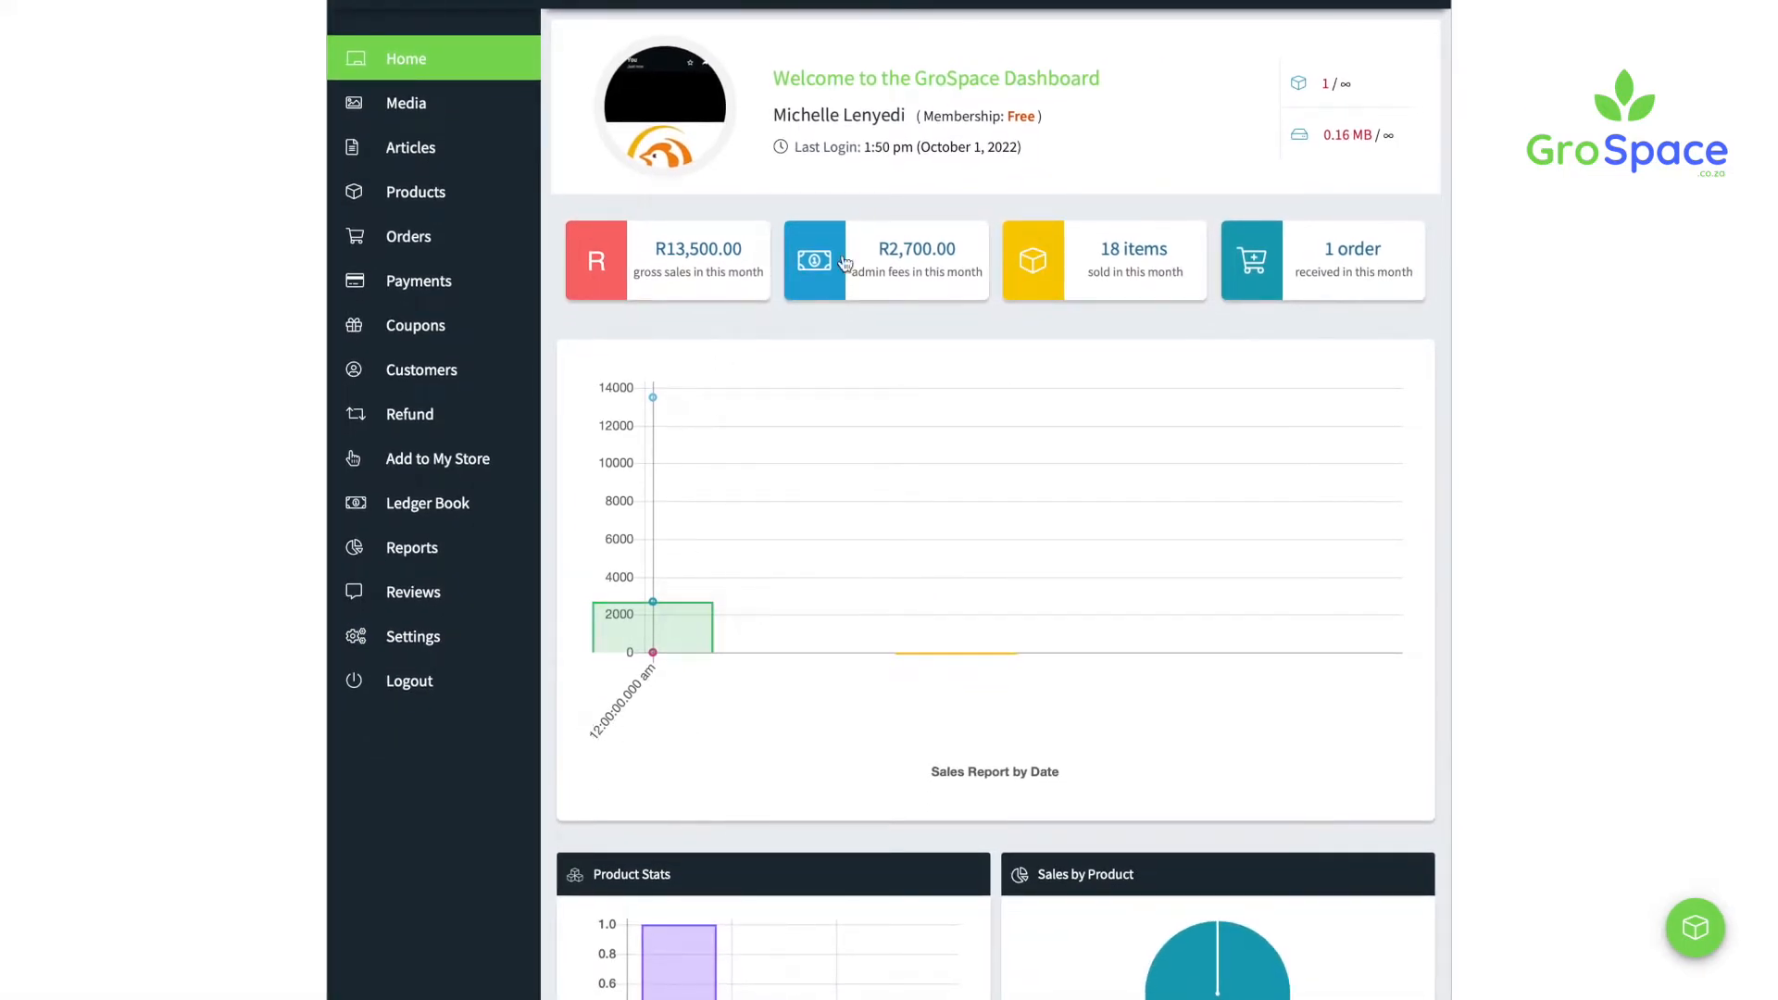
# Step: Open the store's public page from the dashboard and review its banner, contact details, section tabs and listed product
pyautogui.scroll(-1, 920, 252)
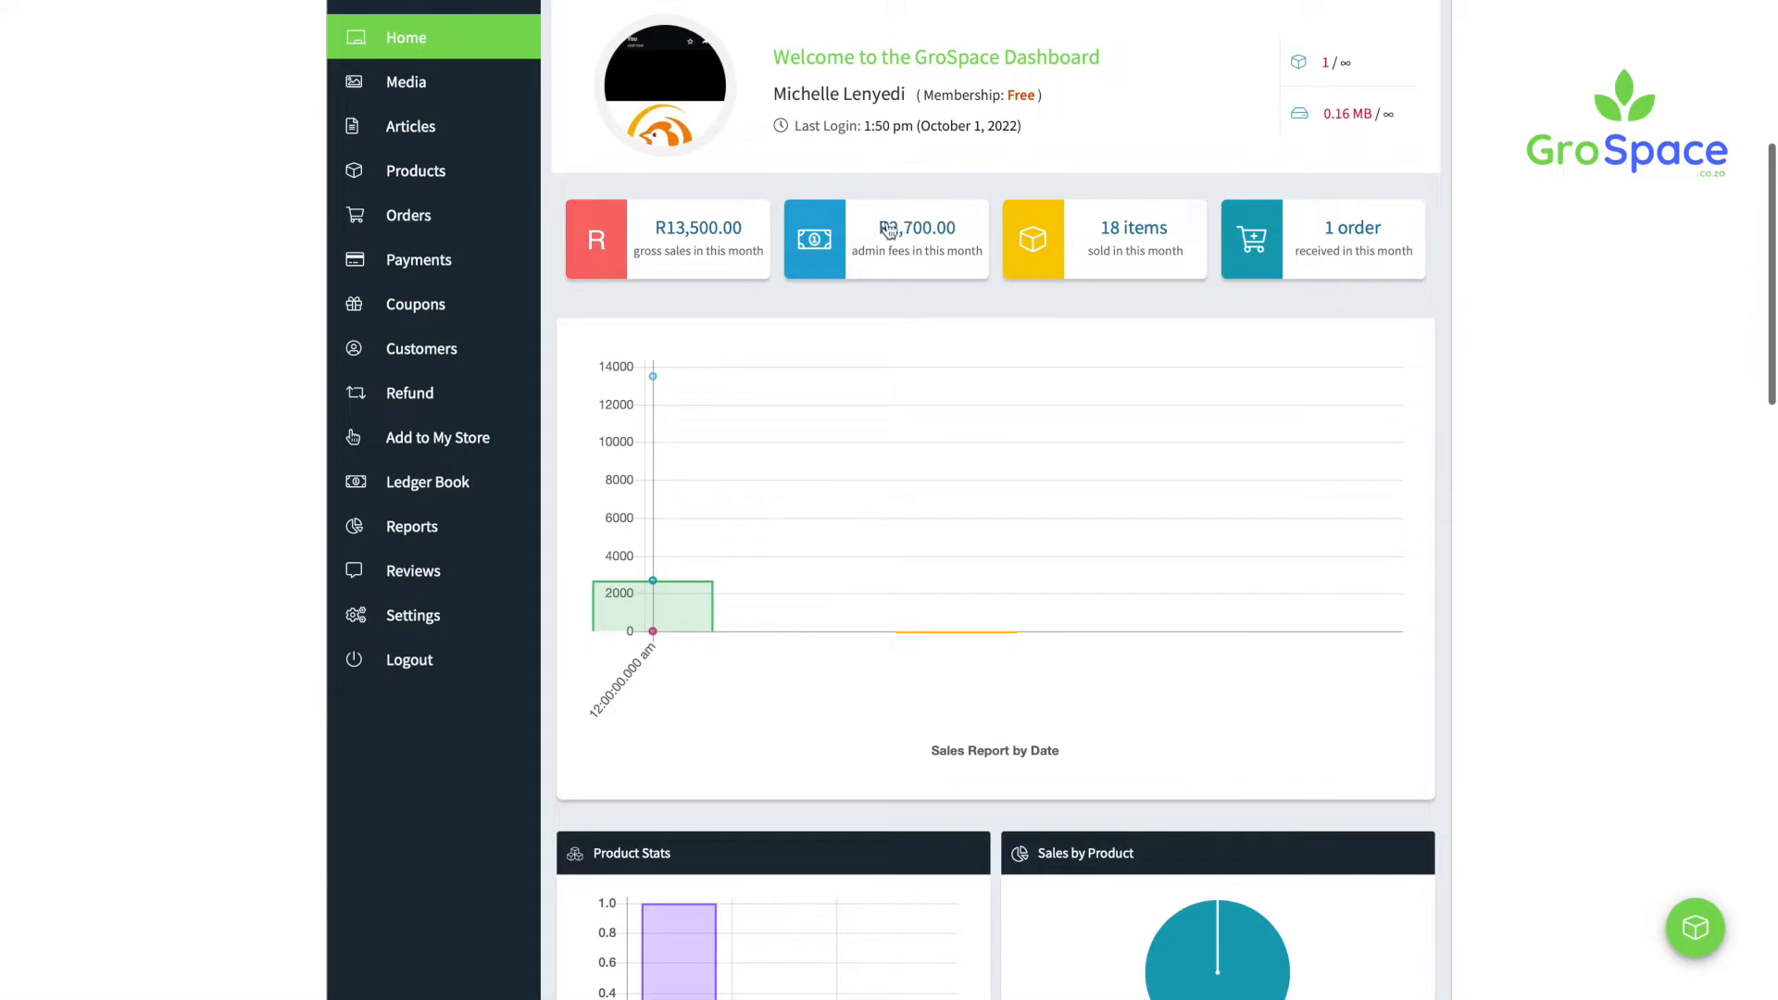
pyautogui.scroll(2, 926, 278)
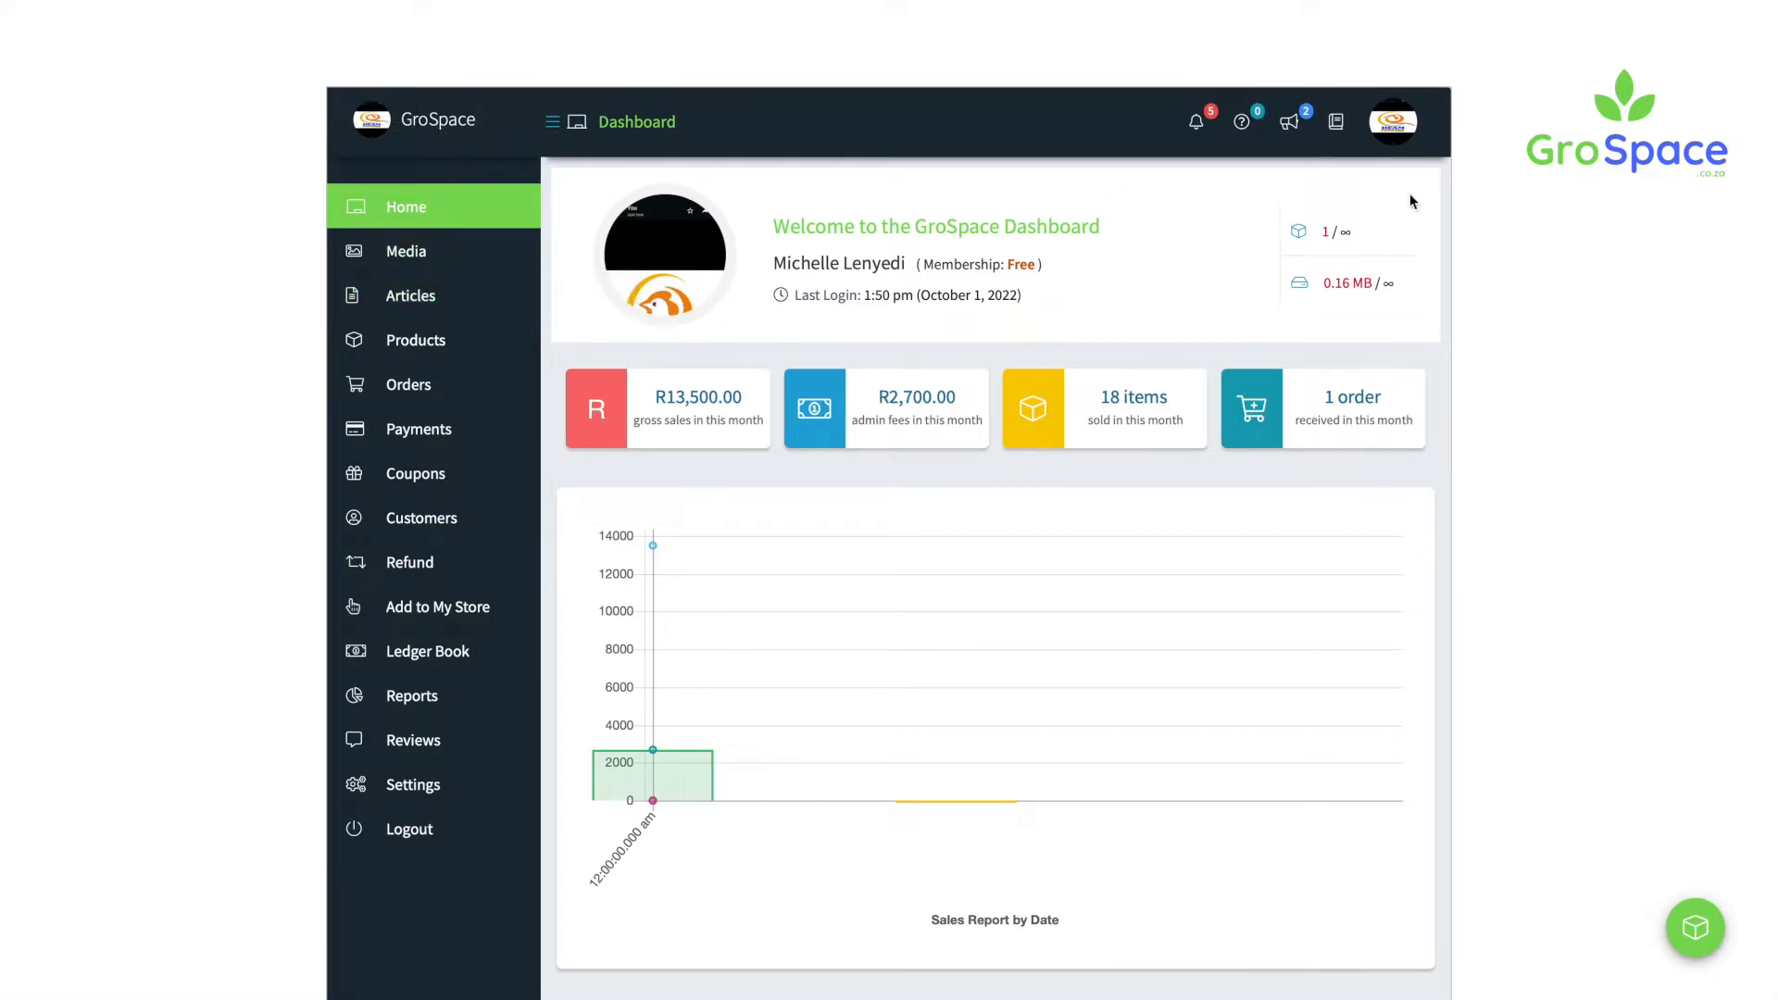
pyautogui.click(447, 131)
pyautogui.scroll(-3, 818, 410)
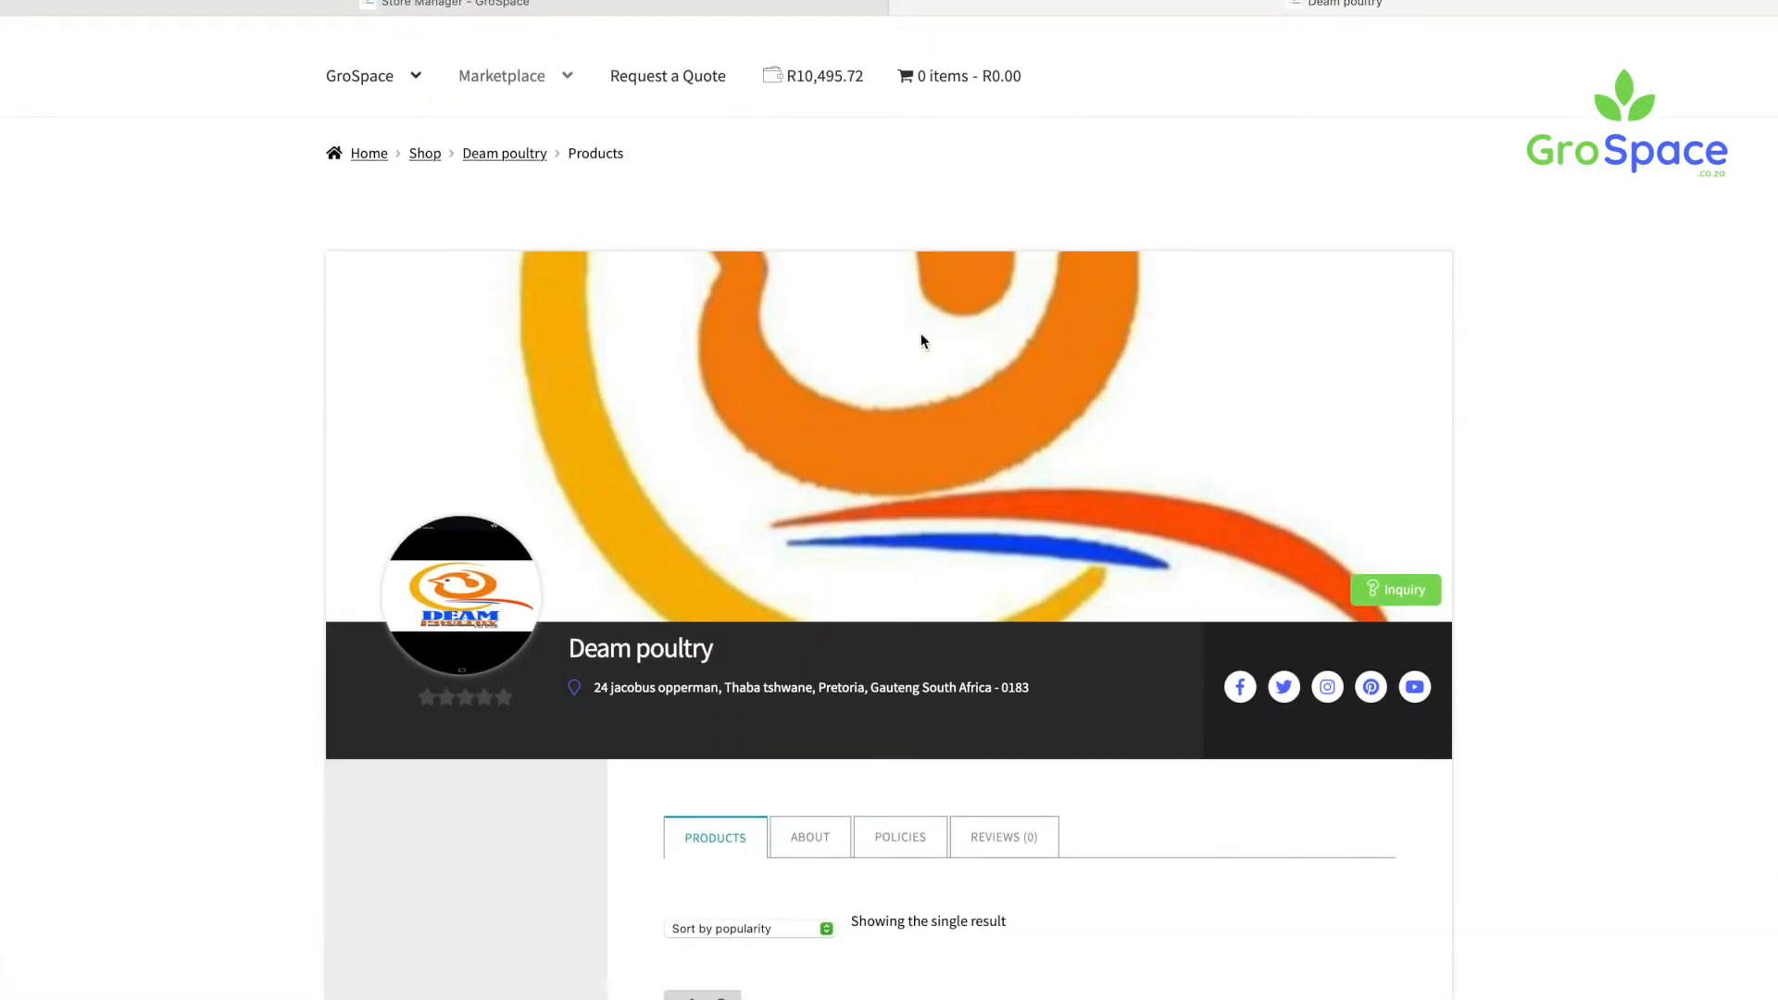
pyautogui.scroll(-3, 1007, 818)
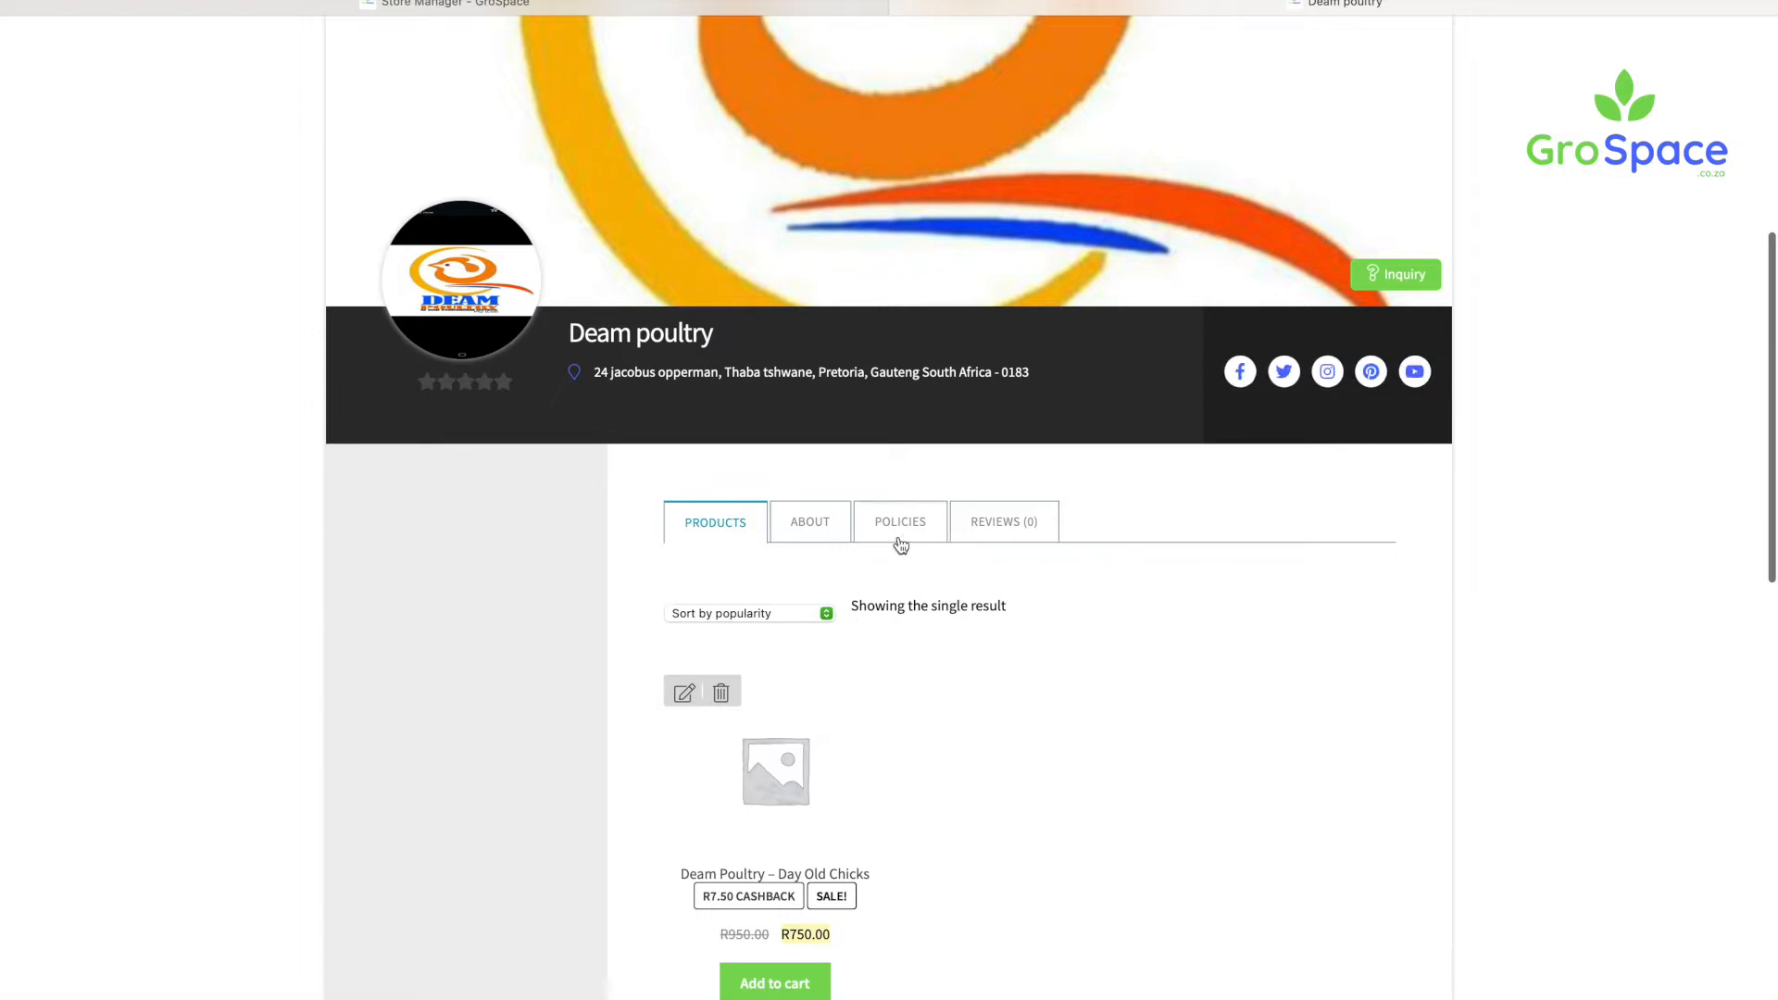
pyautogui.scroll(-3, 813, 597)
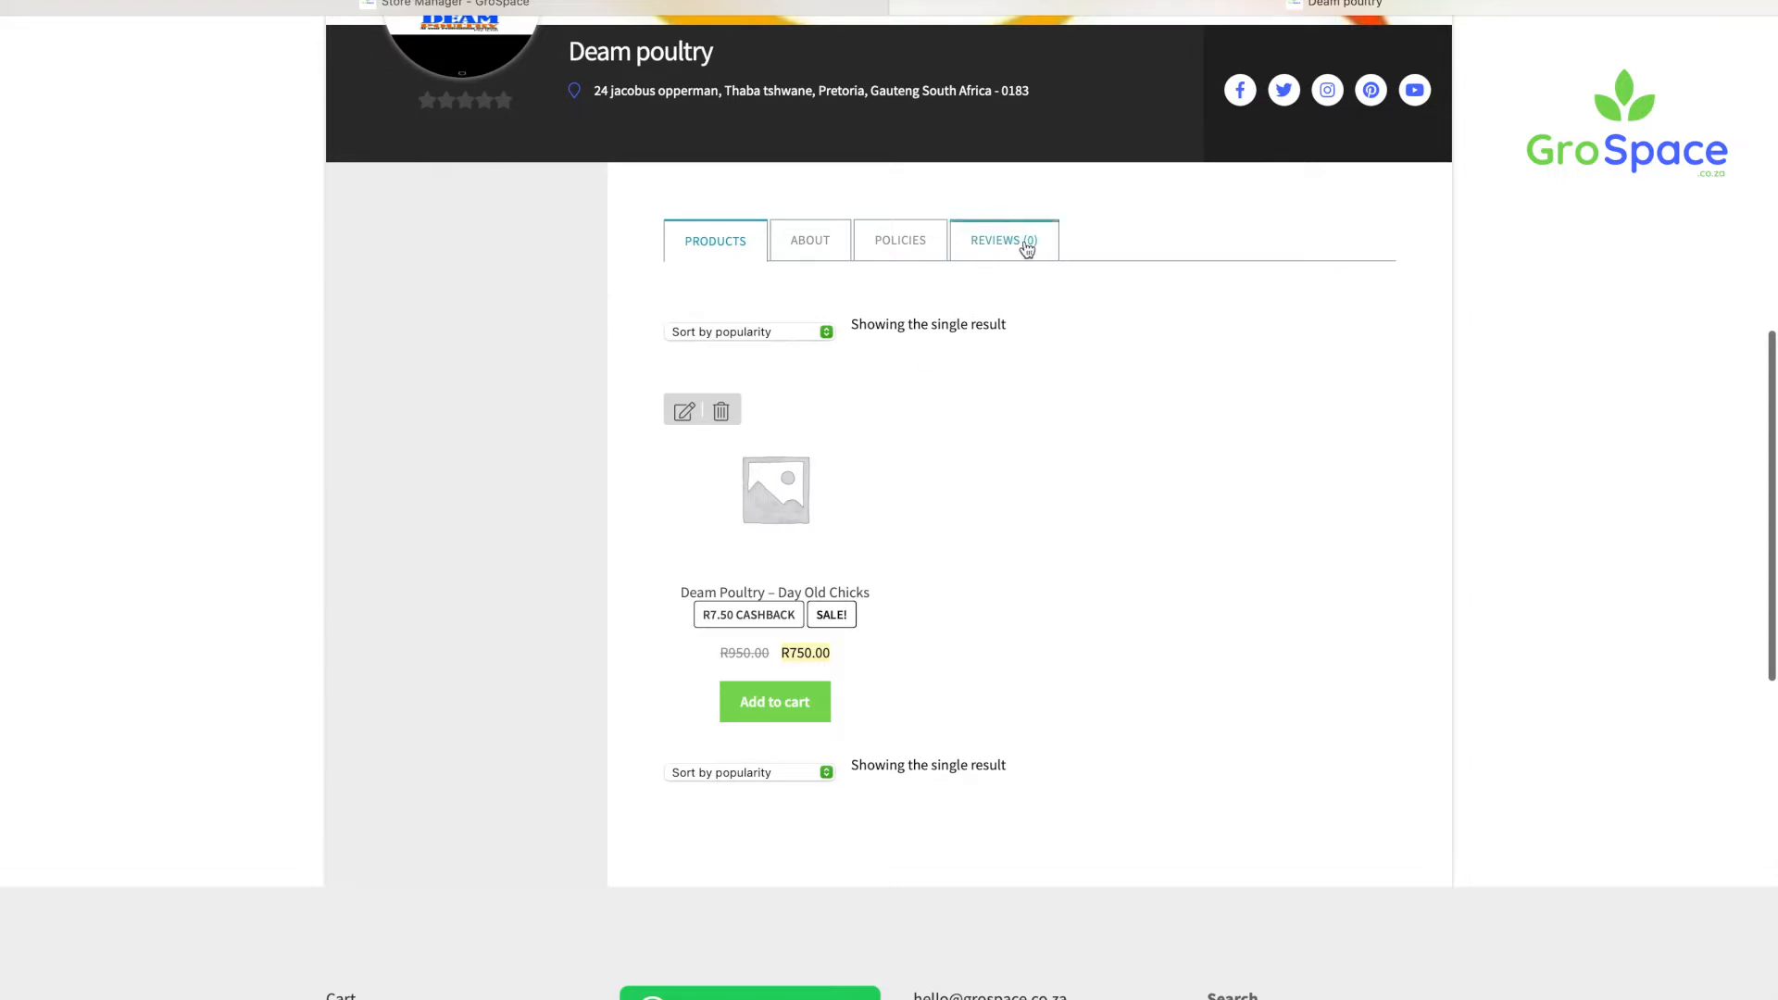
pyautogui.scroll(4, 903, 518)
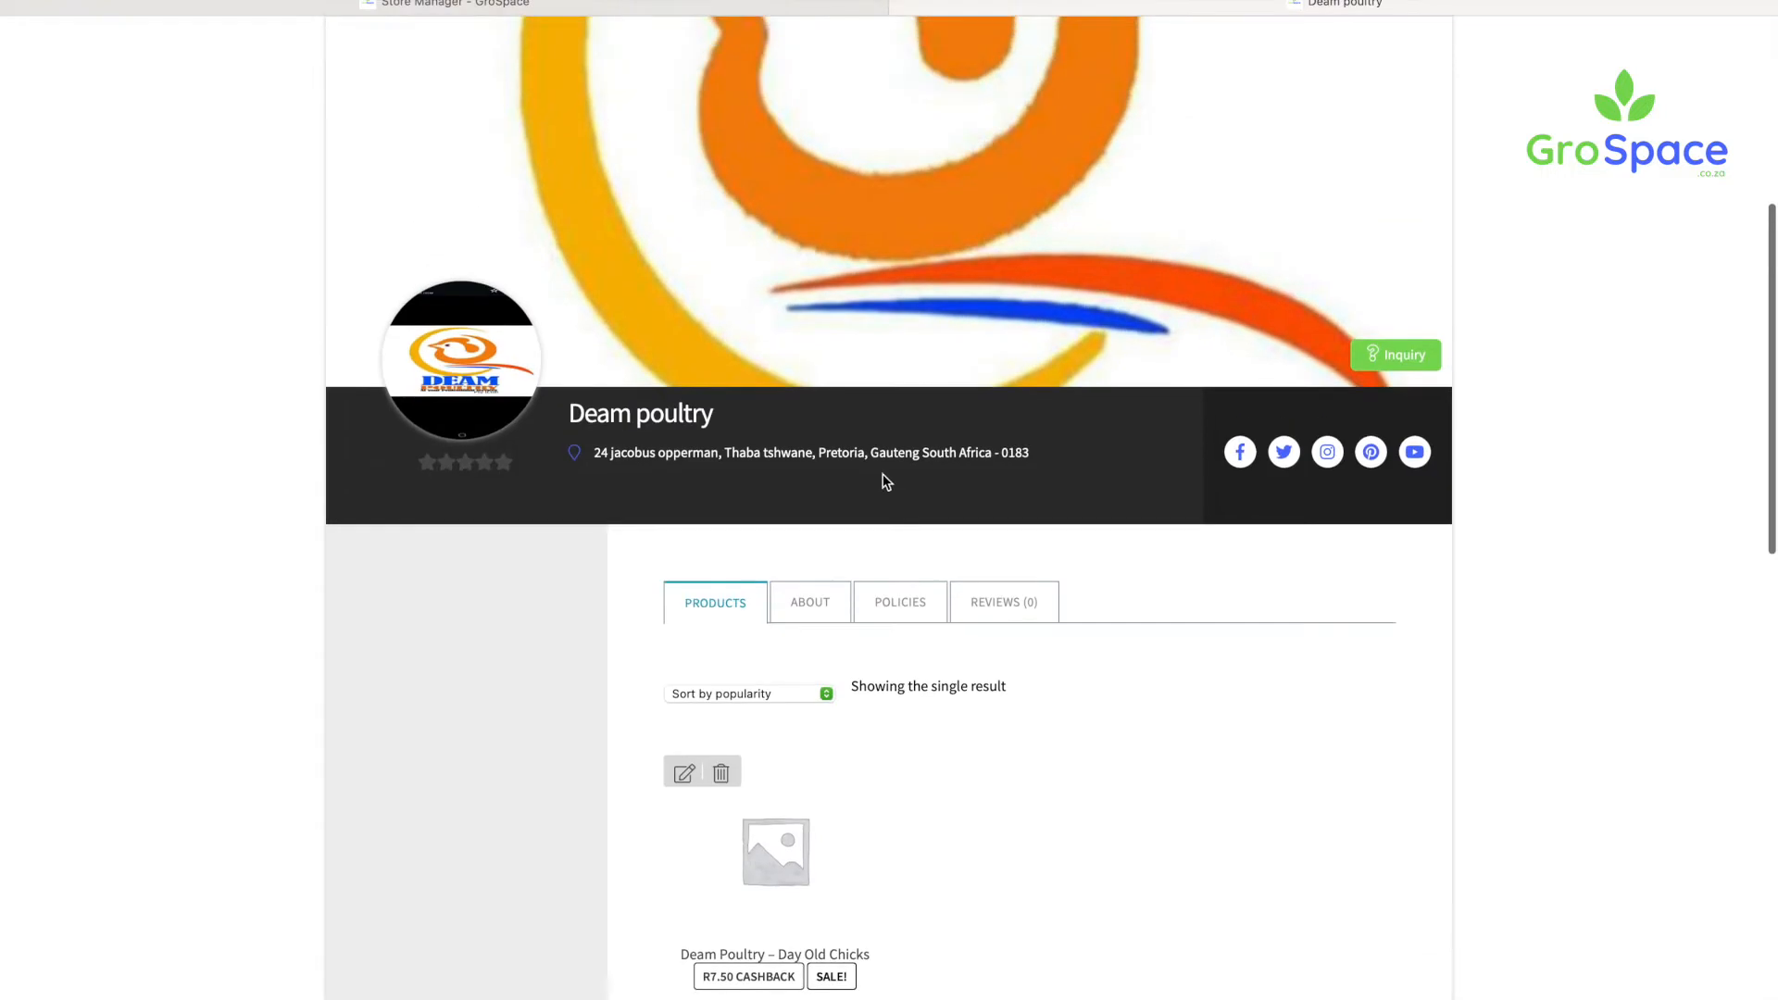
pyautogui.scroll(6, 837, 397)
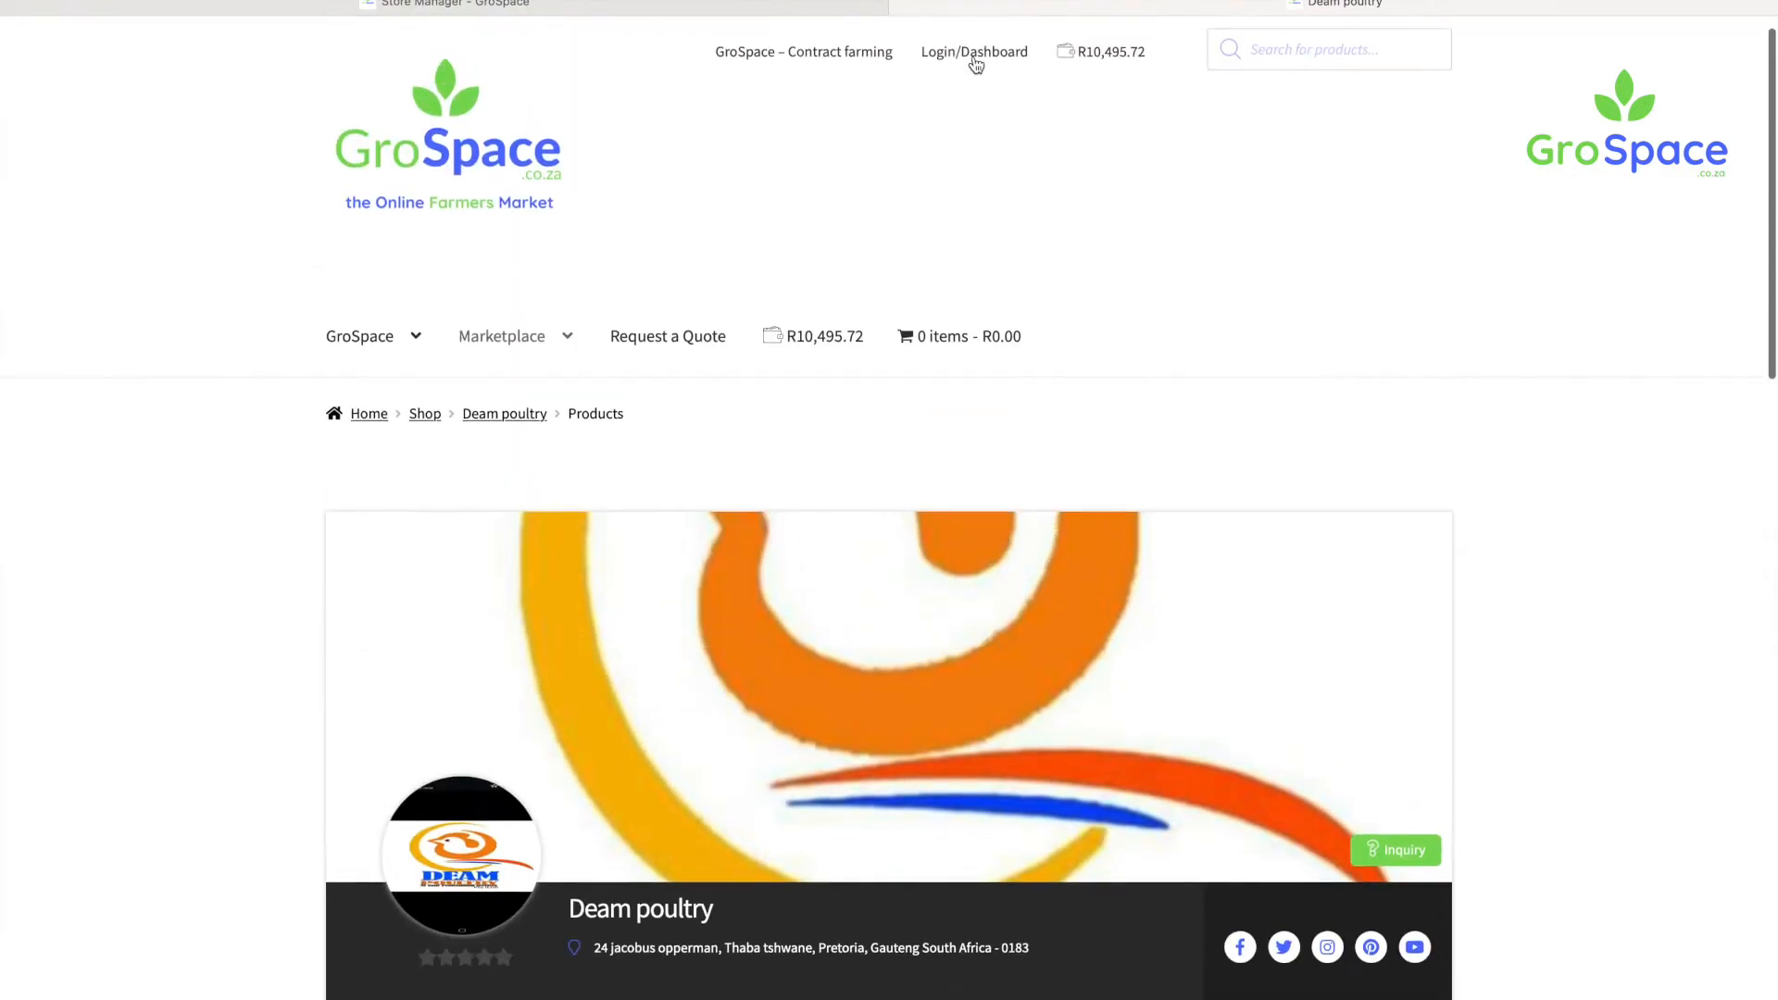
# Step: Review the uploaded files in the store manager's Media Manager and the entries in its Articles list
pyautogui.click(884, 5)
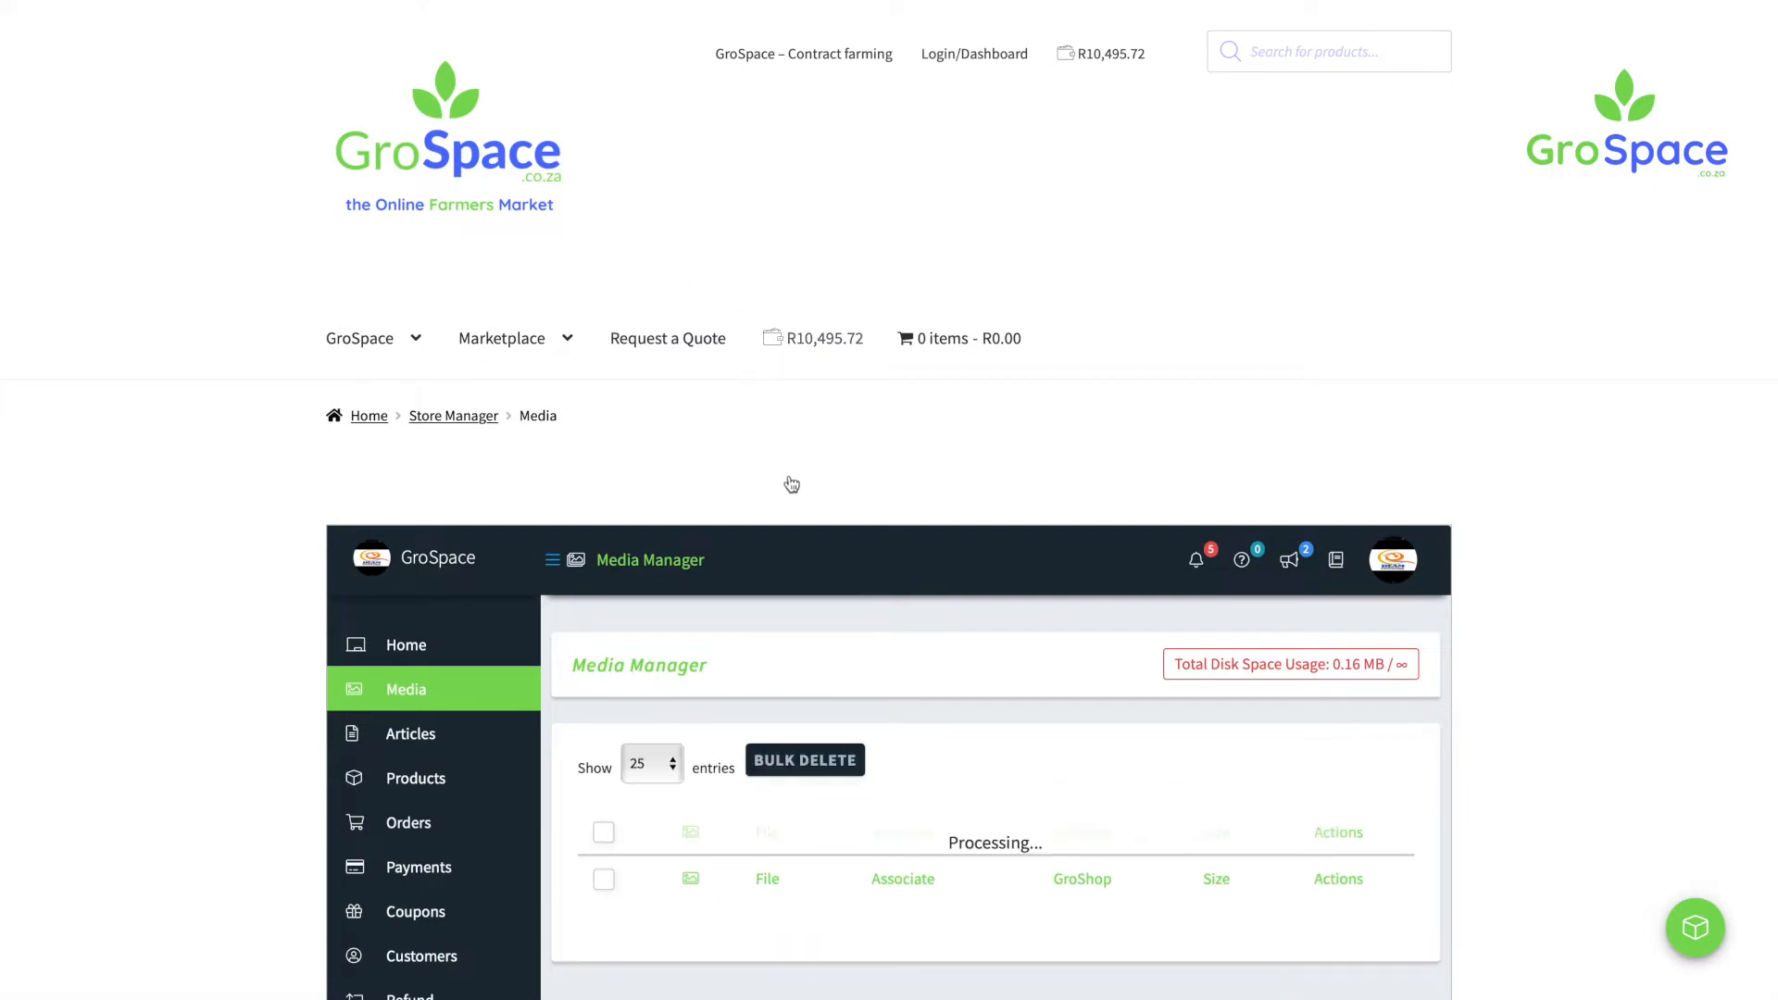
pyautogui.scroll(-5, 792, 485)
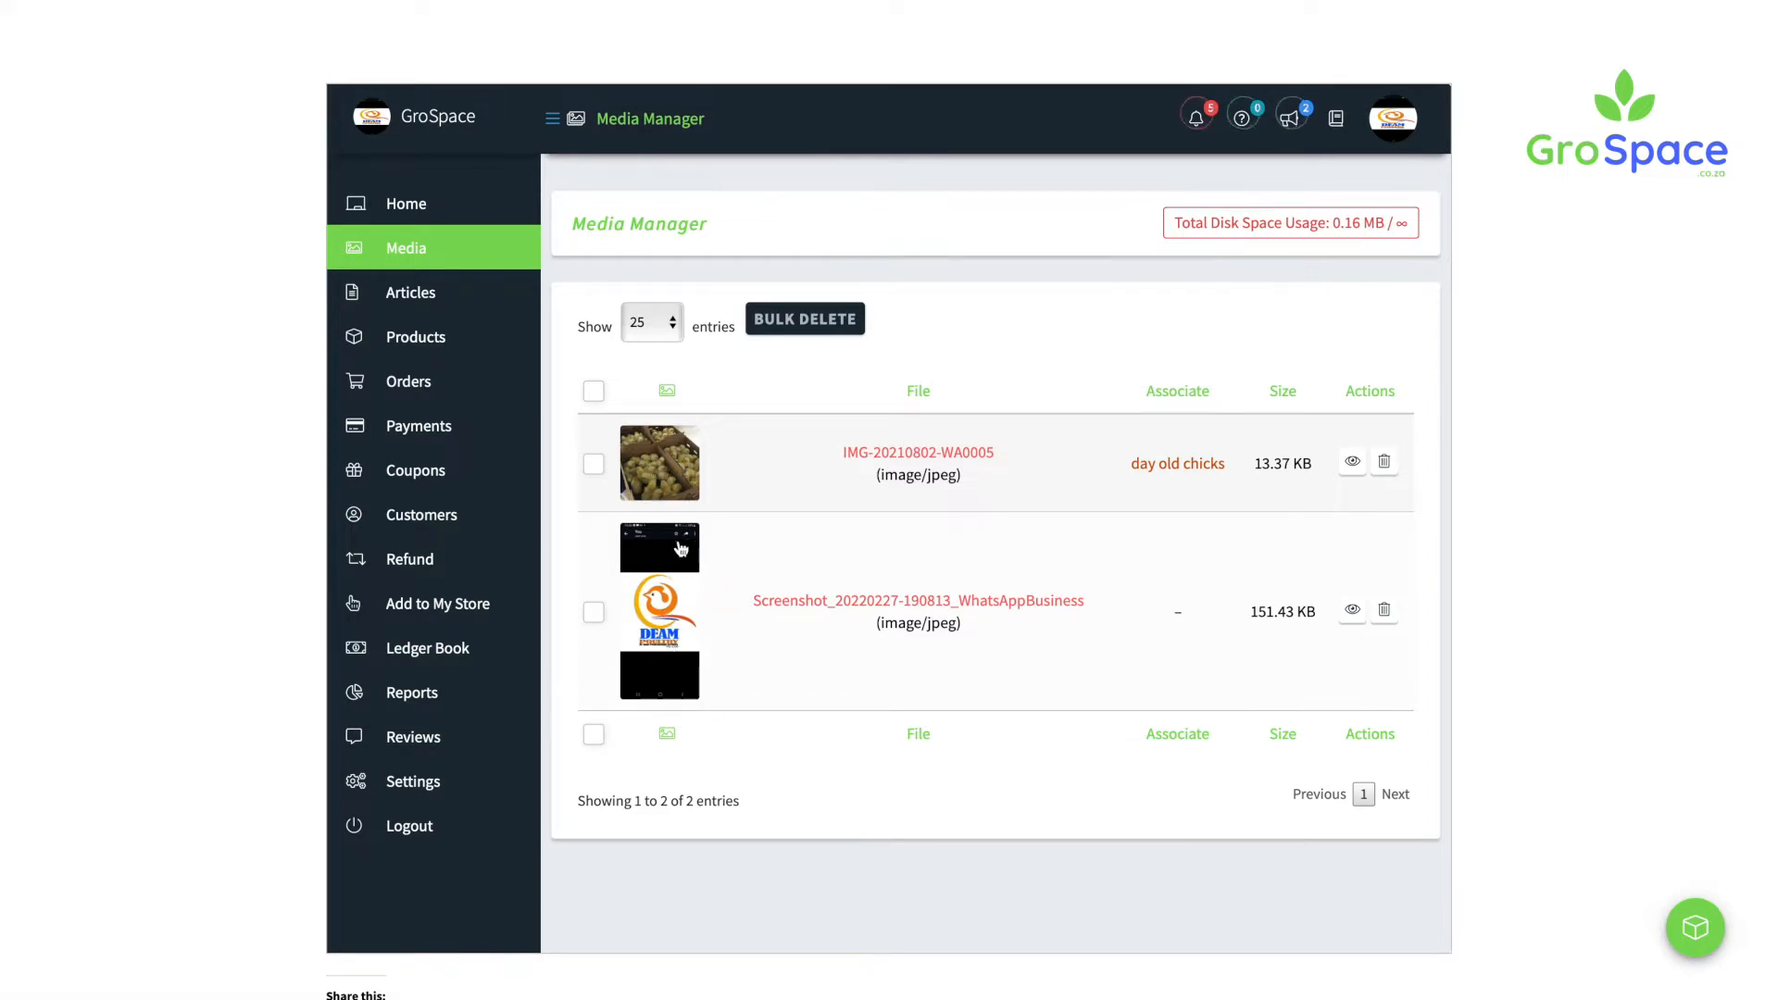
pyautogui.moveTo(442, 305)
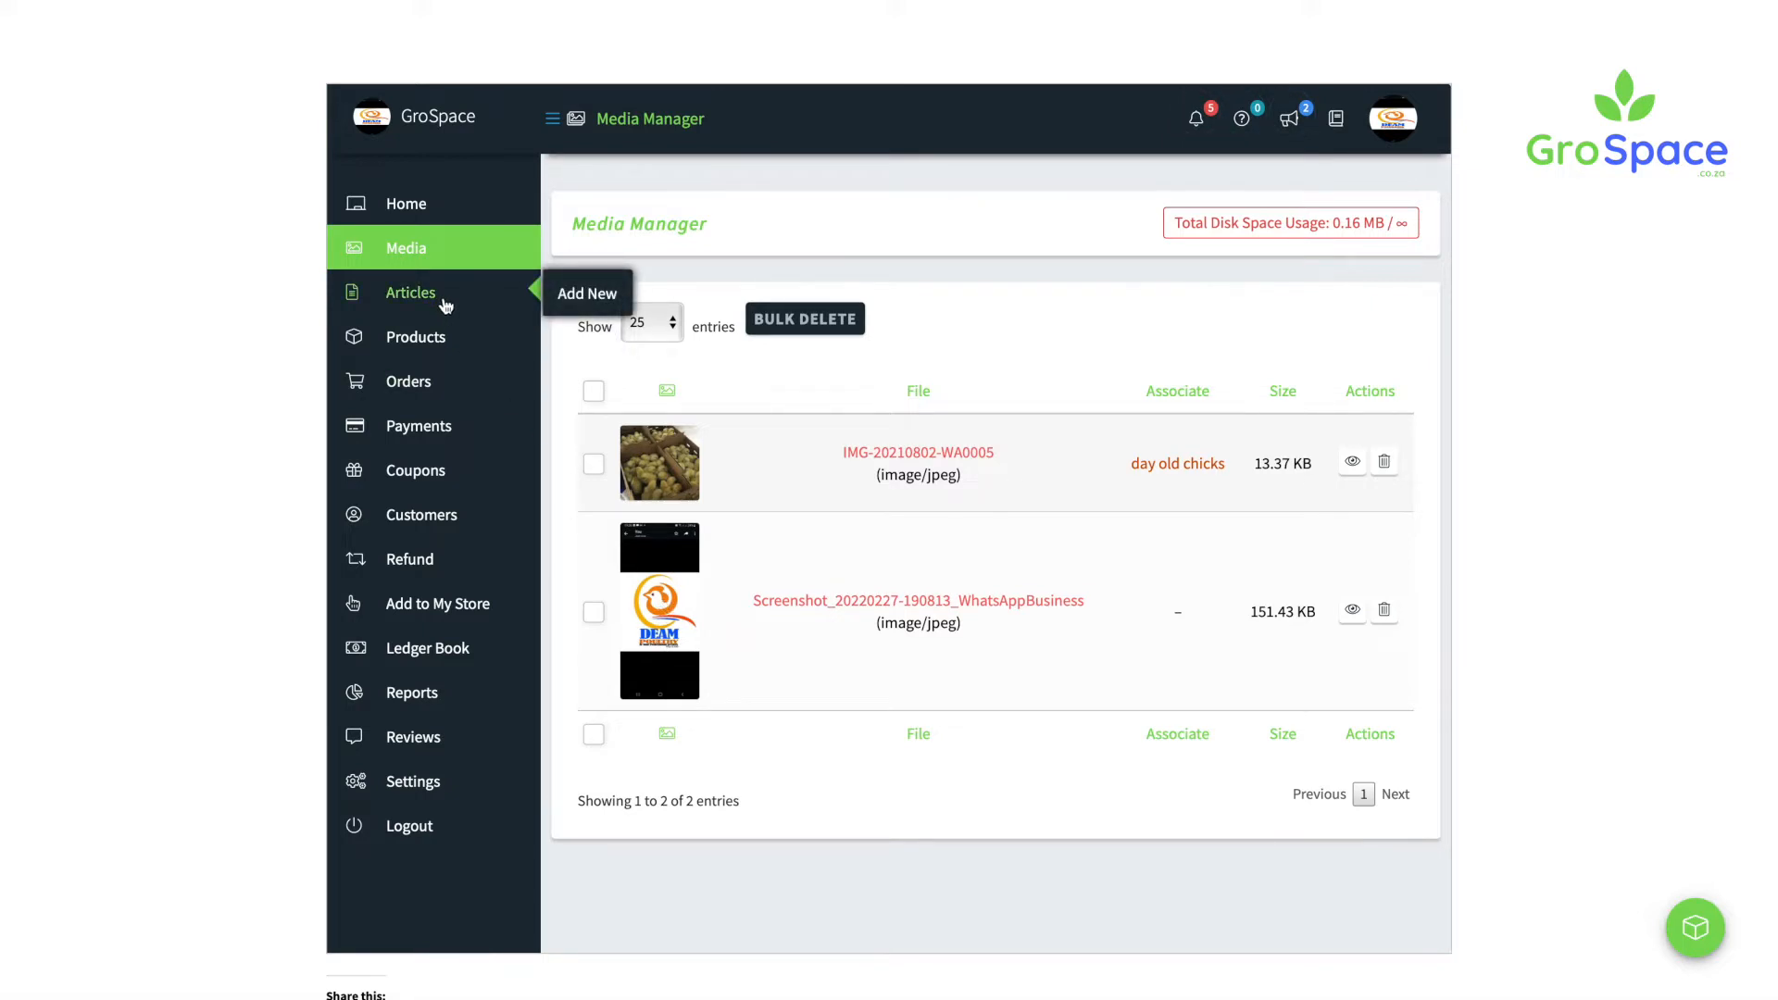
pyautogui.click(445, 303)
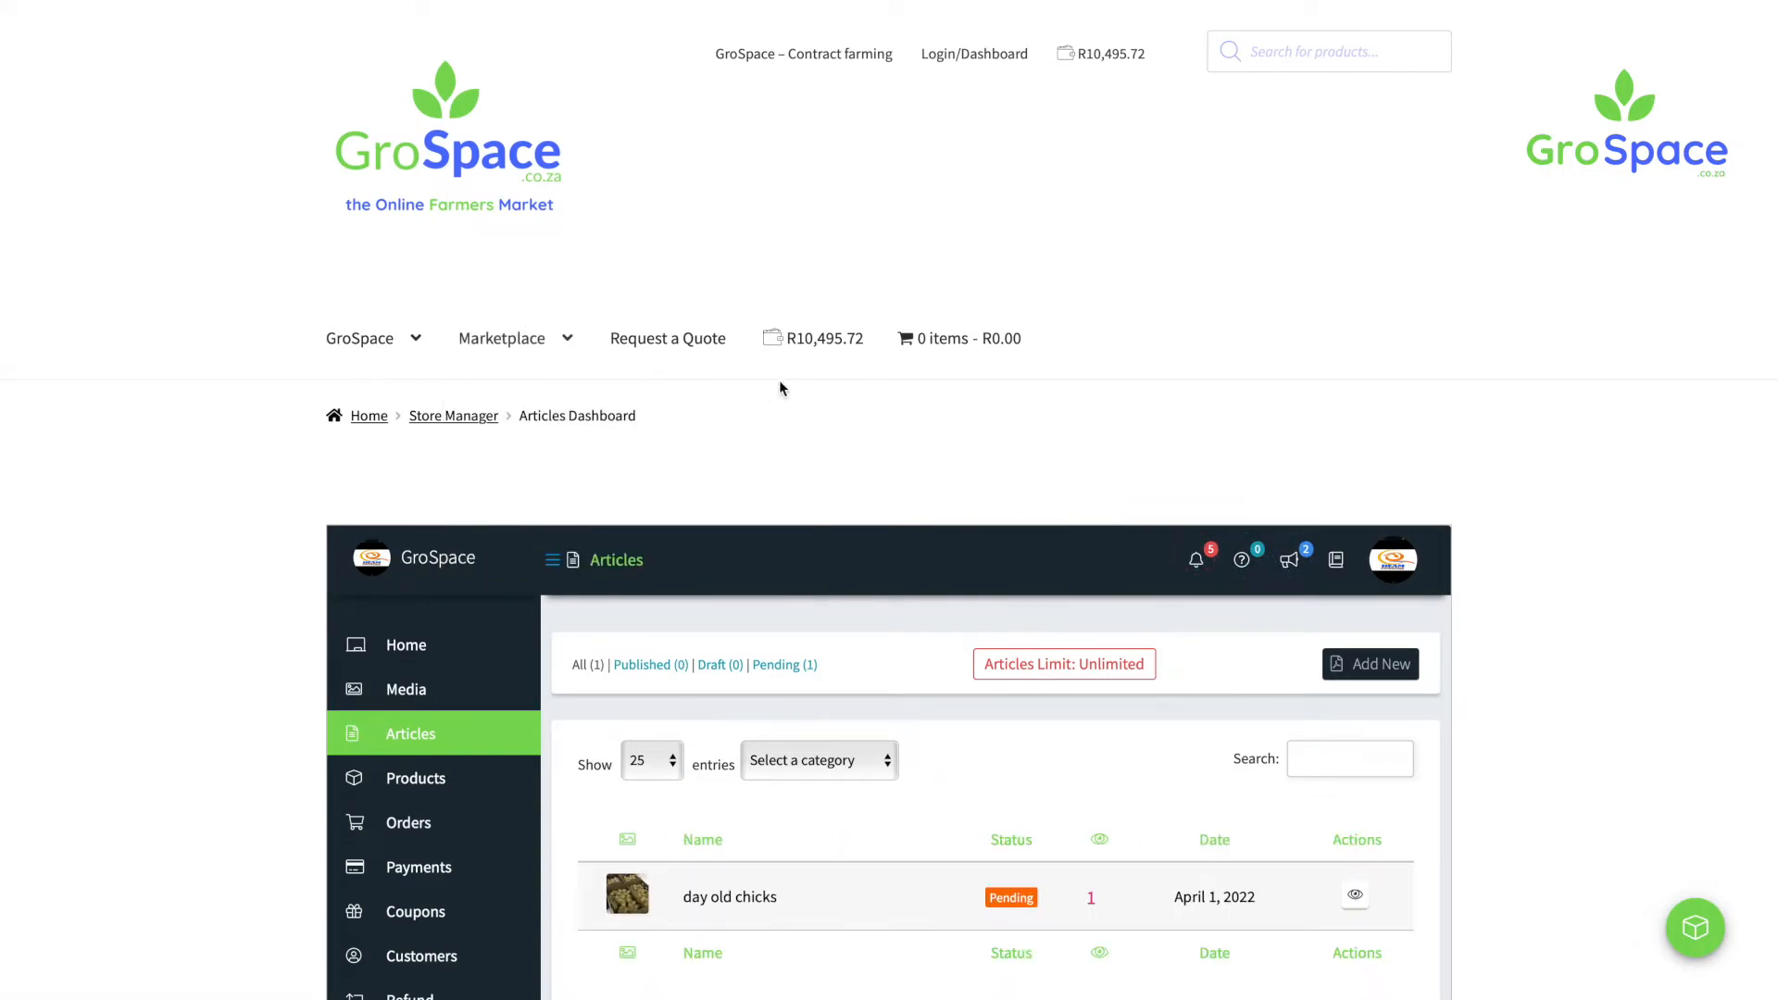
pyautogui.scroll(-5, 803, 439)
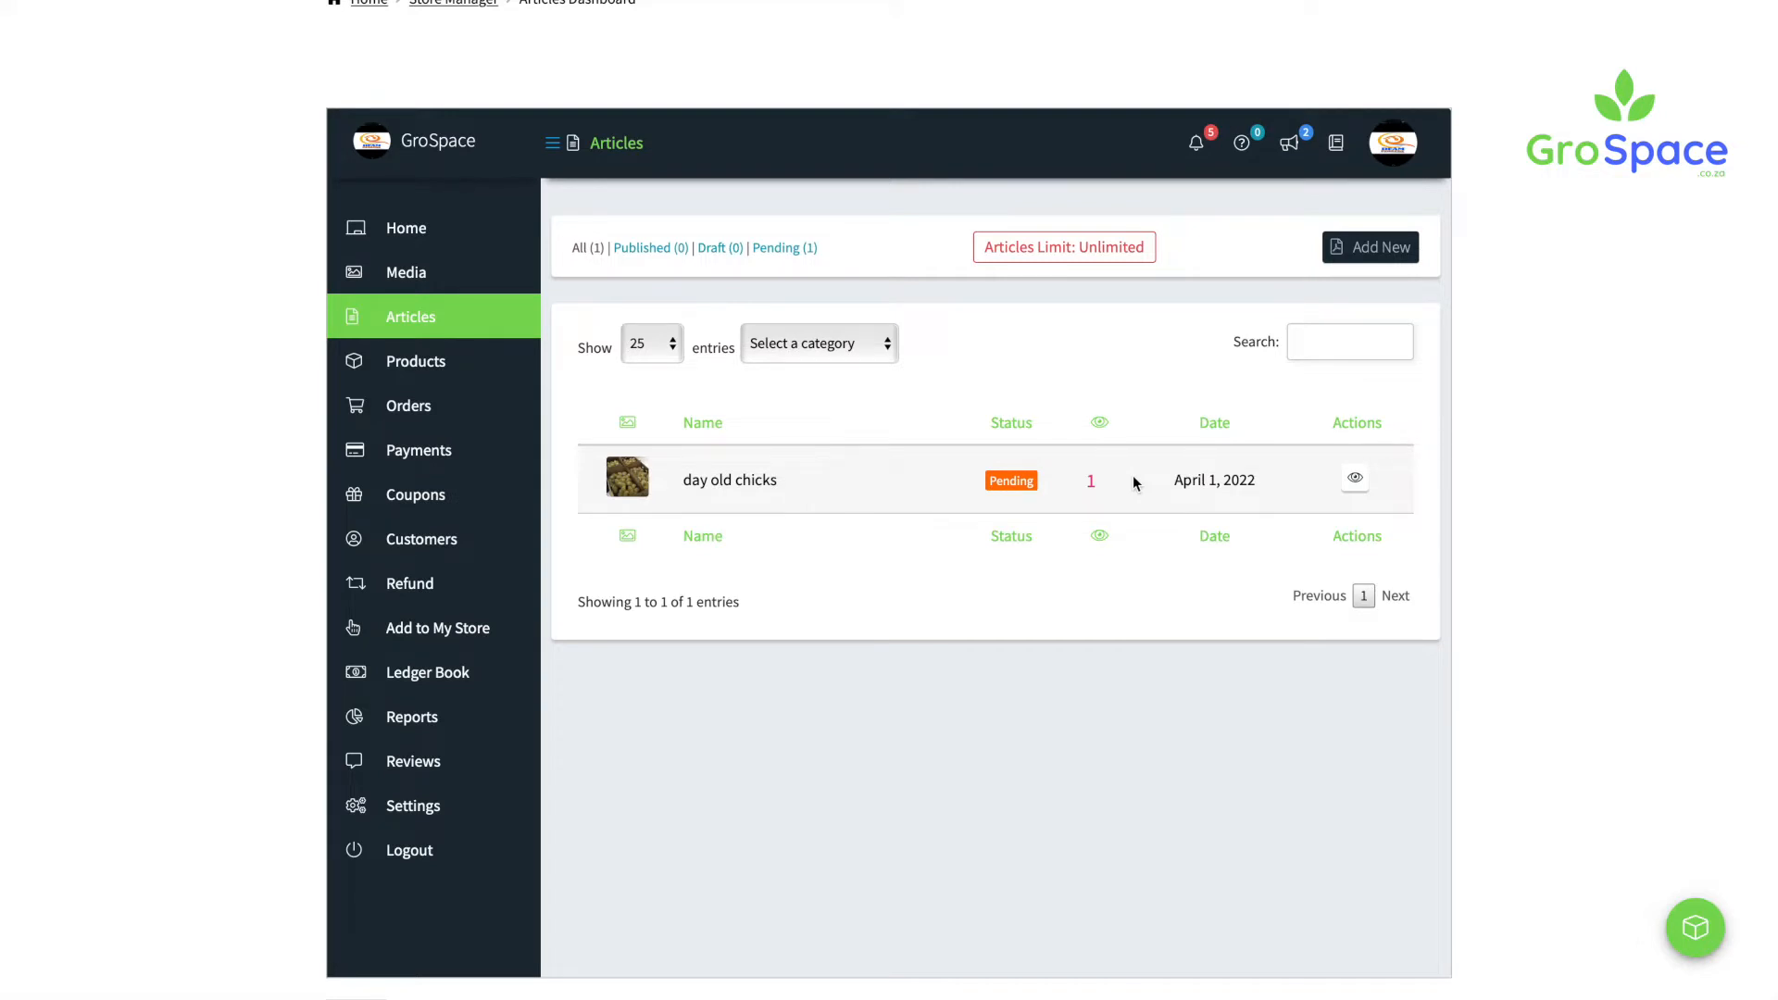
pyautogui.scroll(-1, 1251, 477)
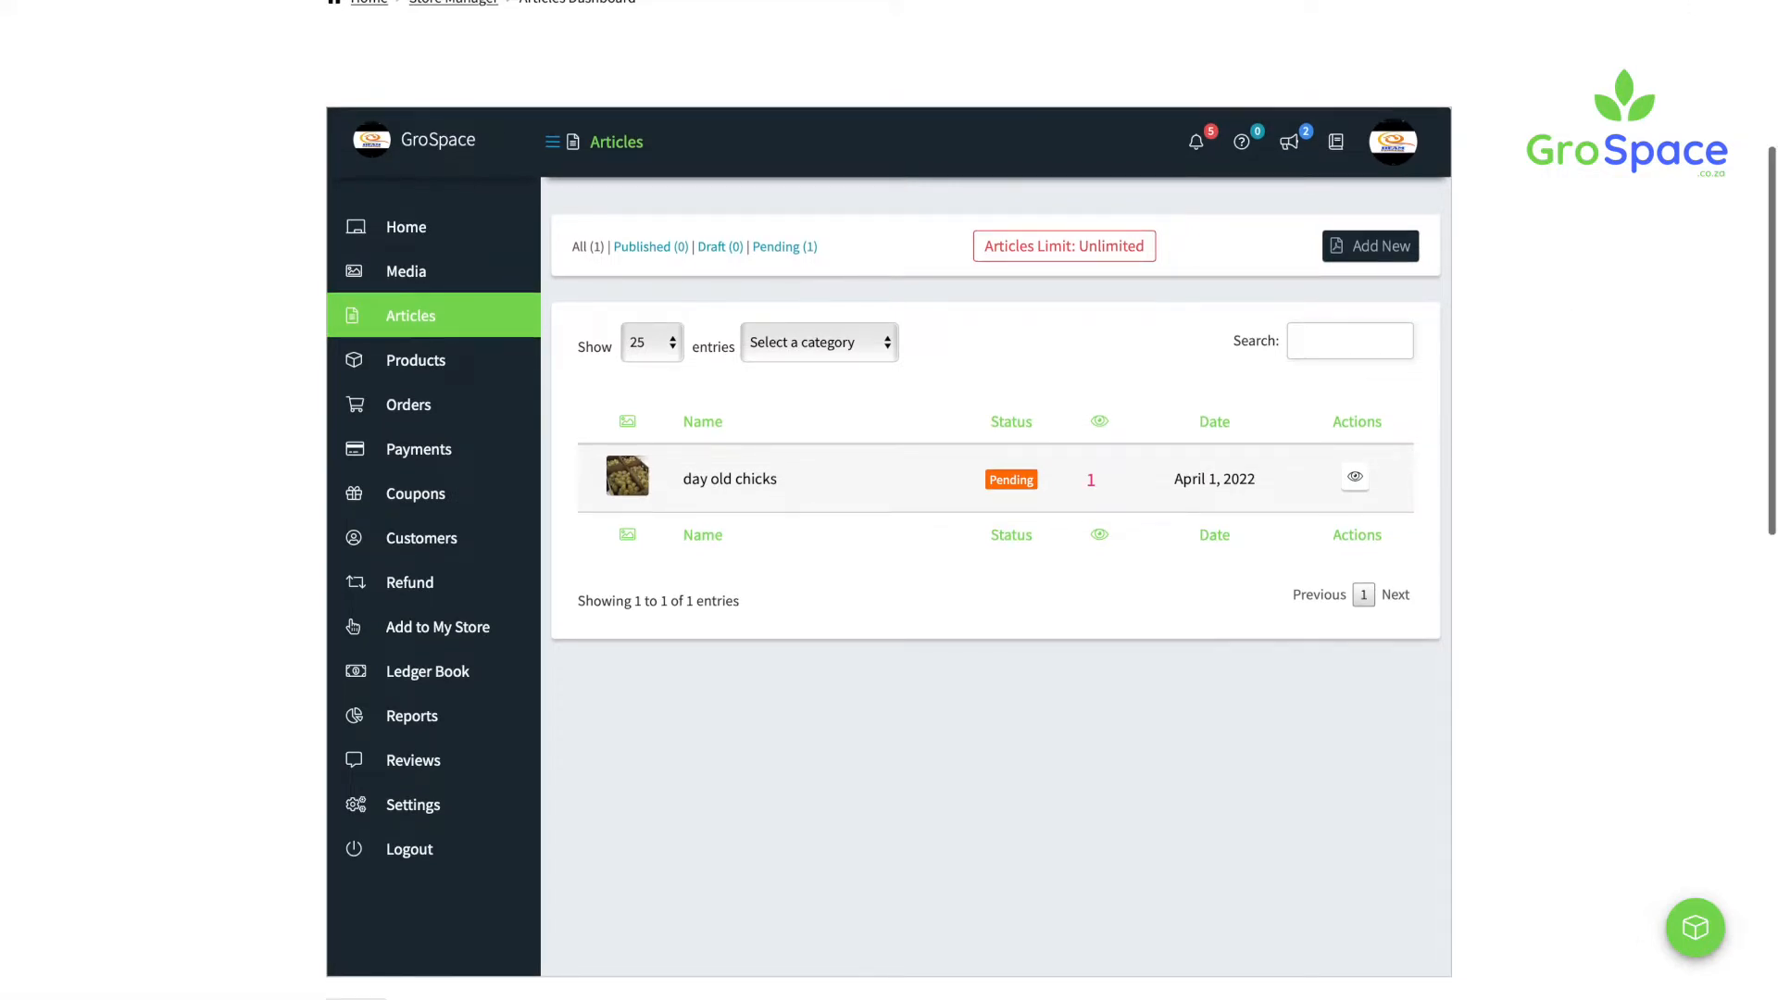
# Step: Open Google in a new browser tab and search for "day old chicks"
pyautogui.press('super+t')
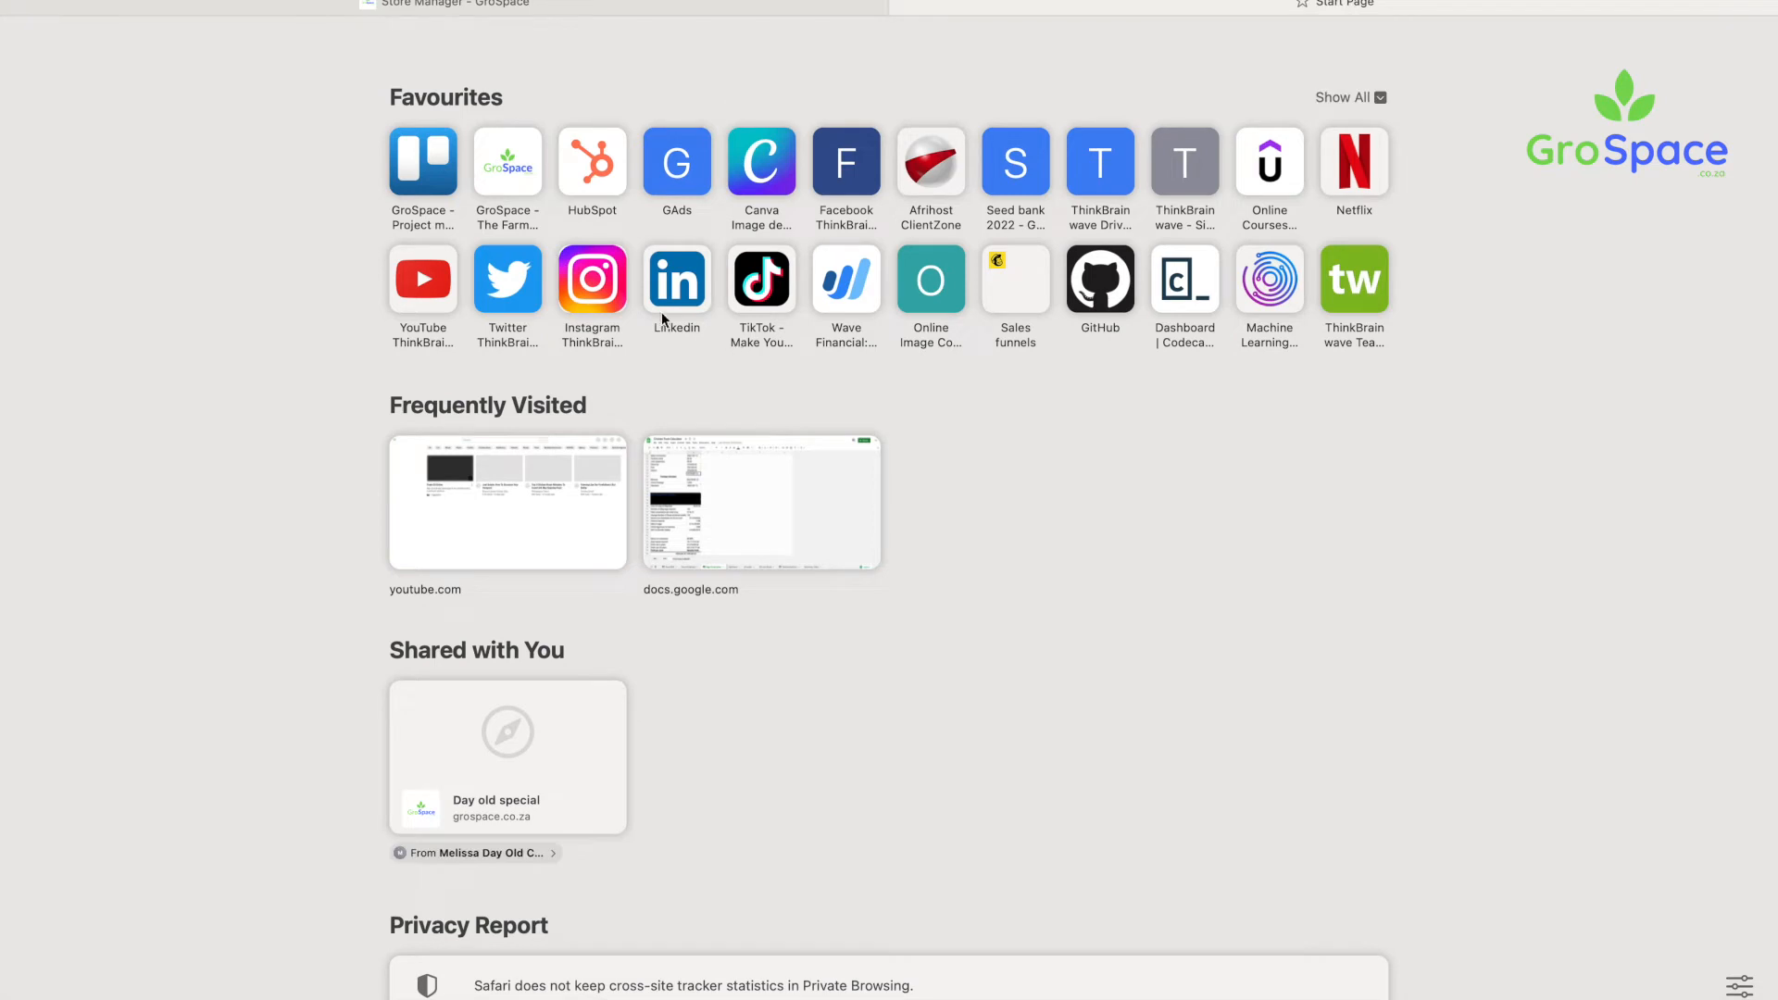
pyautogui.write('googl')
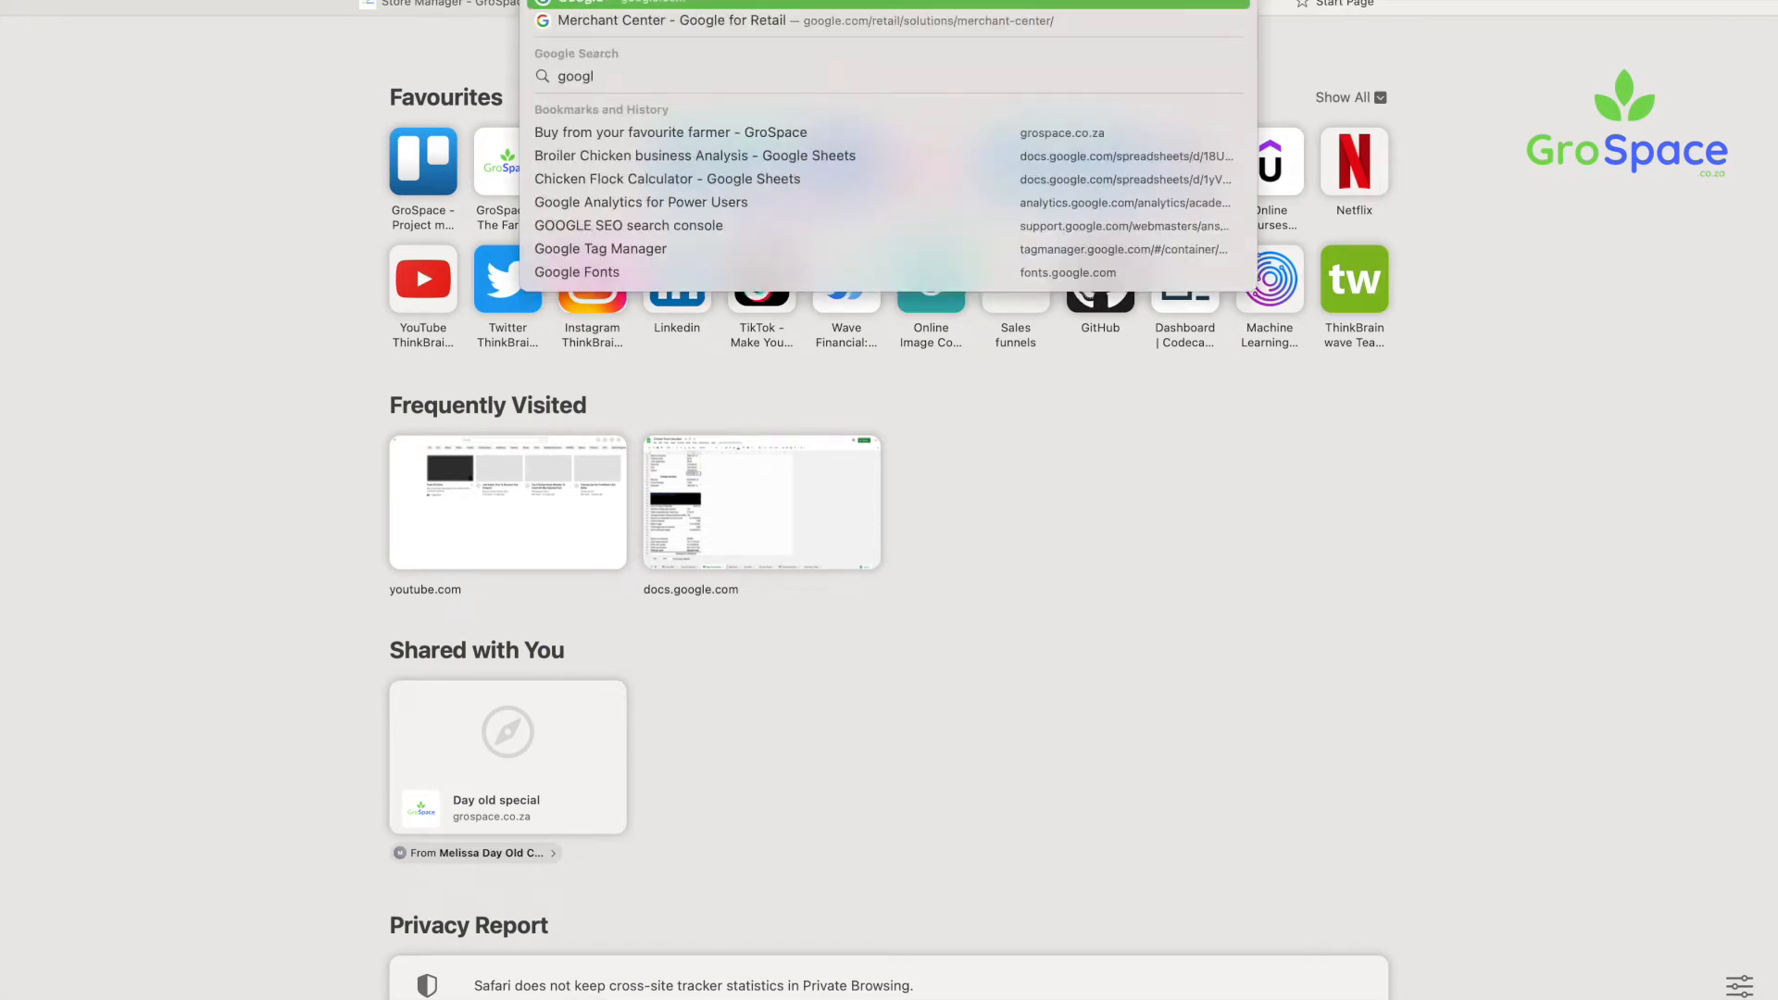
pyautogui.press('Return')
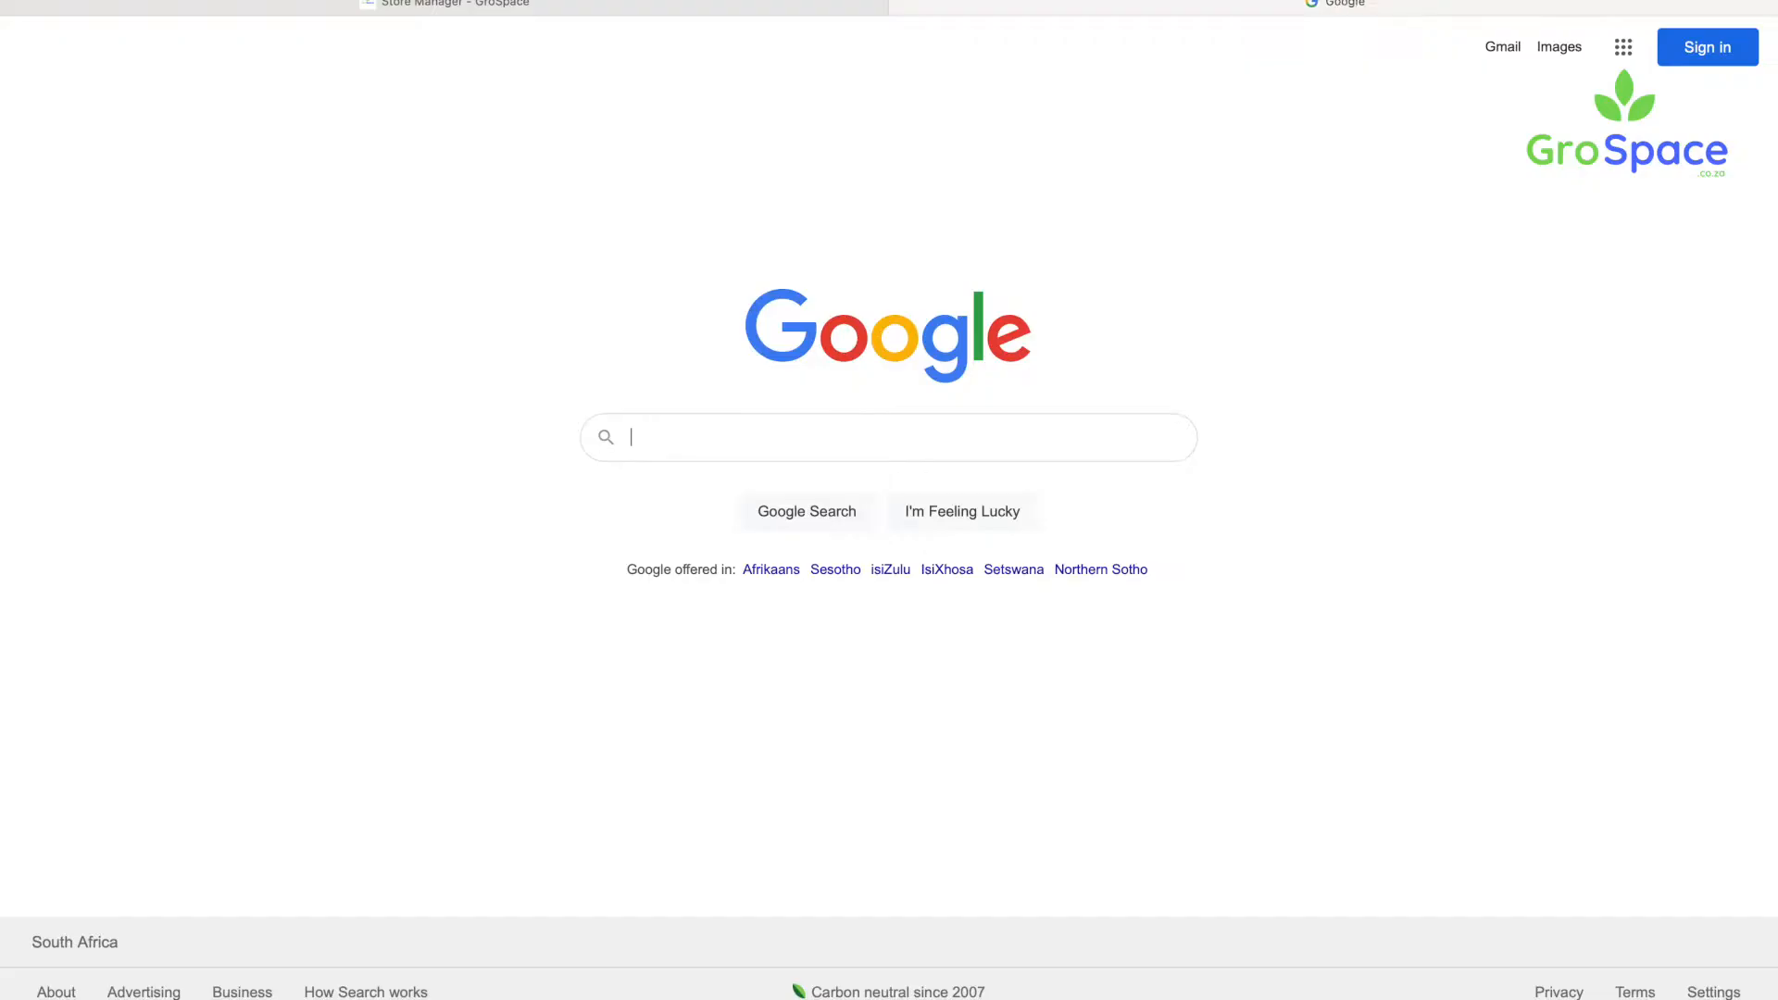
pyautogui.write('day ')
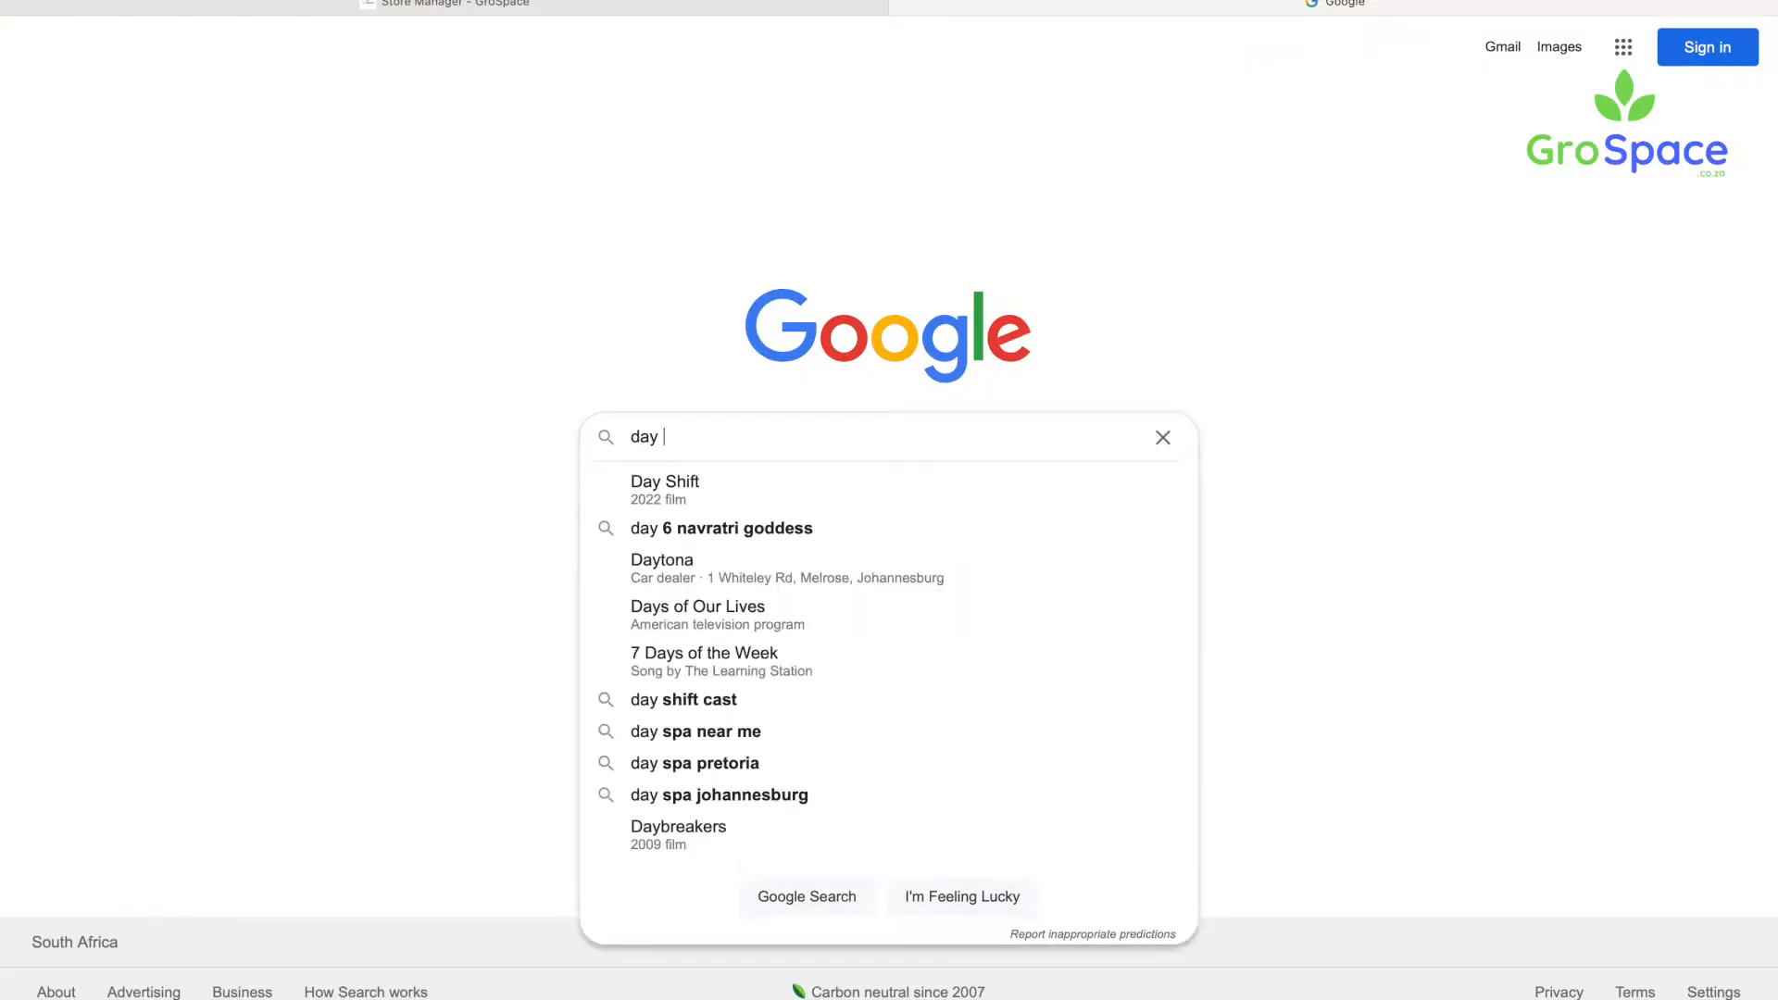
pyautogui.write('old chicks')
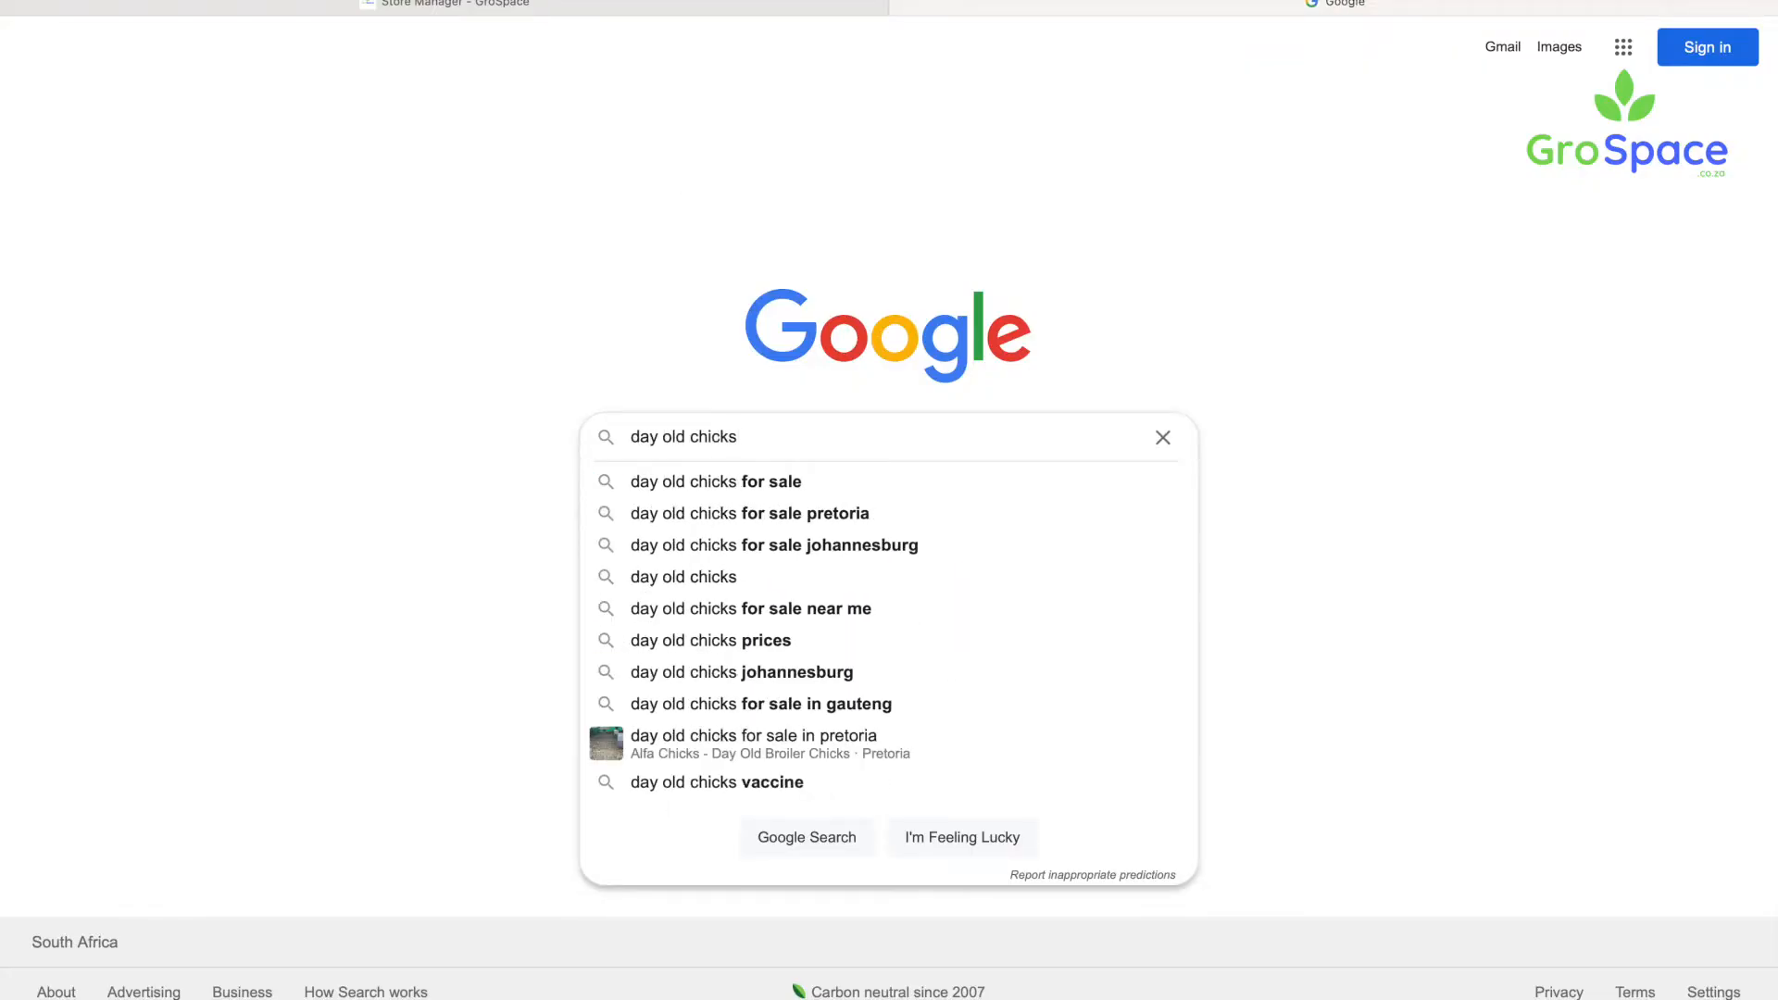
pyautogui.press('Return')
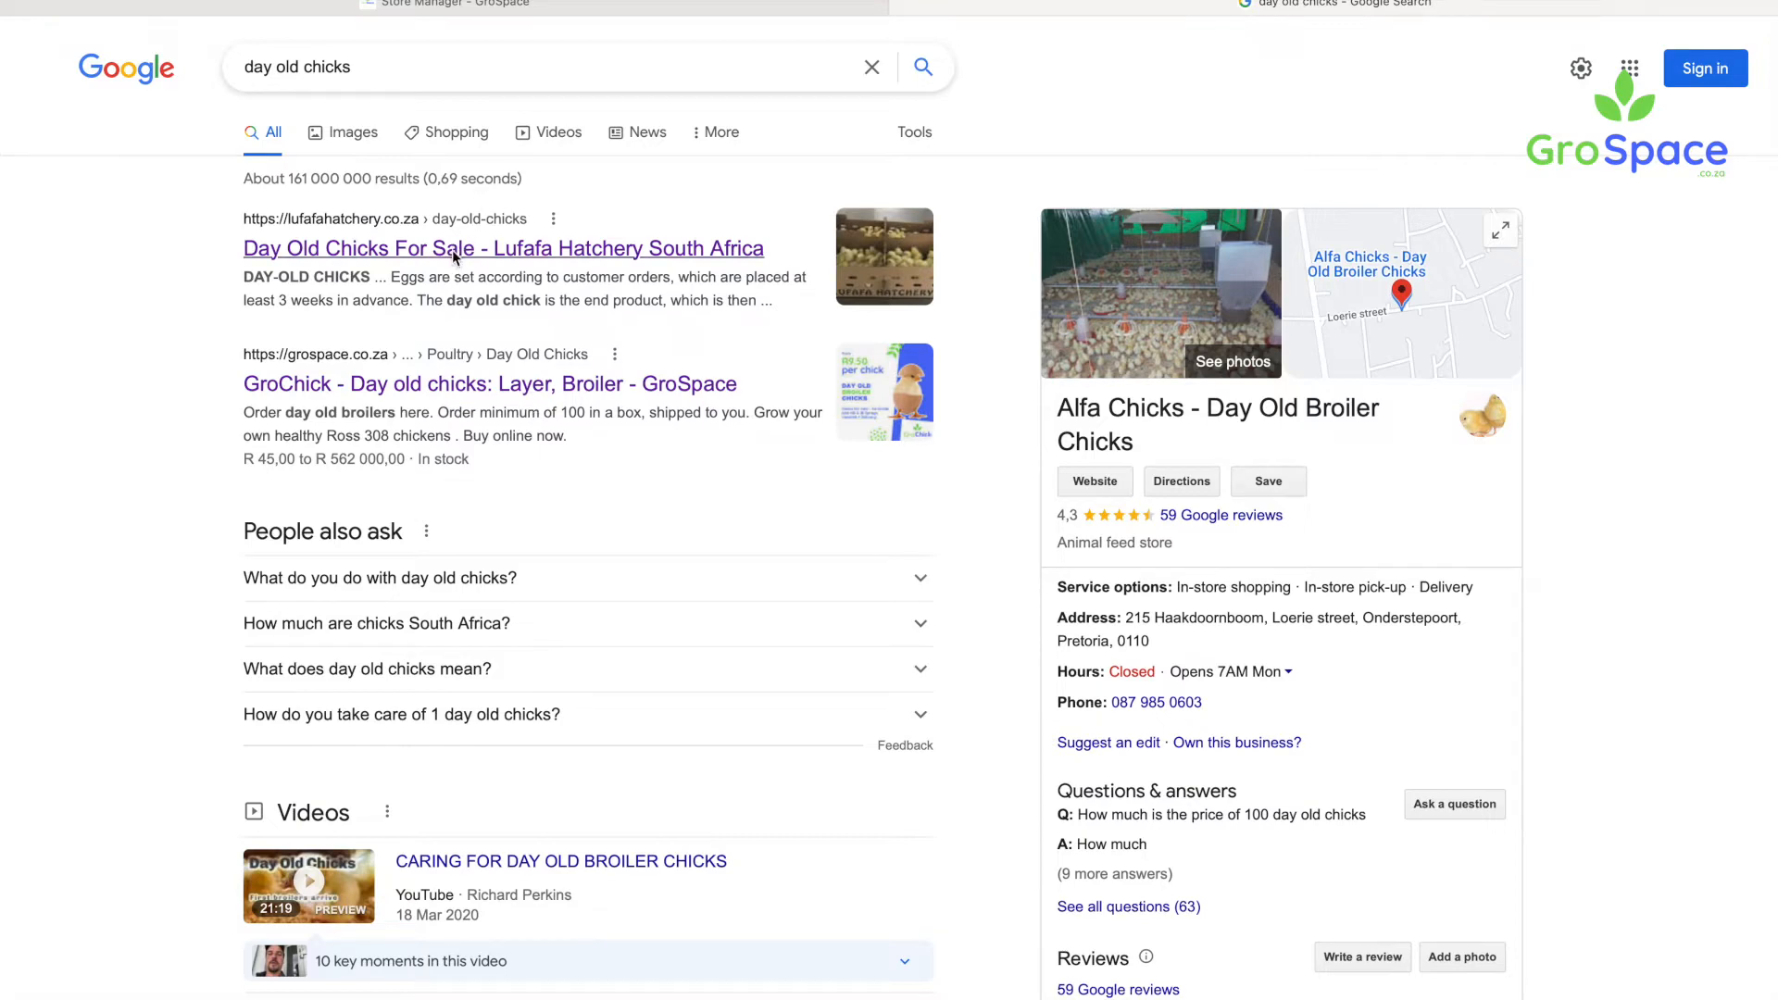
# Step: Open the Lufafa Hatchery day old chicks result and find every occurrence of "chicks" on the page
pyautogui.click(733, 267)
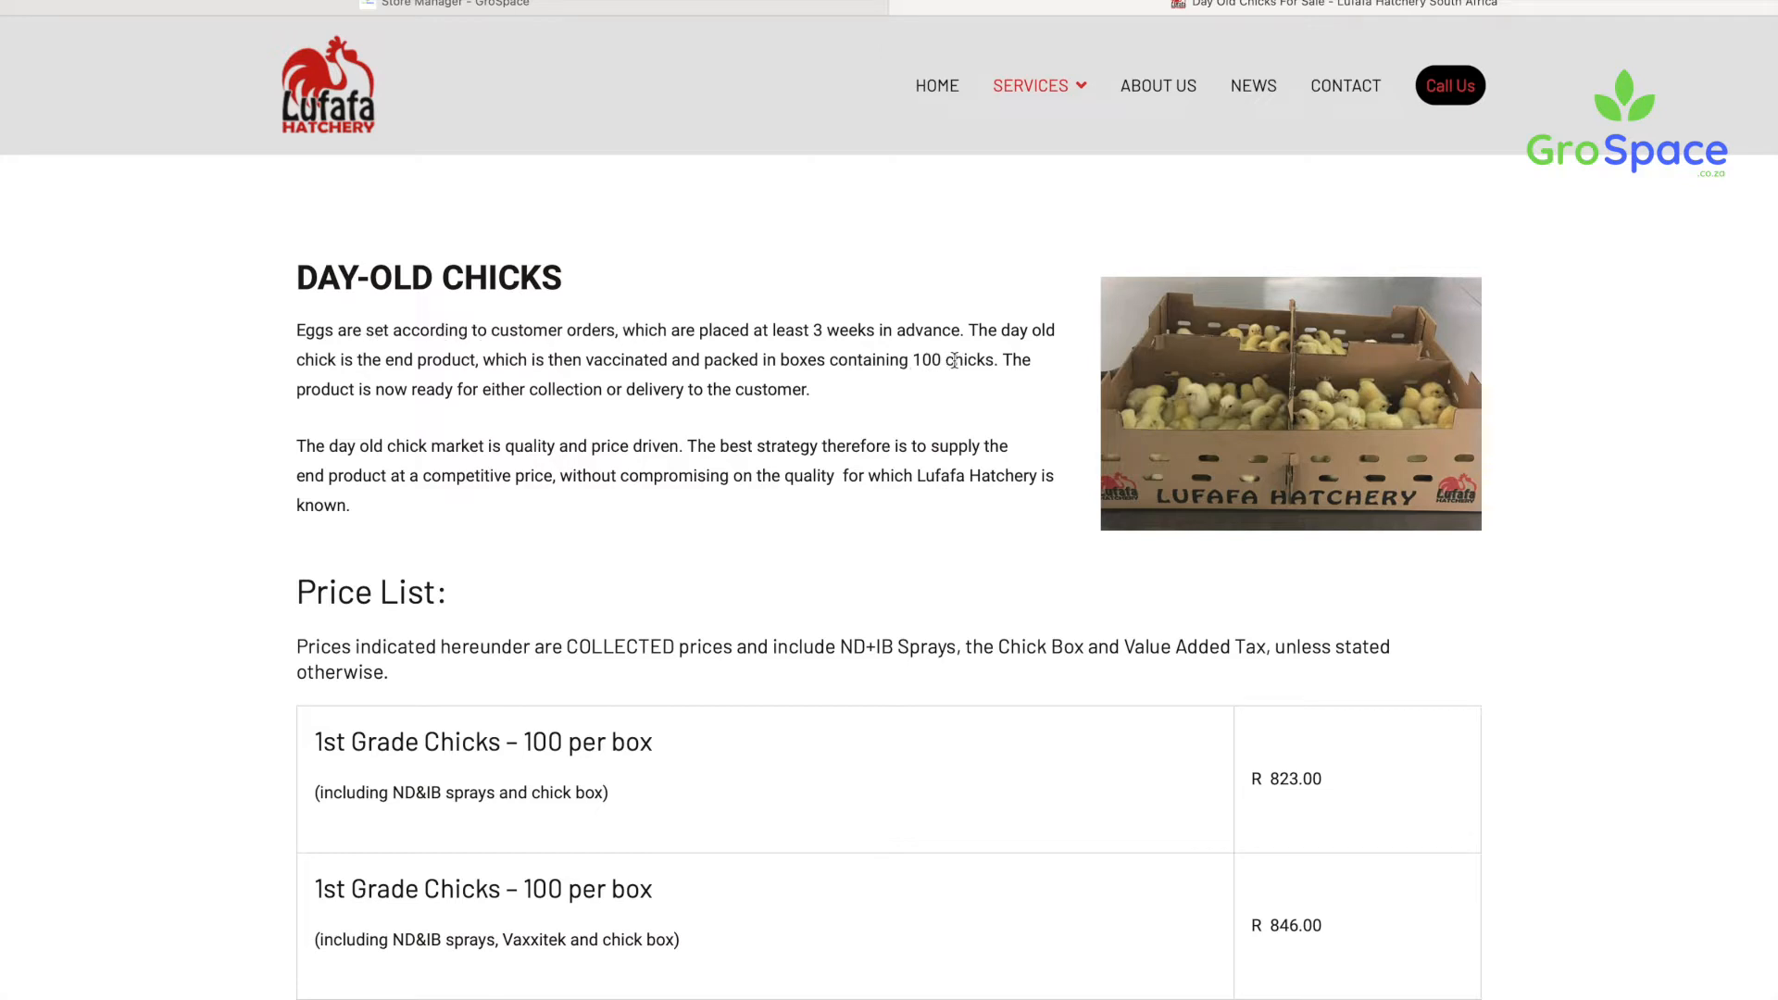
pyautogui.moveTo(952, 360); pyautogui.dragTo(1002, 360)
pyautogui.press('super+f')
pyautogui.write('chicks')
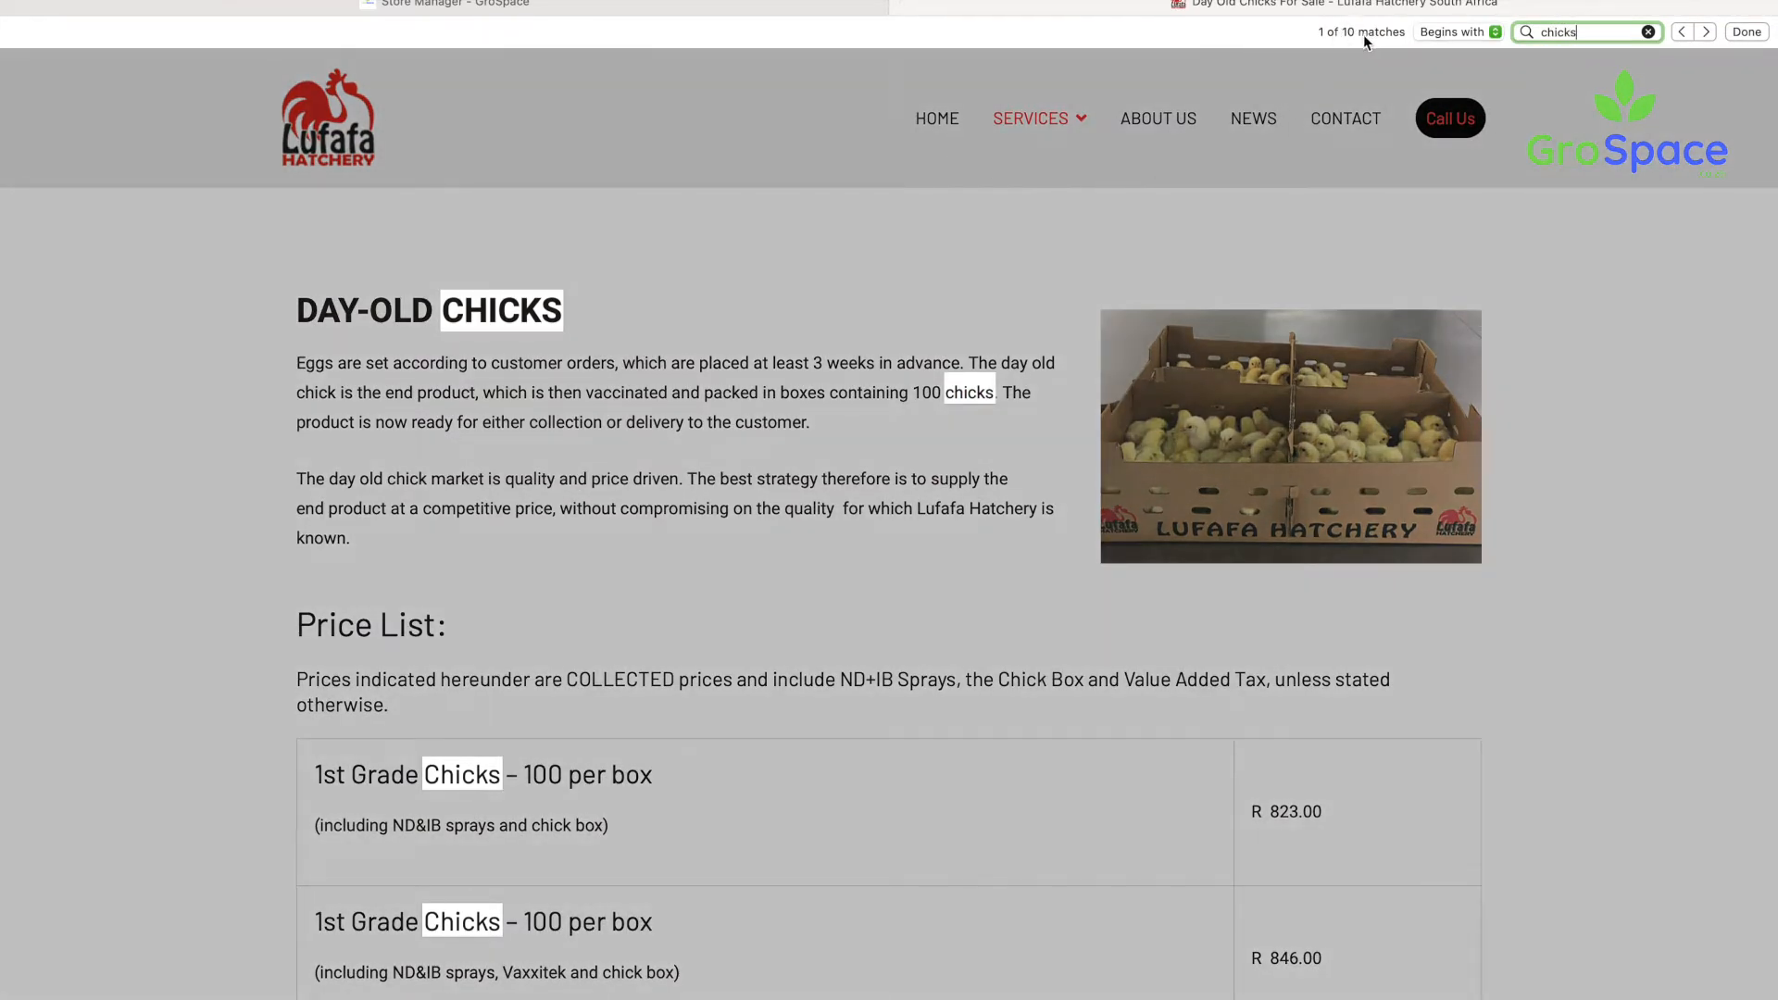
pyautogui.scroll(-5, 815, 626)
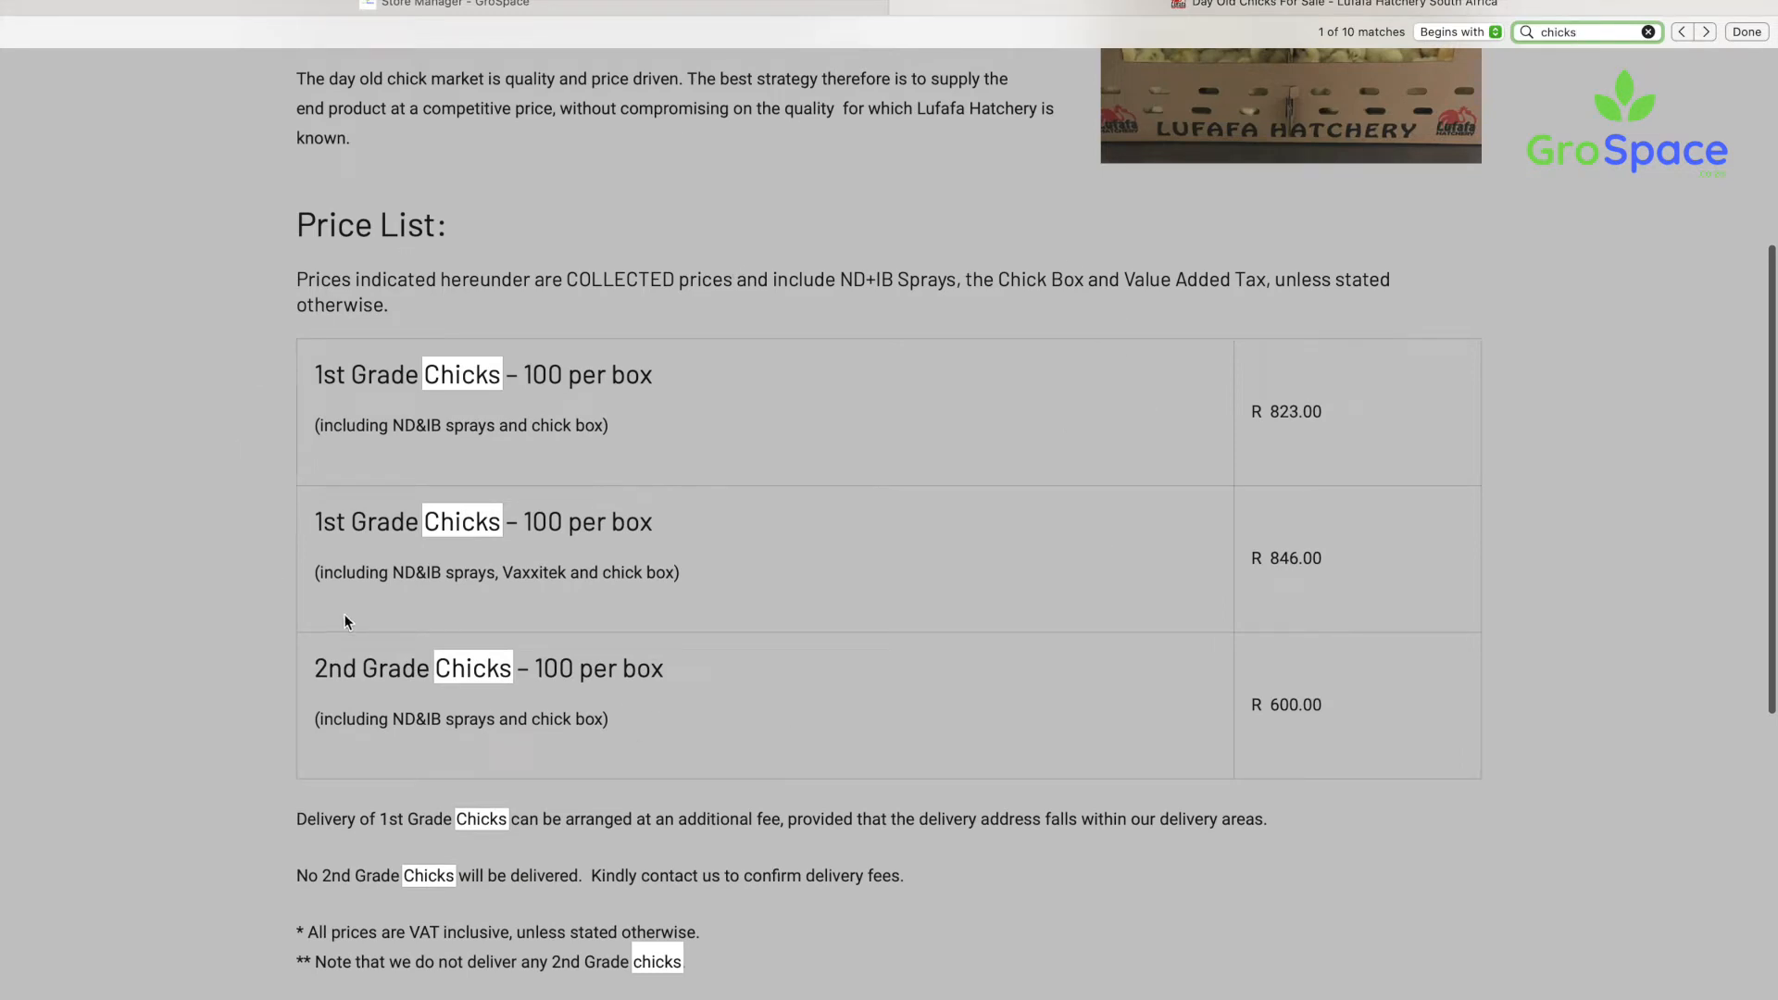
# Step: Examine the hatchery's price list, highlighting the 2nd Grade Chicks price, and read the delivery and ordering notes
pyautogui.click(735, 405)
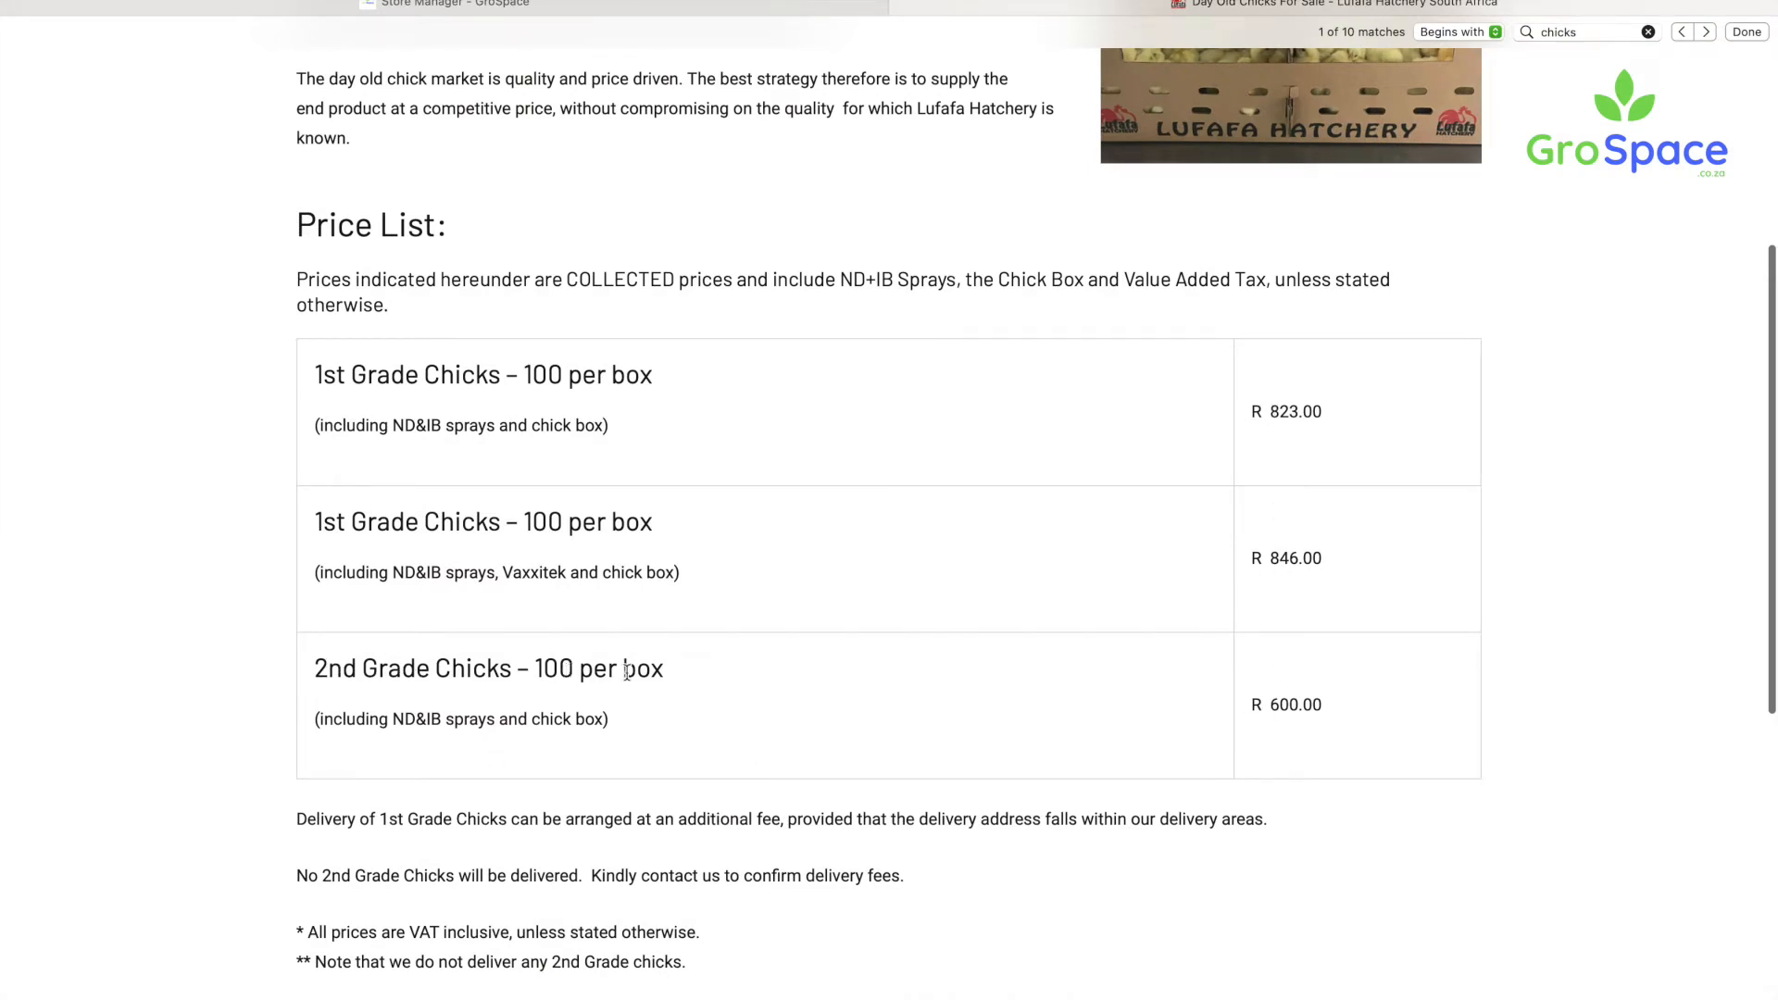
pyautogui.moveTo(1258, 703); pyautogui.dragTo(1333, 709)
pyautogui.scroll(-3, 874, 681)
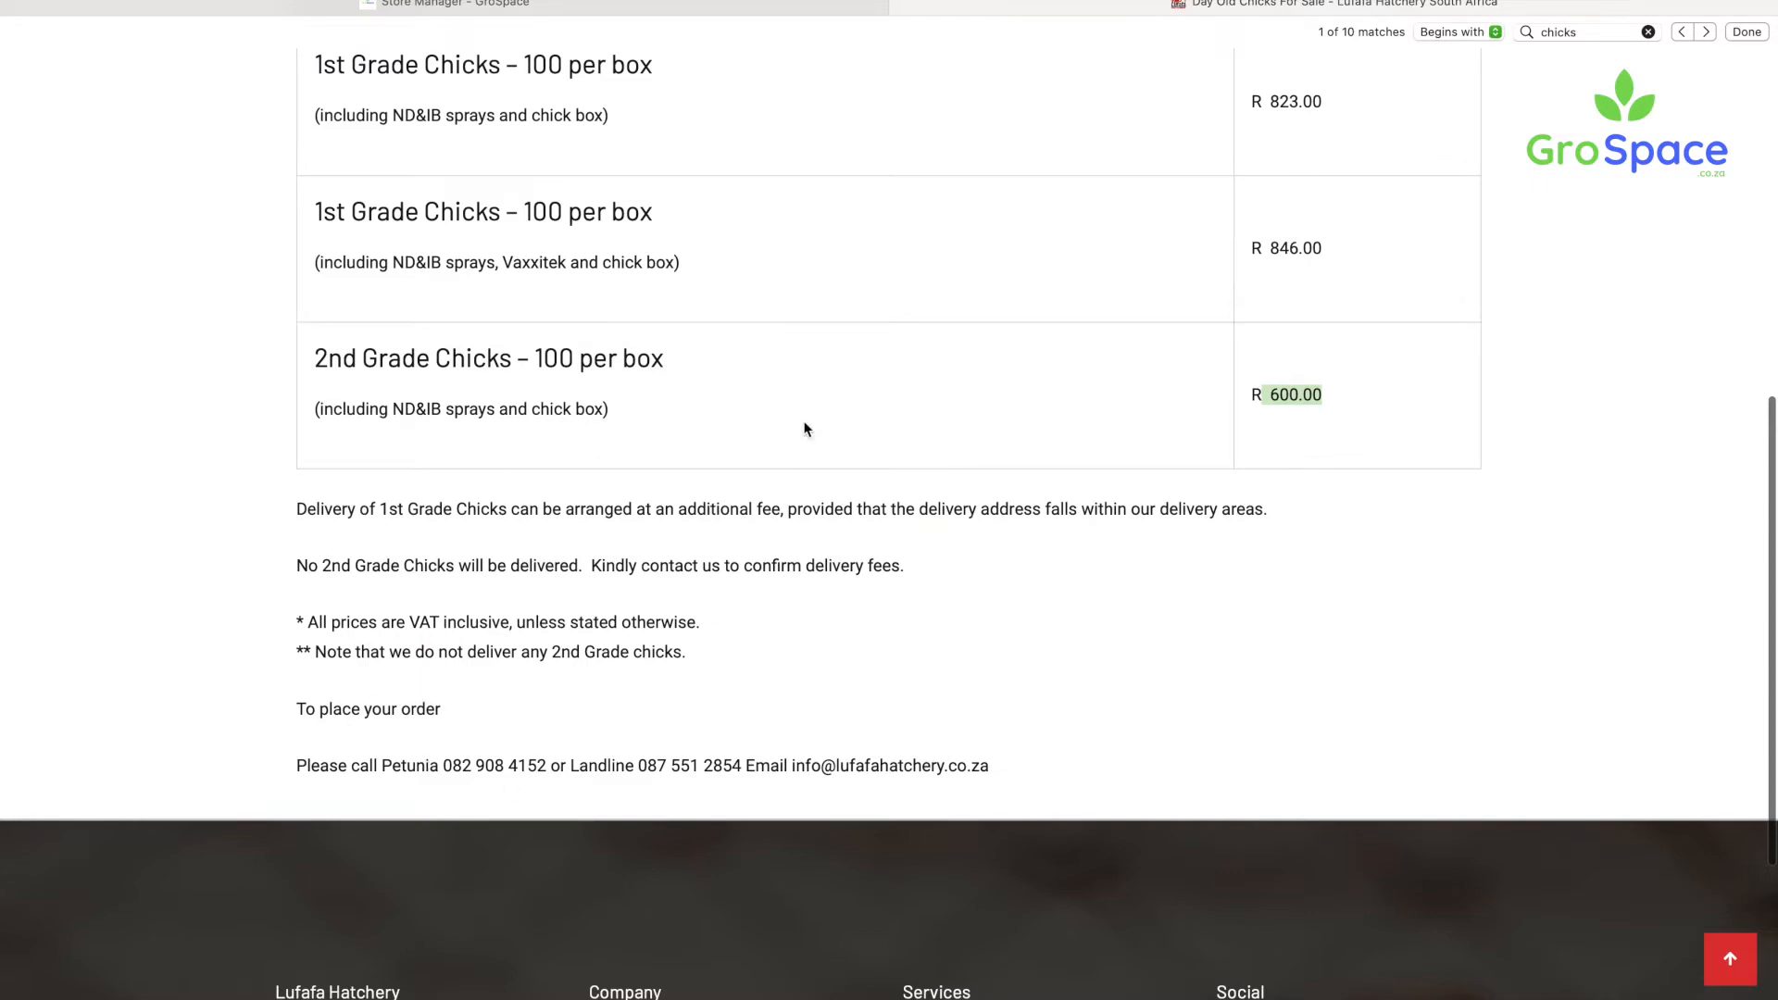
pyautogui.scroll(-2, 726, 717)
pyautogui.scroll(8, 725, 713)
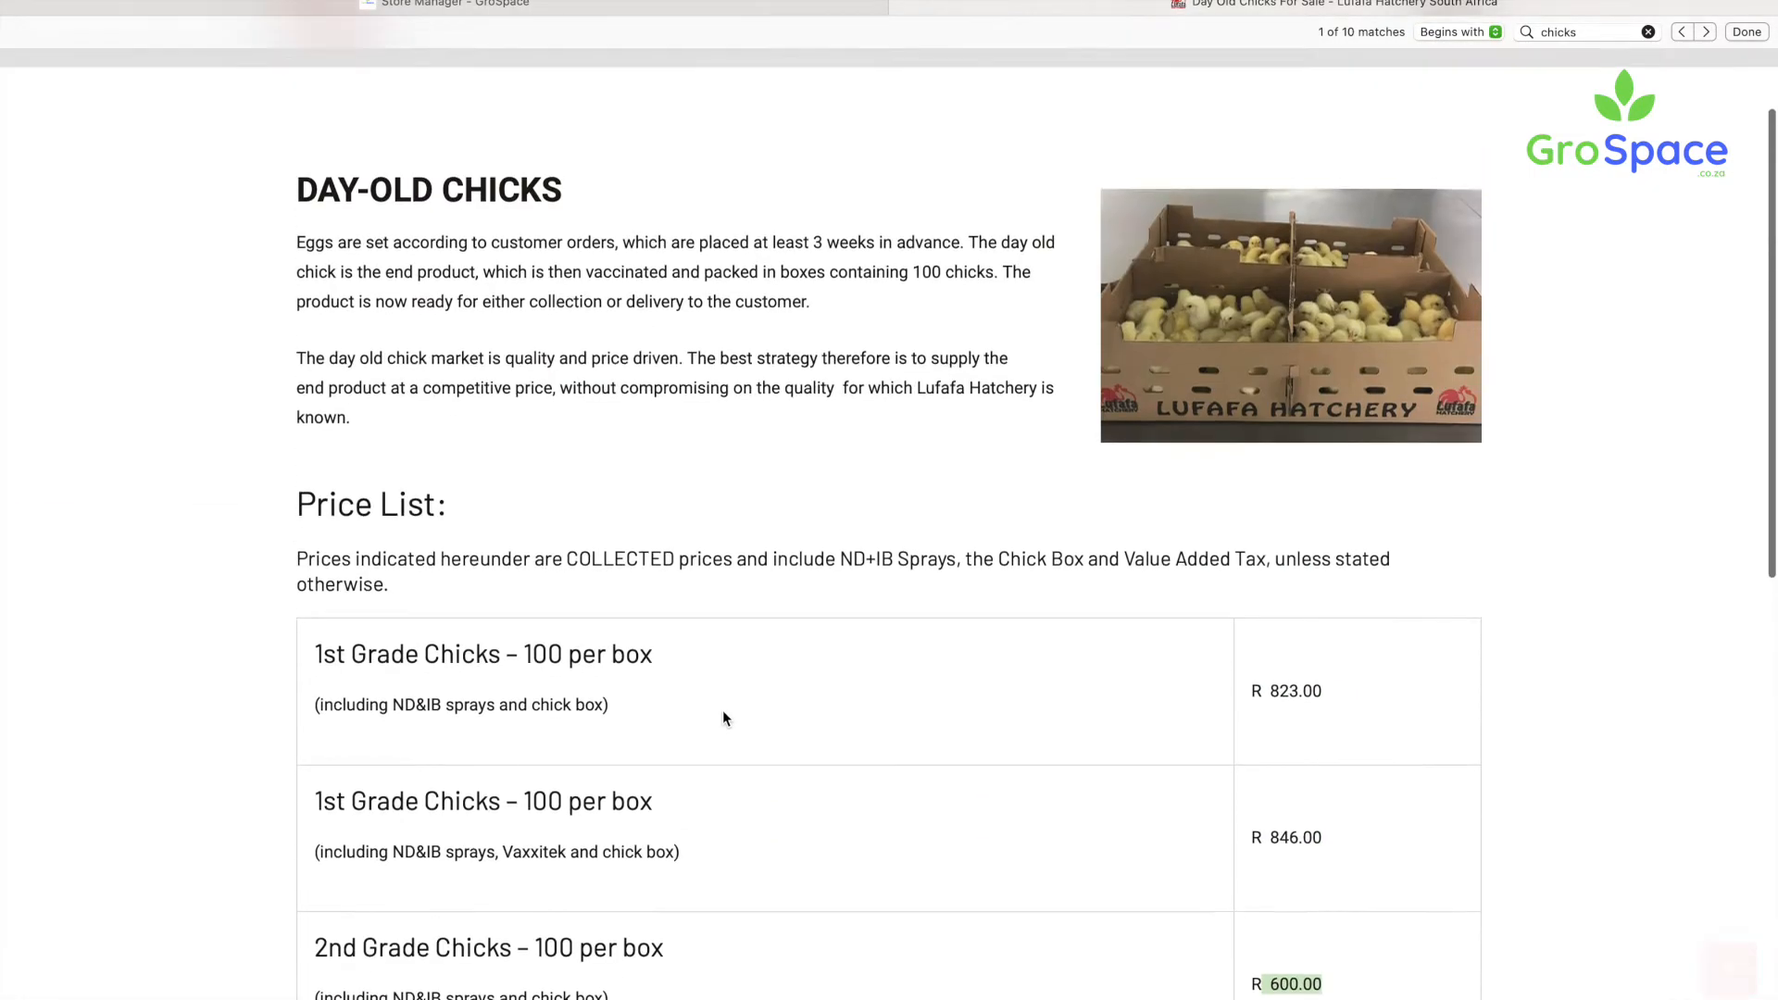
pyautogui.scroll(2, 724, 718)
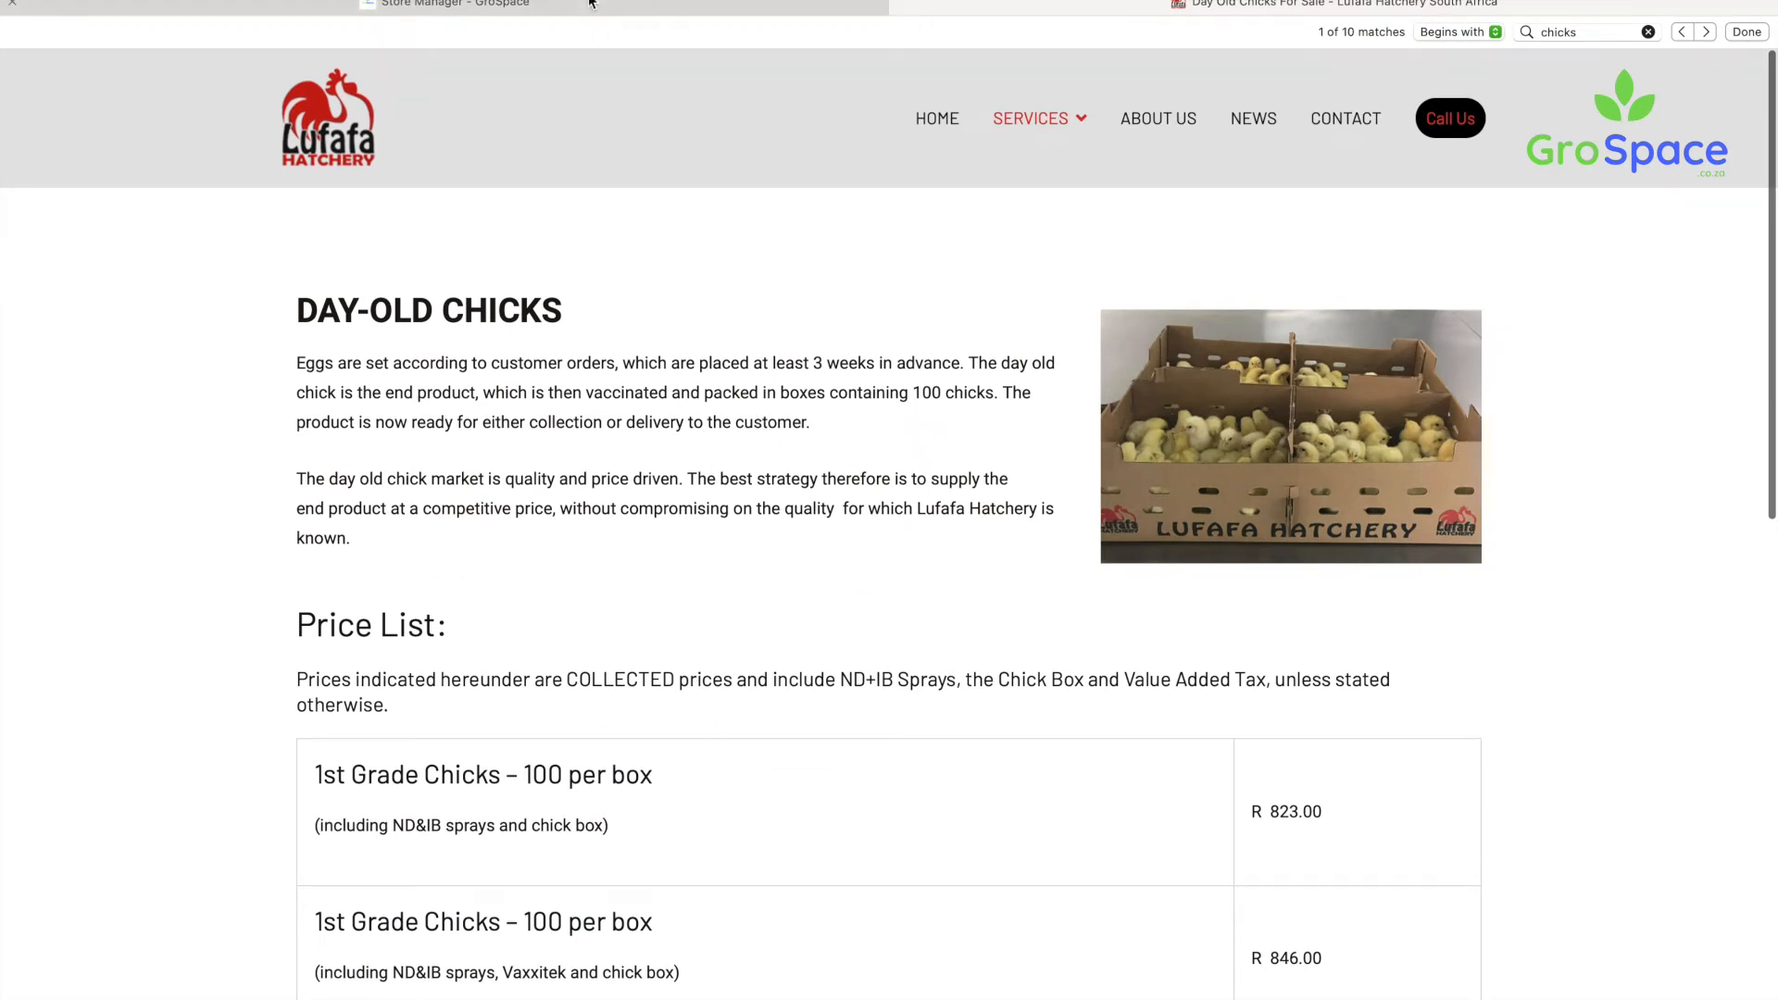
# Step: Return to the store manager's Articles list, view the "day old chicks" article, and close its preview
pyautogui.click(454, 6)
pyautogui.scroll(-2, 980, 630)
pyautogui.scroll(-2, 827, 615)
pyautogui.scroll(3, 770, 329)
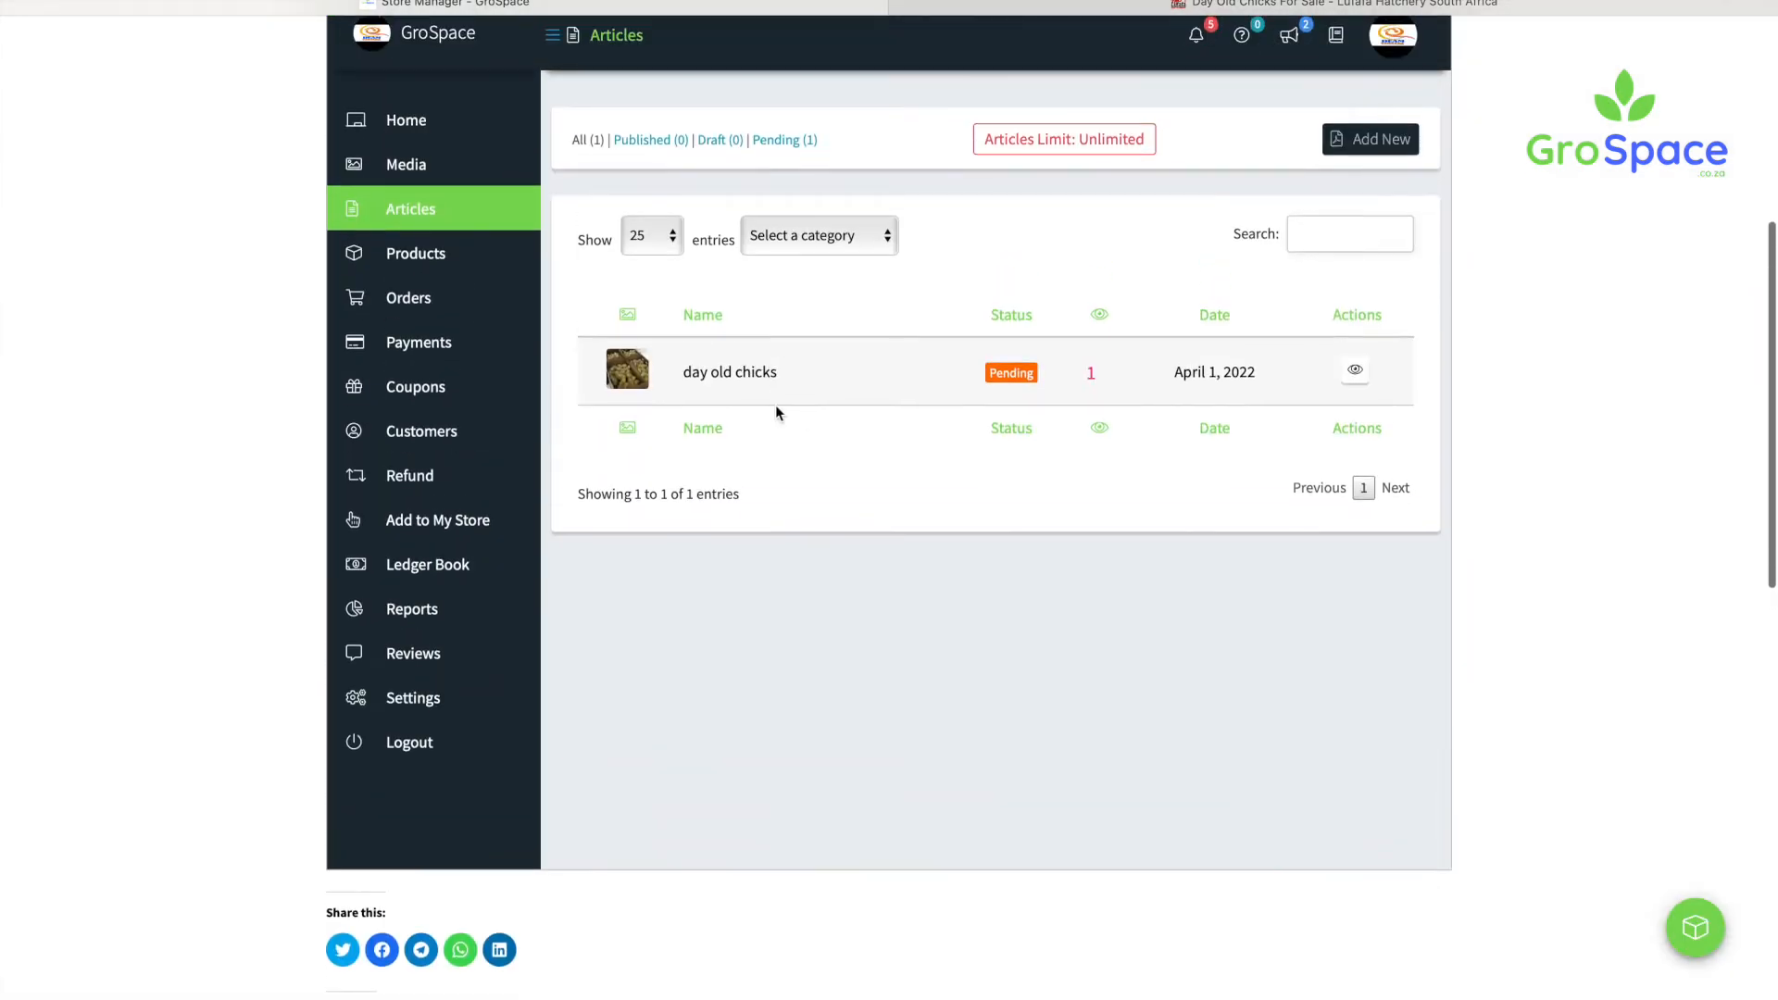
pyautogui.click(1354, 370)
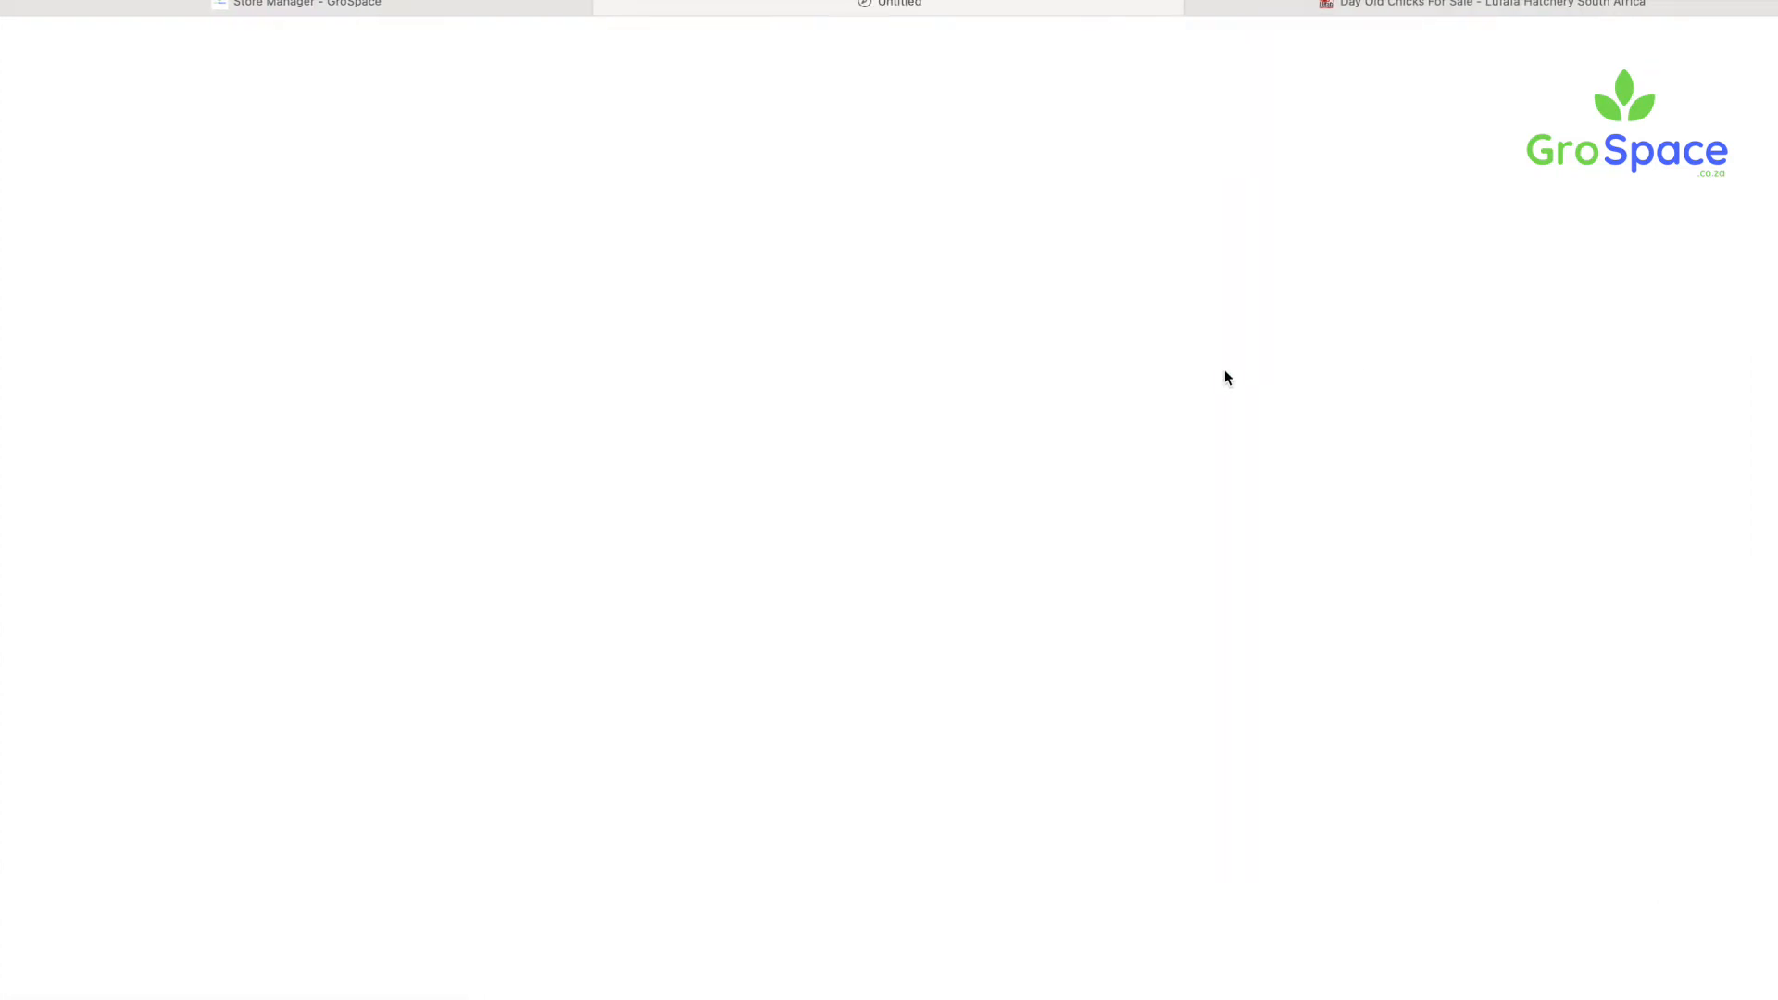
pyautogui.scroll(-5, 1070, 476)
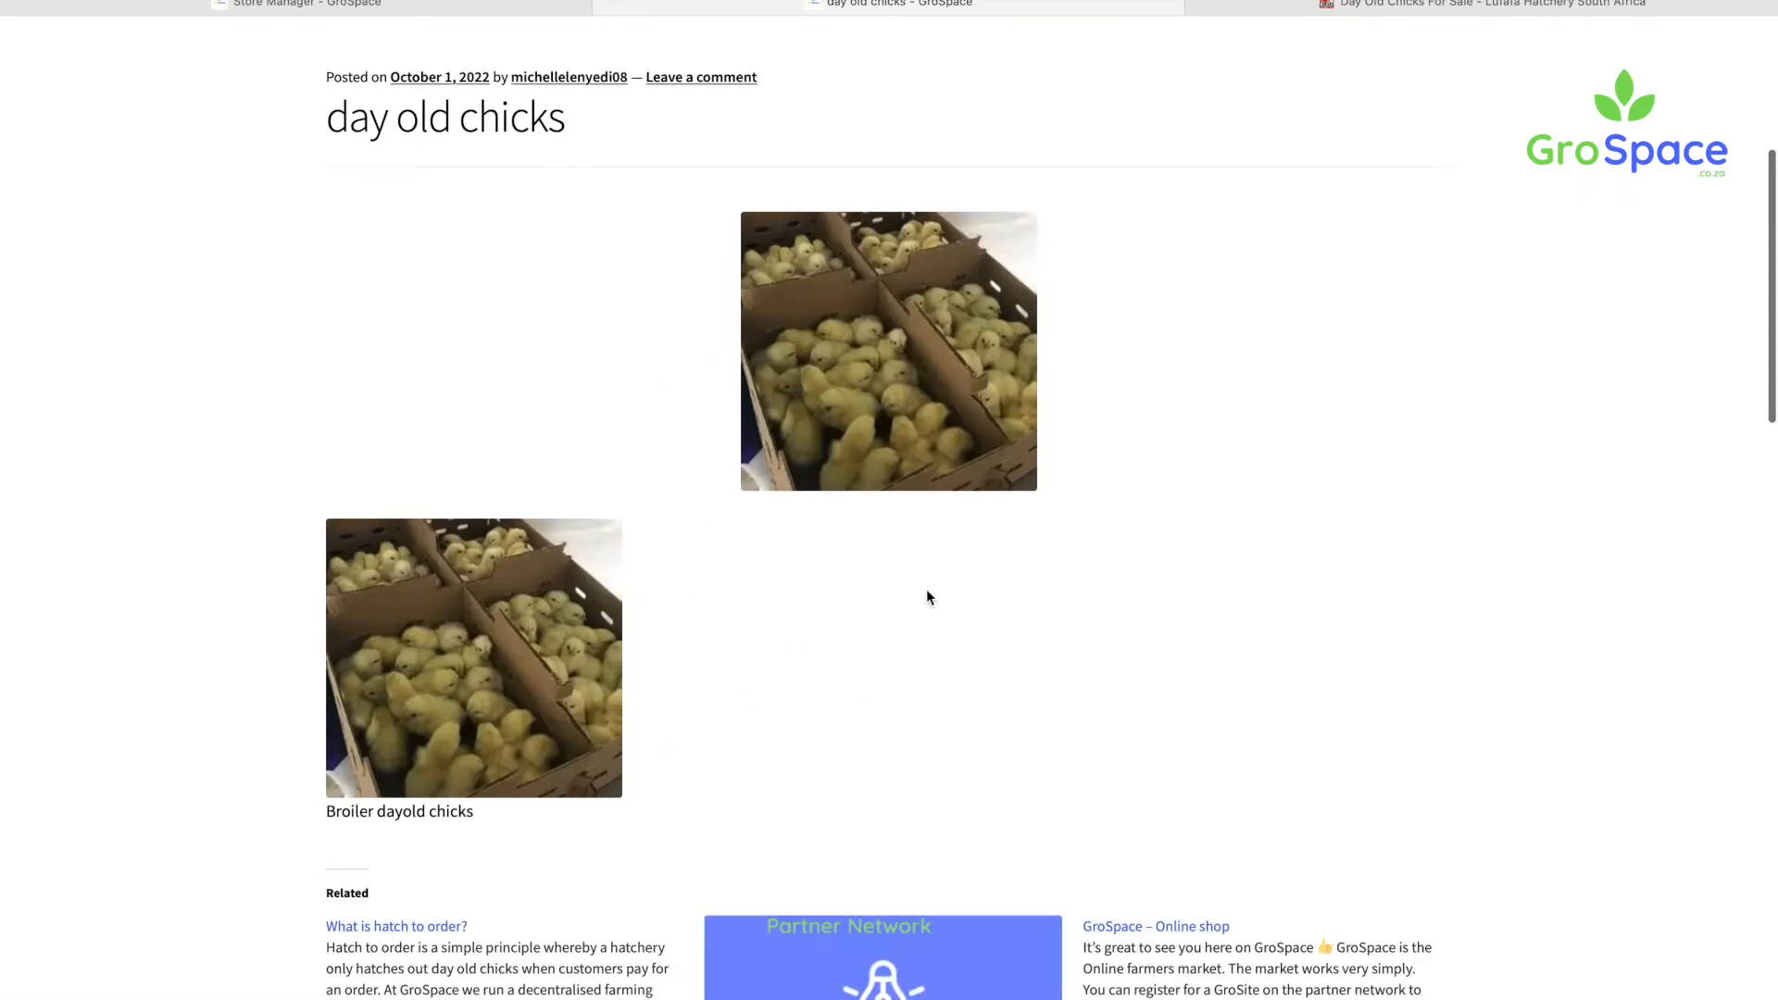
pyautogui.scroll(-4, 928, 572)
pyautogui.scroll(5, 792, 298)
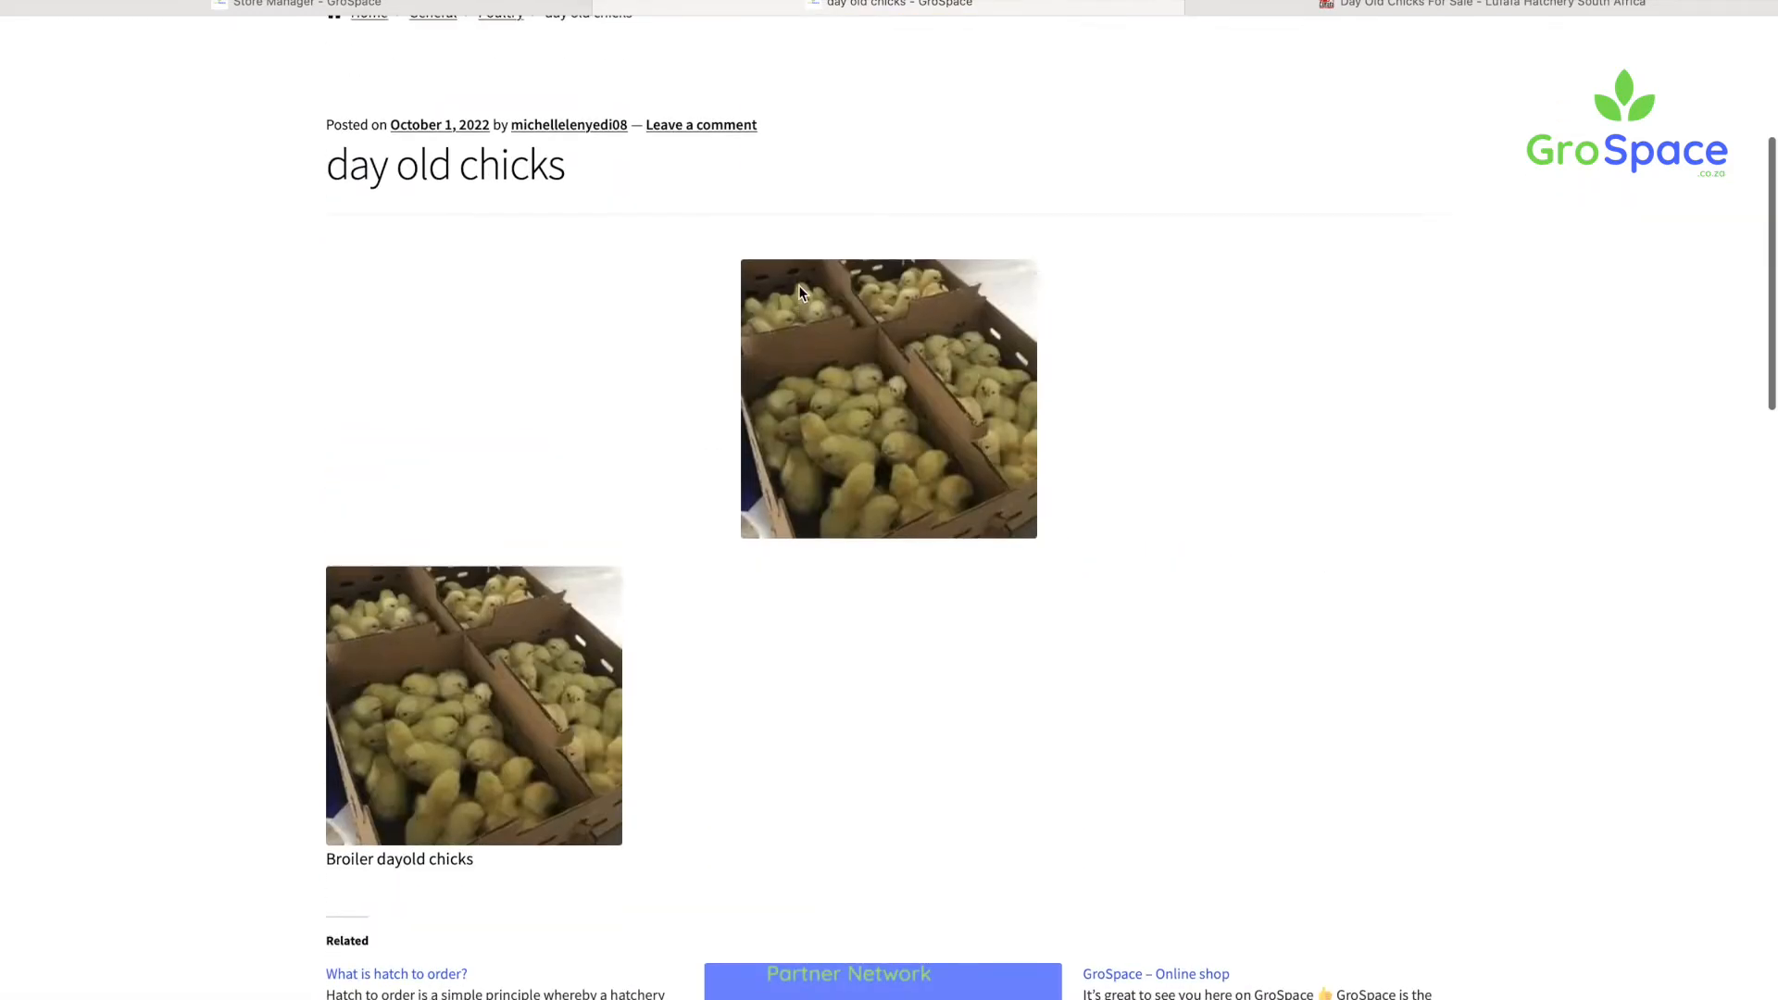
pyautogui.press('super+w')
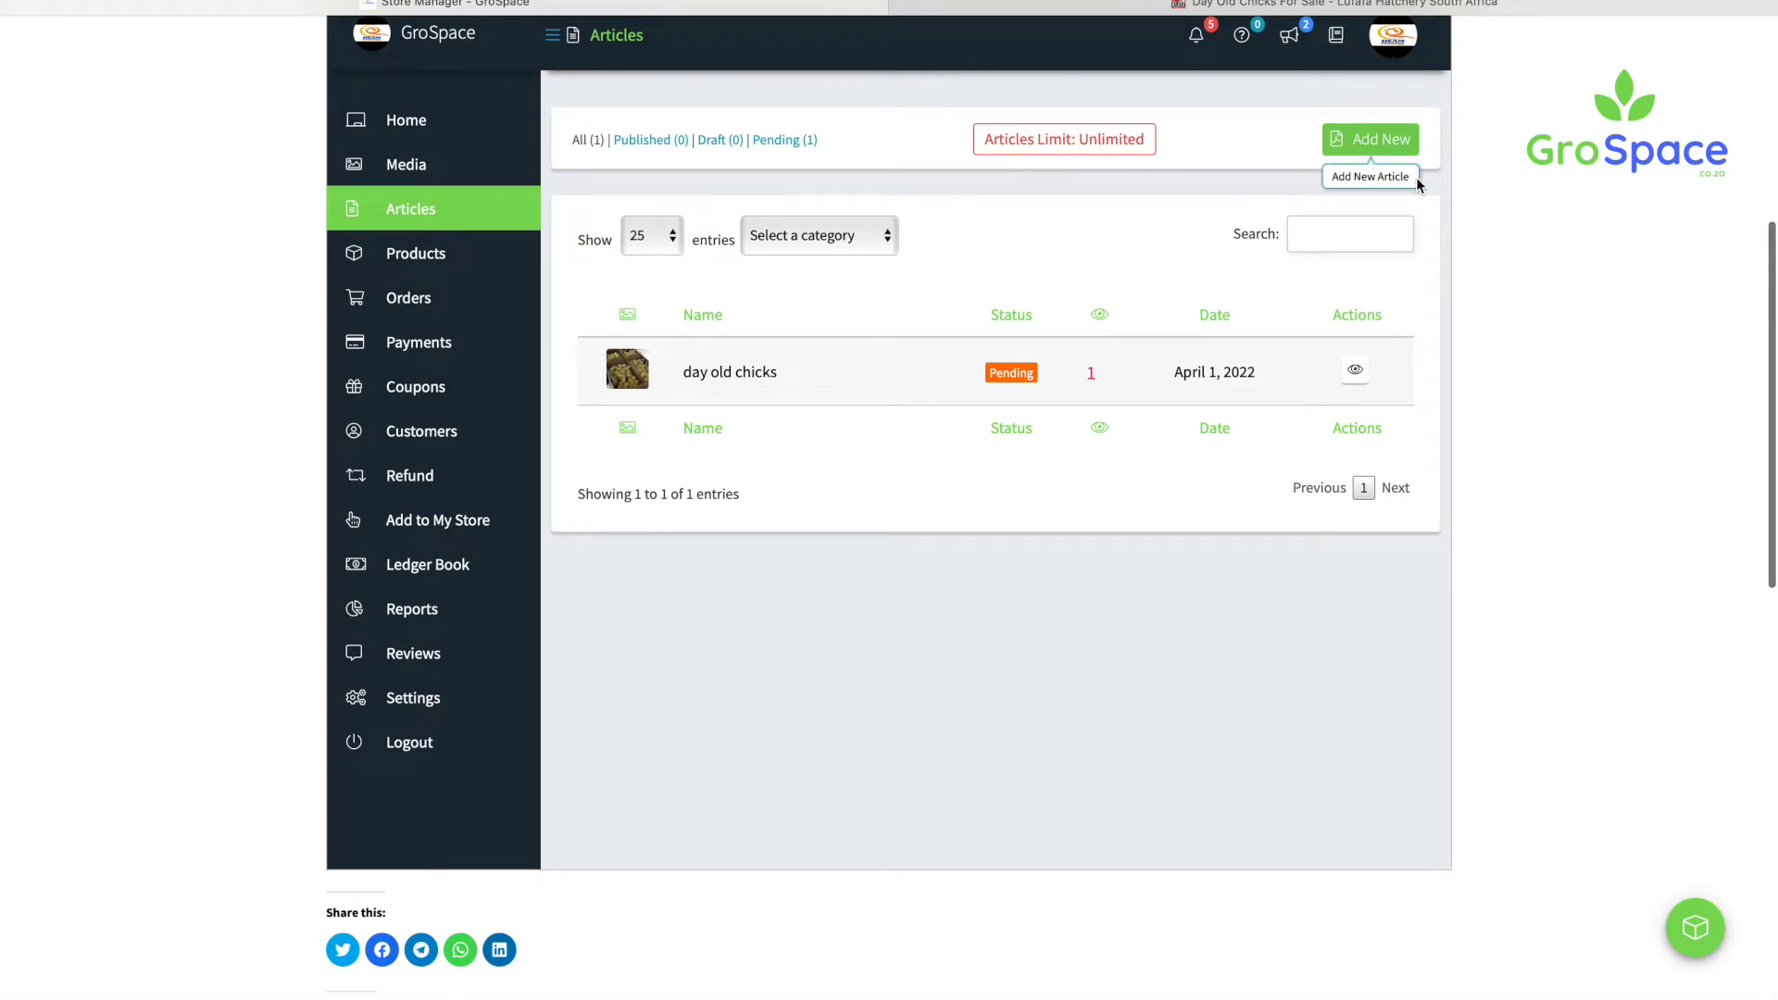
# Step: Start a new article and title it "Why to start a poultry farm with day old chicks"
pyautogui.scroll(-5, 1121, 576)
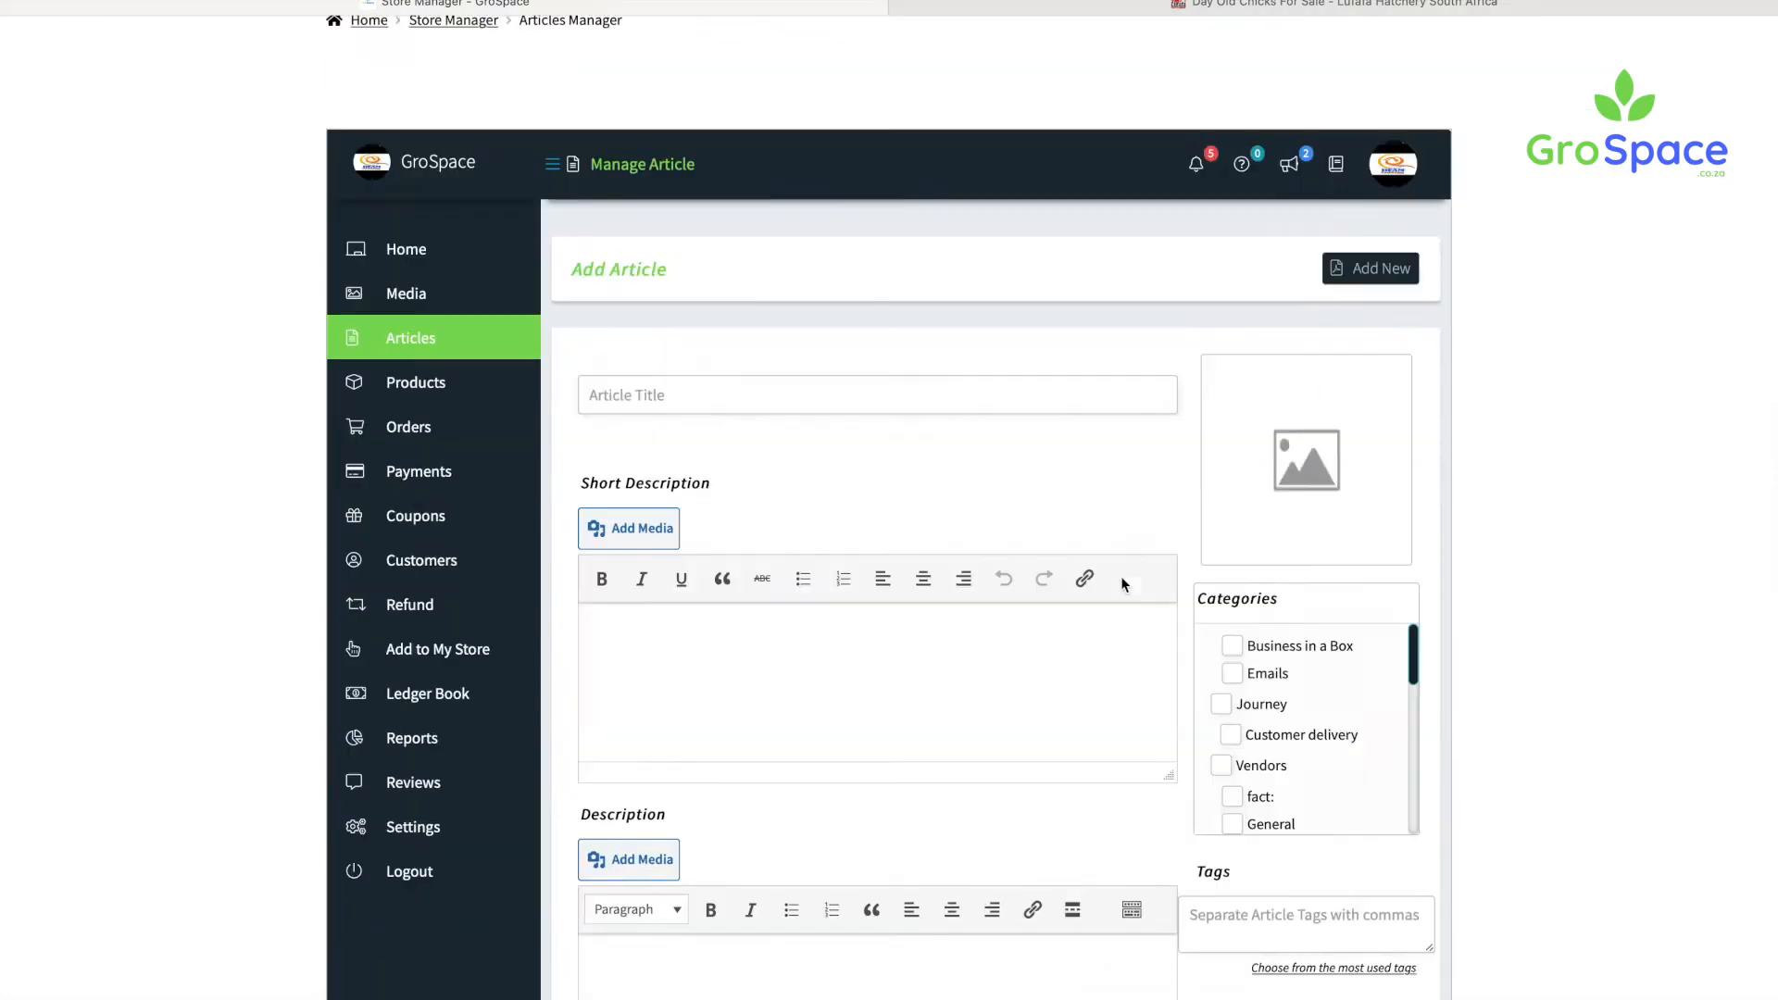
pyautogui.scroll(-2, 1120, 581)
pyautogui.click(691, 296)
pyautogui.write('Day old chicks, wy')
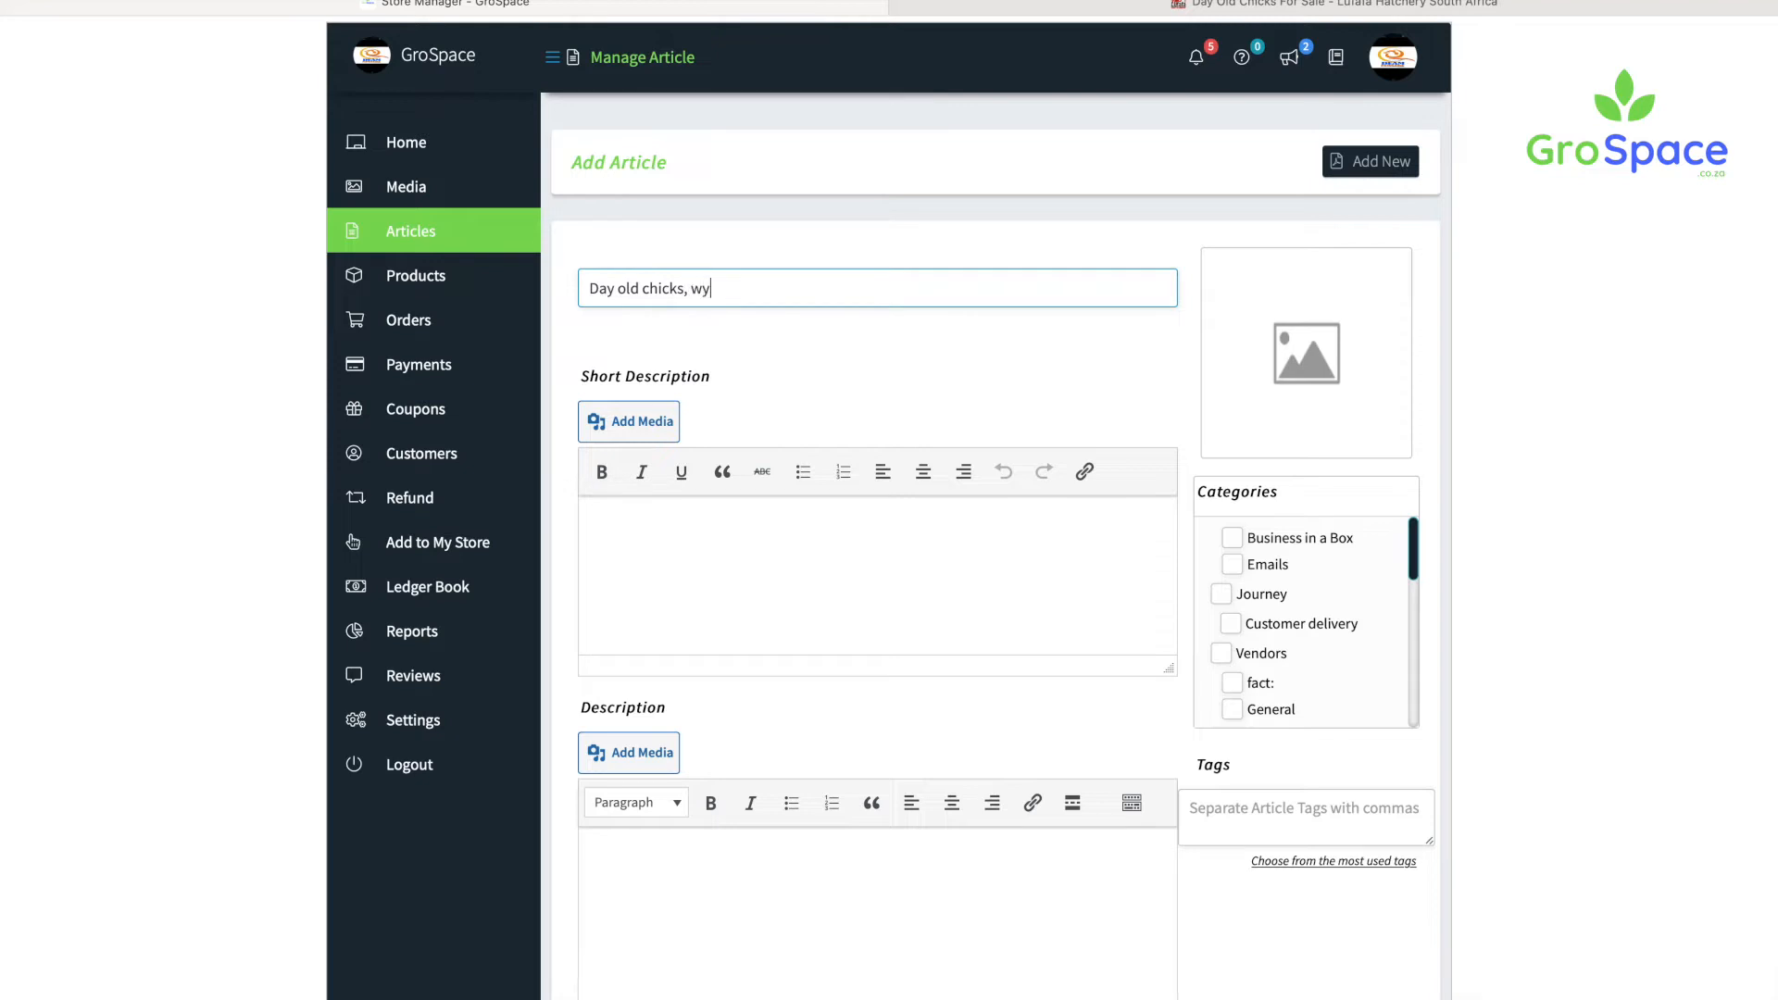
pyautogui.press('BackSpace')
pyautogui.press('BackSpace')
pyautogui.press('BackSpace')
pyautogui.press('BackSpace')
pyautogui.press('BackSpace')
pyautogui.press('BackSpace')
pyautogui.press('super+a')
pyautogui.write('to start a poultry farm with day old chiicks')
pyautogui.press('Tab')
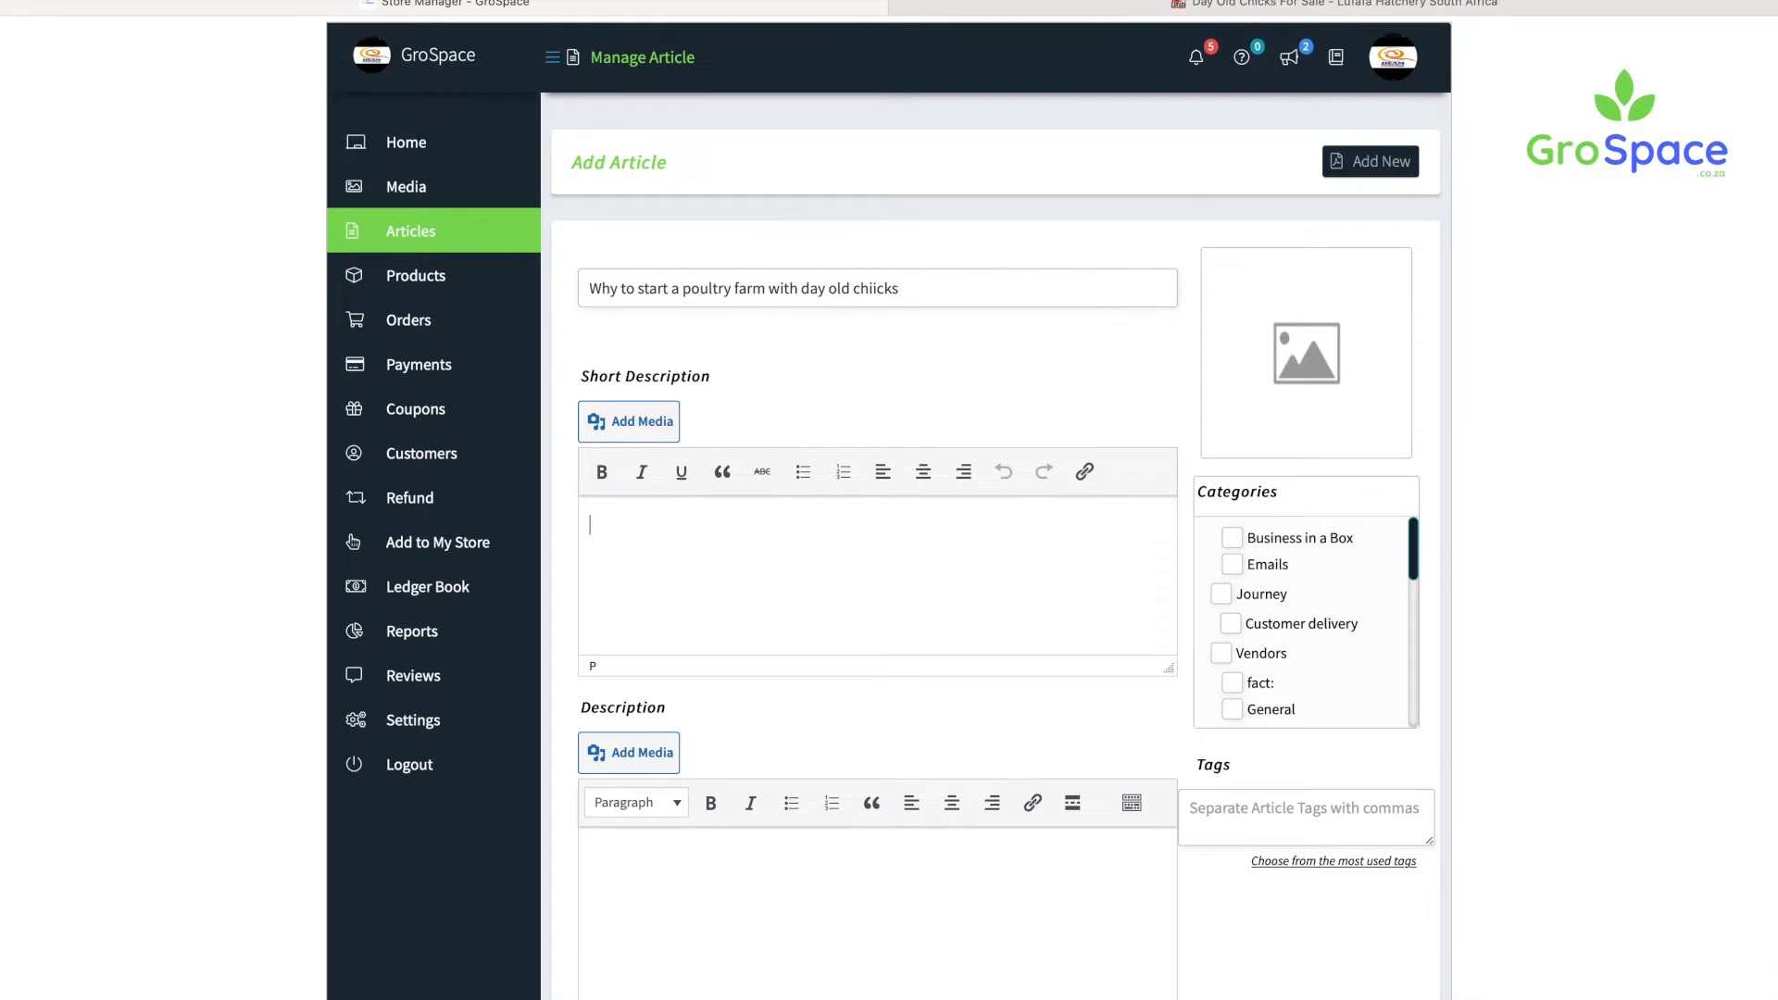
pyautogui.click(878, 288)
pyautogui.press('BackSpace')
# Step: Write "Are you looking to farm broiler chickens?" as the article's short description
pyautogui.click(736, 503)
pyautogui.write('Carey ou')
pyautogui.hotkey('ctrl', 'a')
pyautogui.write('Are you looking to farm broilerr')
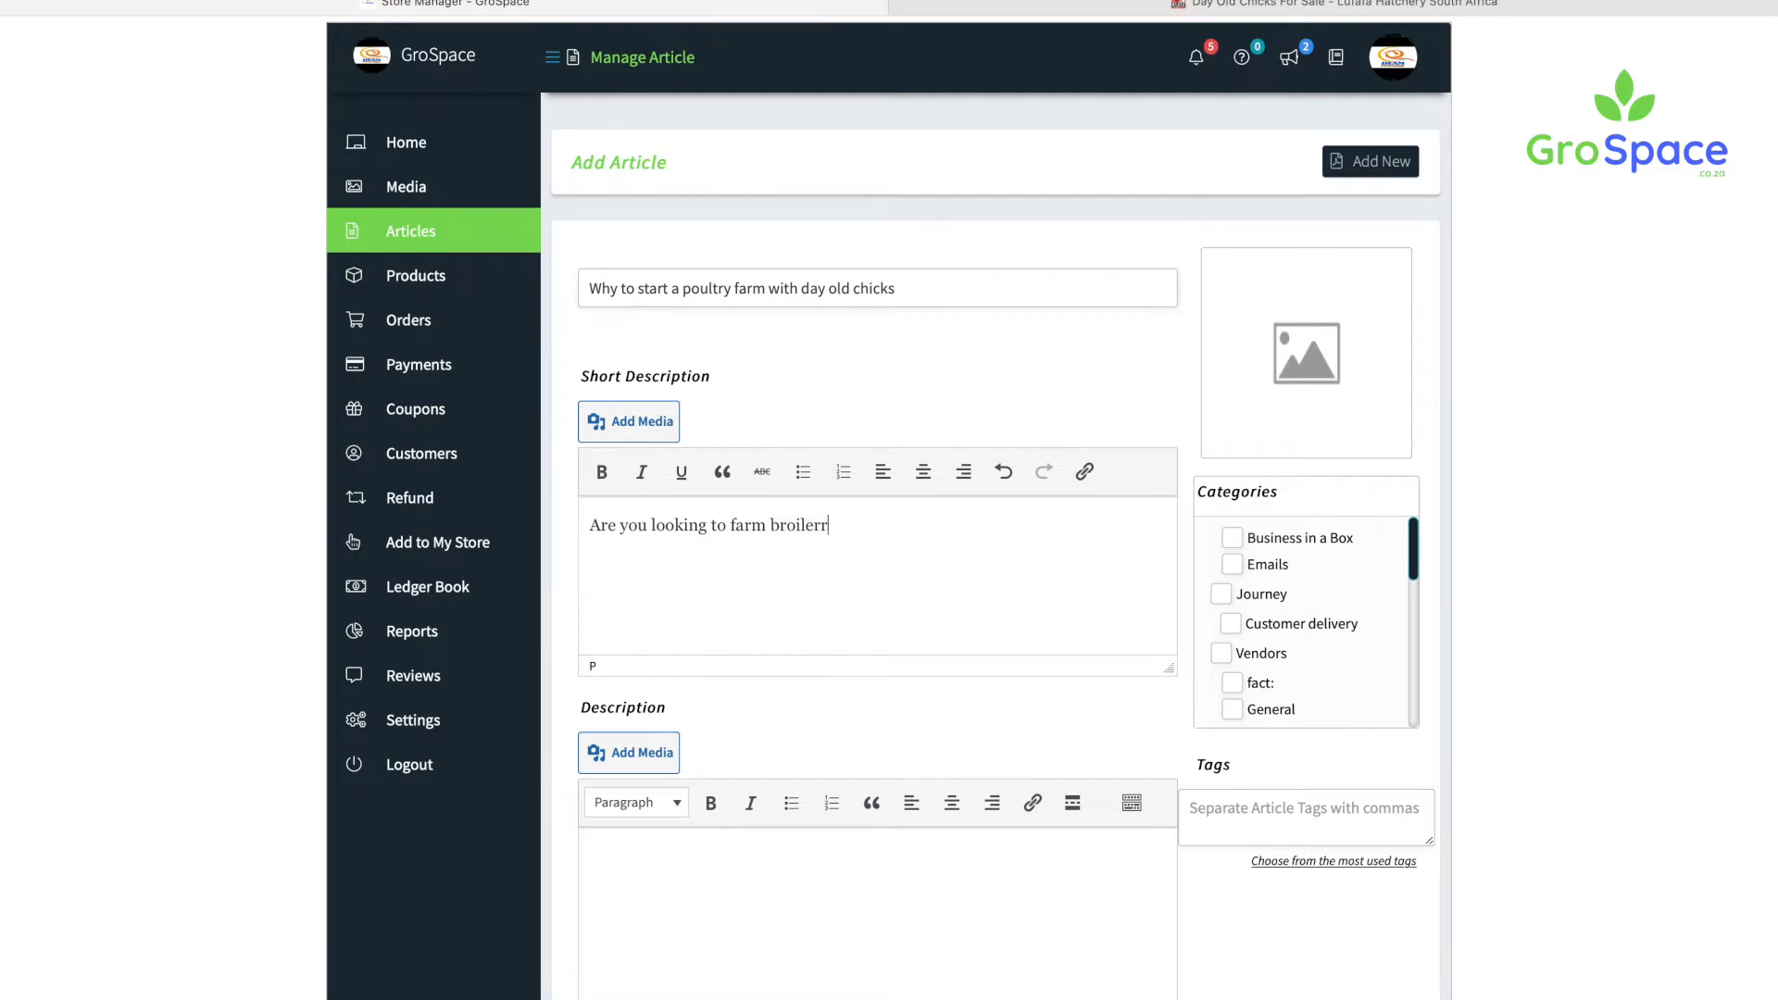
pyautogui.press('BackSpace')
pyautogui.write(' chickens?')
# Step: Outline the description with separate Why, How and What lines, completing the first as "Why farm broiler day old chicks"
pyautogui.scroll(-5, 732, 704)
pyautogui.click(741, 515)
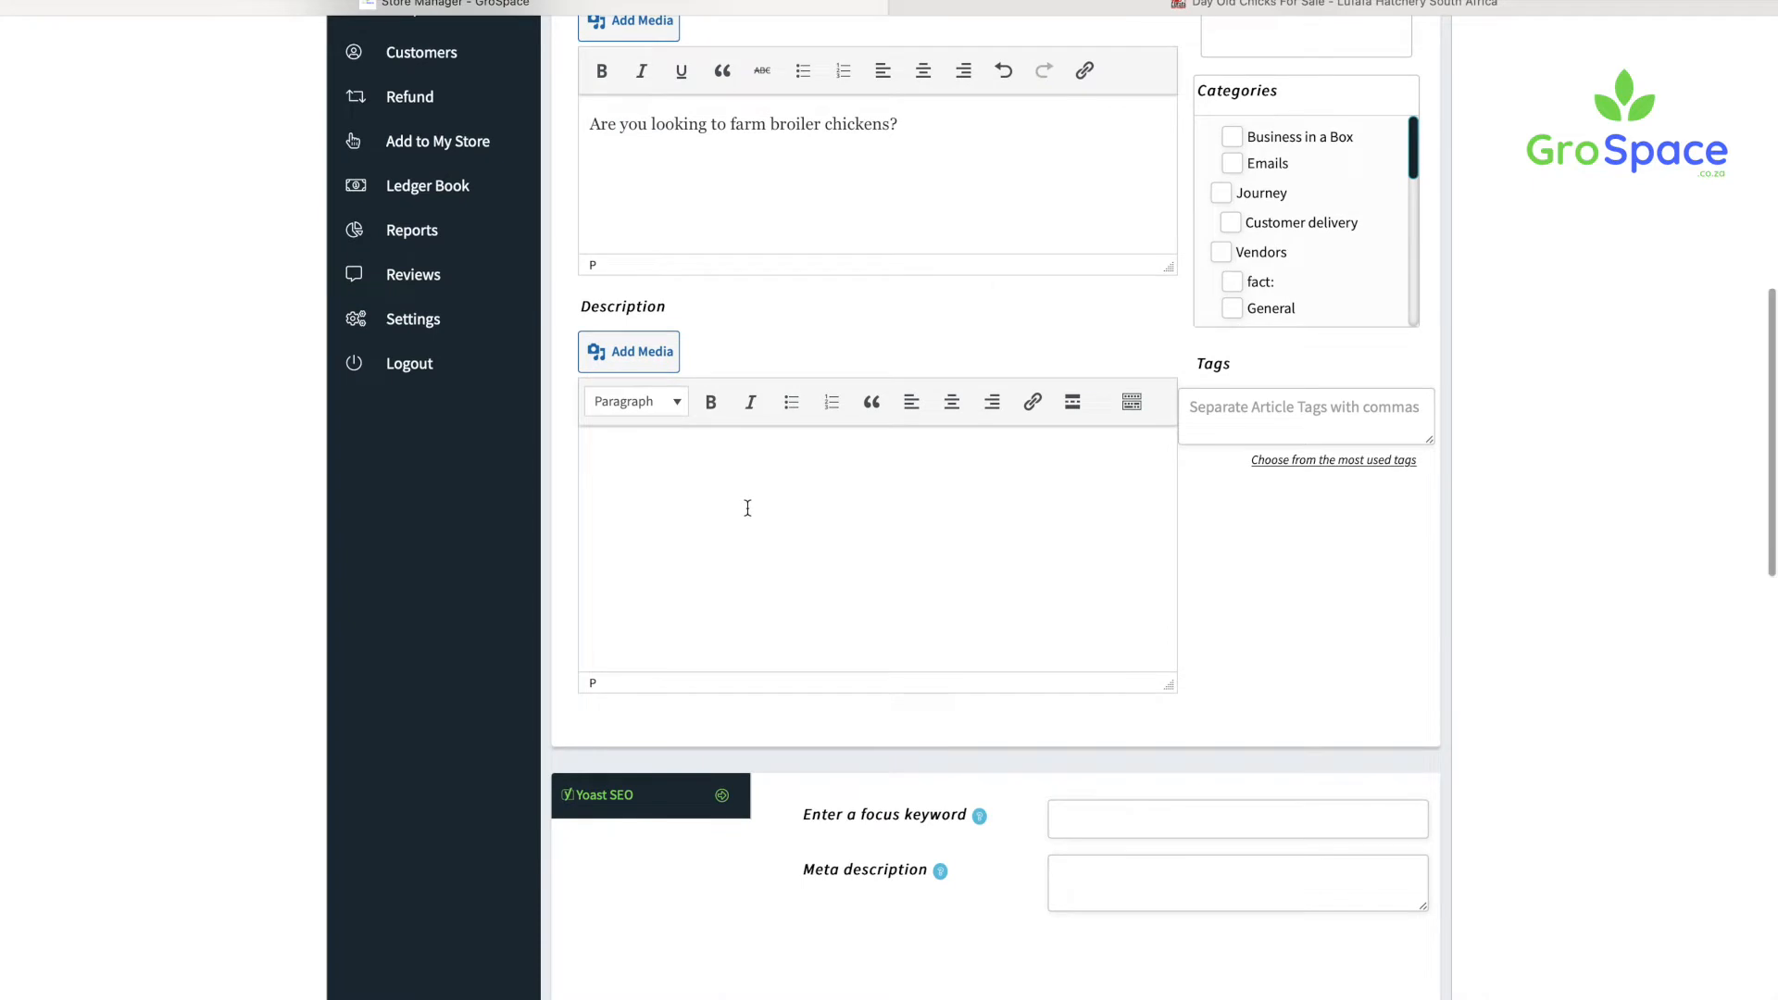
pyautogui.write('Why How What')
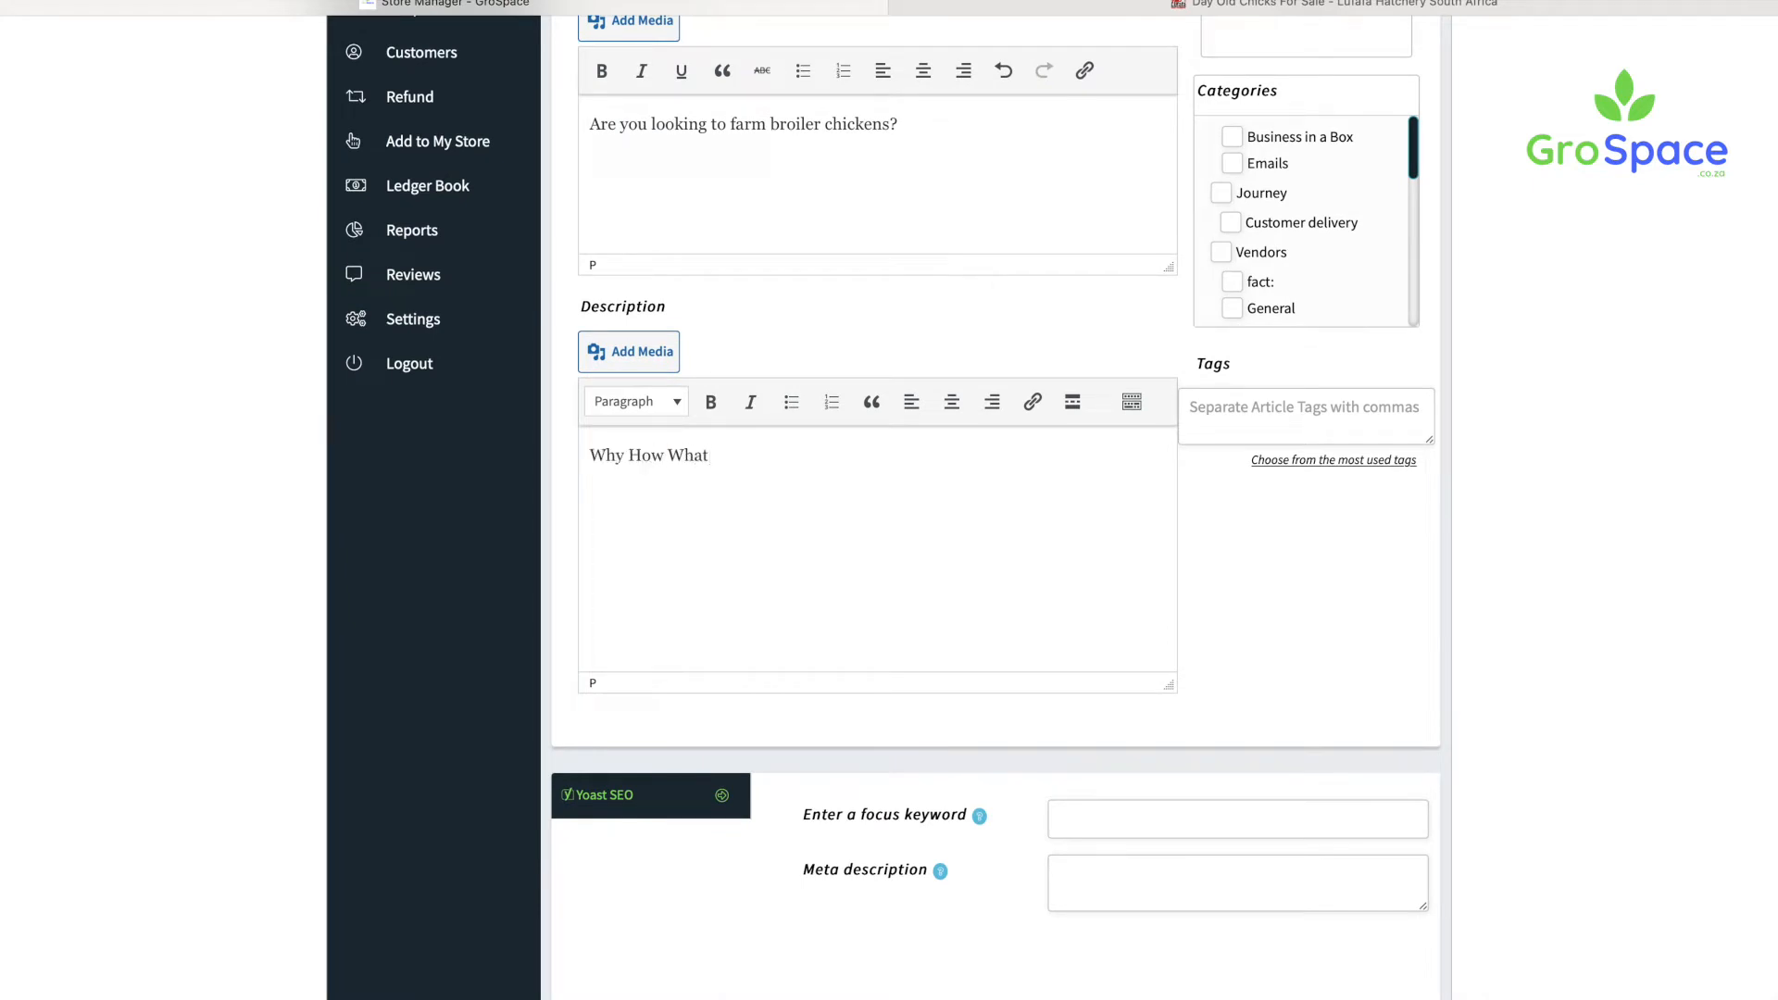
pyautogui.press('Return')
pyautogui.press('Return')
pyautogui.click(712, 463)
pyautogui.write('farm broiler day old chicks How ')
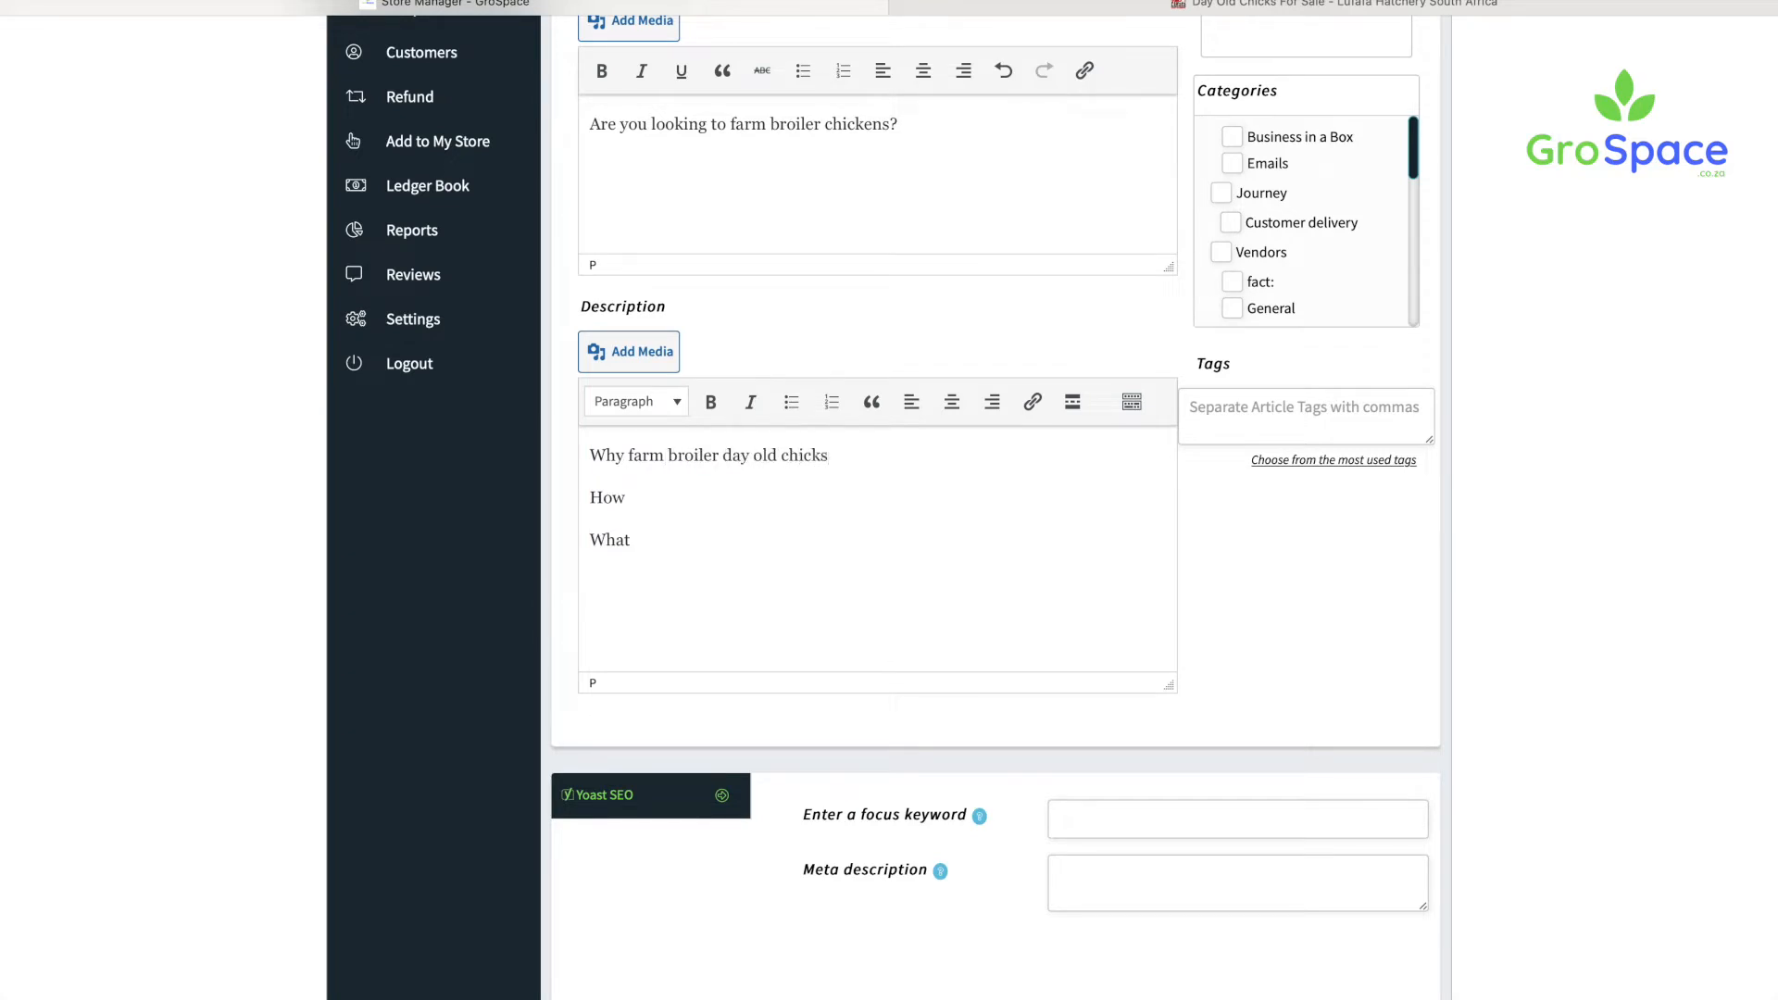
# Step: Complete the other two outline lines as "How to farm broiler day old chicks" and "What to do when you get day old chicks"
pyautogui.write('to farm broiler day old chiskc')
pyautogui.press('BackSpace')
pyautogui.press('BackSpace')
pyautogui.press('BackSpace')
pyautogui.write('cks ')
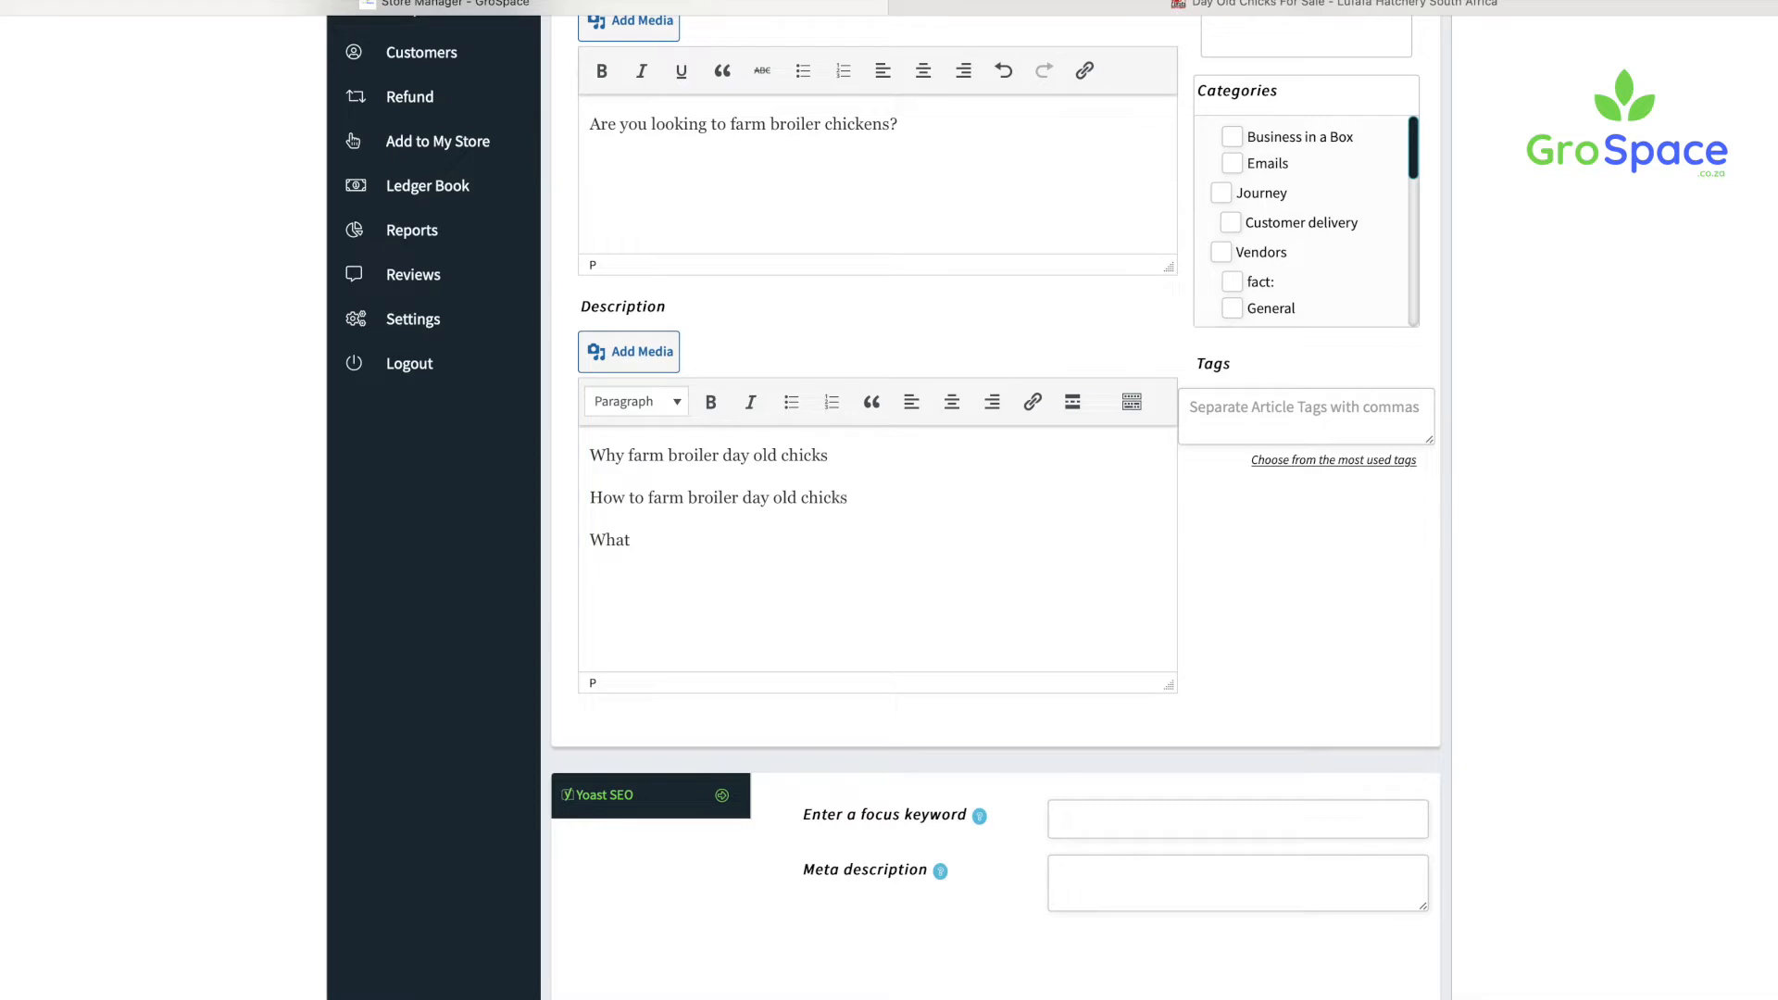
pyautogui.write('What to do when you get day old chisk')
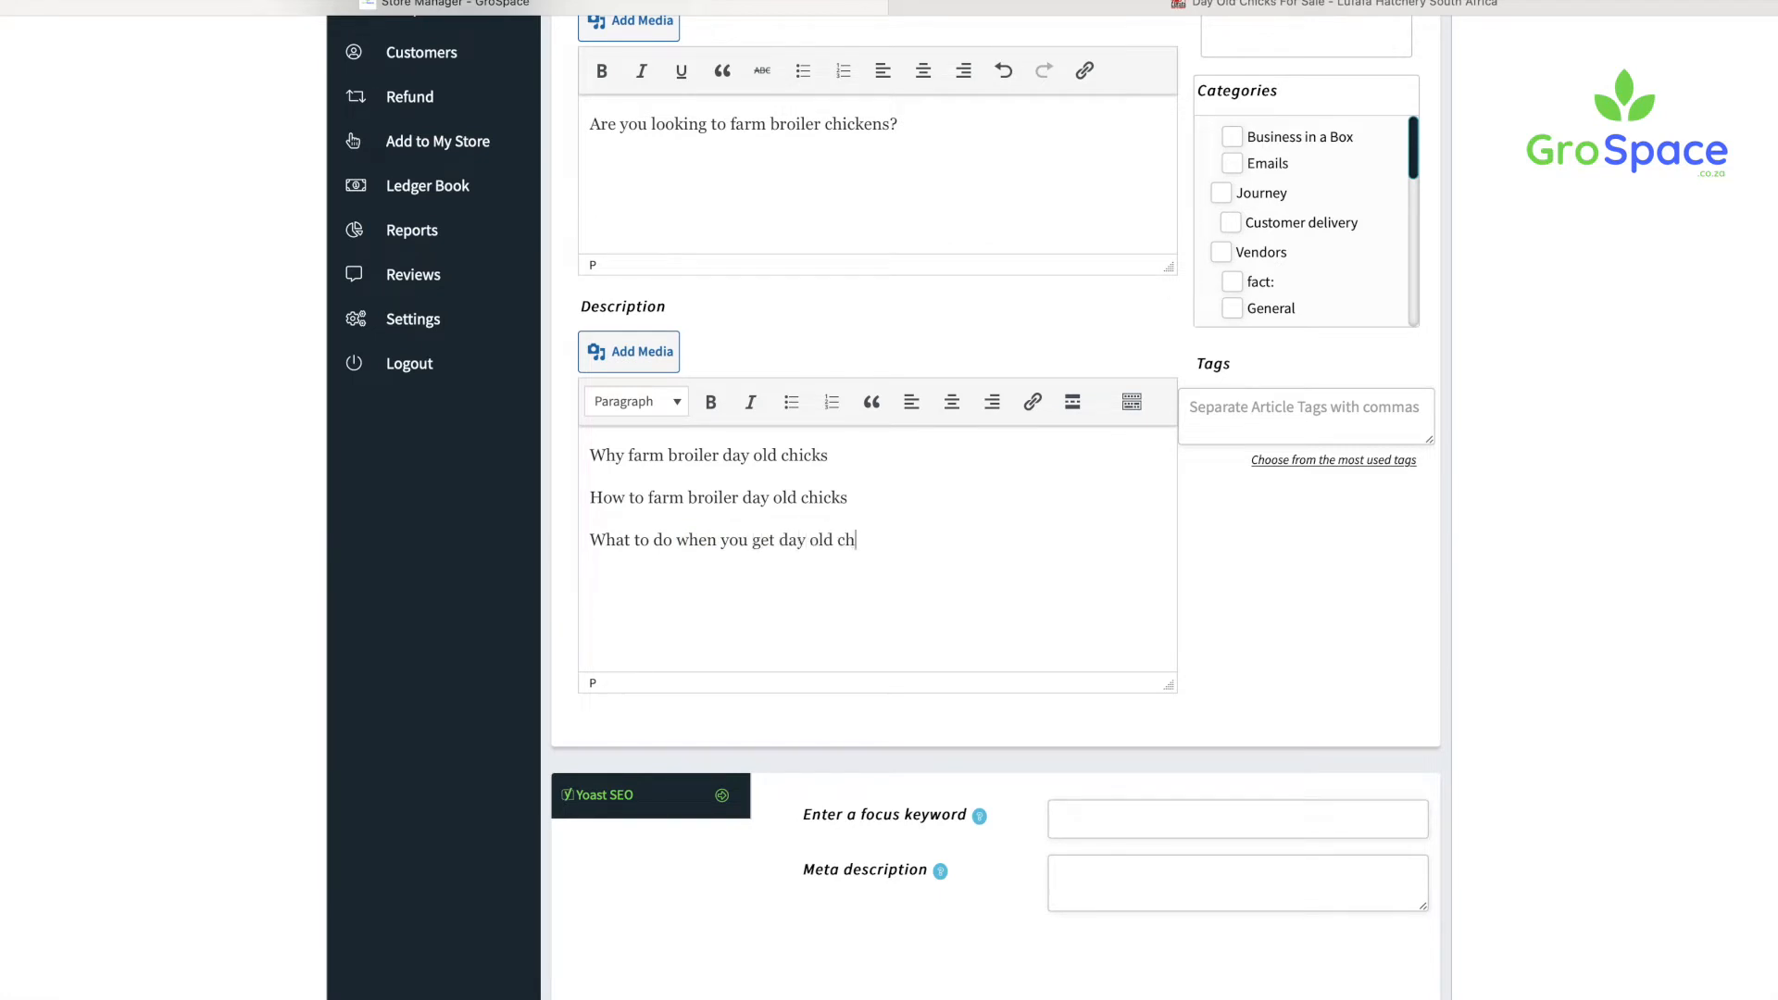
pyautogui.press('BackSpace')
pyautogui.press('BackSpace')
pyautogui.write('cks')
# Step: Insert an empty paragraph below both the How line and the Why line of the description
pyautogui.click(922, 499)
pyautogui.press('Return')
pyautogui.click(945, 458)
pyautogui.press('Return')
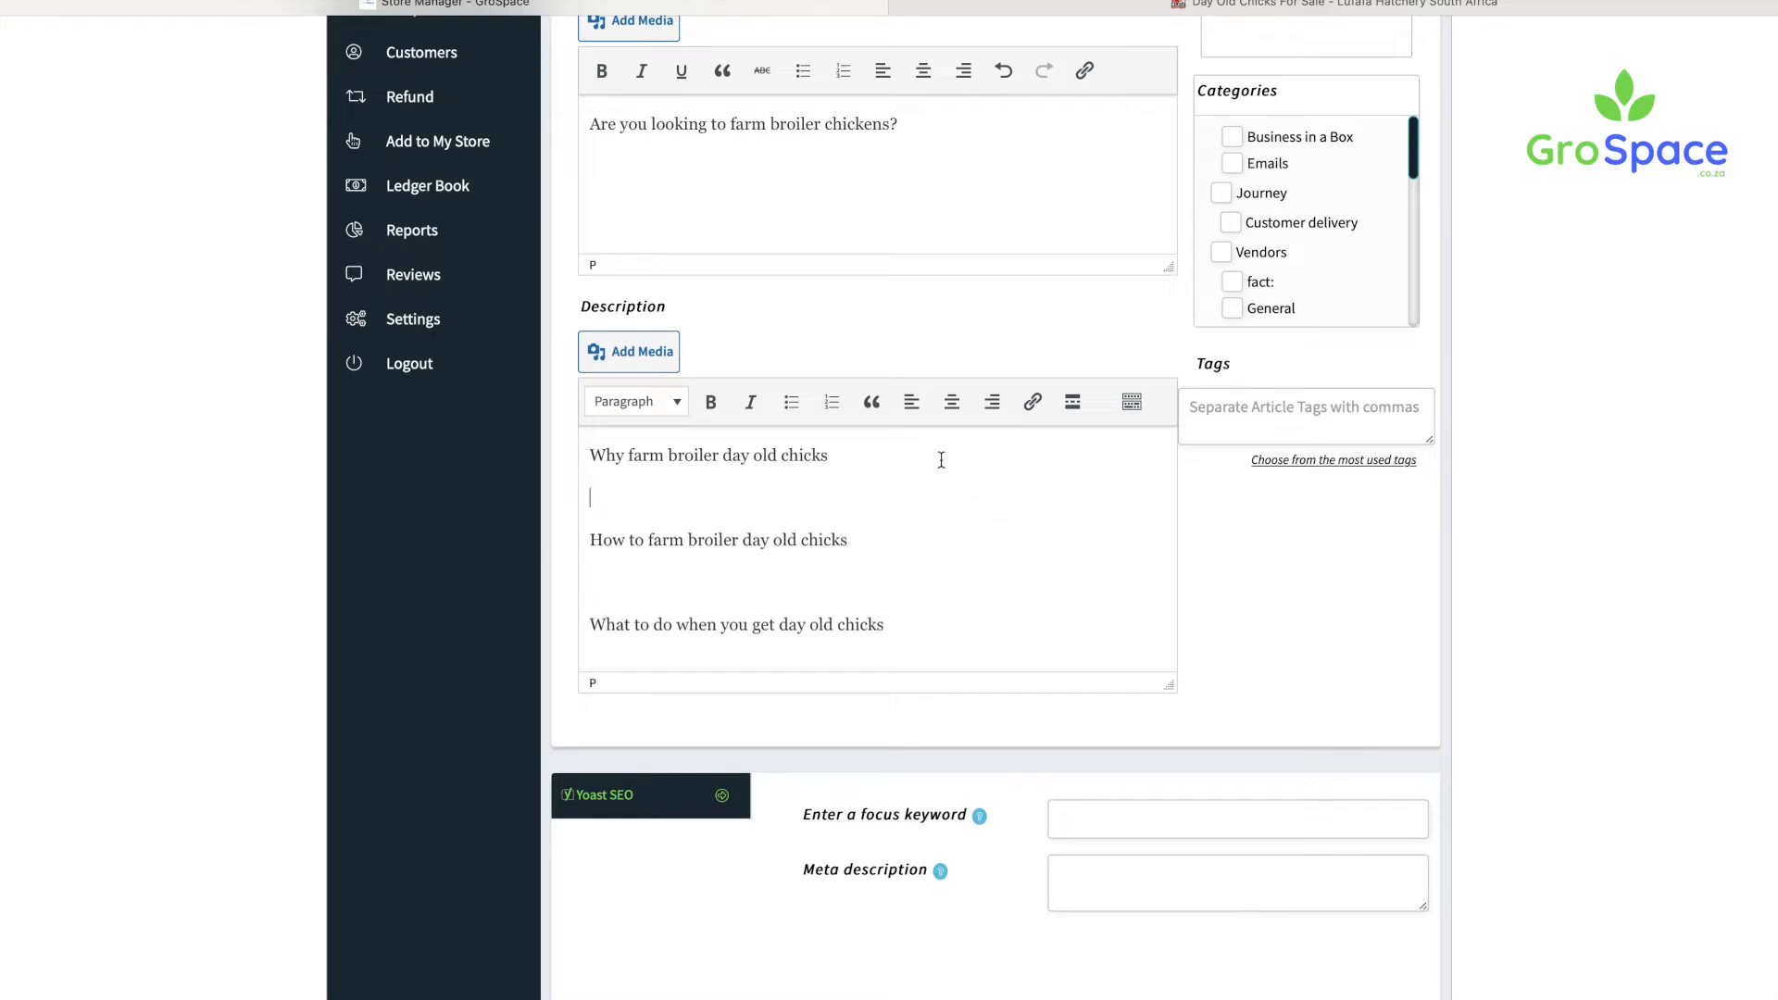
# Step: Write under the Why line: "You can start a farm today with day old chiicks, here's why you should get started:"
pyautogui.scroll(-1, 584, 486)
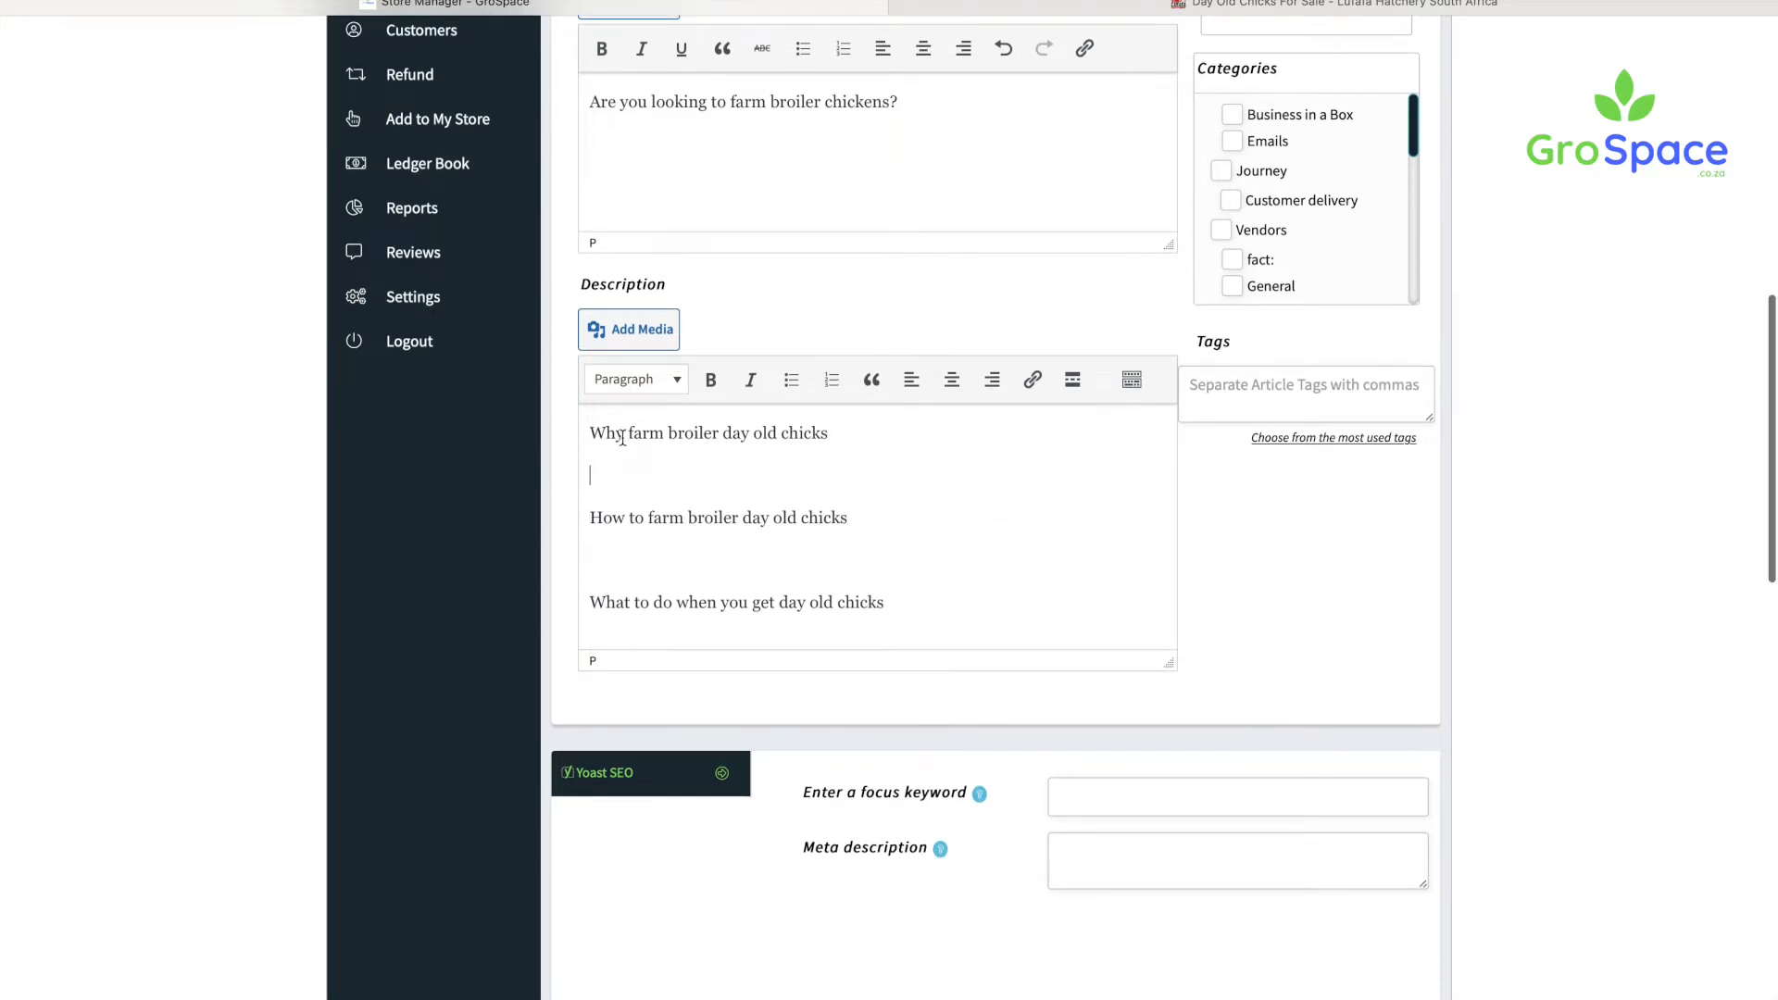
pyautogui.moveTo(757, 427); pyautogui.dragTo(894, 425)
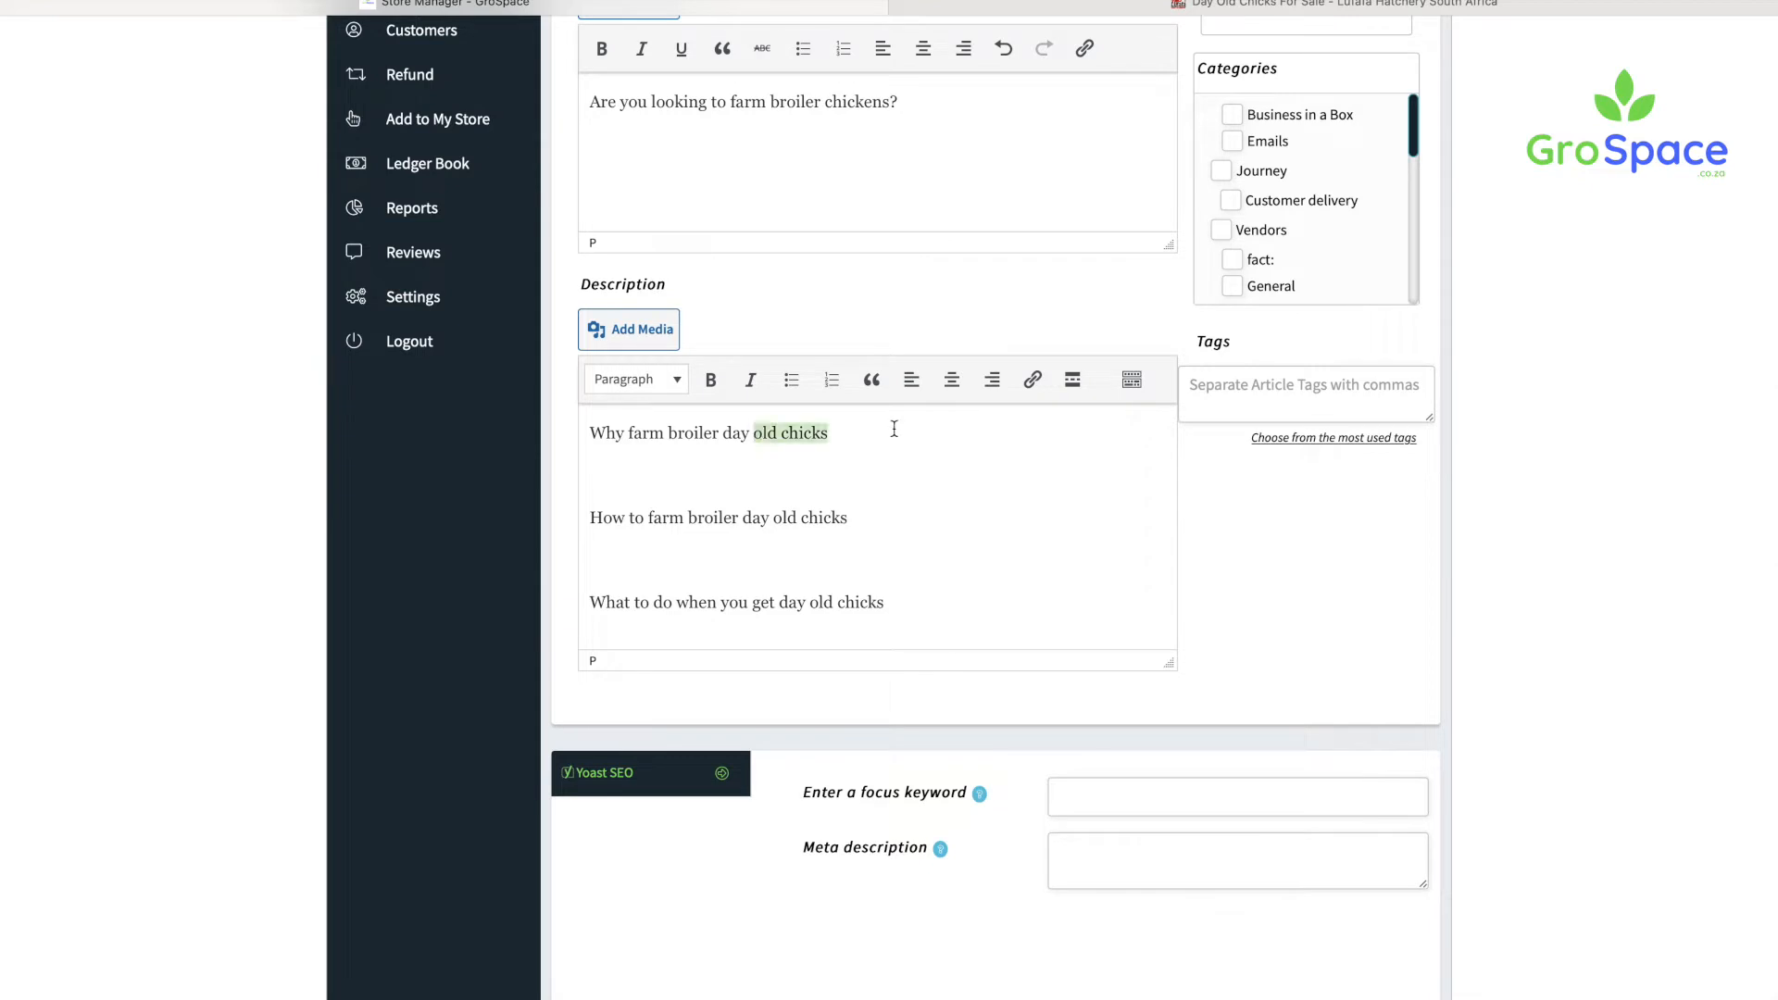
pyautogui.click(750, 463)
pyautogui.write('You can ')
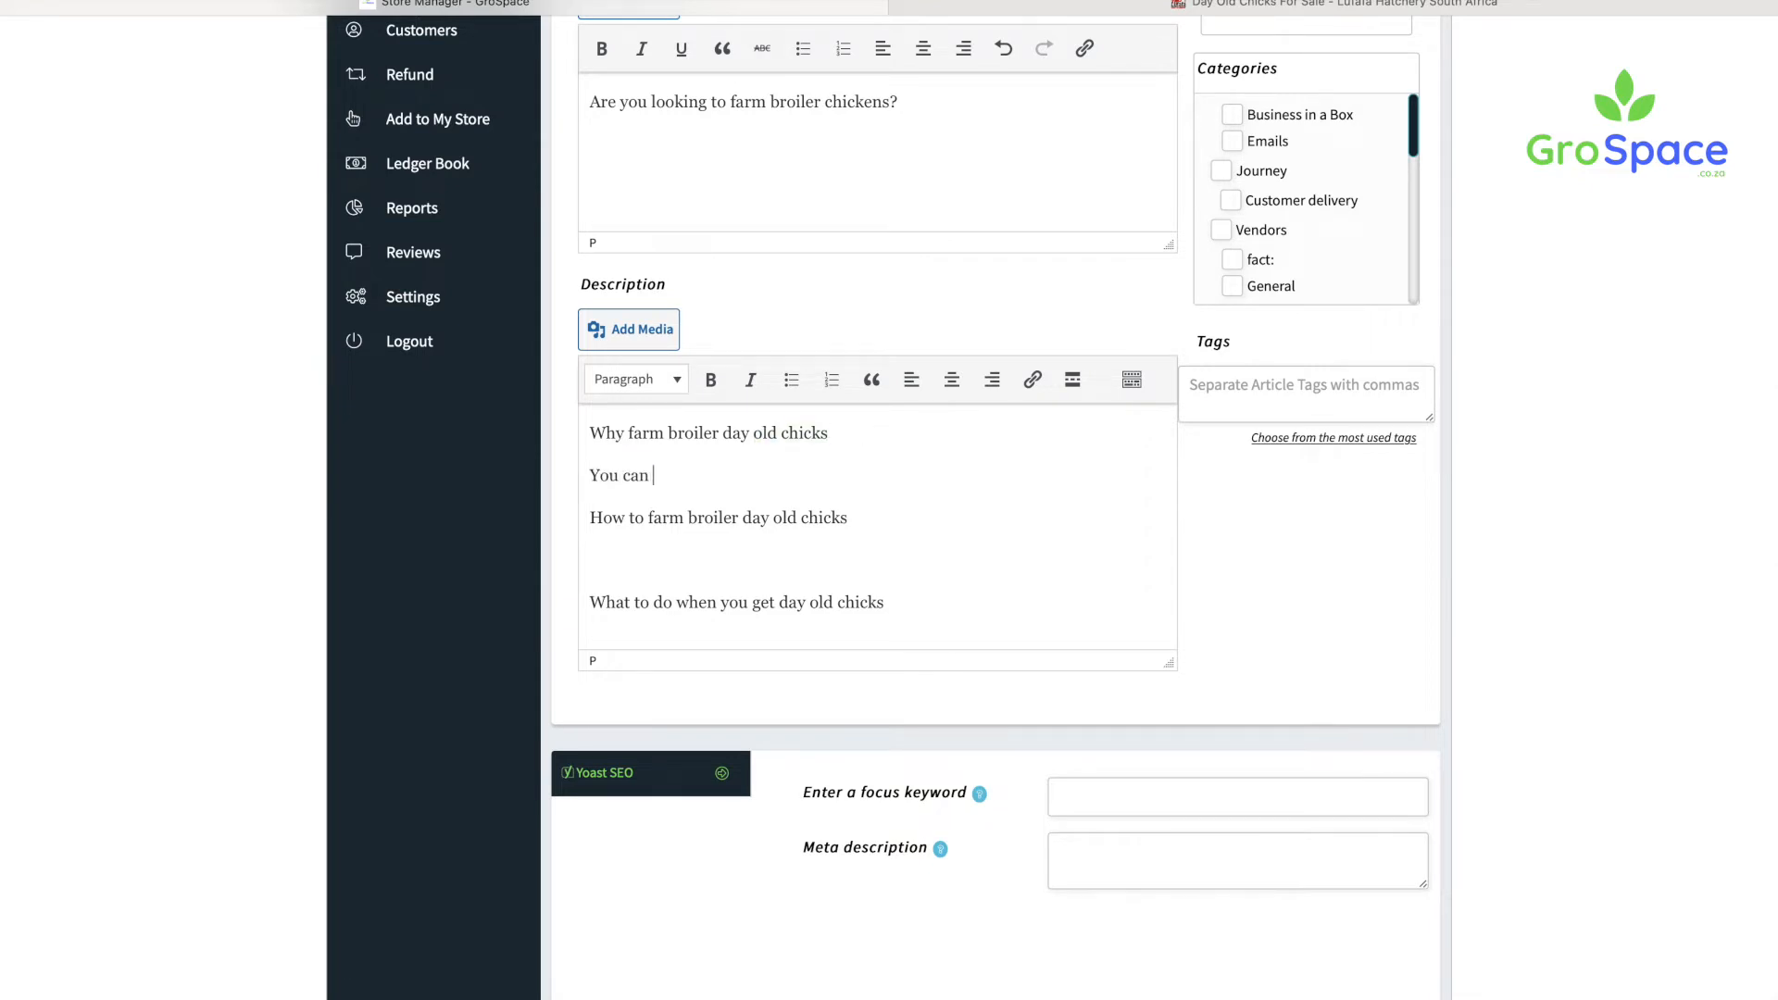
pyautogui.write('start a farm today with dauy')
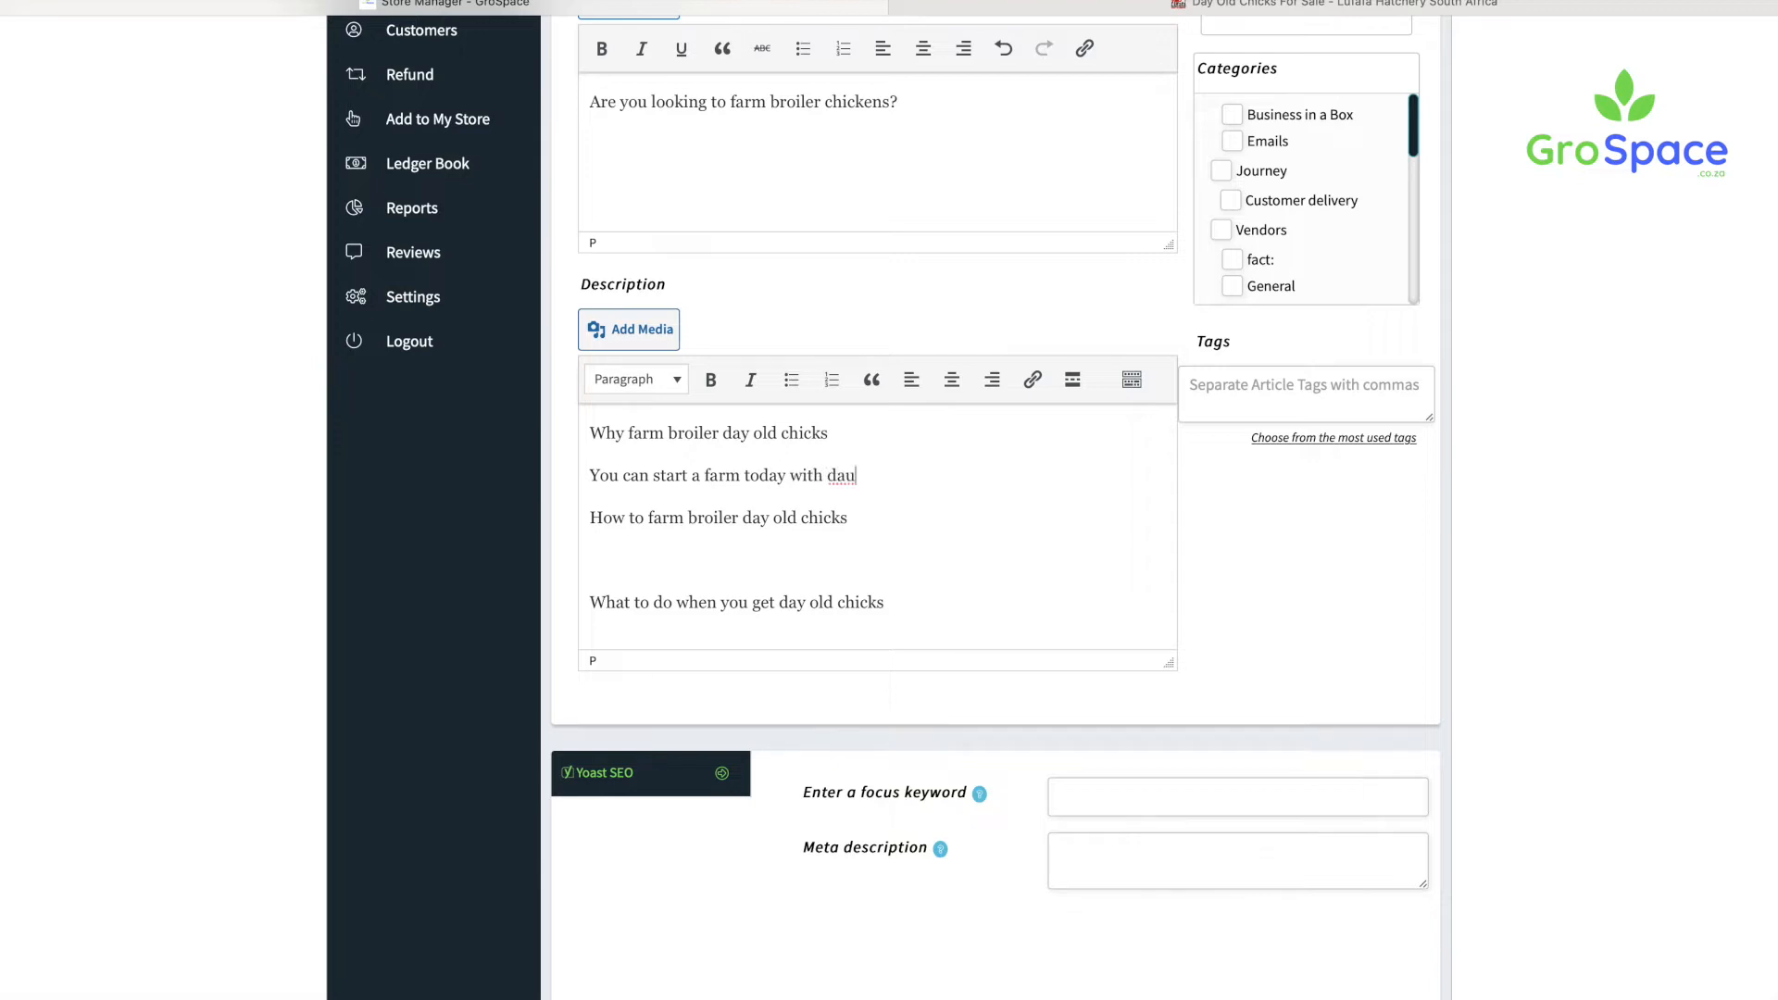
pyautogui.press('BackSpace')
pyautogui.press('BackSpace')
pyautogui.press('BackSpace')
pyautogui.write("y old chiicks, here's whey")
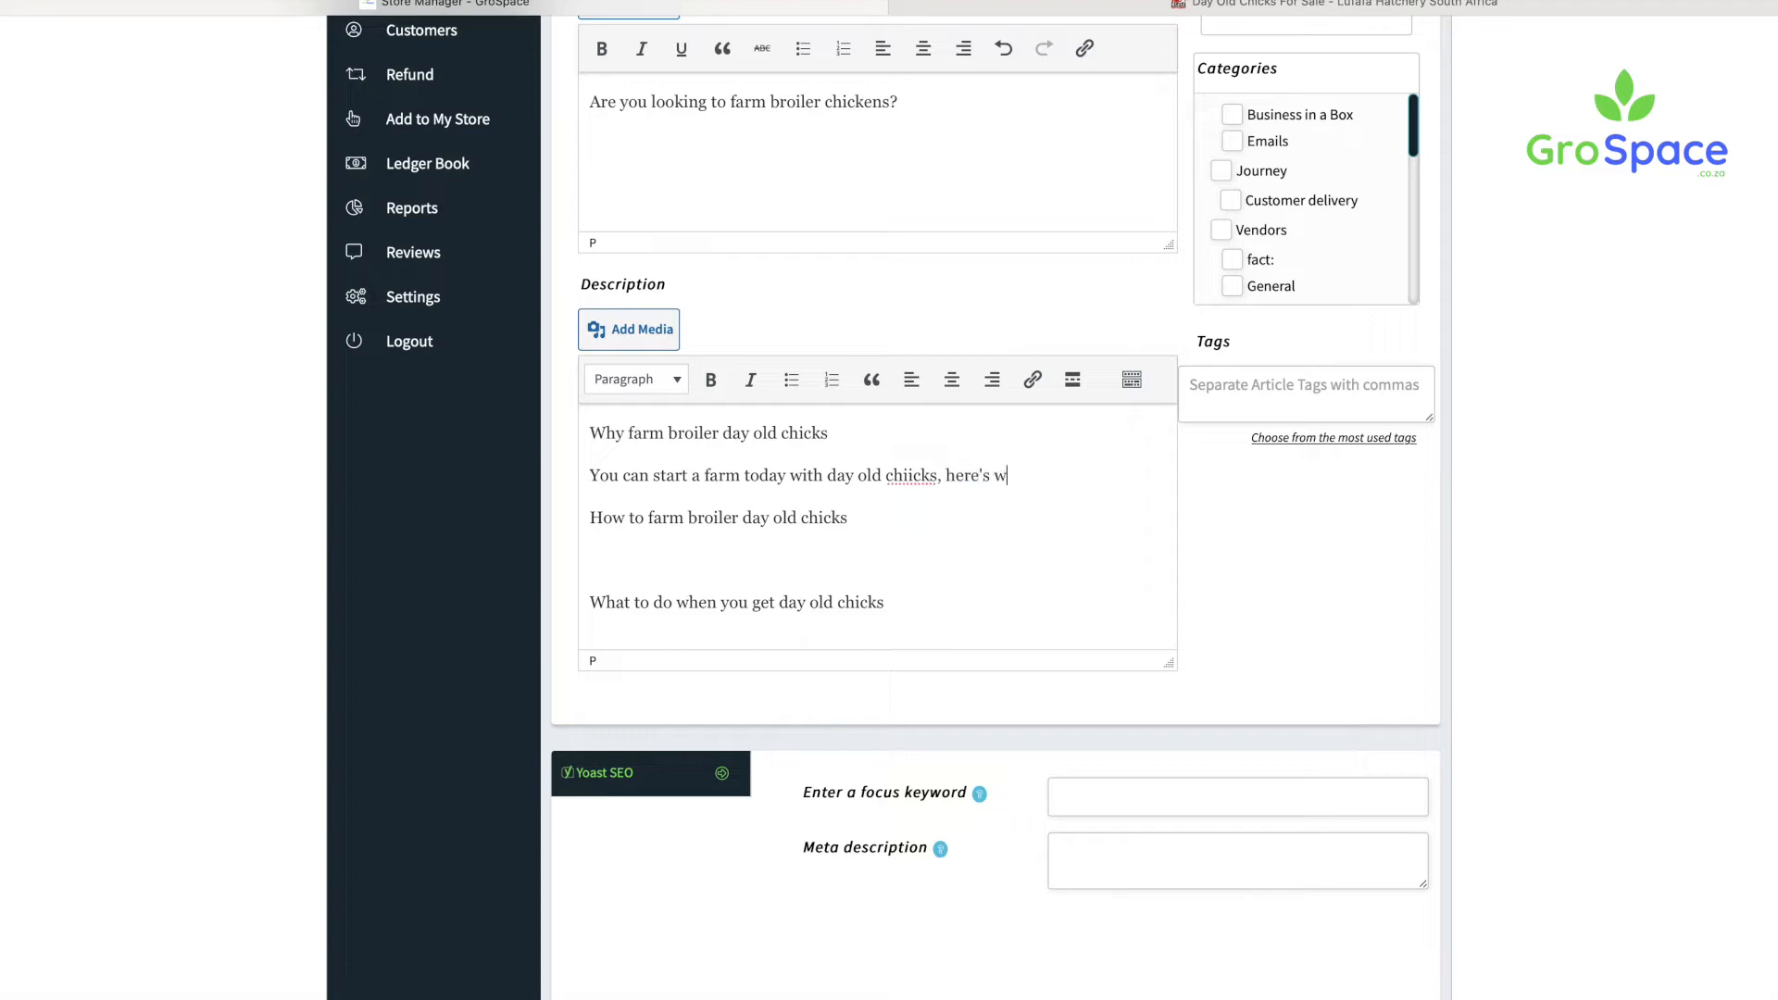
pyautogui.press('BackSpace')
pyautogui.press('BackSpace')
pyautogui.write('y you shoulr')
pyautogui.write(' get started')
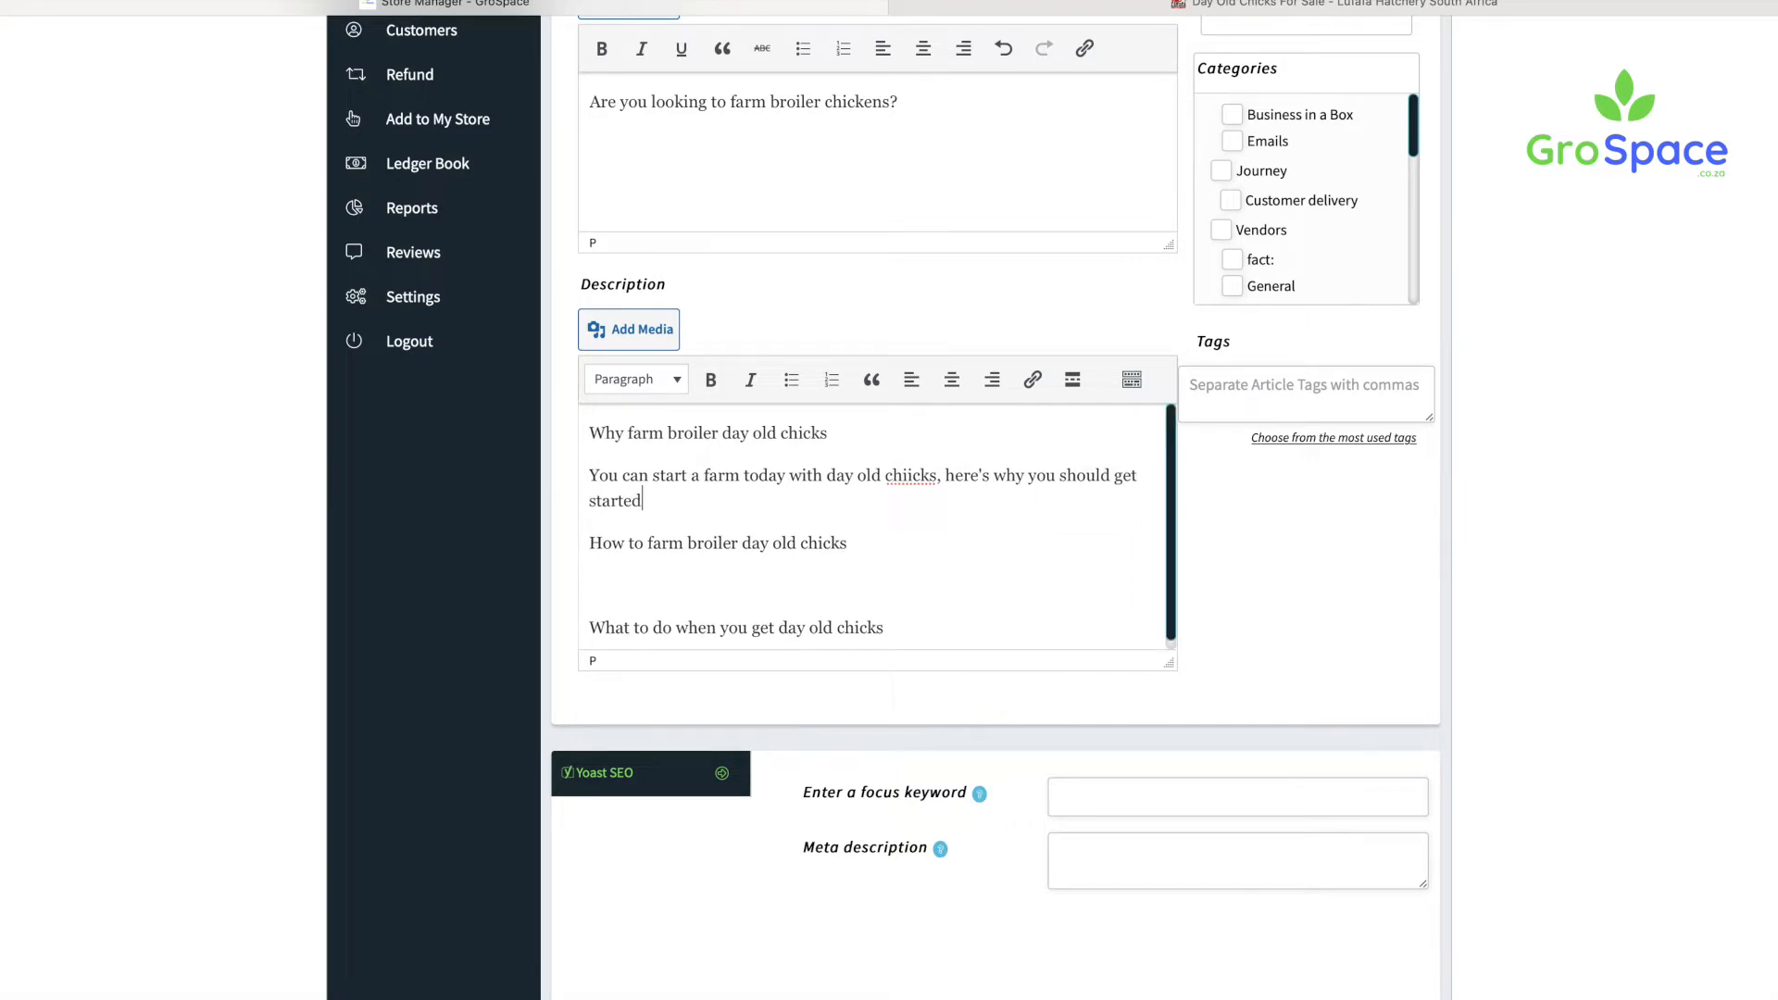
pyautogui.write(':')
pyautogui.press('Return')
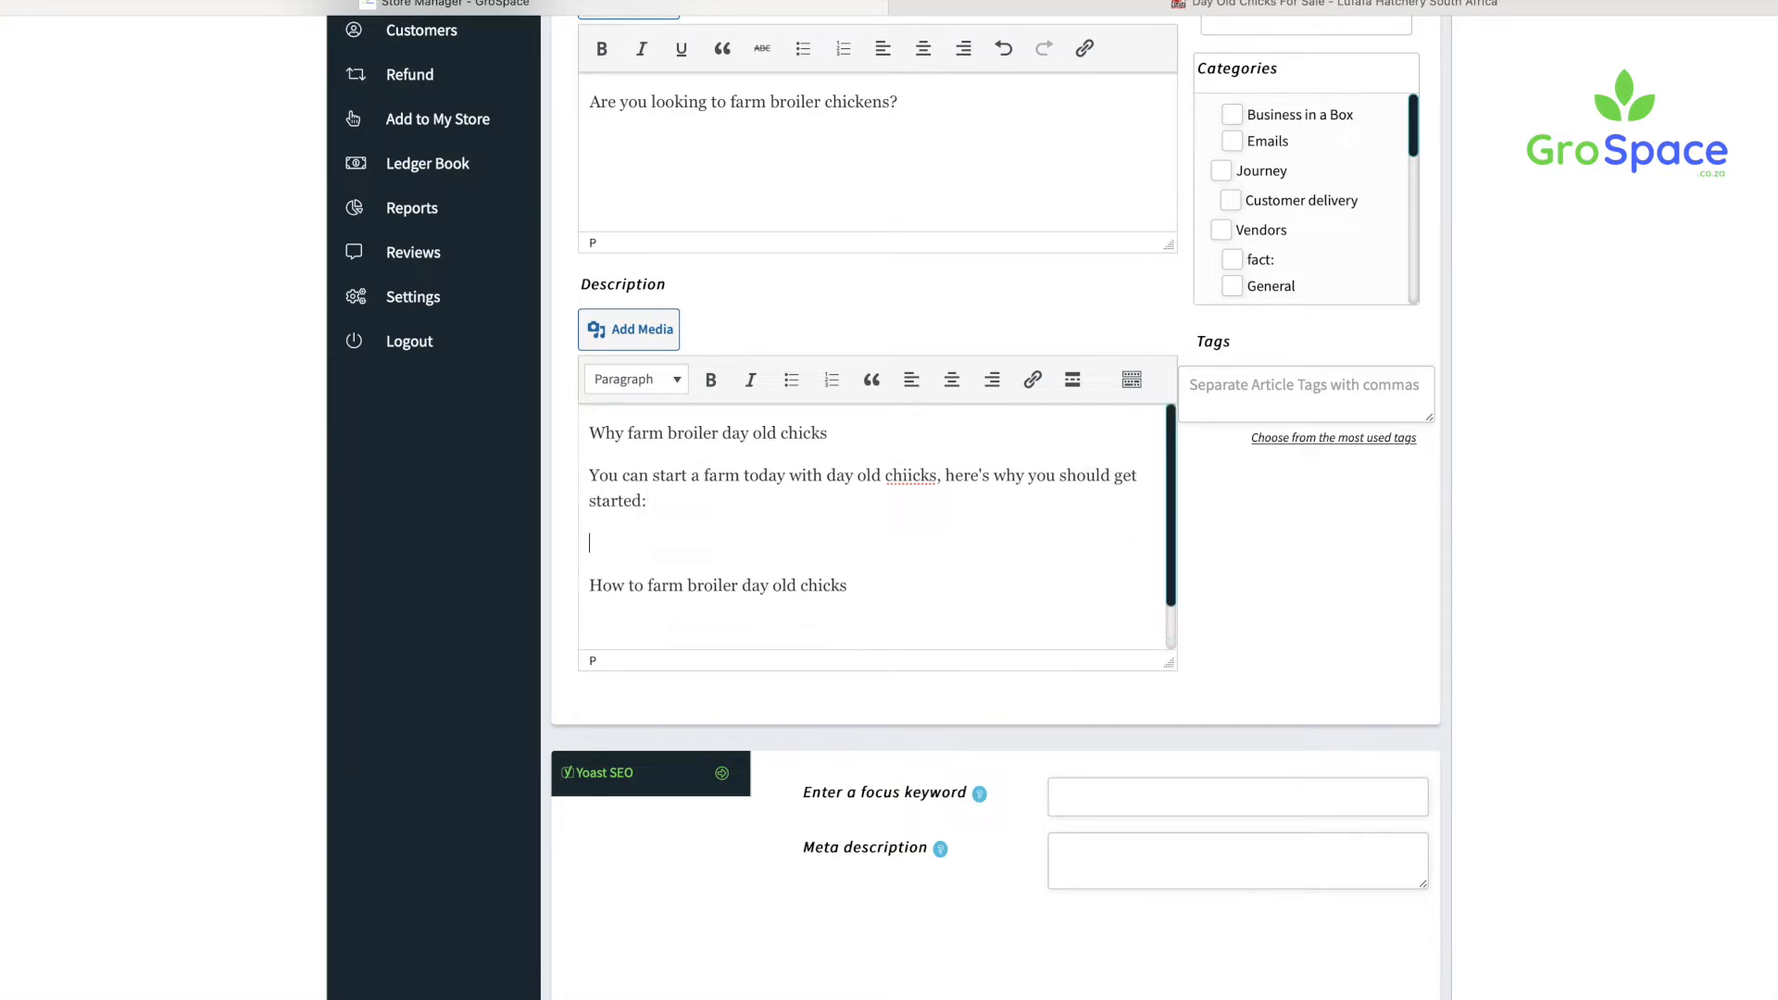
# Step: Start a numbered list under the intro sentence with "You can earn an extra income" and "You can make more money"
pyautogui.click(831, 380)
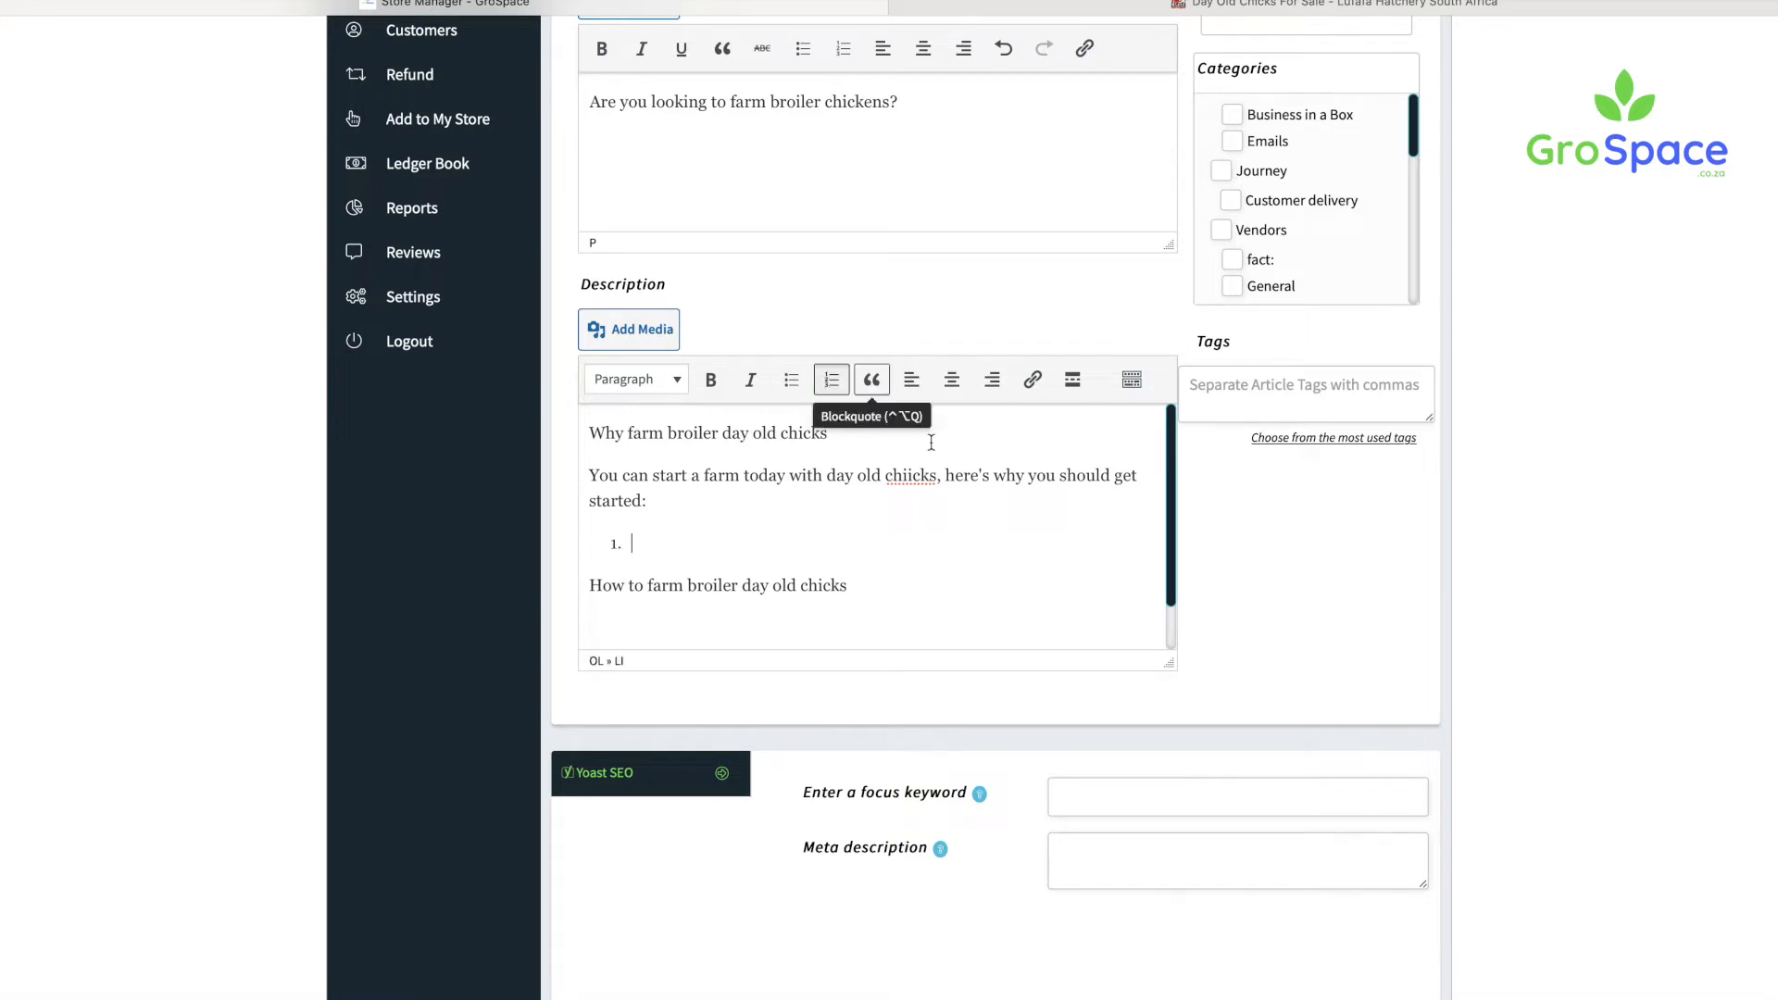
pyautogui.write('You ')
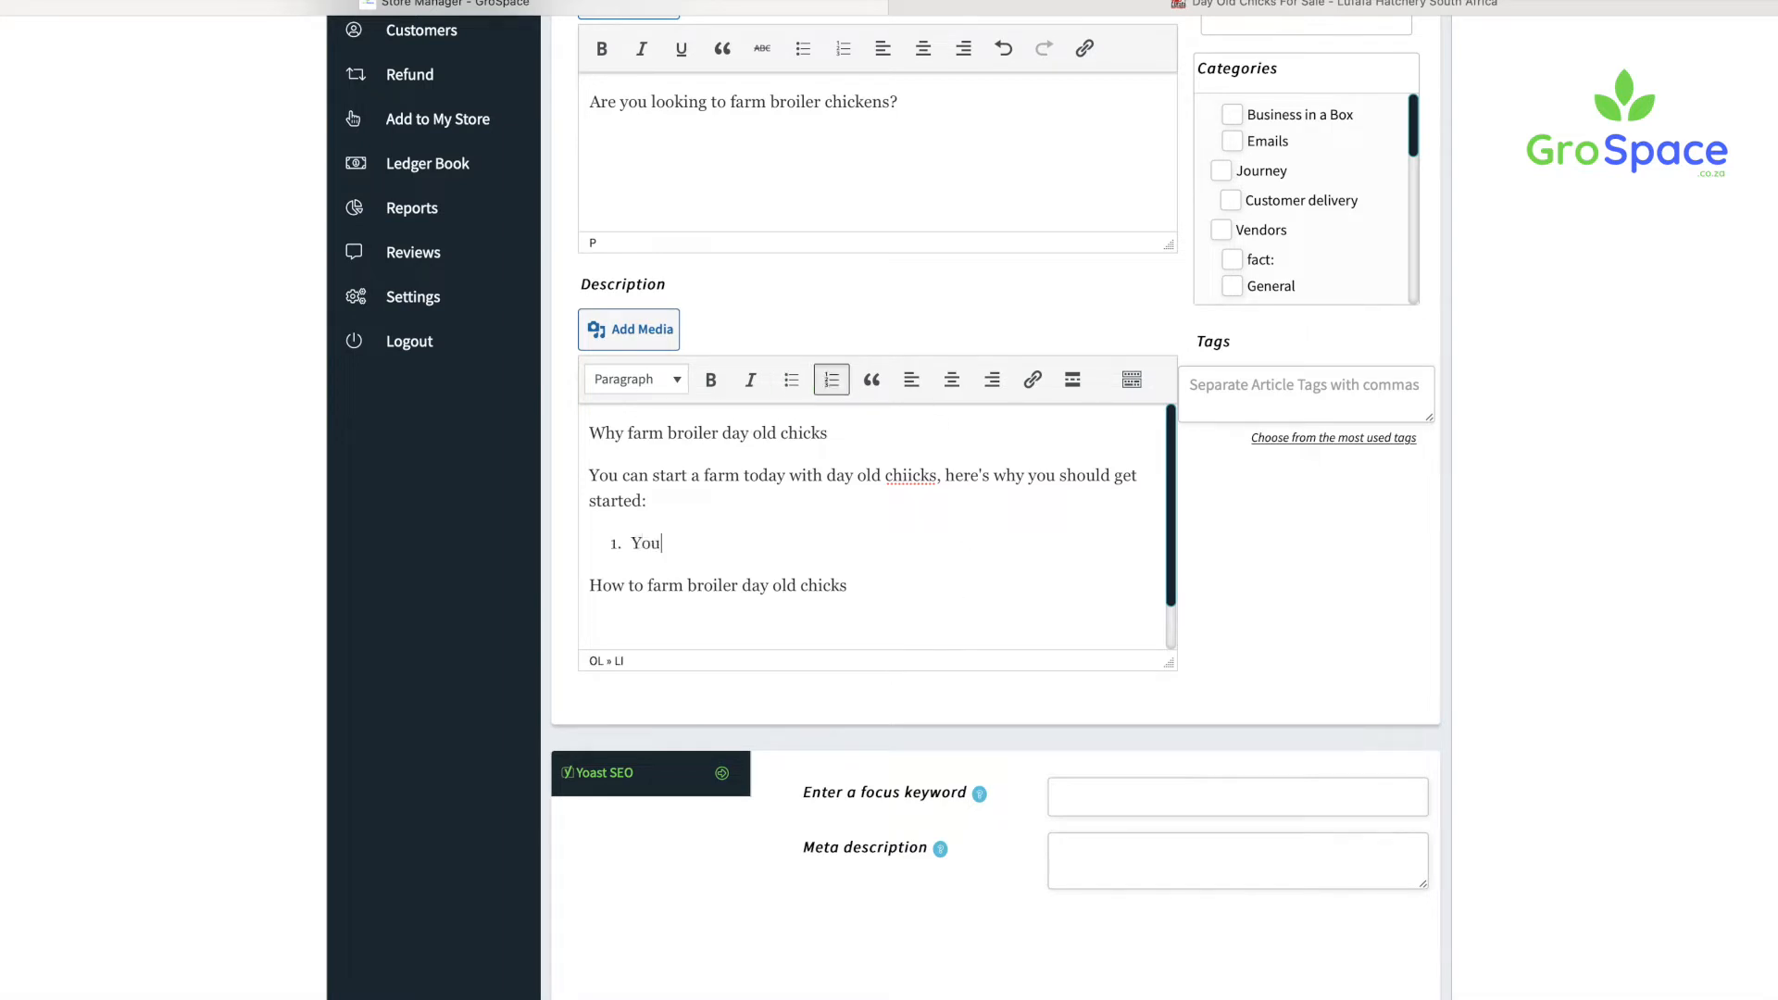
pyautogui.write('can earn an extra income')
pyautogui.press('Return')
pyautogui.write('You can make')
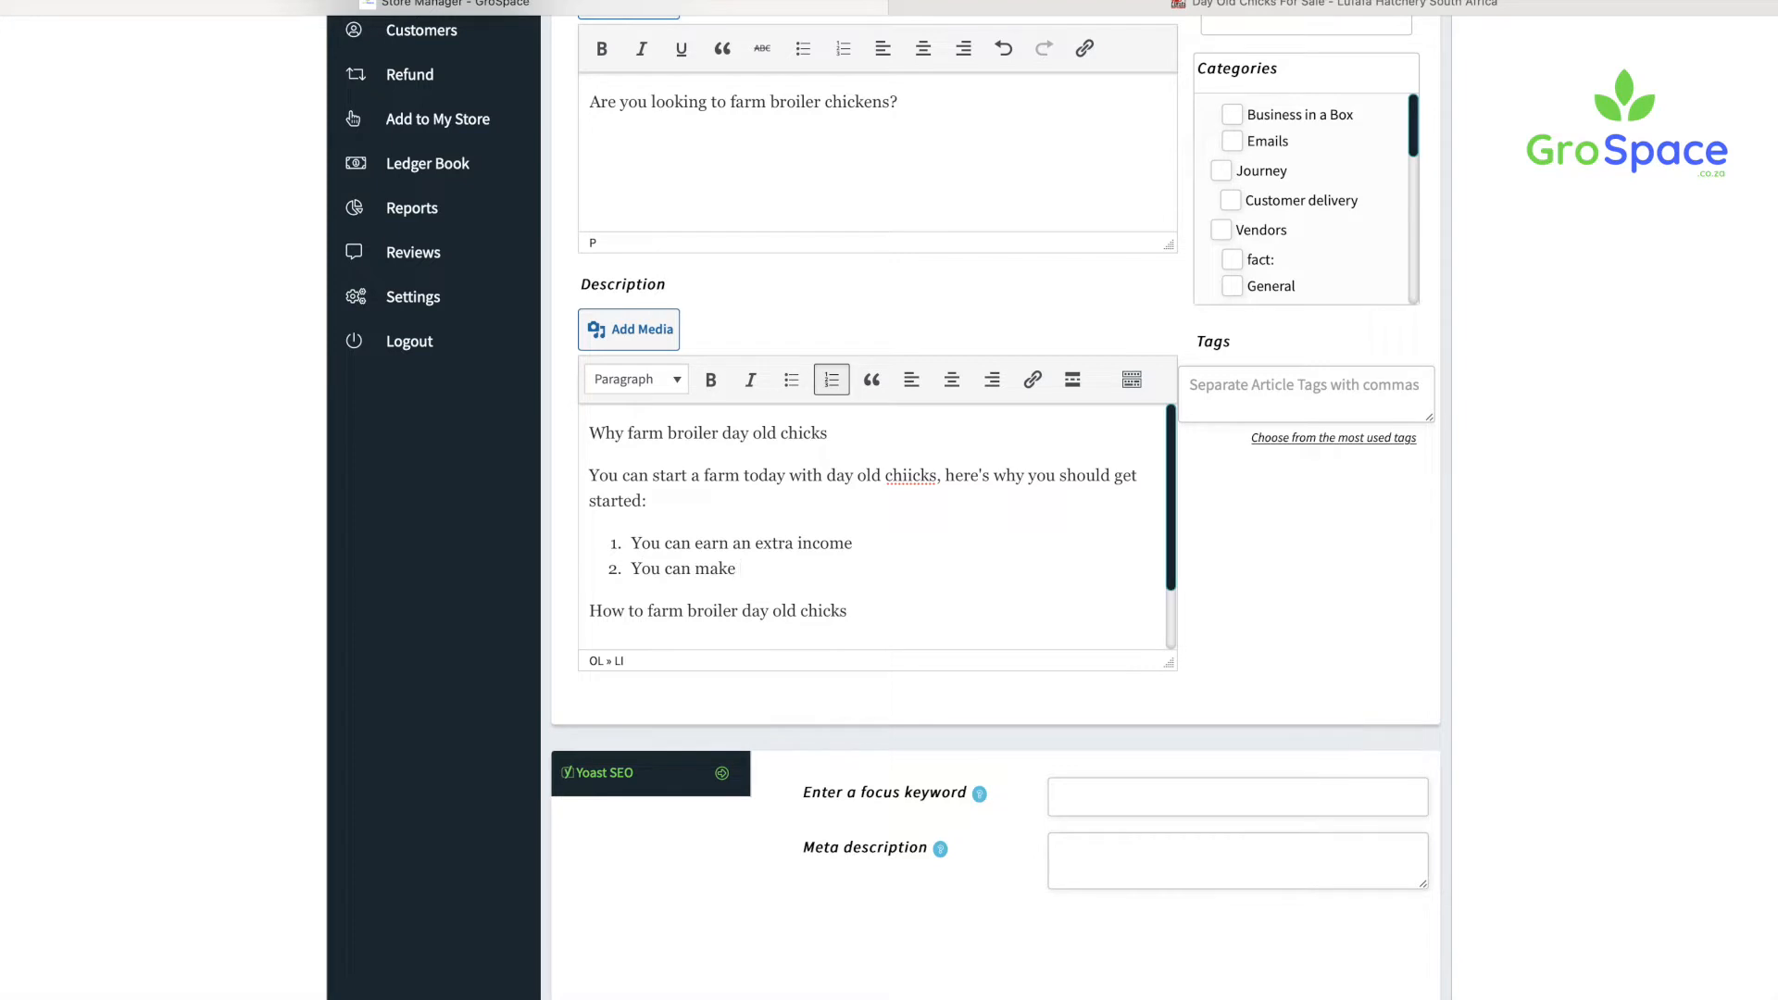
pyautogui.write(' more money')
pyautogui.press('Return')
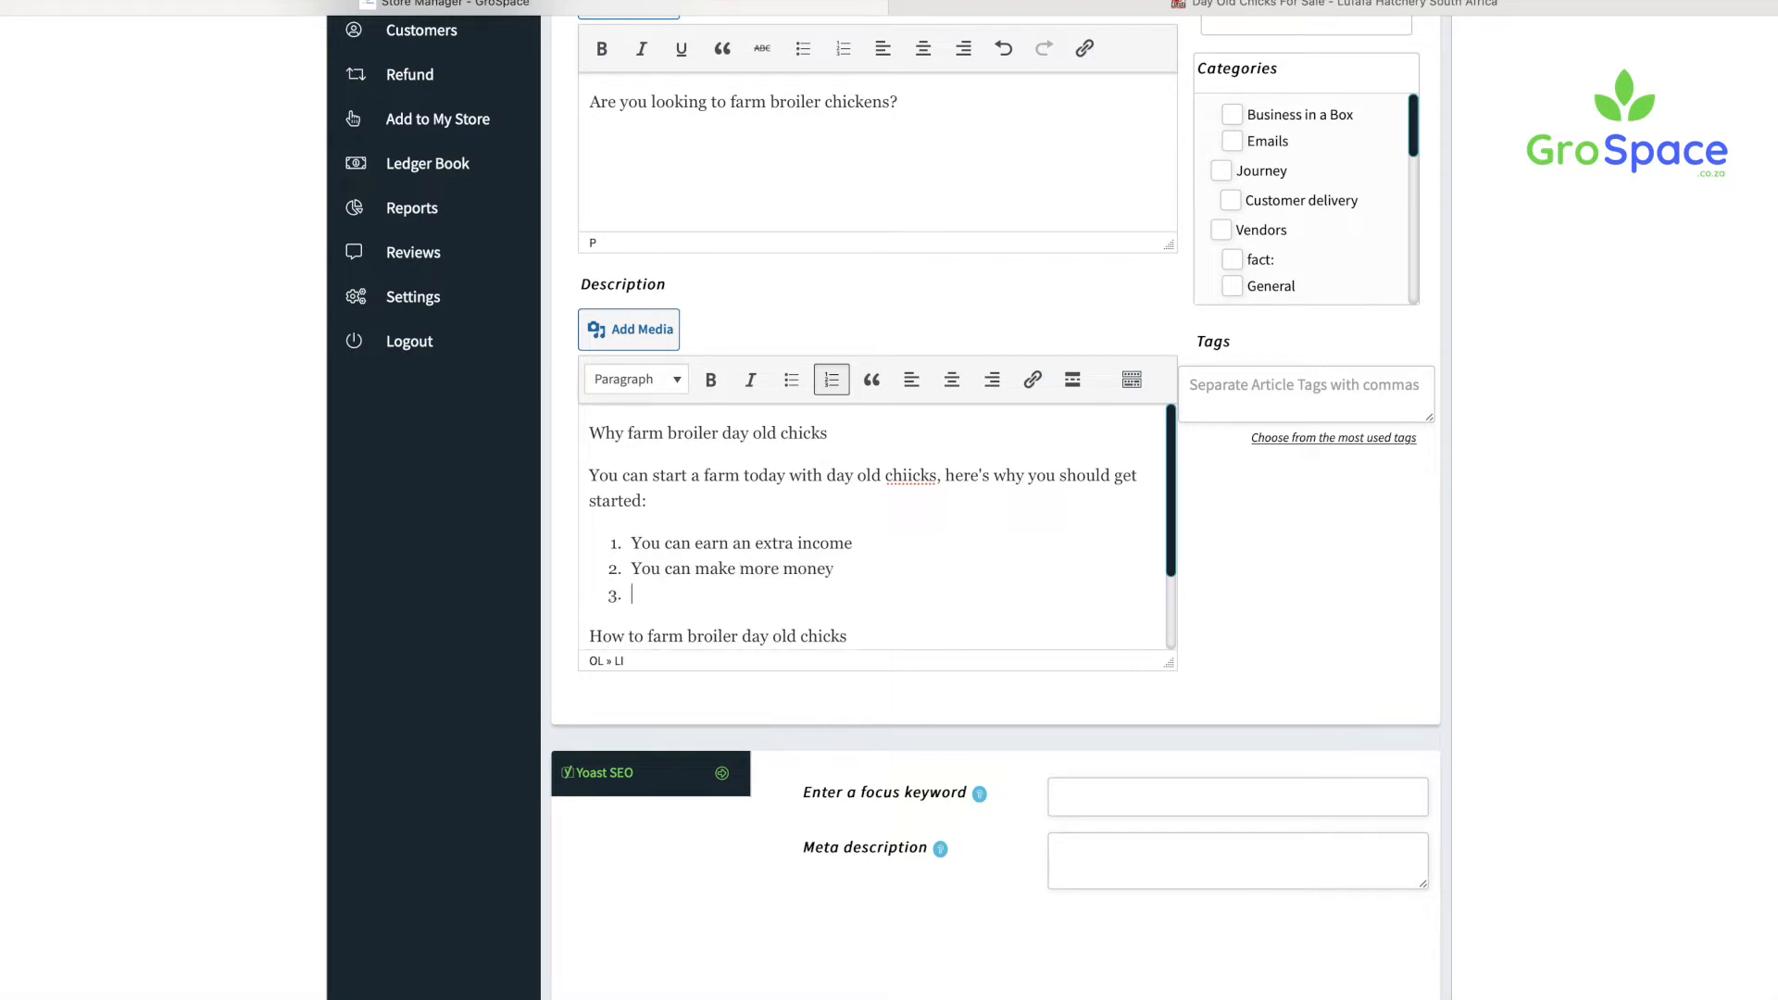
# Step: Add "You can follow your passion in poultry" as the third list item and end the numbered list
pyautogui.write('You ca ')
pyautogui.write(' follow your -a')
pyautogui.press('BackSpace')
pyautogui.write('assion join ppoul')
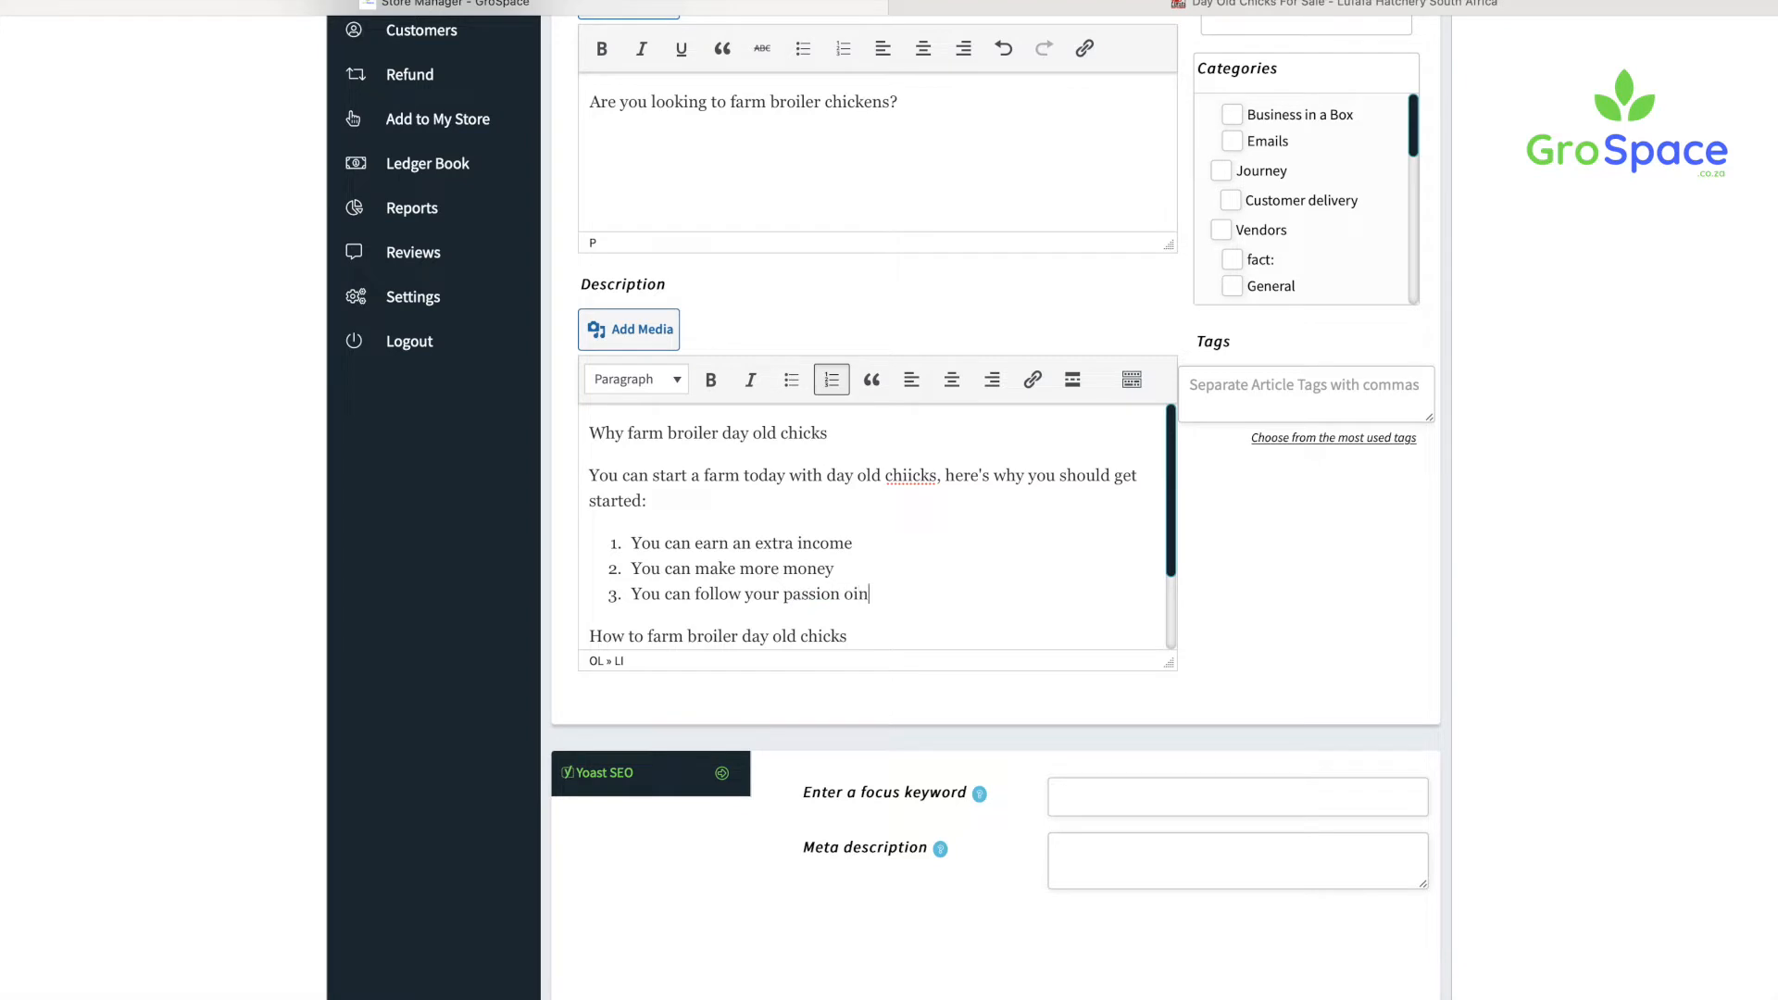
pyautogui.write('try')
pyautogui.press('BackSpace')
pyautogui.press('BackSpace')
pyautogui.scroll(-2, 917, 609)
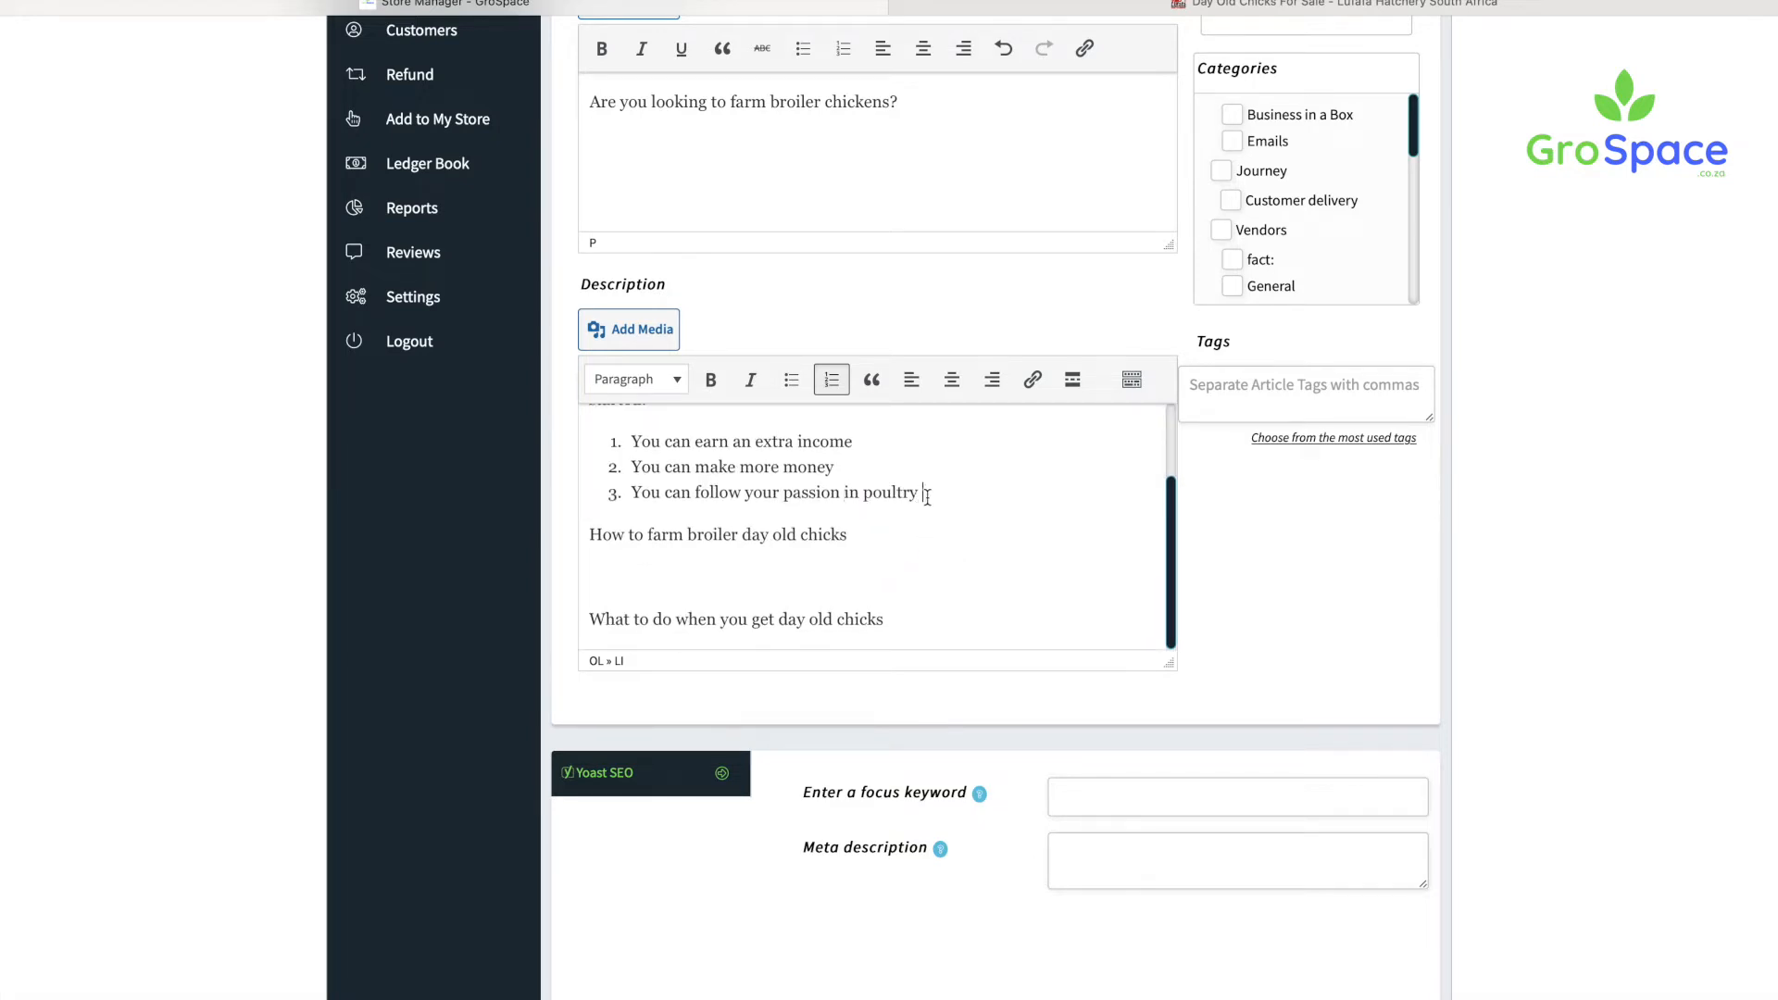
pyautogui.click(931, 525)
pyautogui.press('Return')
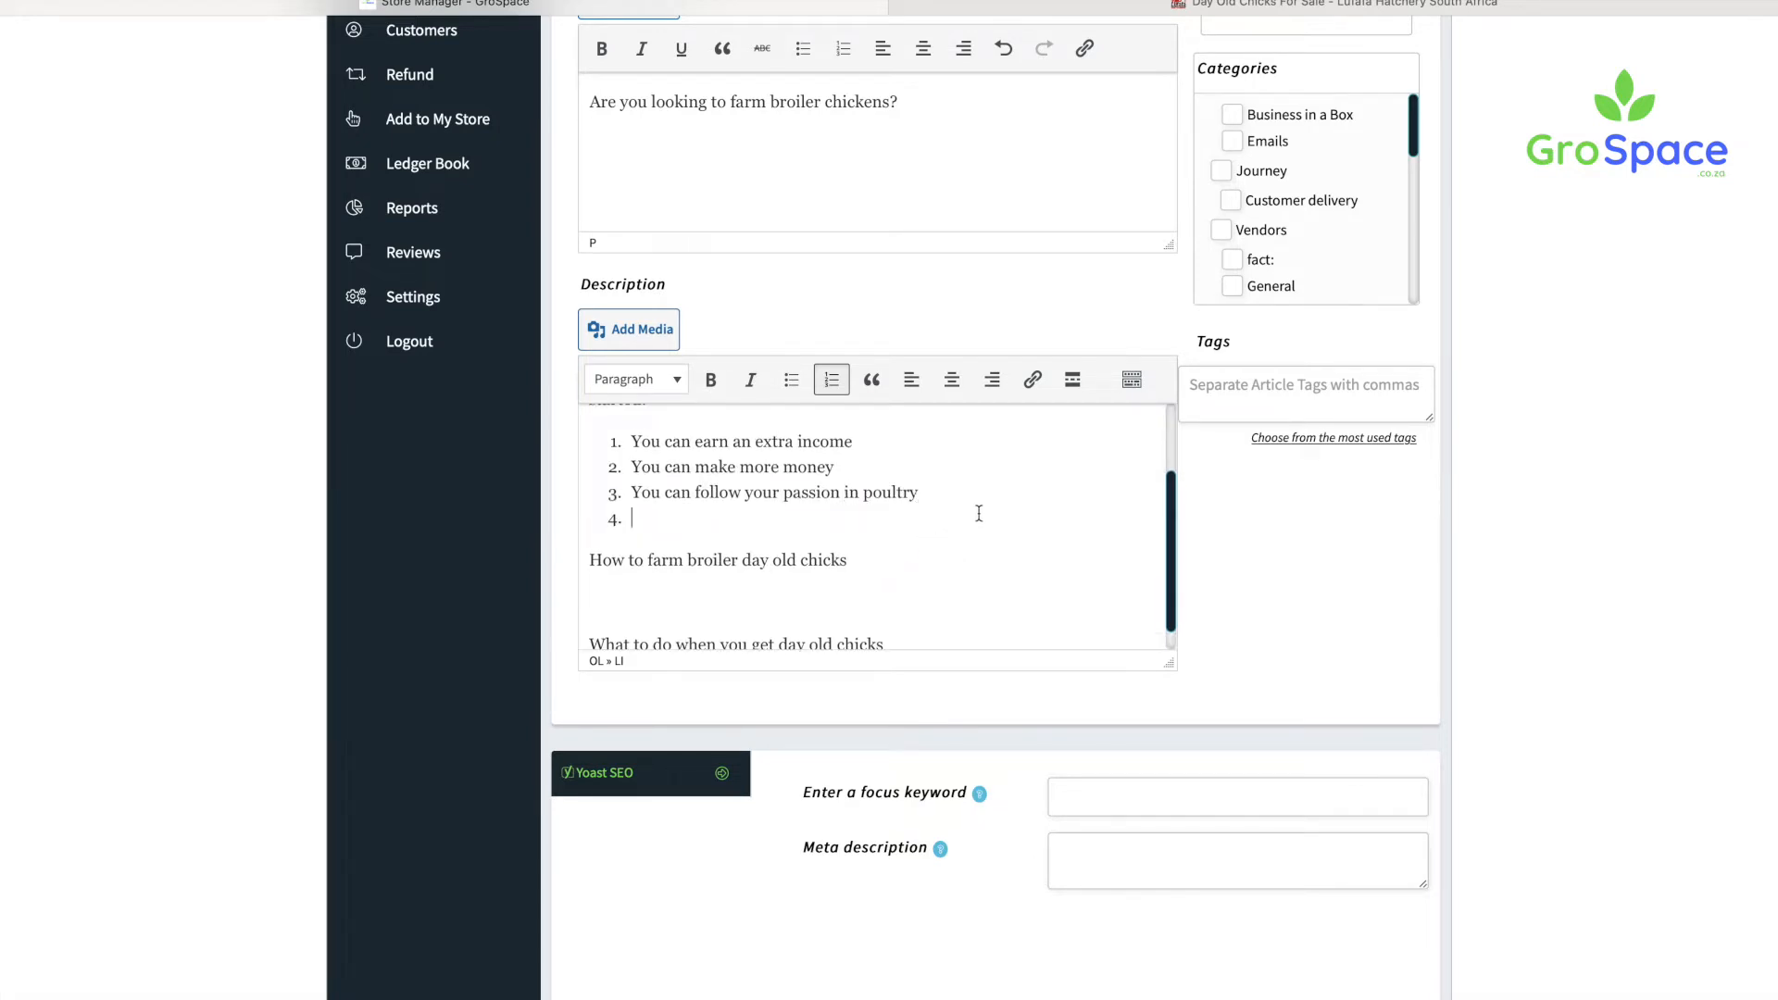
pyautogui.press('Return')
# Step: Copy "You can earn an extra income" below the list, remove its numbering and format it as Heading 2
pyautogui.scroll(2, 795, 525)
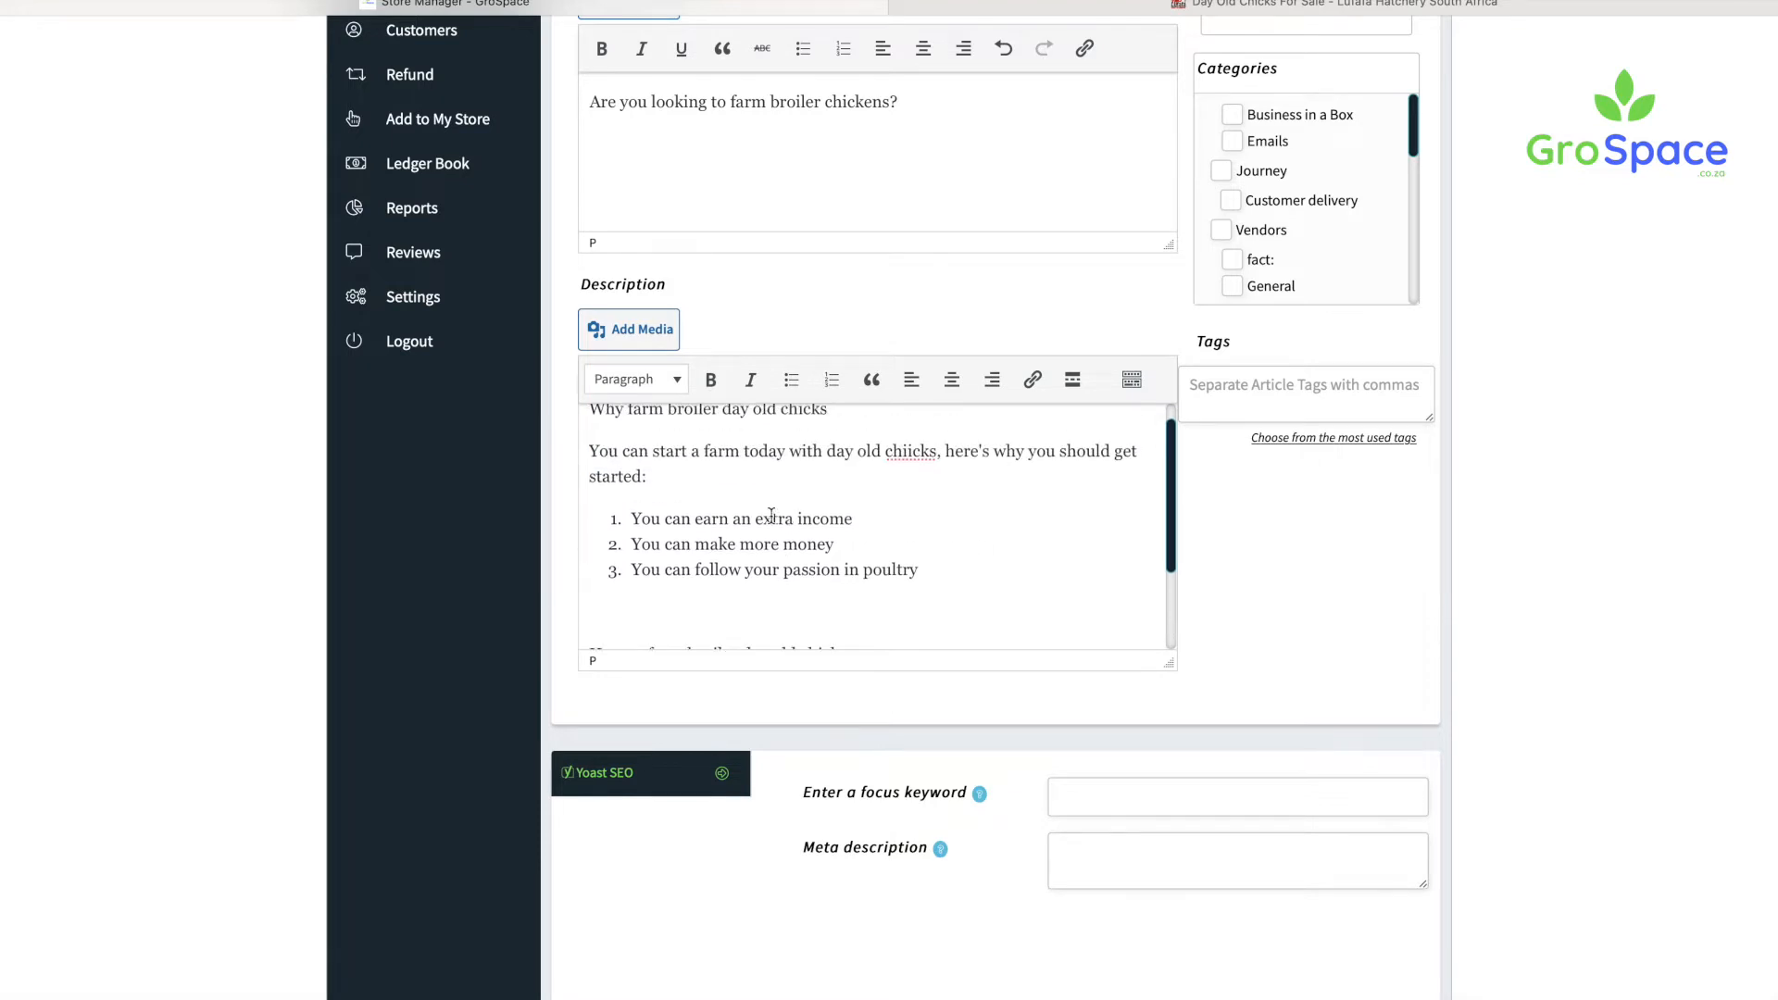
pyautogui.moveTo(859, 520); pyautogui.dragTo(627, 518)
pyautogui.press('super+c')
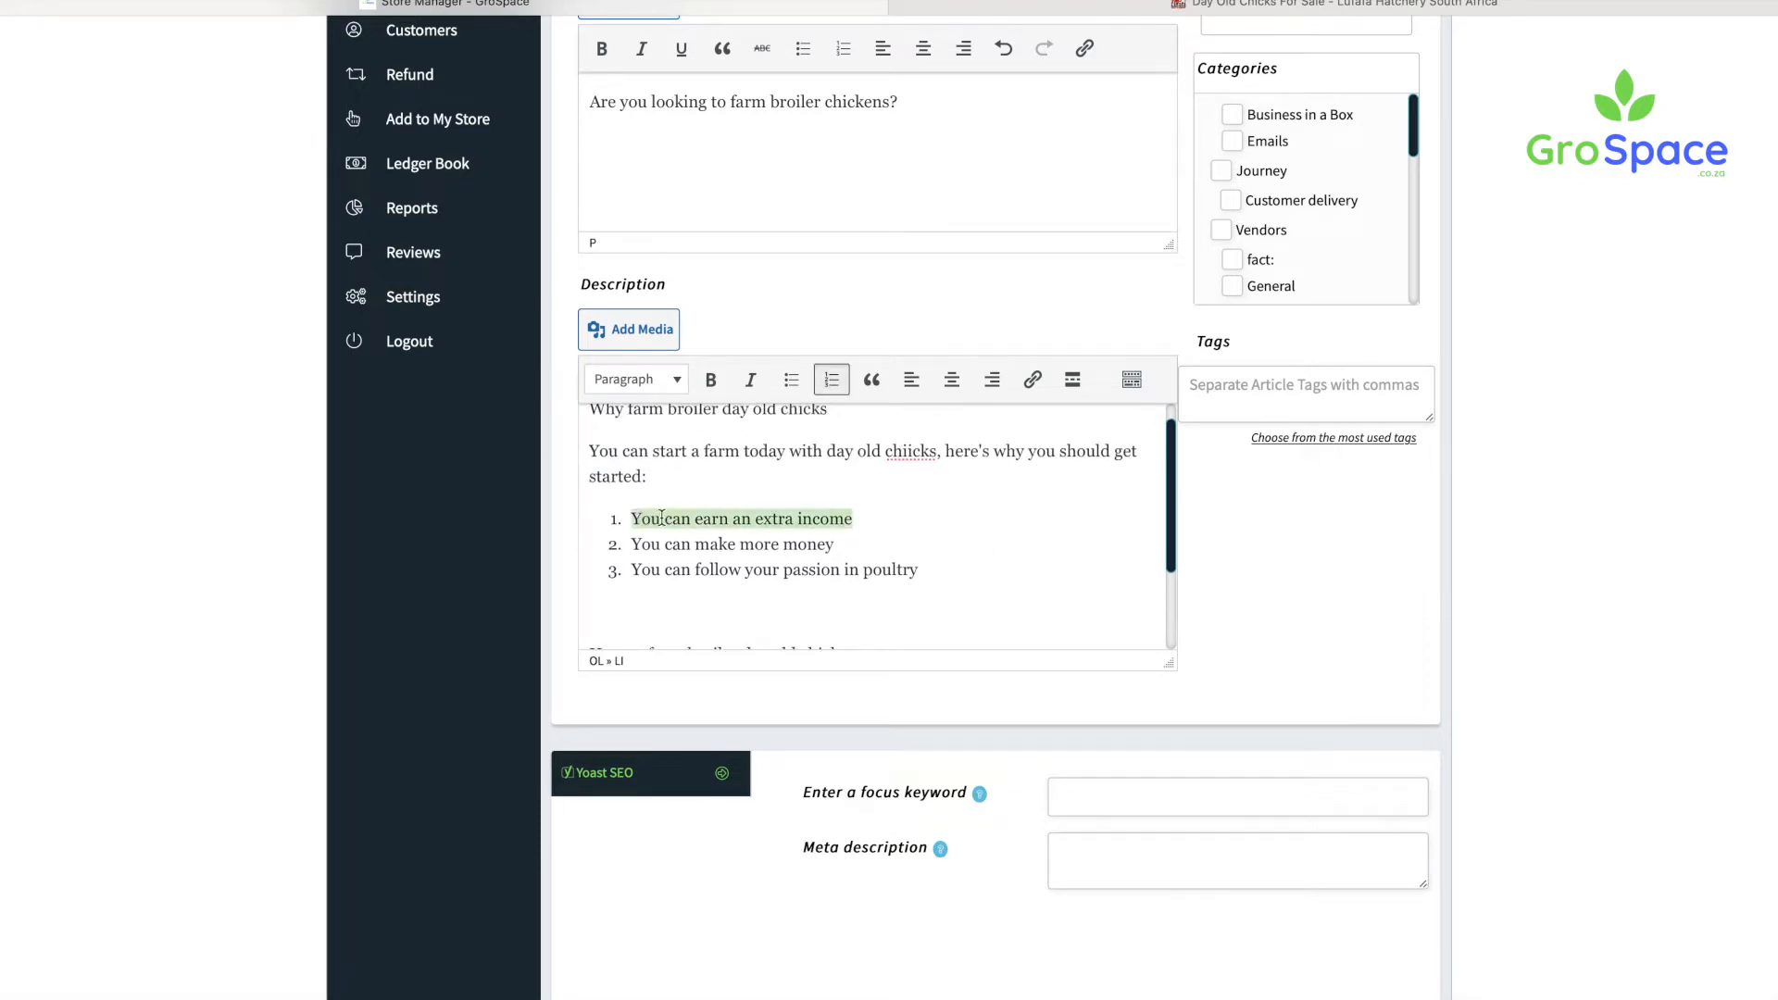
pyautogui.click(669, 604)
pyautogui.press('super+v')
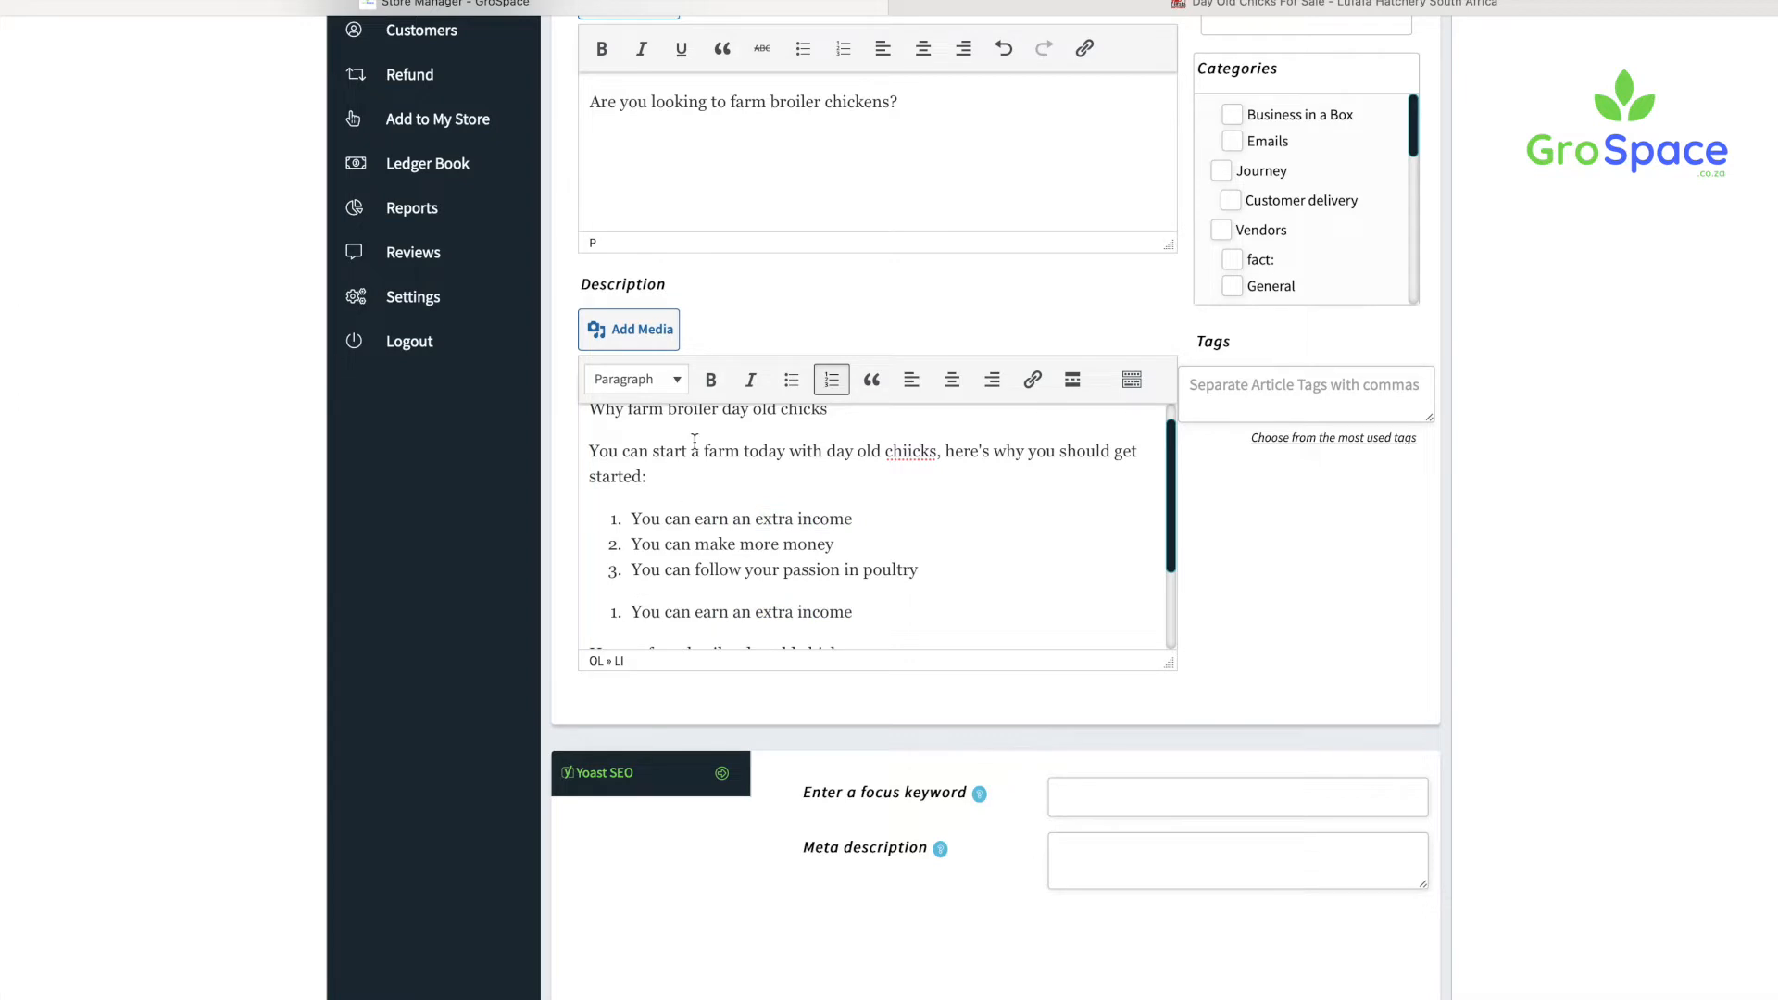
pyautogui.click(851, 387)
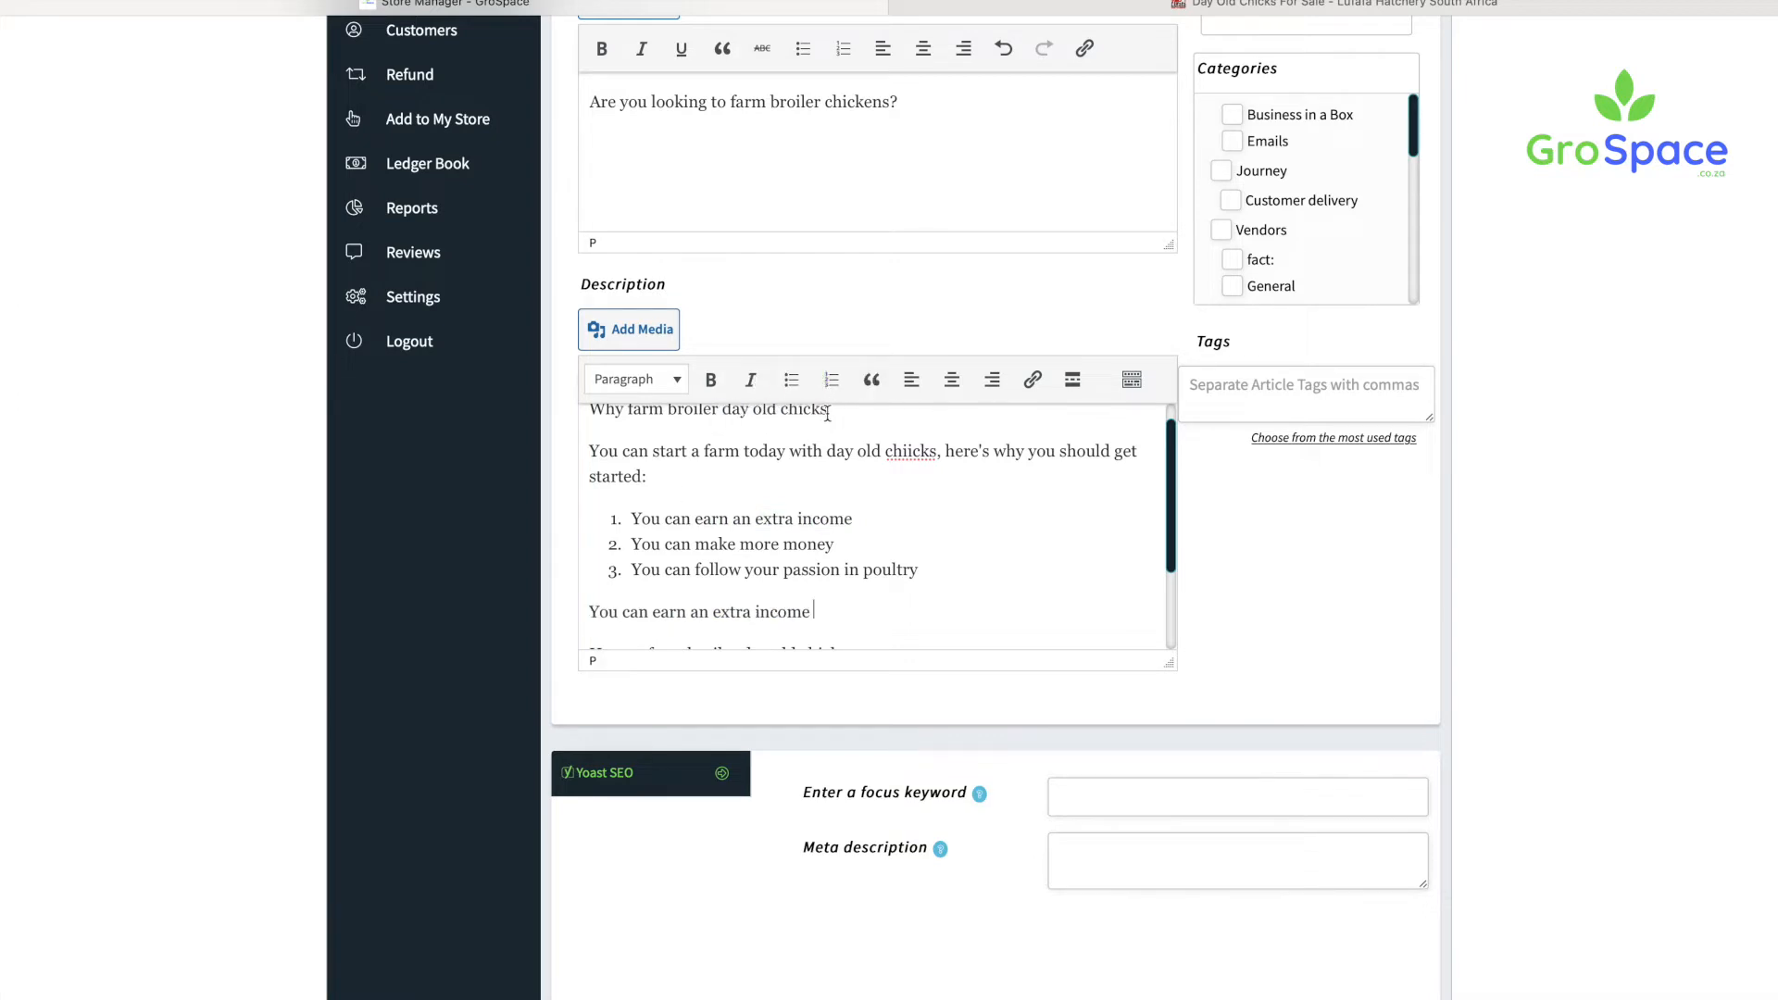
pyautogui.click(677, 371)
pyautogui.click(690, 505)
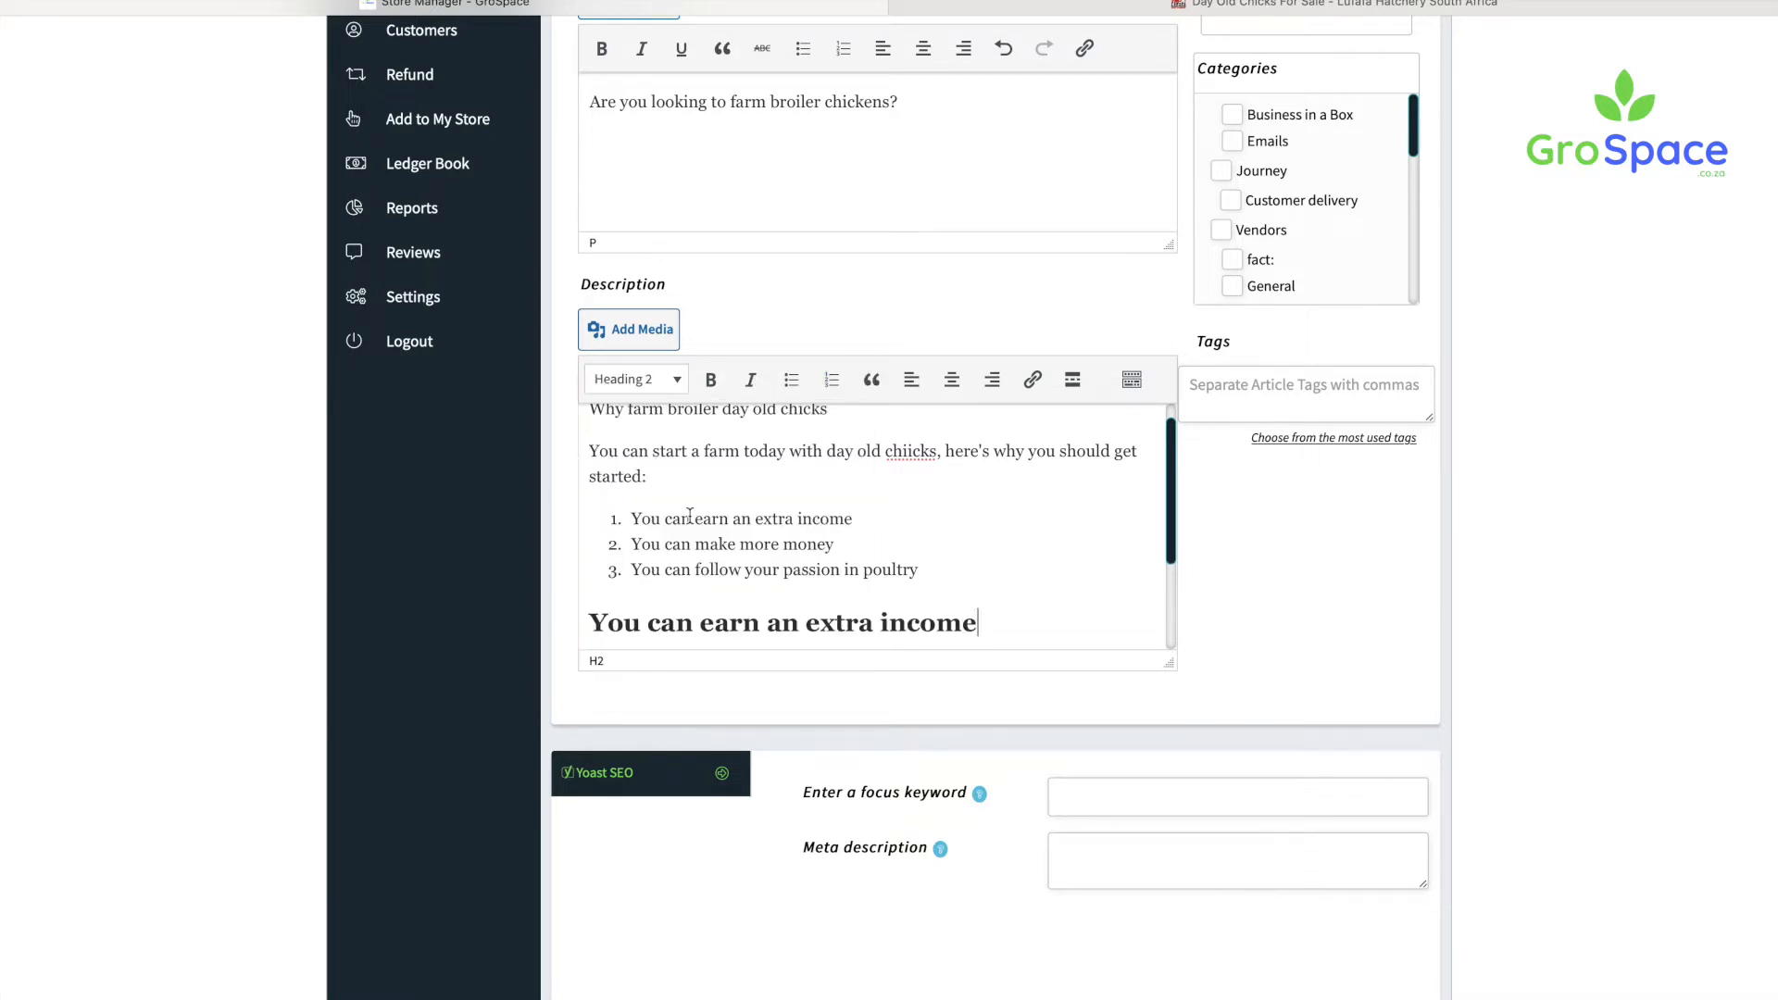
# Step: Format the line "Why farm broiler day old chicks" as Heading 1
pyautogui.scroll(2, 755, 574)
pyautogui.click(625, 496)
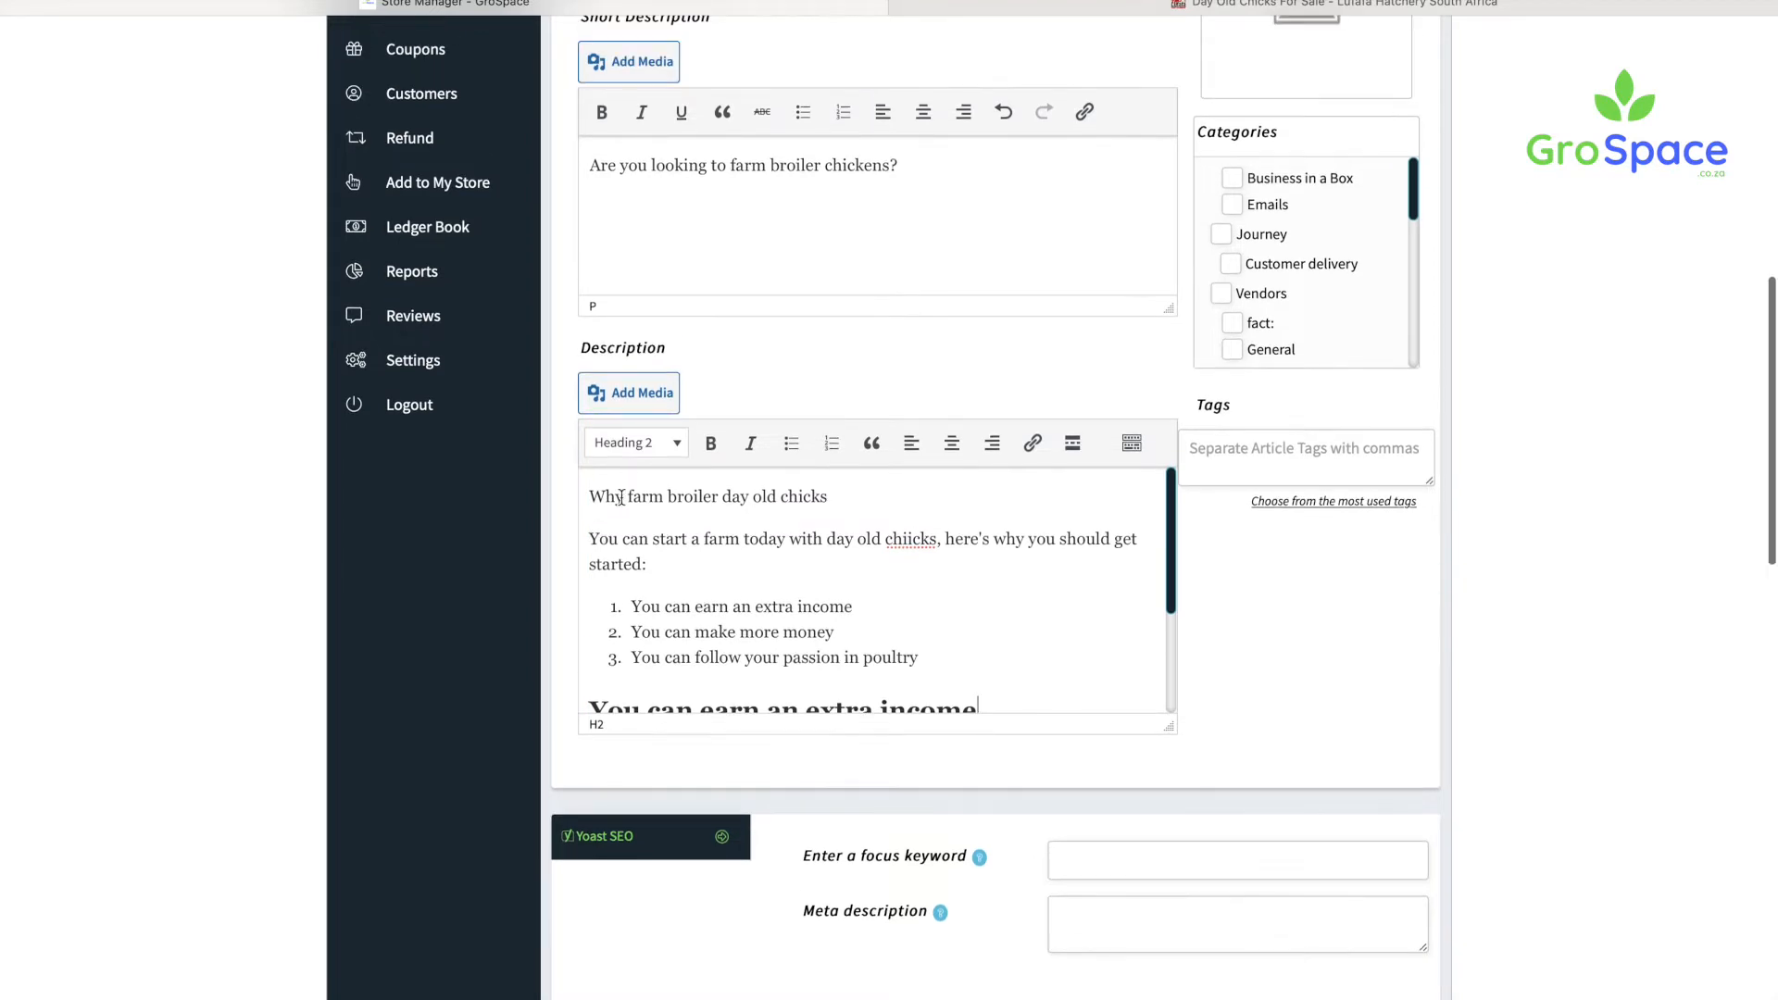
pyautogui.click(672, 443)
pyautogui.click(667, 520)
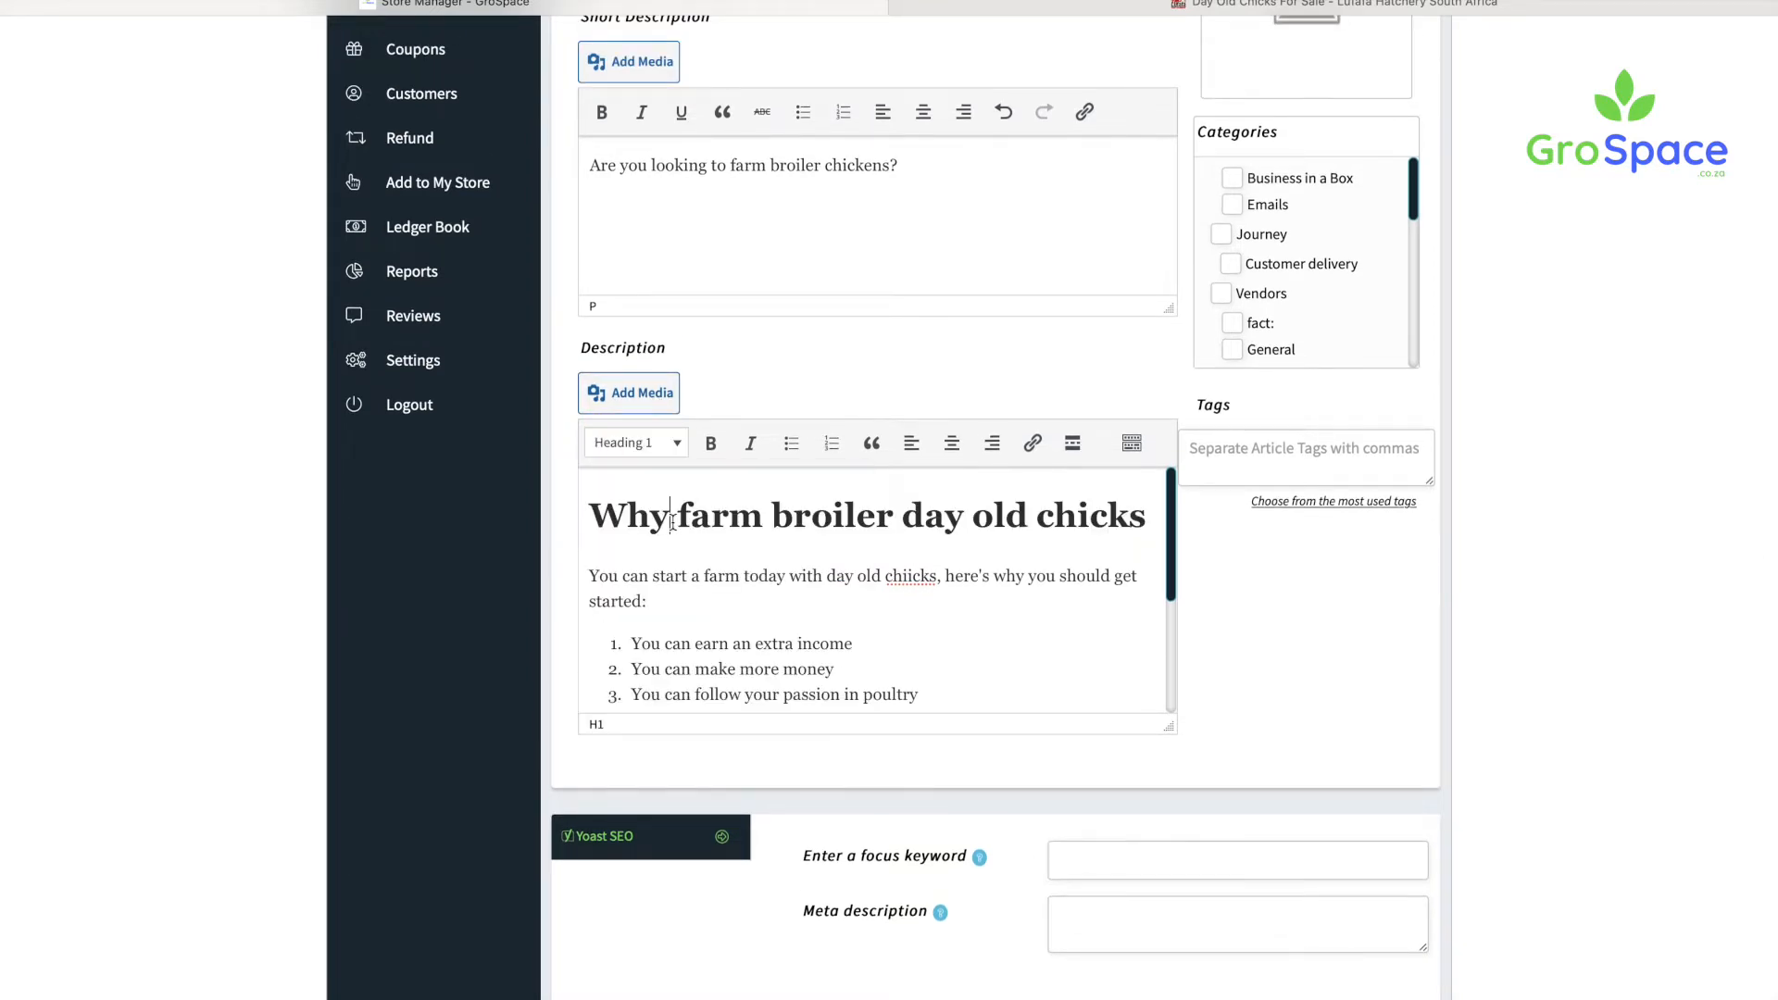
# Step: Format the "How to farm broiler day old chicks" and "What to do when you get day old chicks" lines as Heading 1
pyautogui.scroll(-3, 814, 554)
pyautogui.click(675, 601)
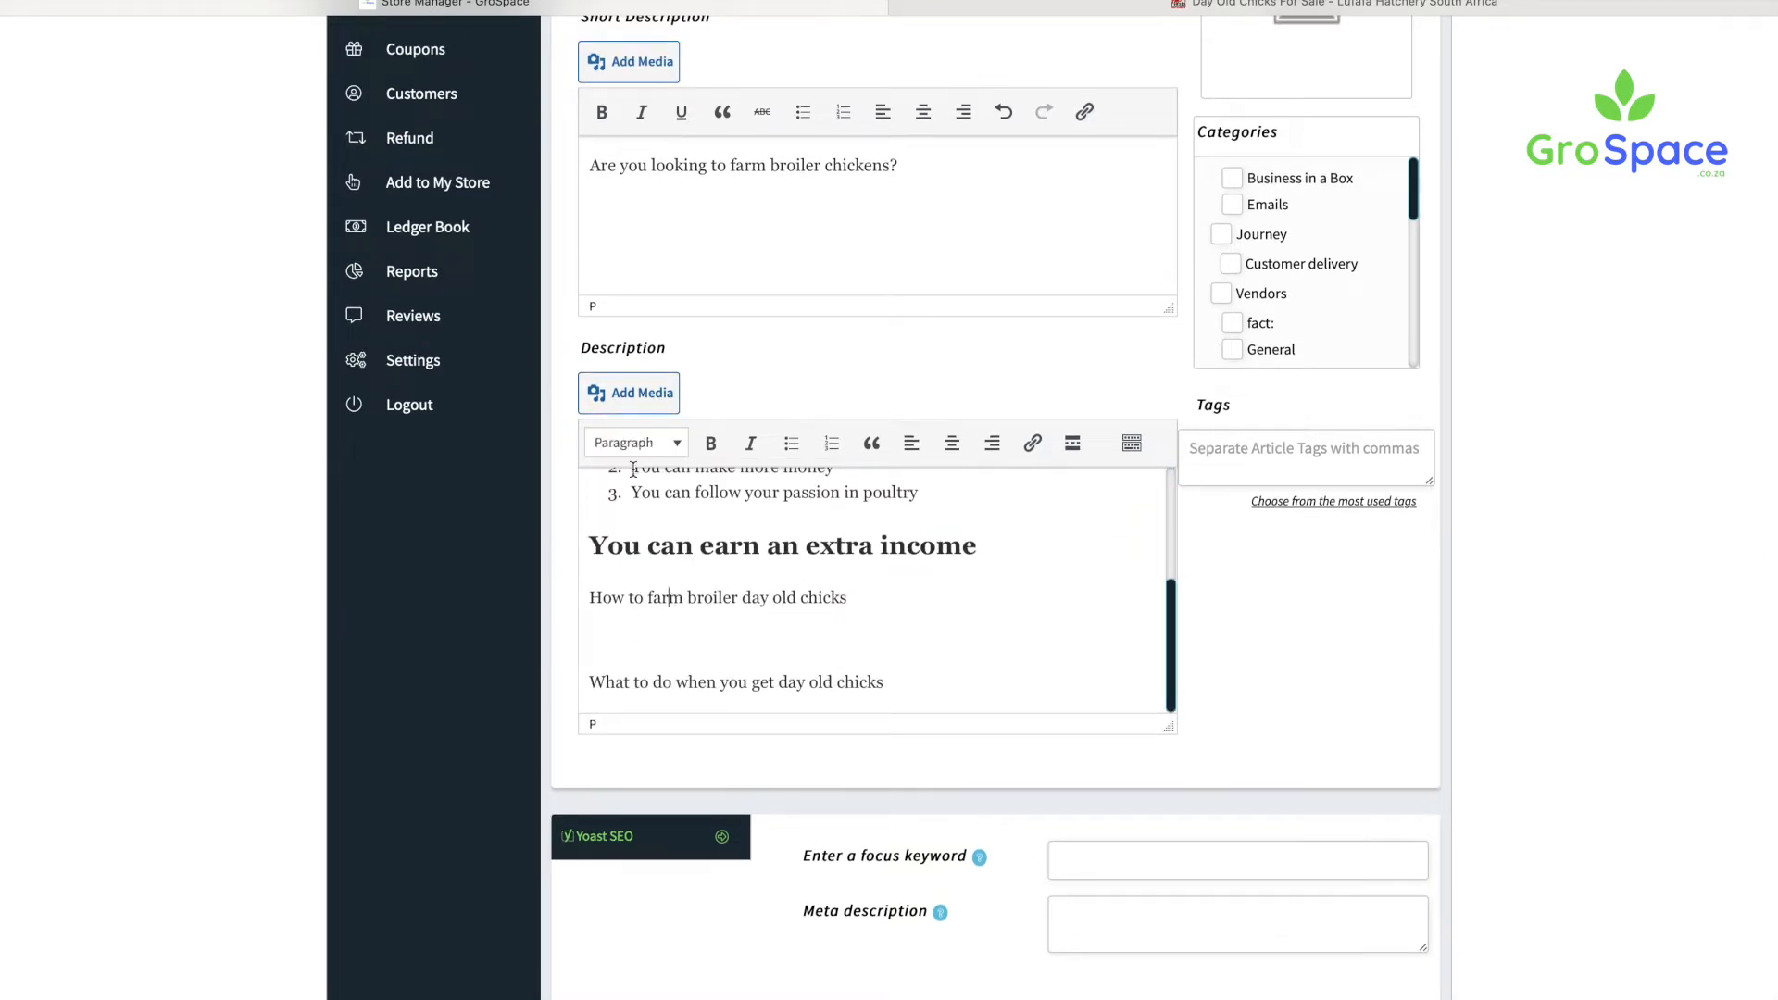
pyautogui.click(648, 442)
pyautogui.click(663, 519)
pyautogui.scroll(-2, 690, 630)
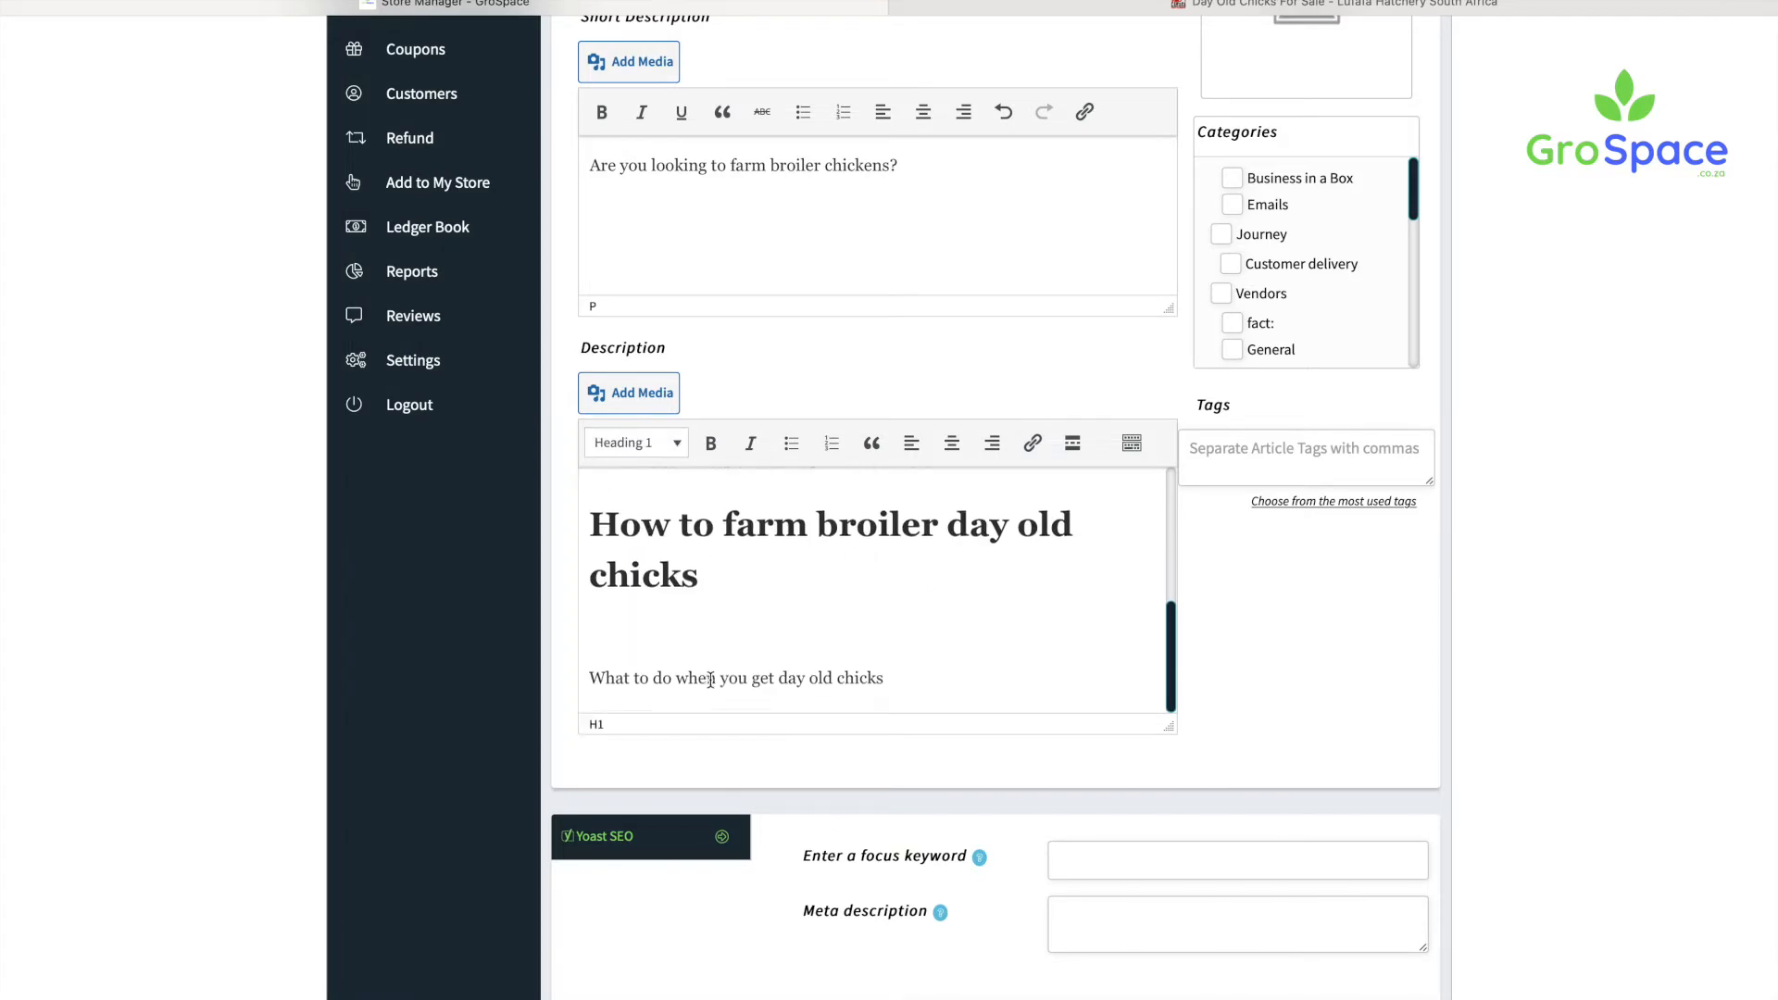
pyautogui.click(697, 682)
pyautogui.click(648, 443)
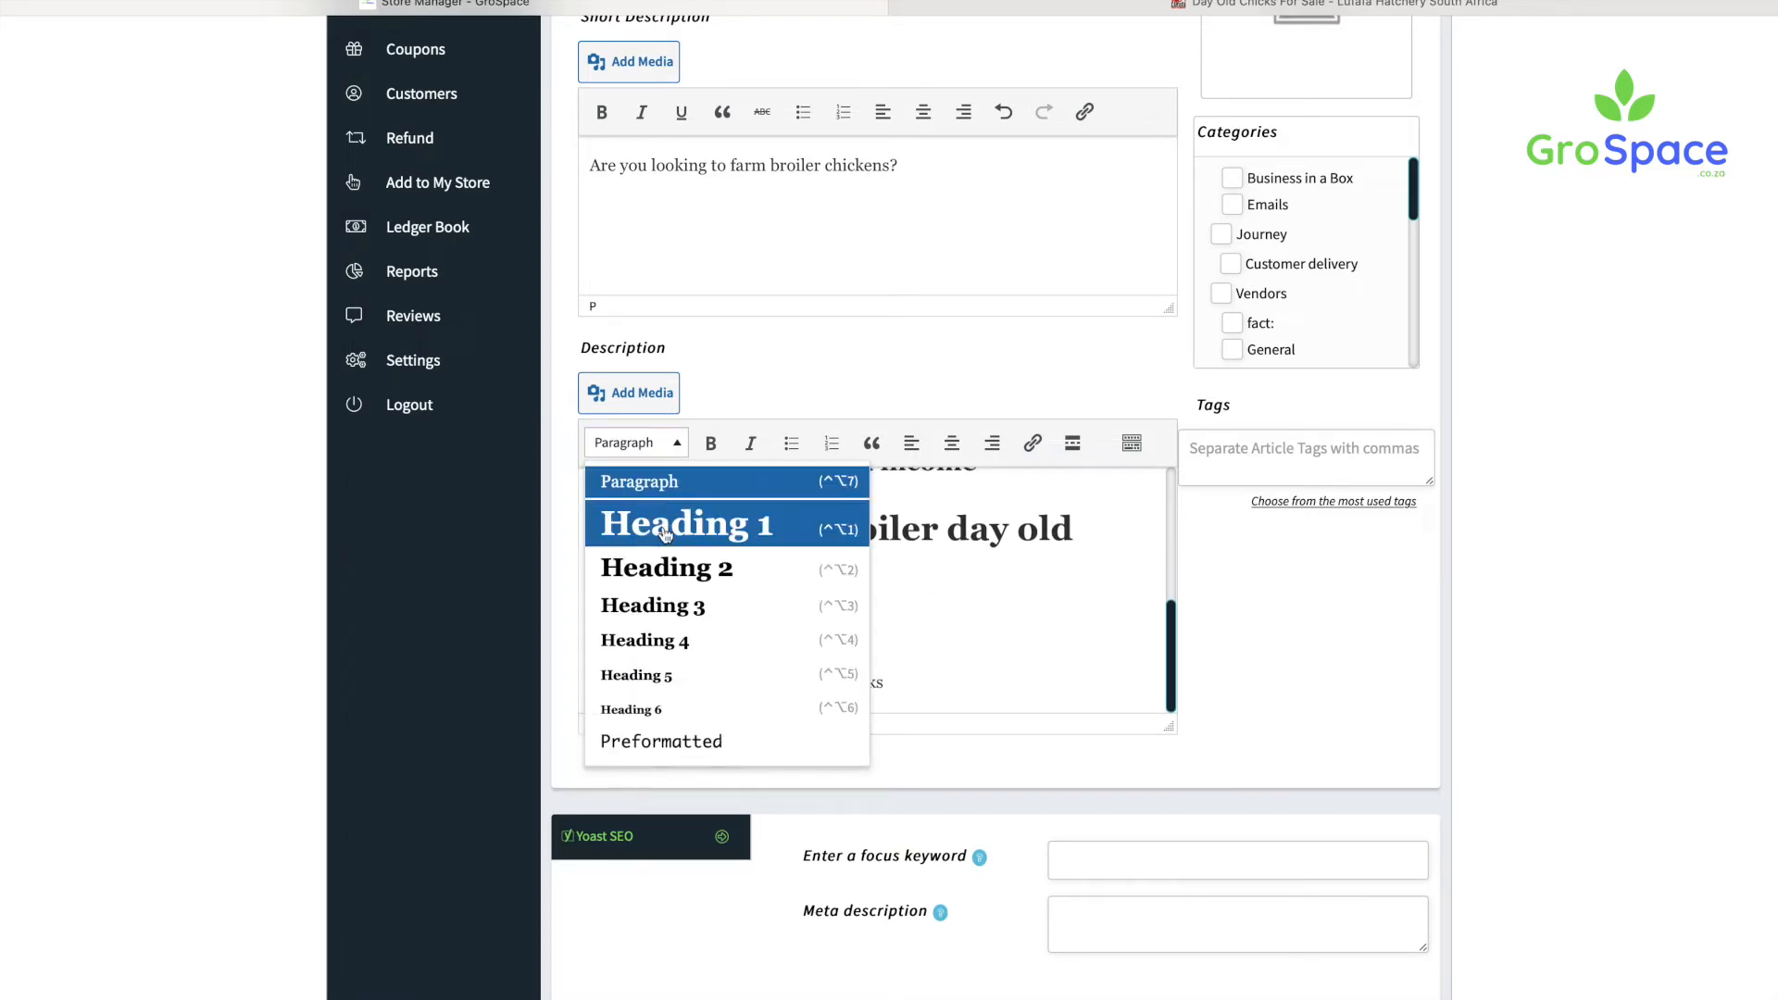
pyautogui.click(665, 543)
# Step: Correct the misspelled word "chiicks" to "chicks" in the introductory paragraph of the description
pyautogui.scroll(2, 838, 619)
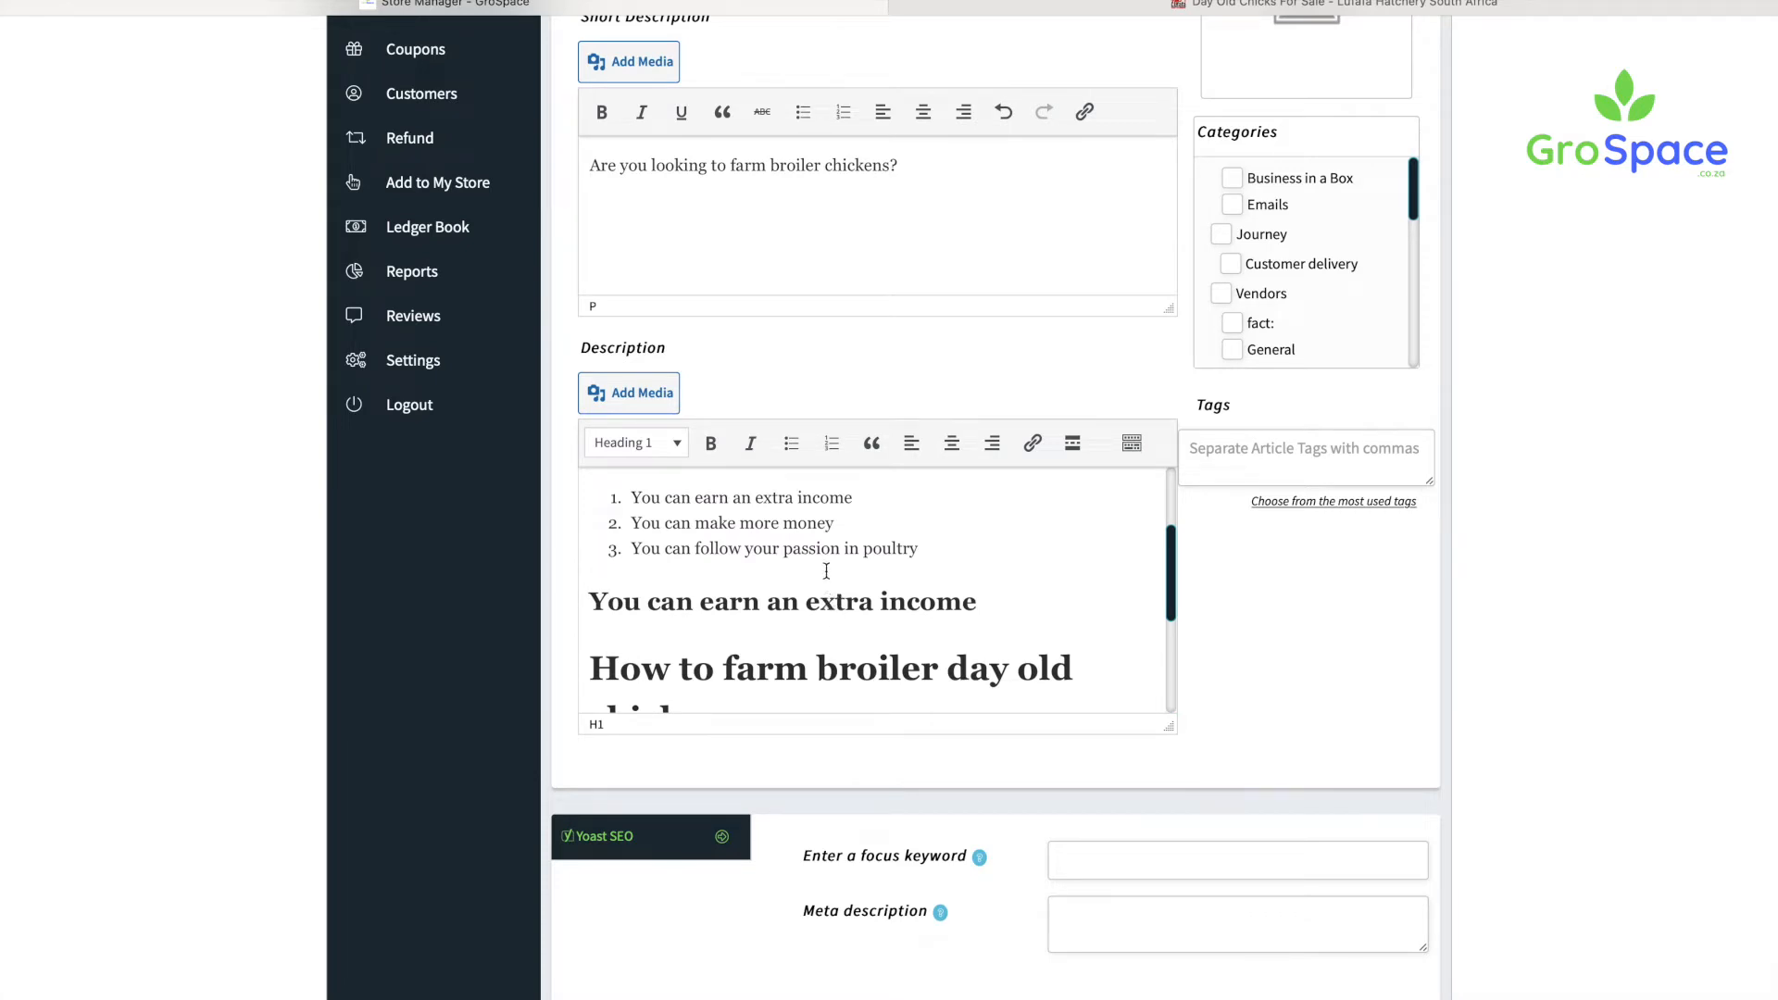
pyautogui.scroll(3, 832, 588)
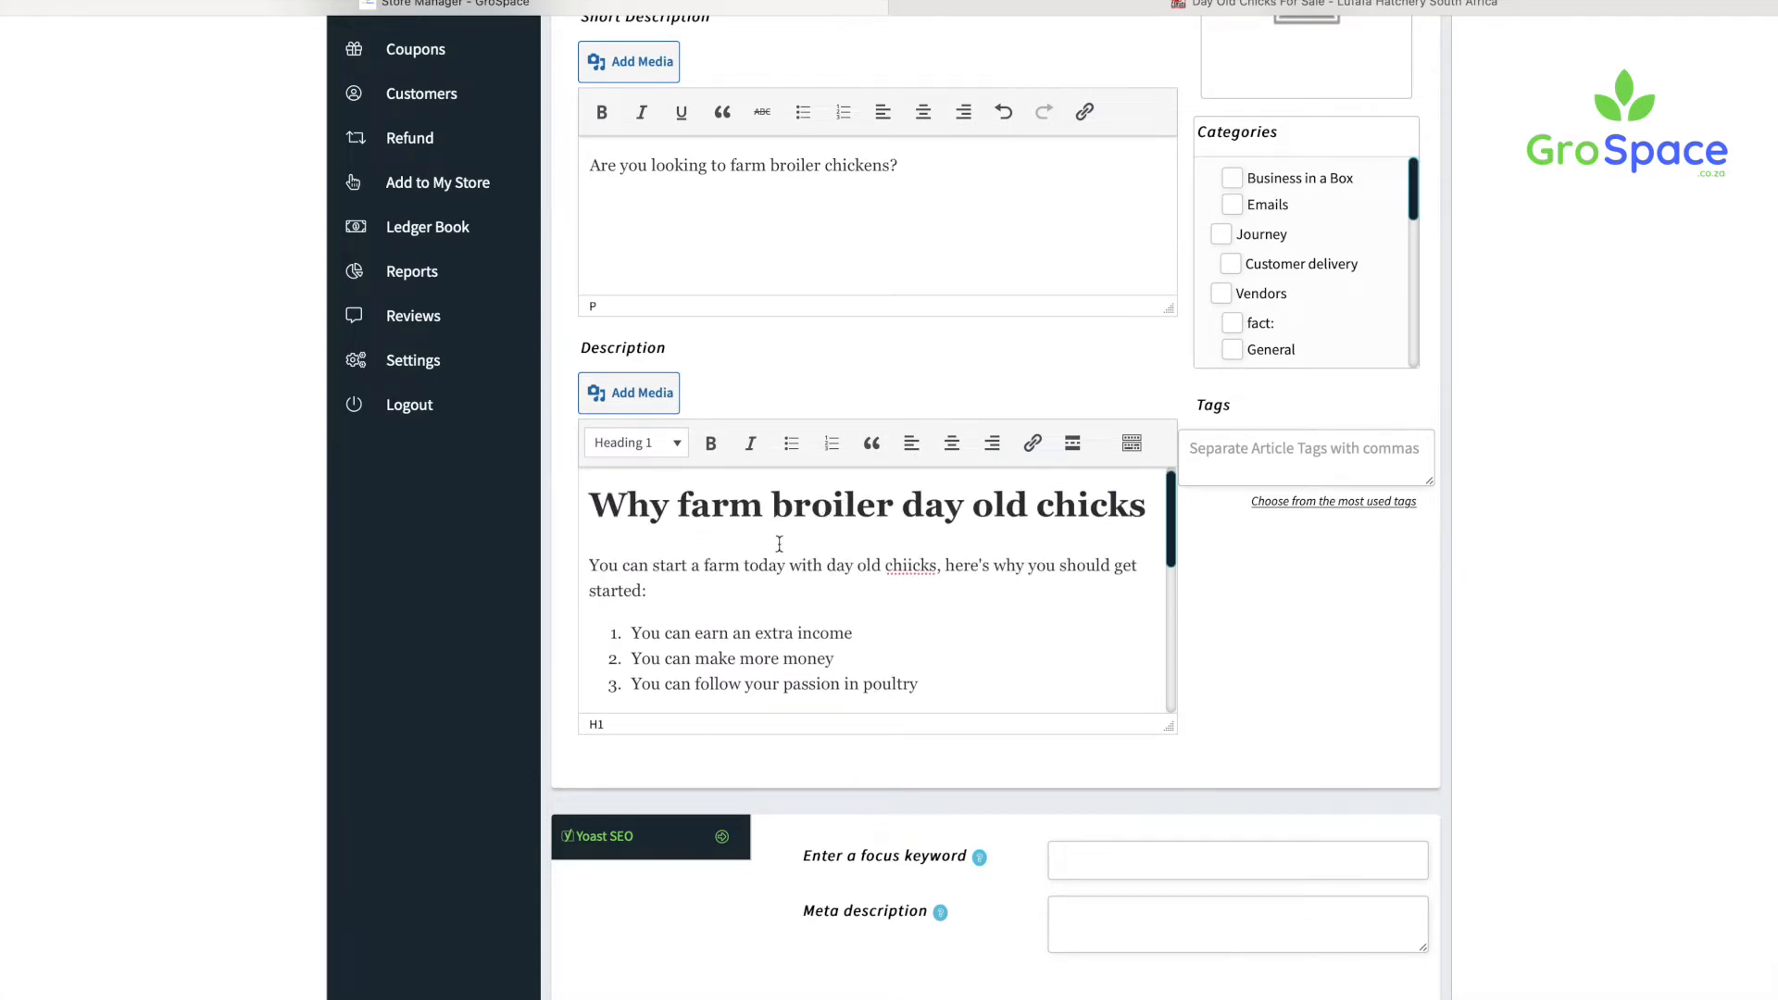
pyautogui.scroll(-1, 787, 570)
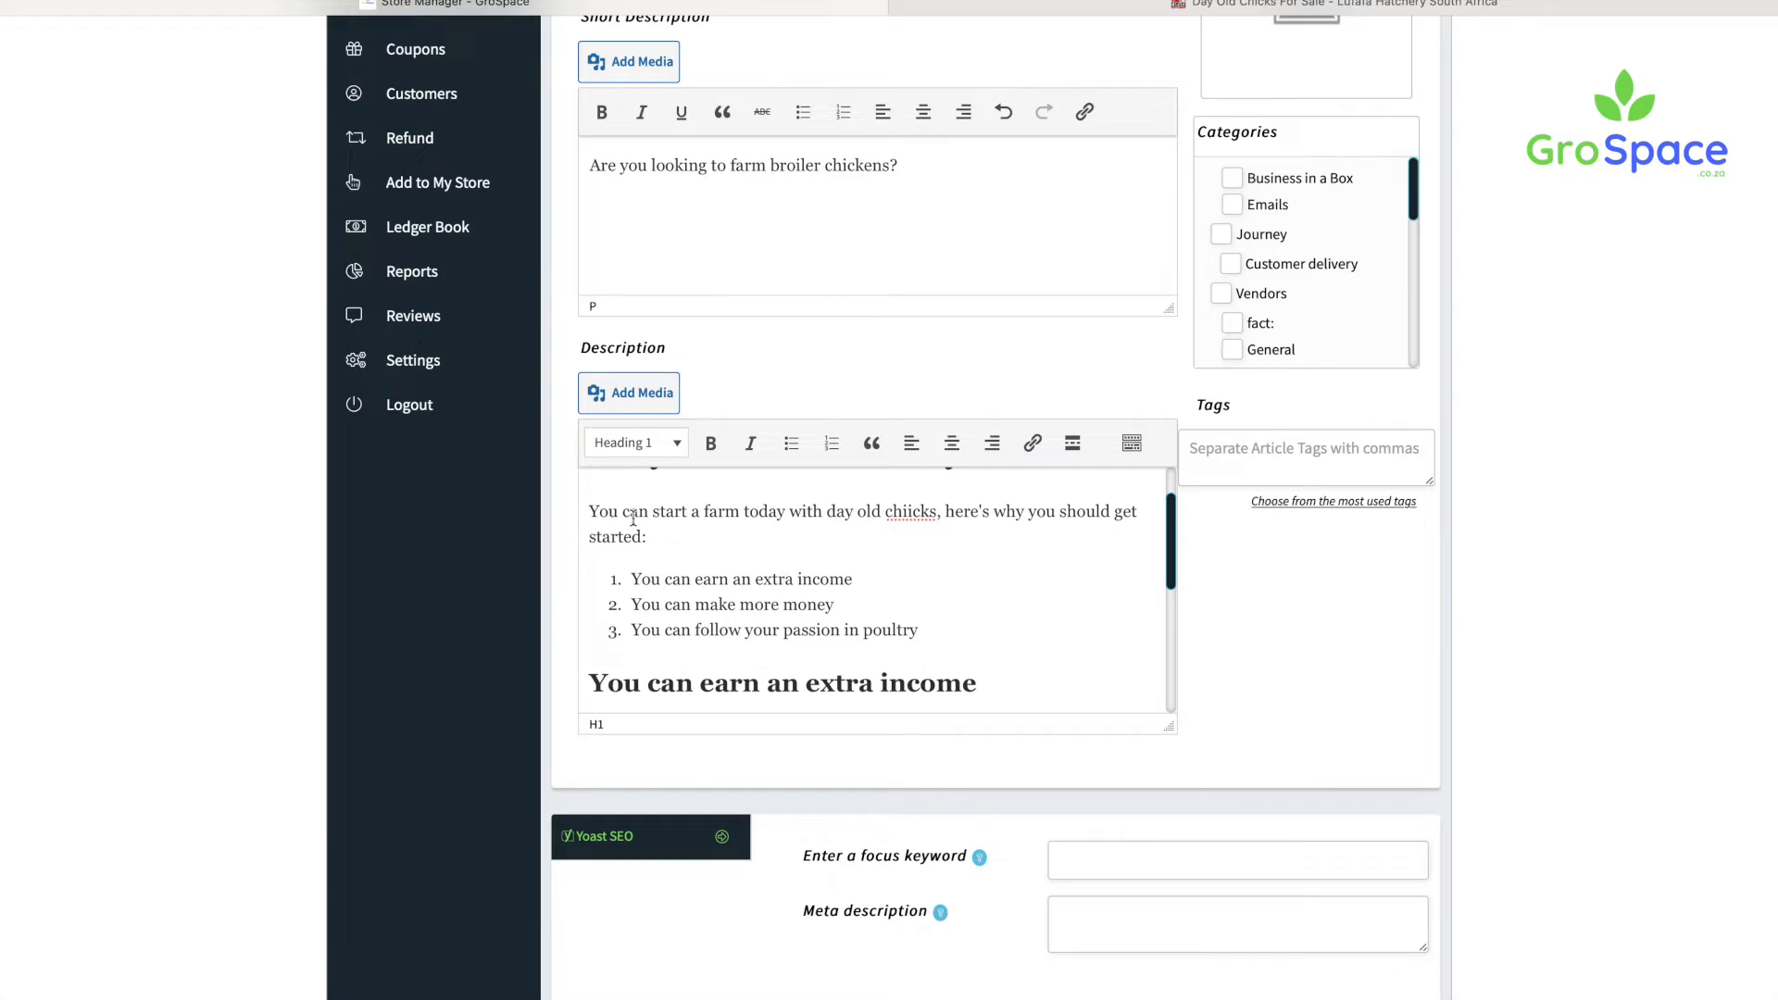
pyautogui.rightClick(913, 508)
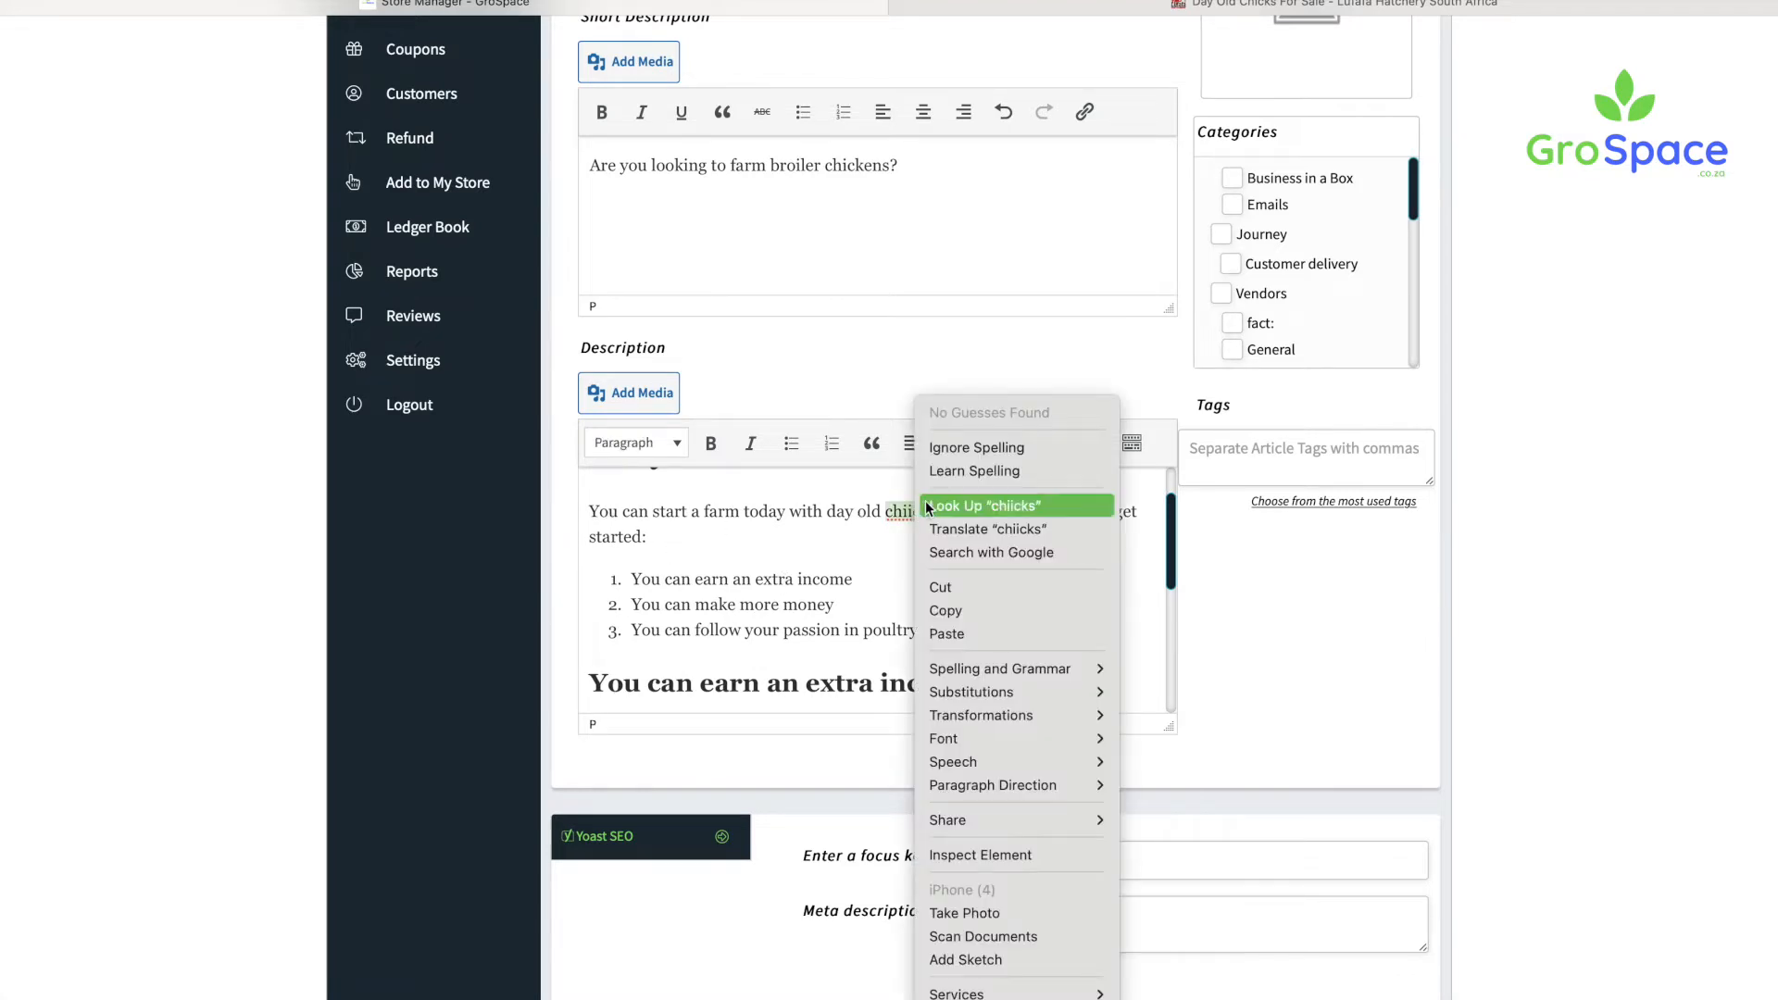
pyautogui.click(892, 548)
pyautogui.click(910, 515)
pyautogui.press('BackSpace')
# Step: Copy the list item "You can make more money" onto a new line below the "You can earn an extra income" heading
pyautogui.scroll(-1, 876, 610)
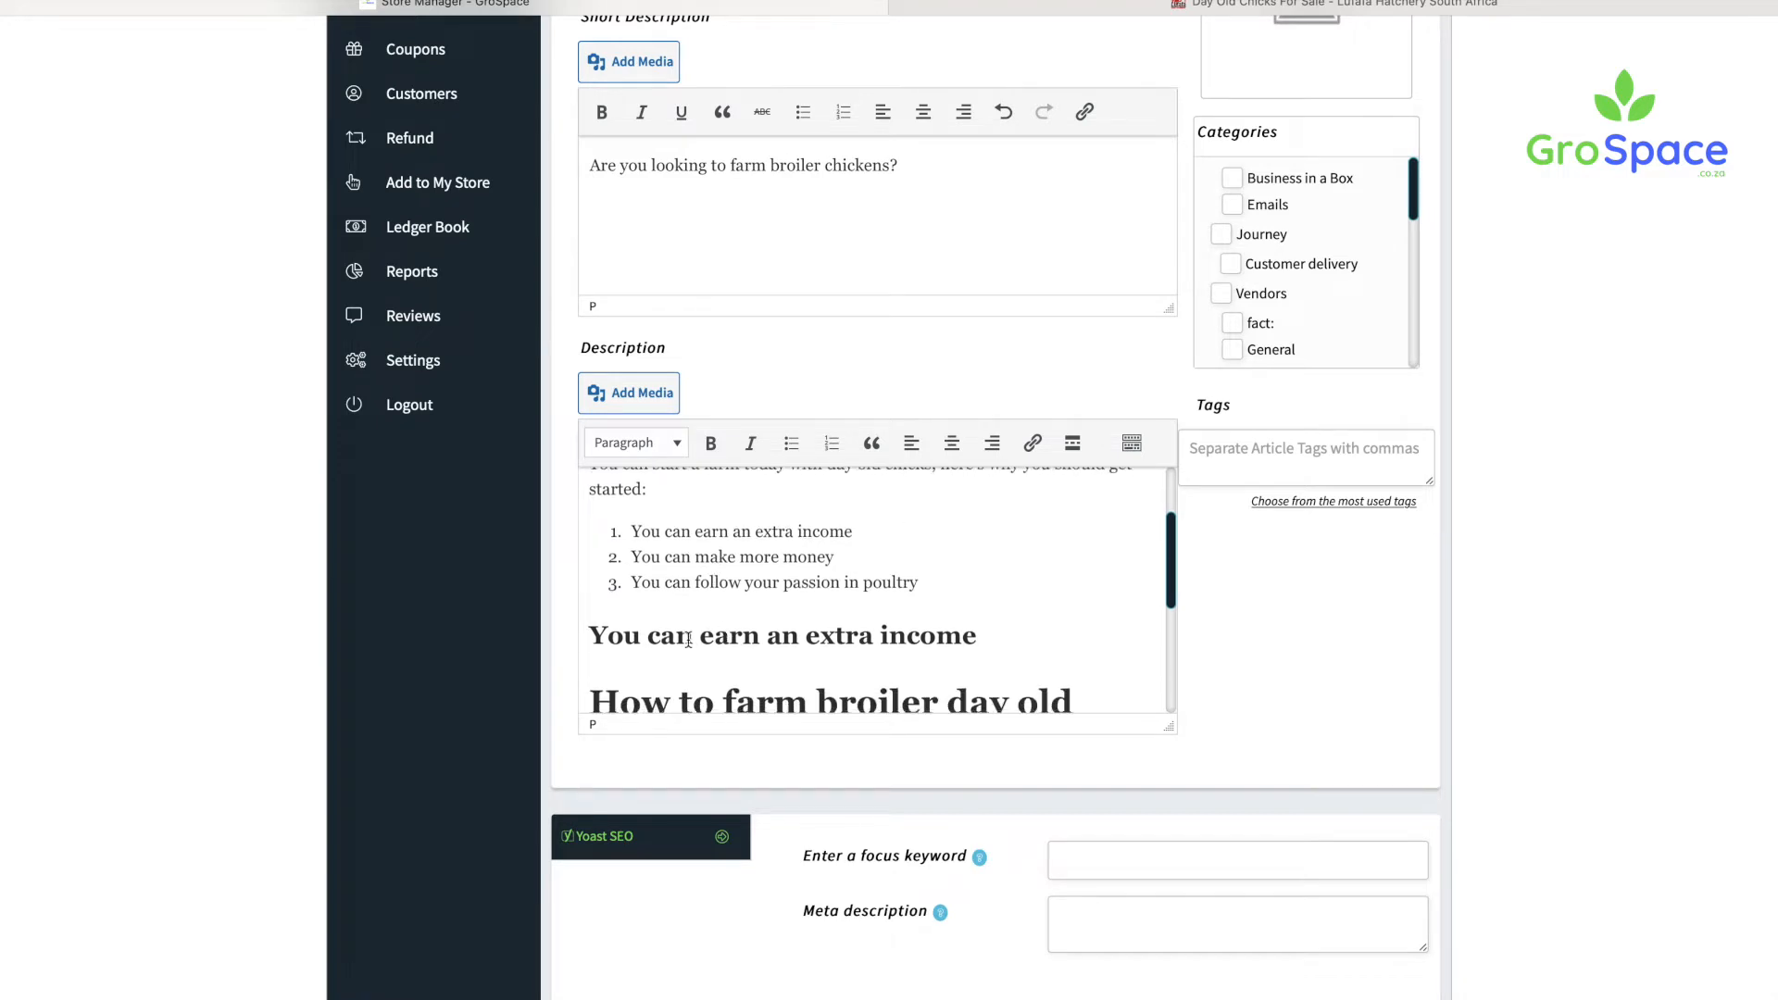
pyautogui.click(983, 635)
pyautogui.press('Return')
pyautogui.moveTo(633, 555); pyautogui.dragTo(834, 557)
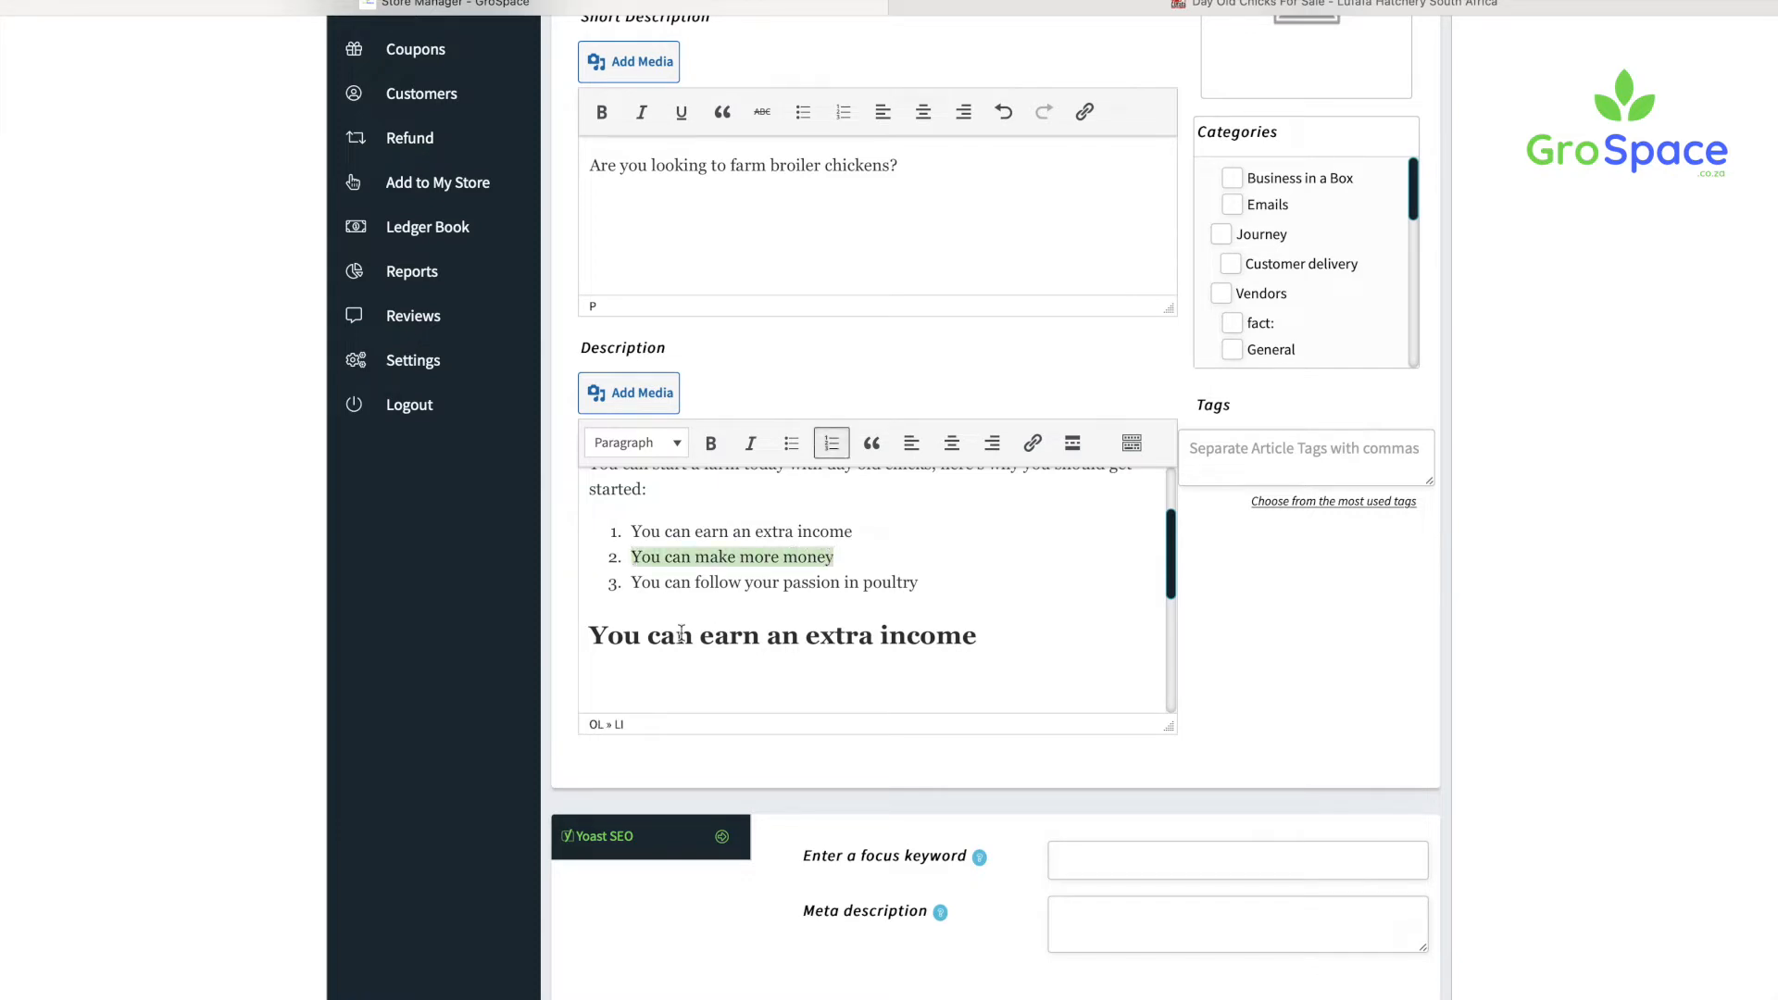
pyautogui.hotkey('ctrl', 'c')
pyautogui.click(639, 681)
pyautogui.hotkey('ctrl', 'v')
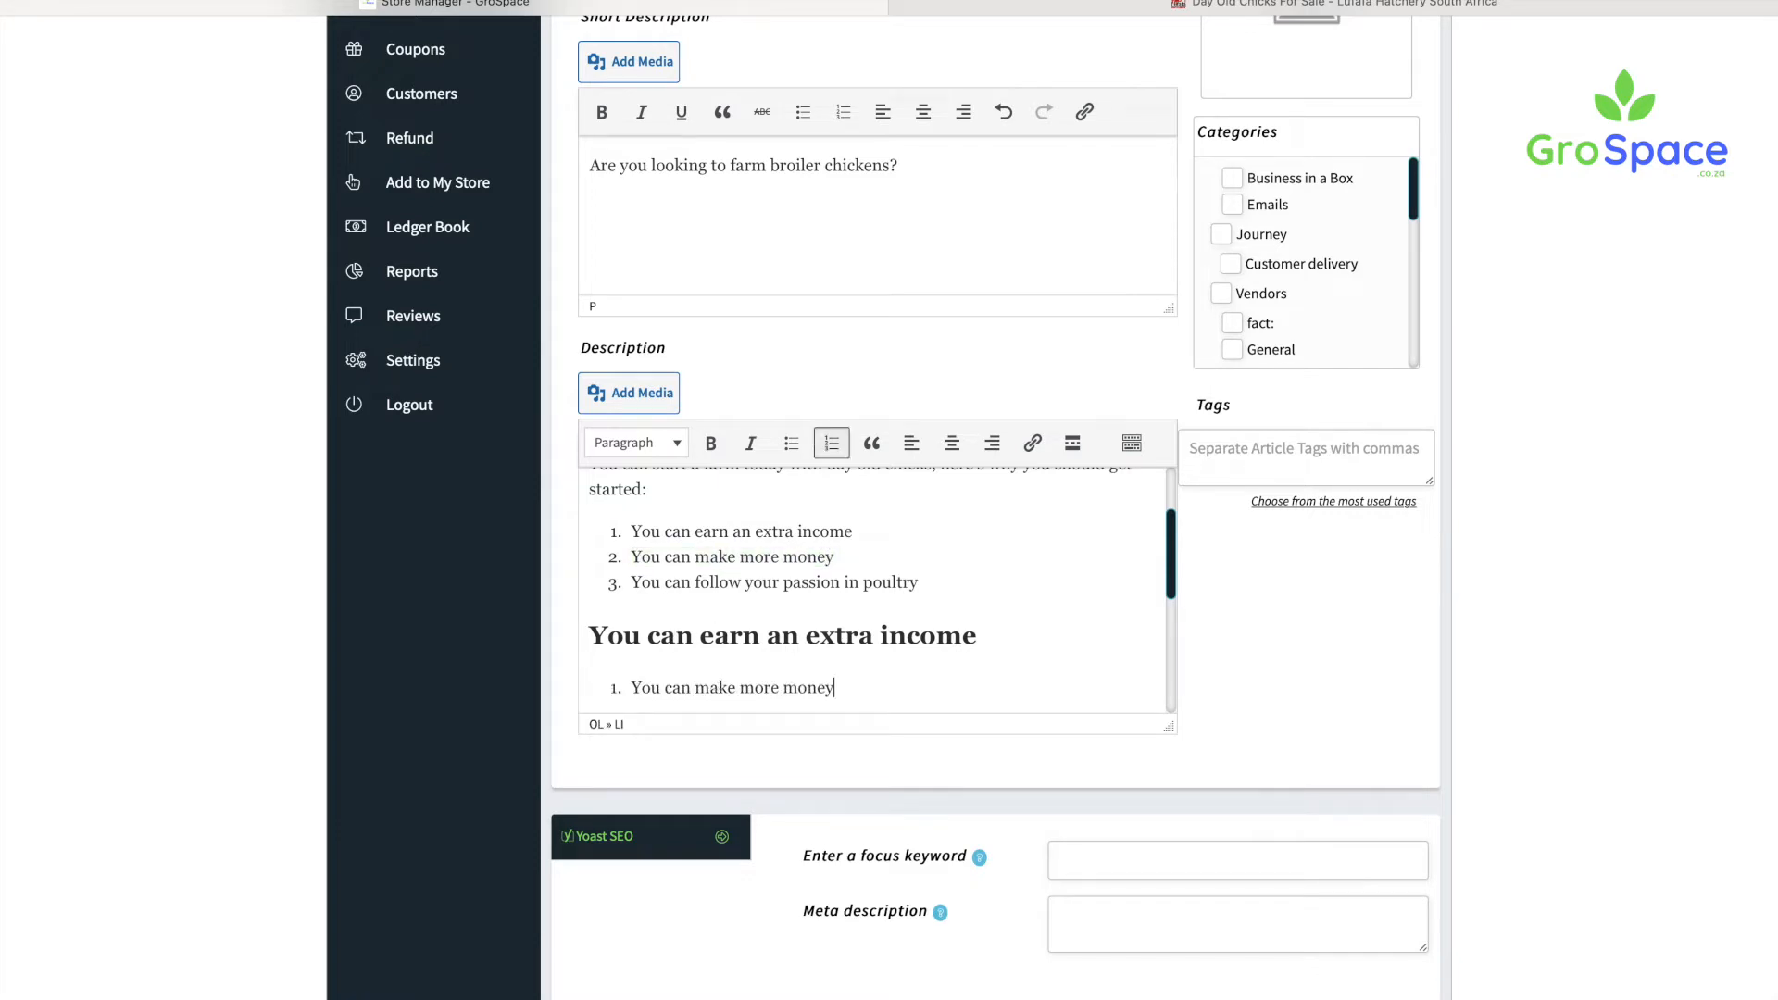
# Step: Copy the list item "You can follow your passion in poultry" onto a new line below the copied "You can make more money"
pyautogui.press('Return')
pyautogui.moveTo(632, 569); pyautogui.dragTo(924, 573)
pyautogui.hotkey('ctrl', 'c')
pyautogui.click(648, 700)
pyautogui.hotkey('ctrl', 'v')
# Step: Remove the numbering from the two copied lines and format them as Heading 2
pyautogui.moveTo(625, 679); pyautogui.dragTo(918, 701)
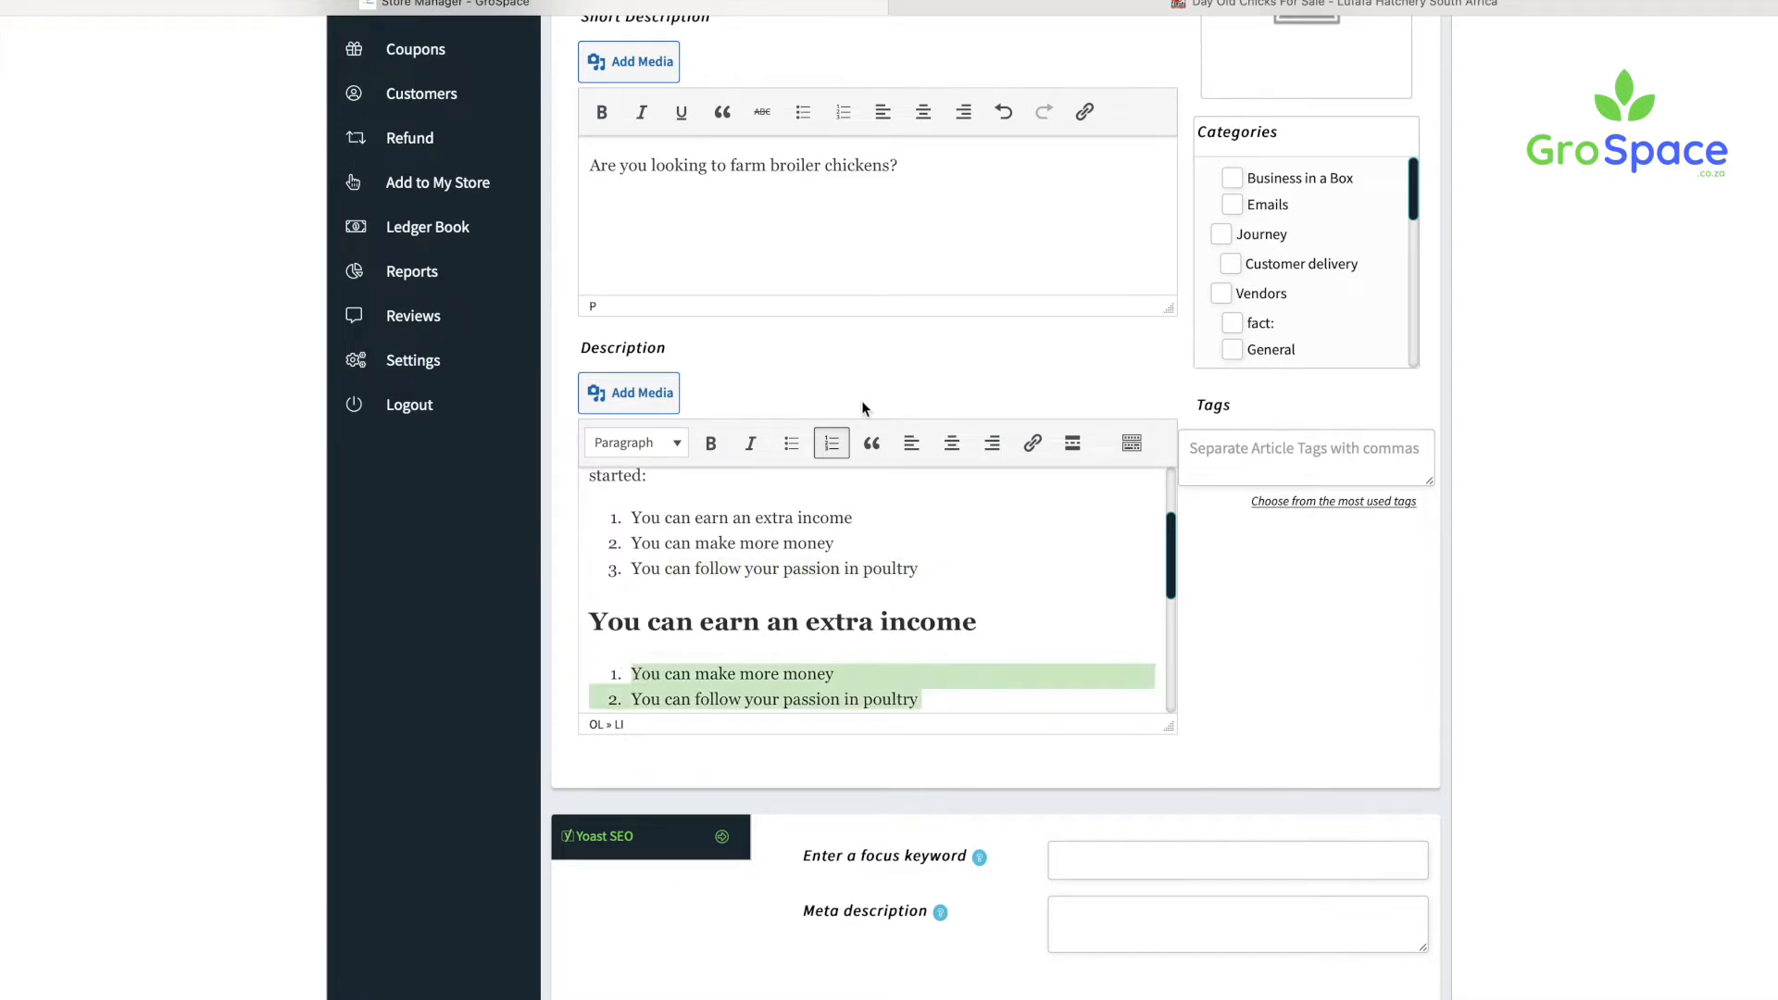
pyautogui.click(832, 442)
pyautogui.click(649, 448)
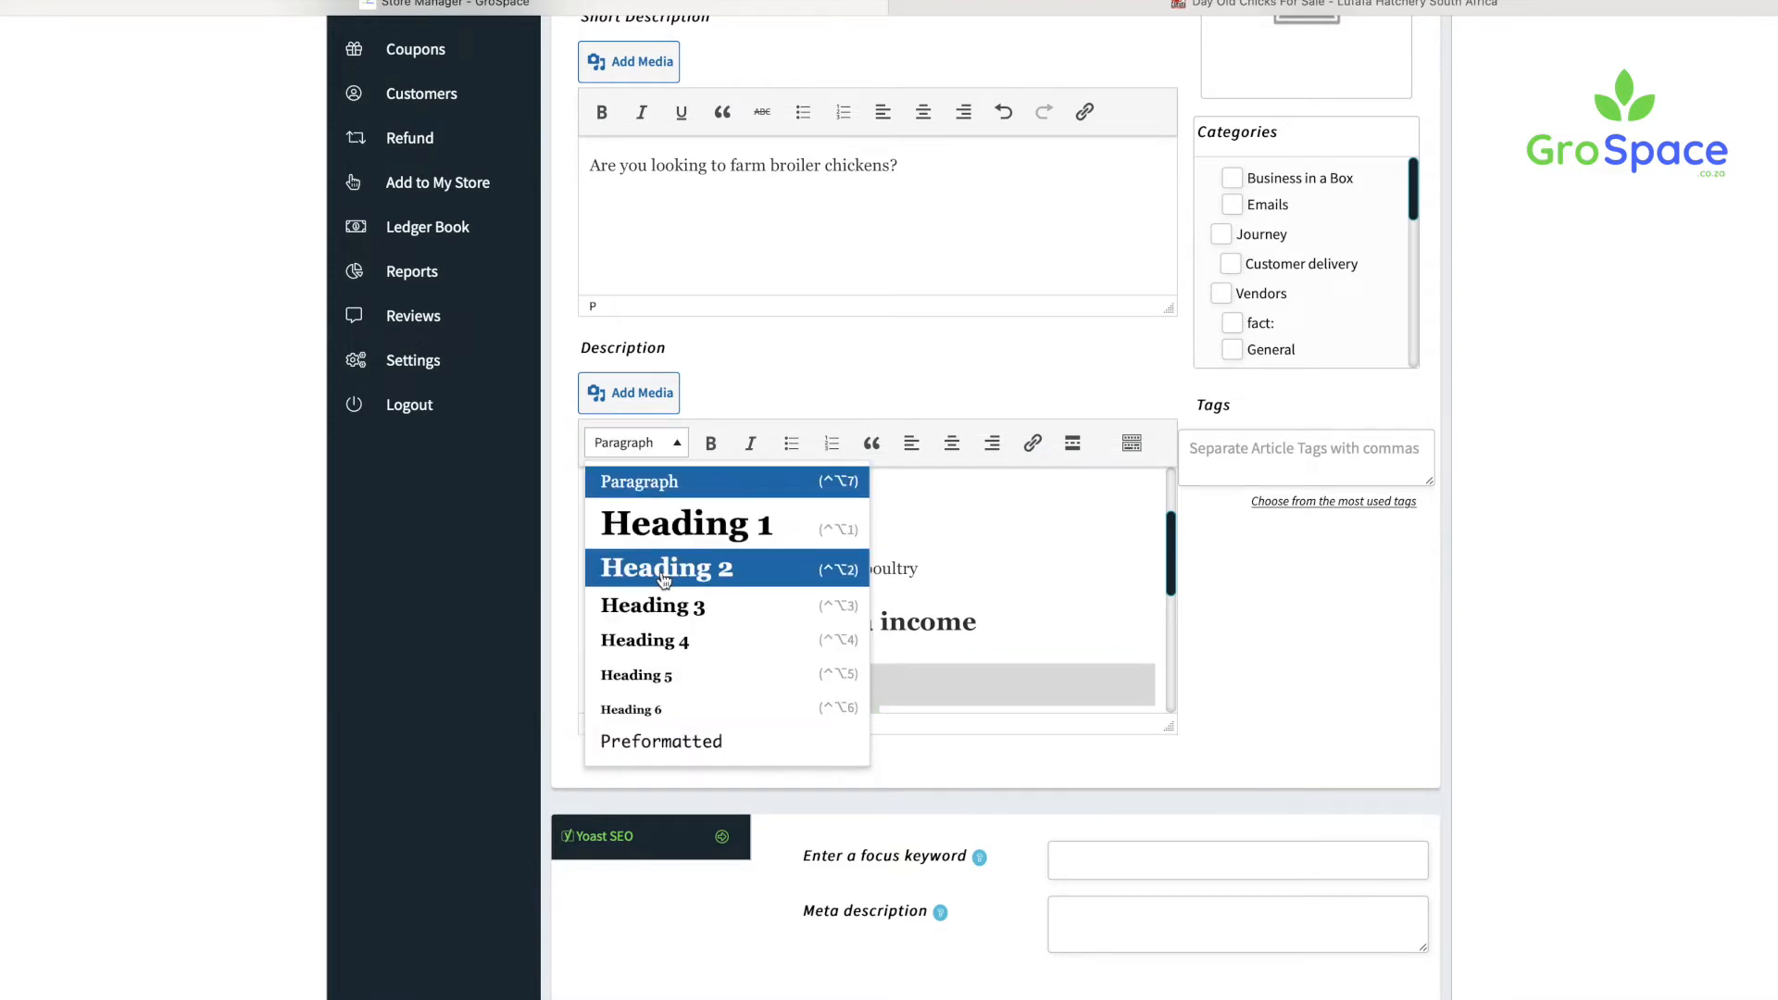
pyautogui.click(663, 578)
# Step: Write "Did you know that you can earn an extra R80 000 per months with only 3000 broiler chickens." under "You can earn an extra income"
pyautogui.scroll(-2, 759, 643)
pyautogui.click(1089, 546)
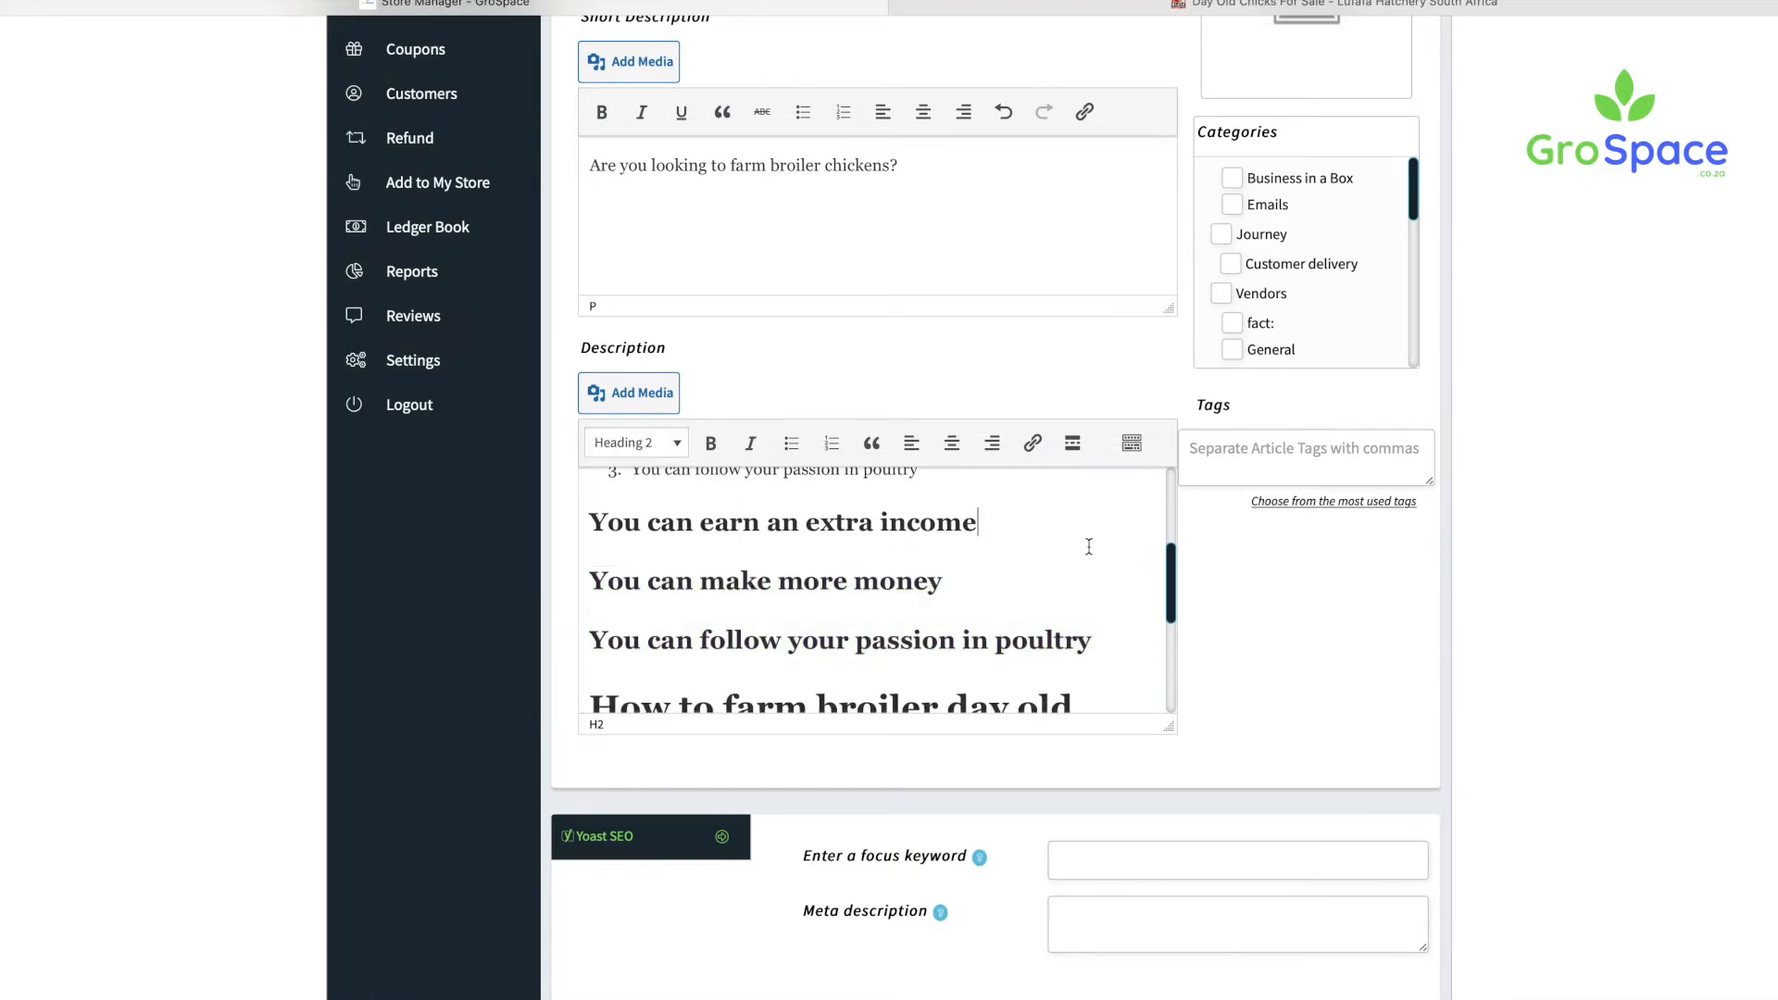
pyautogui.press('Return')
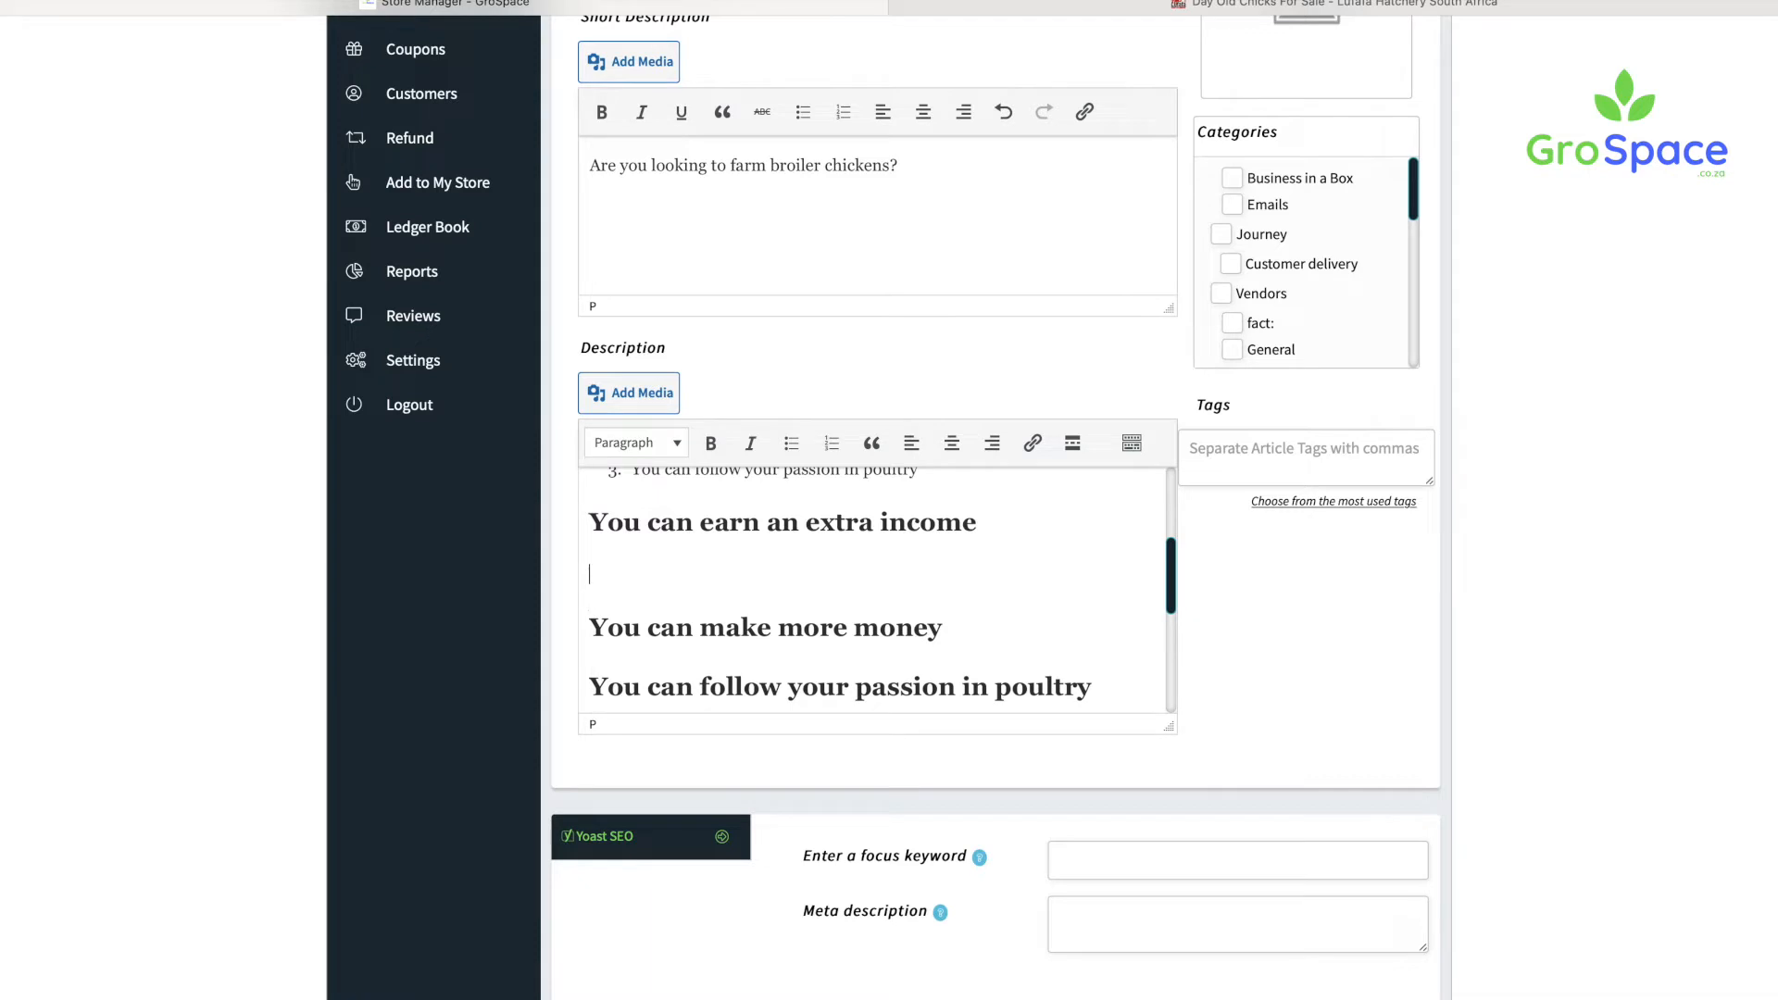
pyautogui.write('Did you know that you can earn an ')
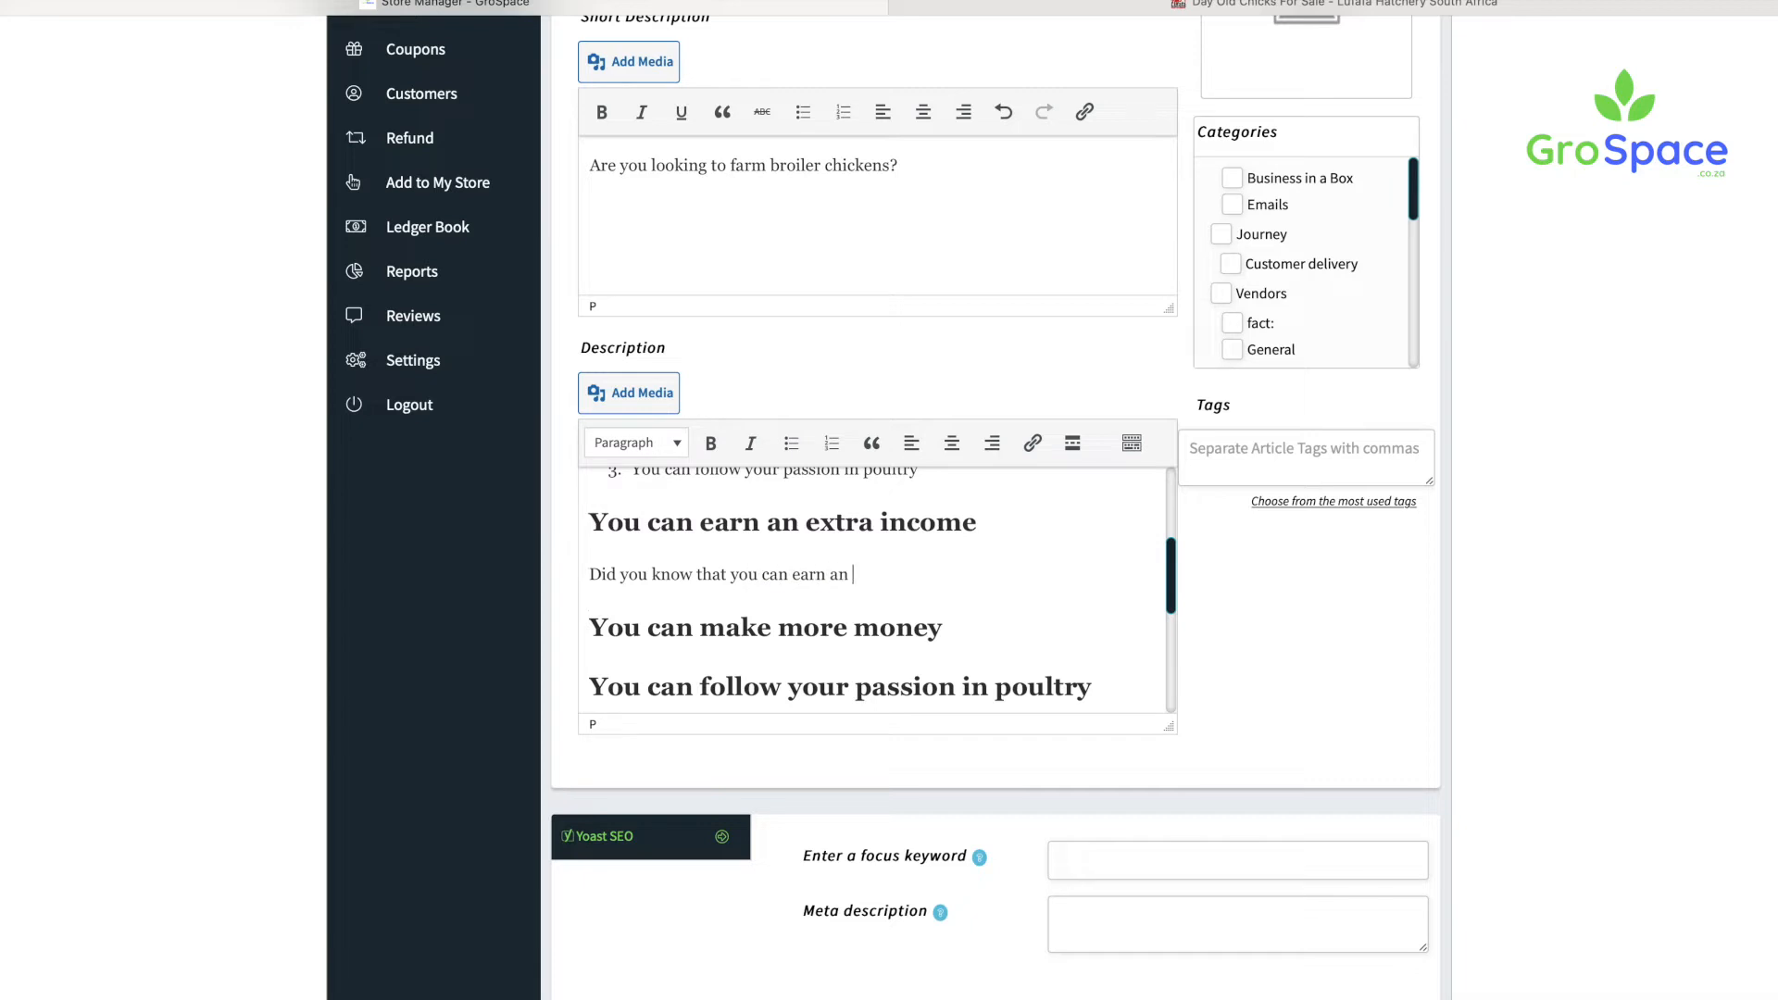
pyautogui.write('extra R80 000 per months with')
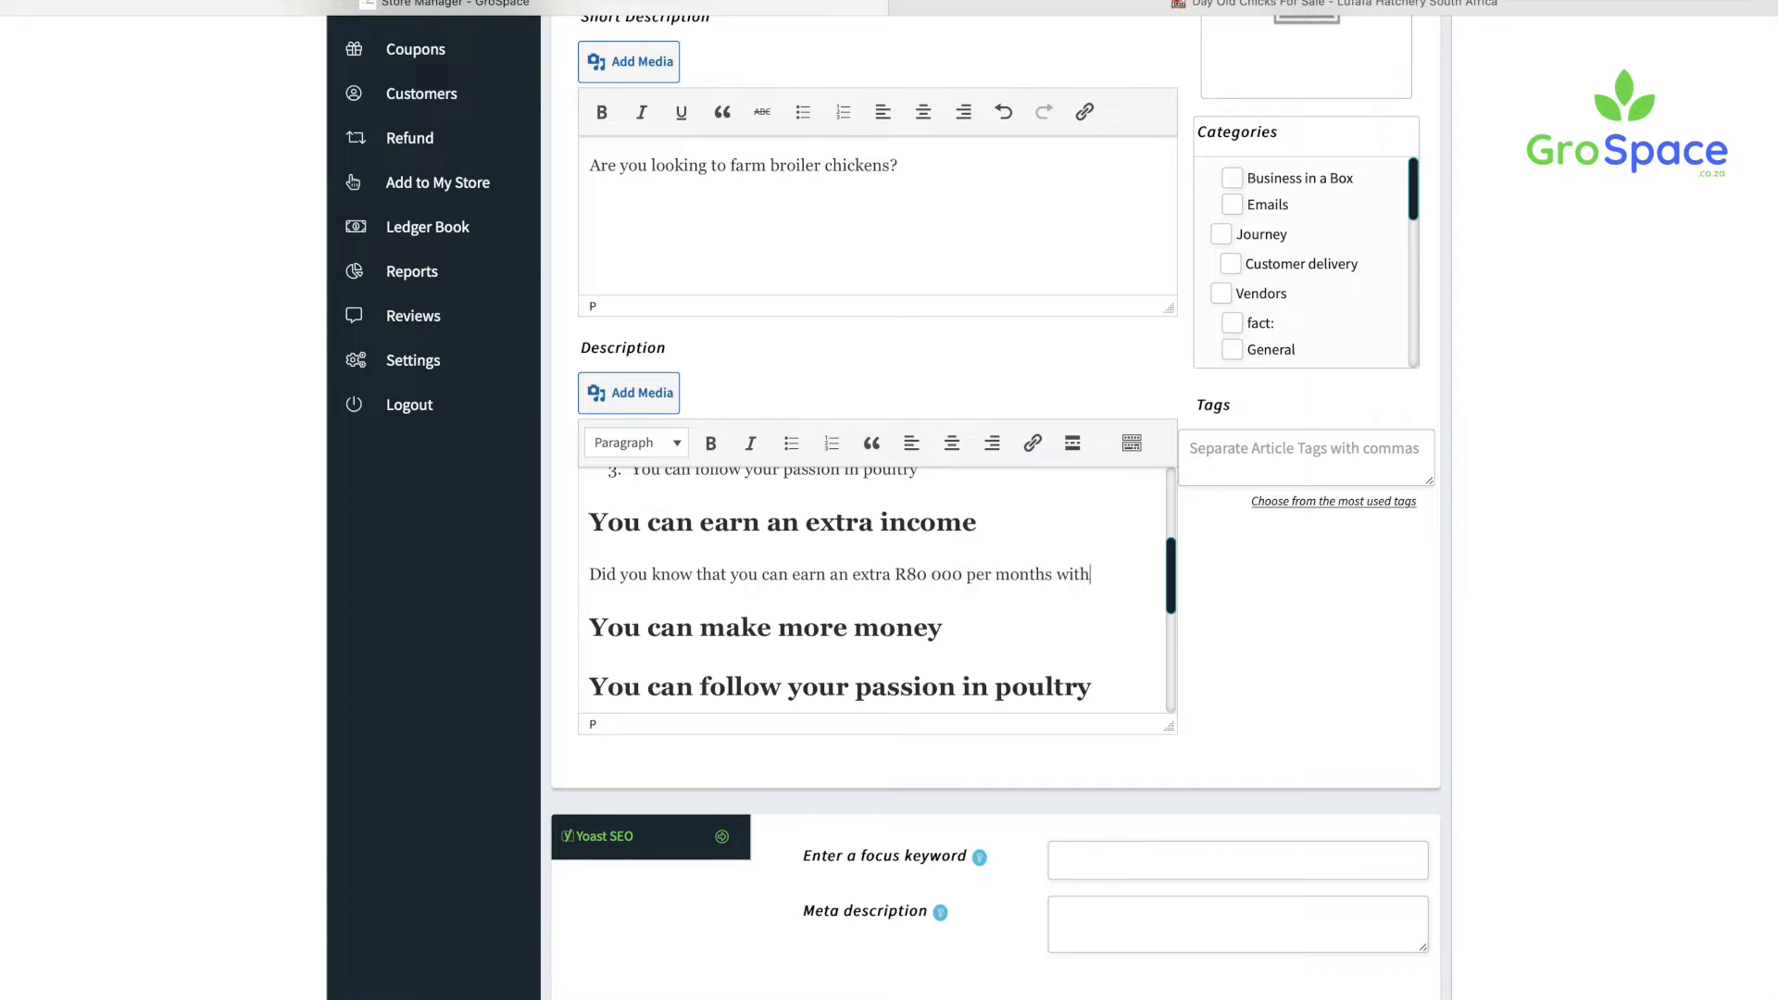
pyautogui.write(' only 3000 ')
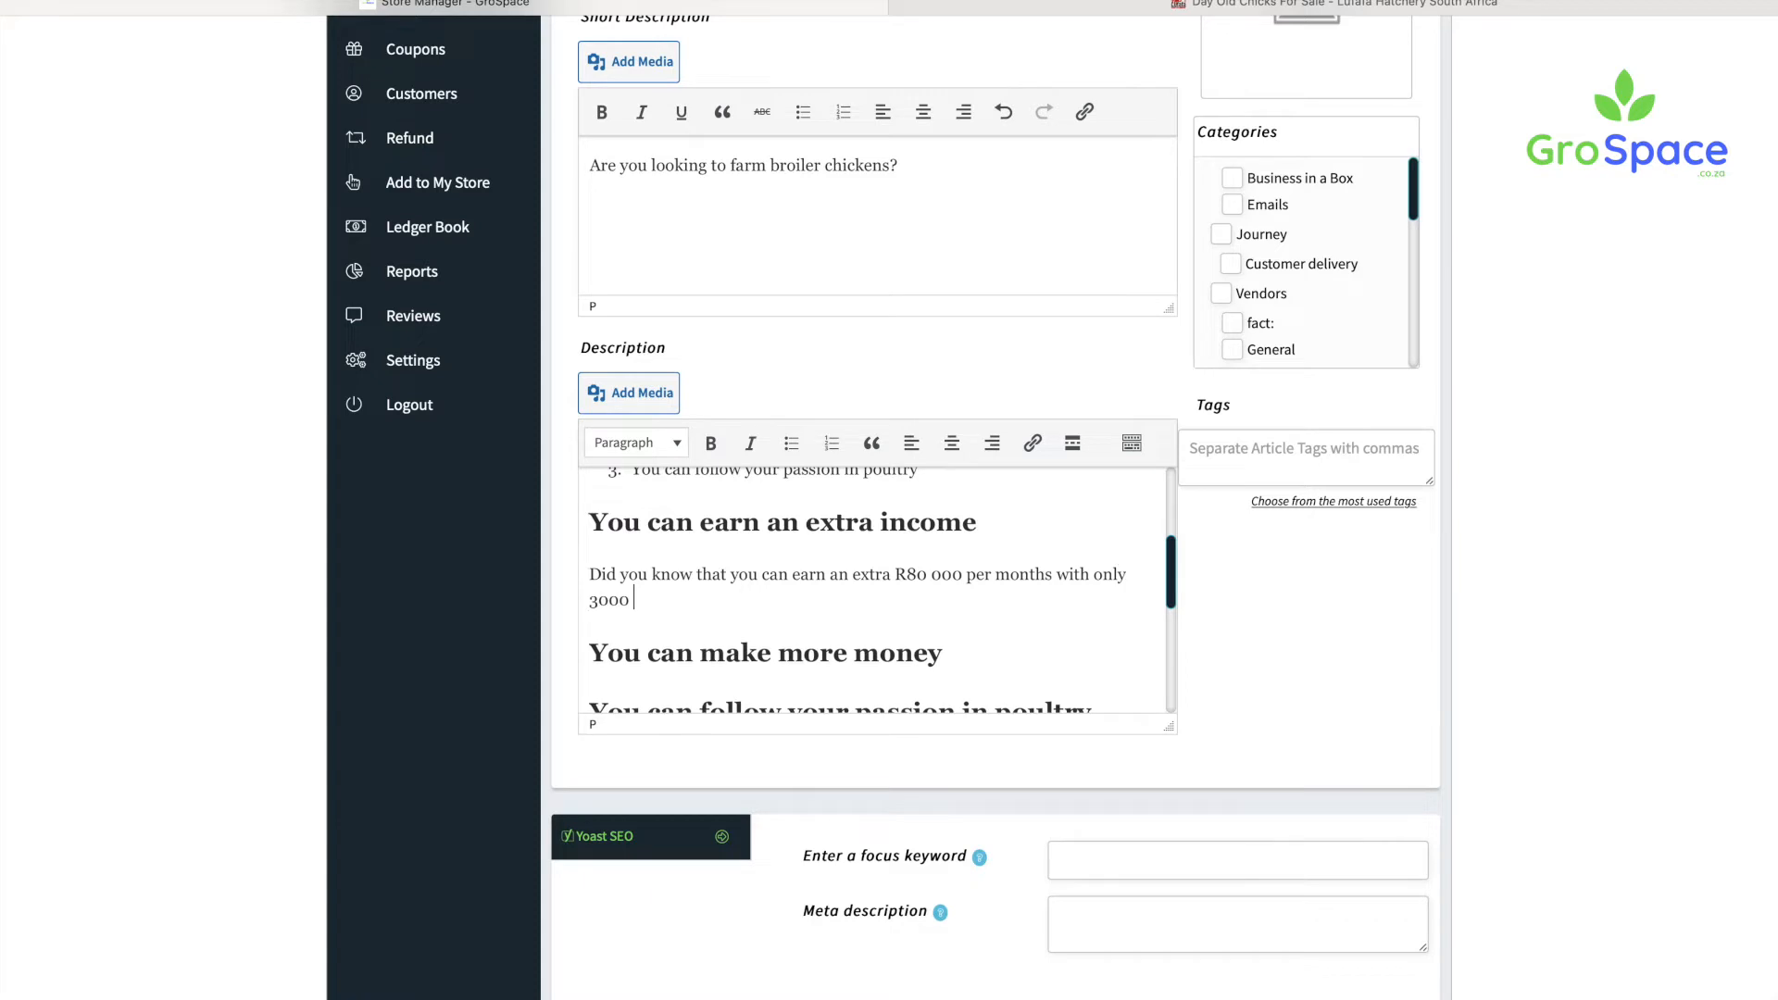
pyautogui.write('broiler chikens')
pyautogui.press('BackSpace')
pyautogui.press('BackSpace')
pyautogui.press('BackSpace')
pyautogui.write('ckens')
# Step: Replace "more money" with "aa stable income" in the "You can make more money" heading
pyautogui.scroll(-1, 815, 602)
pyautogui.click(979, 607)
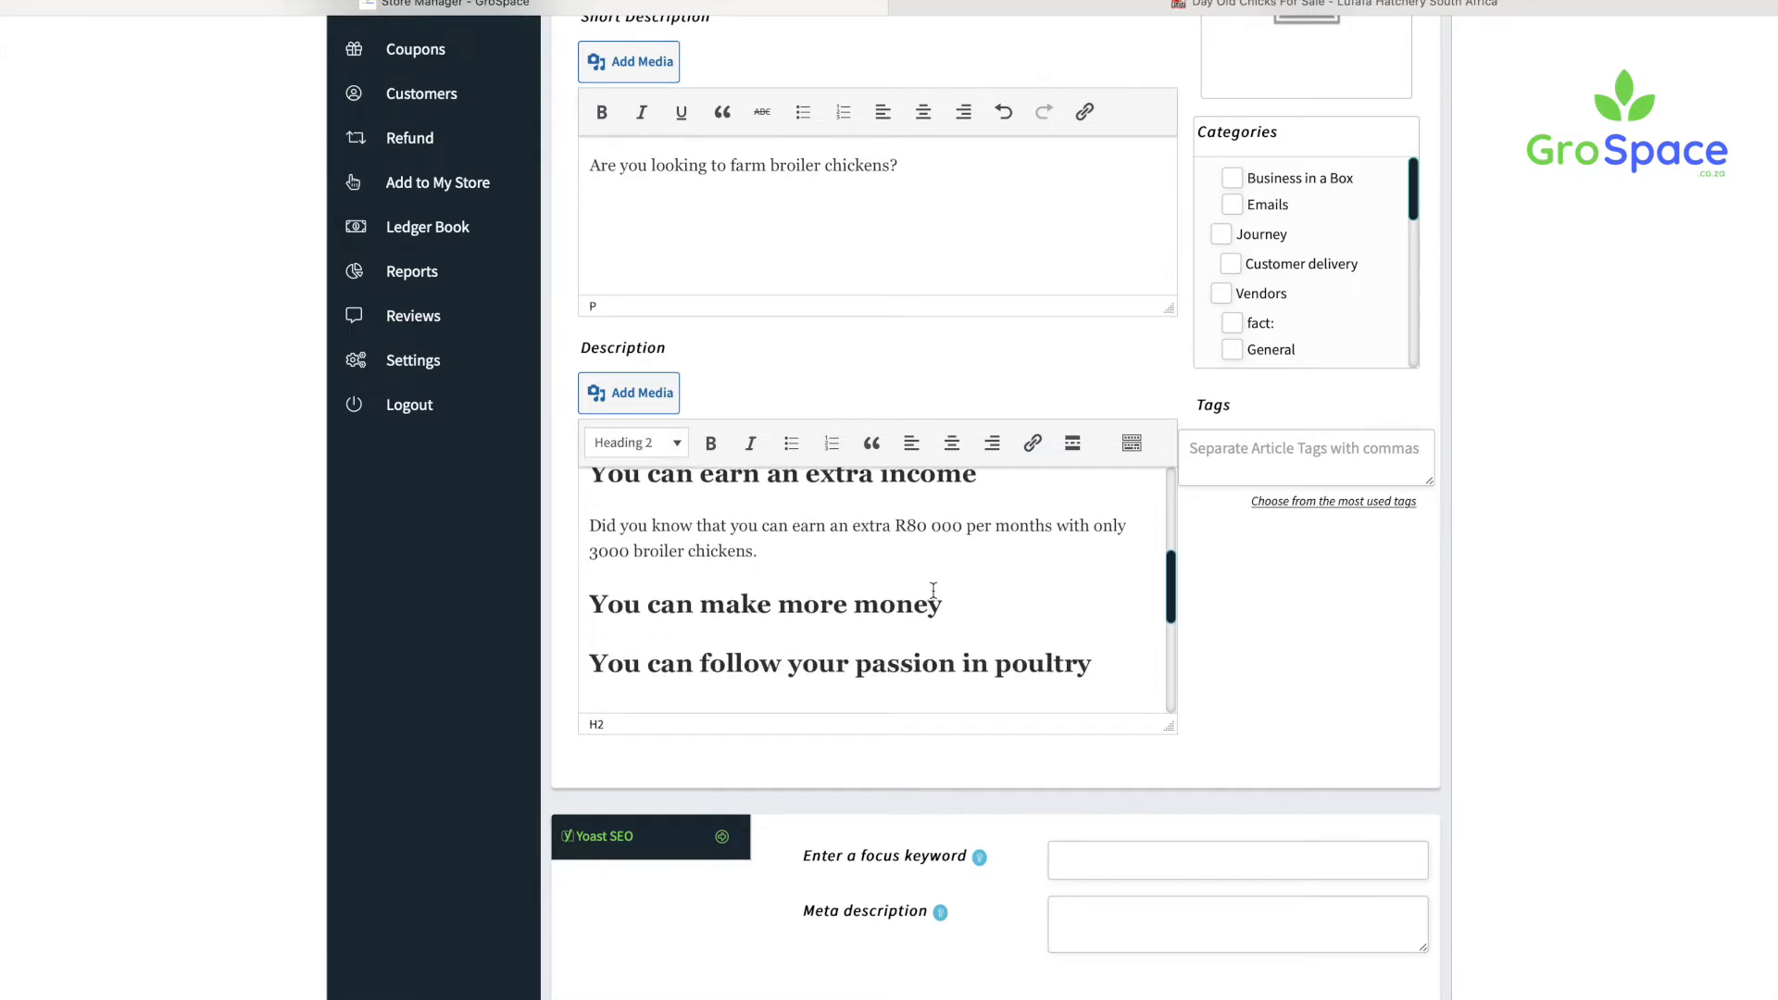
pyautogui.scroll(1, 959, 556)
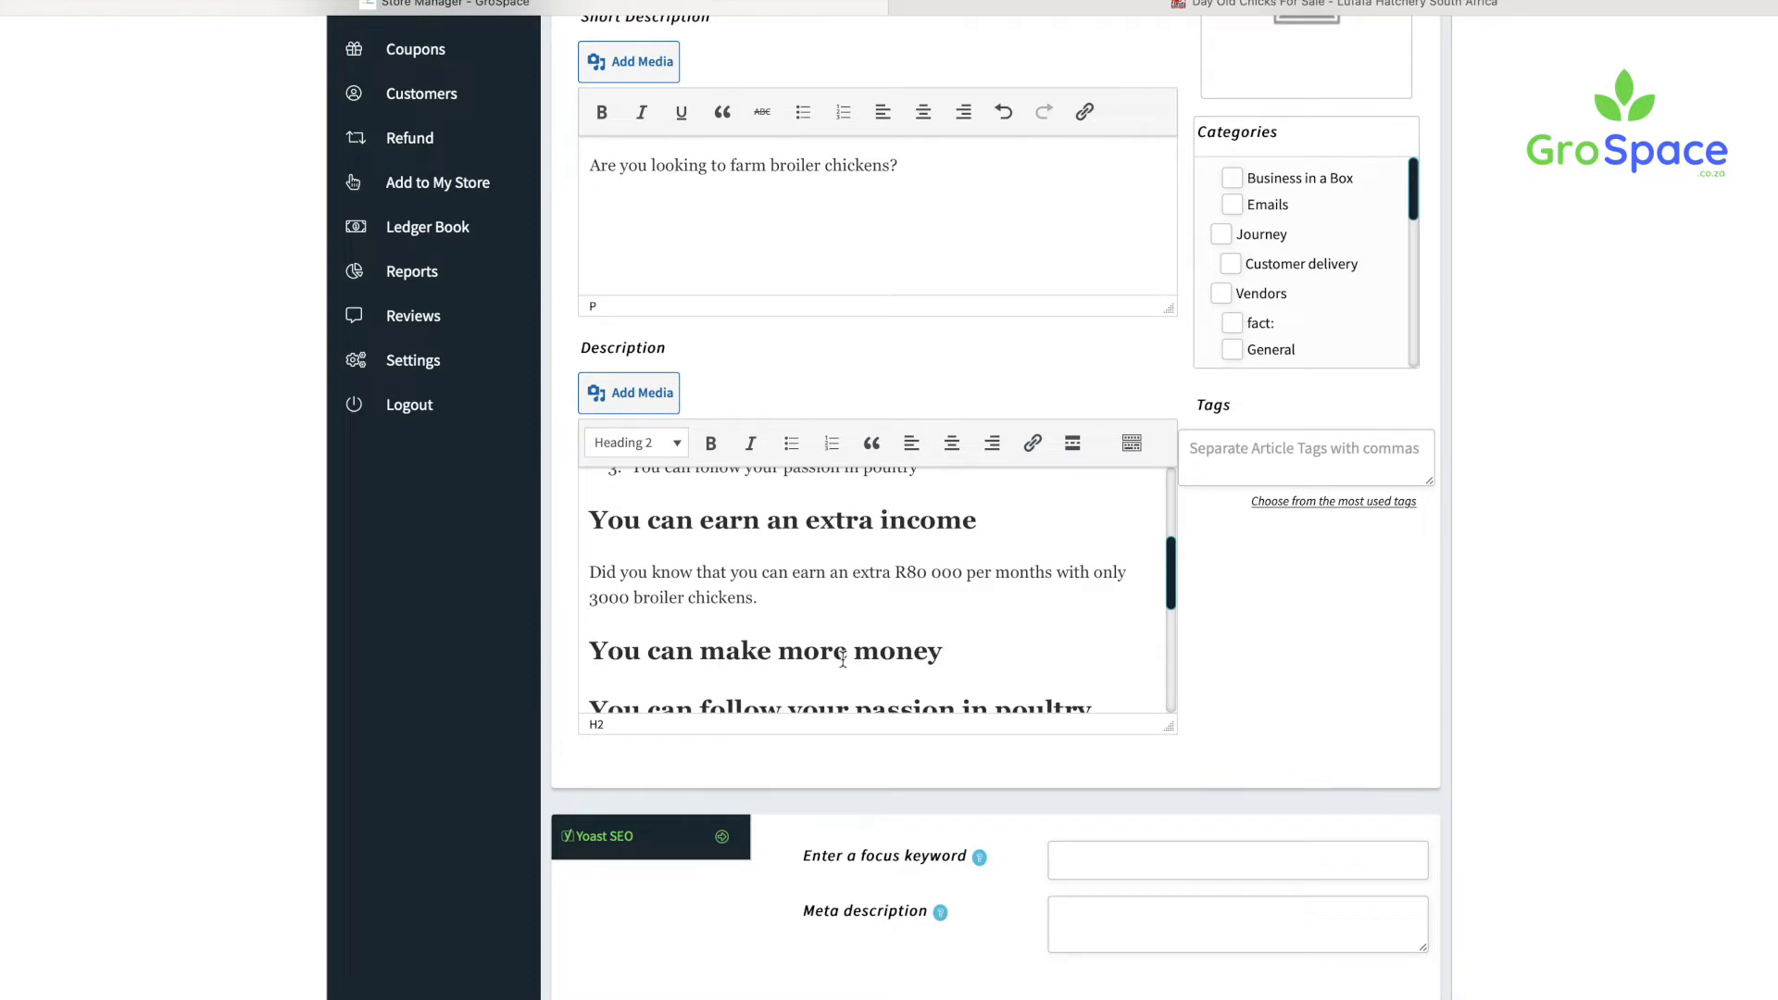
pyautogui.doubleClick(807, 651)
pyautogui.write('aa stable')
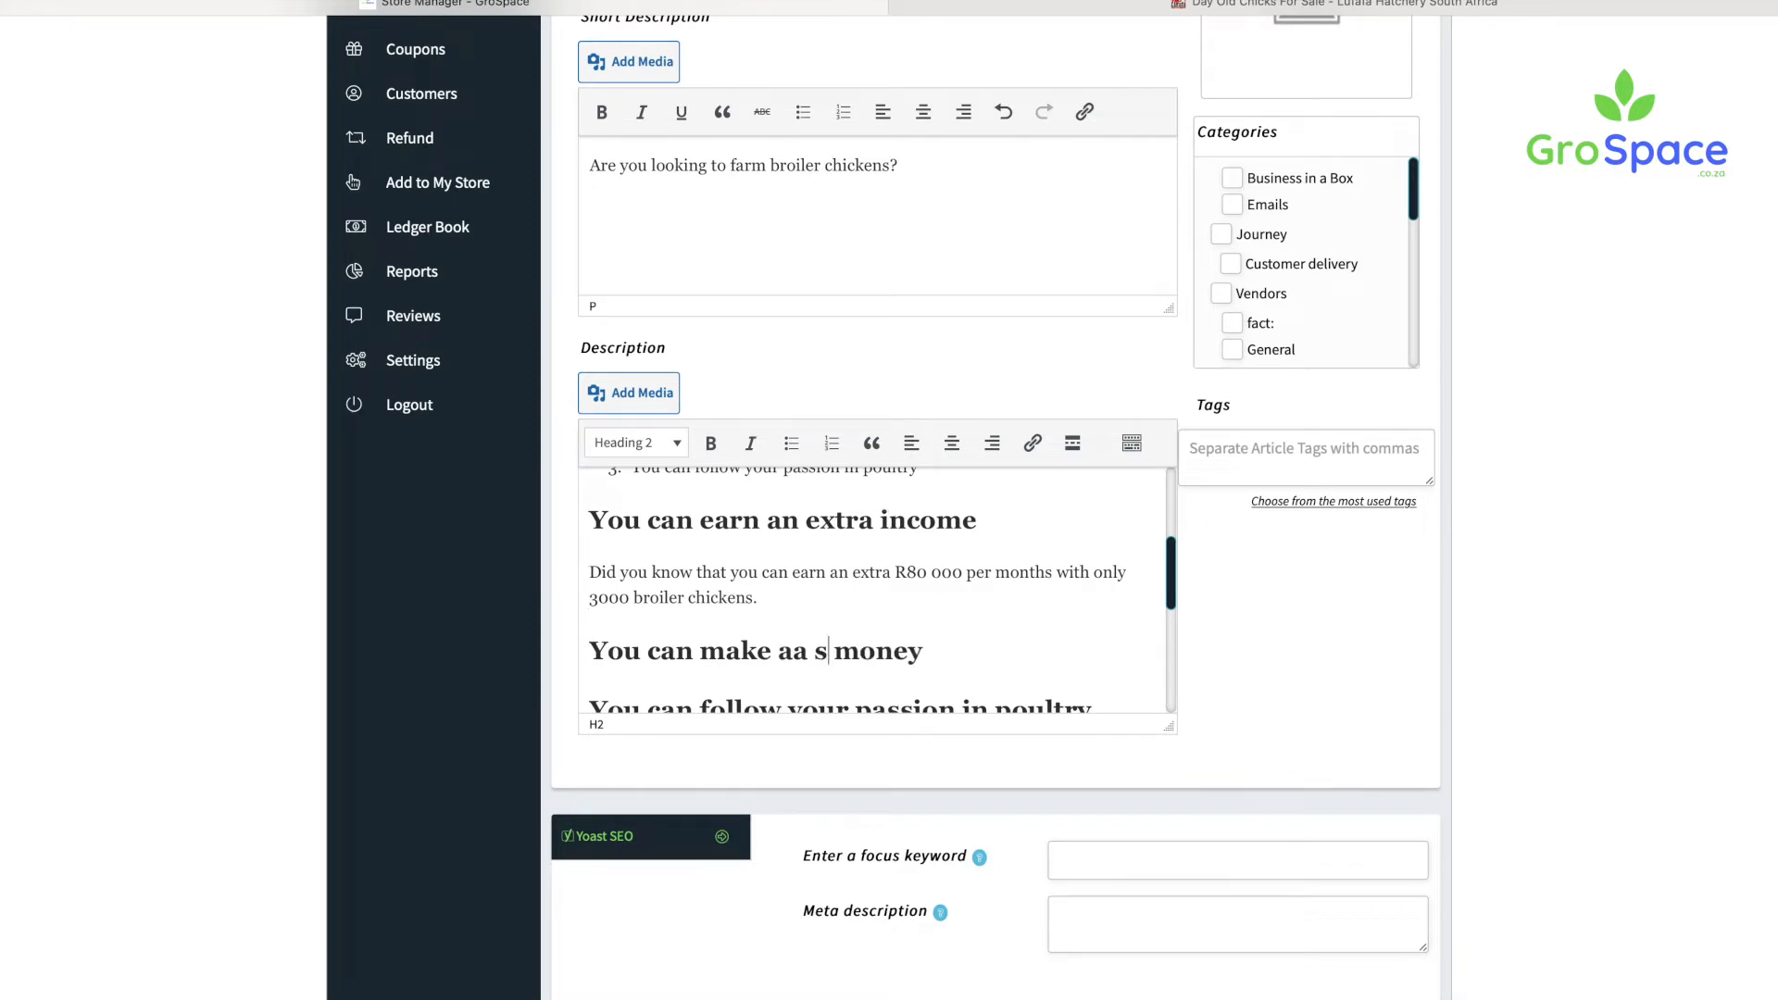
pyautogui.write('income')
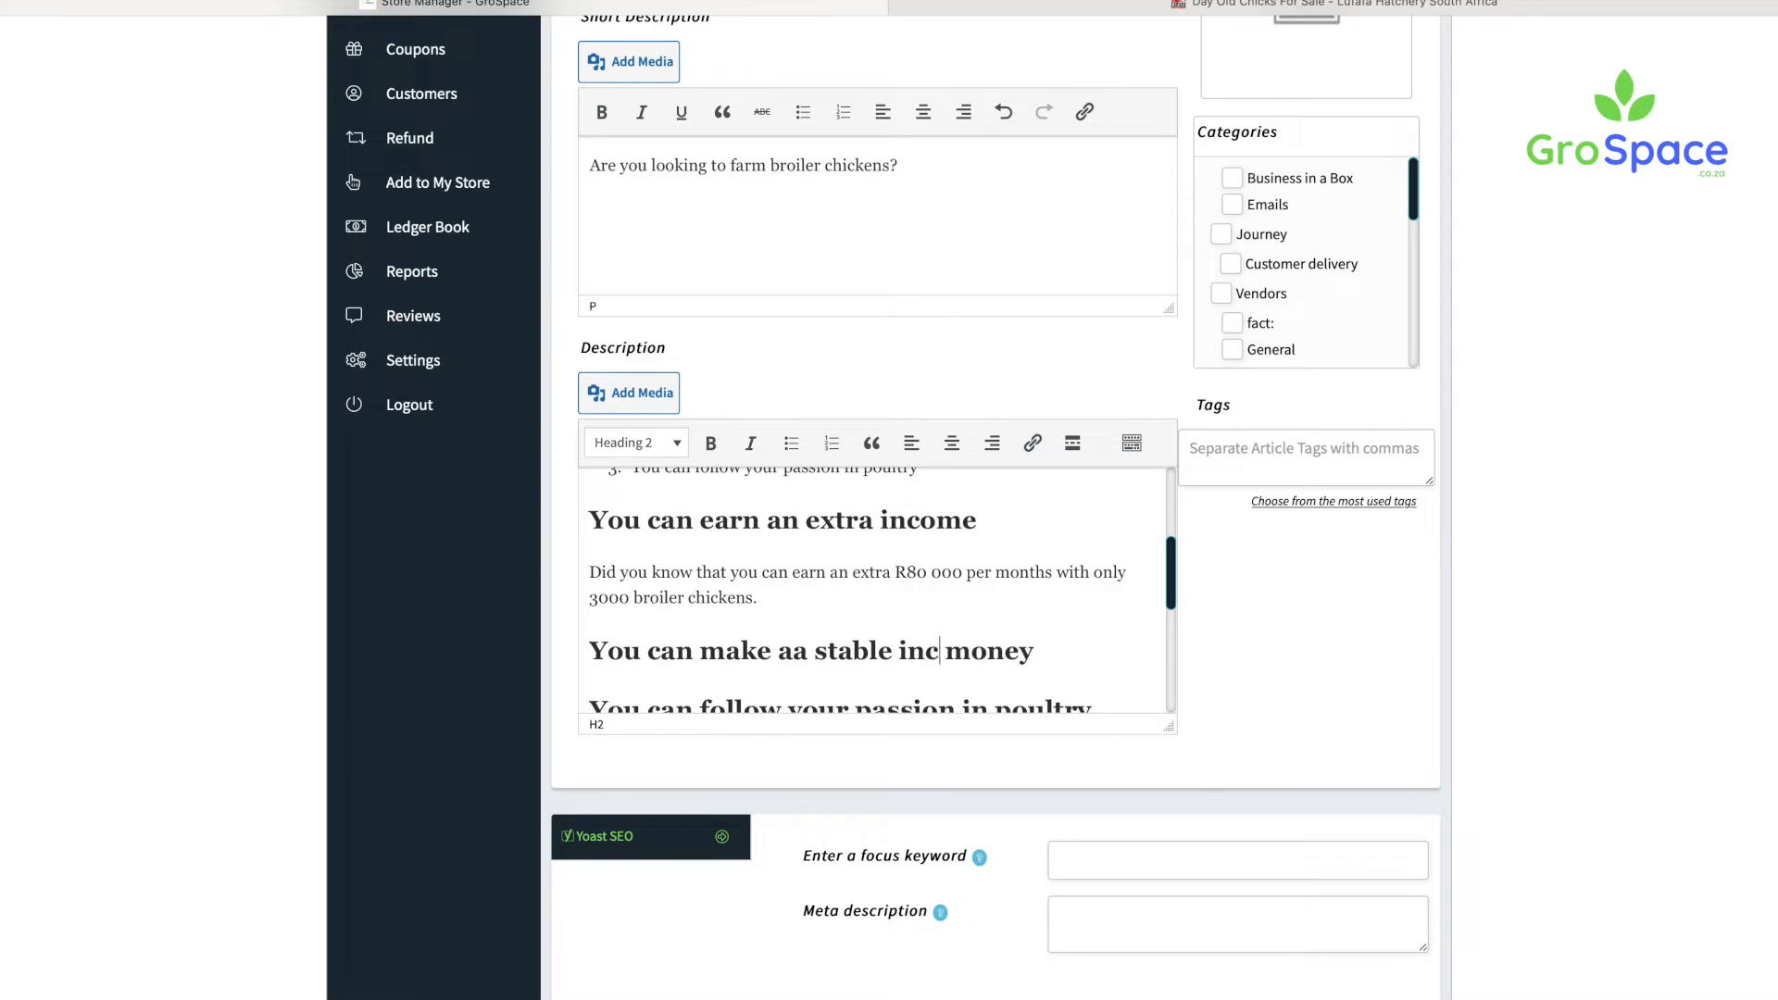
pyautogui.doubleClick(1038, 655)
pyautogui.press('BackSpace')
# Step: Reword the second item of the numbered list as "You can make a stable income"
pyautogui.scroll(3, 1005, 631)
pyautogui.doubleClick(756, 576)
pyautogui.press('BackSpace')
pyautogui.write('a stable money')
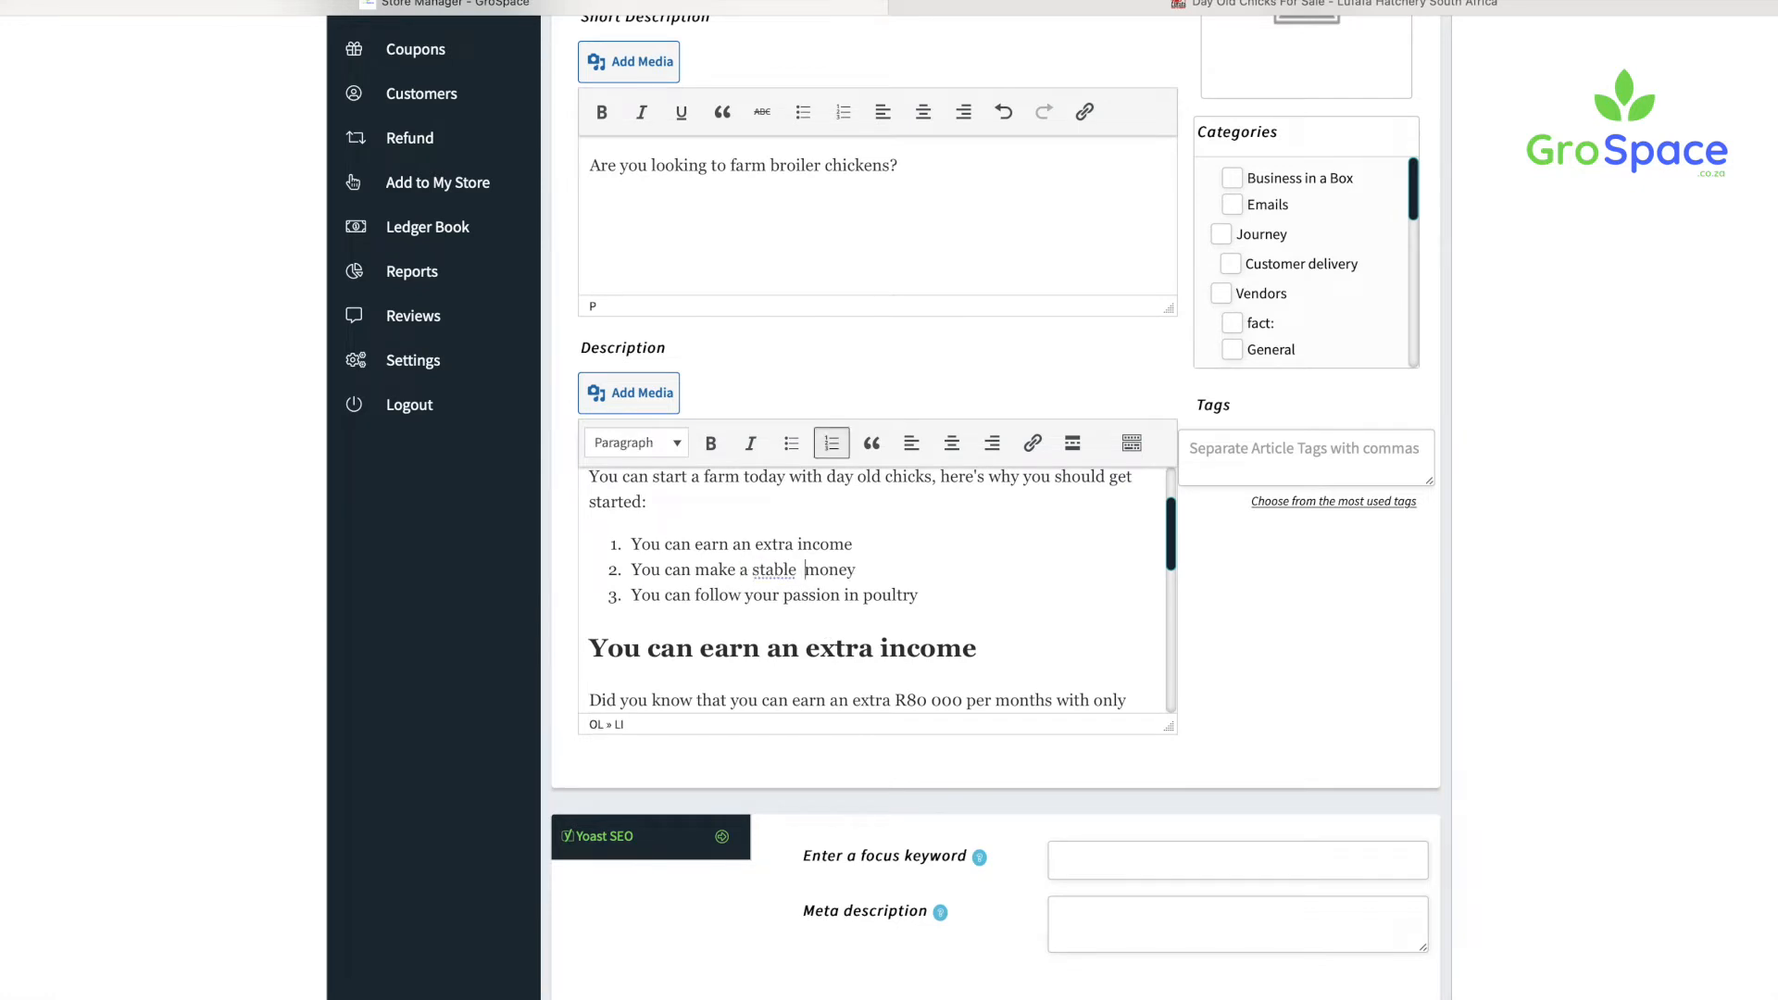
pyautogui.press('Delete')
pyautogui.press('Delete')
pyautogui.press('BackSpace')
pyautogui.press('BackSpace')
pyautogui.write('income')
# Step: Remove the extra "a" from the heading "You can make aa stable income"
pyautogui.scroll(-3, 975, 632)
pyautogui.scroll(-1, 1070, 637)
pyautogui.click(1100, 582)
pyautogui.click(794, 518)
pyautogui.press('BackSpace')
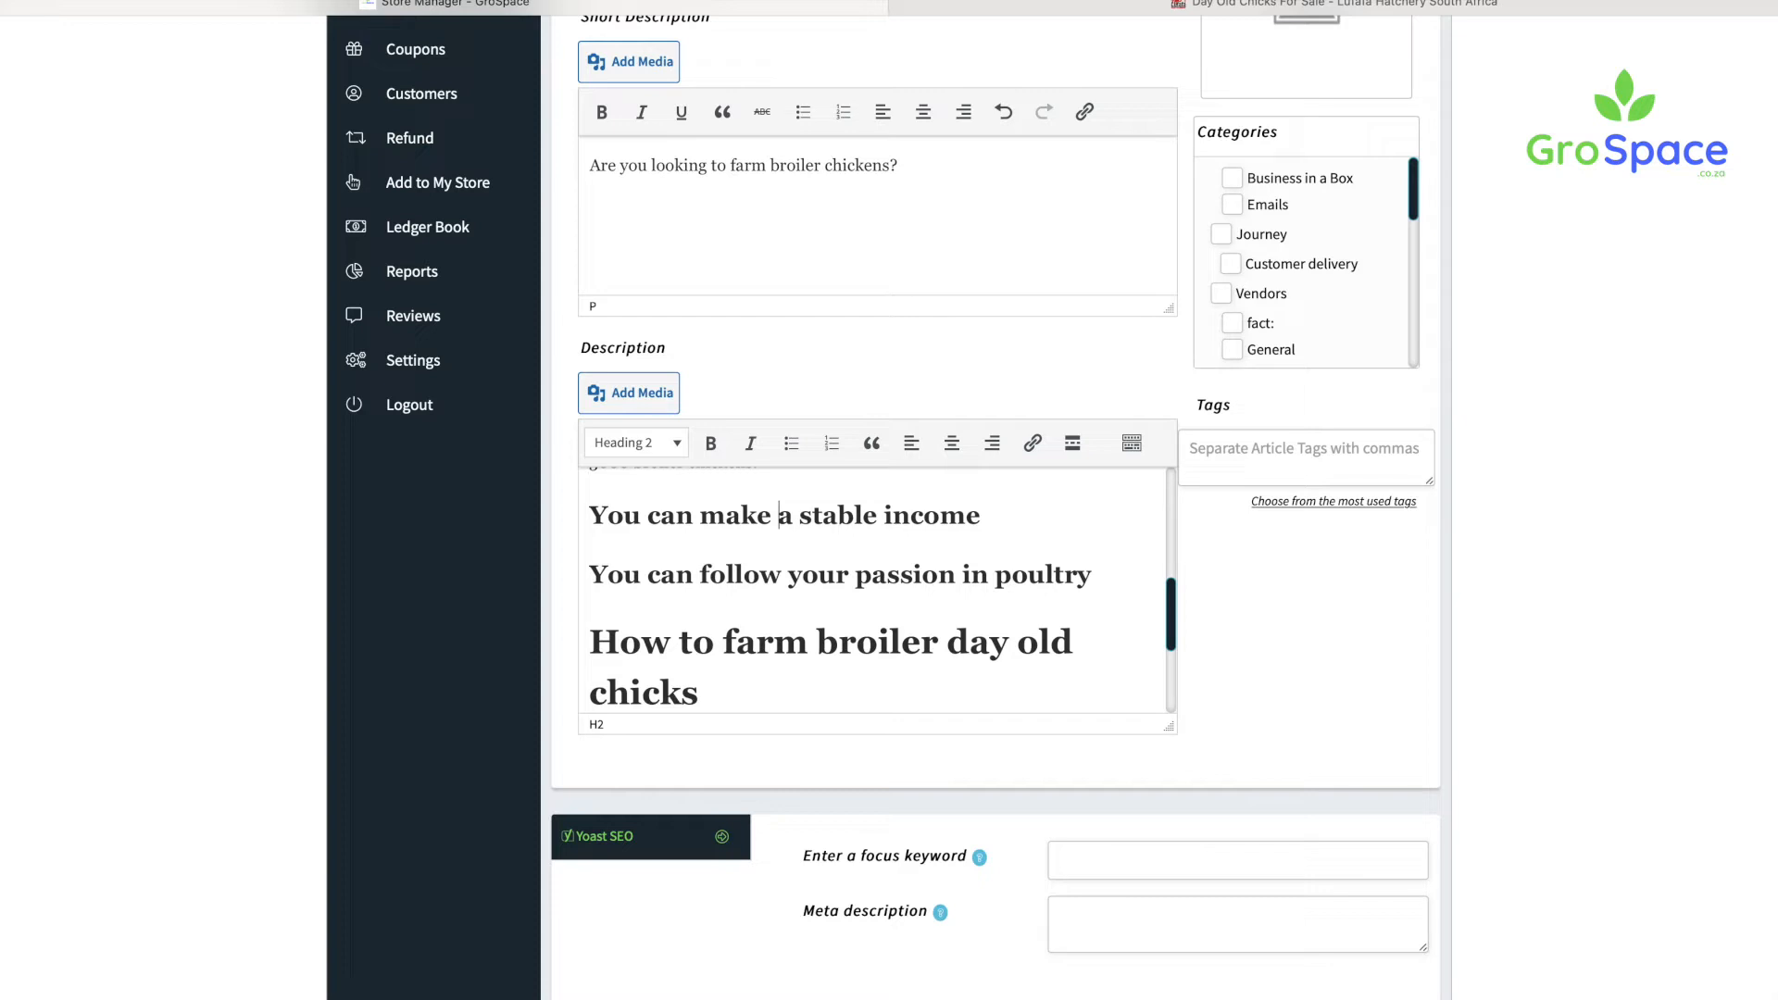
# Step: Add the question "are you passionate about poultry?" on a new line below the "You can follow your passion in poultry" heading
pyautogui.click(1095, 574)
pyautogui.press('Return')
pyautogui.write('are you passion')
pyautogui.write('ate about poultry')
pyautogui.write(' the')
pyautogui.press('BackSpace')
pyautogui.press('BackSpace')
pyautogui.press('BackSpace')
pyautogui.press('BackSpace')
pyautogui.write('? ')
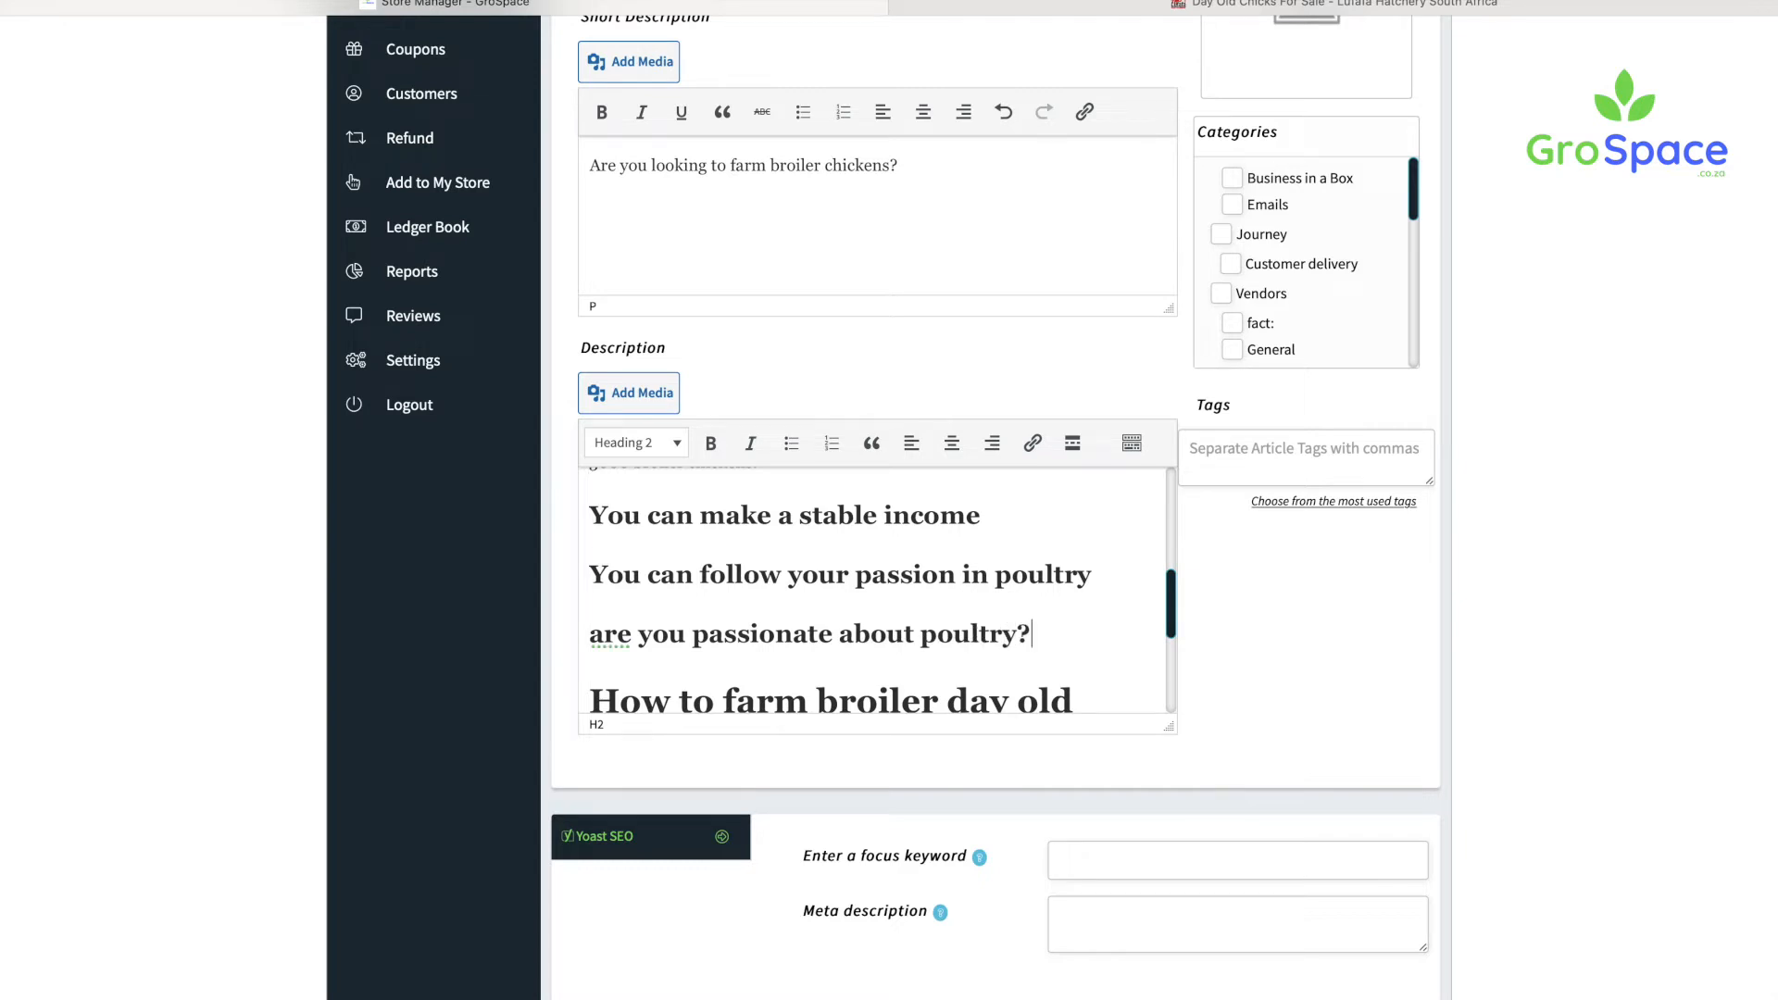
# Step: Continue the line after the question with "If yoou answered yes, then you should consider raising broilers today."
pyautogui.write('If yoou as')
pyautogui.press('BackSpace')
pyautogui.write('nswered')
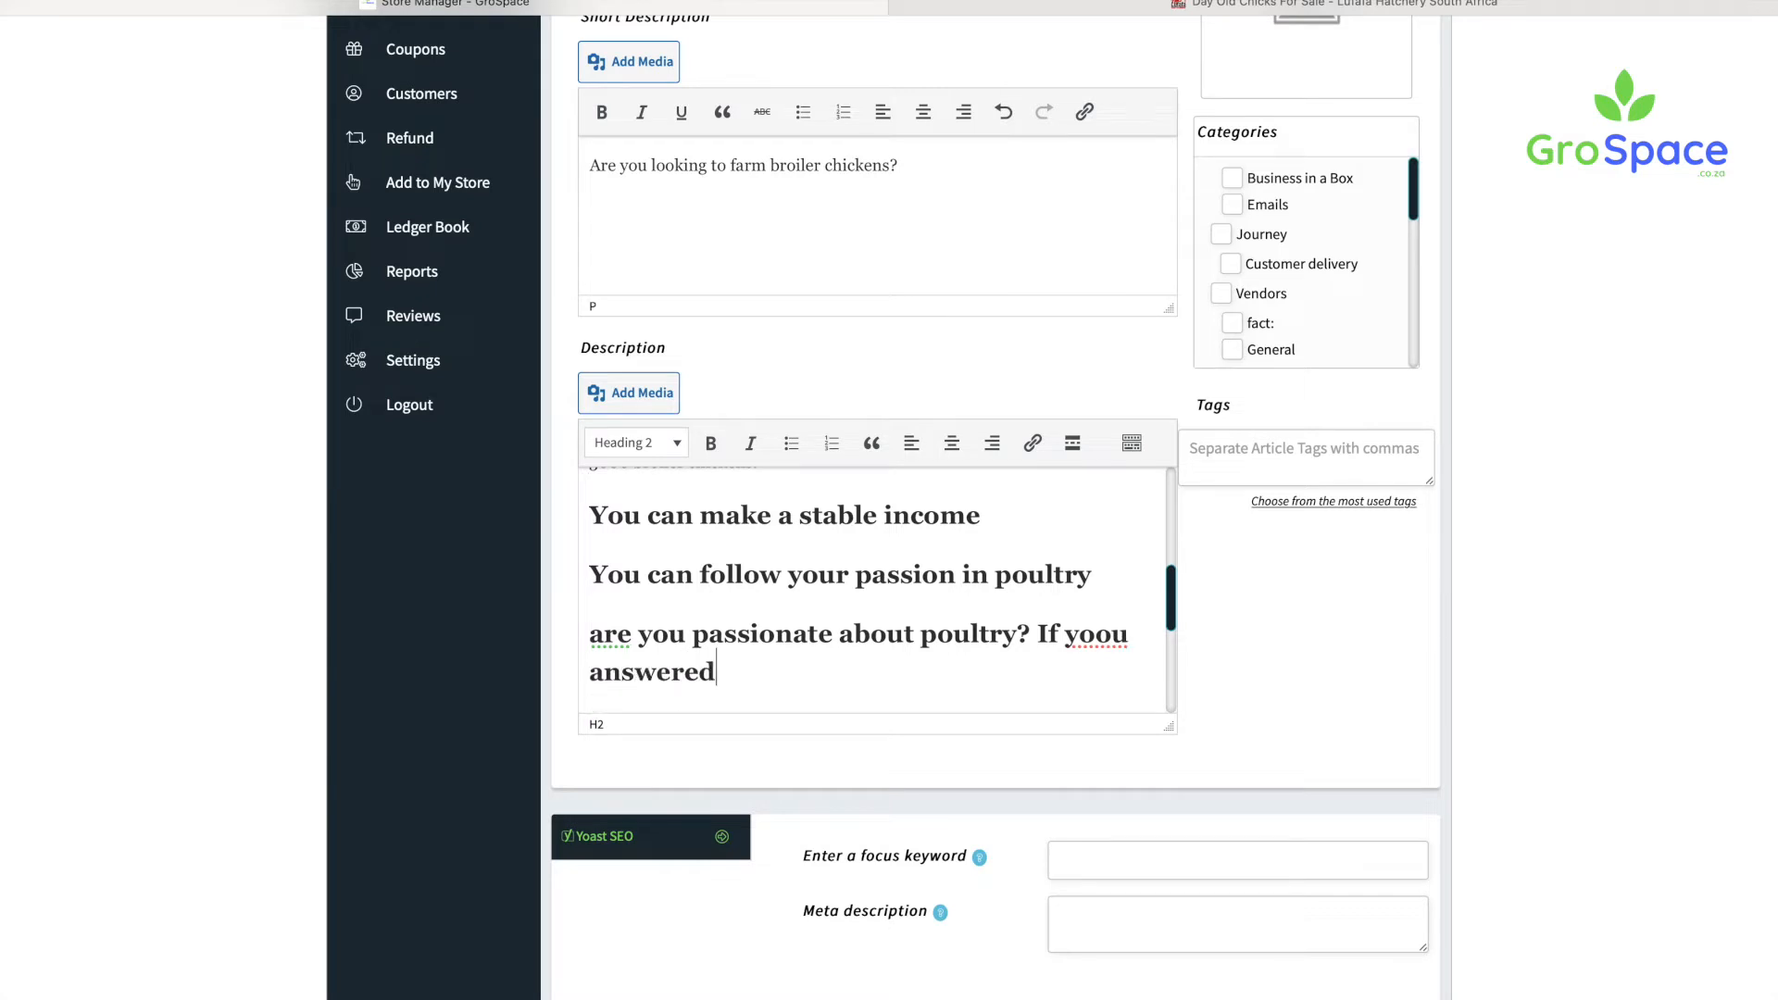
pyautogui.write(' yes, then you should ')
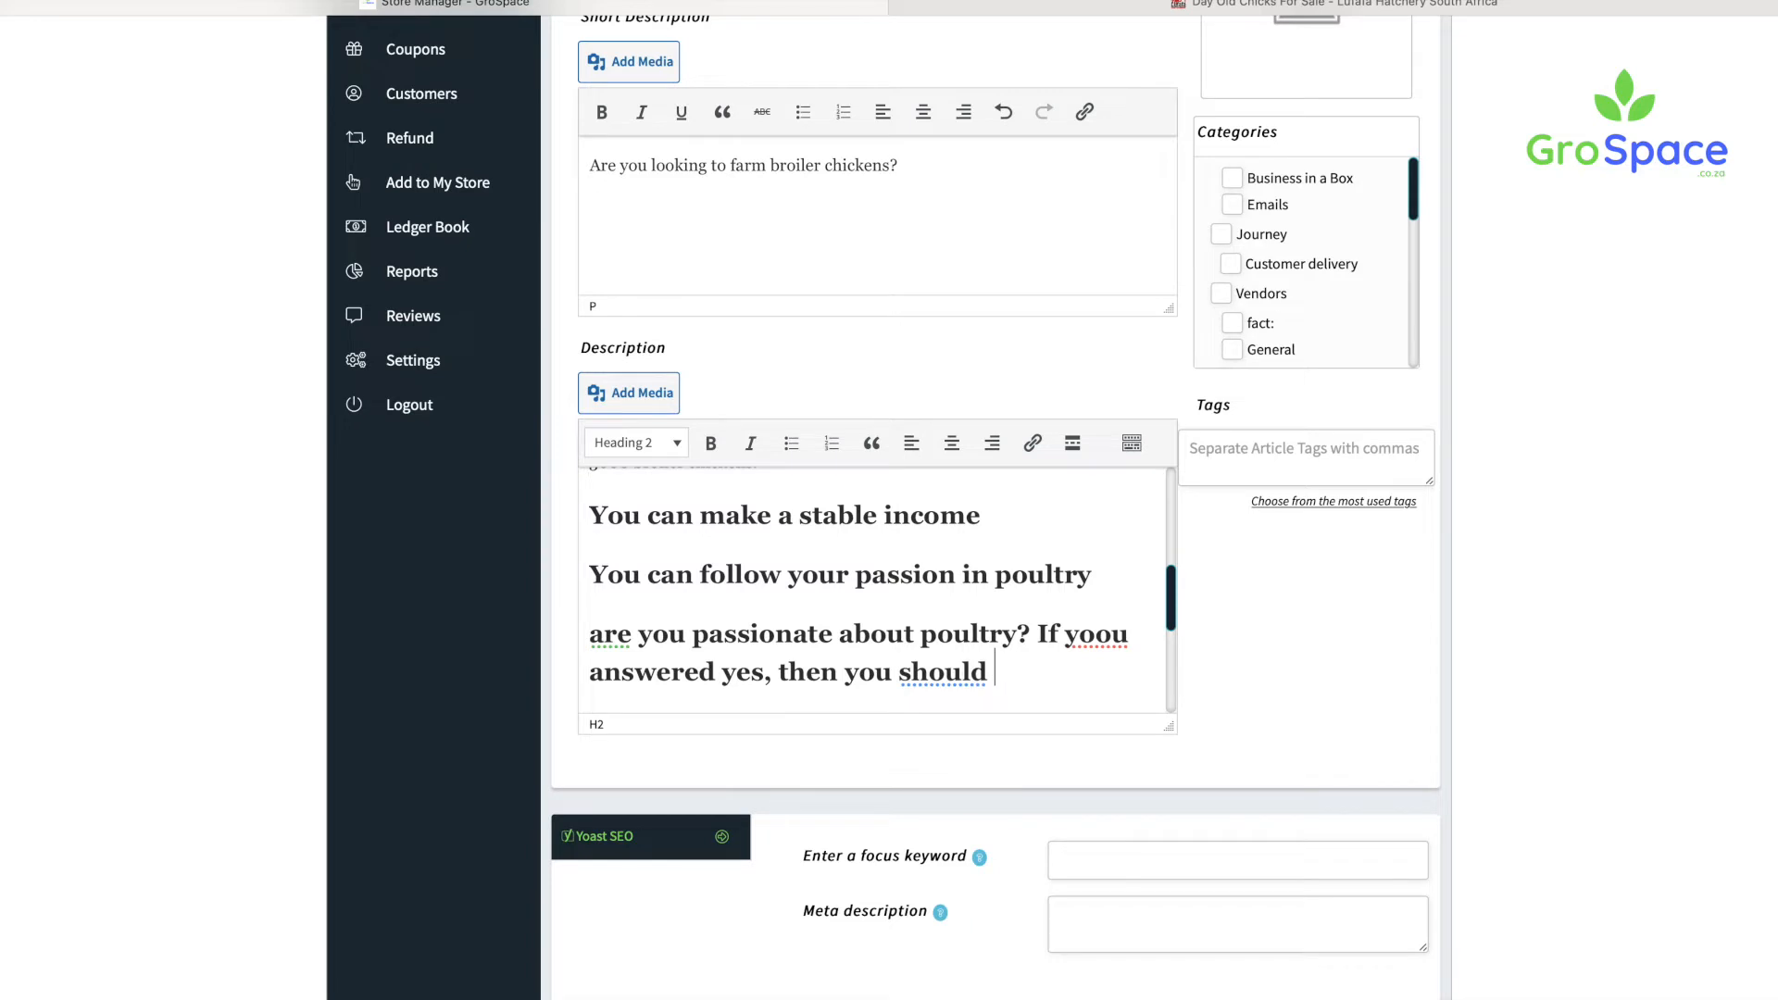
pyautogui.write('consider rais')
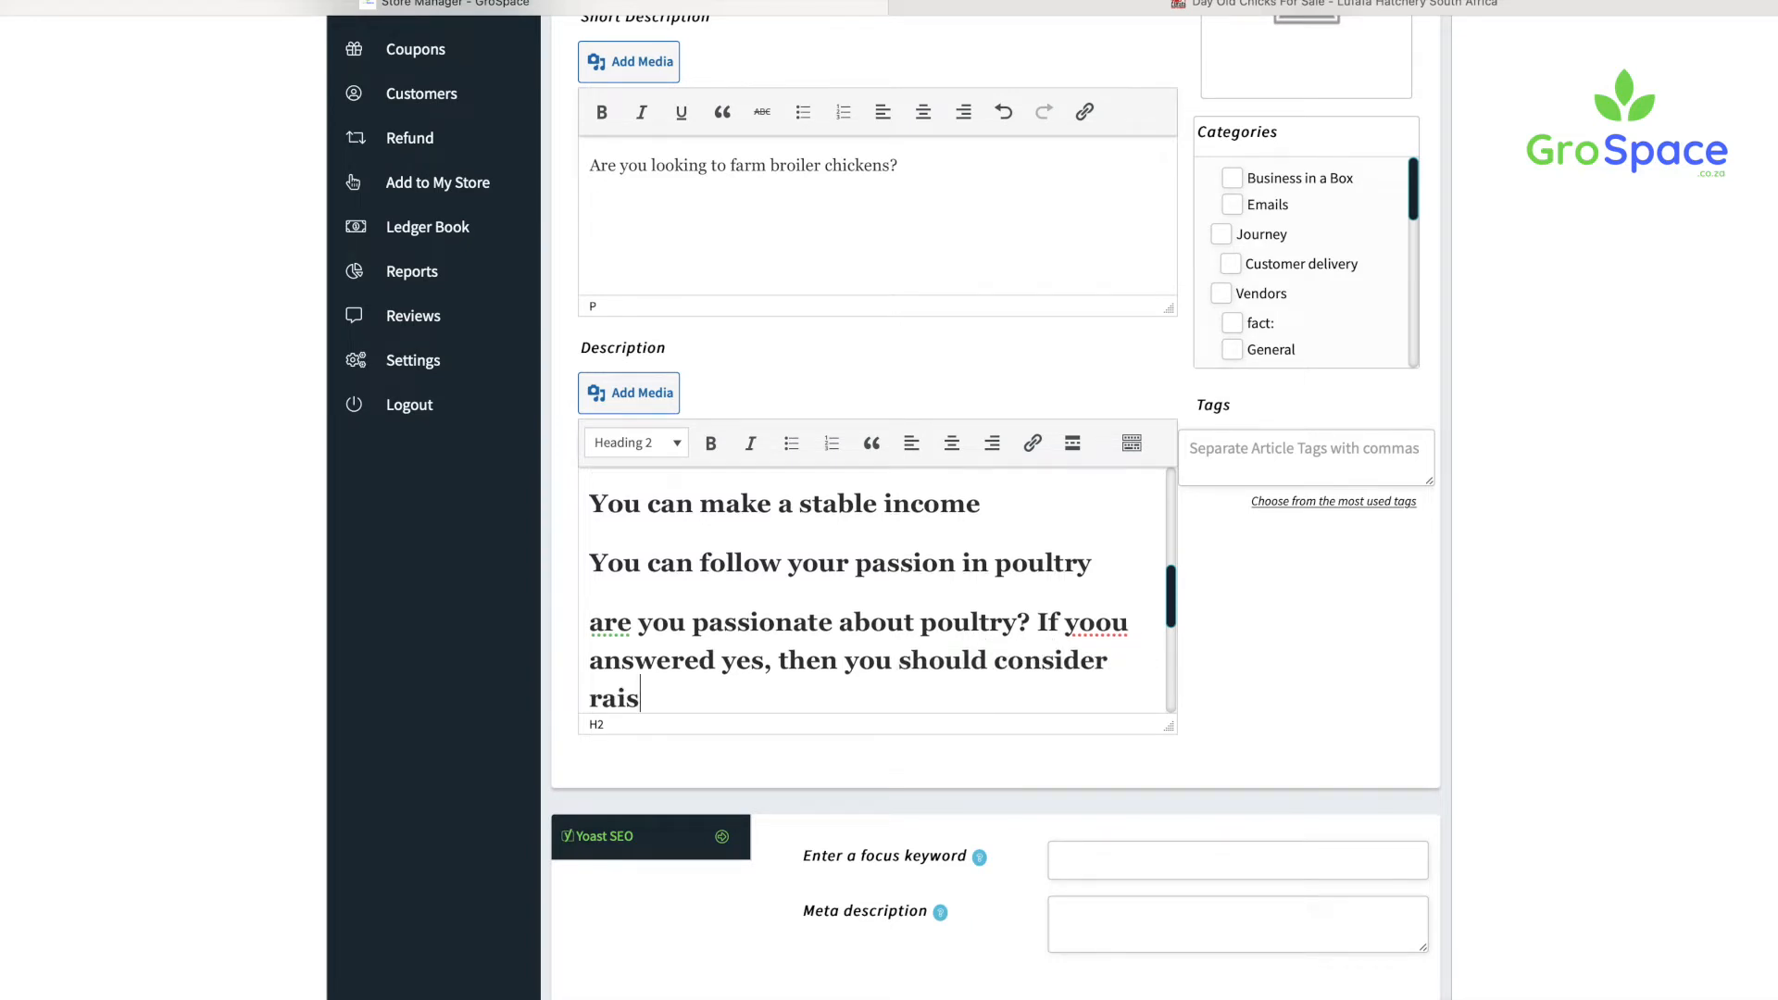
pyautogui.write('ing broilers ')
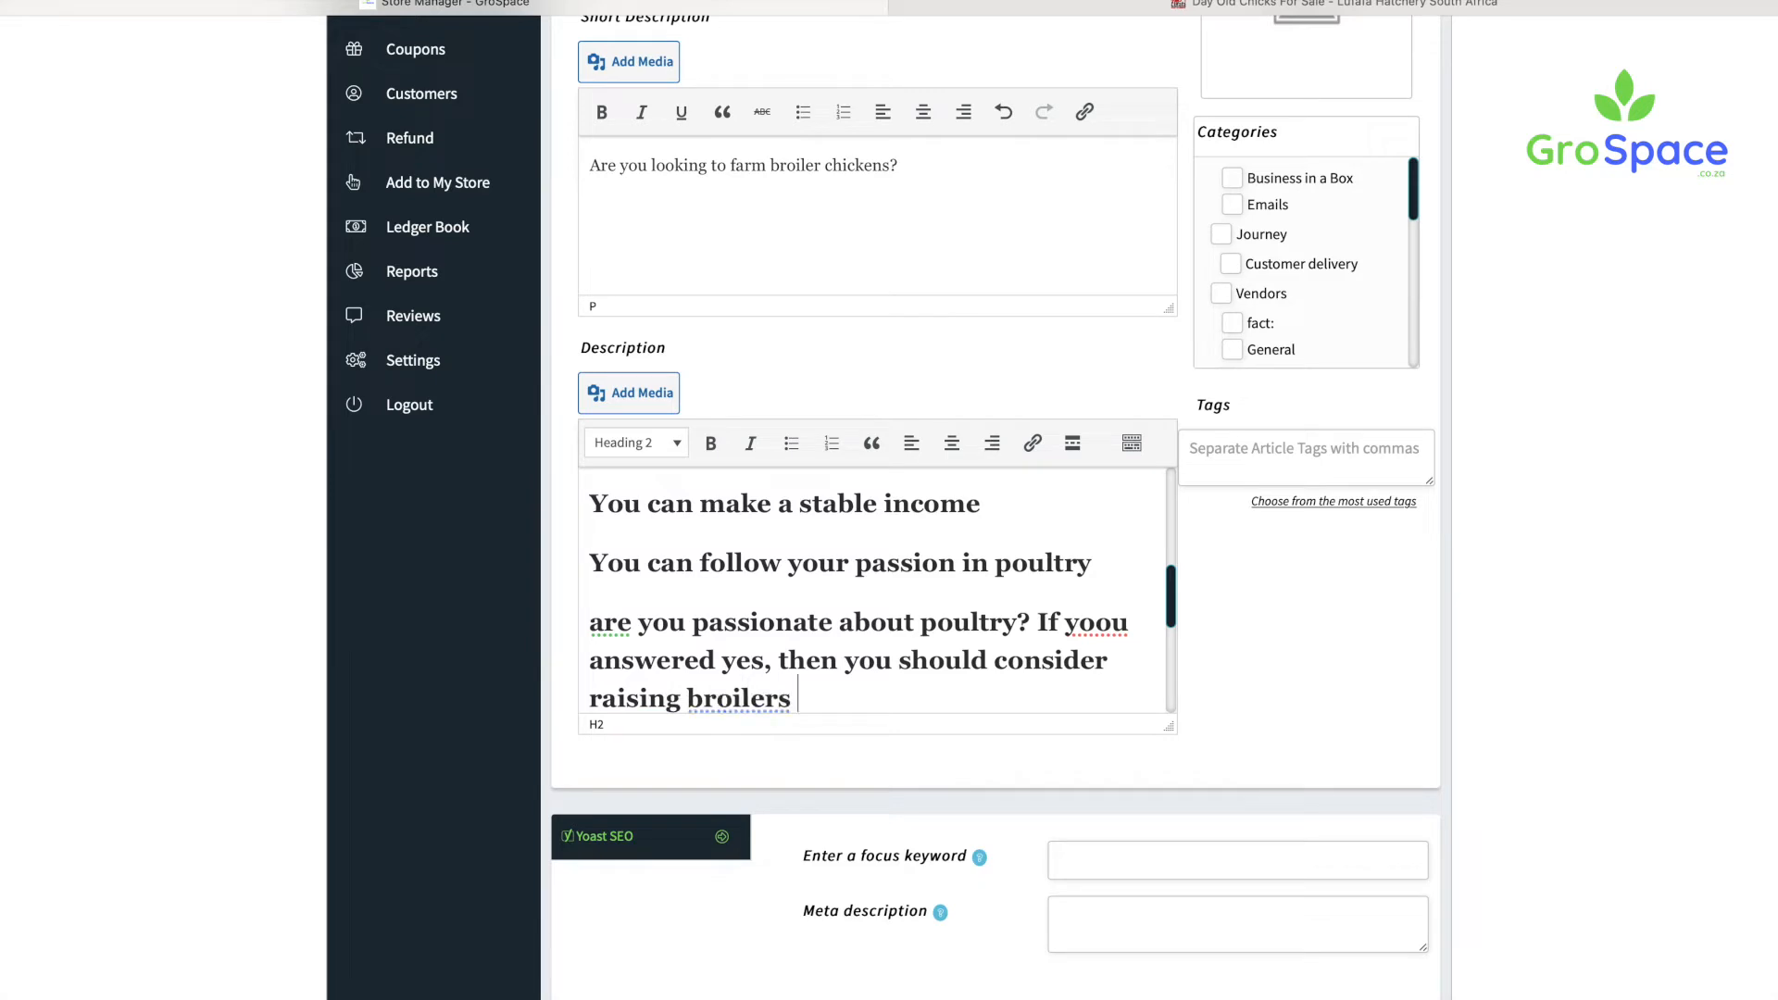
pyautogui.write('today.')
# Step: Format the whole text starting "are you passionate about poultry?" as Paragraph
pyautogui.keyDown('shift'); pyautogui.click(1037, 617); pyautogui.keyUp('shift')
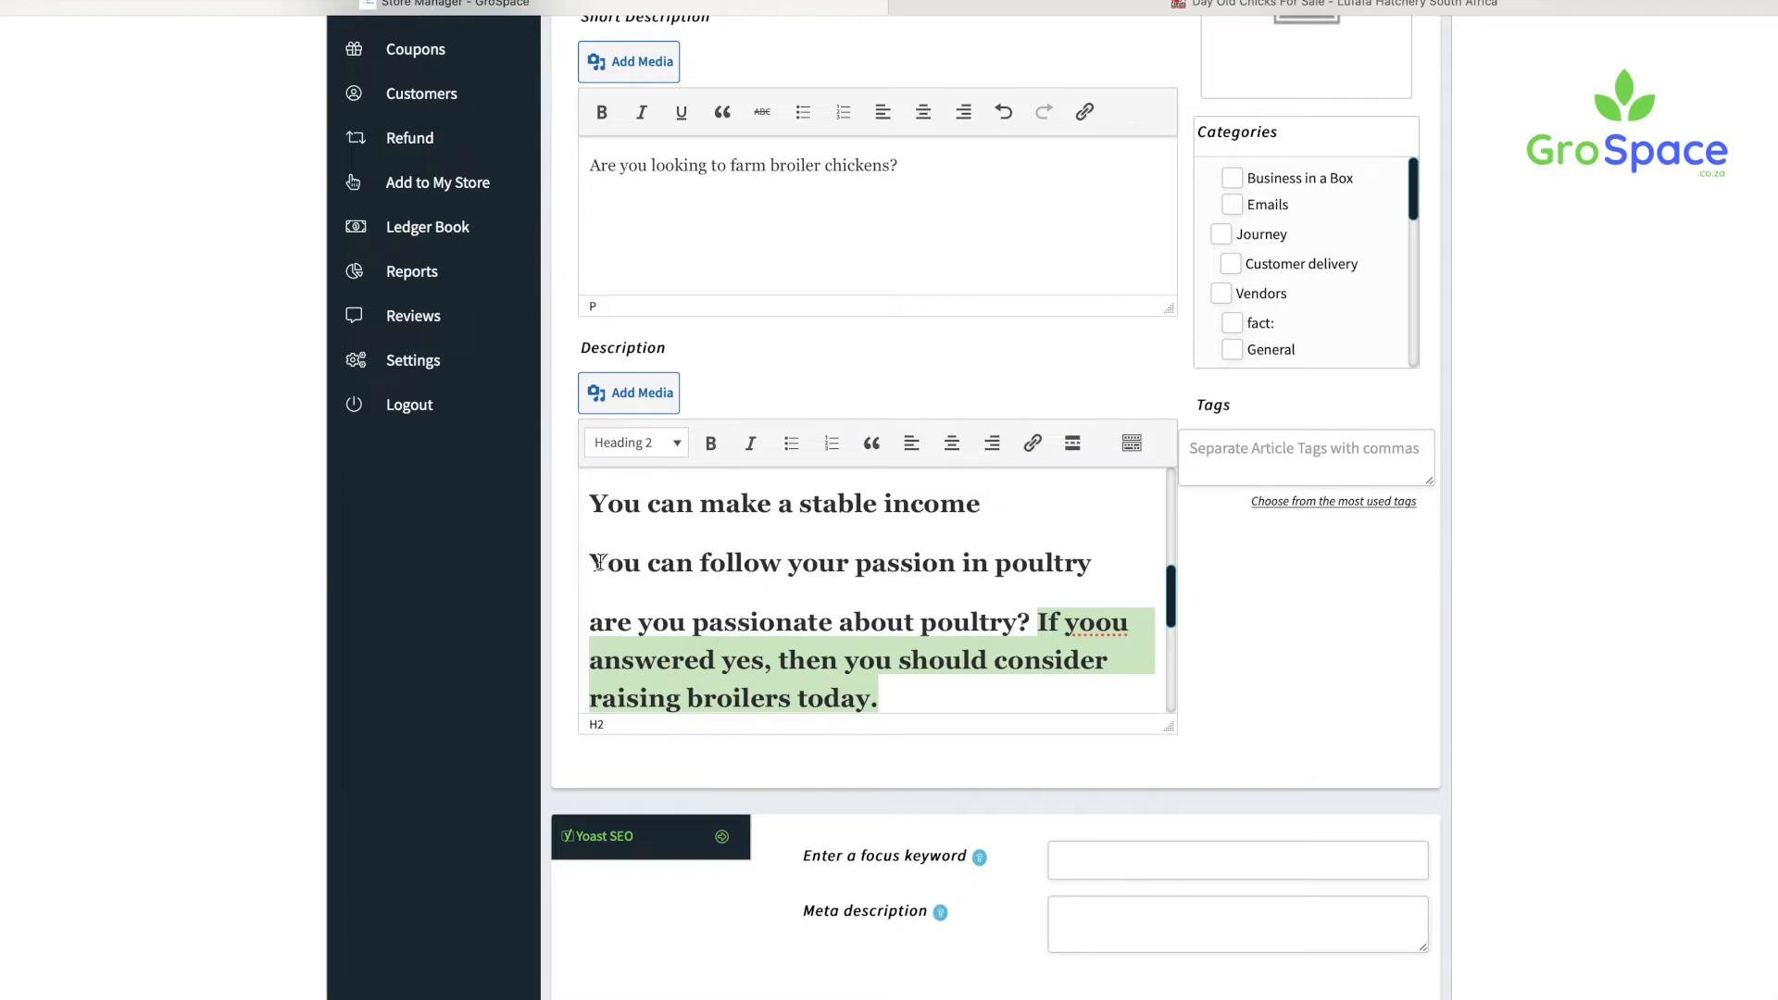
pyautogui.keyDown('shift'); pyautogui.click(592, 625); pyautogui.keyUp('shift')
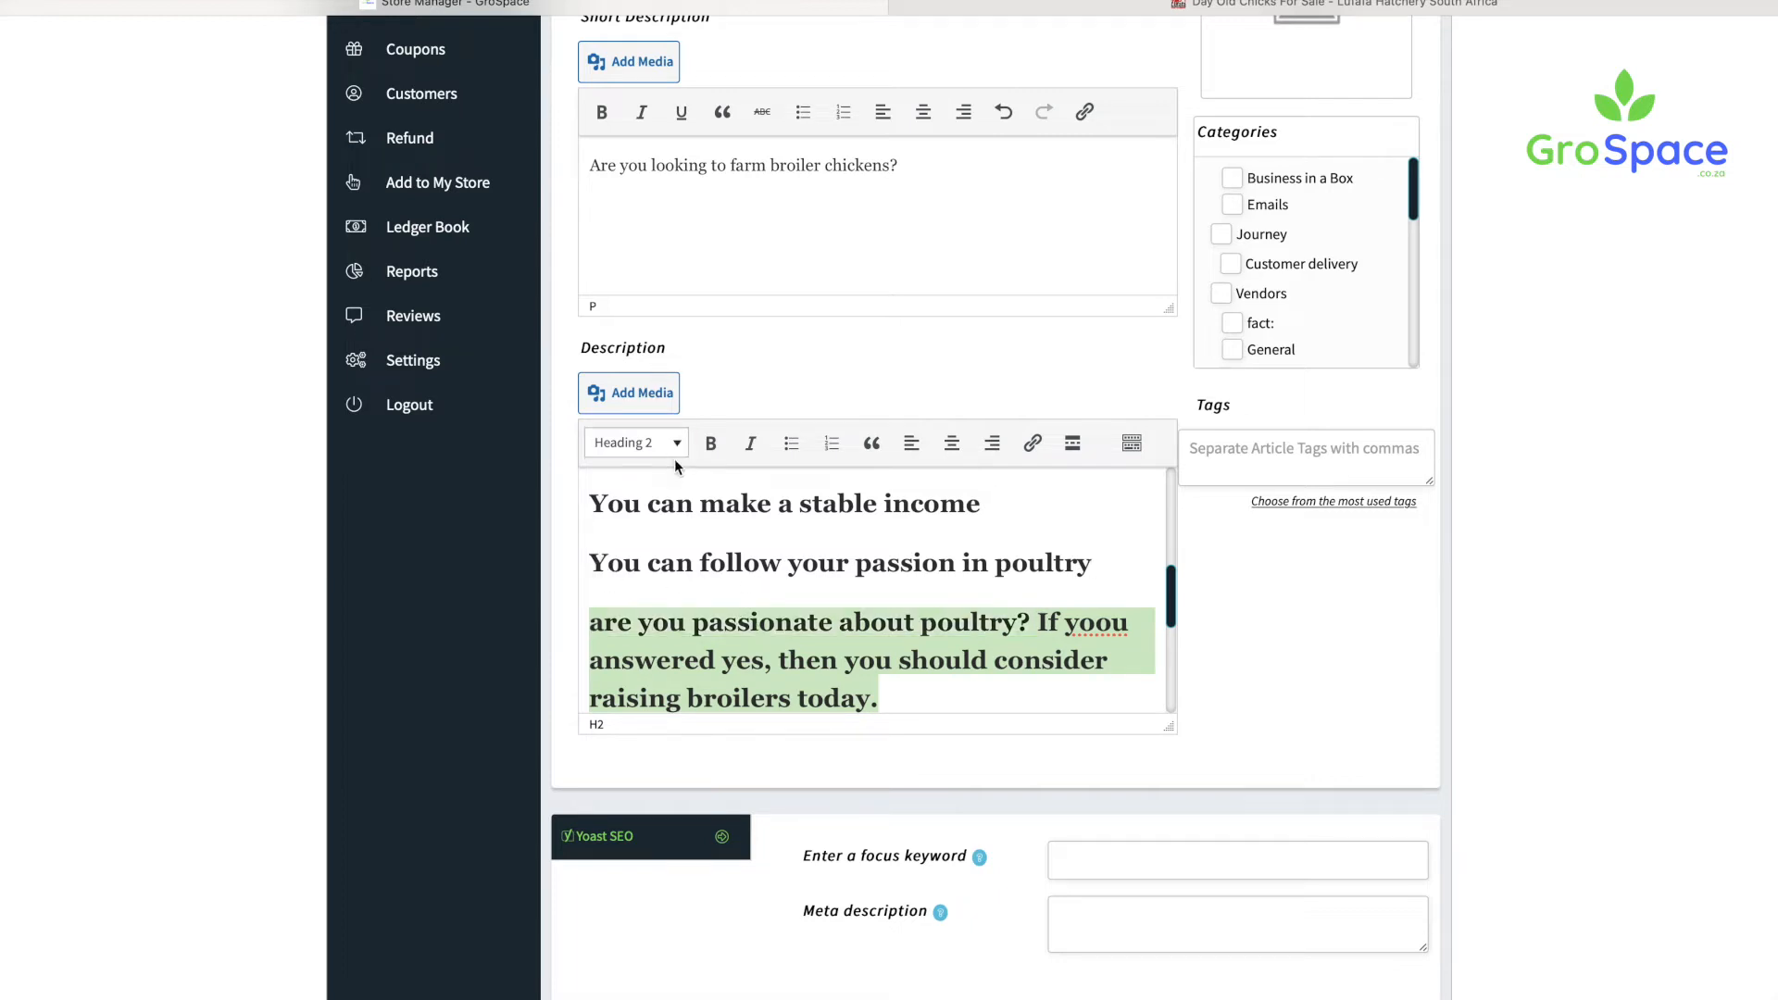
pyautogui.click(637, 442)
pyautogui.click(639, 482)
# Step: Write "Here is how to farm broiler chickens:" under the "How to farm broiler day old chicks" heading and start a new line
pyautogui.scroll(-5, 766, 497)
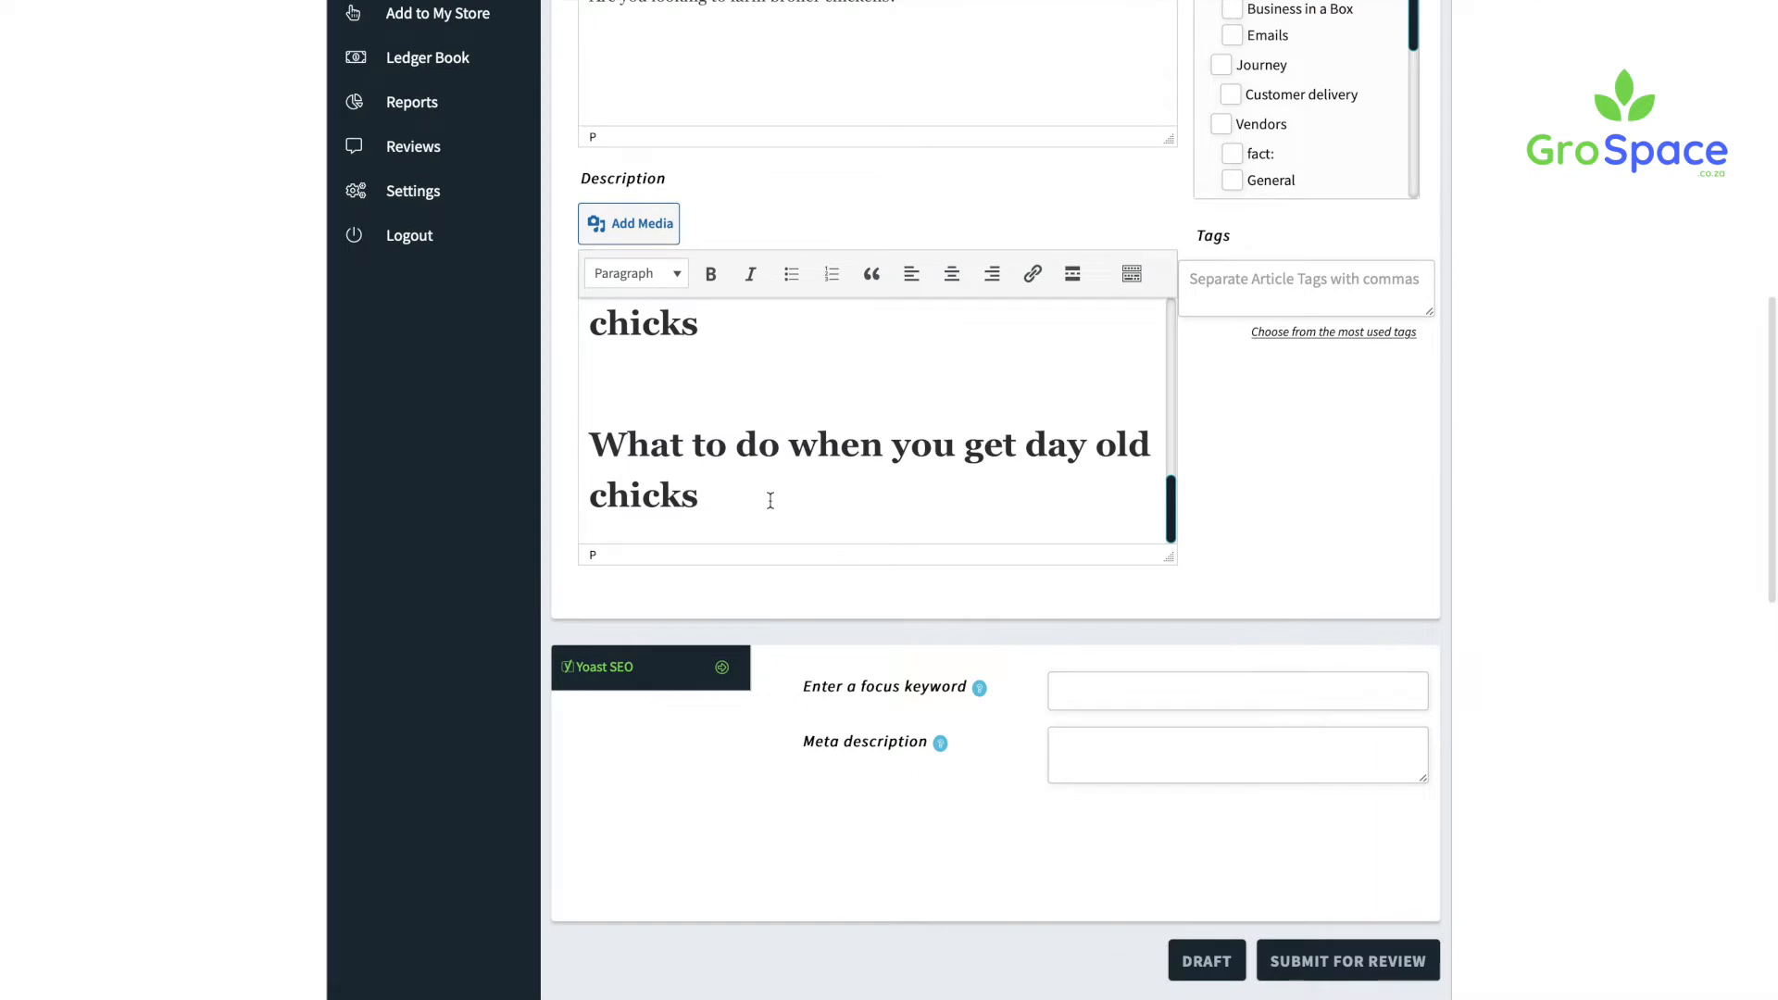
pyautogui.scroll(3, 729, 380)
pyautogui.scroll(-1, 732, 450)
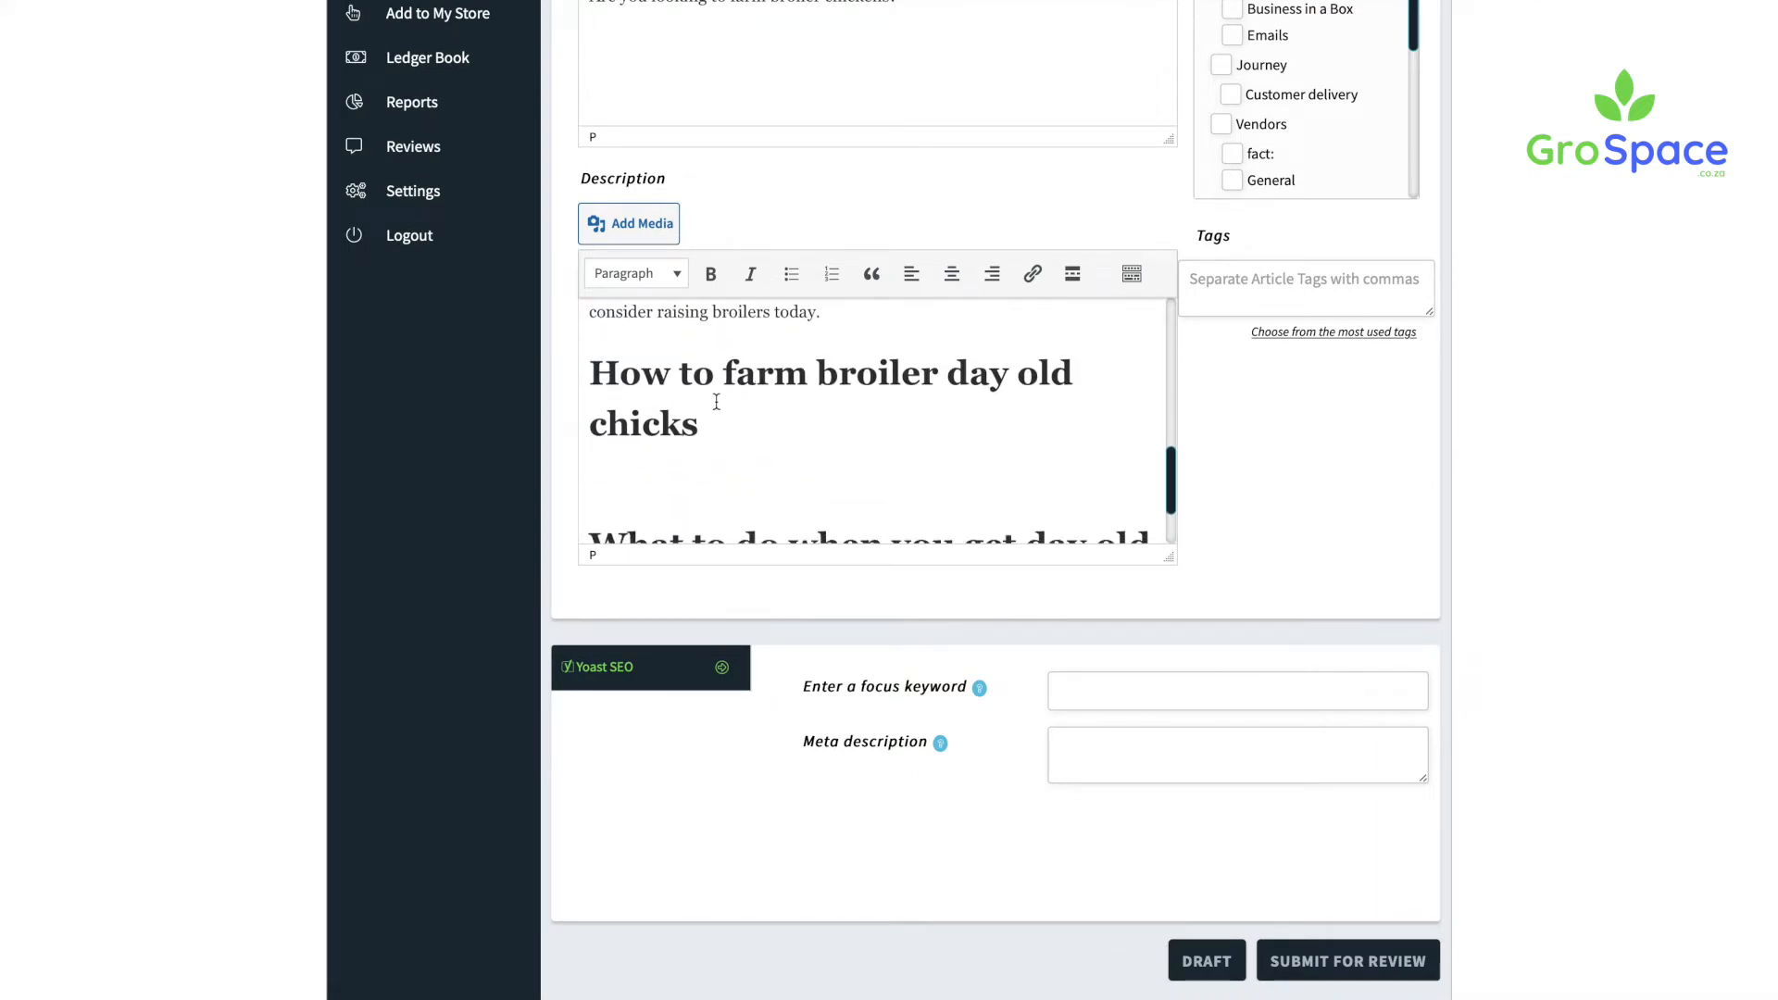
pyautogui.click(675, 468)
pyautogui.write('Here is how to farm broiler chikcs')
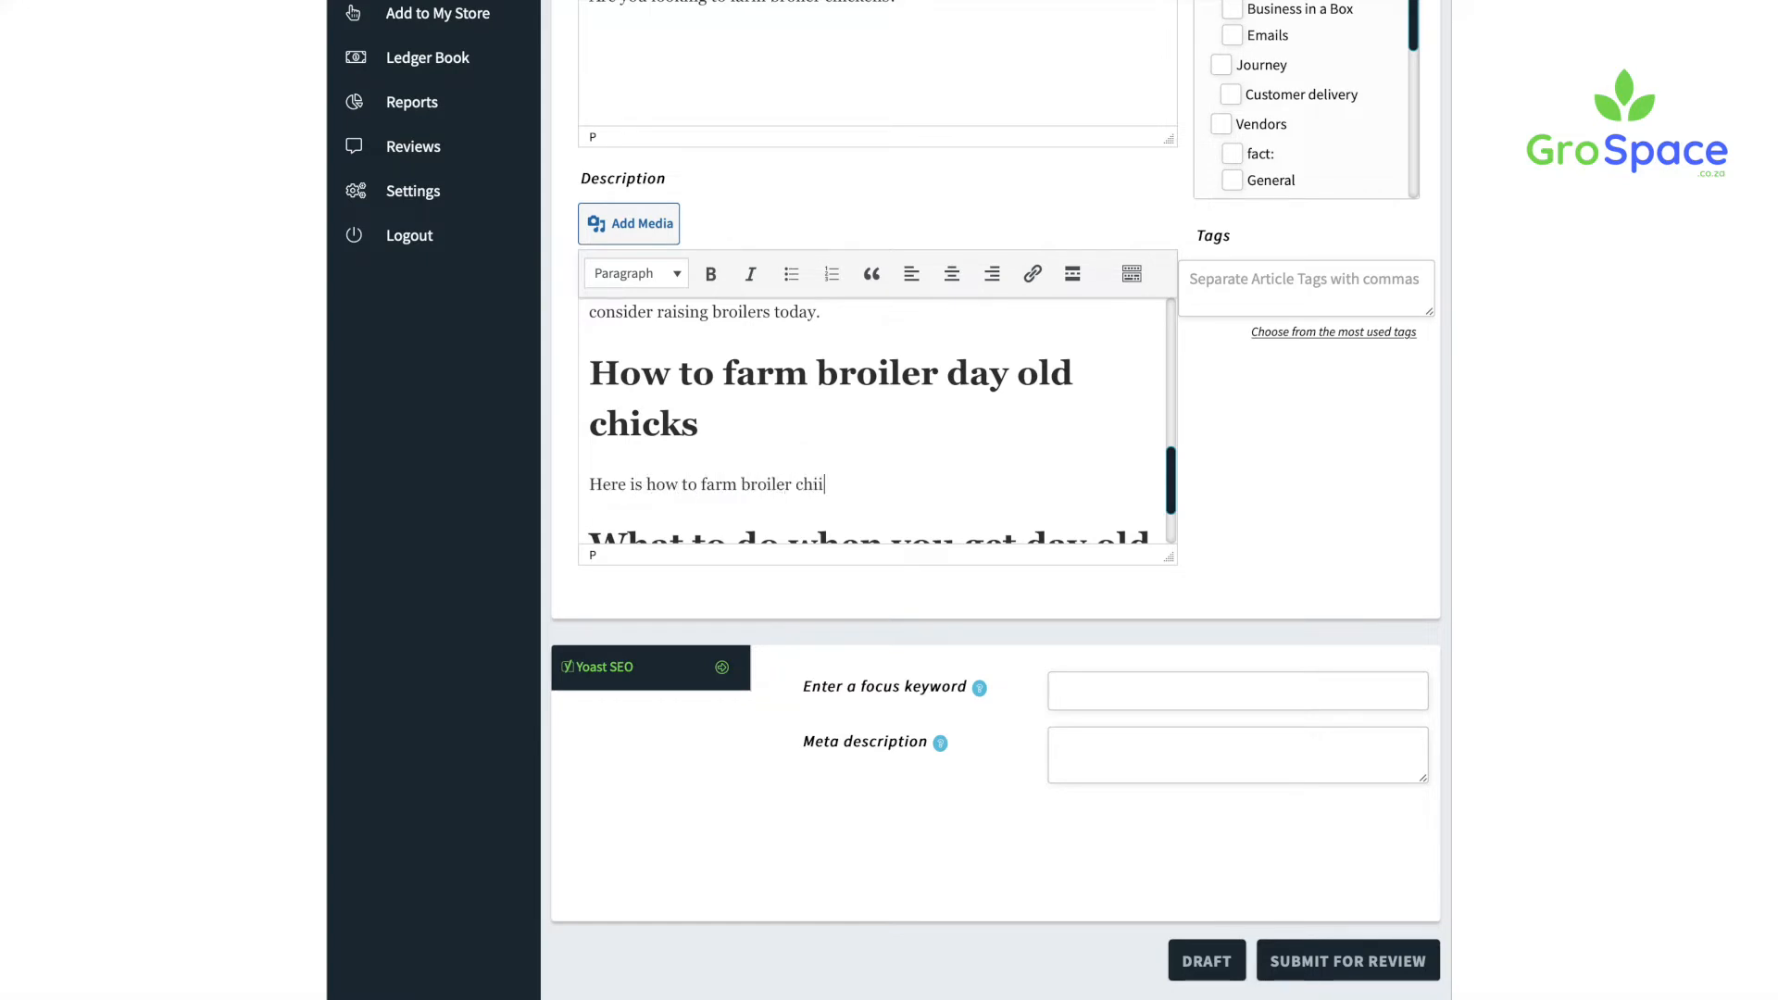
pyautogui.press('BackSpace')
pyautogui.press('BackSpace')
pyautogui.press('BackSpace')
pyautogui.write('ckens:')
pyautogui.press('Return')
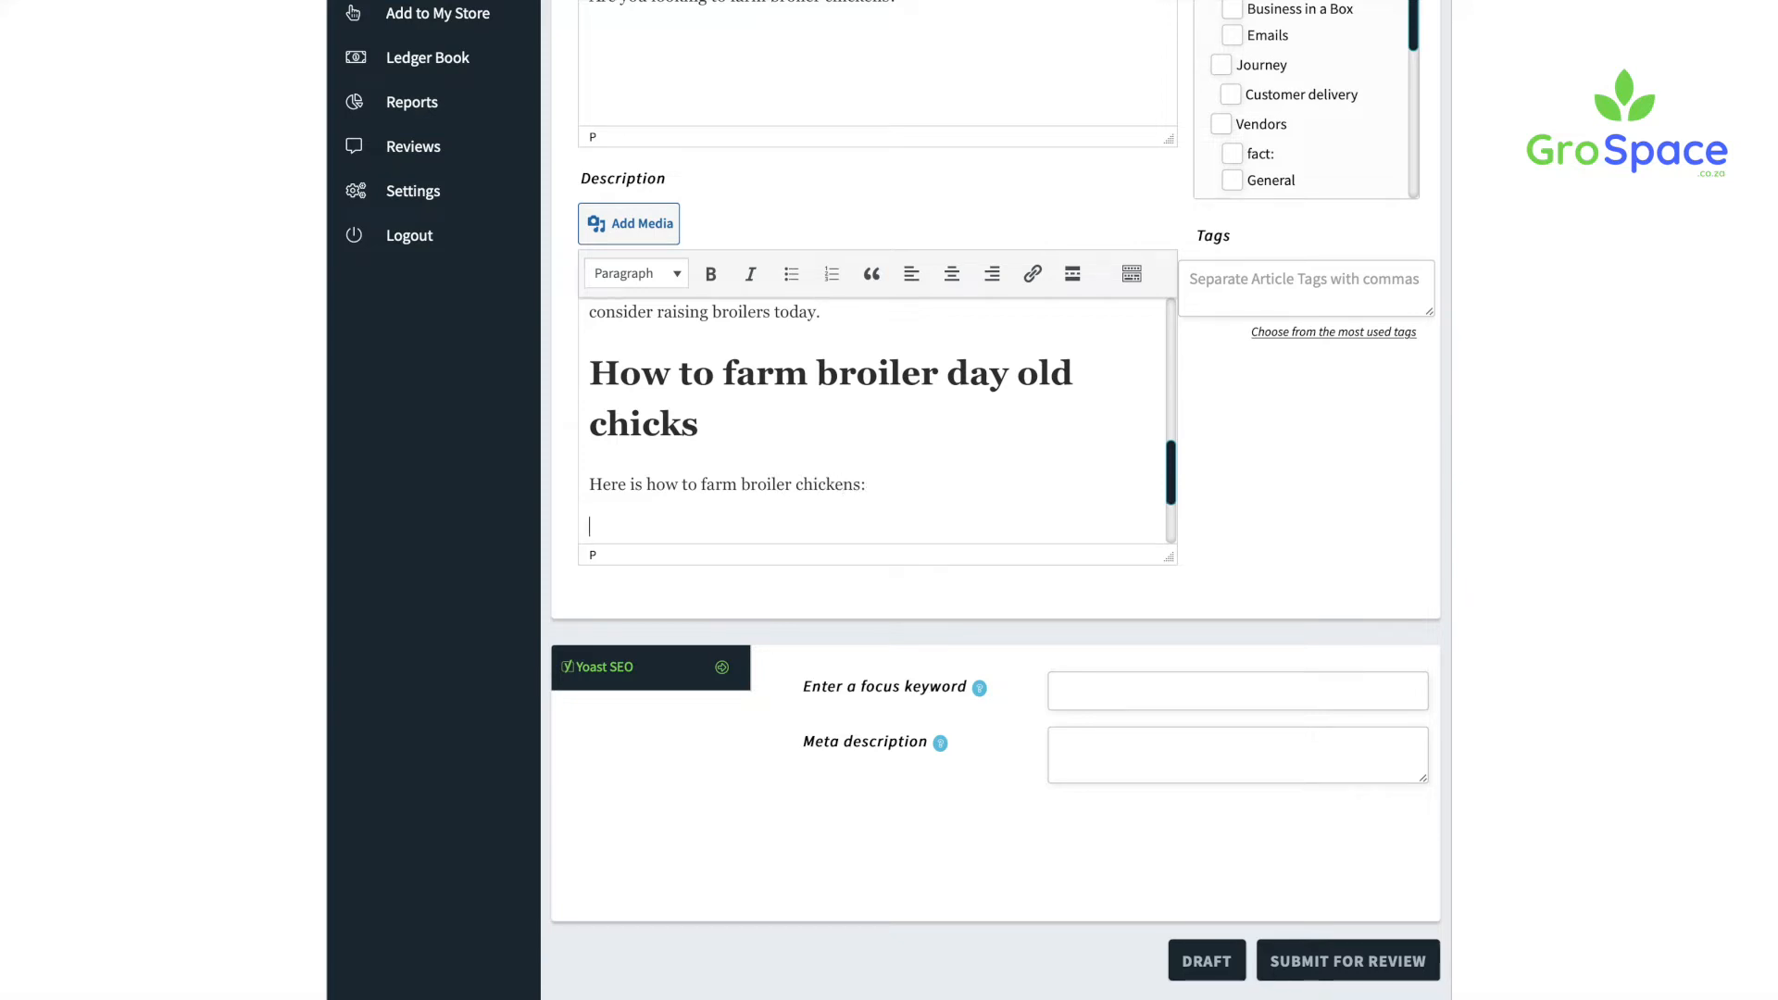
# Step: Add the line "Here is what to do with broiler chickens" below the "What to do when you get day old chicks" heading
pyautogui.scroll(-1, 737, 491)
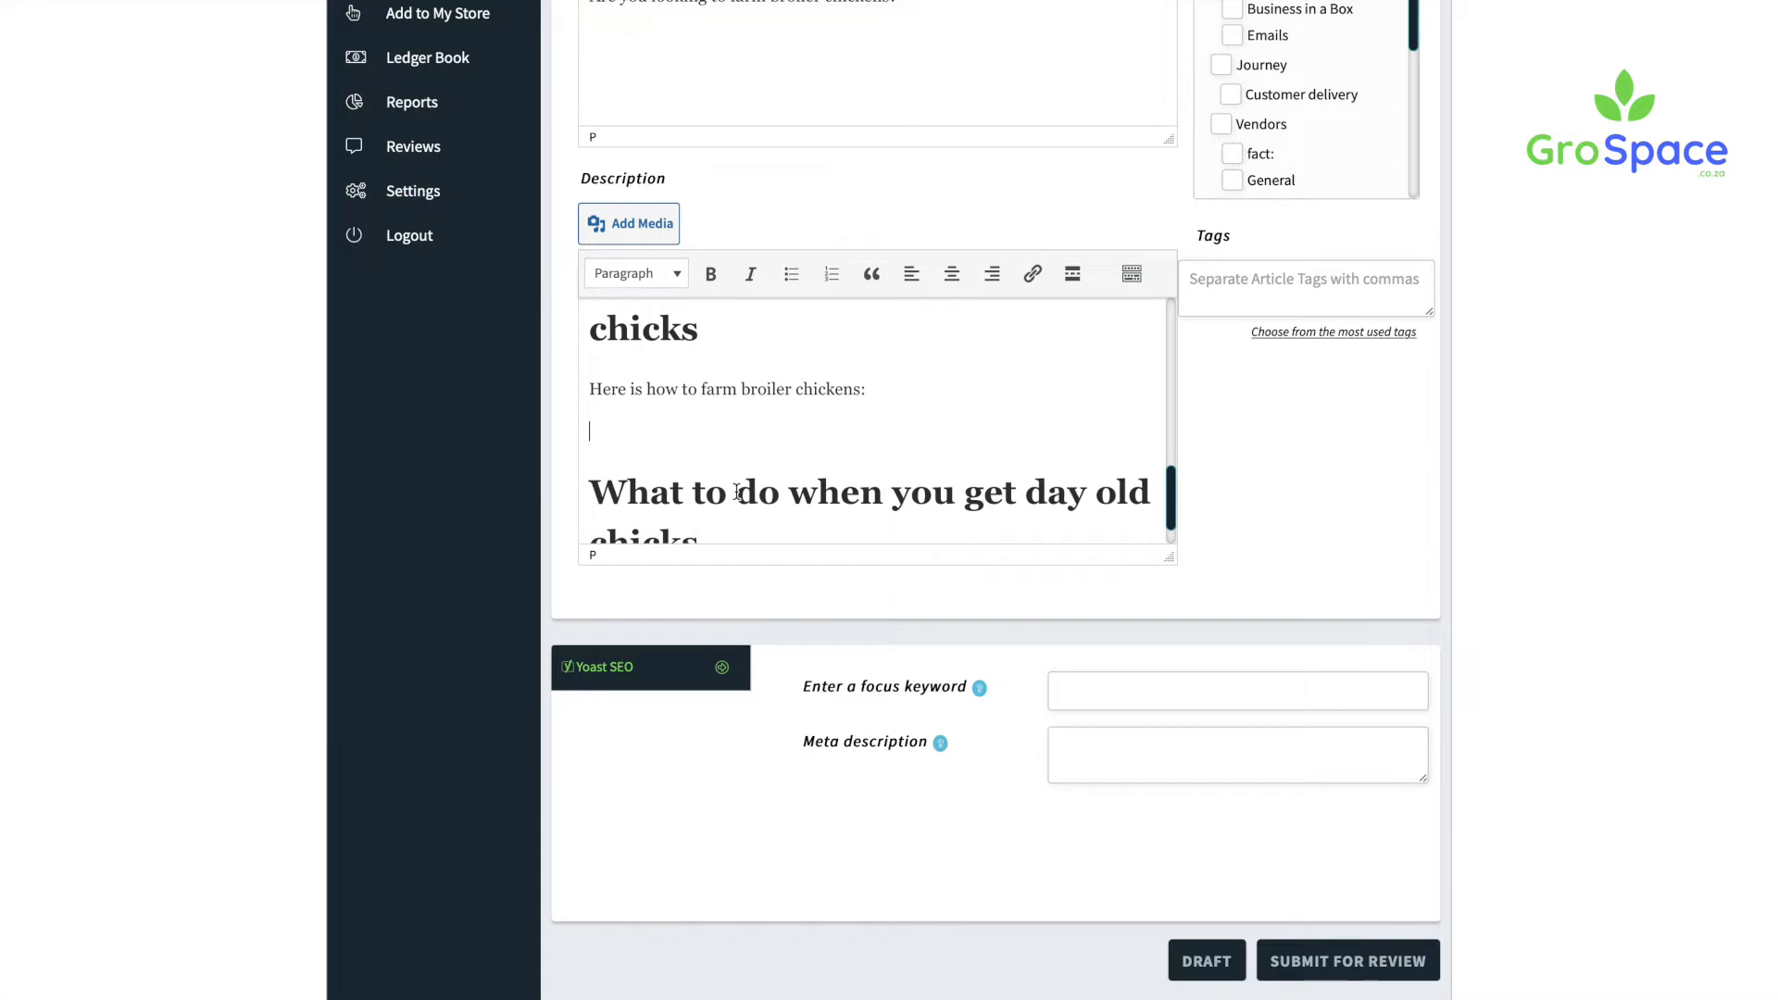
pyautogui.scroll(-1, 745, 496)
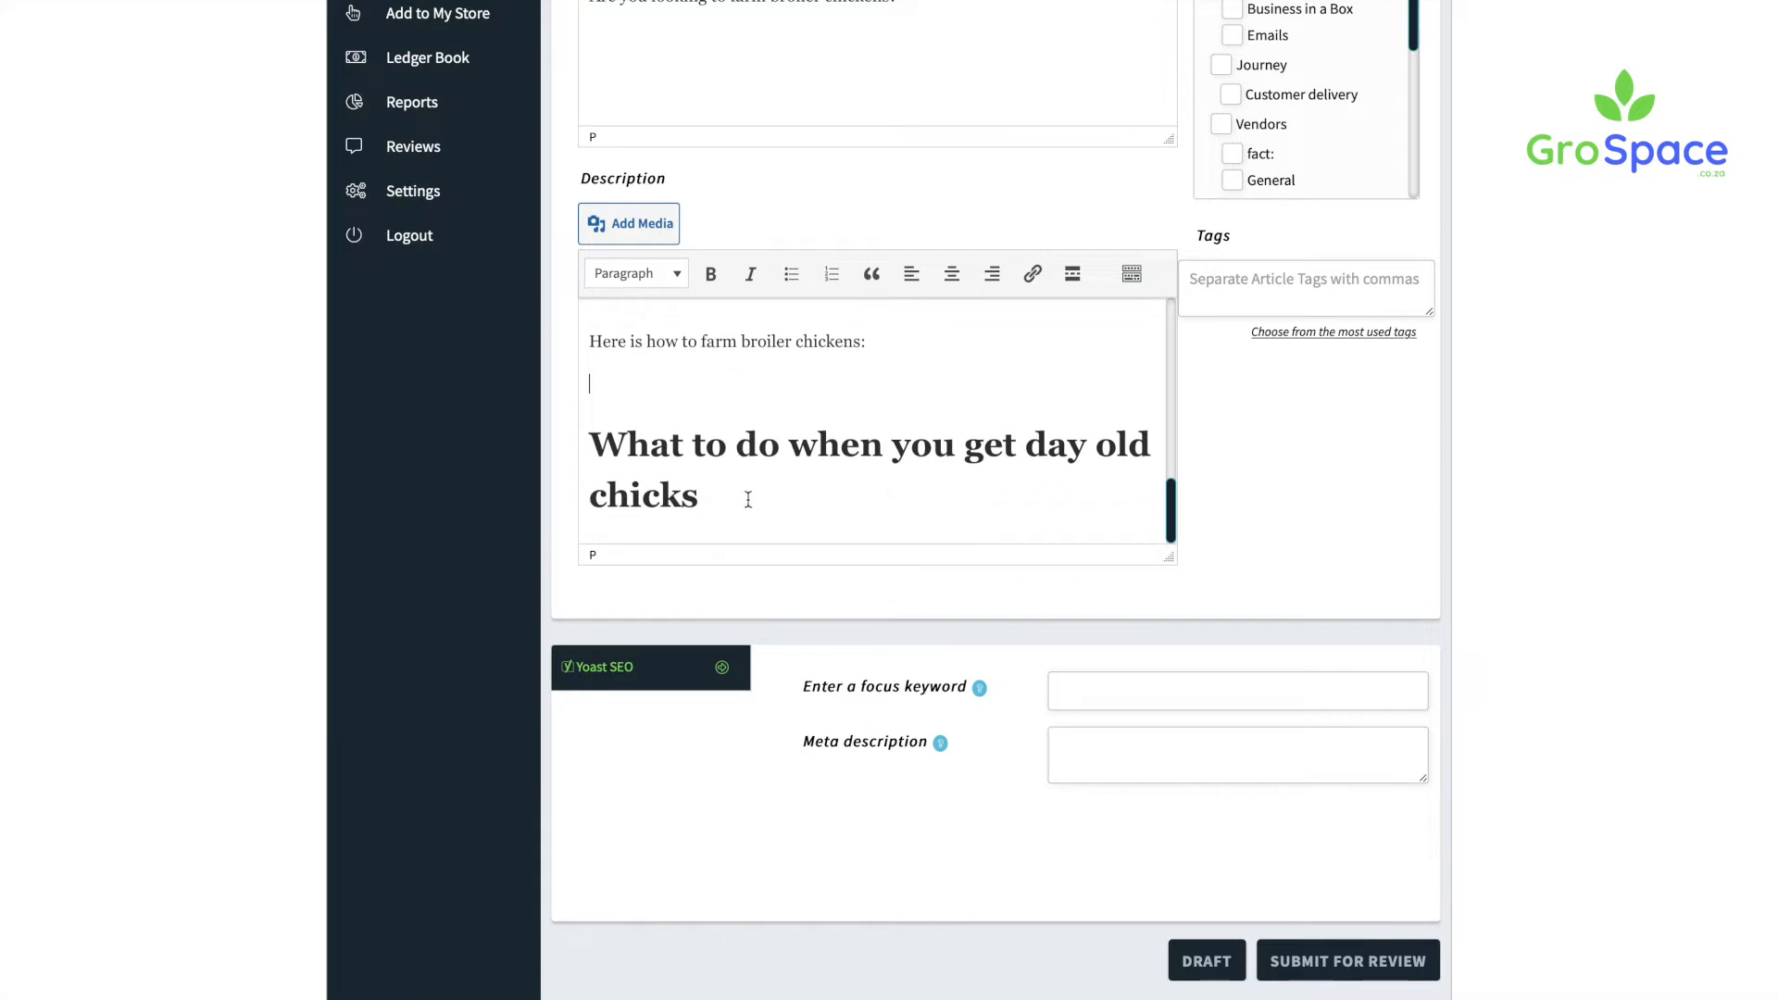
pyautogui.click(748, 500)
pyautogui.press('Return')
pyautogui.write('Here is what to do with broiler chickens')
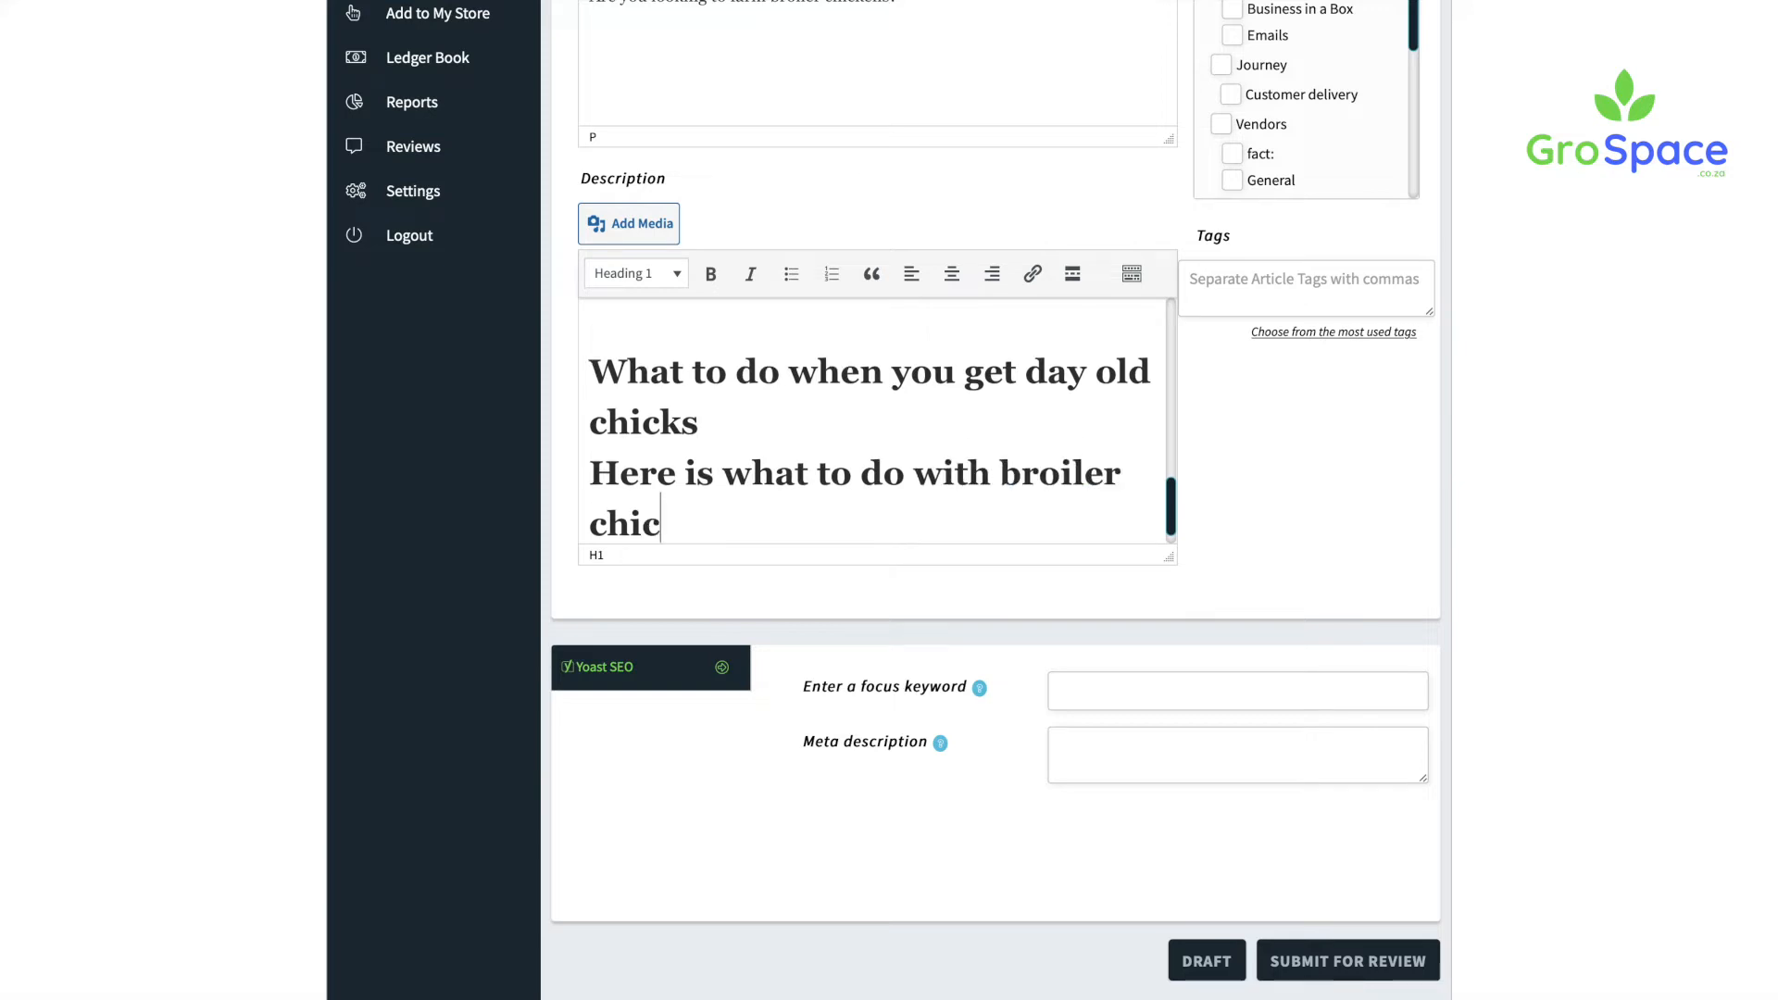
# Step: Format the block containing the new broiler chickens line as Paragraph and split the two lines after "day old chicks"
pyautogui.tripleClick(608, 476)
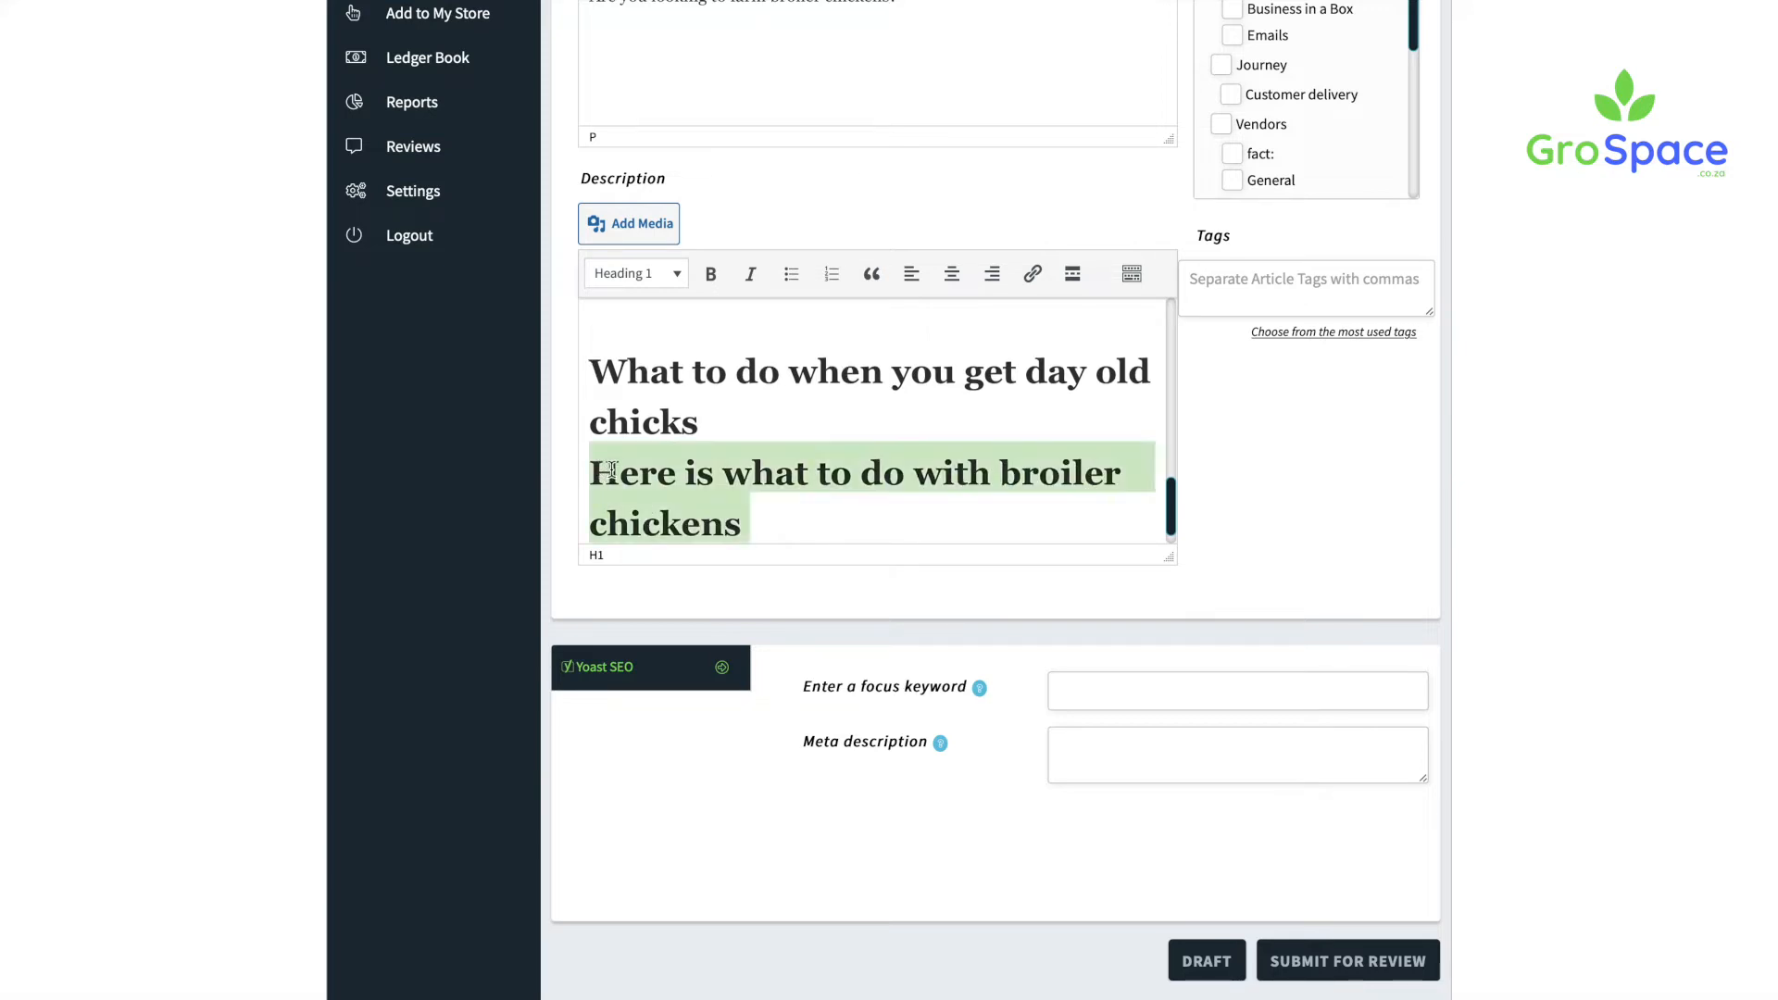
pyautogui.click(671, 274)
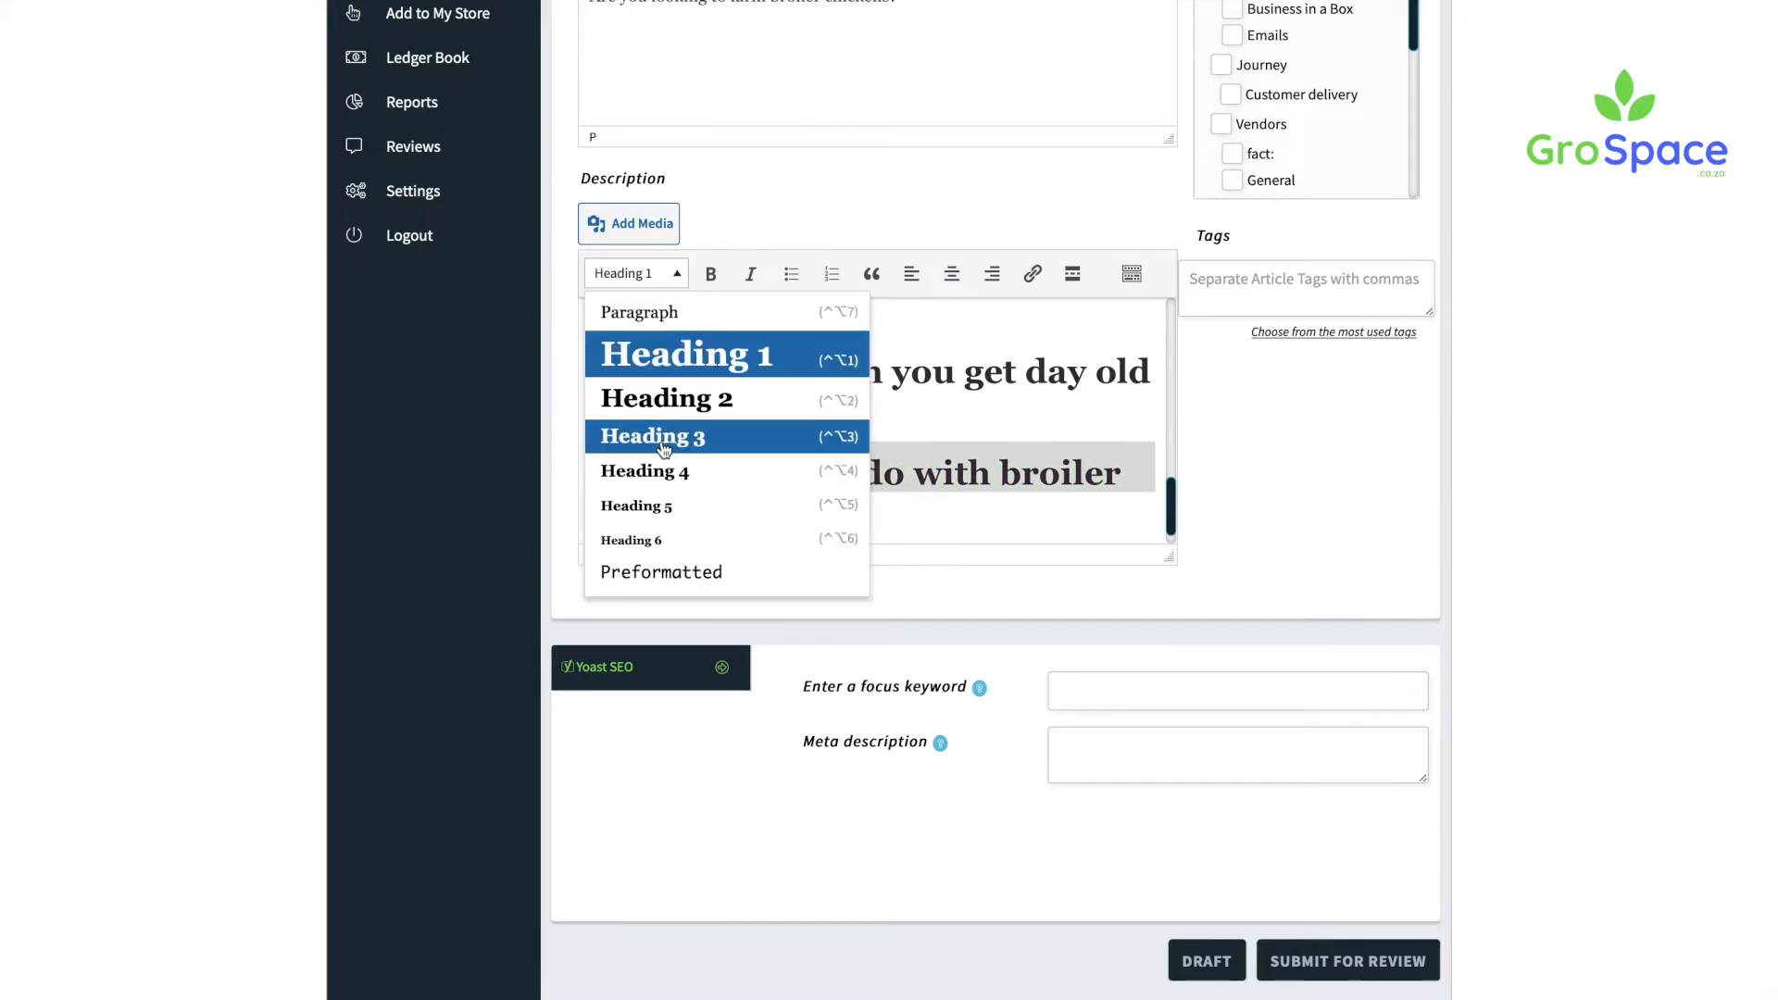
pyautogui.click(671, 315)
pyautogui.click(885, 488)
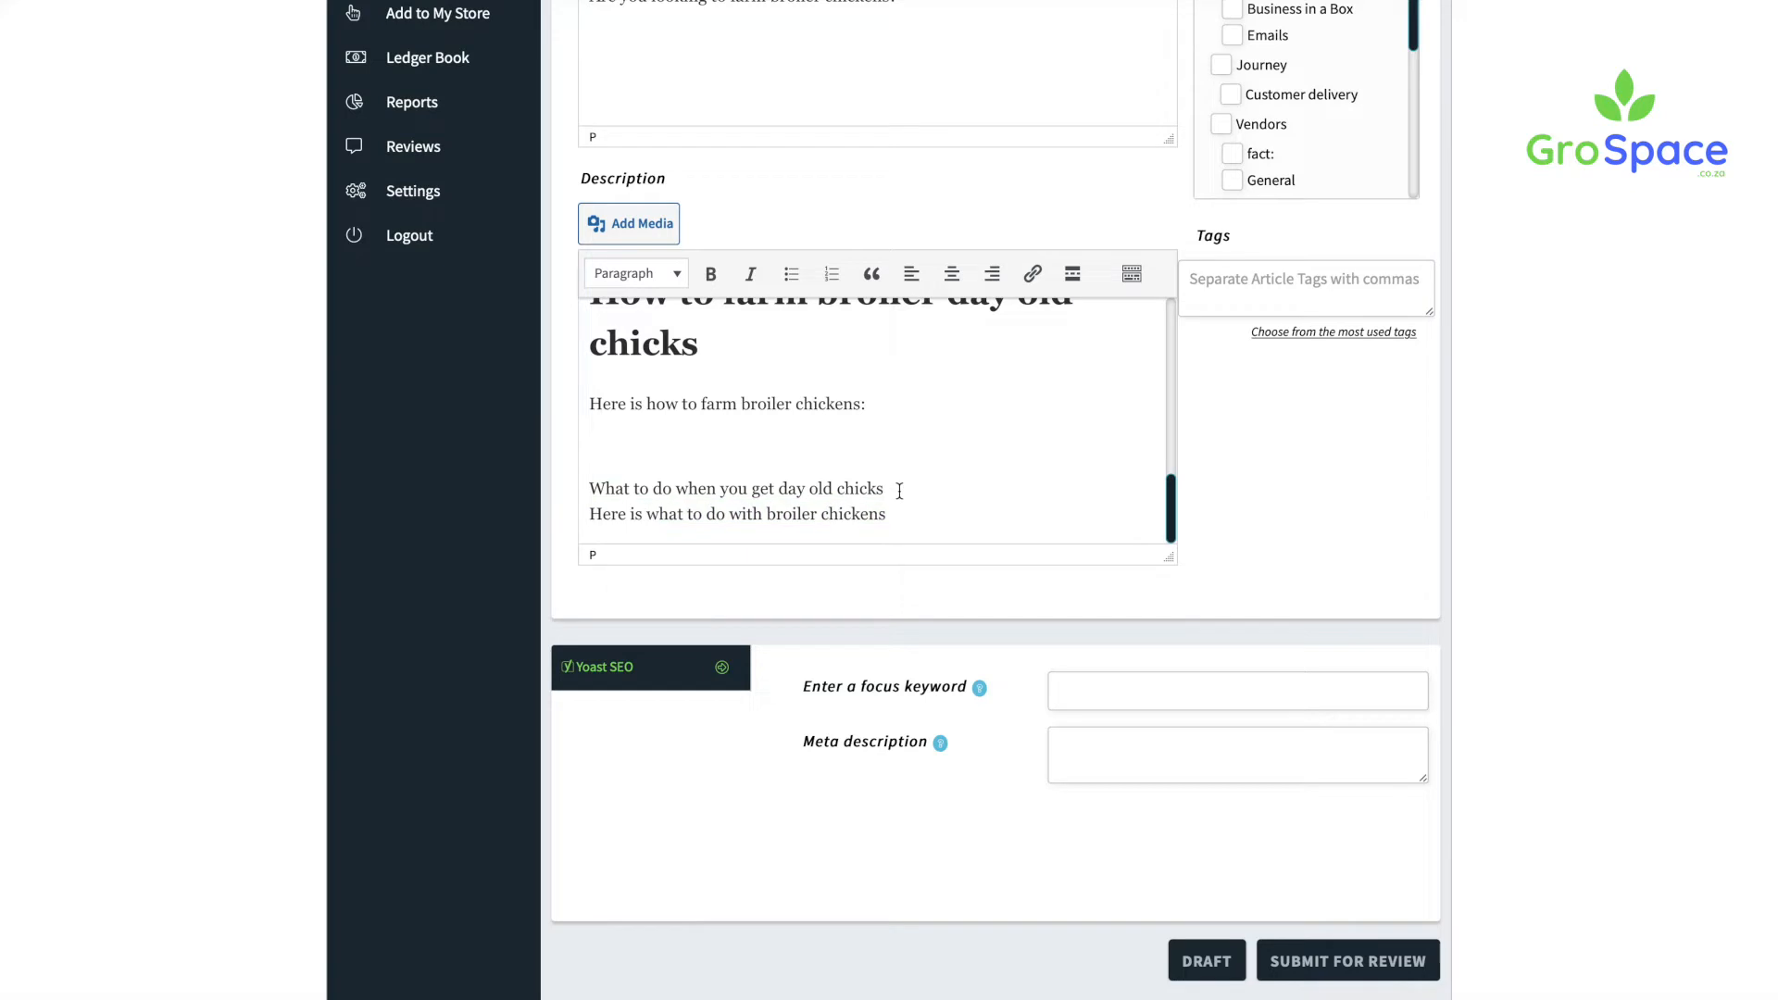
pyautogui.press('Return')
# Step: Format the line "What to do when you get day old chicks" as Heading 2 and compare it with the heading above
pyautogui.moveTo(887, 487); pyautogui.dragTo(587, 483)
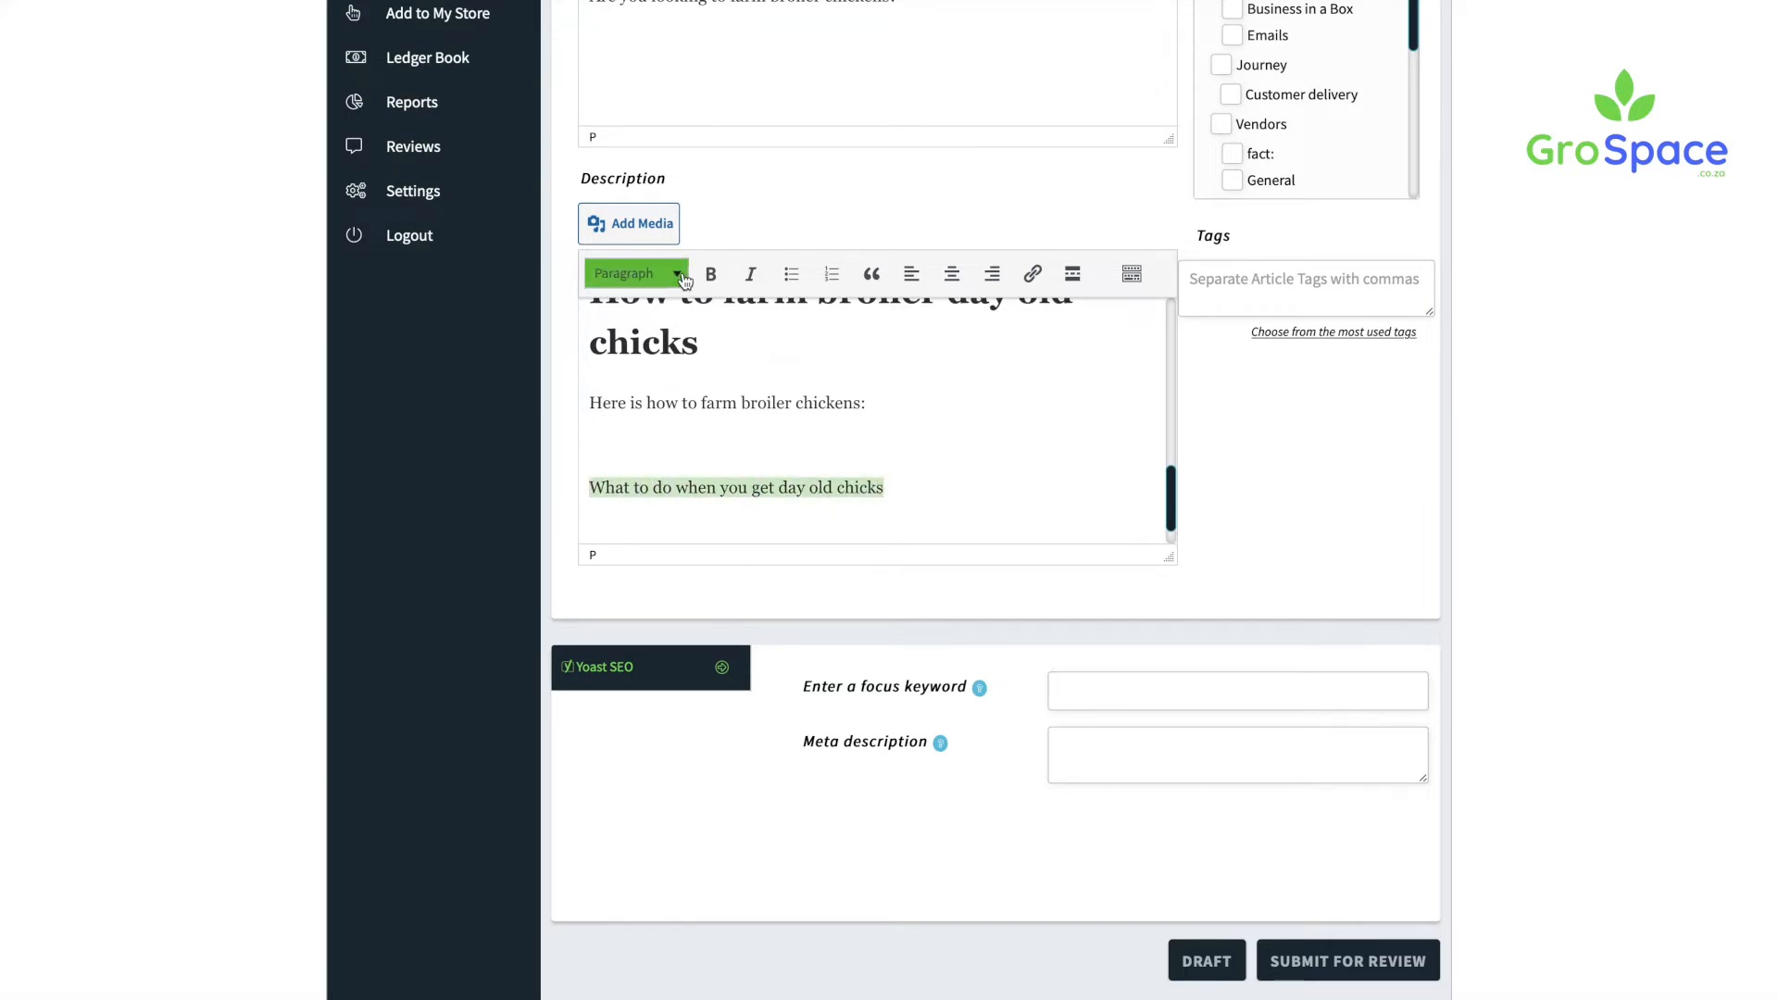
pyautogui.click(635, 273)
pyautogui.click(670, 387)
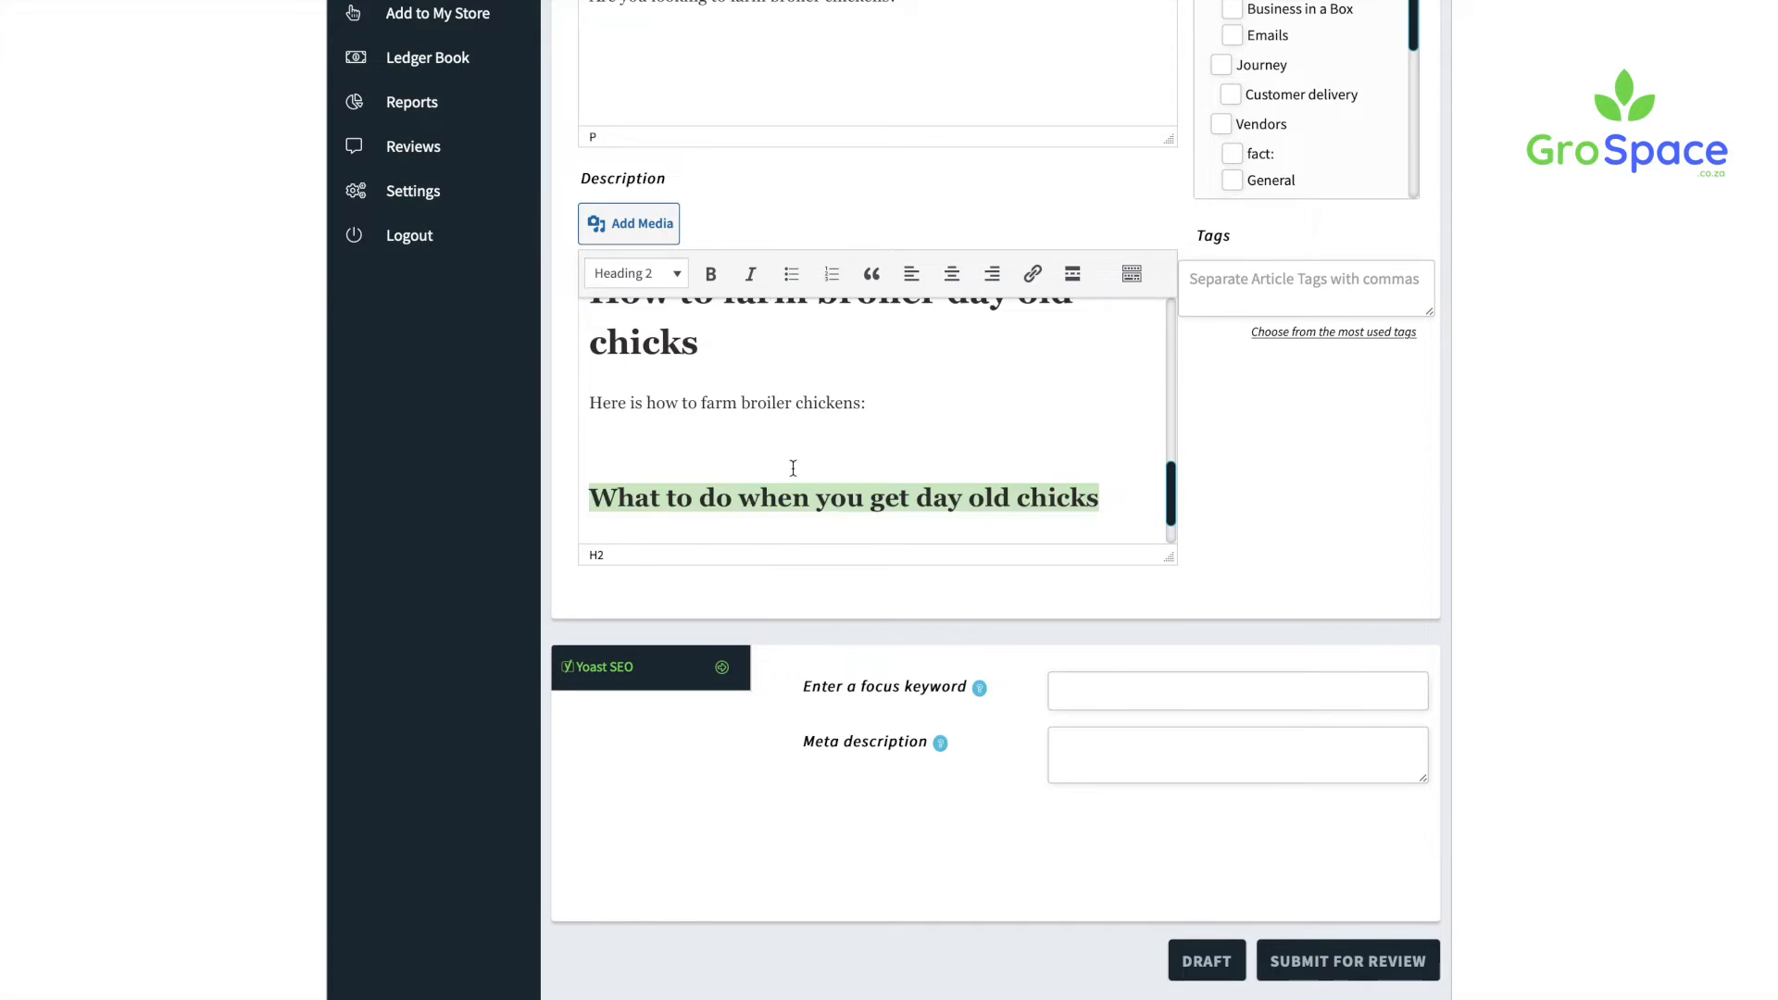
pyautogui.click(687, 375)
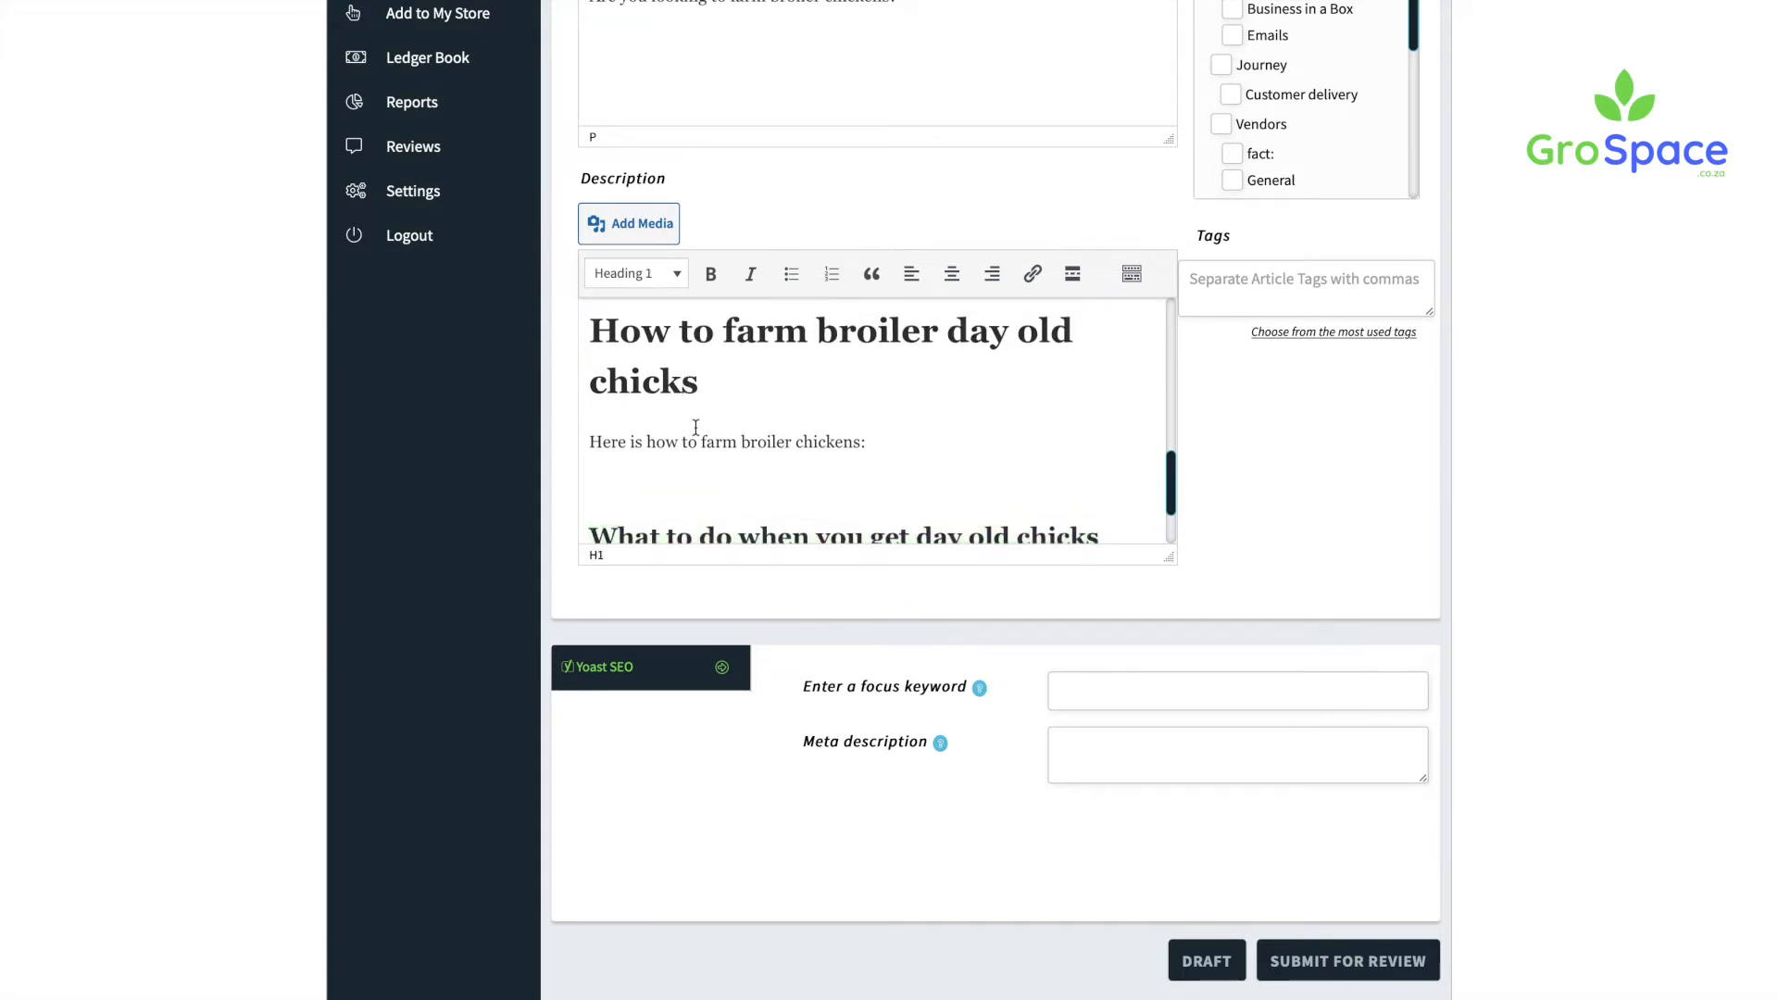
# Step: Format the line "What to do when you get day old chicks" as Heading 1
pyautogui.click(732, 532)
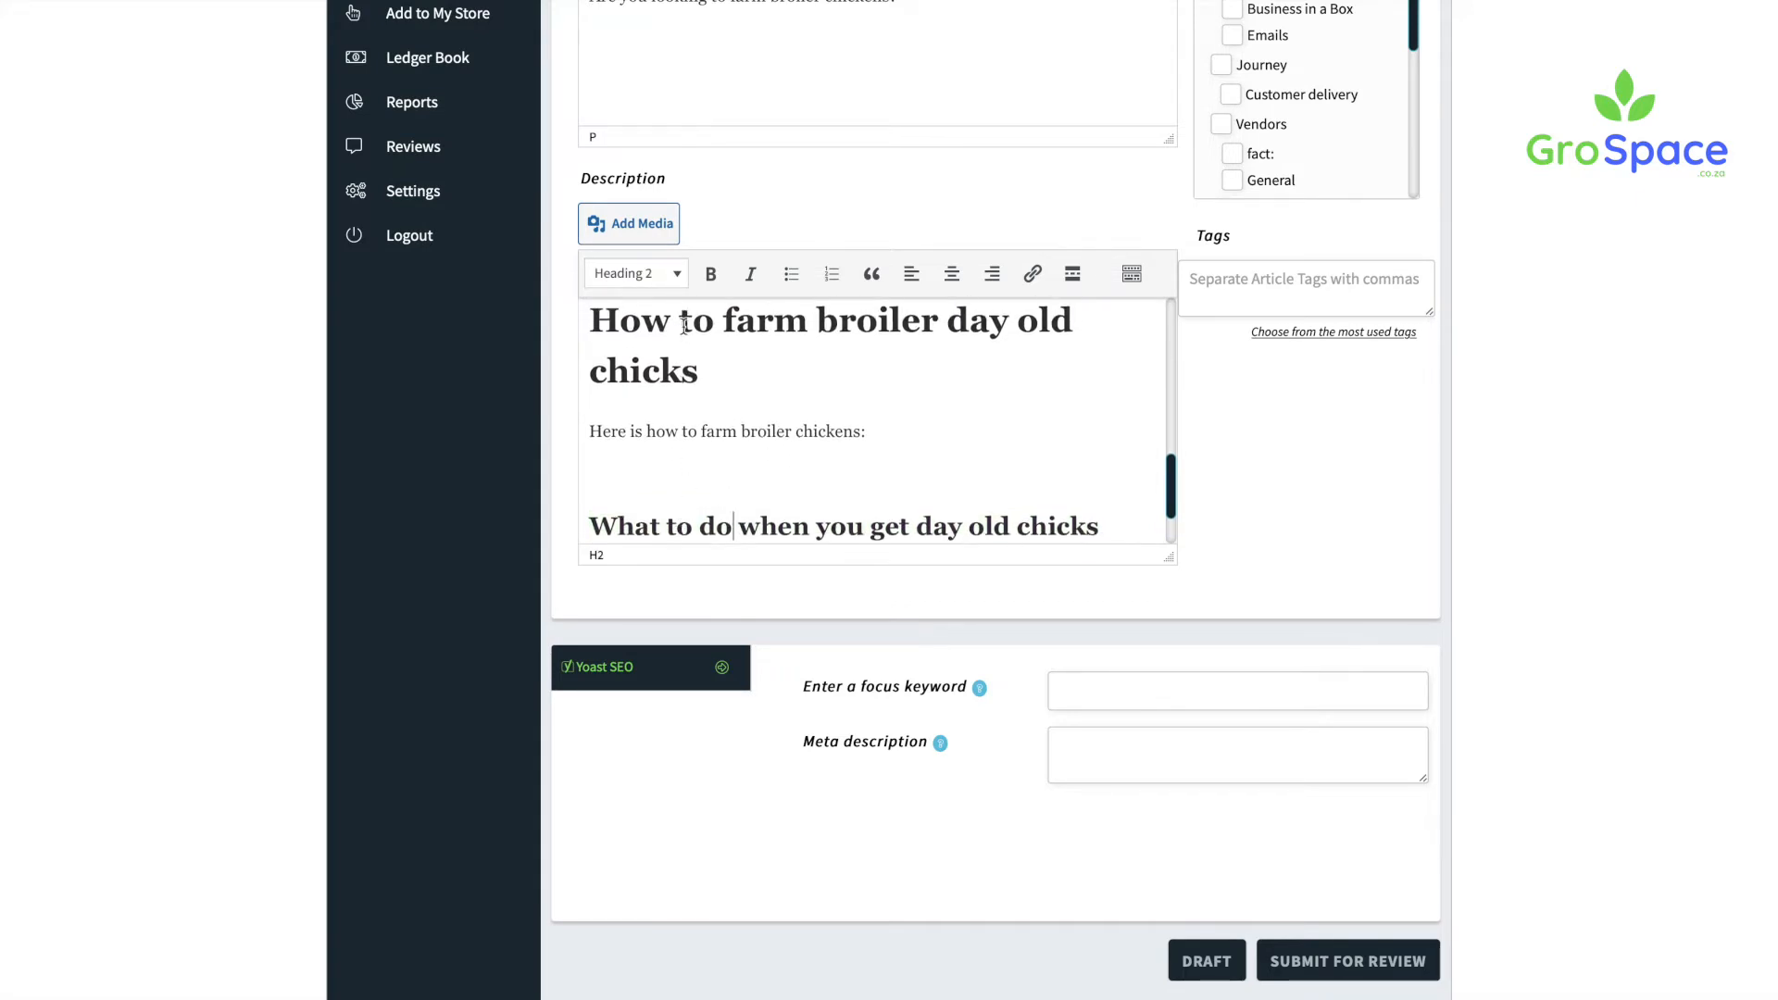
pyautogui.click(635, 274)
pyautogui.click(696, 370)
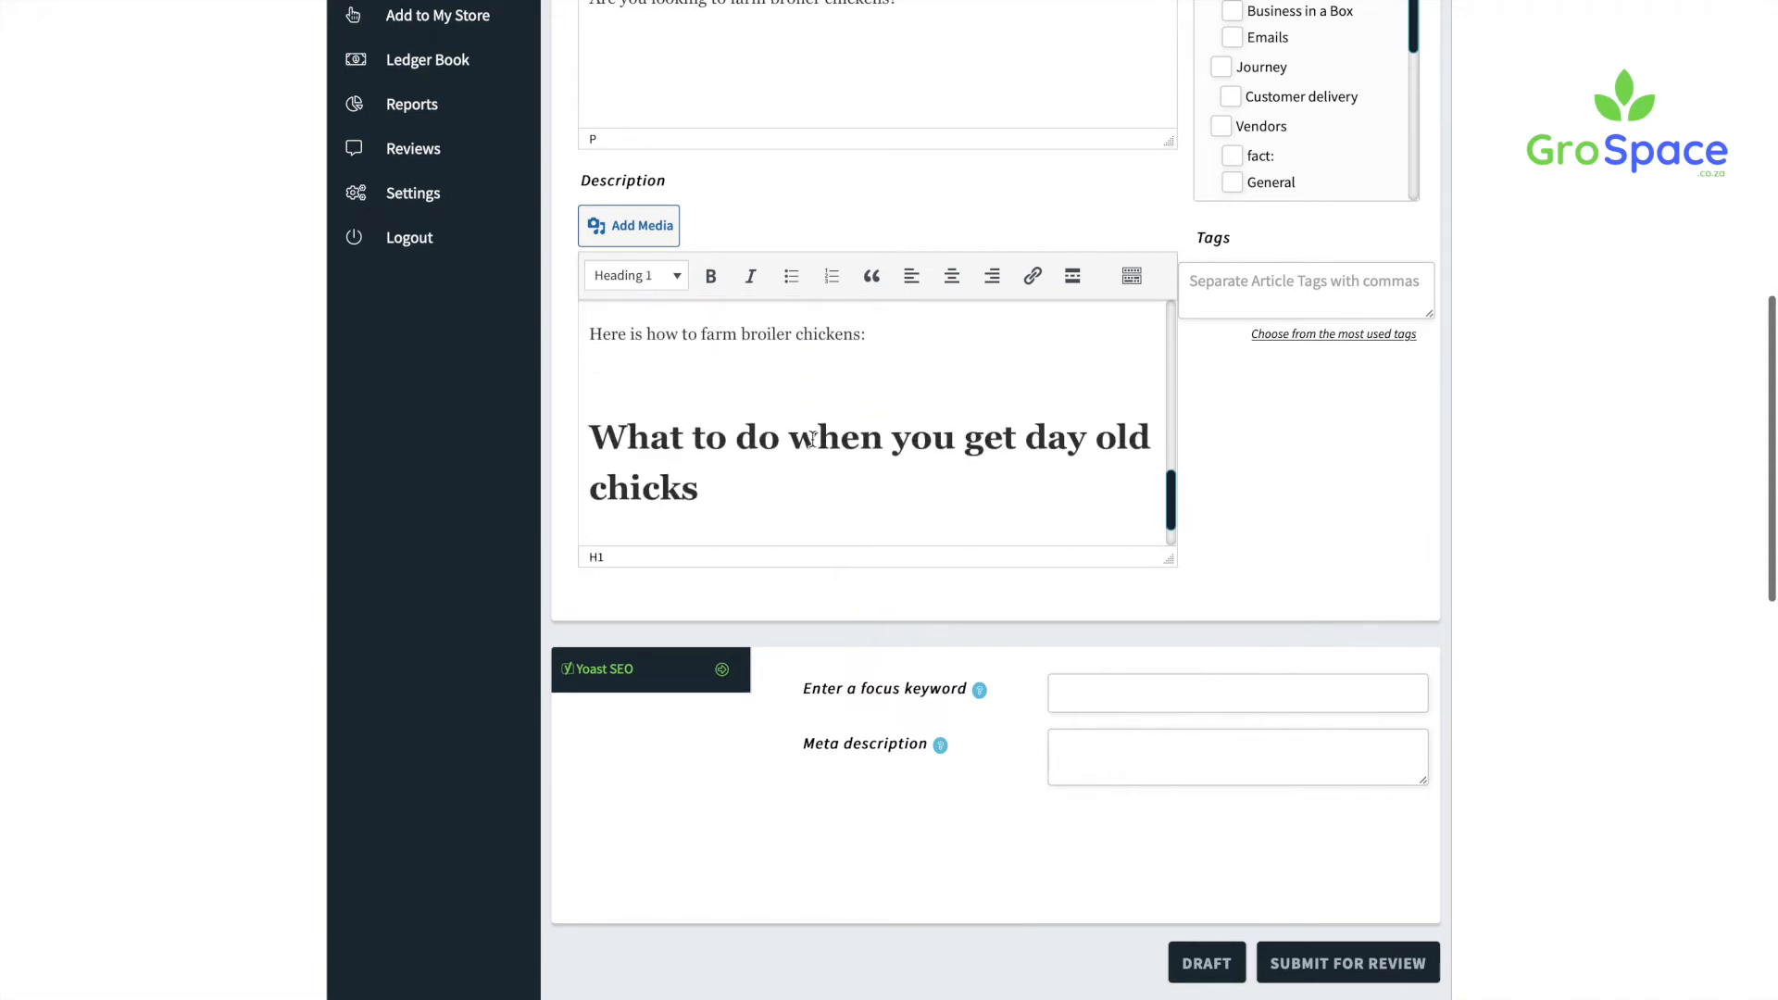
# Step: Remove the empty line between the "What to do when you get day old chicks" heading and the paragraph below it
pyautogui.click(778, 477)
pyautogui.scroll(-1, 776, 483)
pyautogui.click(732, 507)
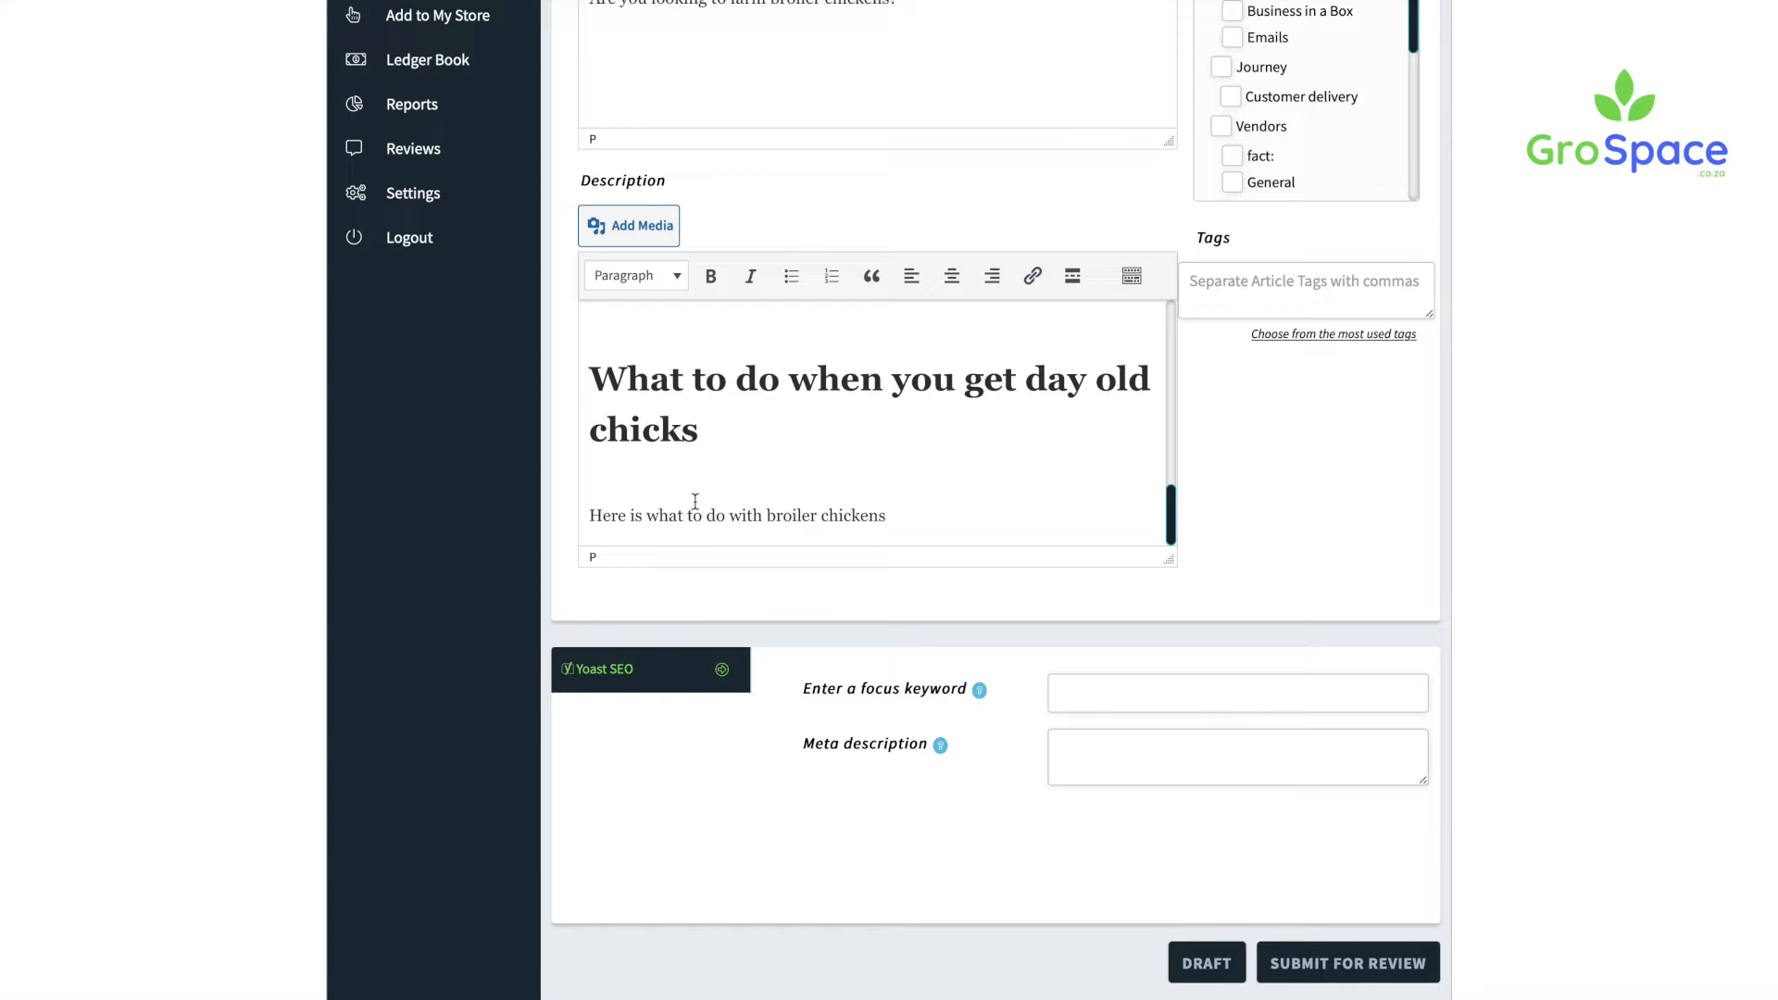
pyautogui.press('BackSpace')
pyautogui.press('BackSpace')
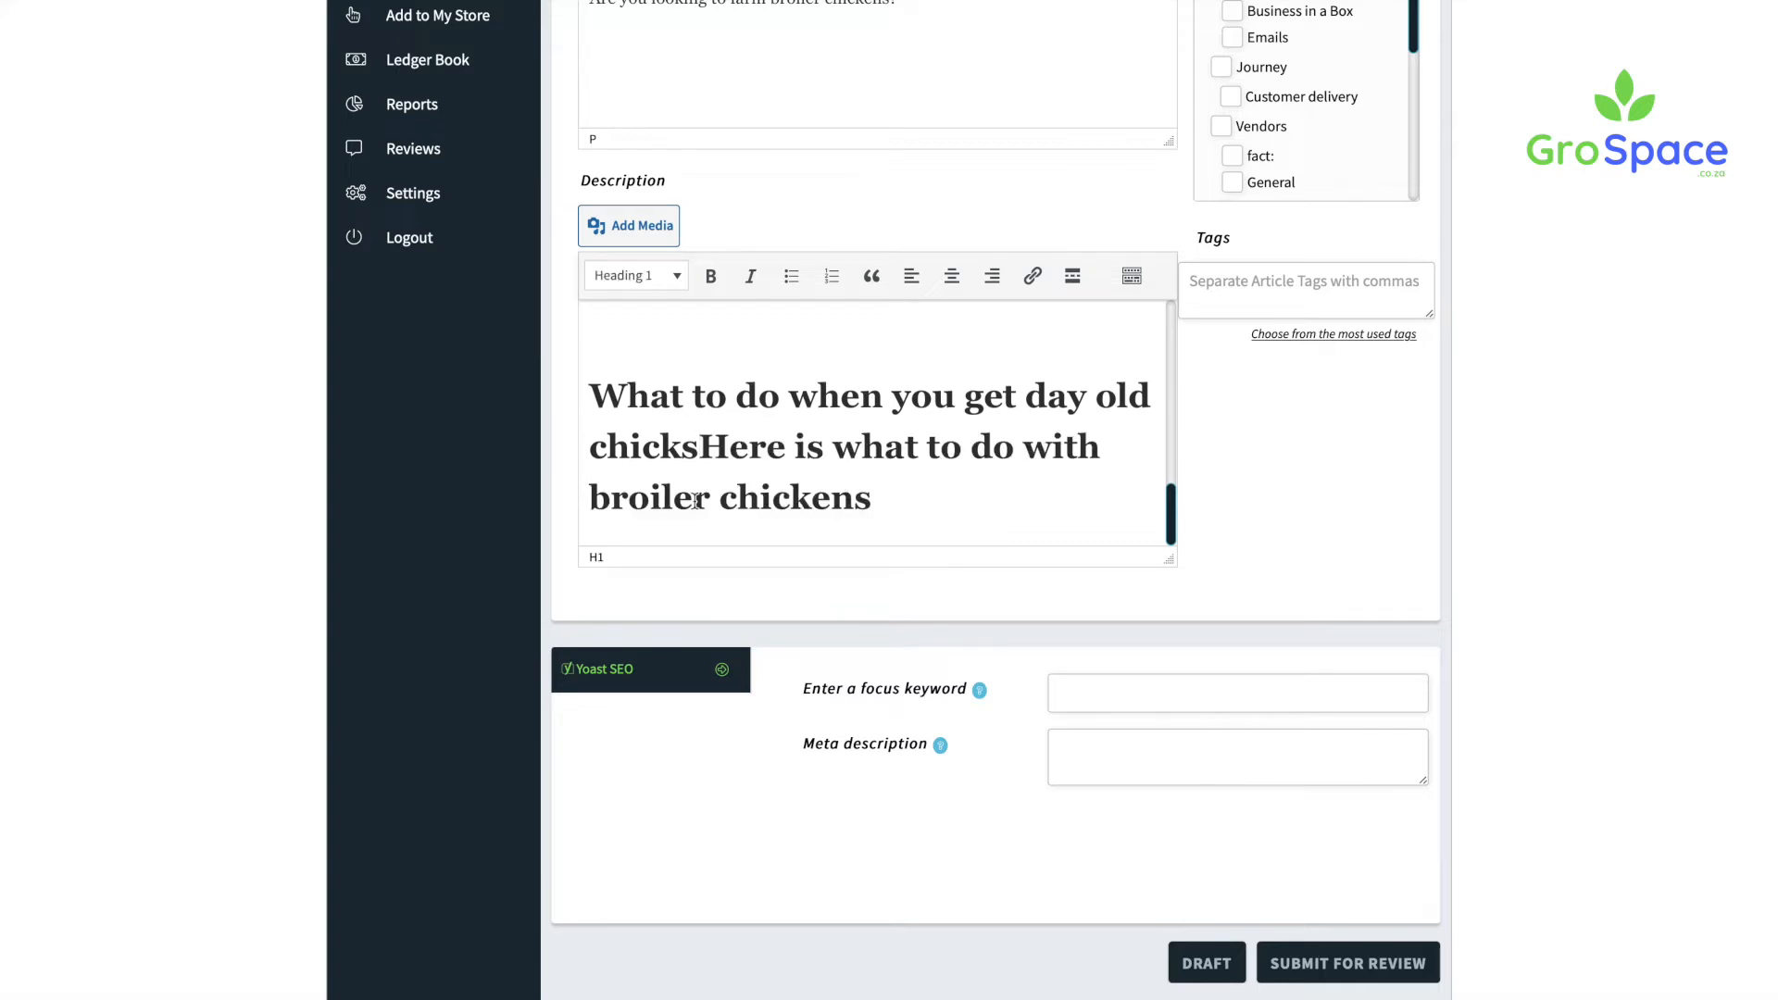
pyautogui.hotkey('ctrl', 'z')
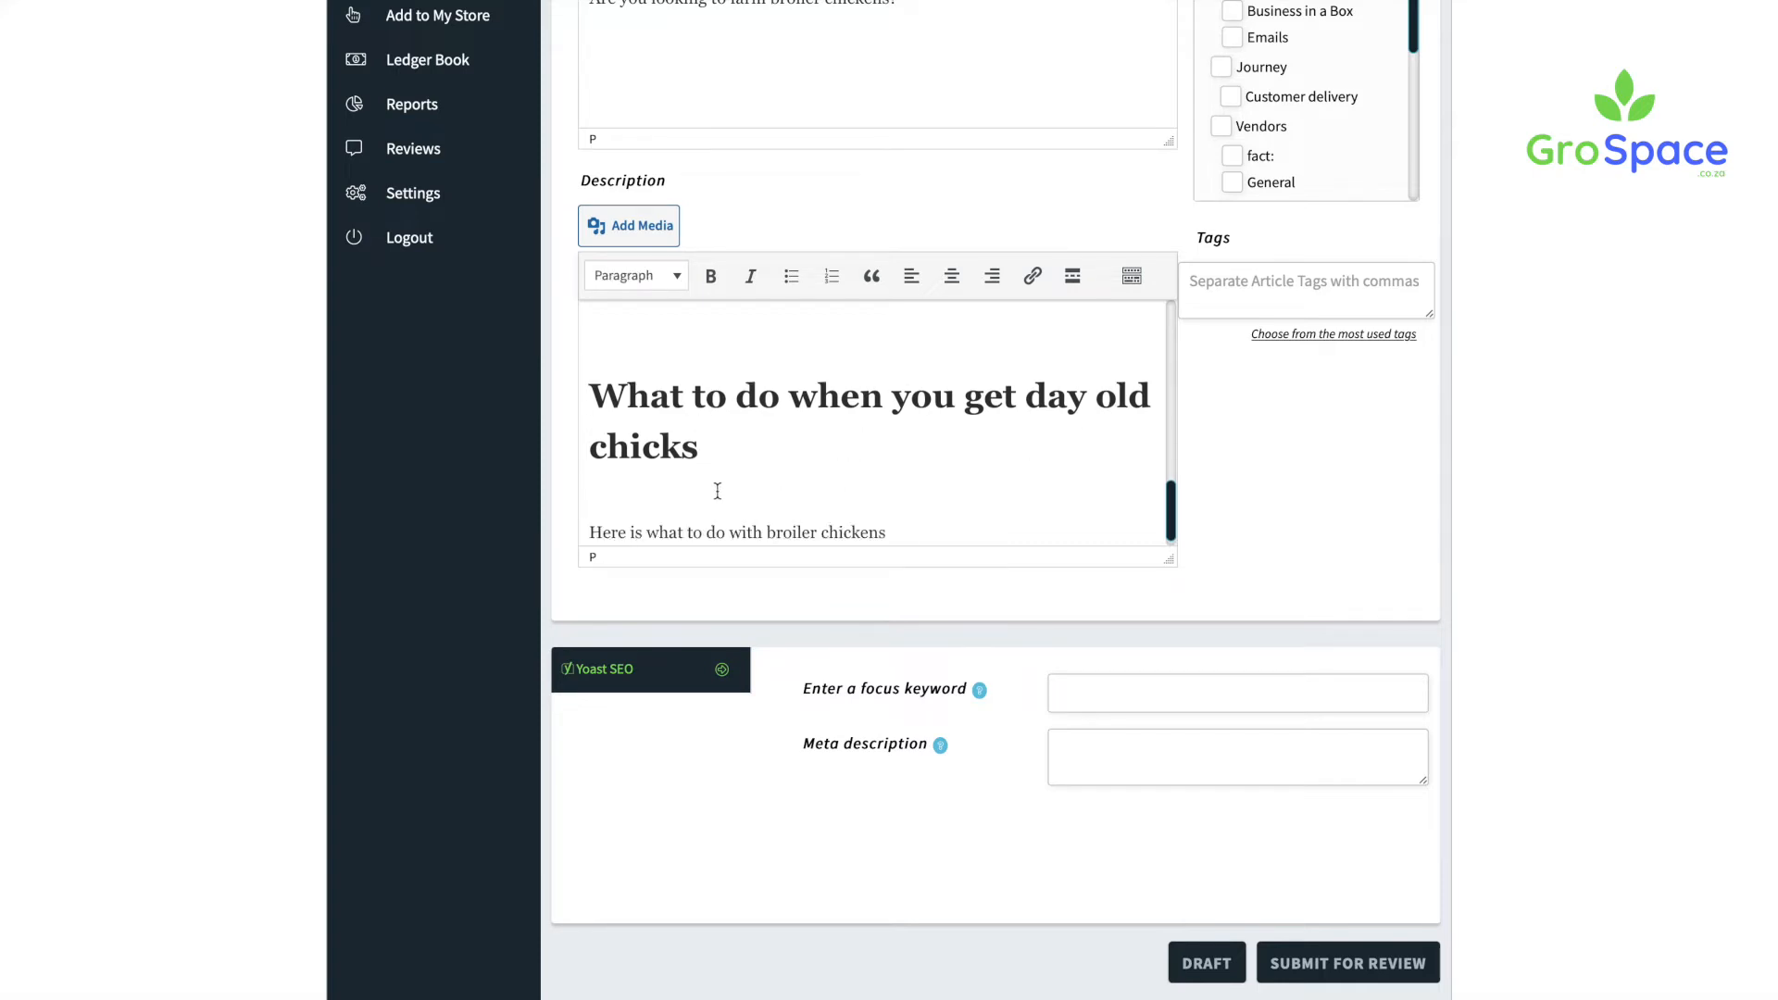
pyautogui.press('BackSpace')
# Step: Set the article's Yoast SEO focus keyword to "day old chicks"
pyautogui.scroll(-1, 924, 423)
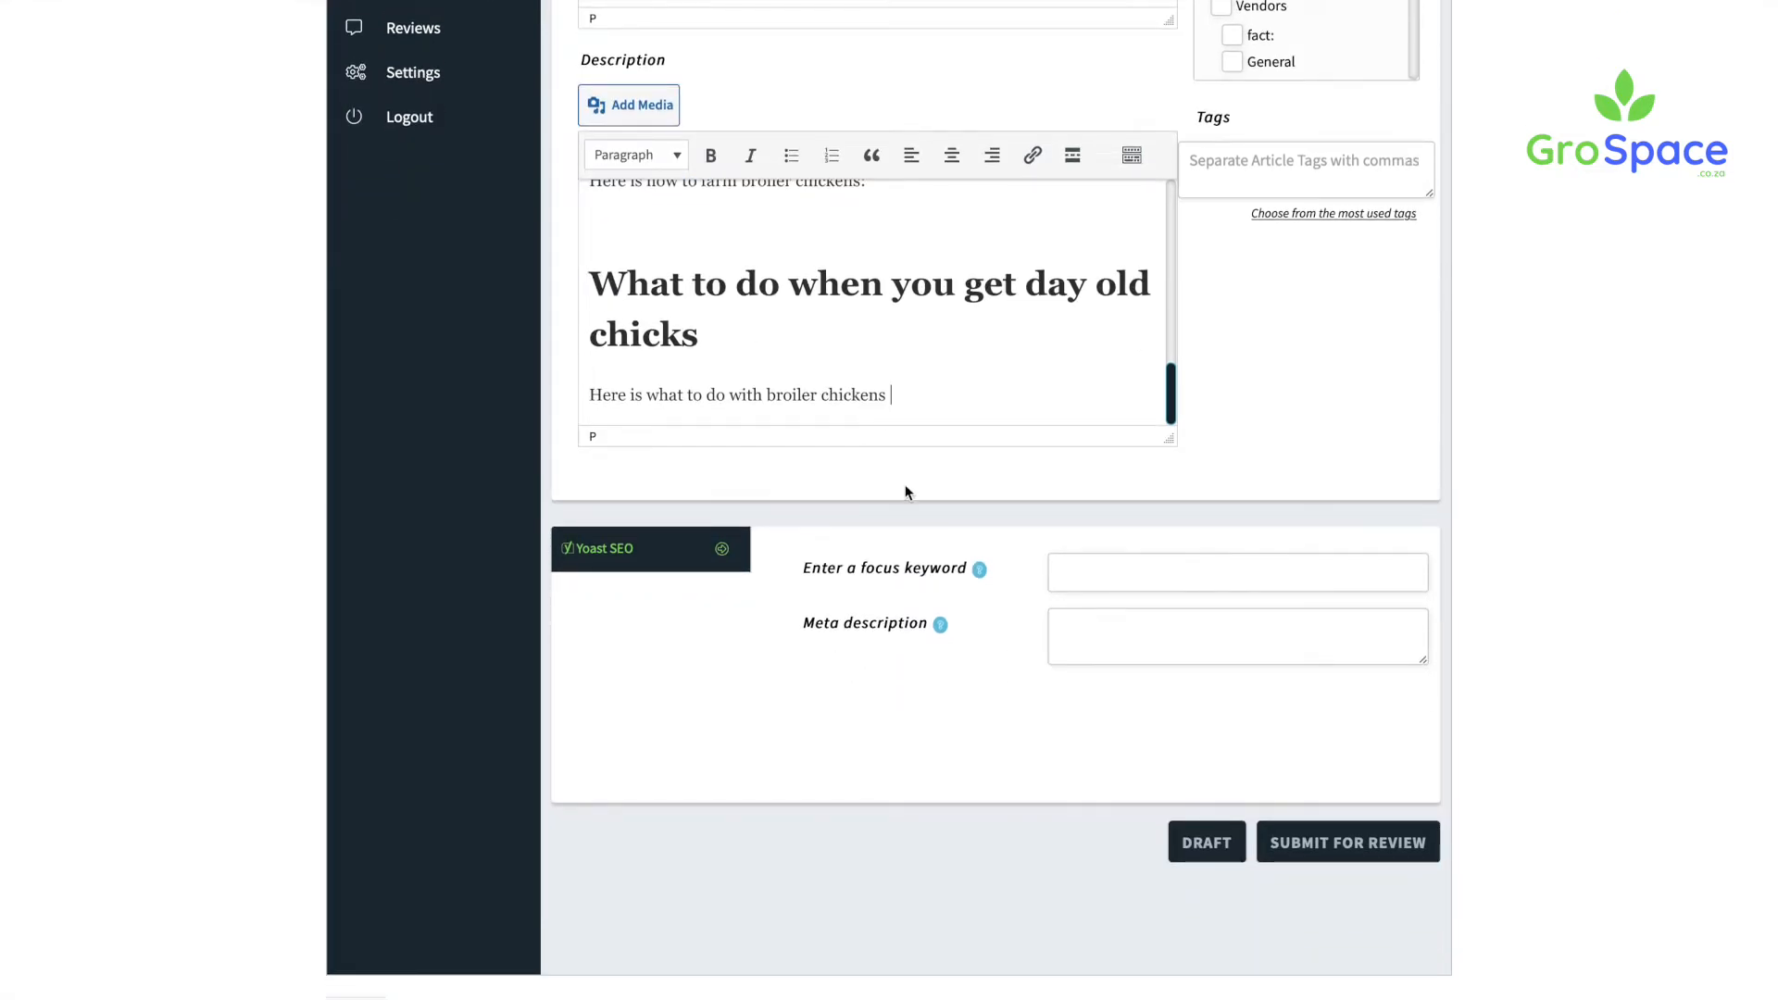
pyautogui.click(1074, 561)
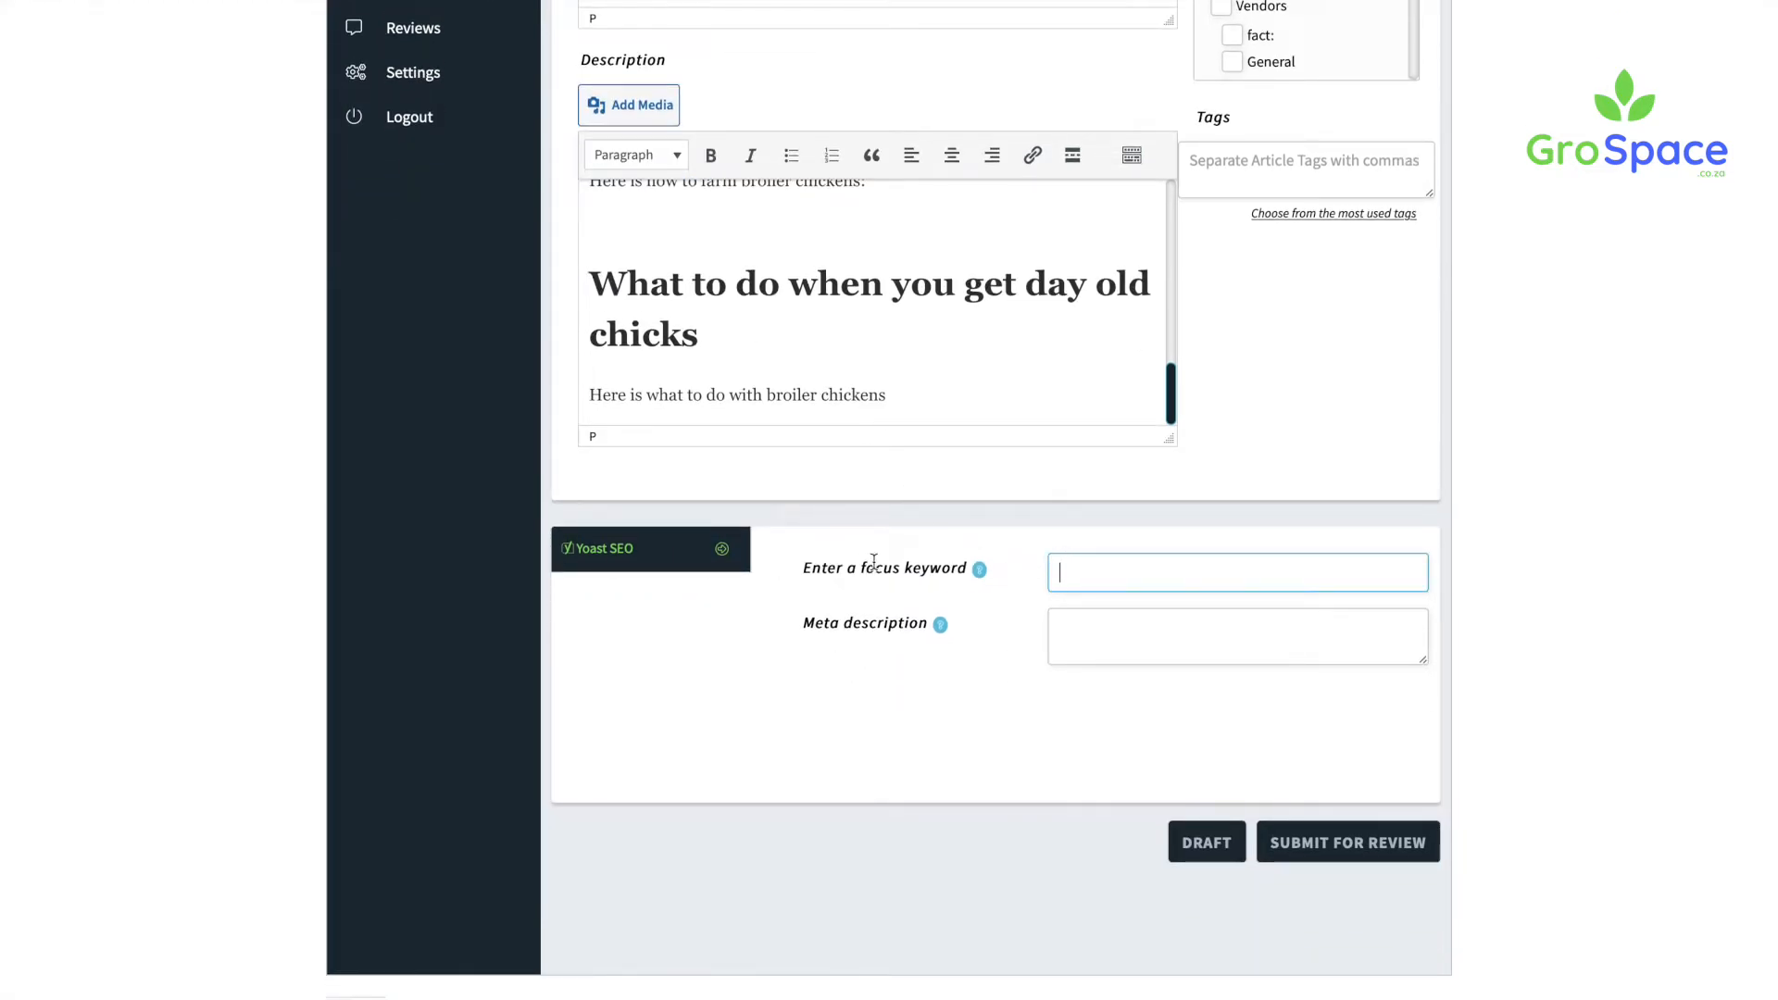
pyautogui.write('day old chikcks')
# Step: Begin the meta description with "Are you interested in starting a business farming broiler chickens? You can"
pyautogui.press('Tab')
pyautogui.write('Are you innterrested in starting a ')
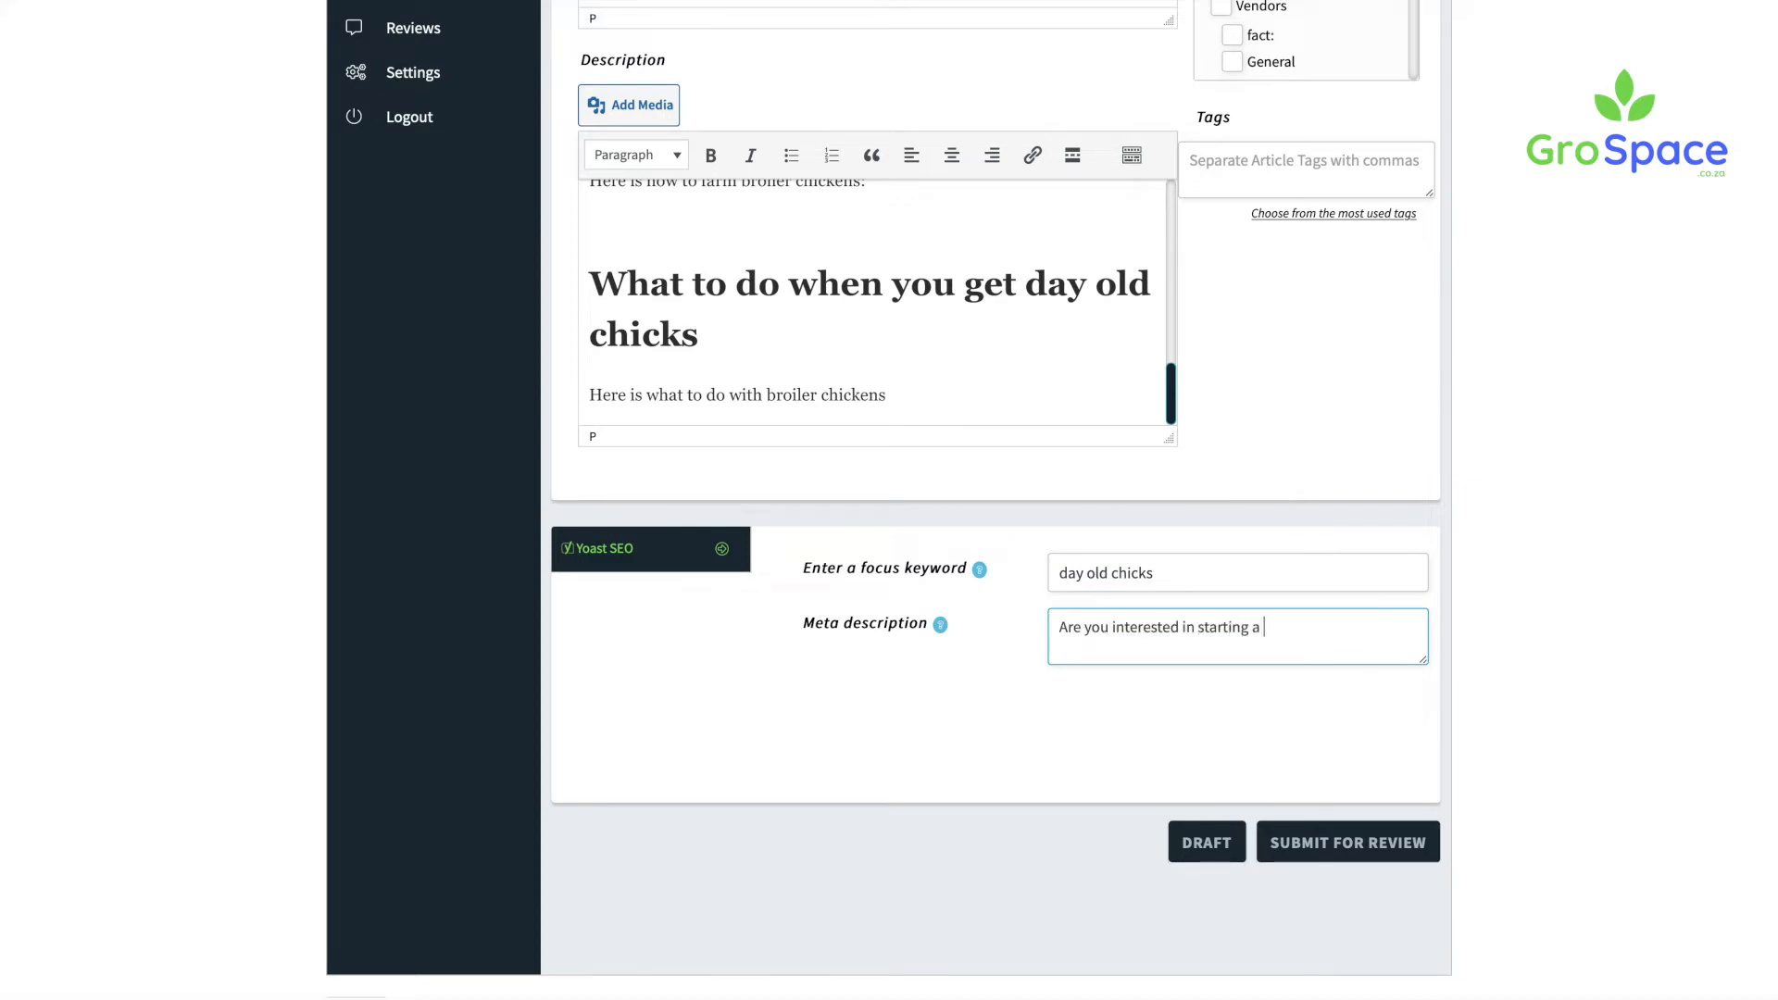
pyautogui.write('business farming broiler ')
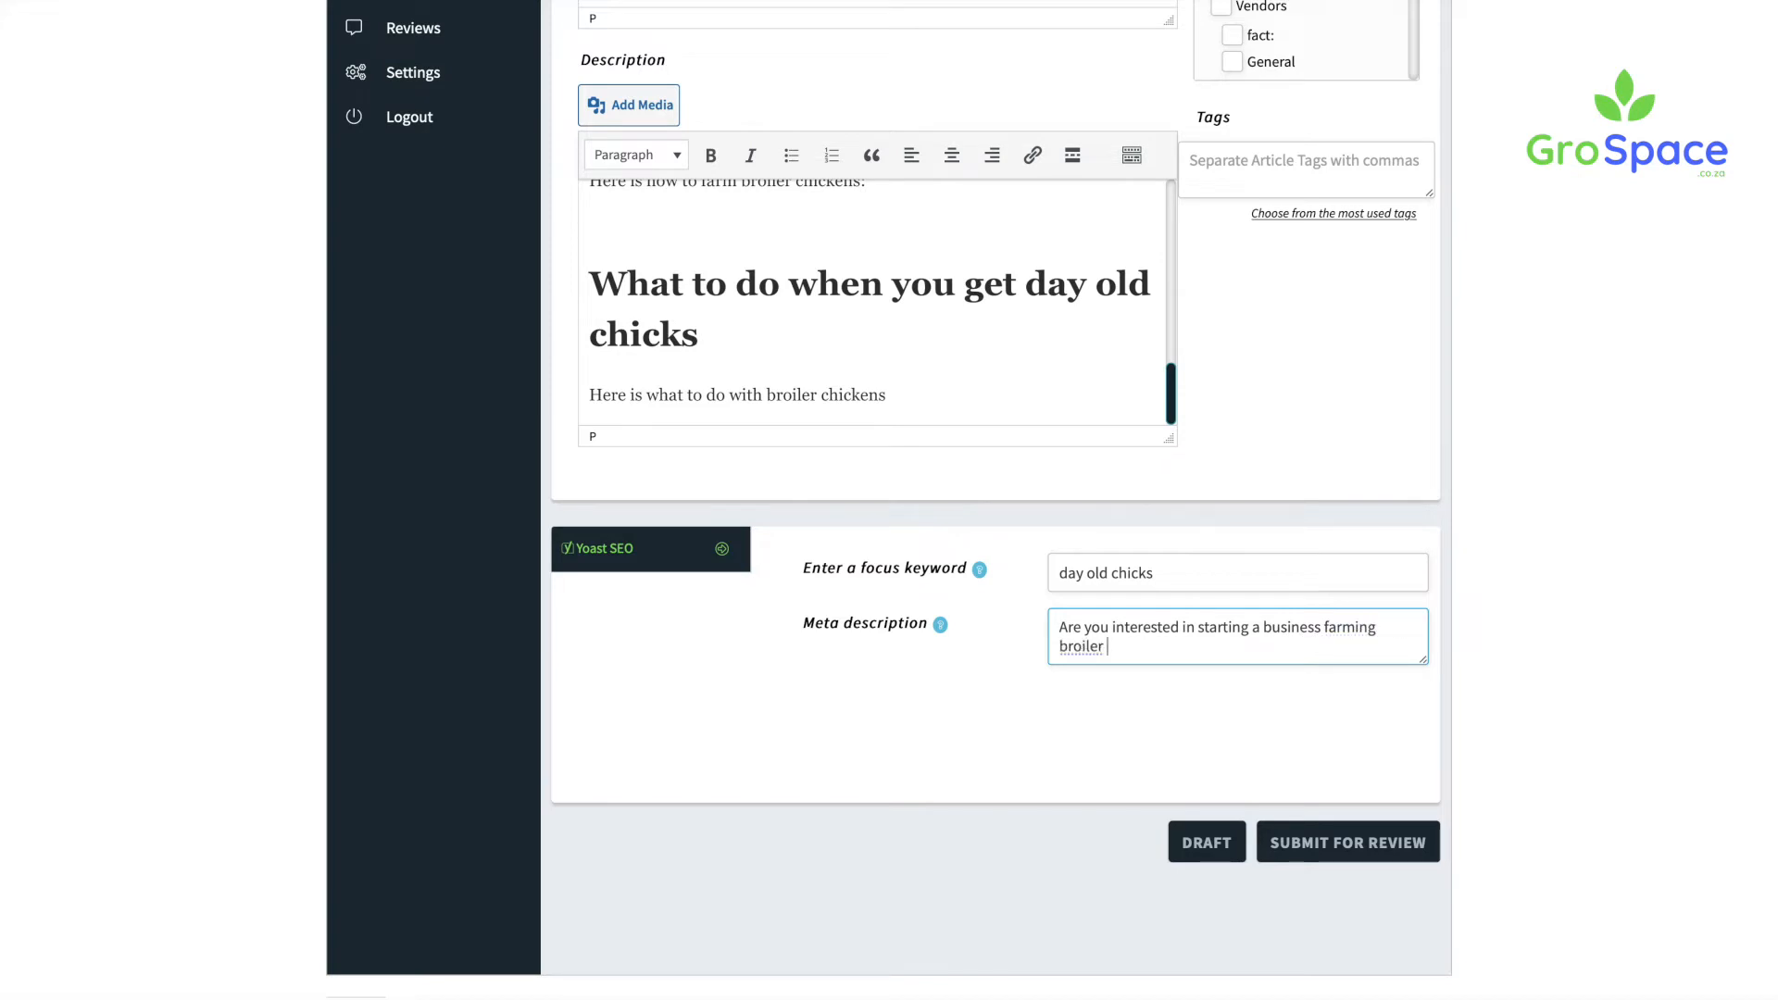
pyautogui.write('chicens')
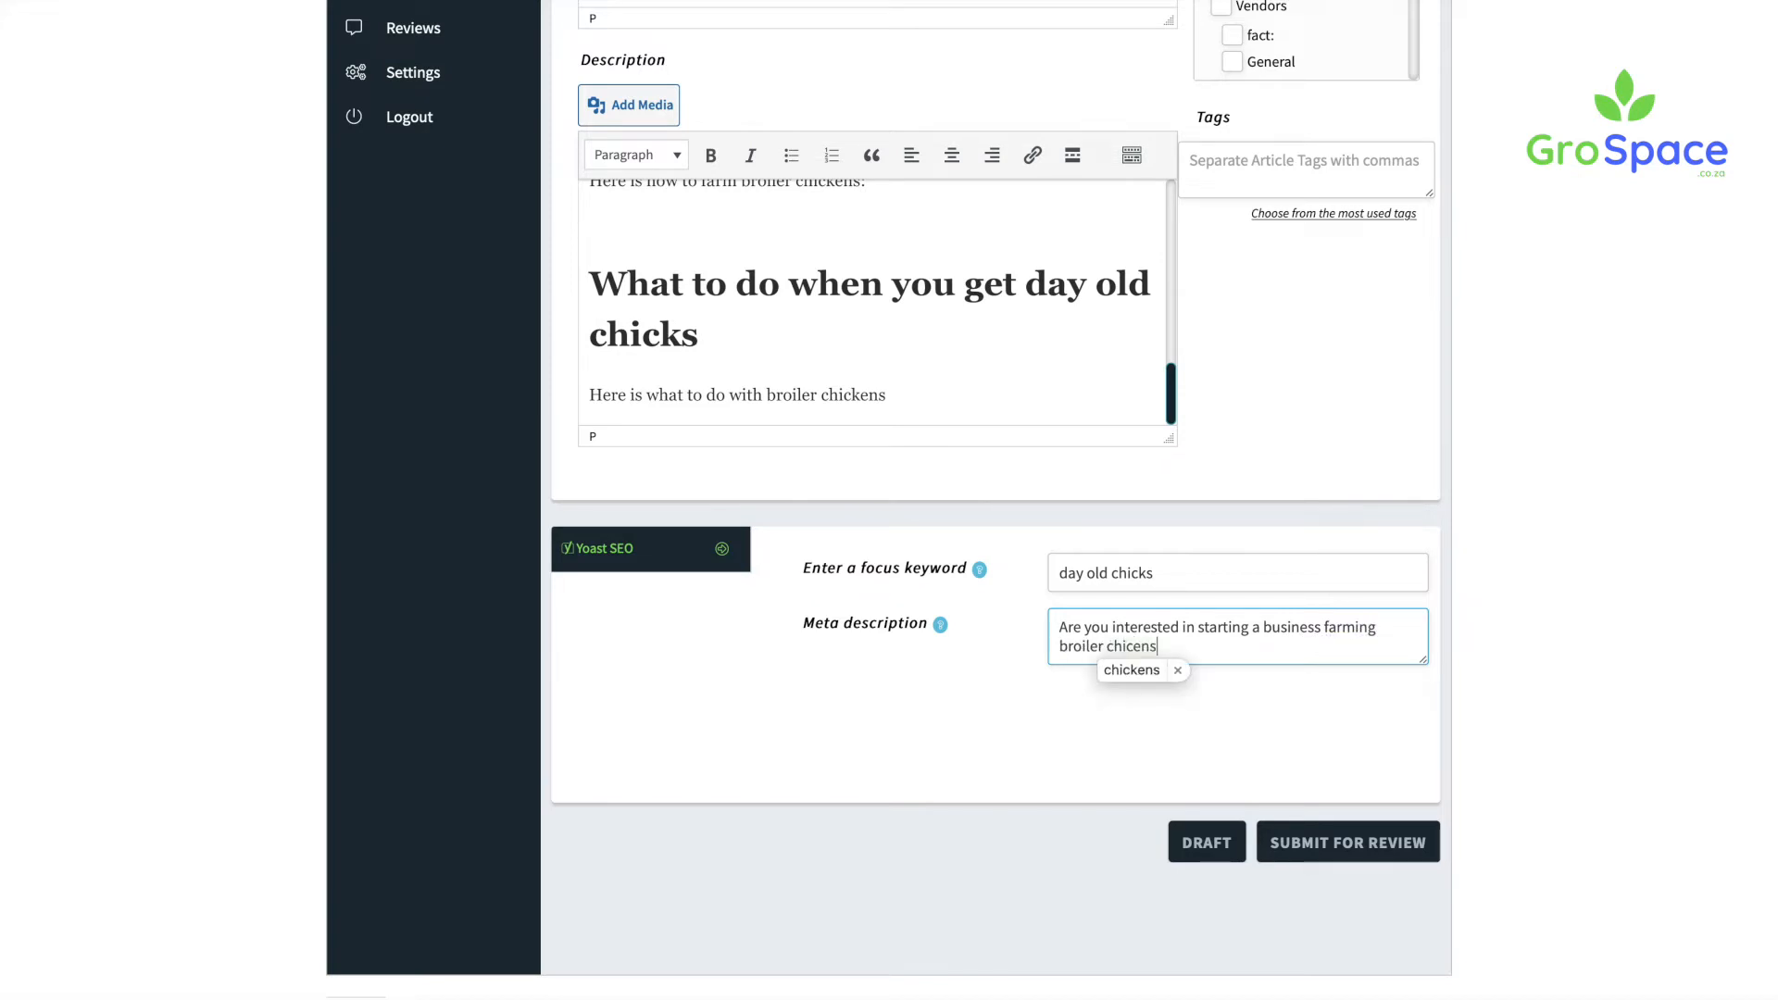
pyautogui.press('BackSpace')
pyautogui.press('BackSpace')
pyautogui.press('BackSpace')
pyautogui.write('kens? You can')
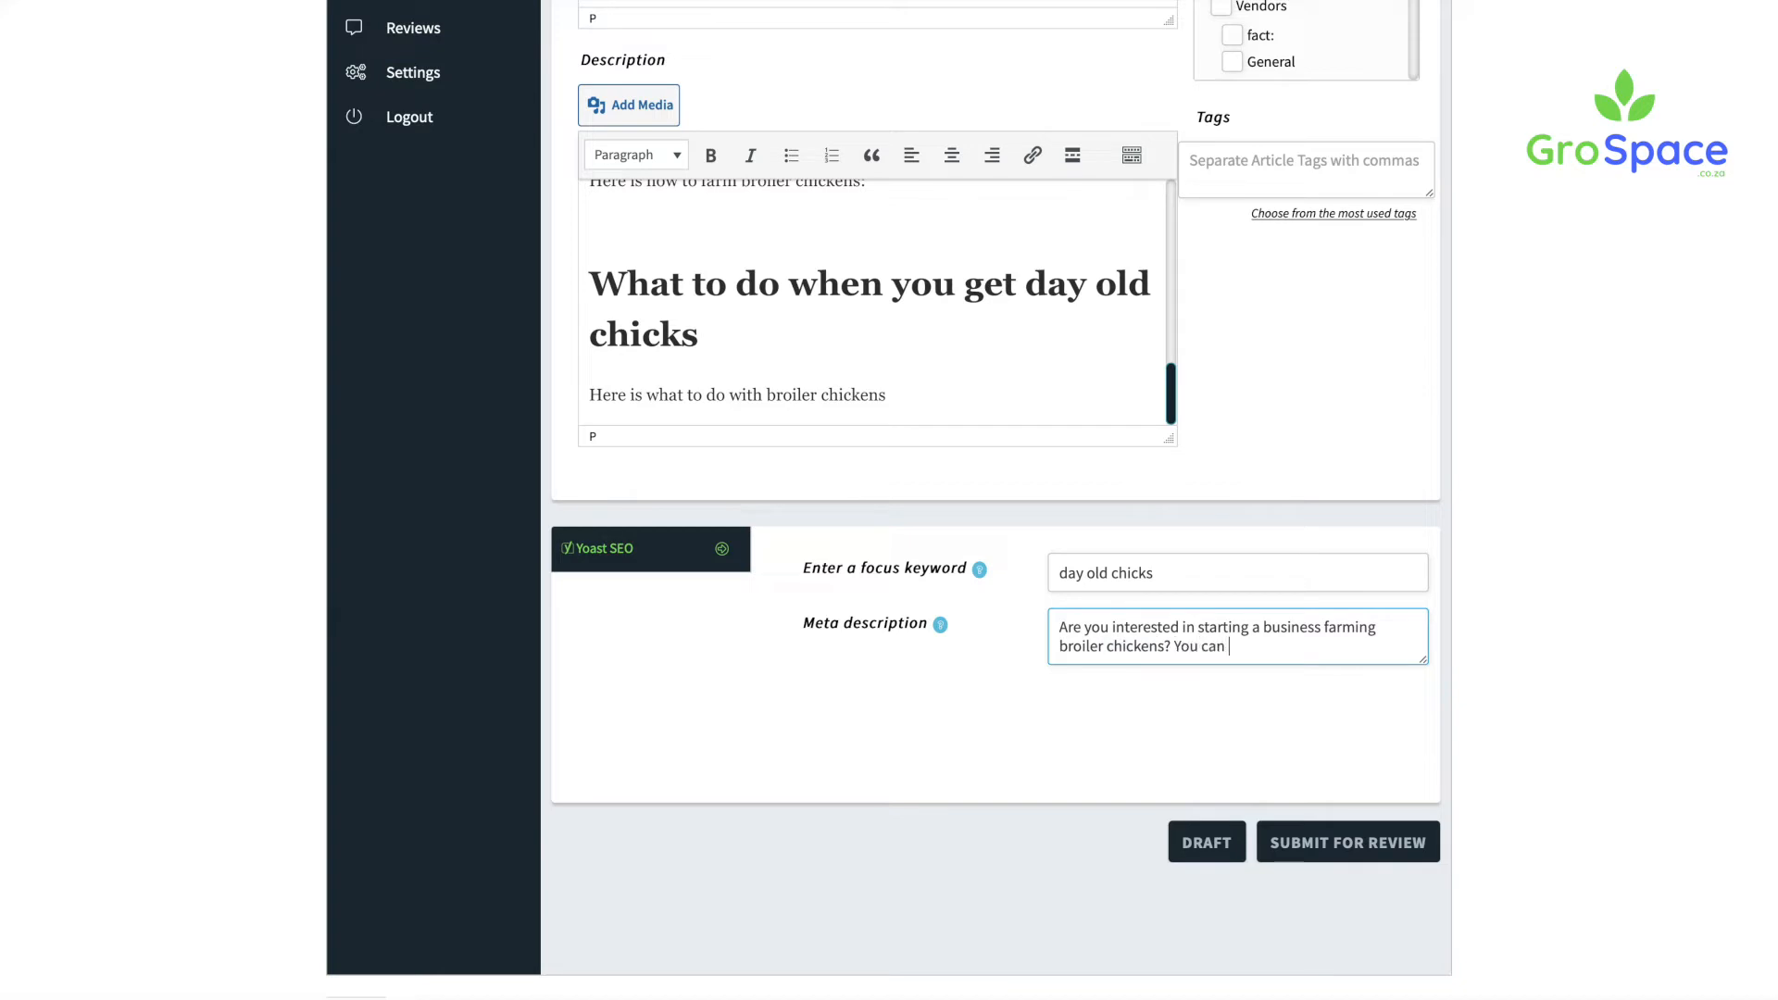
# Step: Complete the meta description with "start a broiler farming business today. Join GroSpace and learn how"
pyautogui.write(' start a broiler farming busine')
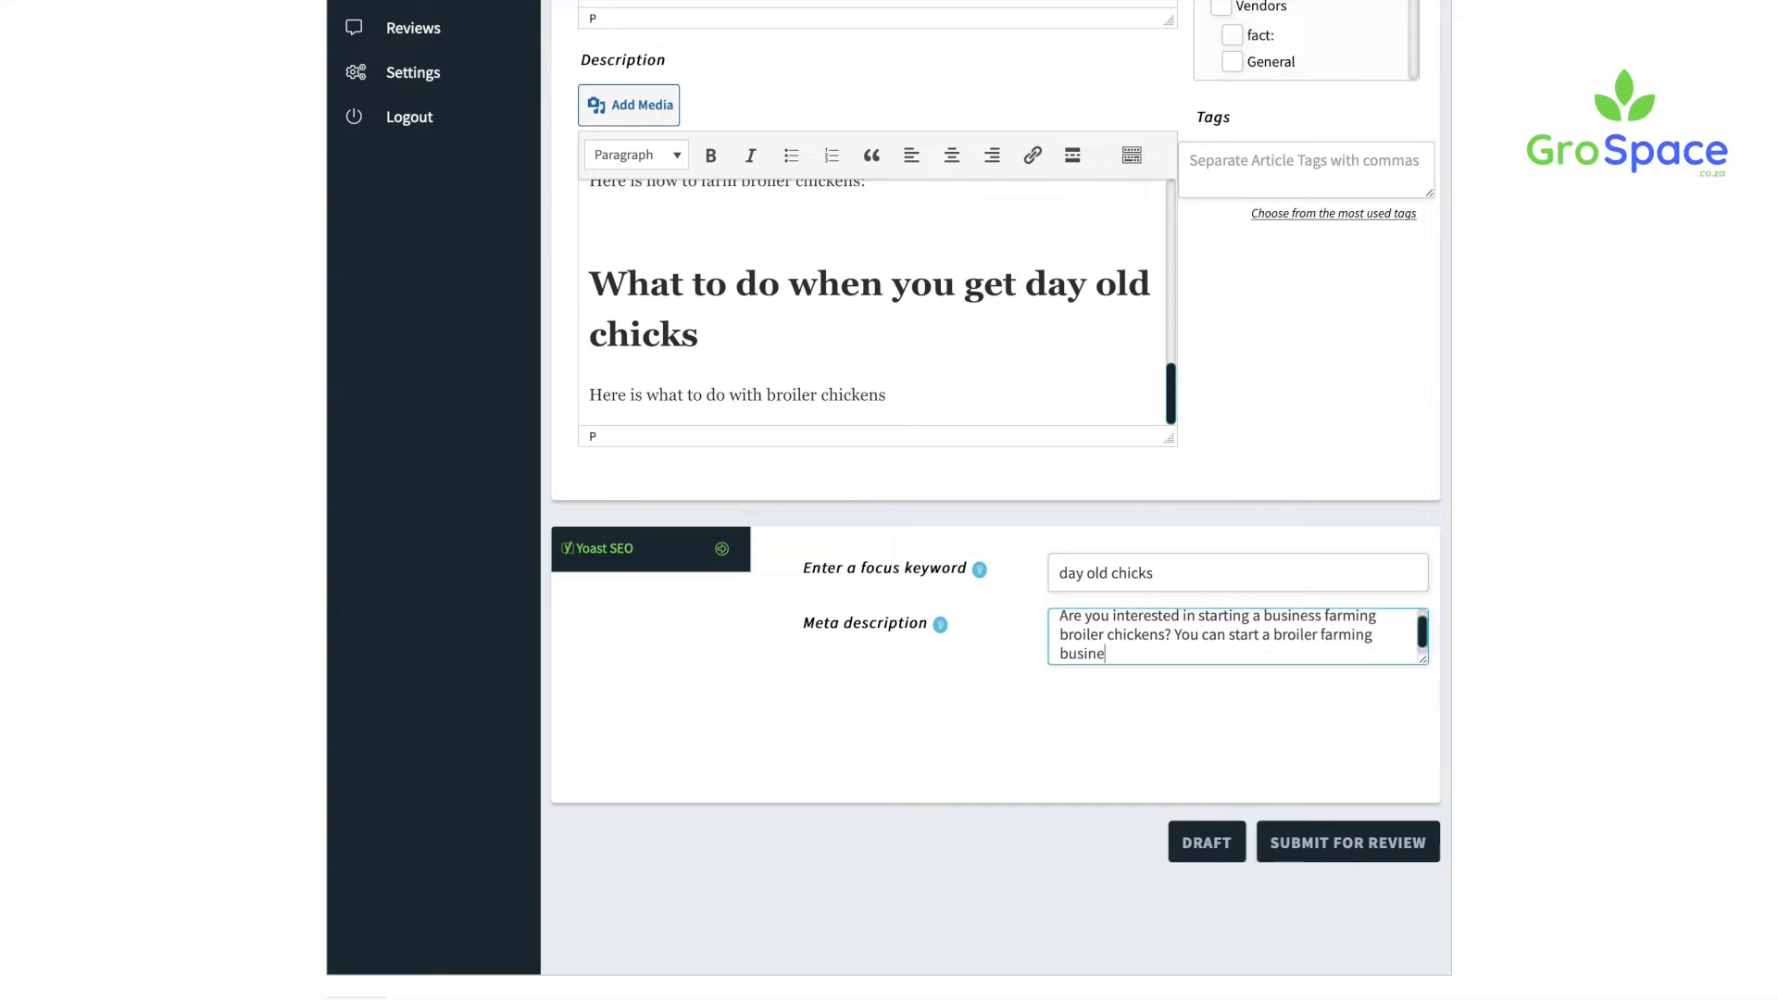
pyautogui.write('ss today. Join GroSpacaee and learn how')
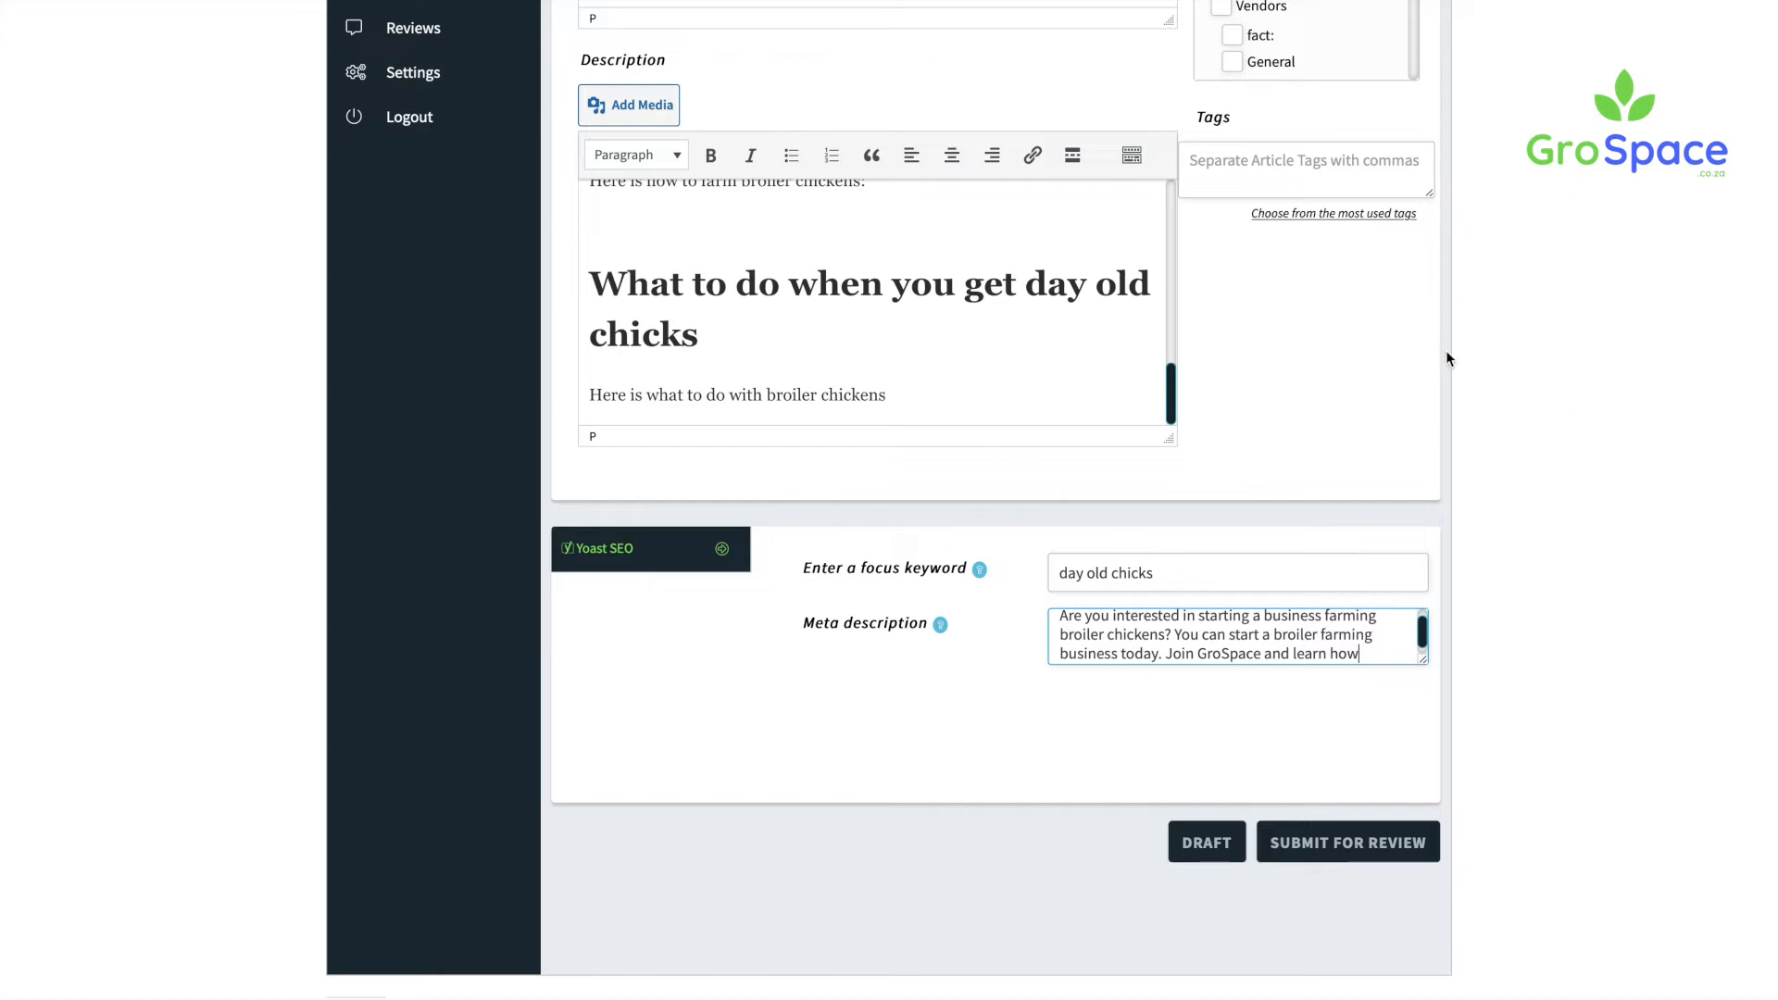
# Step: Assign the article to the Business in a Box category and look through the remaining categories
pyautogui.scroll(4, 1441, 354)
pyautogui.scroll(1, 1339, 350)
pyautogui.click(1231, 320)
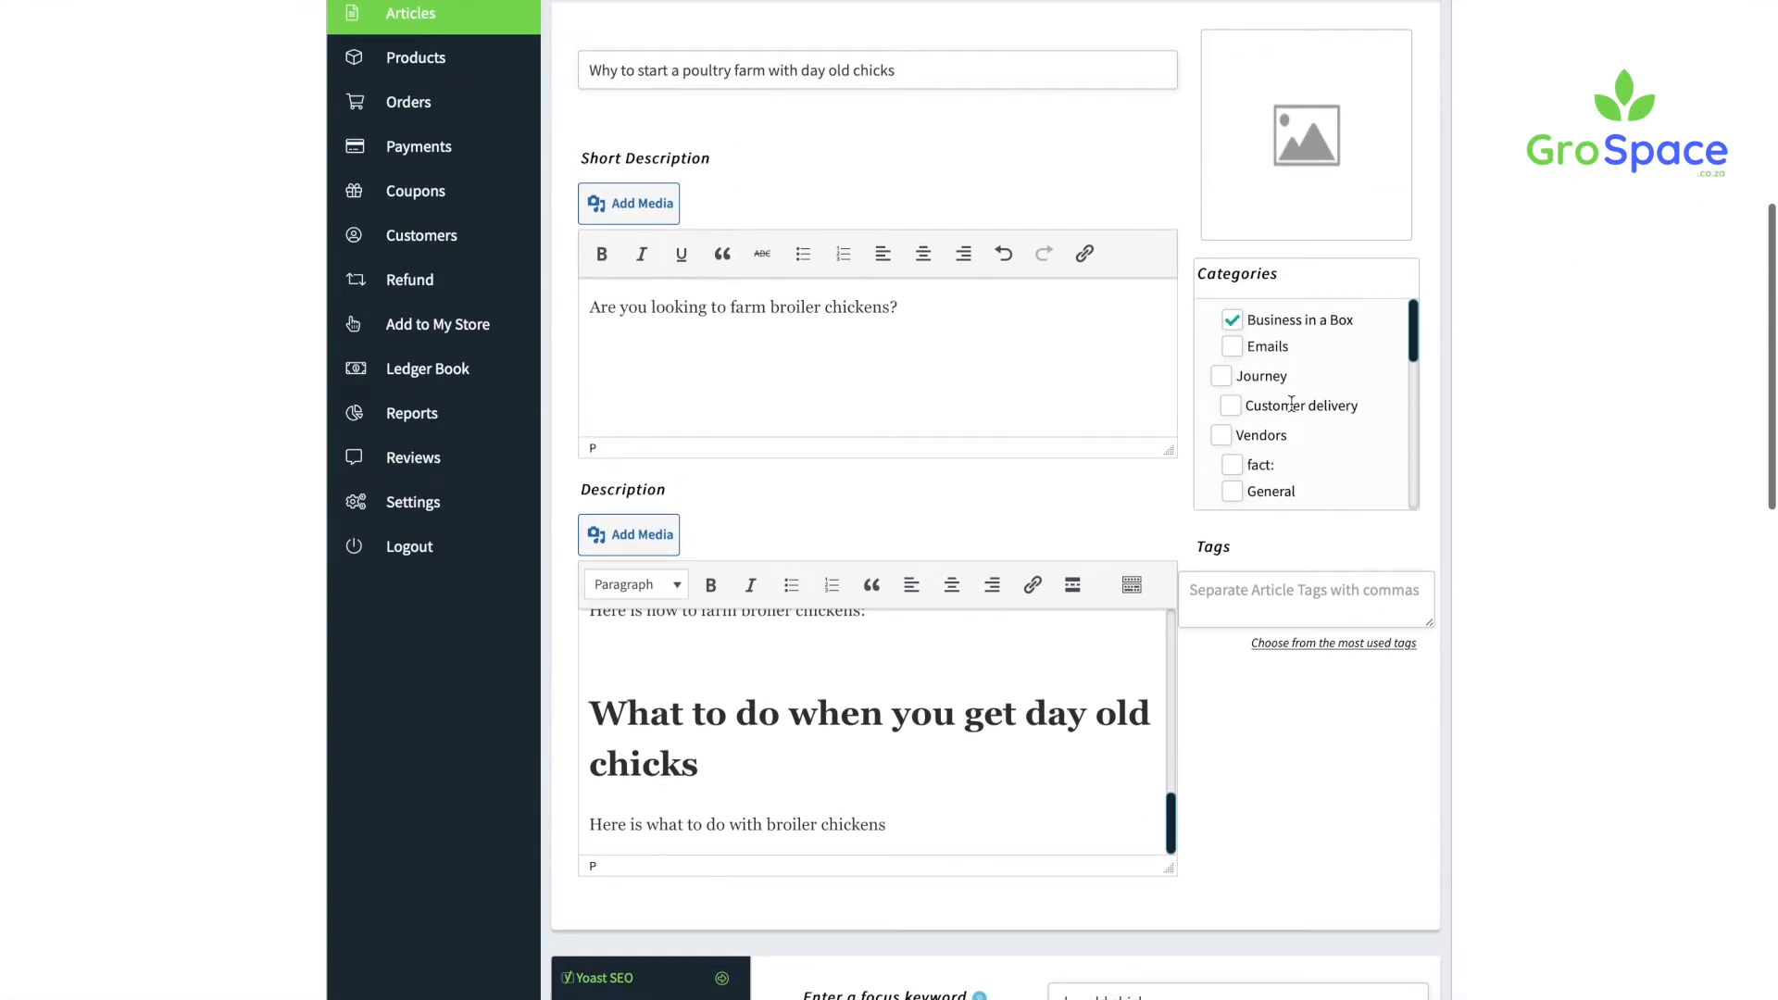
pyautogui.scroll(-3, 1287, 407)
pyautogui.scroll(-1, 1281, 413)
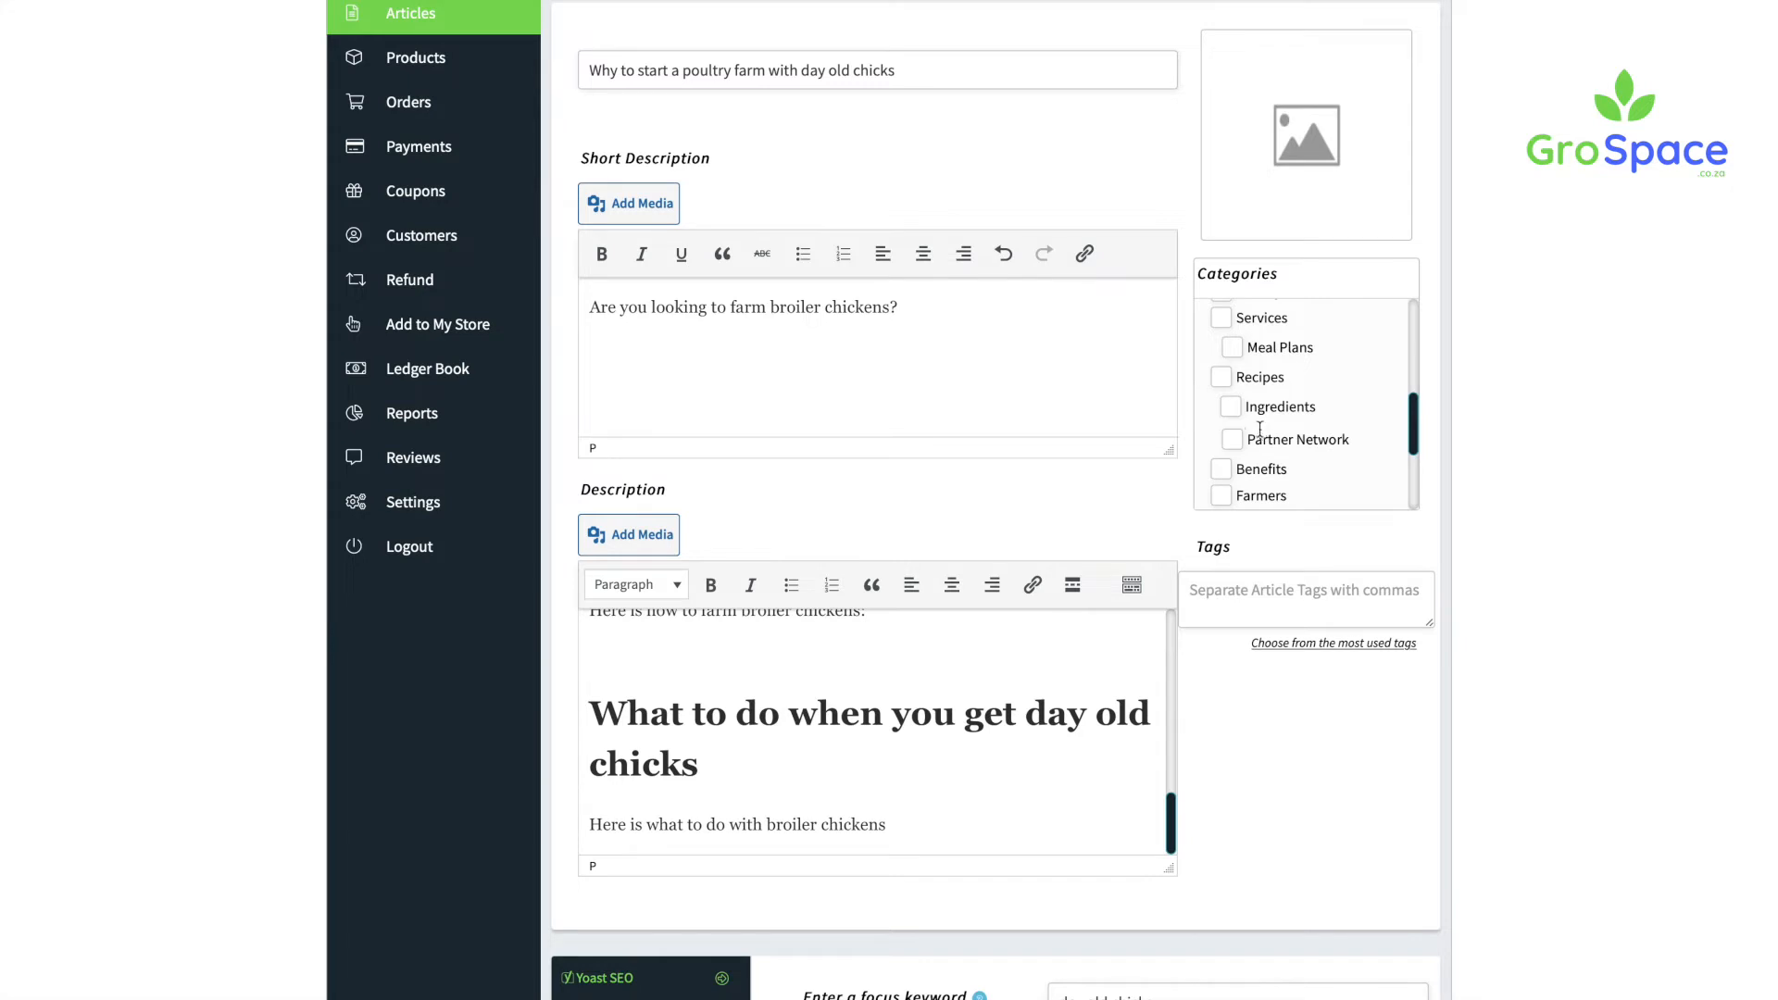
pyautogui.scroll(3, 1006, 415)
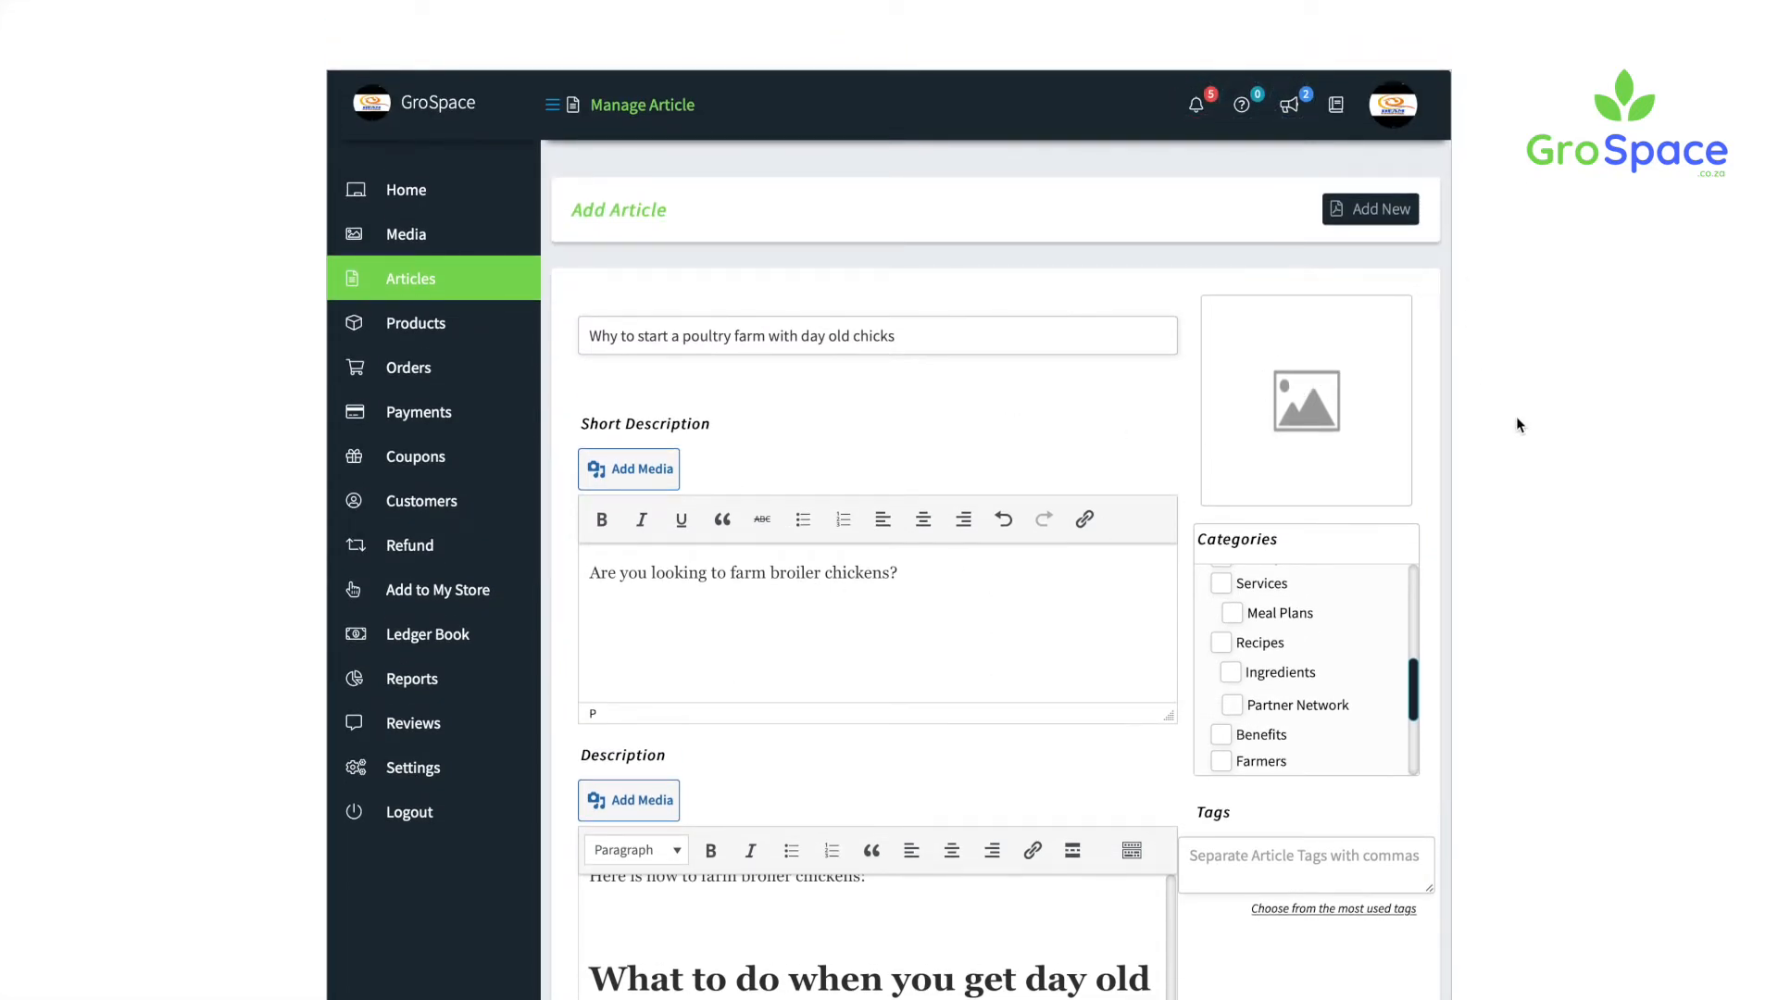
# Step: Save the day old chicks article as a draft
pyautogui.scroll(-3, 1515, 426)
pyautogui.scroll(-3, 1511, 452)
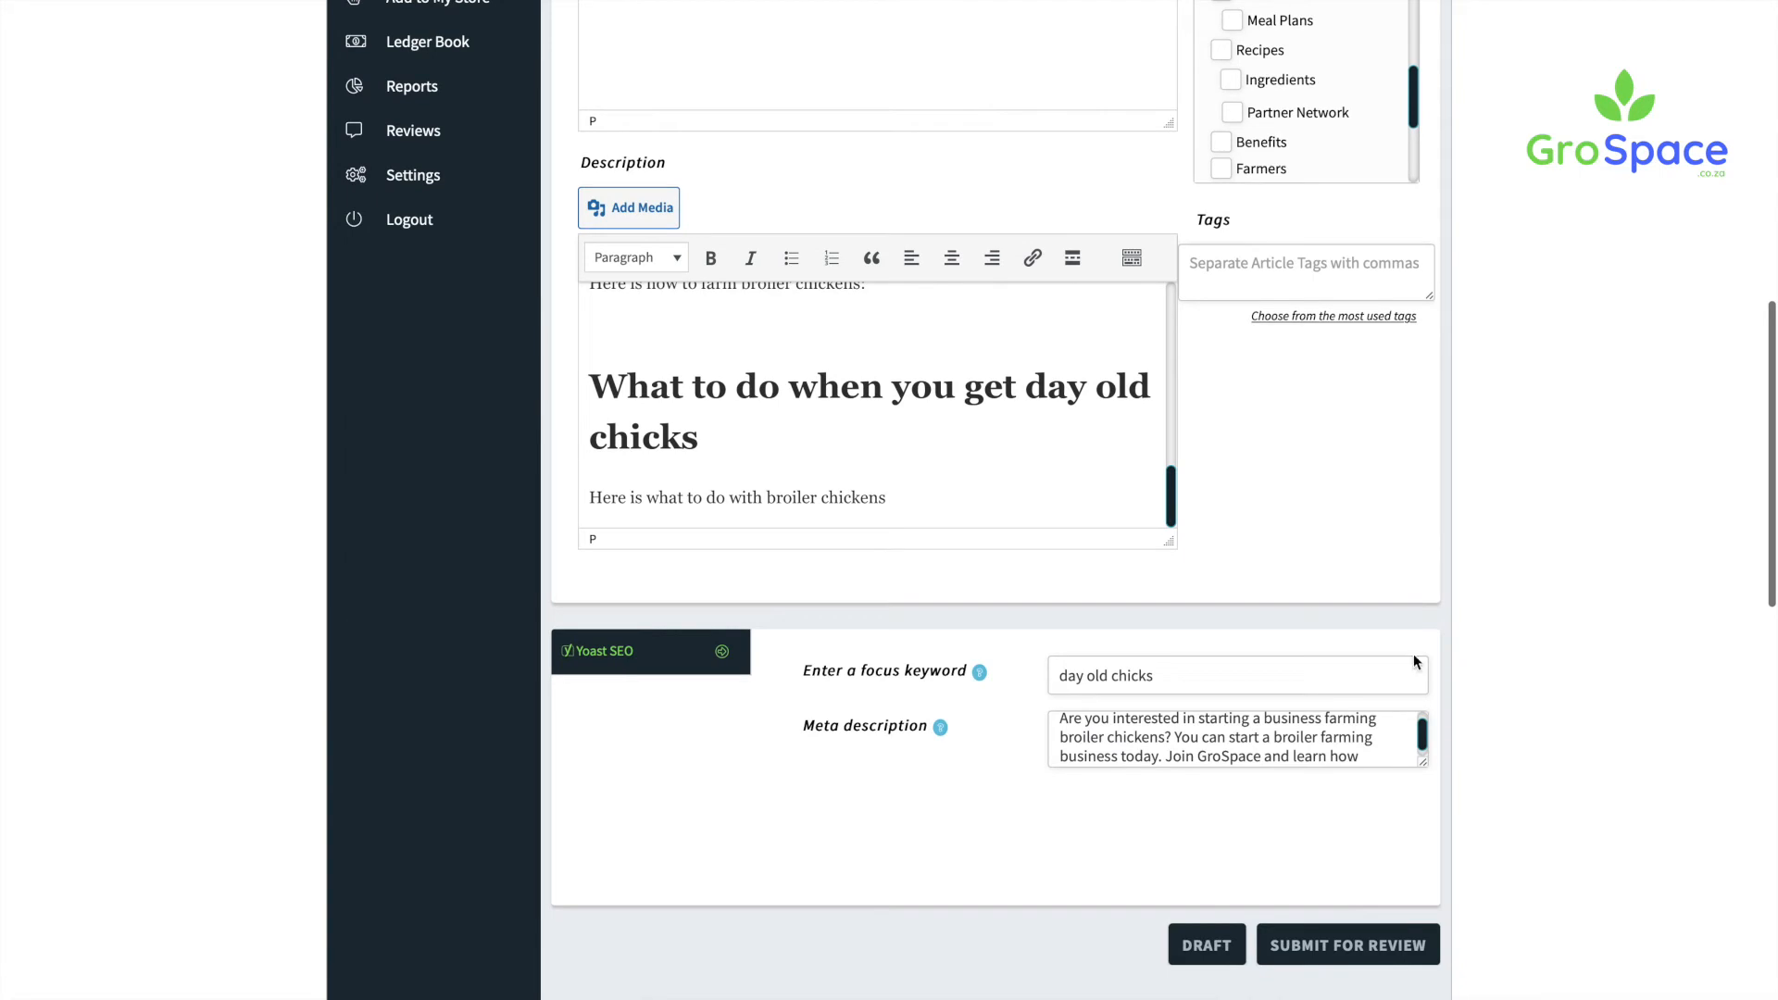
pyautogui.click(1206, 941)
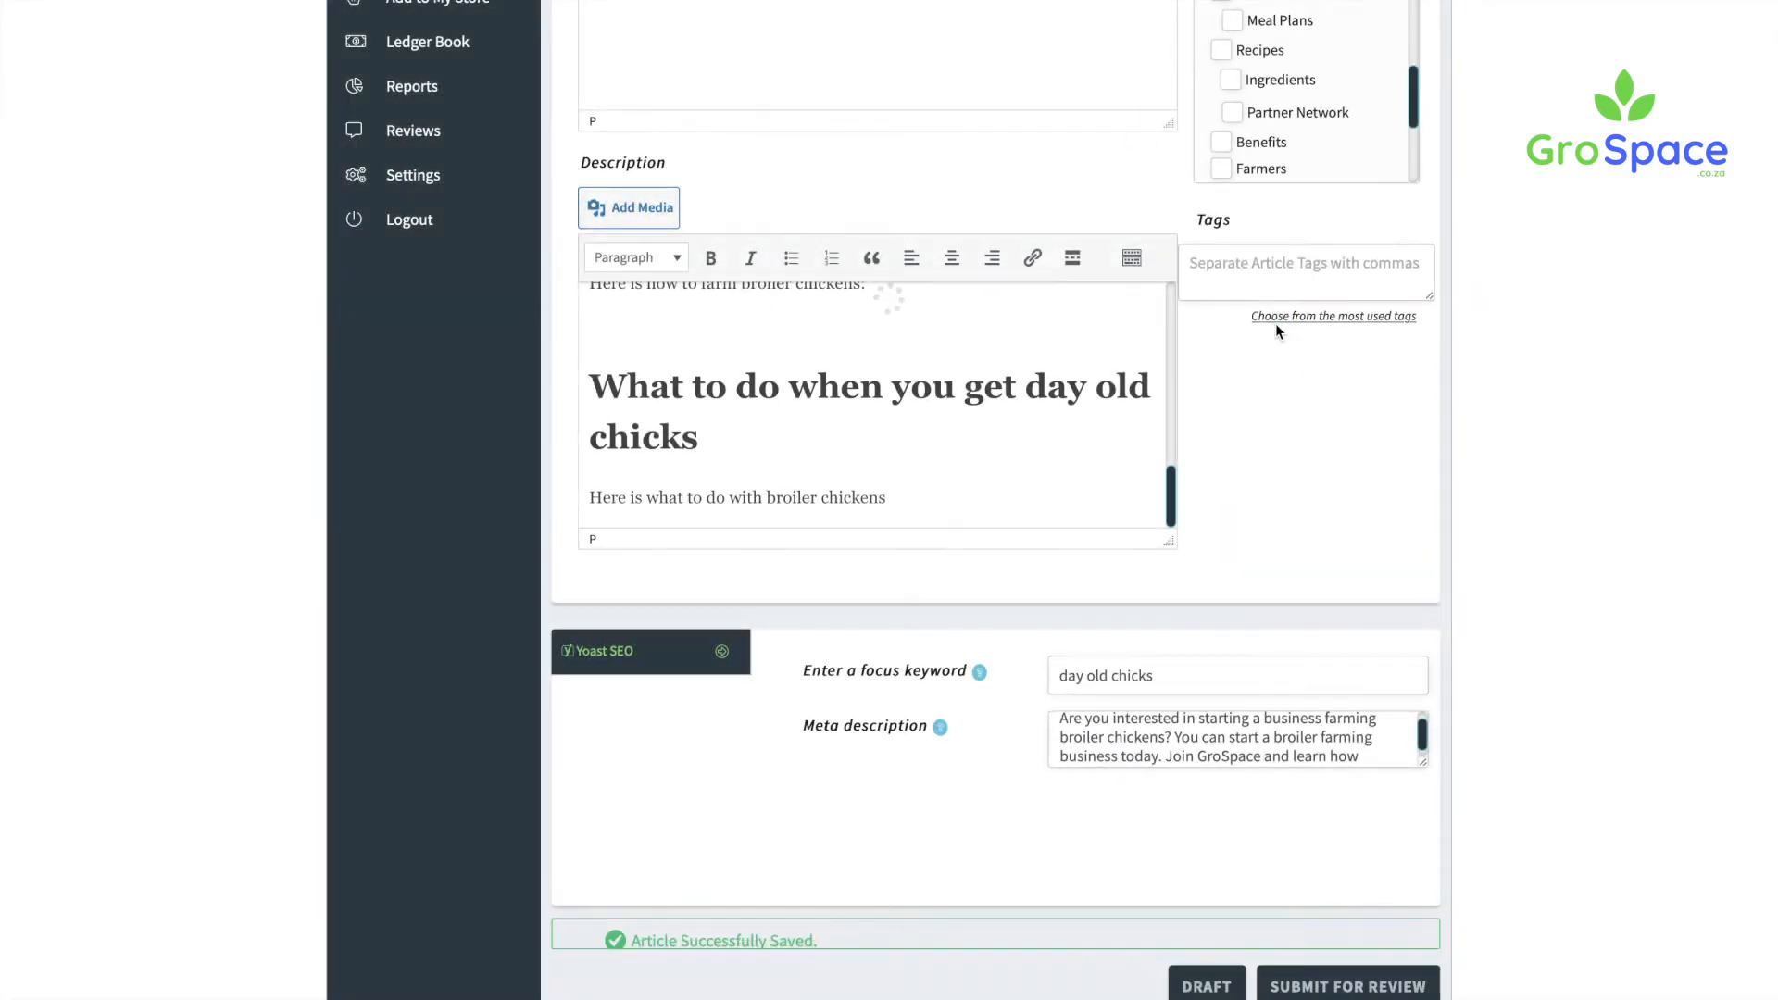
# Step: Go to the store's product list and open the "Deam Poultry - Day Old Chicks" product for editing
pyautogui.scroll(5, 452, 485)
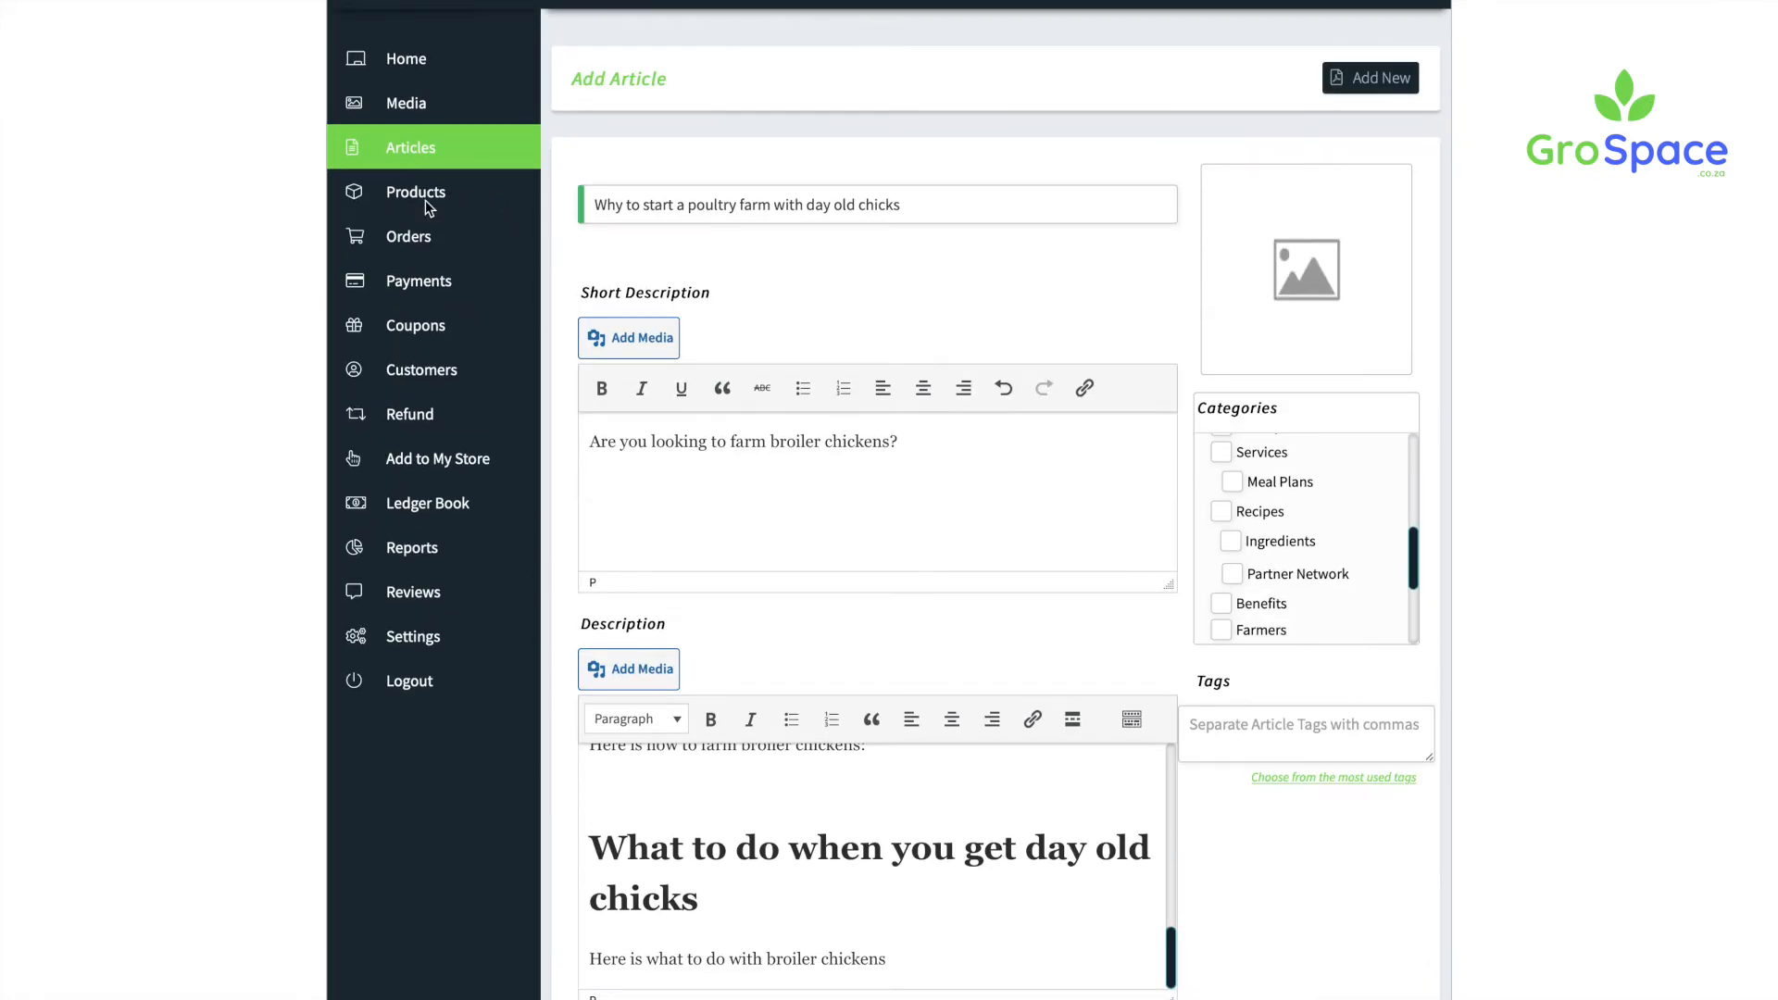
pyautogui.scroll(-5, 457, 338)
pyautogui.moveTo(464, 302)
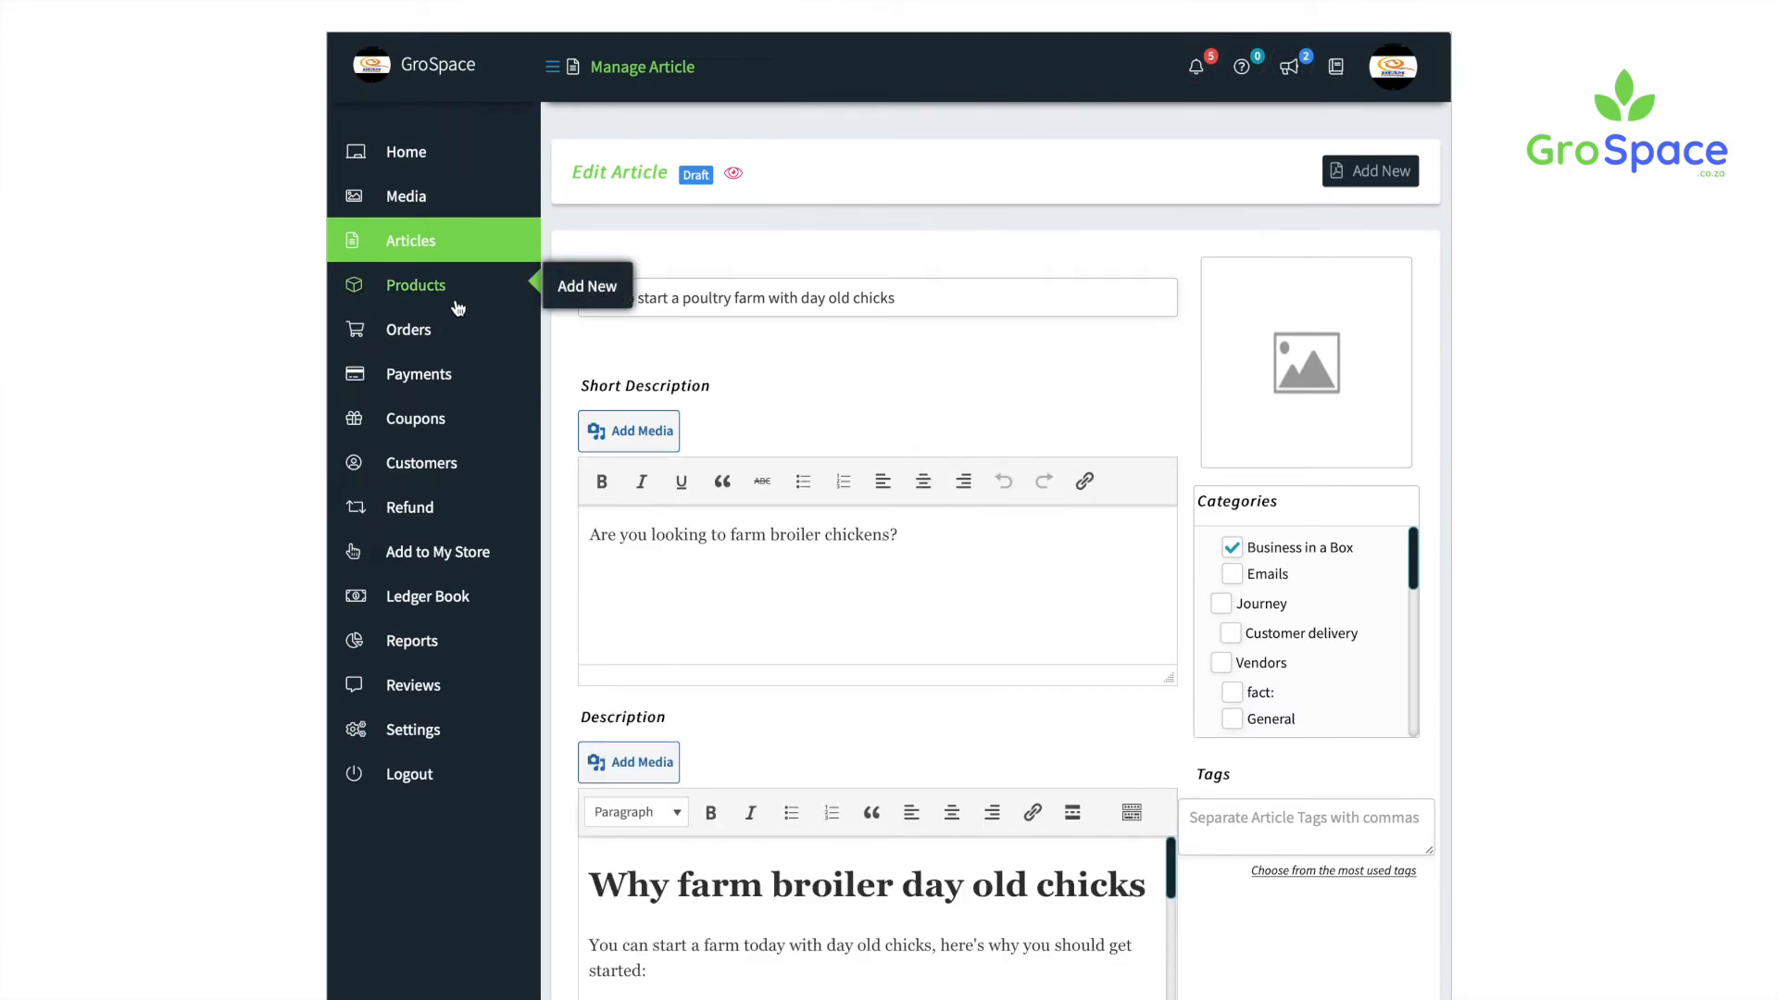
pyautogui.click(458, 308)
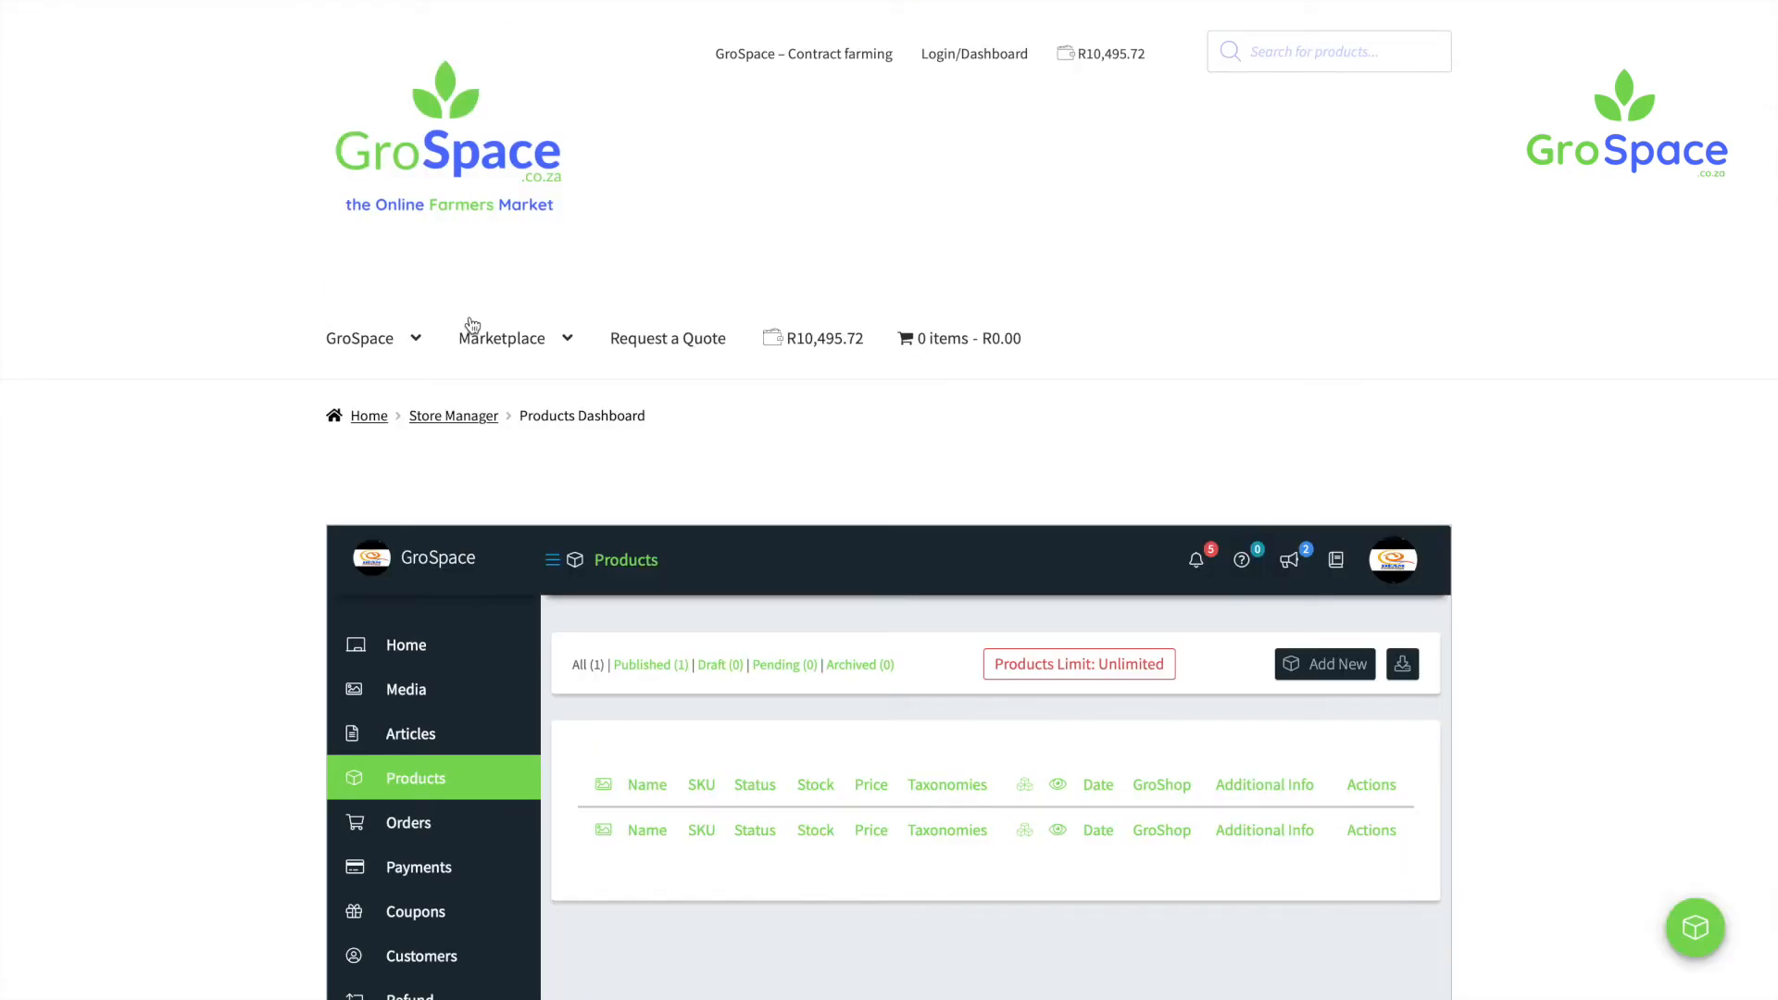
pyautogui.scroll(-5, 872, 556)
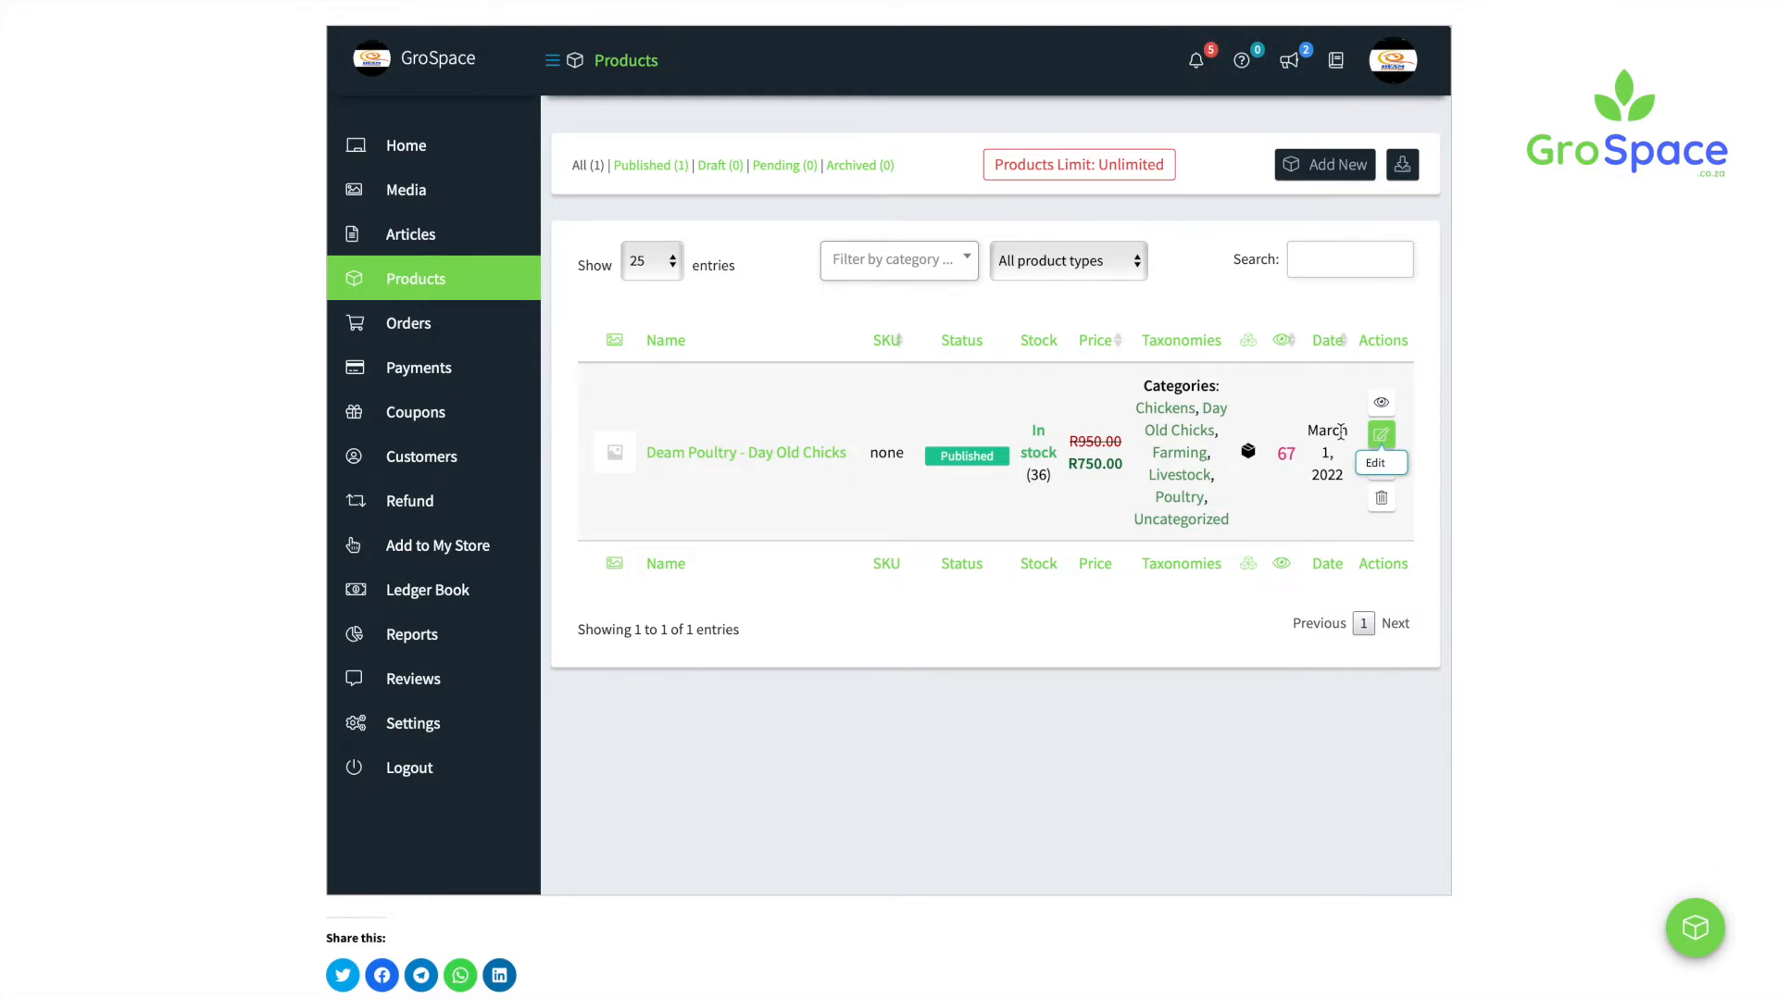
pyautogui.click(1379, 434)
# Step: Review the product's prices, the dates listed in its short description, and the bulleted text in its description
pyautogui.scroll(-5, 1181, 477)
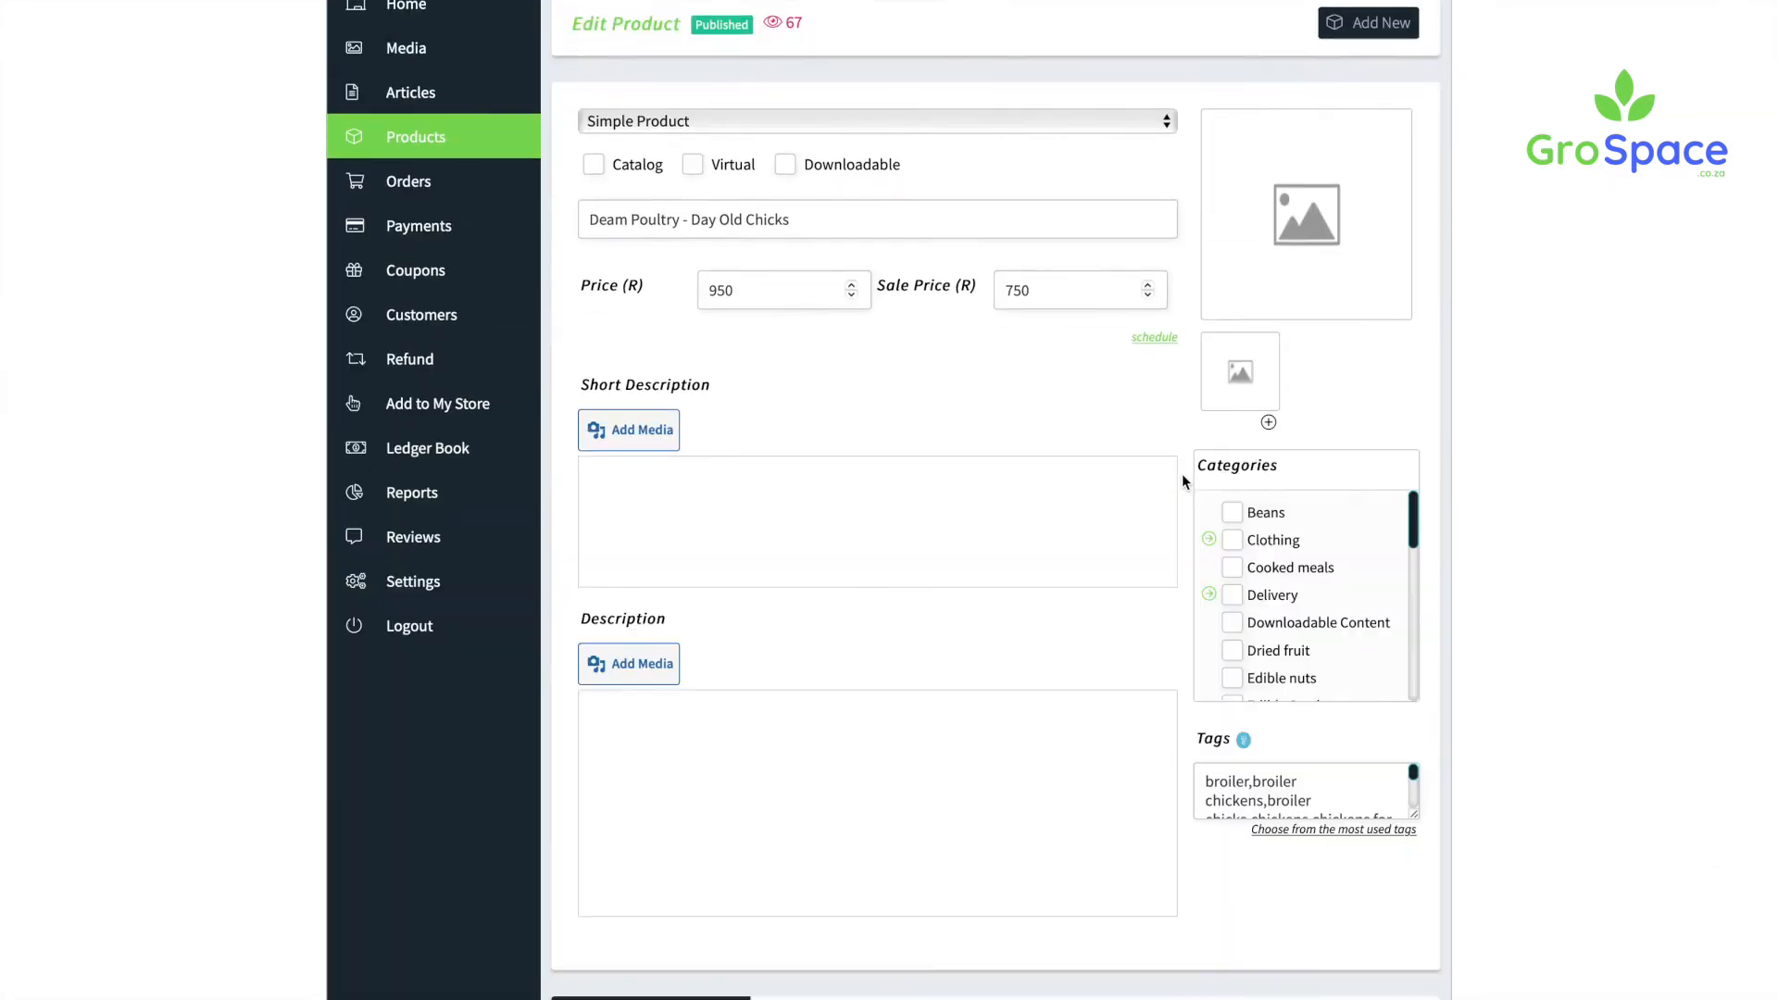
pyautogui.scroll(-2, 951, 562)
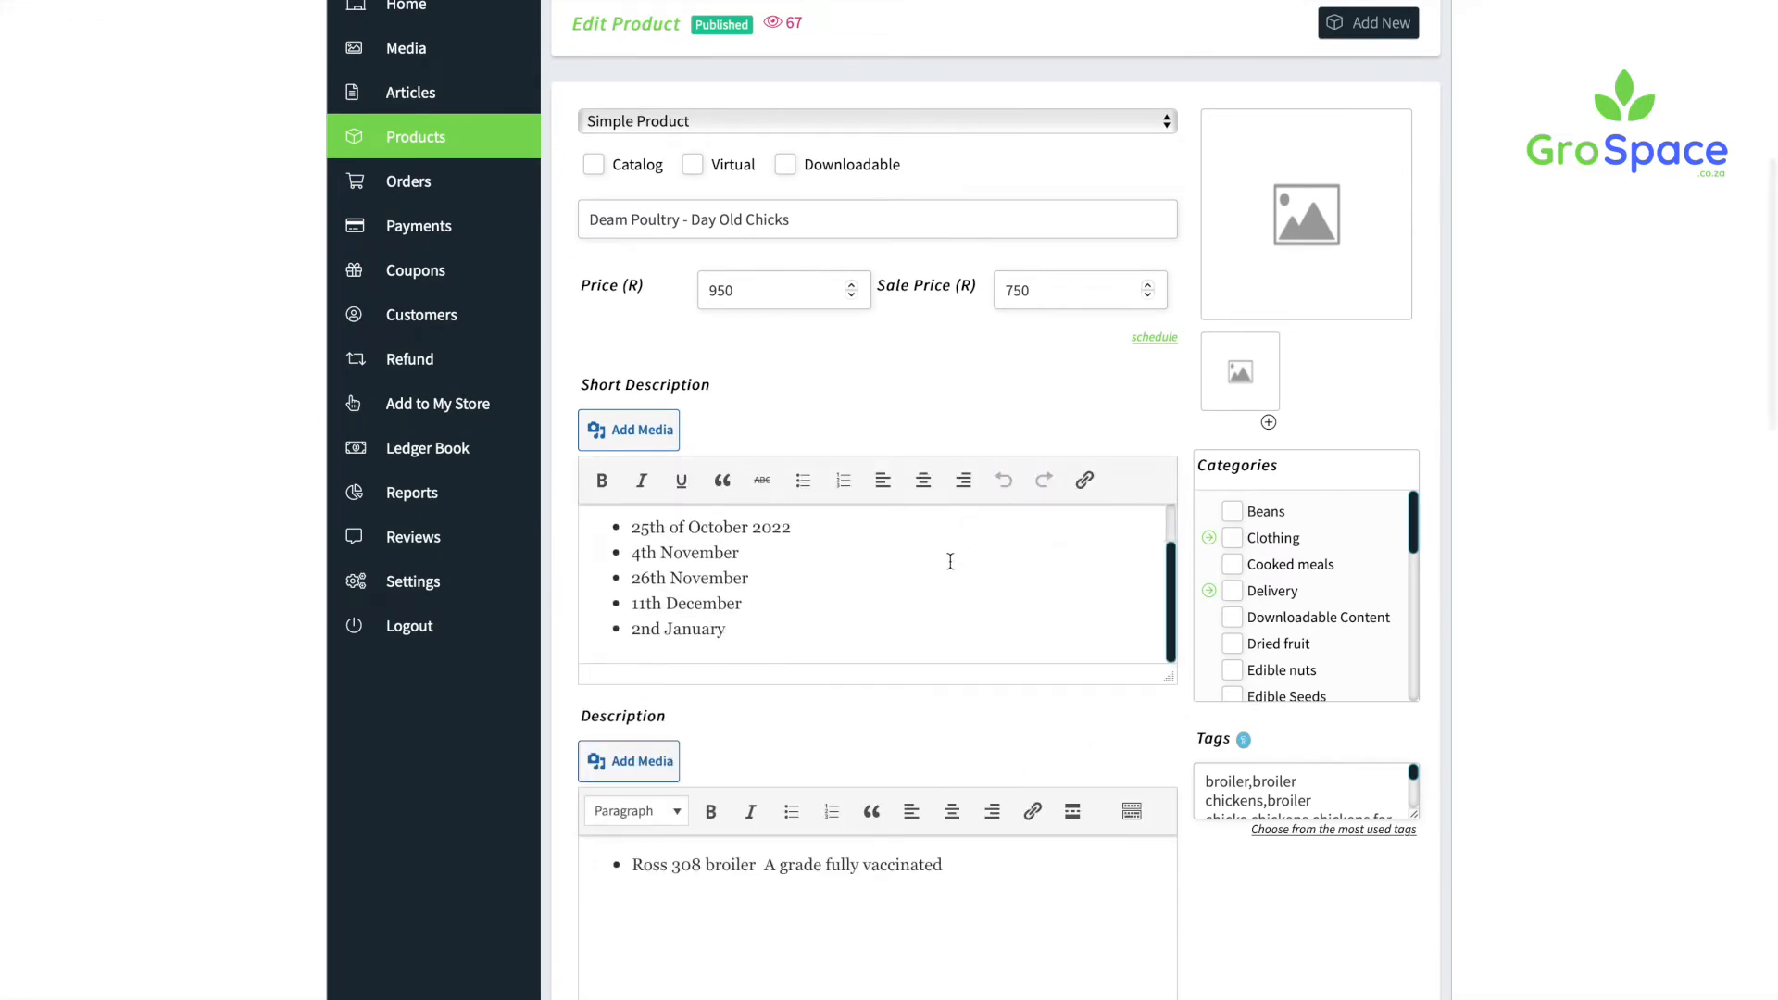
pyautogui.scroll(1, 771, 593)
pyautogui.moveTo(589, 532)
pyautogui.mouseDown()
pyautogui.moveTo(845, 682)
pyautogui.moveTo(838, 637)
pyautogui.mouseUp()
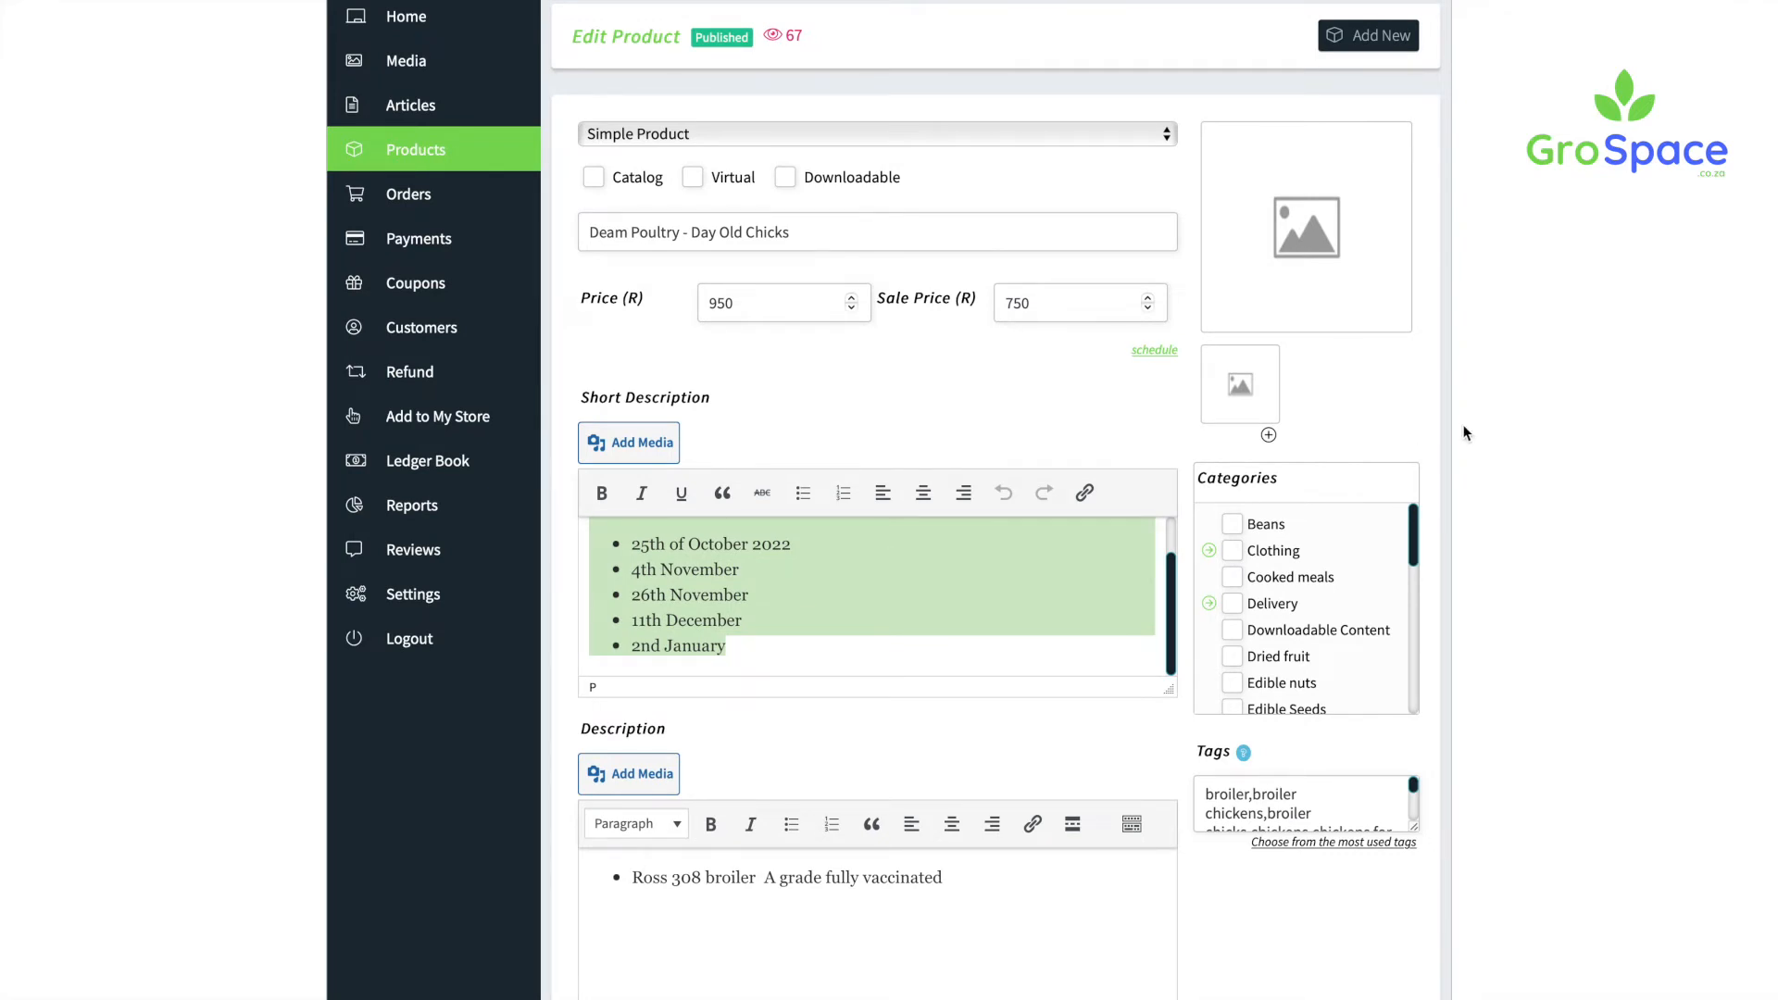
pyautogui.scroll(-4, 825, 514)
pyautogui.click(775, 555)
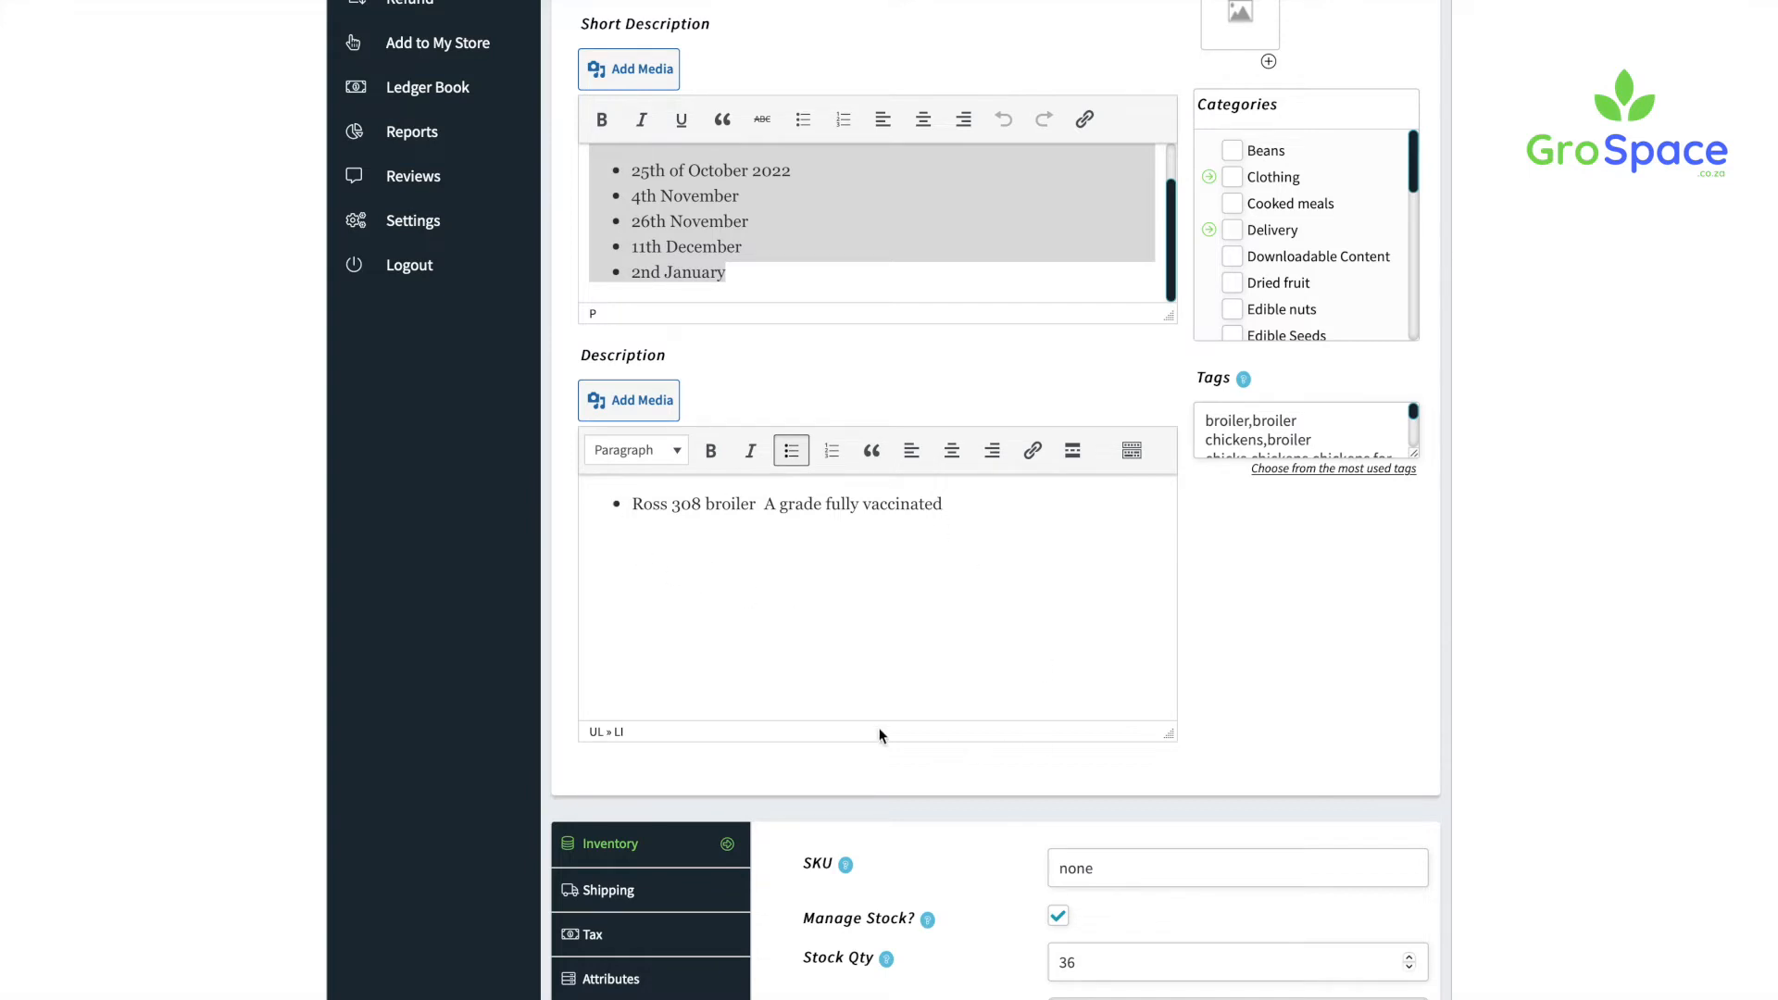
# Step: Look over the product's inventory settings and set its shipping weight to 4 kg
pyautogui.scroll(-4, 763, 748)
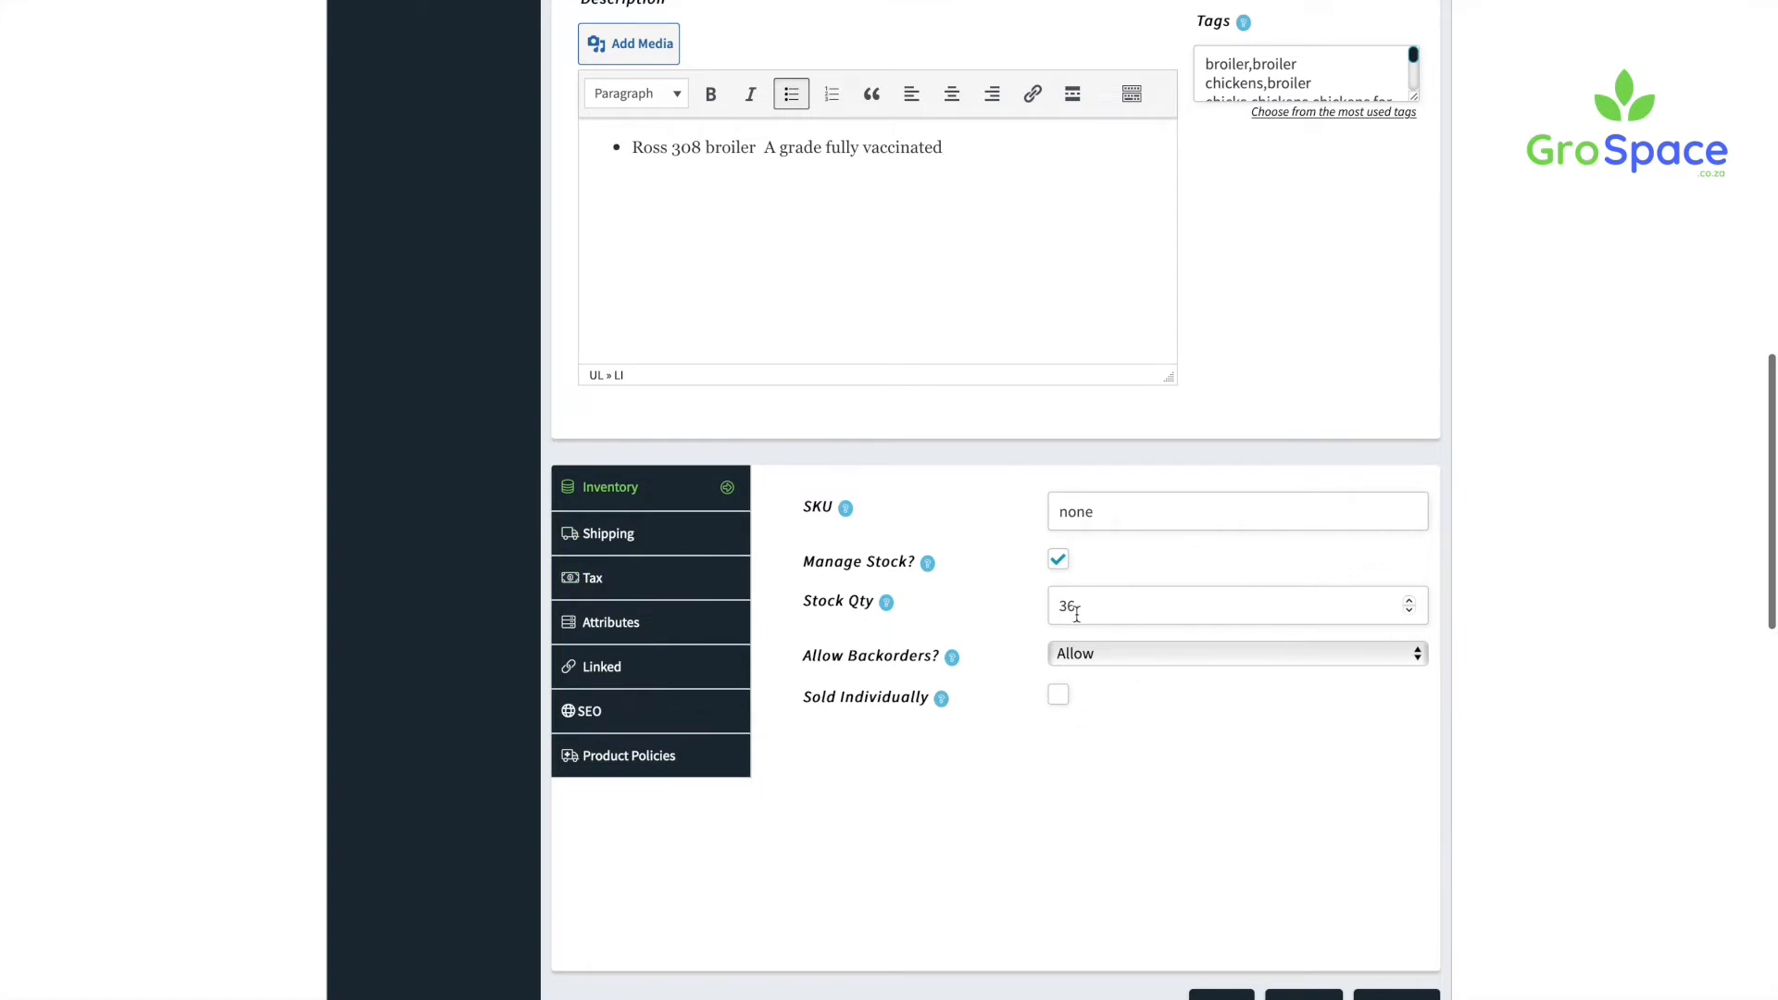
pyautogui.scroll(-1, 1069, 574)
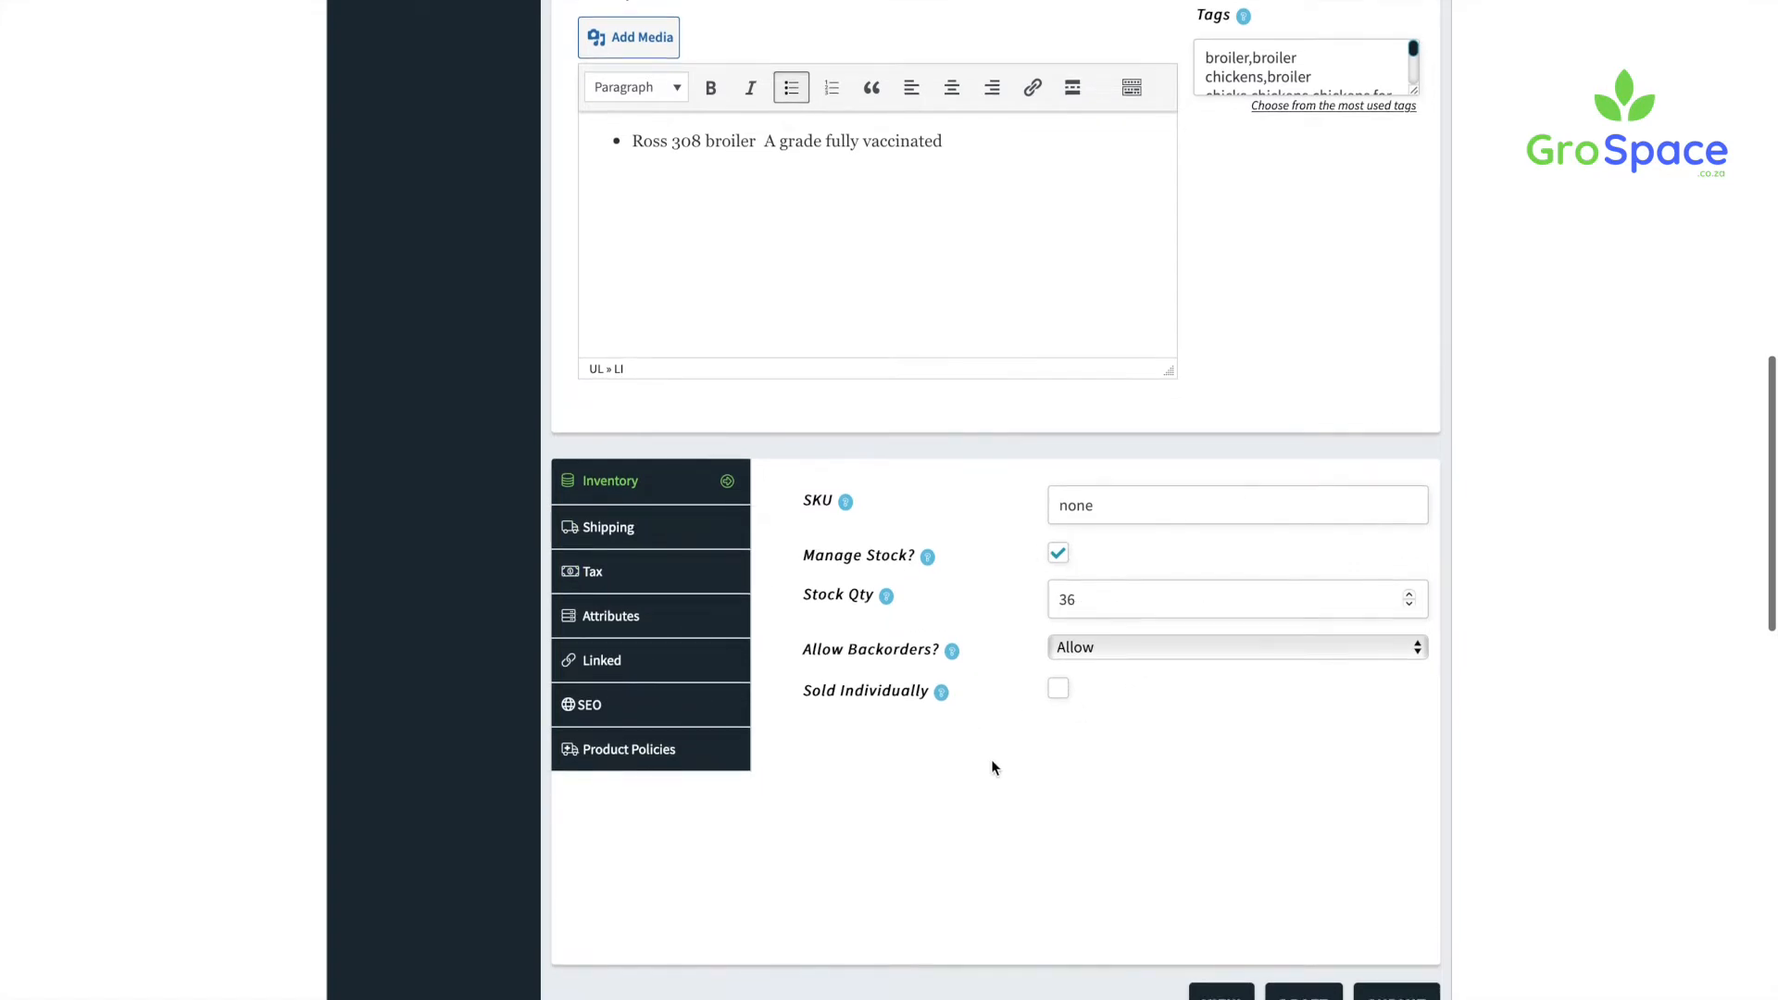
pyautogui.click(613, 537)
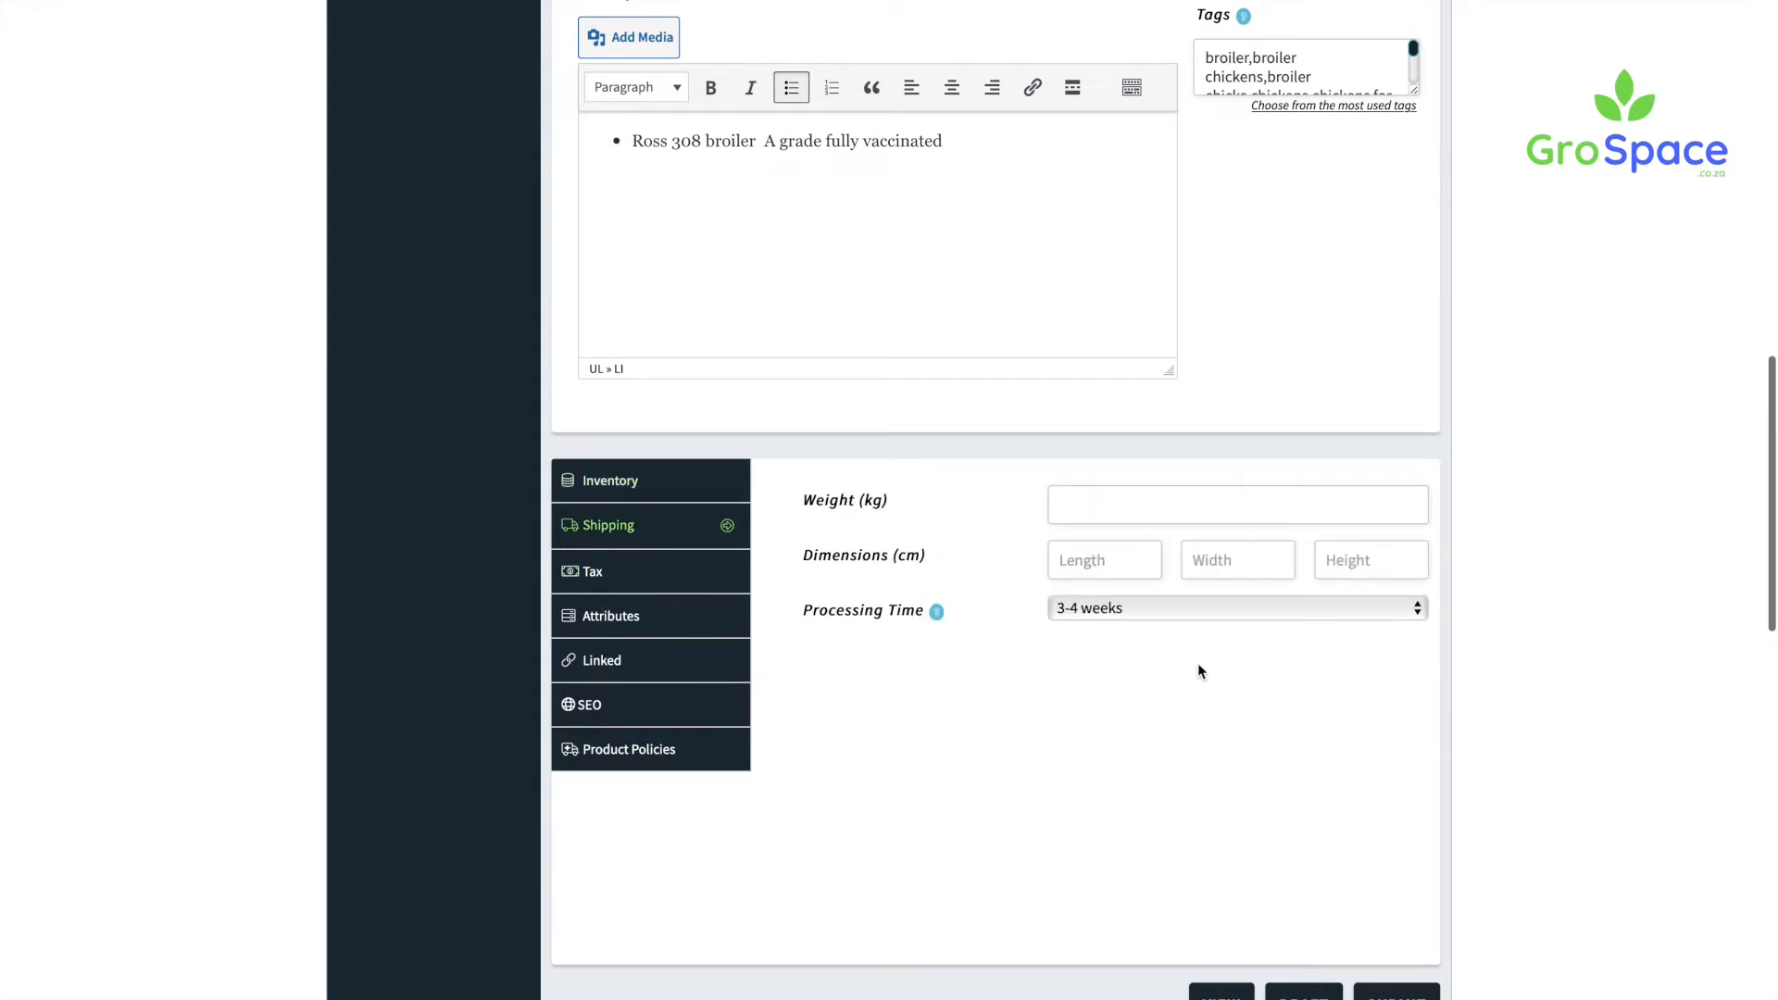
pyautogui.click(1097, 503)
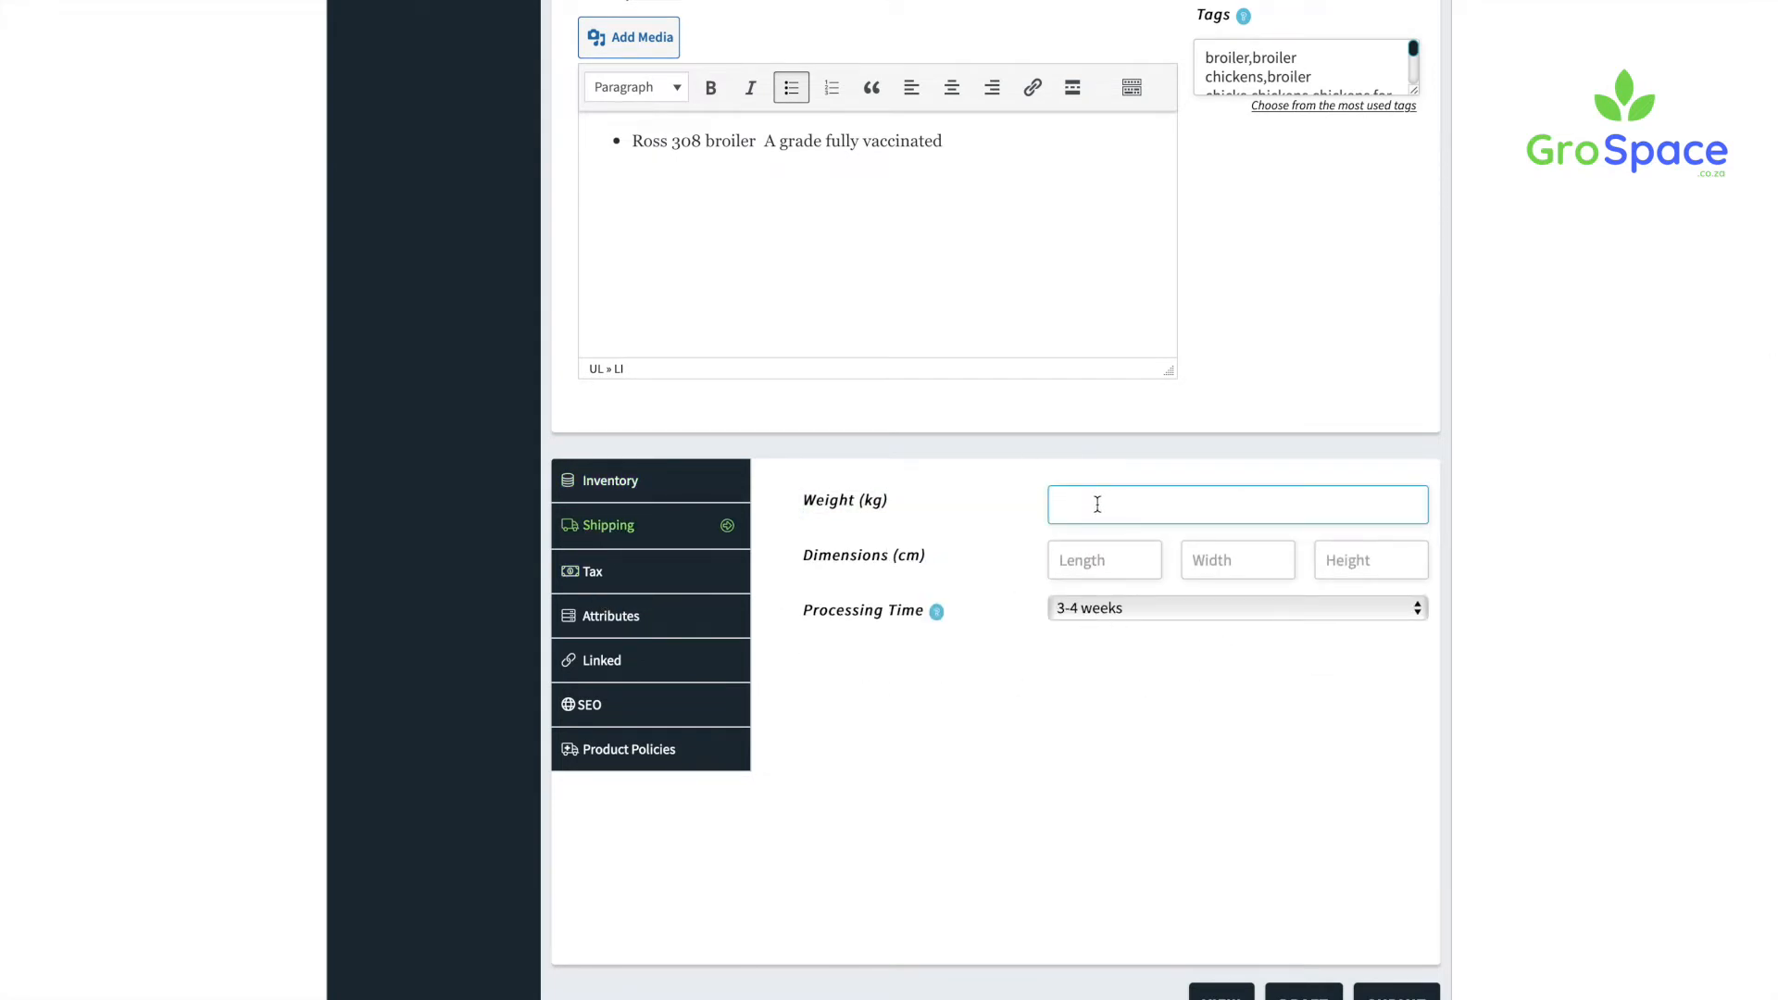
pyautogui.write('4')
# Step: Go to the product's tax settings and choose Standard as the tax class
pyautogui.click(669, 576)
pyautogui.click(1080, 542)
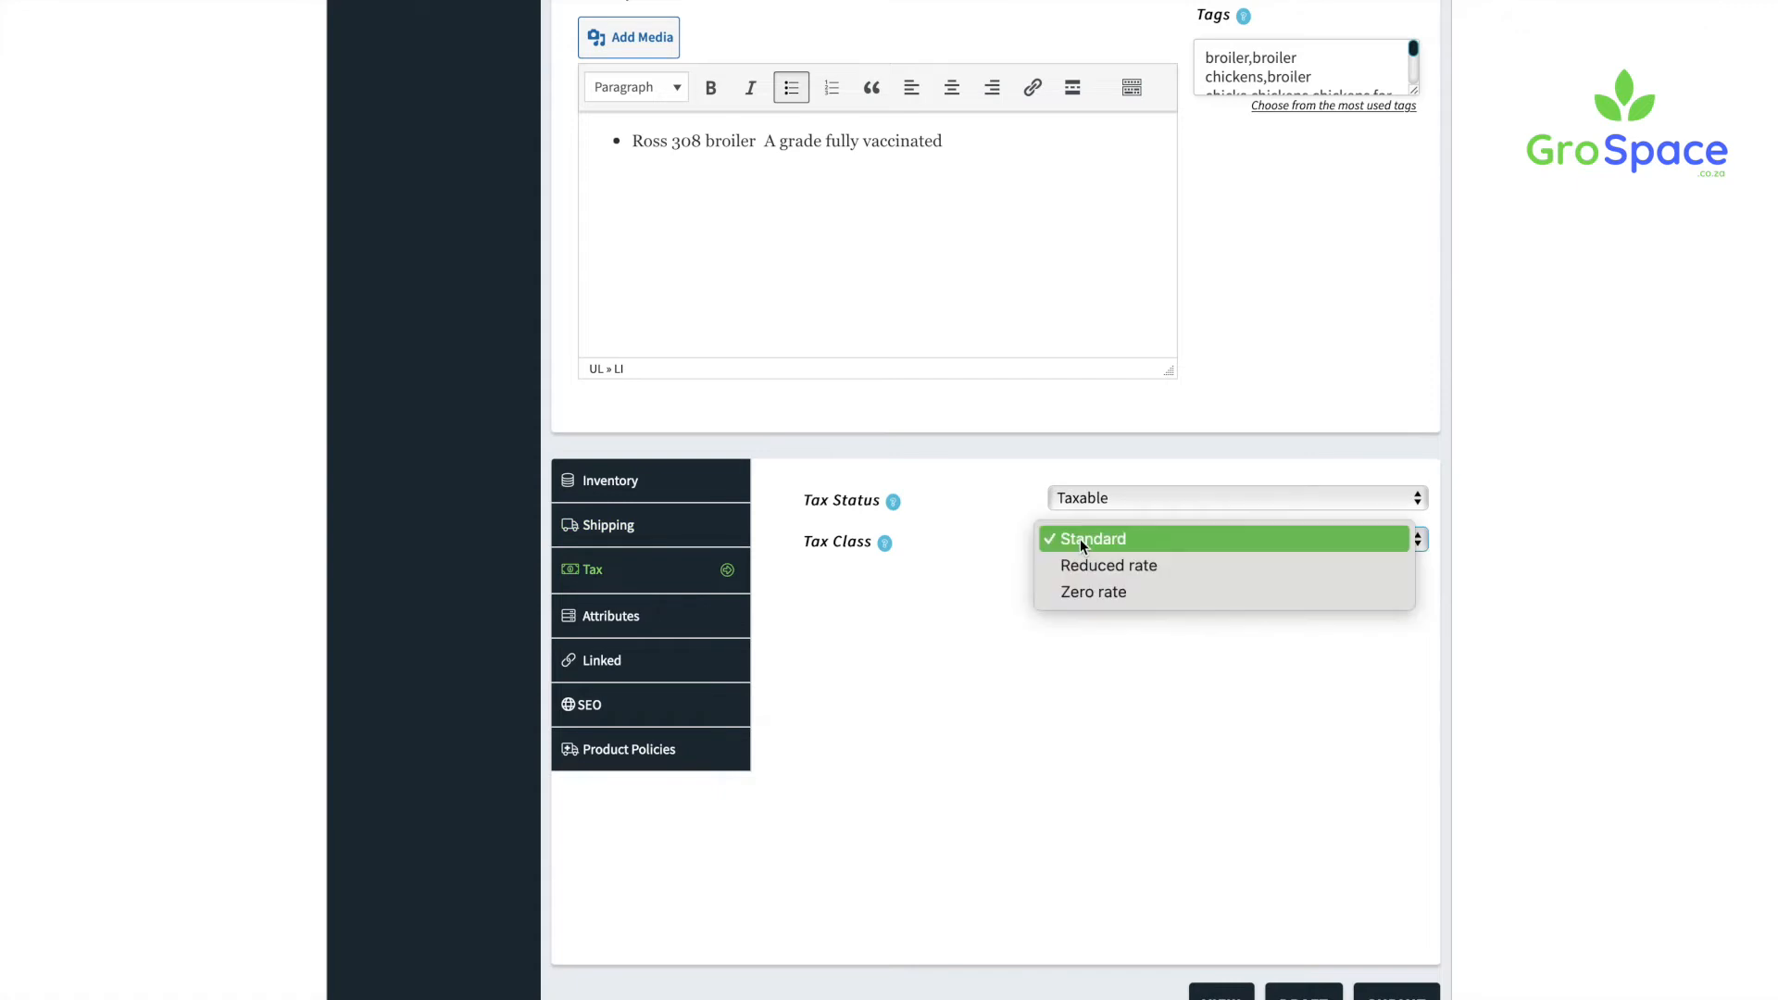
pyautogui.click(1079, 539)
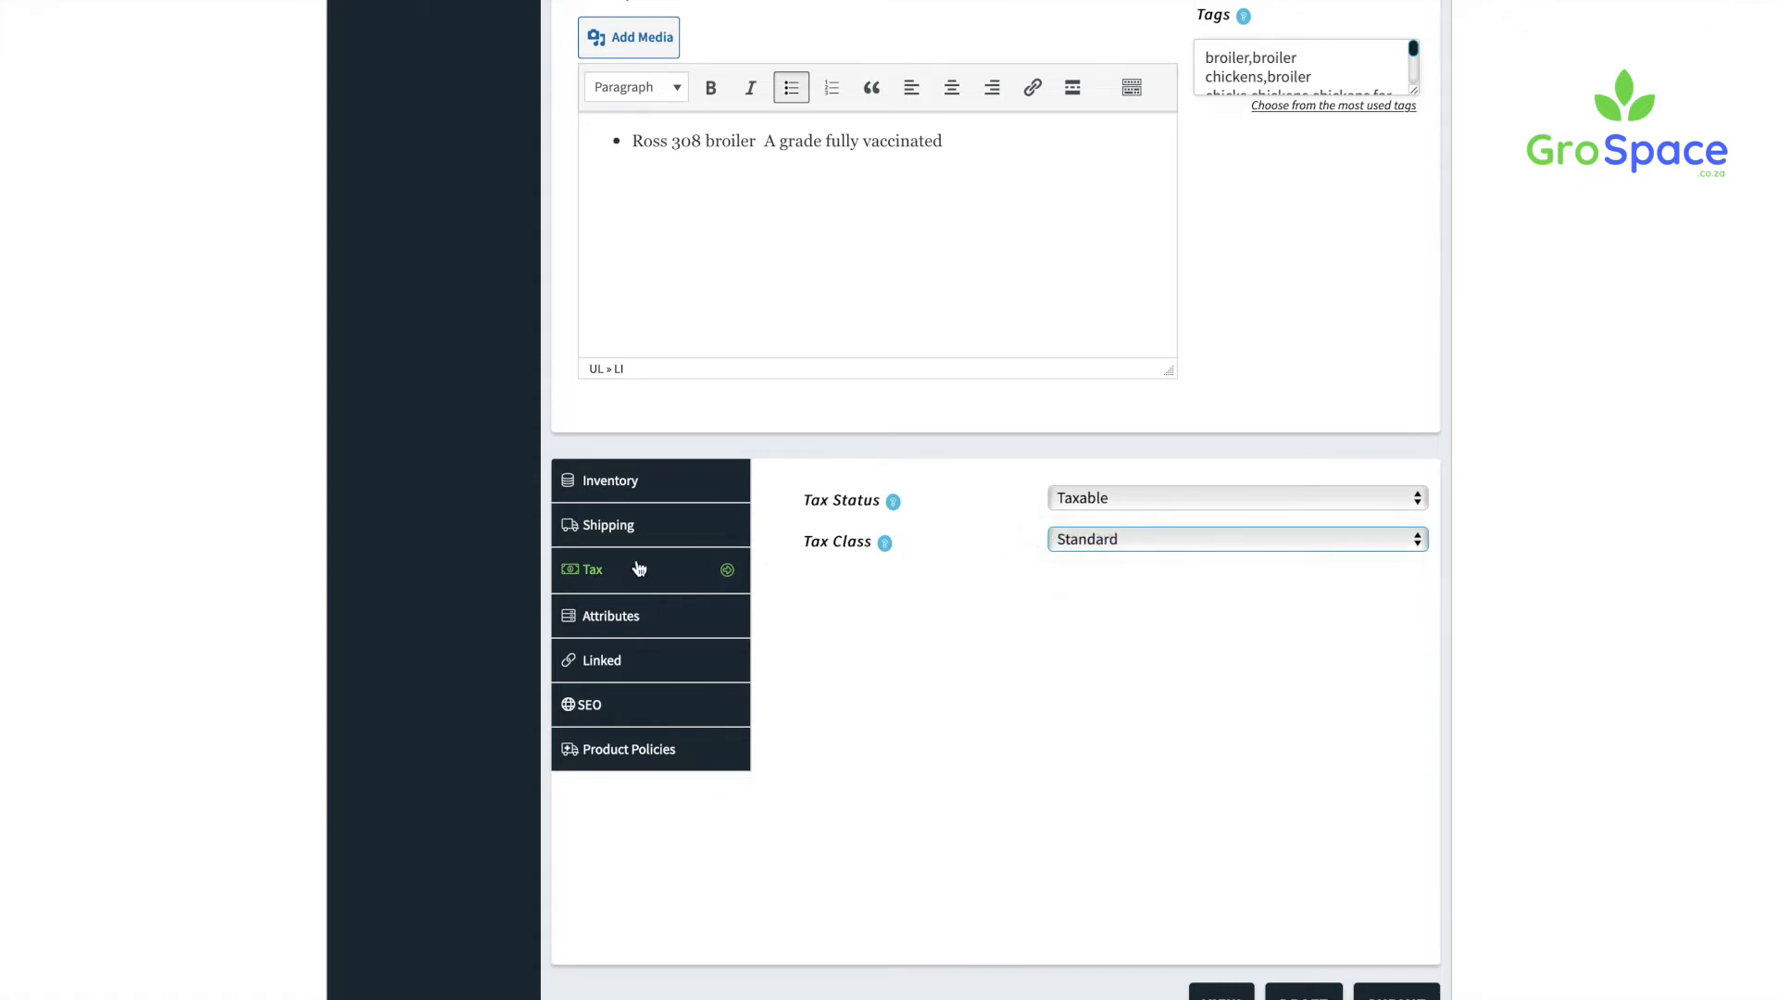
# Step: Look over the product attributes, search the up-sell products for "chicken feed", and check the cross-sells field
pyautogui.click(702, 614)
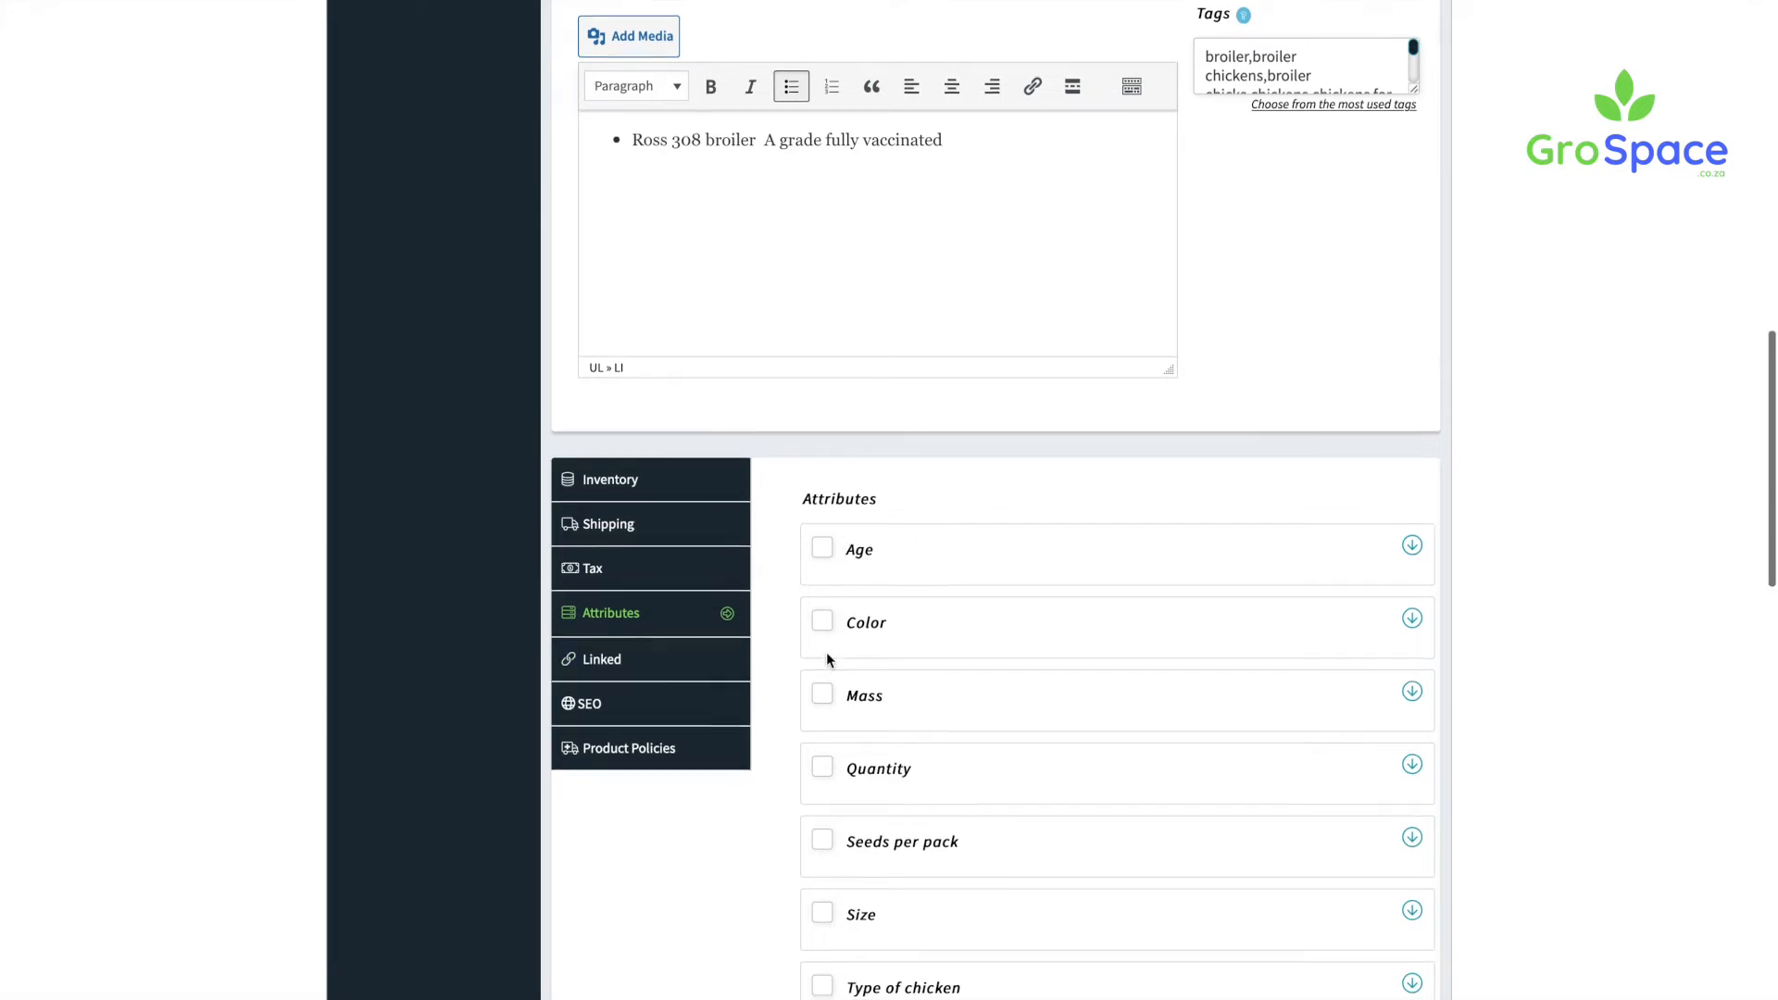
pyautogui.scroll(-1, 826, 656)
pyautogui.click(653, 653)
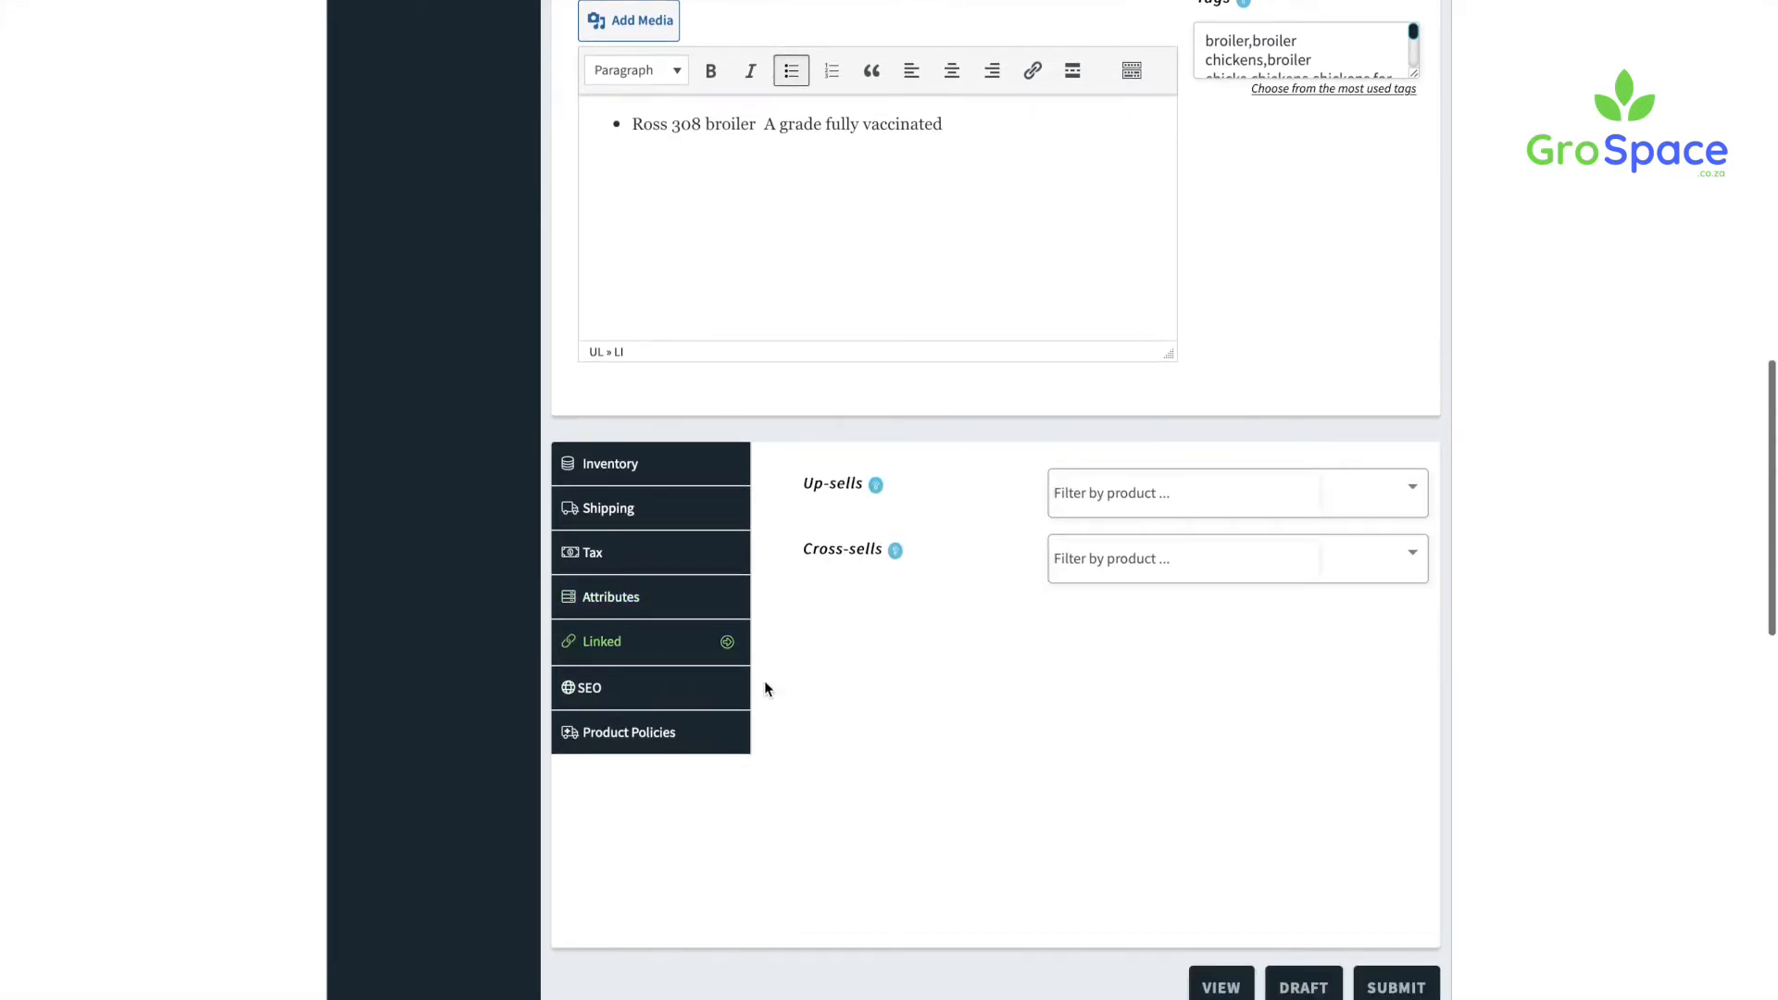
pyautogui.click(1160, 500)
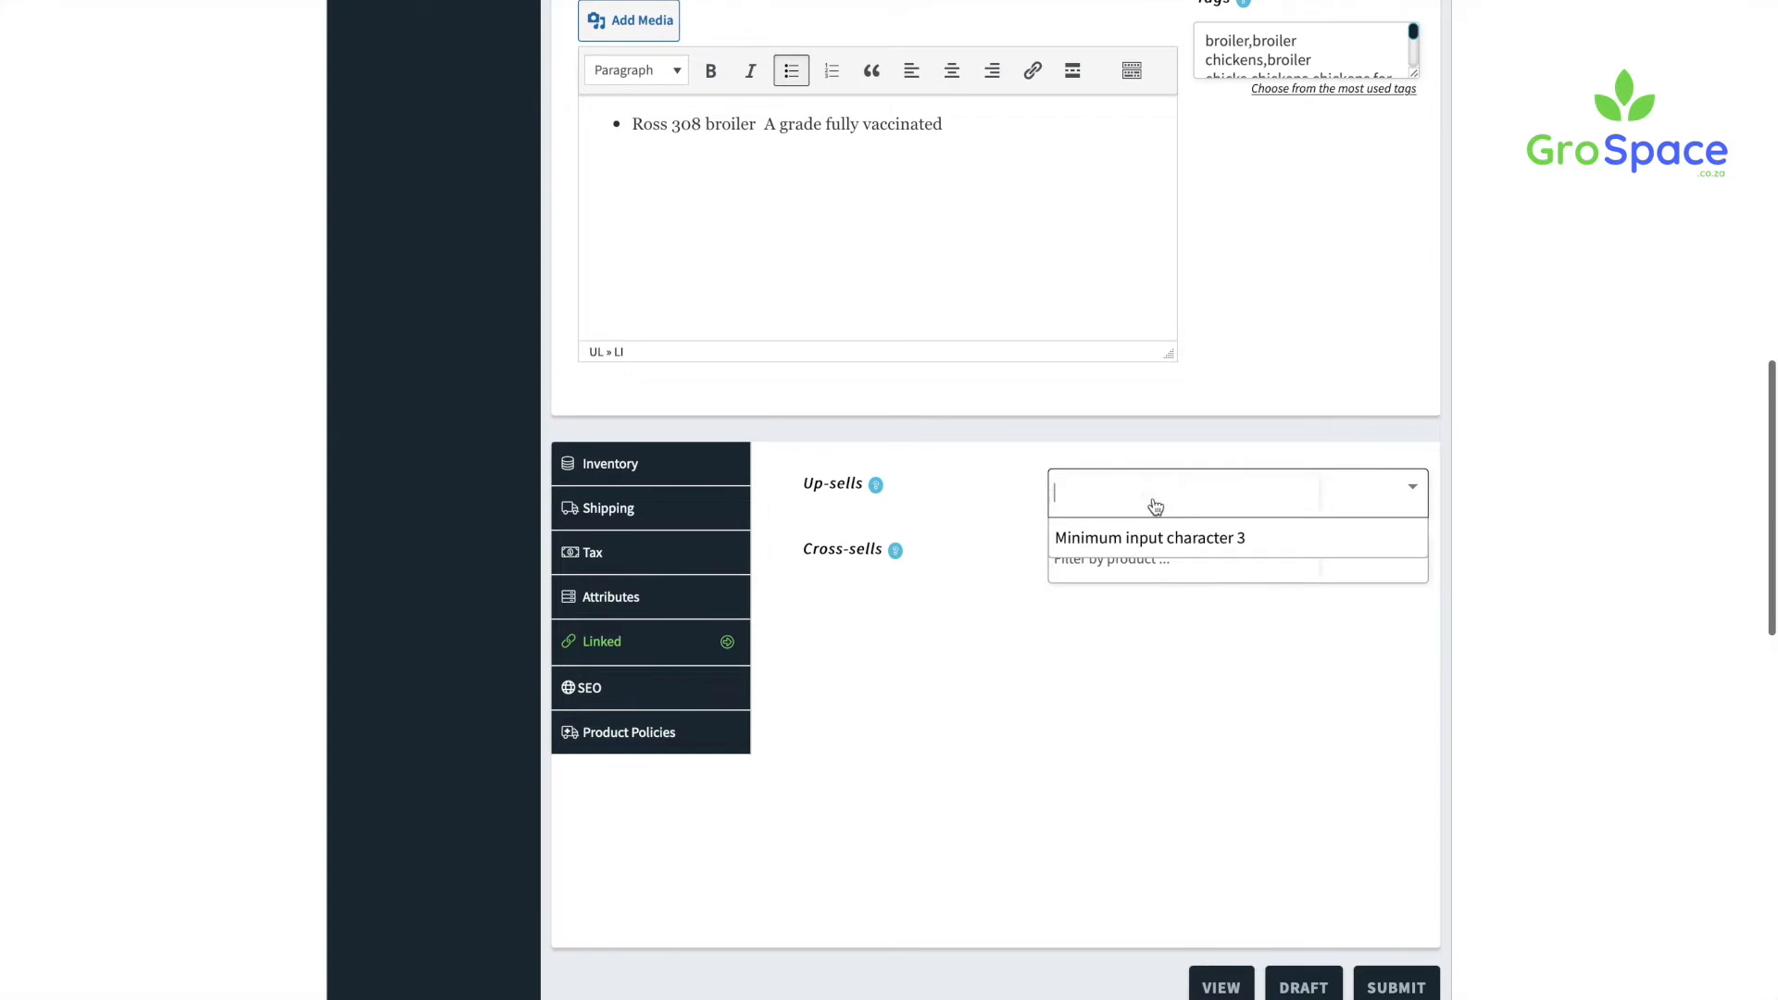
pyautogui.write('chicken feed')
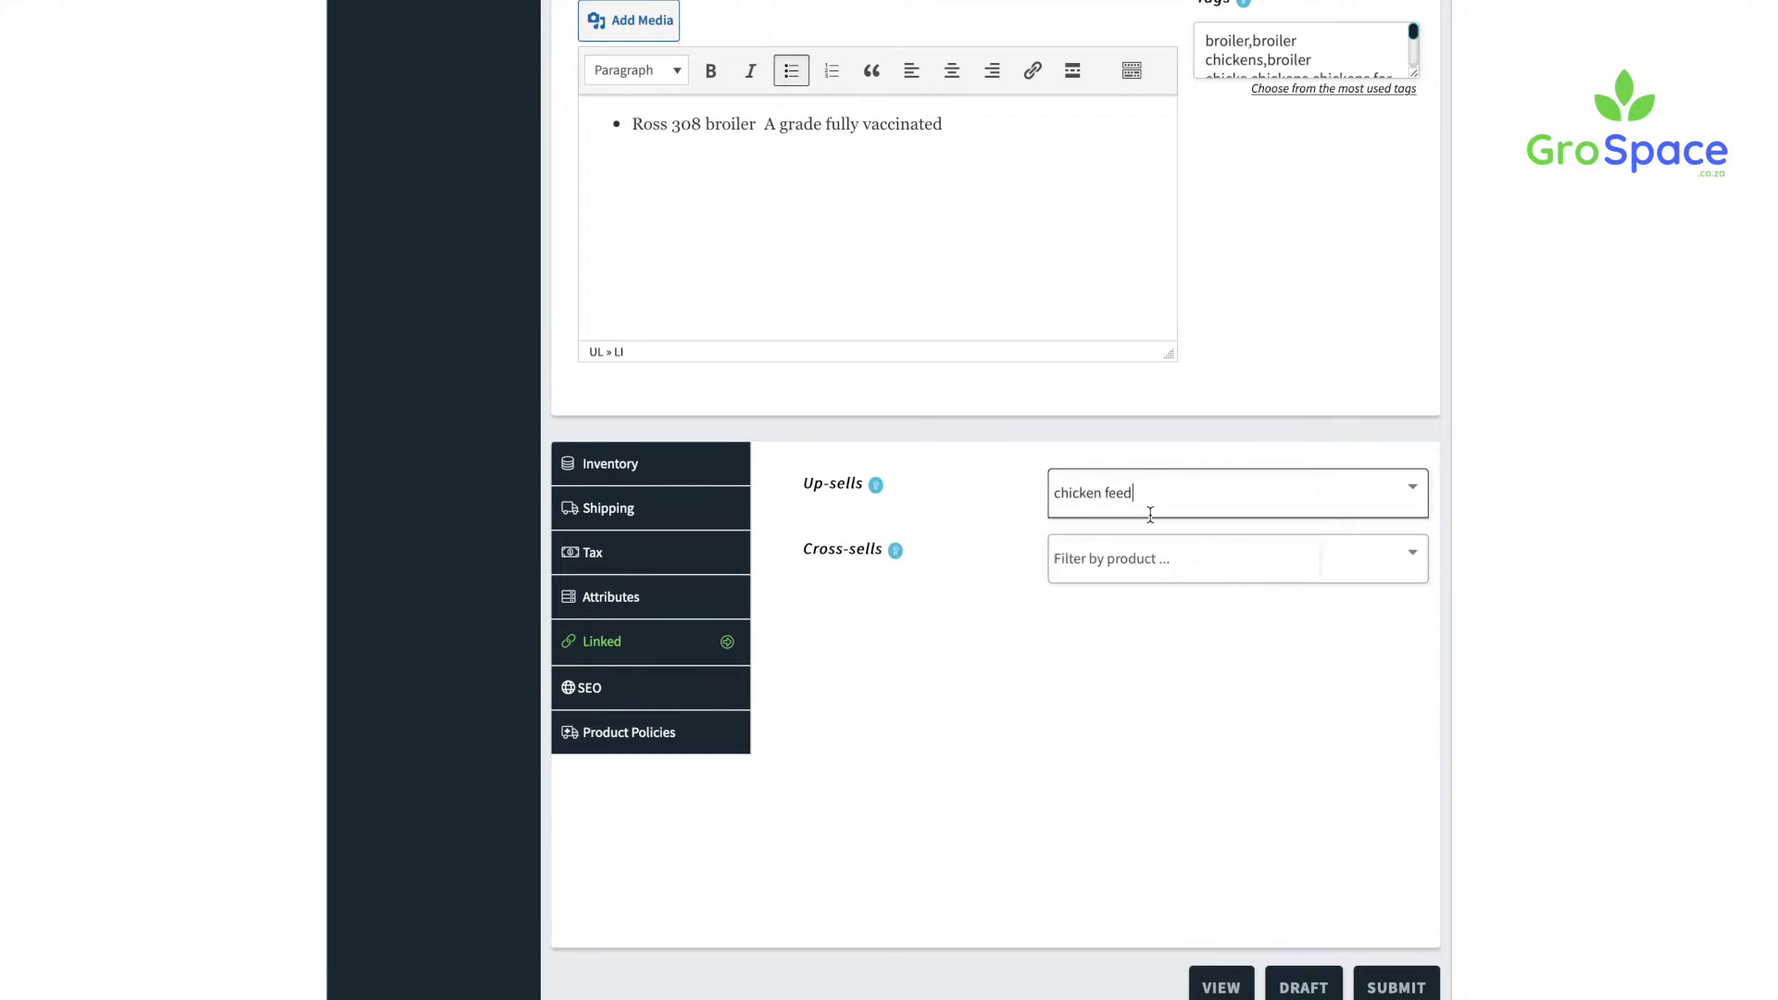
pyautogui.click(1100, 612)
pyautogui.click(1120, 569)
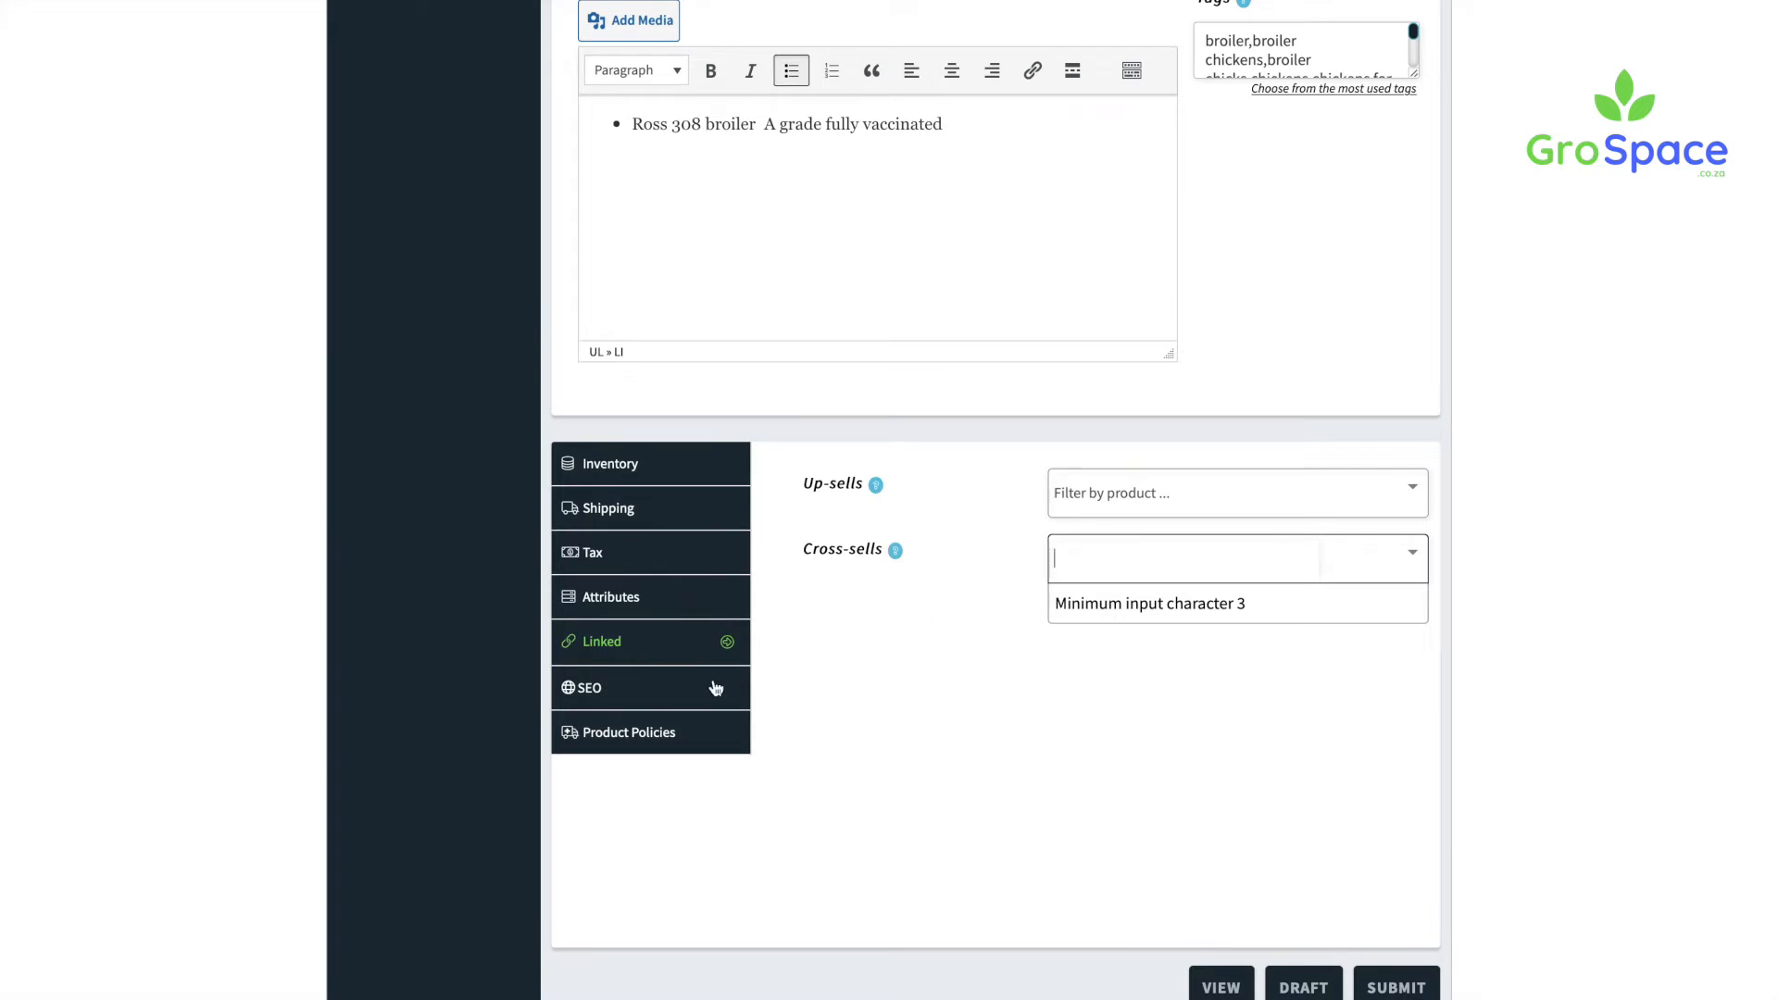
# Step: Correct the product's SEO focus keyword to "Broiler day old chicks"
pyautogui.click(583, 709)
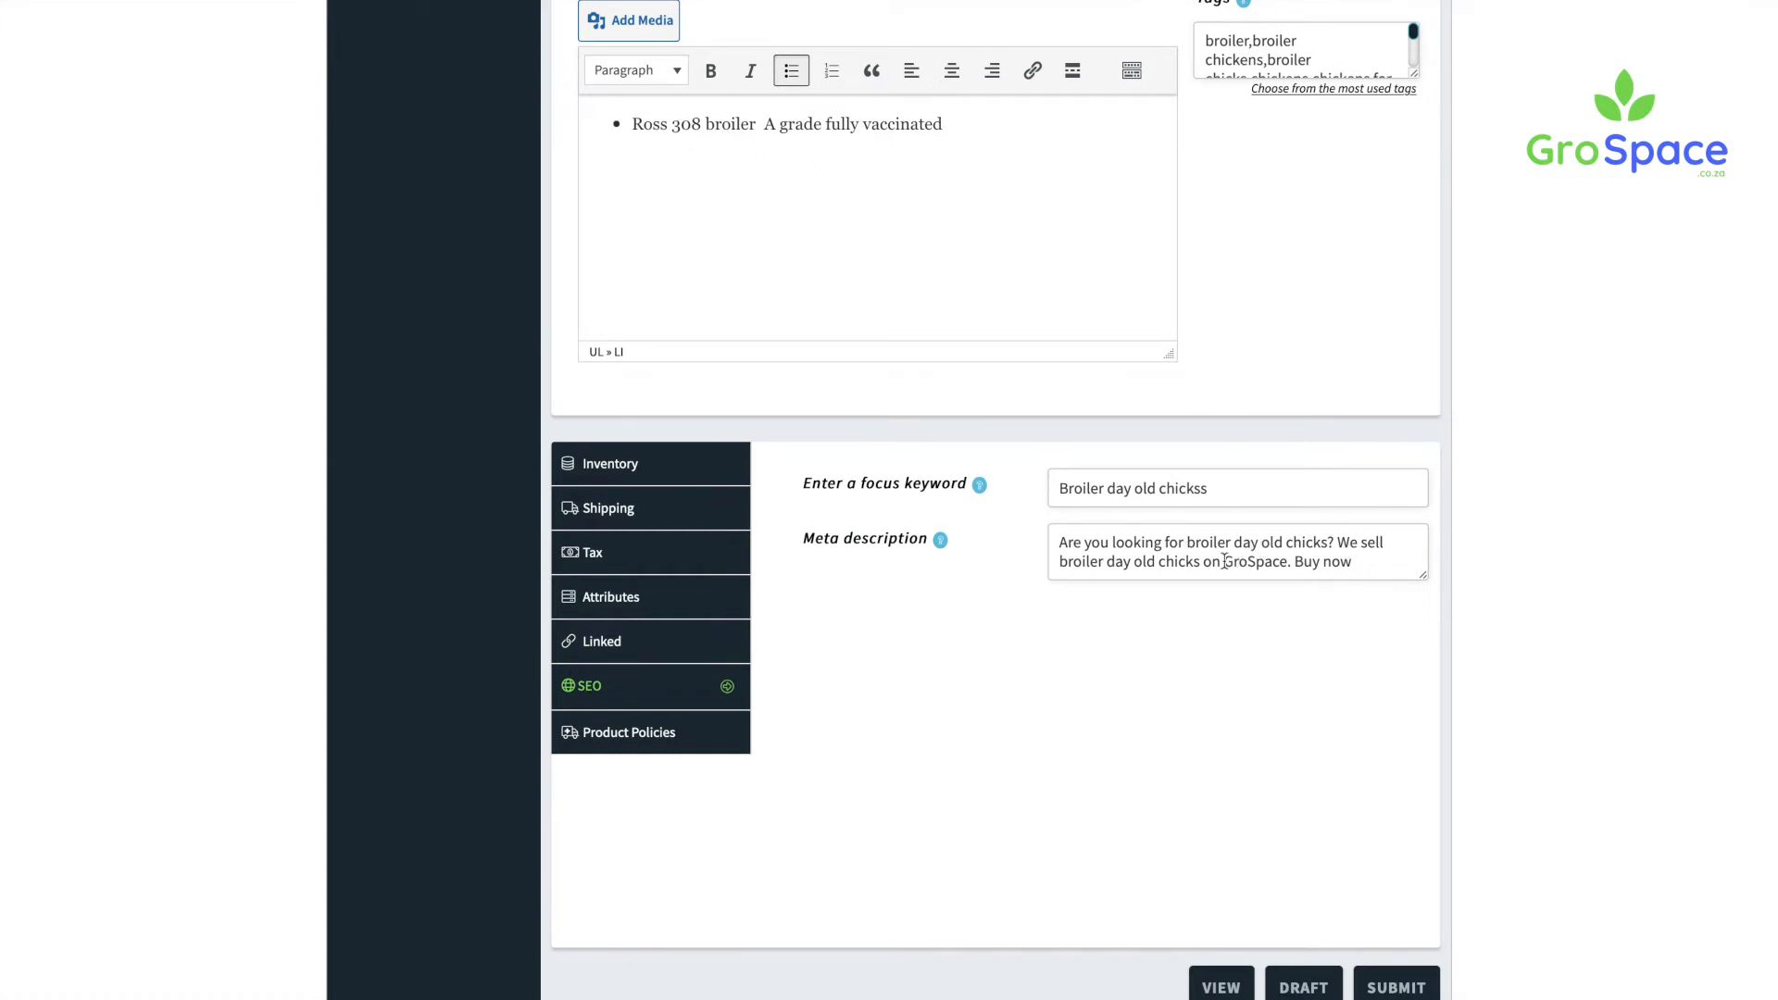
pyautogui.scroll(-1, 1153, 578)
pyautogui.click(1200, 474)
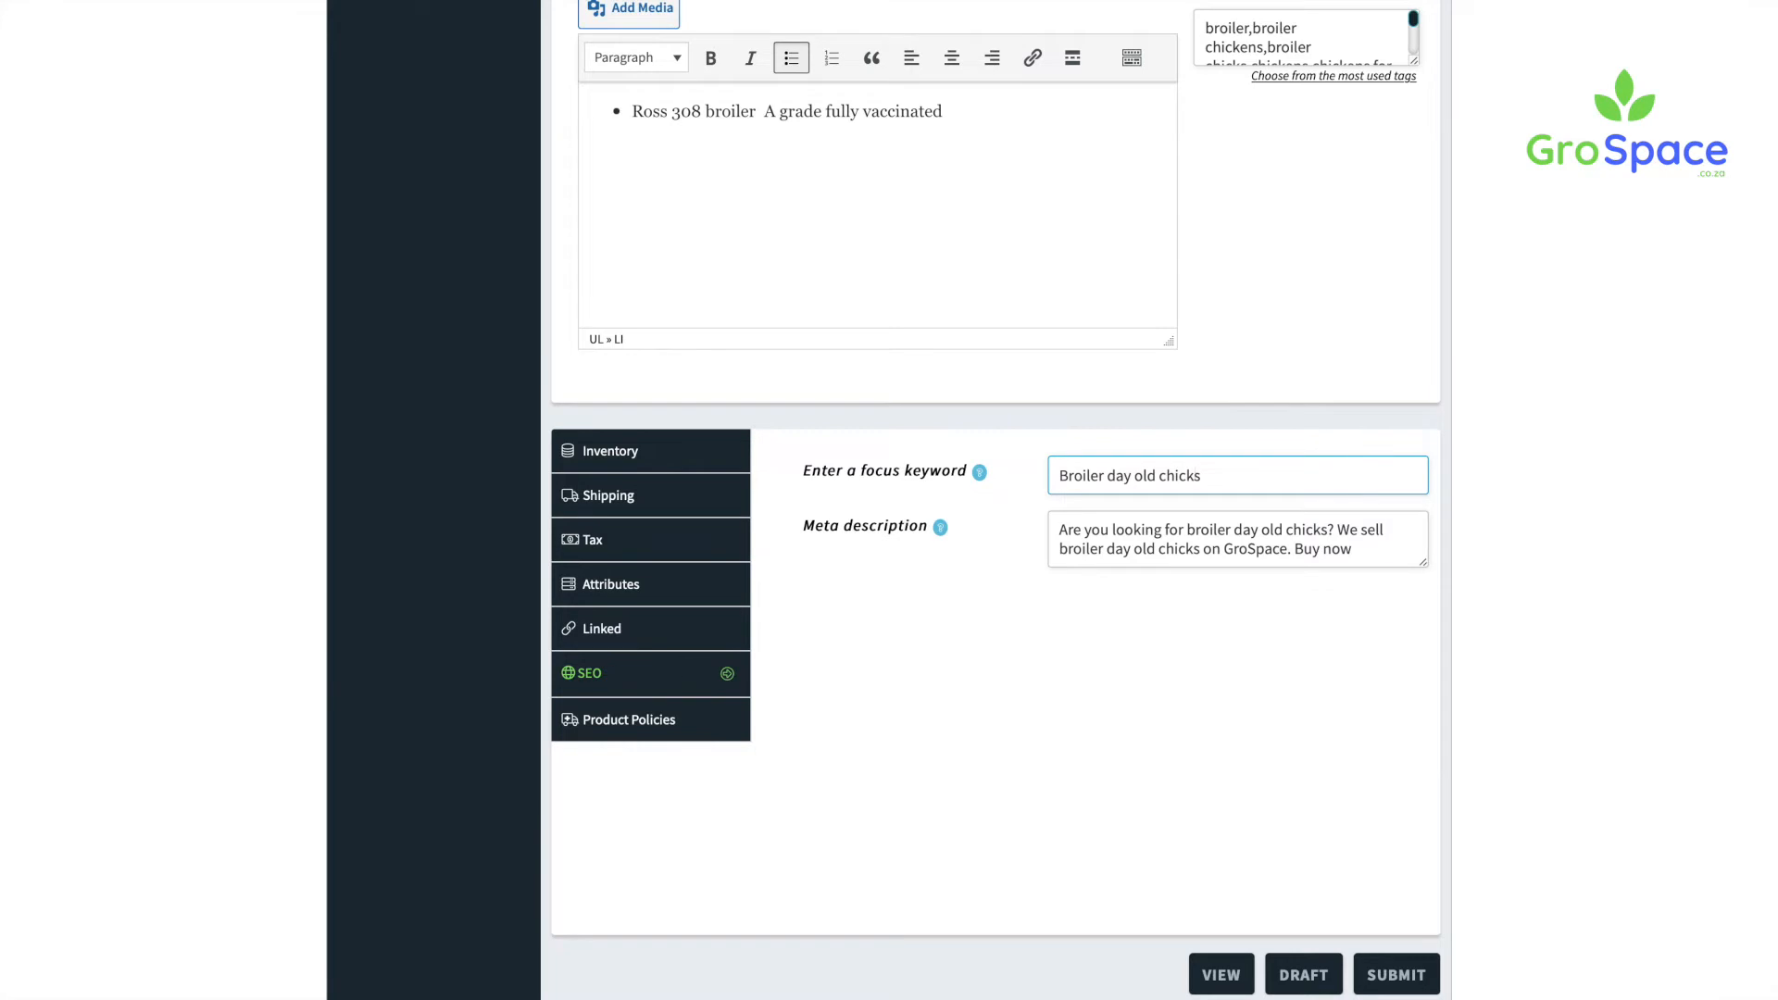
# Step: Expand the Farming category and also assign the product to Broiler under Day Old Chicks
pyautogui.scroll(7, 769, 704)
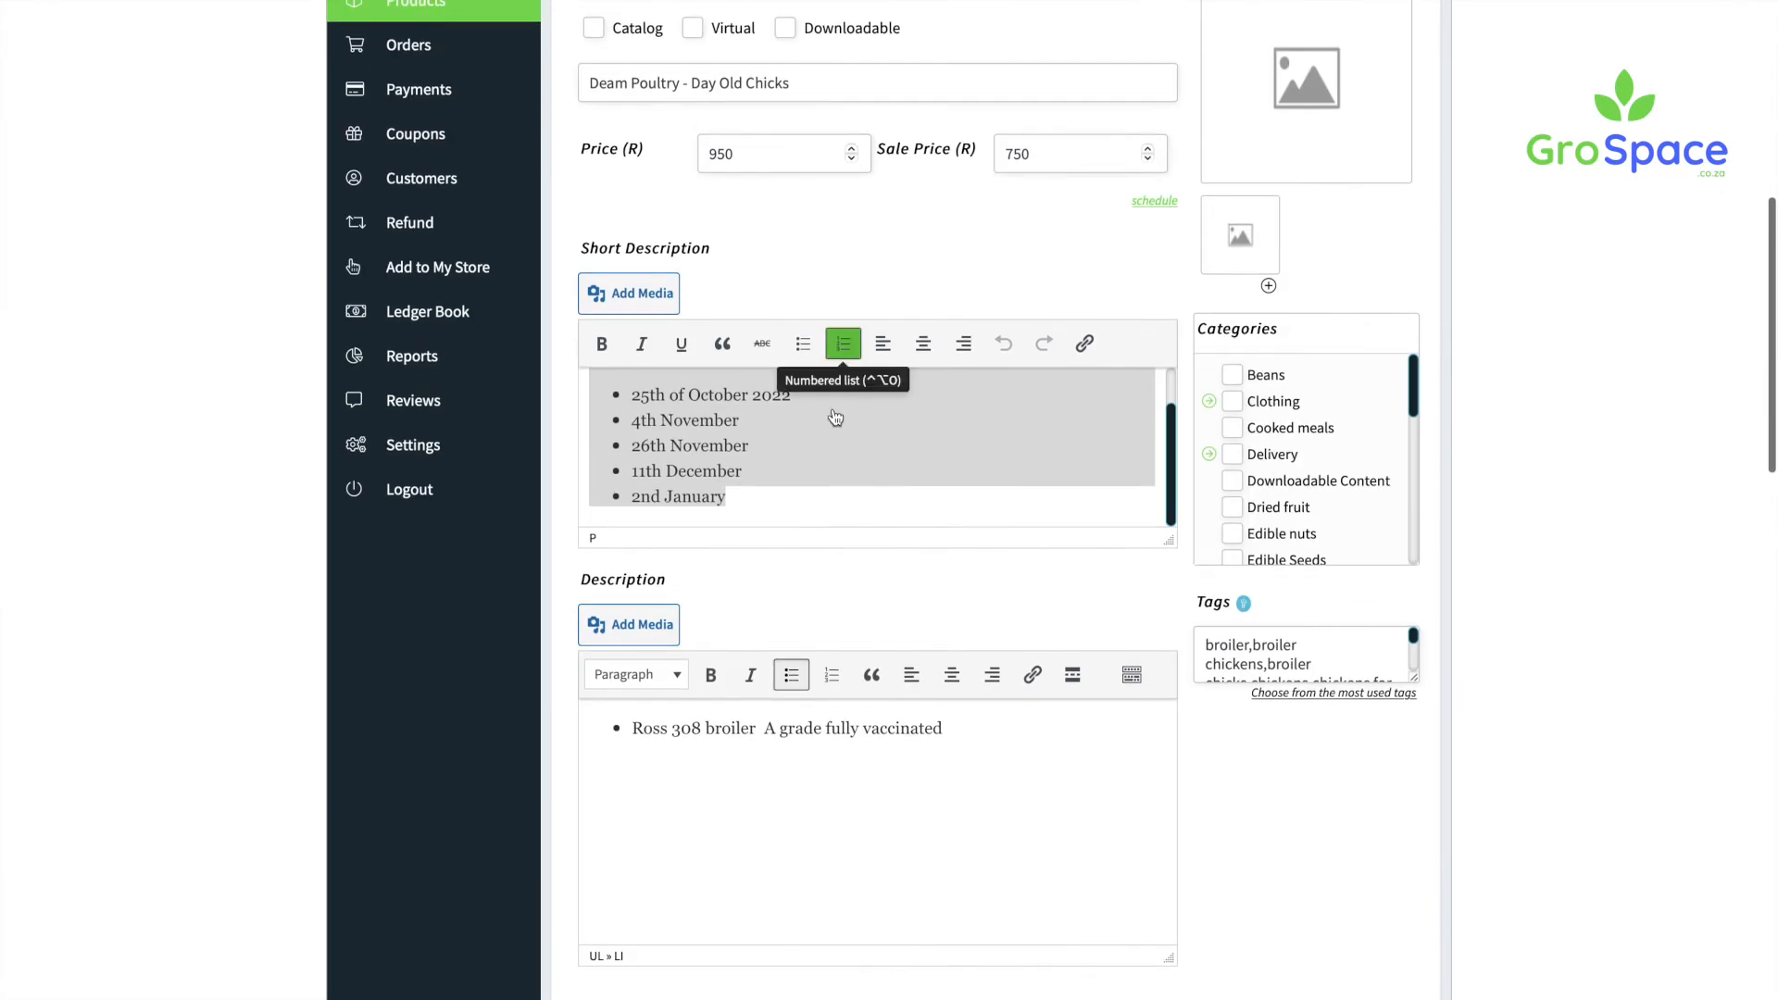
pyautogui.scroll(2, 821, 500)
pyautogui.scroll(-1, 805, 460)
pyautogui.scroll(1, 806, 465)
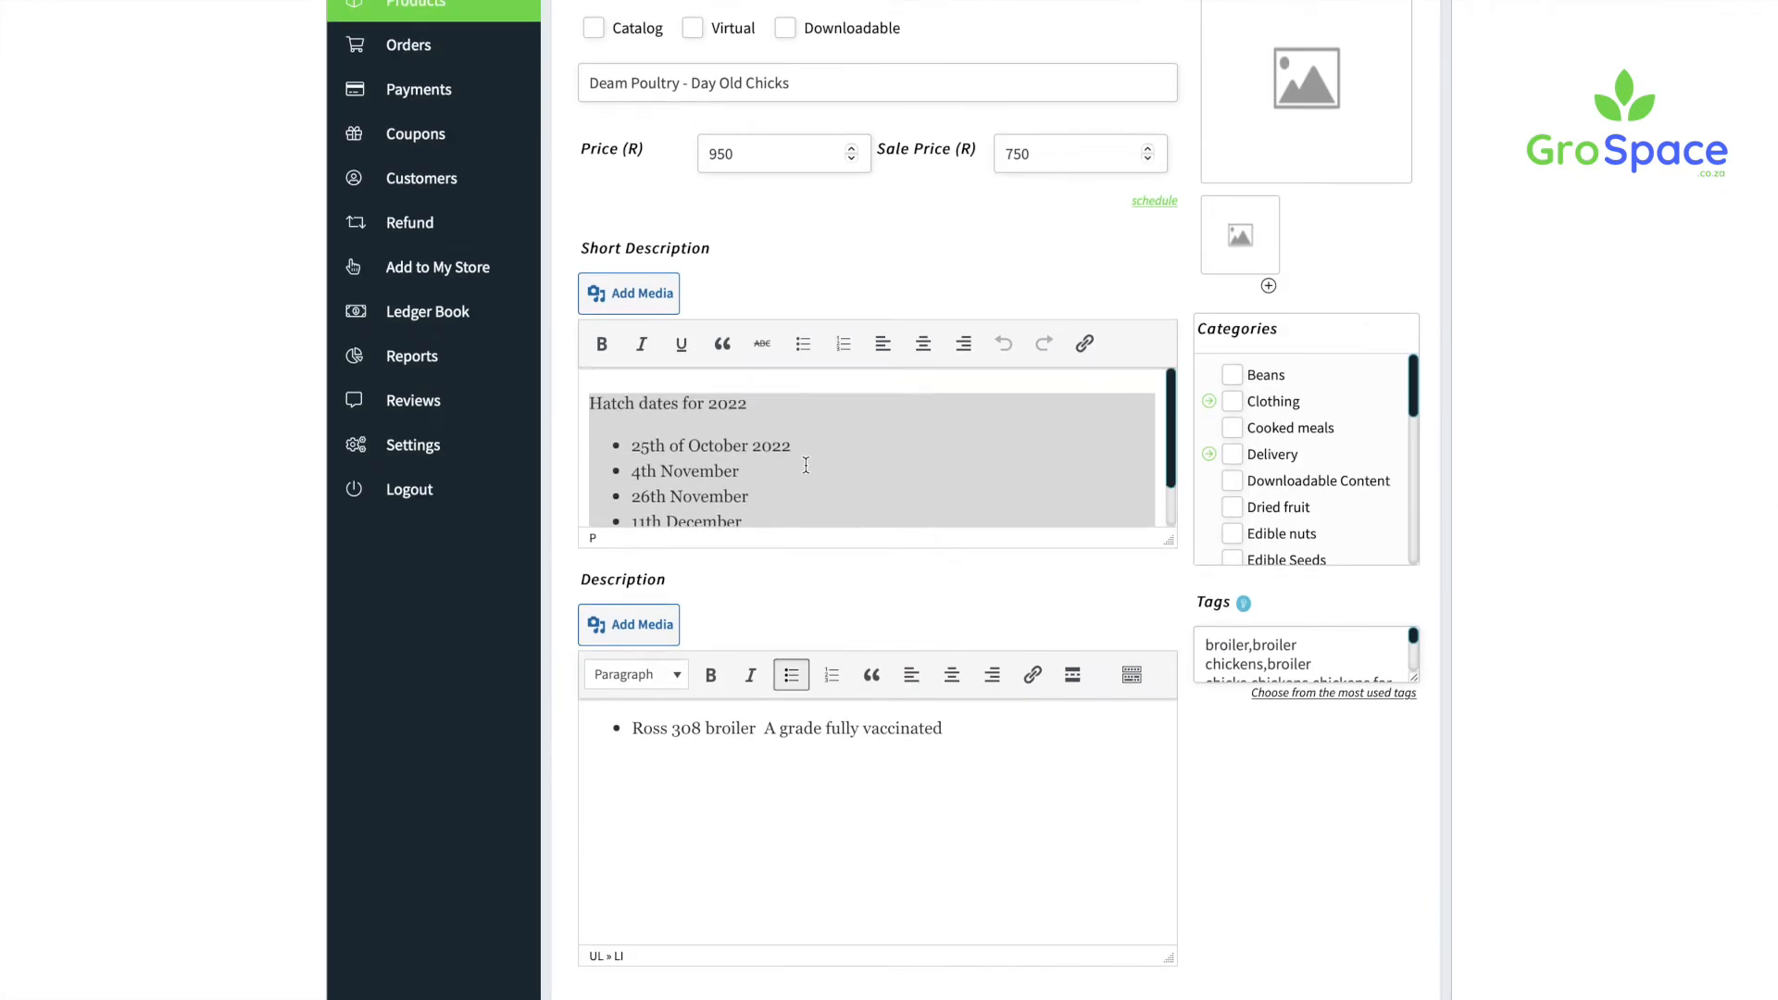
pyautogui.scroll(2, 412, 311)
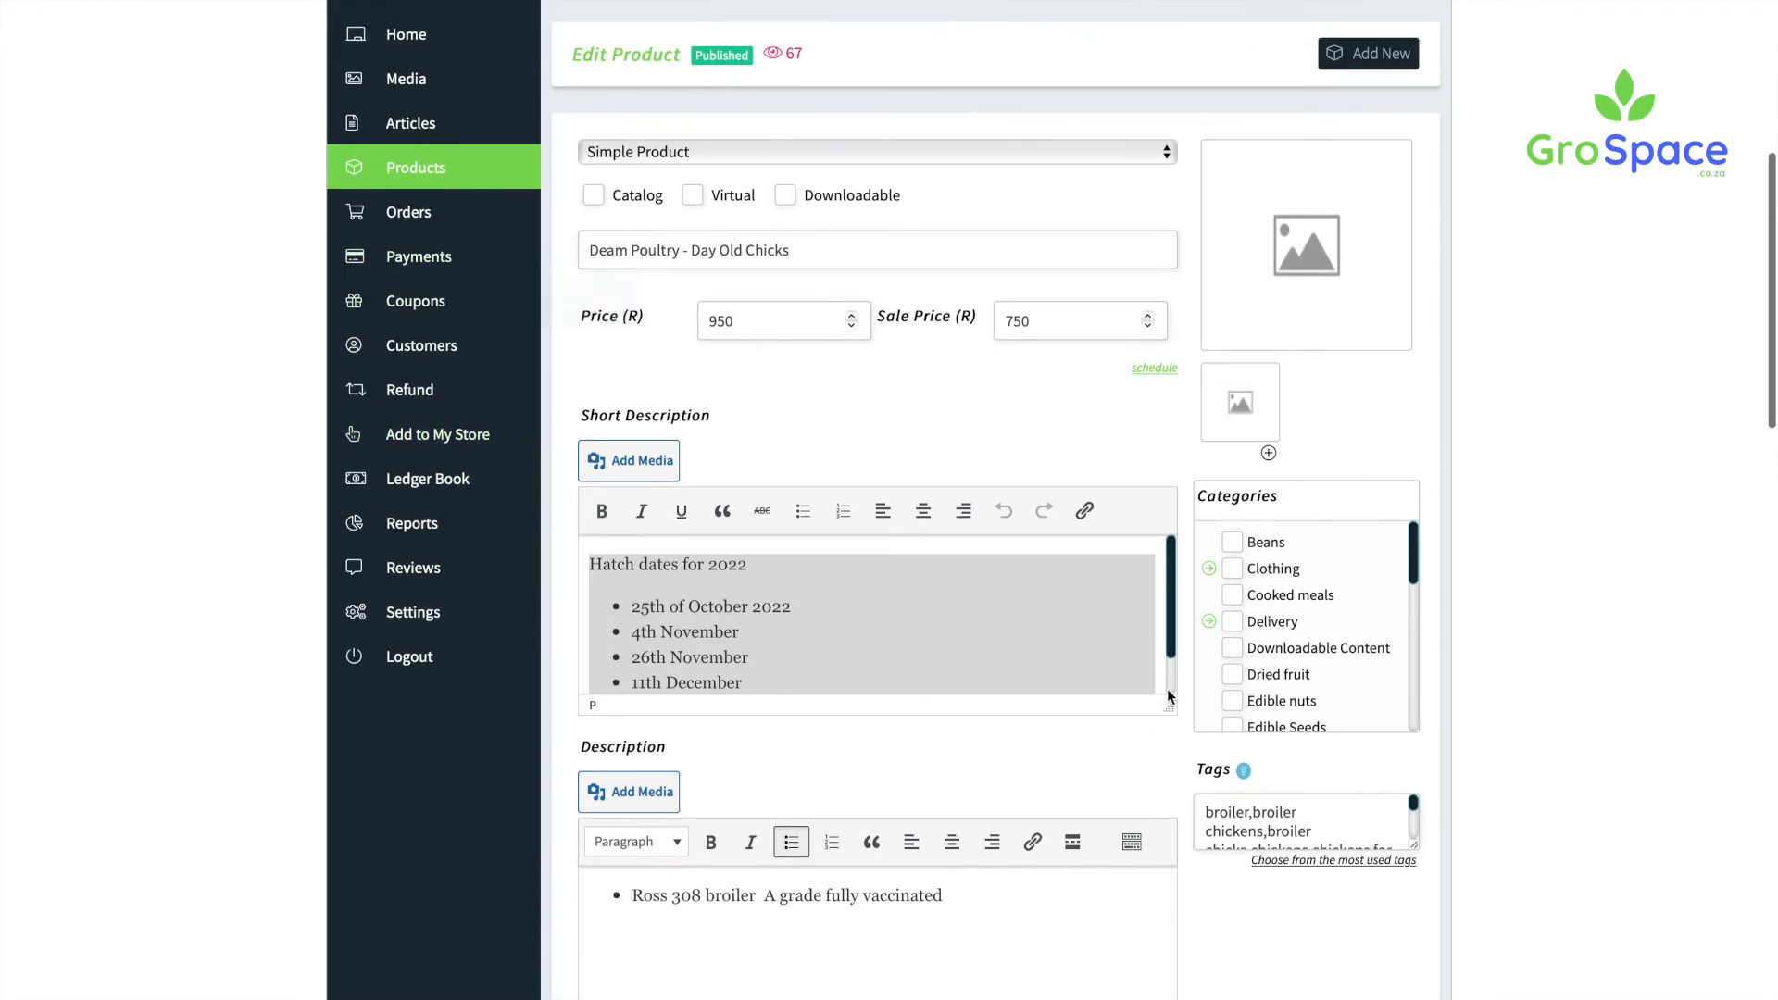
pyautogui.scroll(-4, 1306, 639)
pyautogui.scroll(-1, 1447, 758)
pyautogui.scroll(6, 1309, 858)
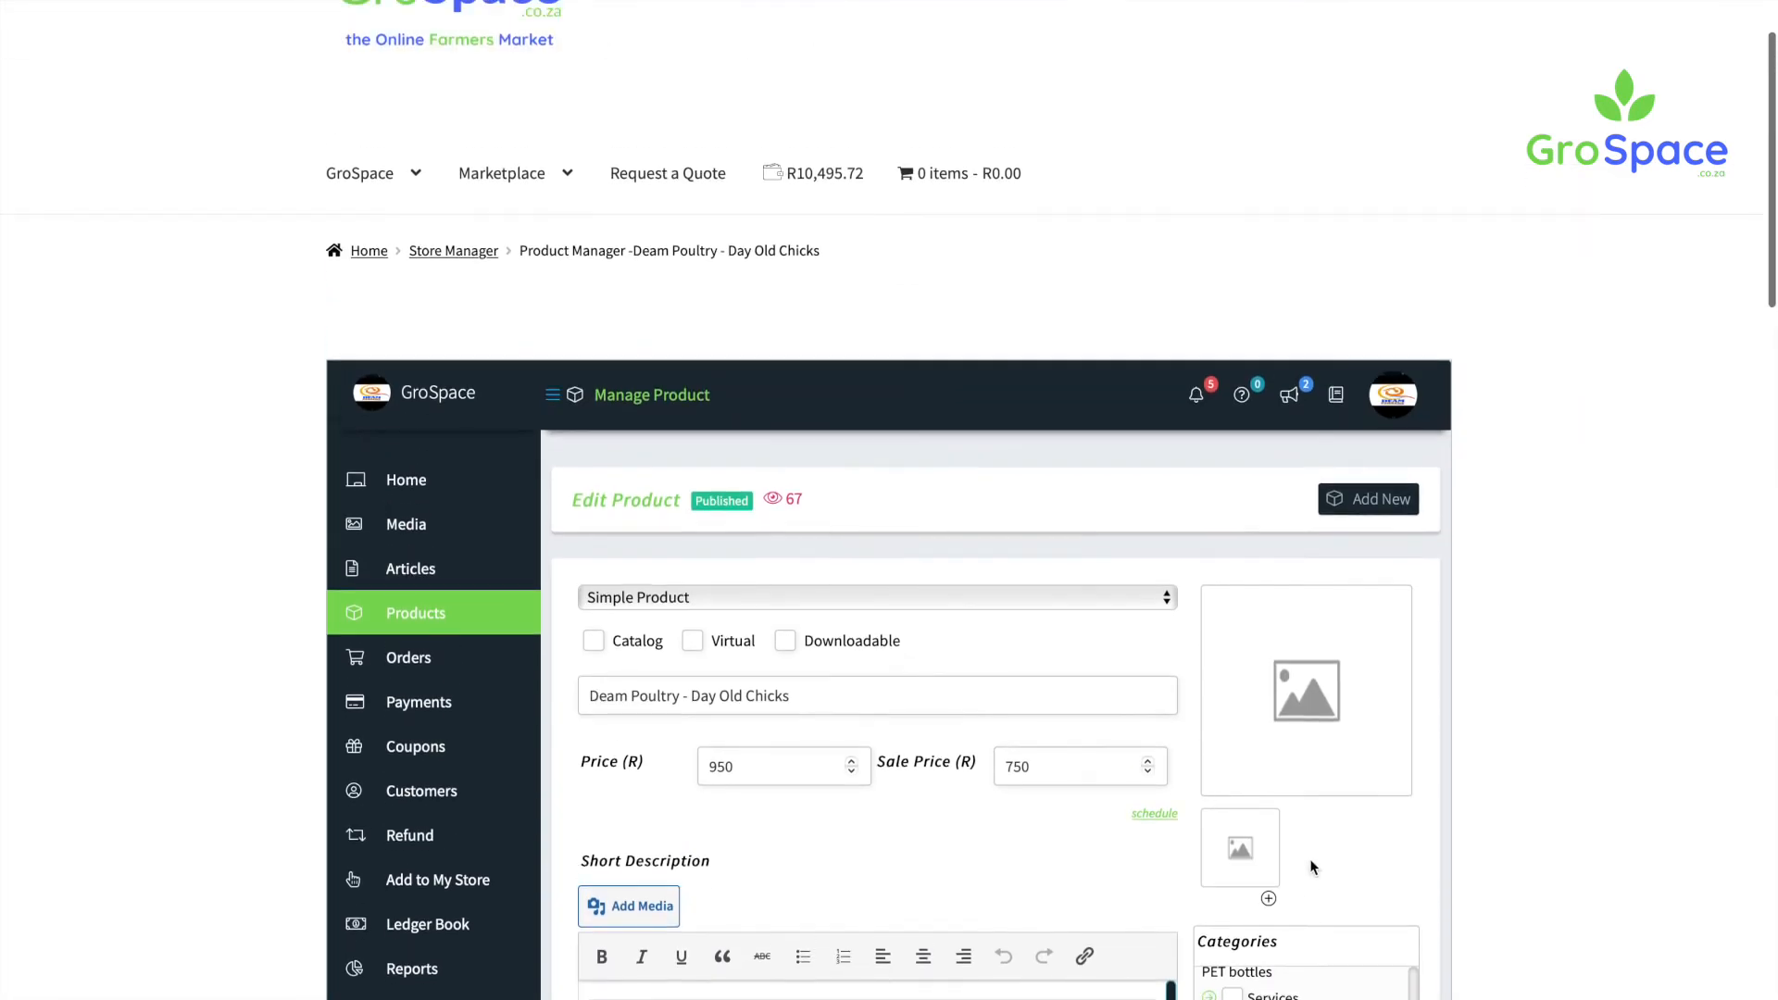
pyautogui.scroll(-5, 1310, 859)
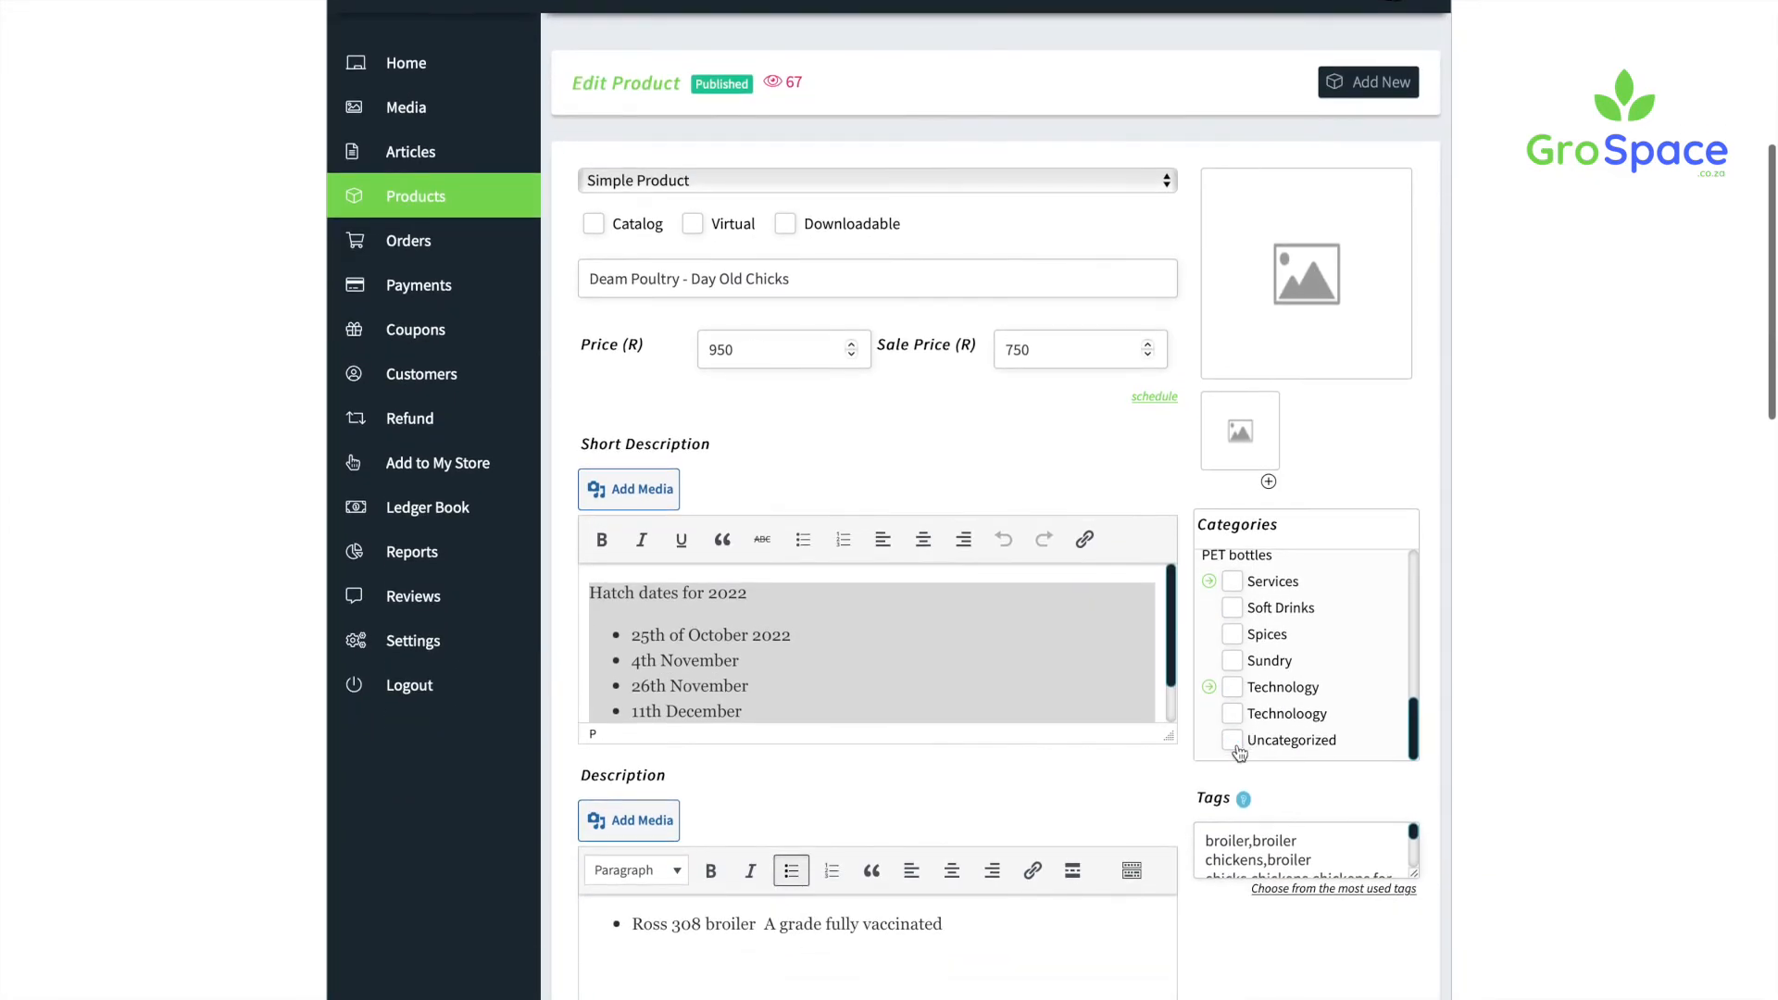
pyautogui.scroll(4, 1222, 695)
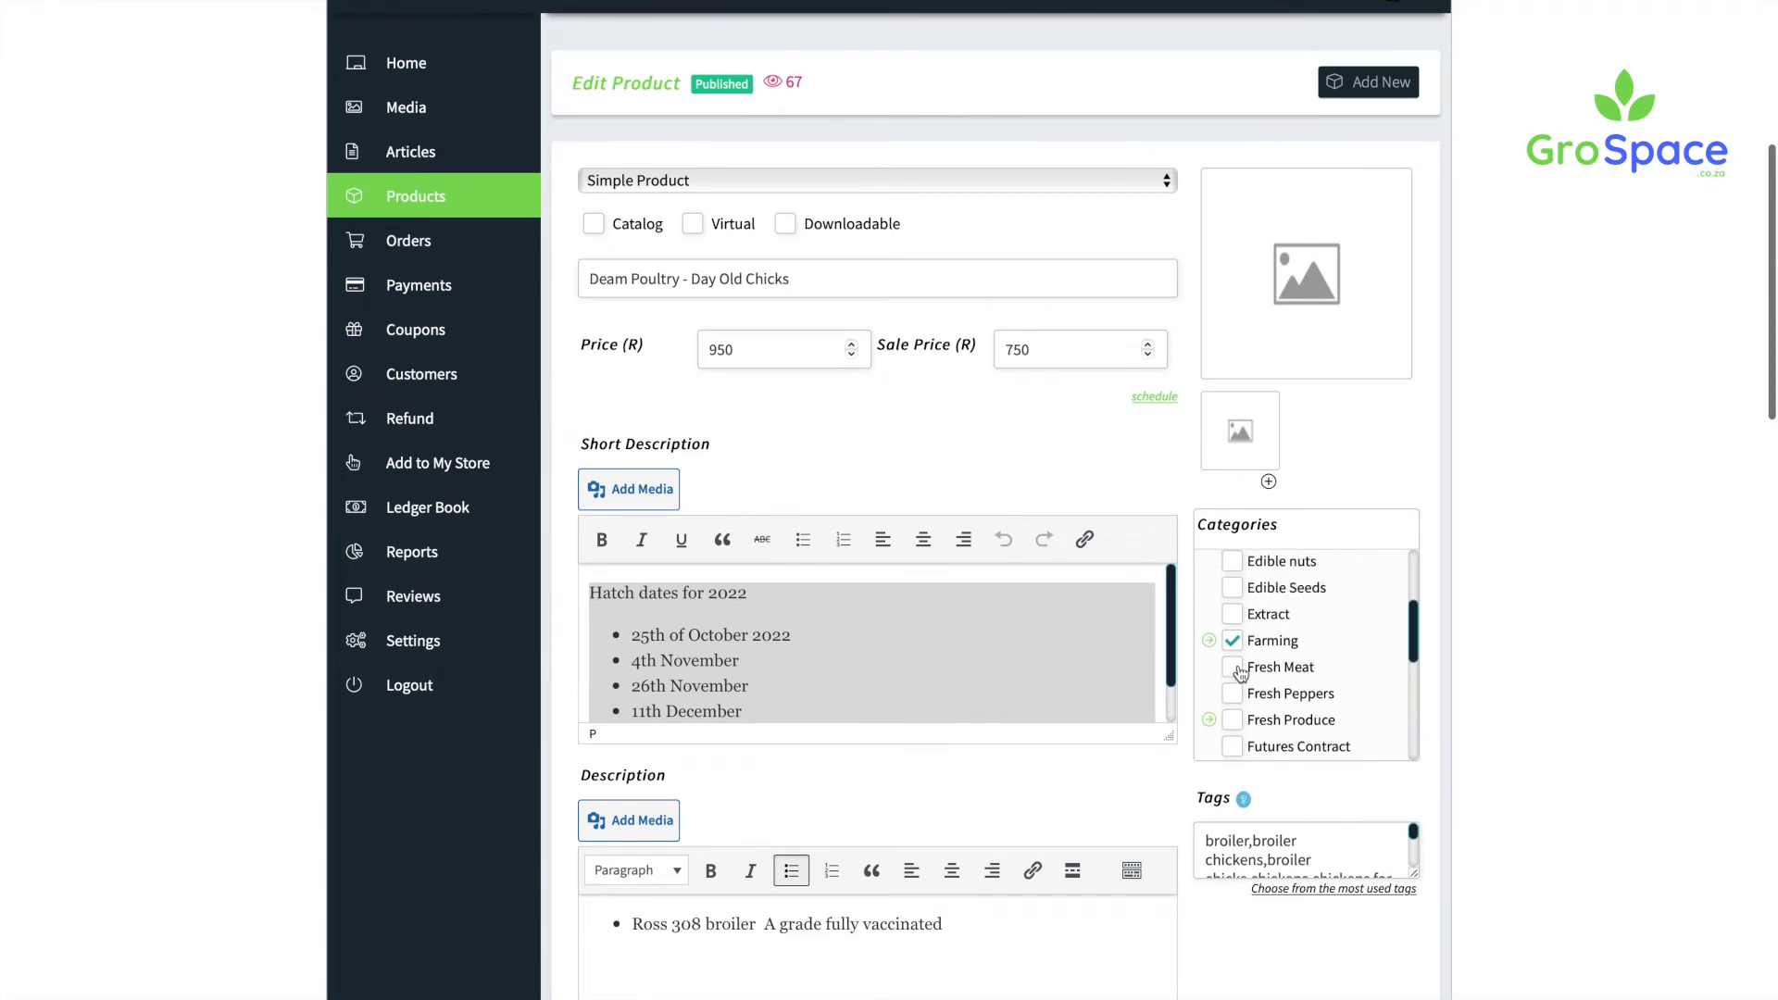
pyautogui.click(1210, 640)
pyautogui.scroll(-2, 1265, 681)
pyautogui.scroll(-5, 1265, 681)
pyautogui.scroll(3, 1257, 703)
pyautogui.scroll(-4, 1257, 703)
pyautogui.scroll(-5, 1258, 704)
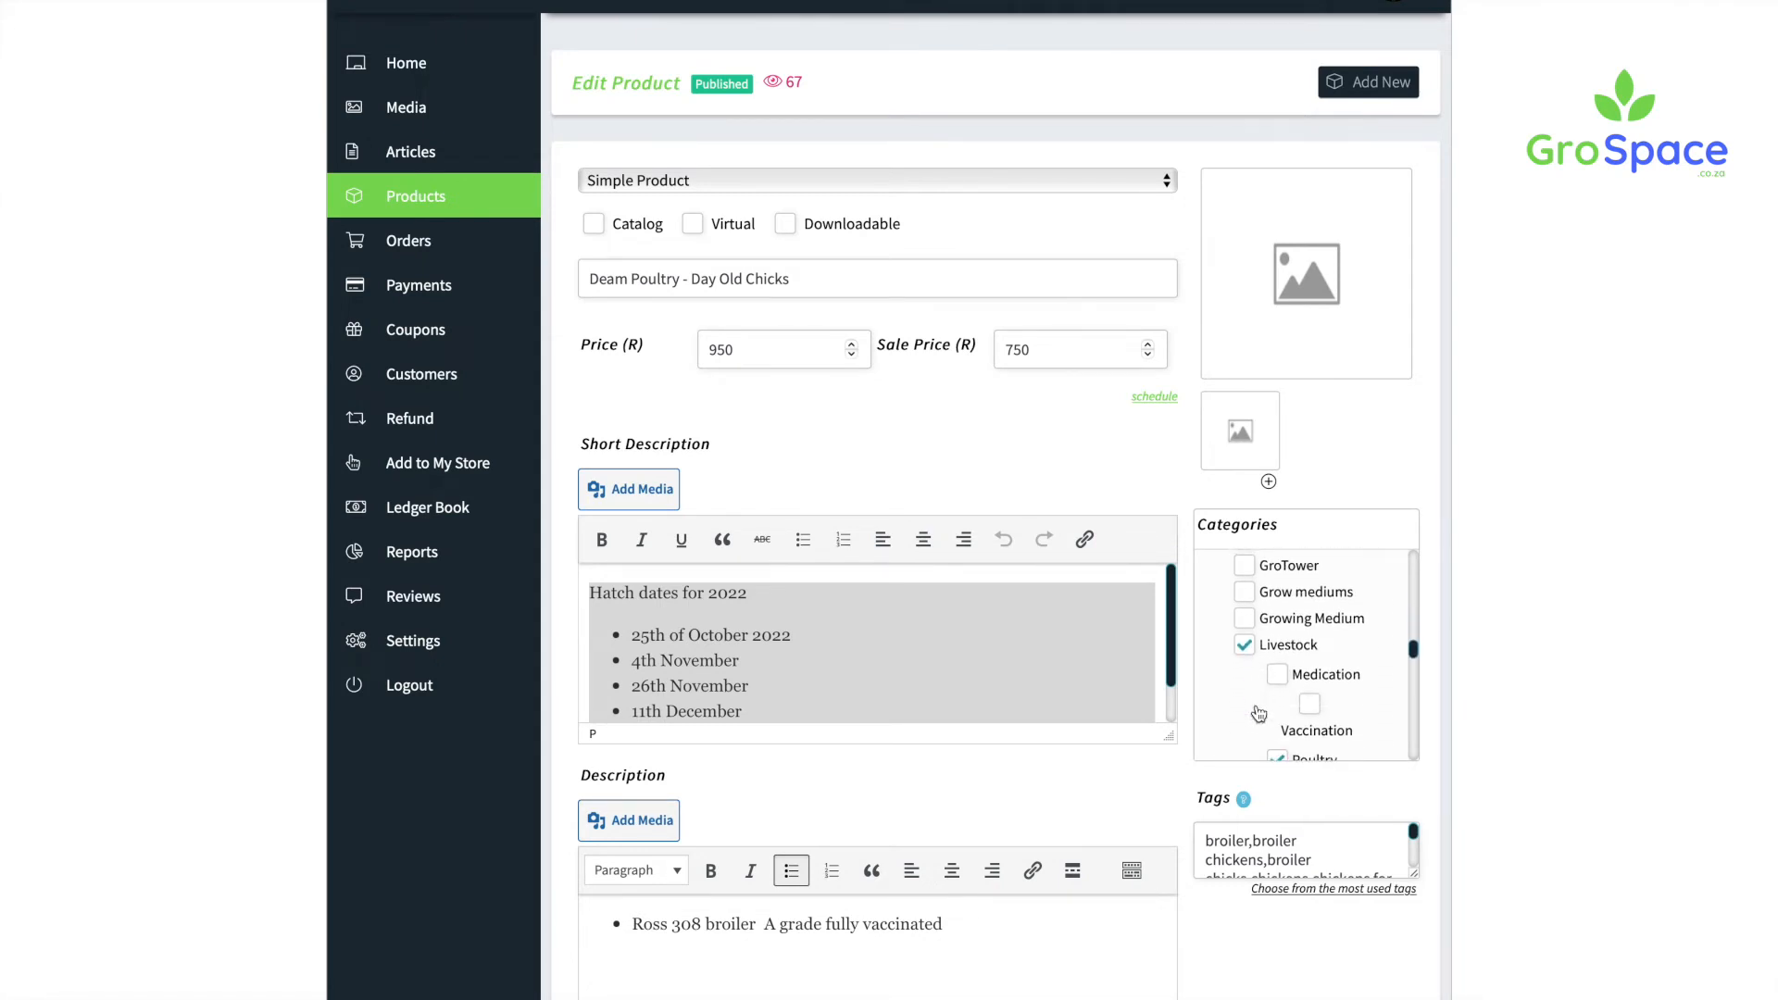
pyautogui.scroll(-3, 1259, 695)
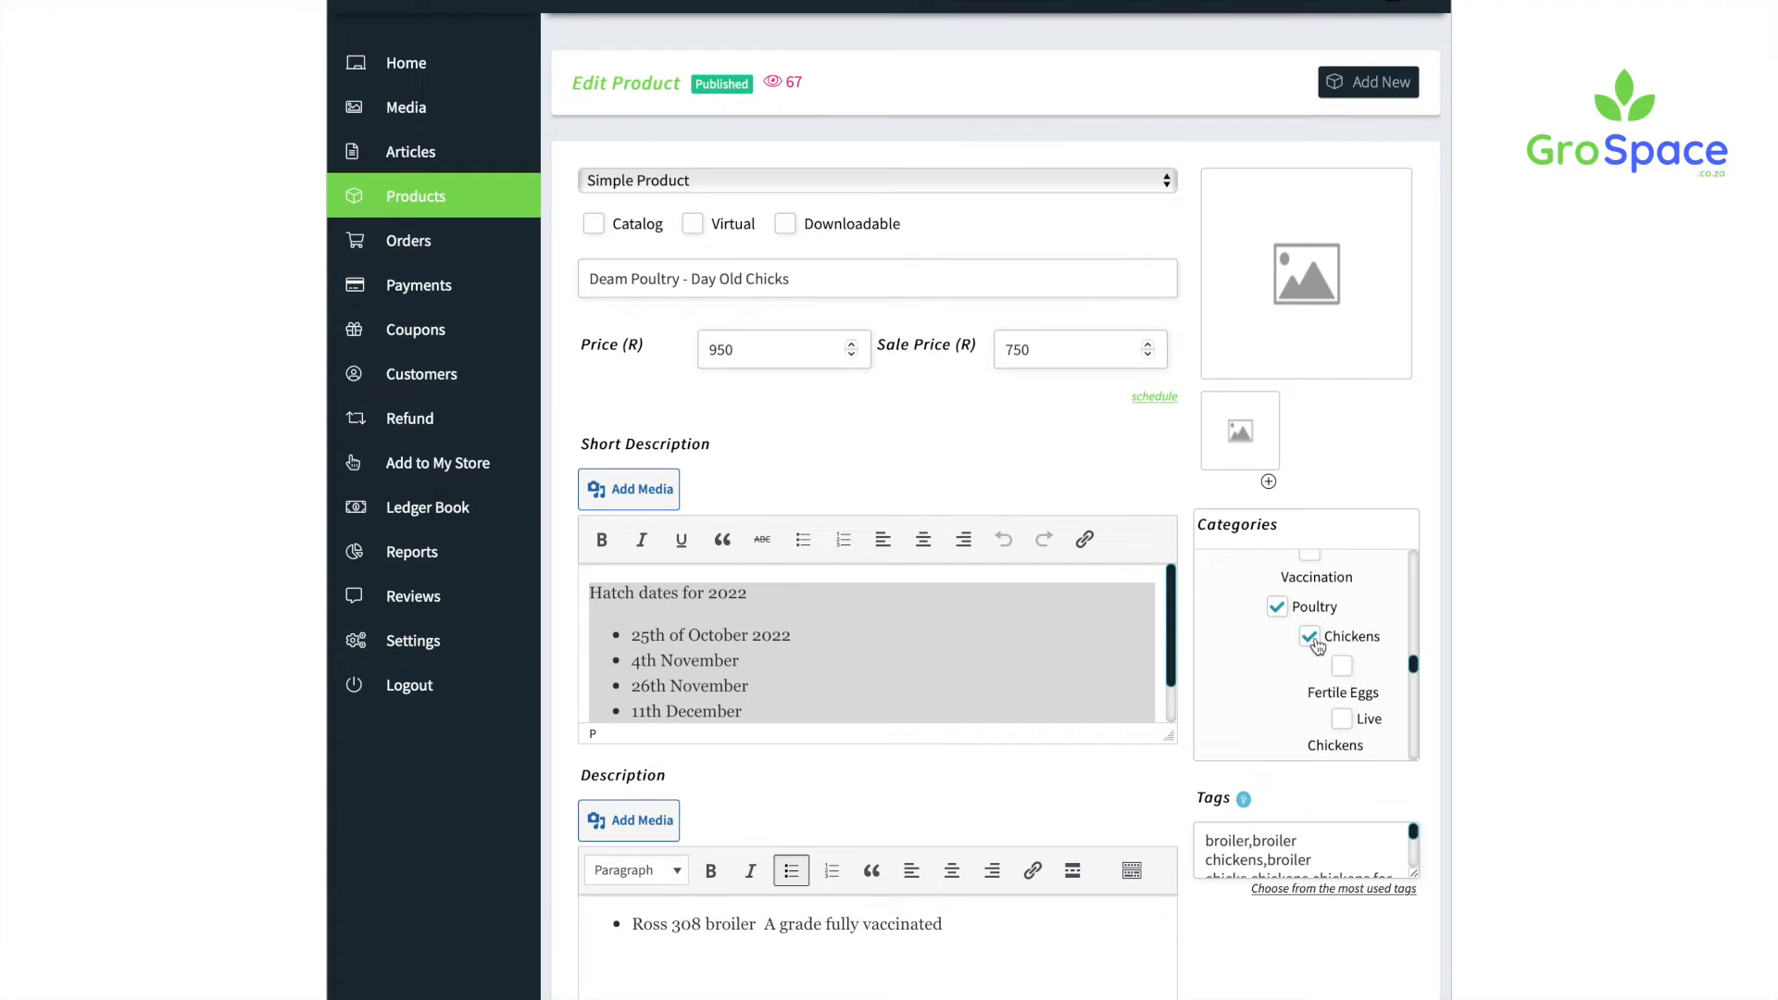
pyautogui.scroll(-4, 1305, 662)
pyautogui.scroll(-1, 1302, 673)
pyautogui.scroll(2, 1306, 625)
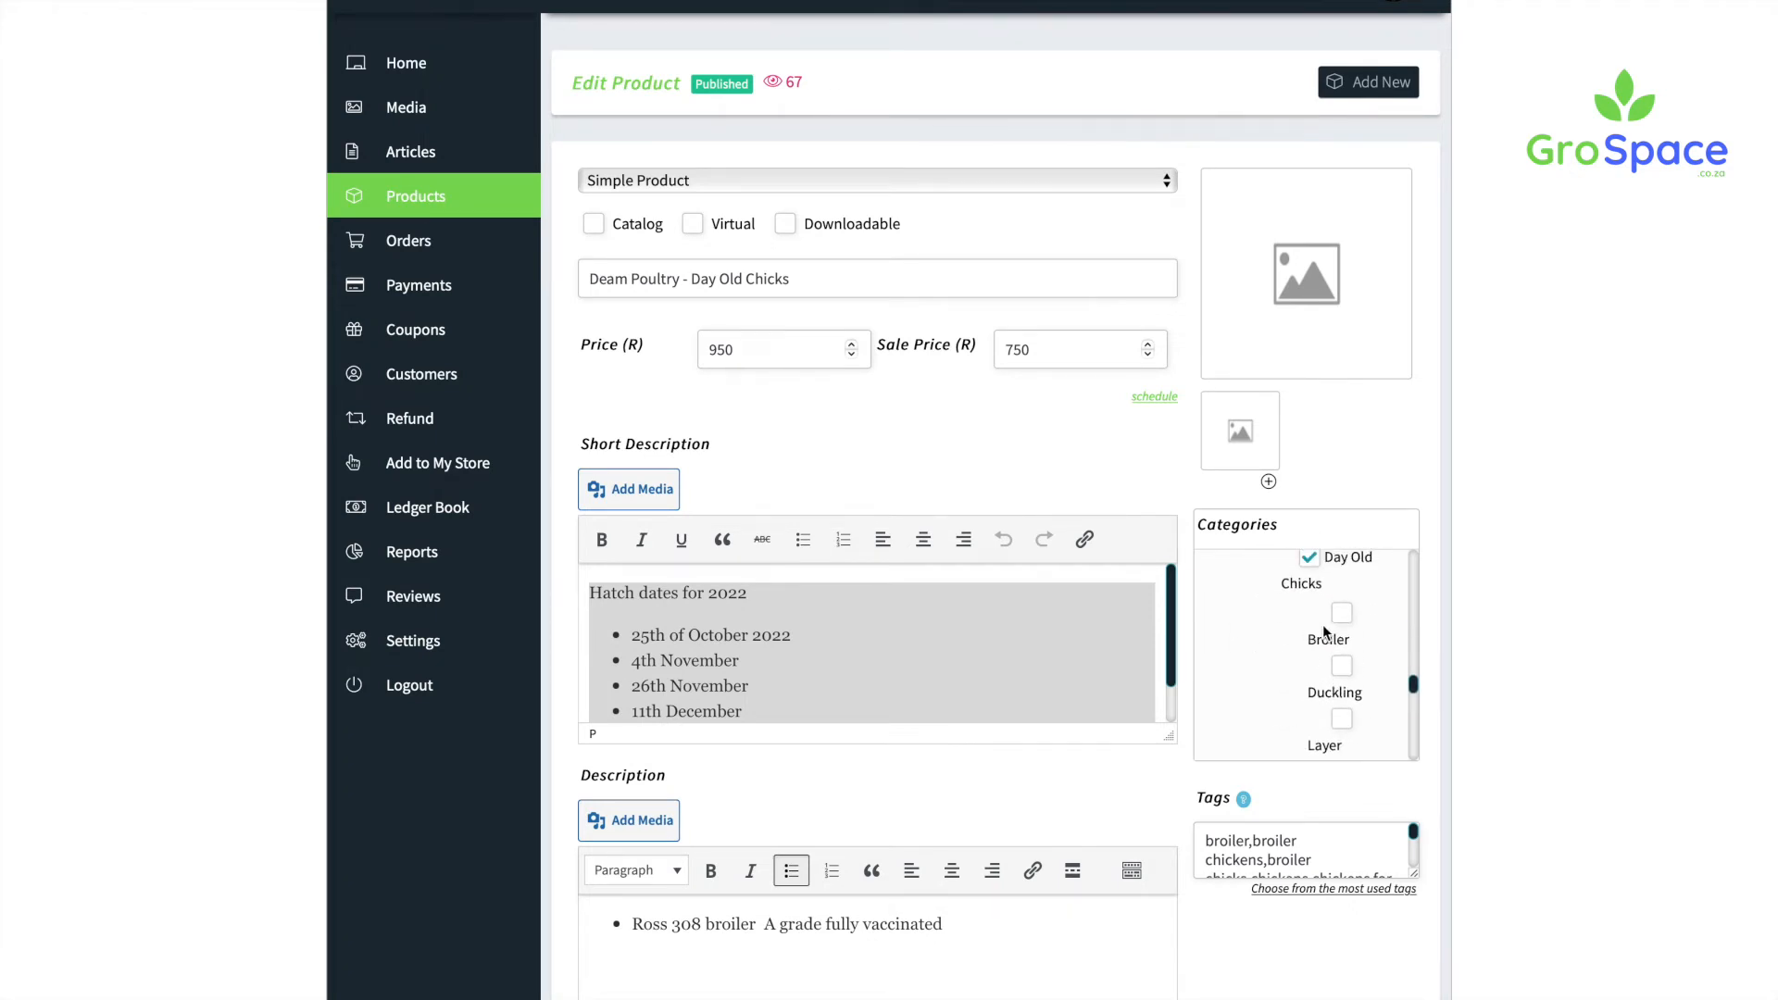
# Step: Submit the edited day old chicks product
pyautogui.scroll(-5, 1487, 774)
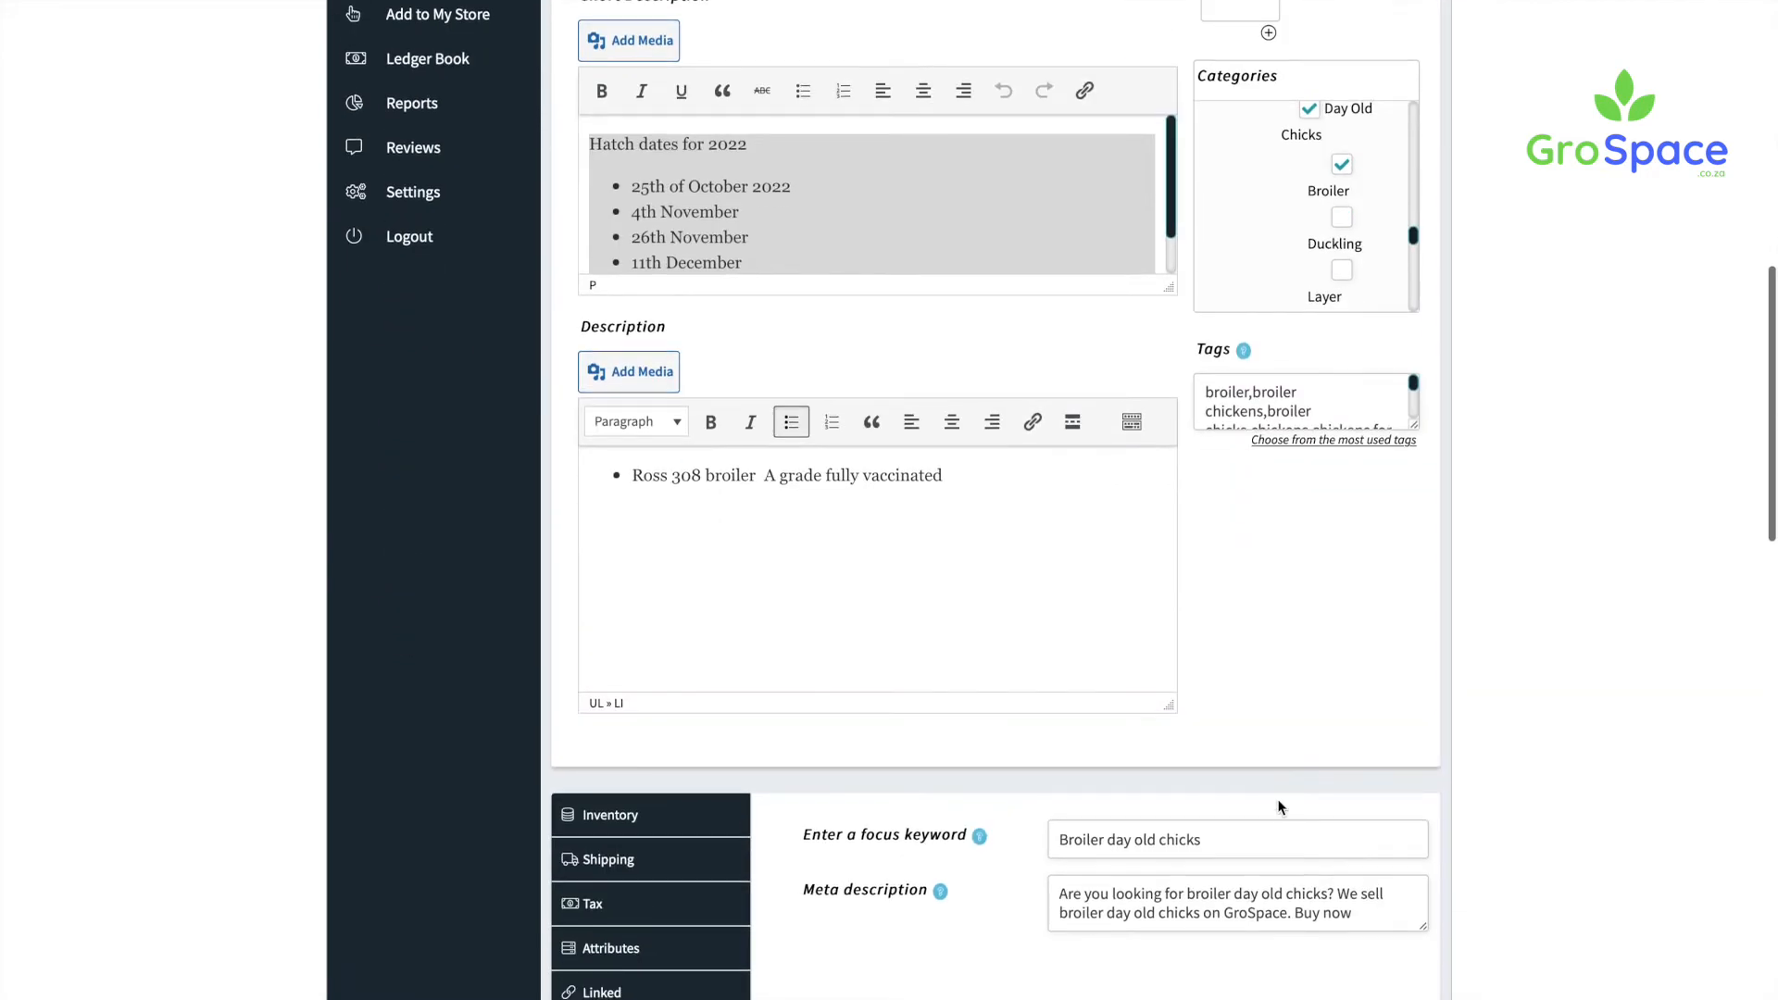
pyautogui.scroll(5, 1283, 806)
pyautogui.scroll(-10, 1274, 748)
pyautogui.click(1399, 885)
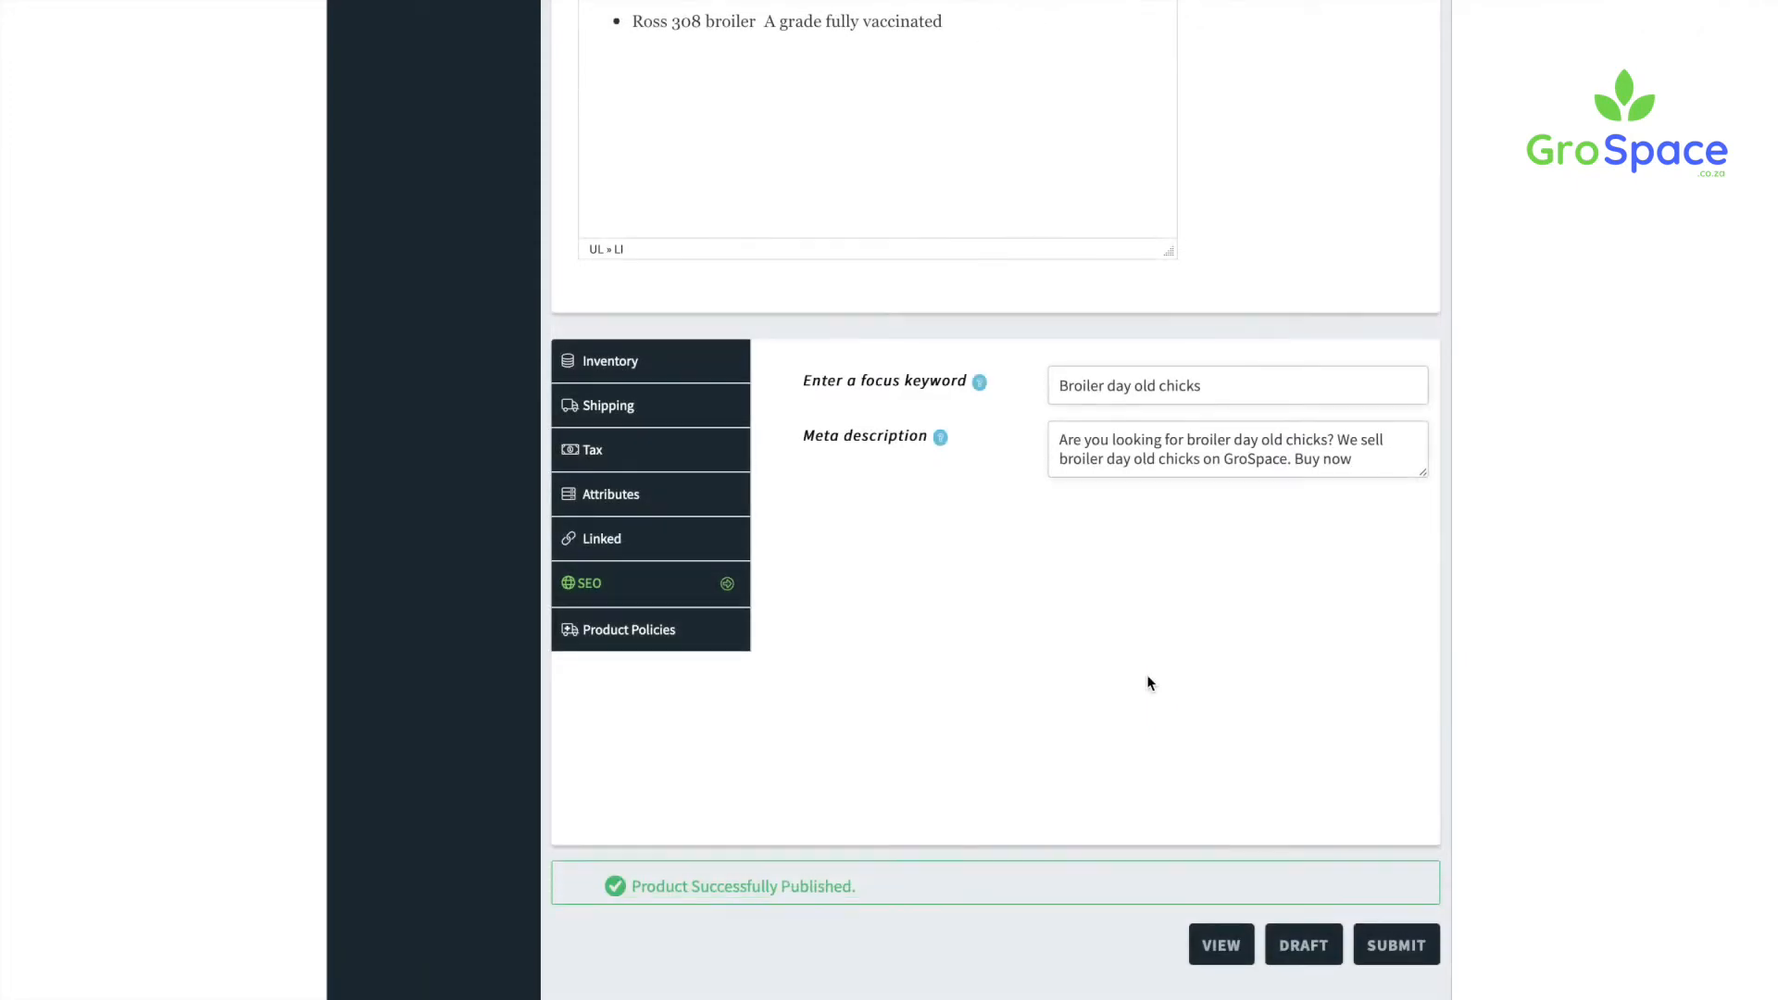
# Step: Review the submitted product's title, prices, descriptions and categories in its edit form
pyautogui.scroll(5, 1147, 682)
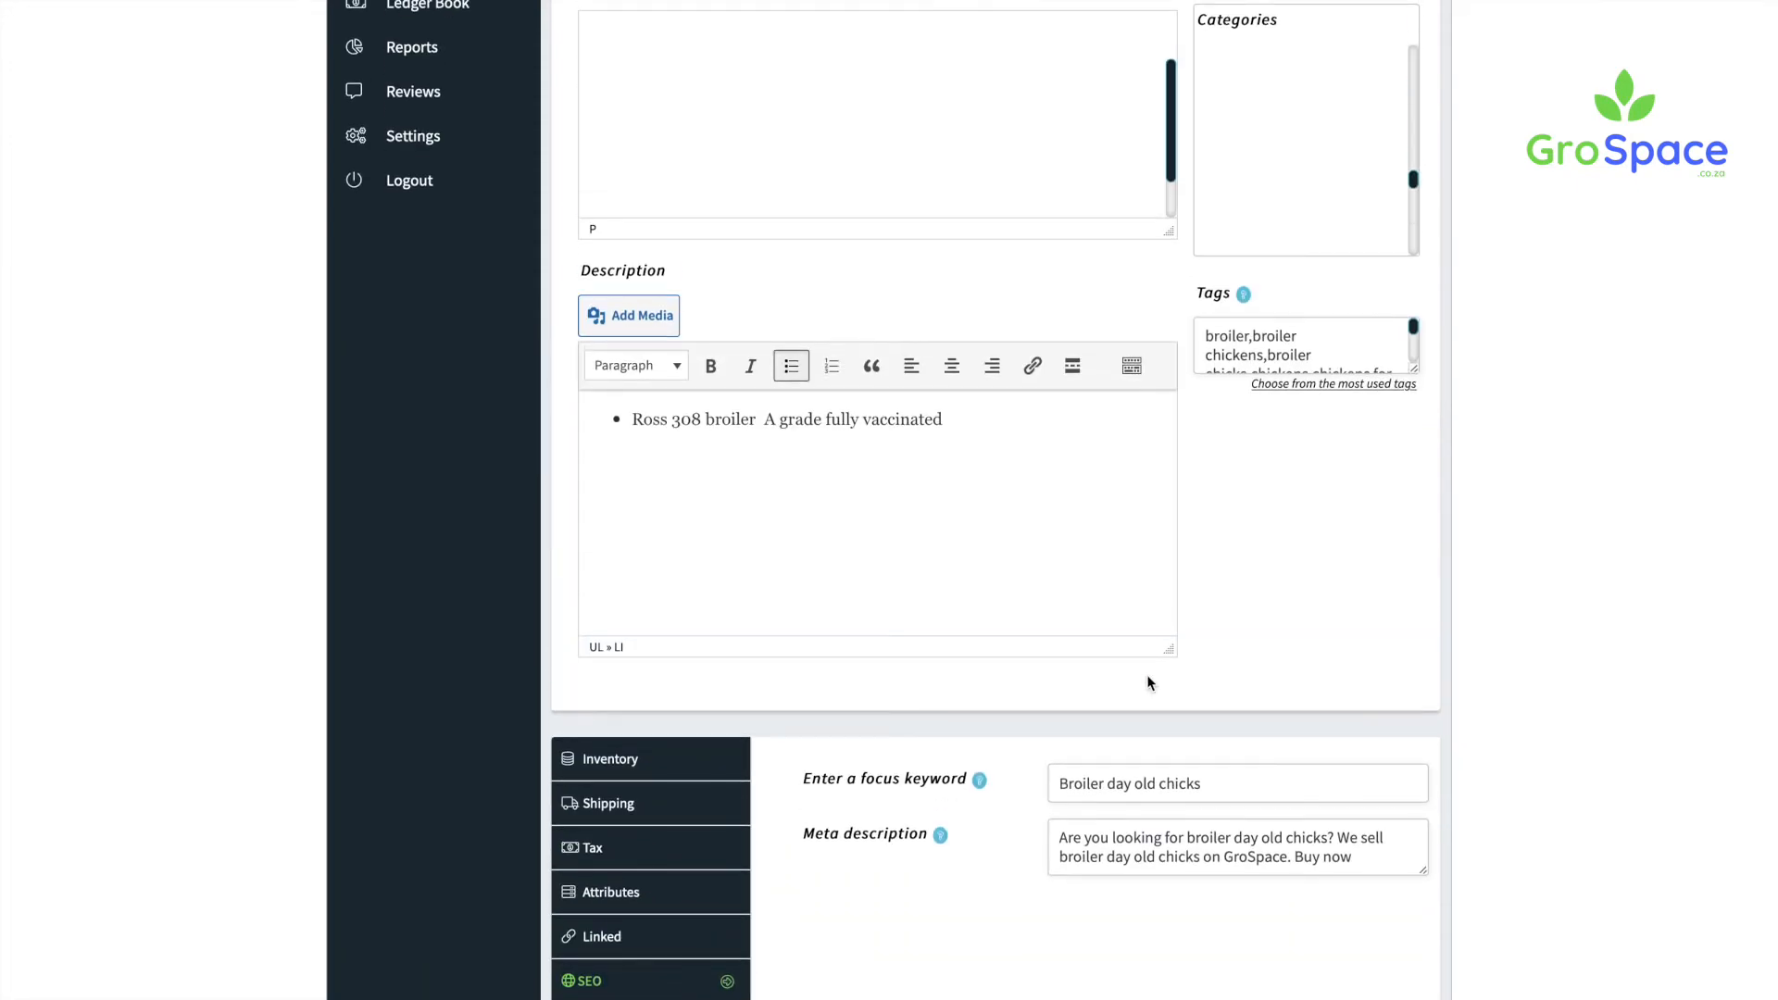
pyautogui.scroll(5, 1146, 682)
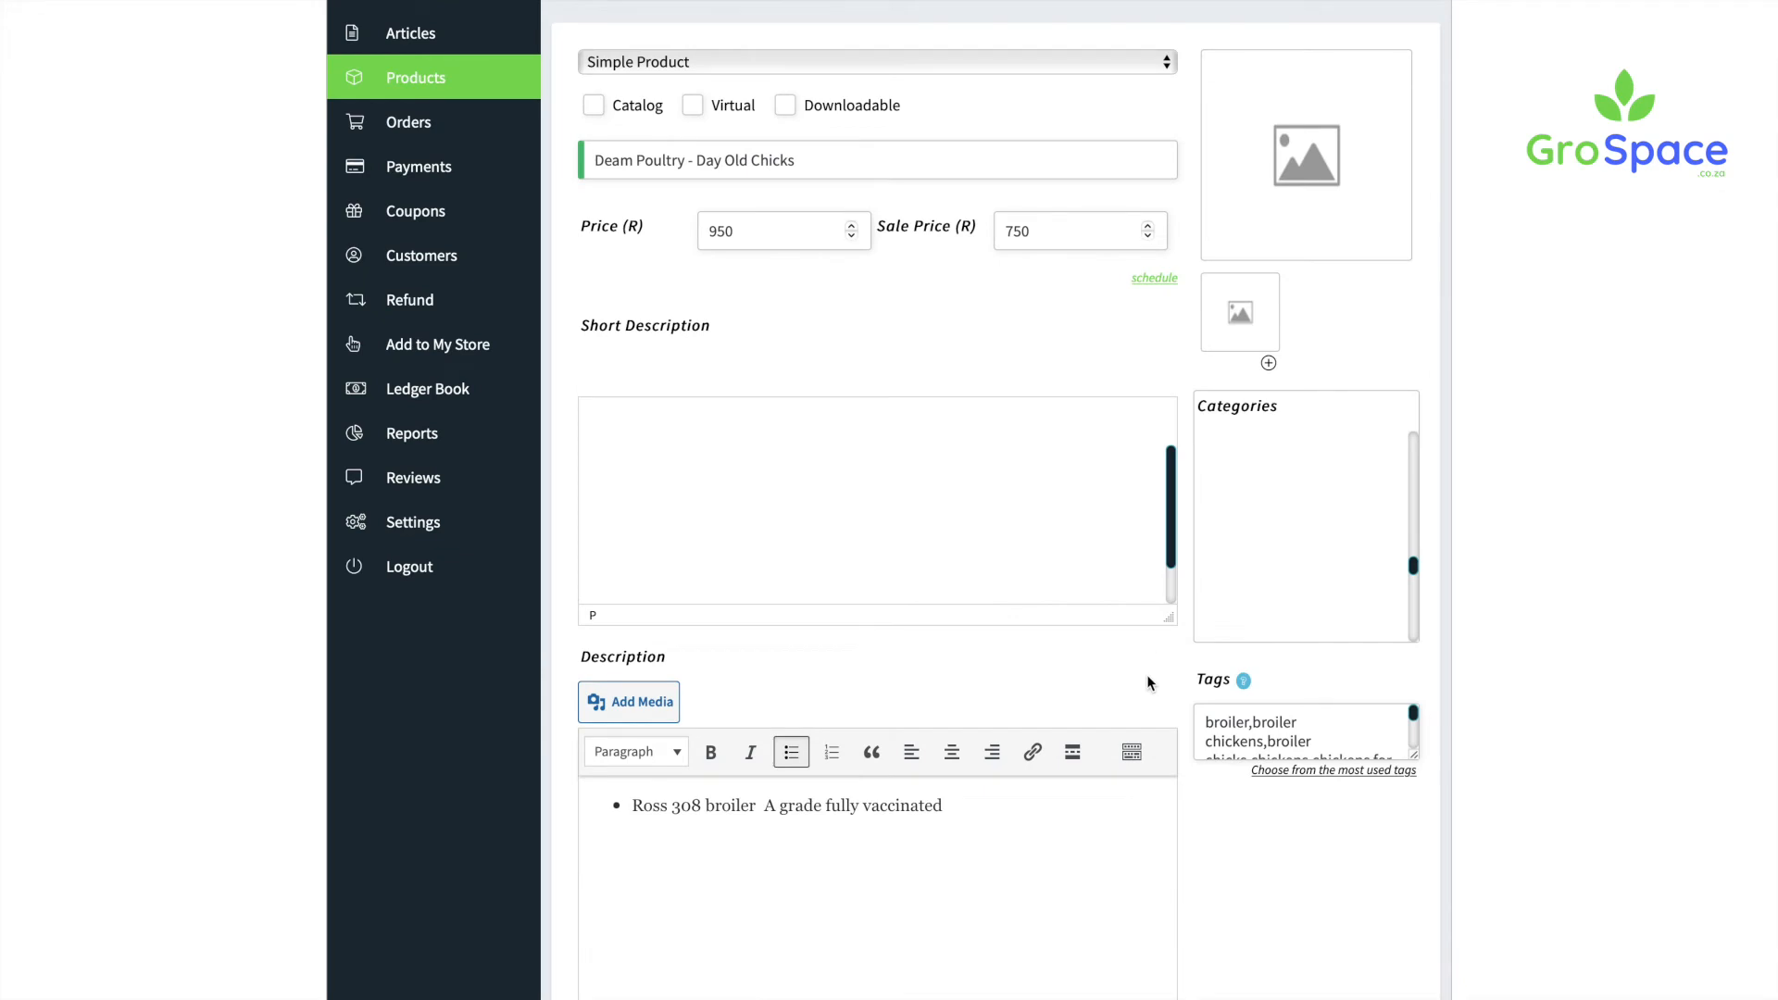
pyautogui.scroll(5, 1148, 683)
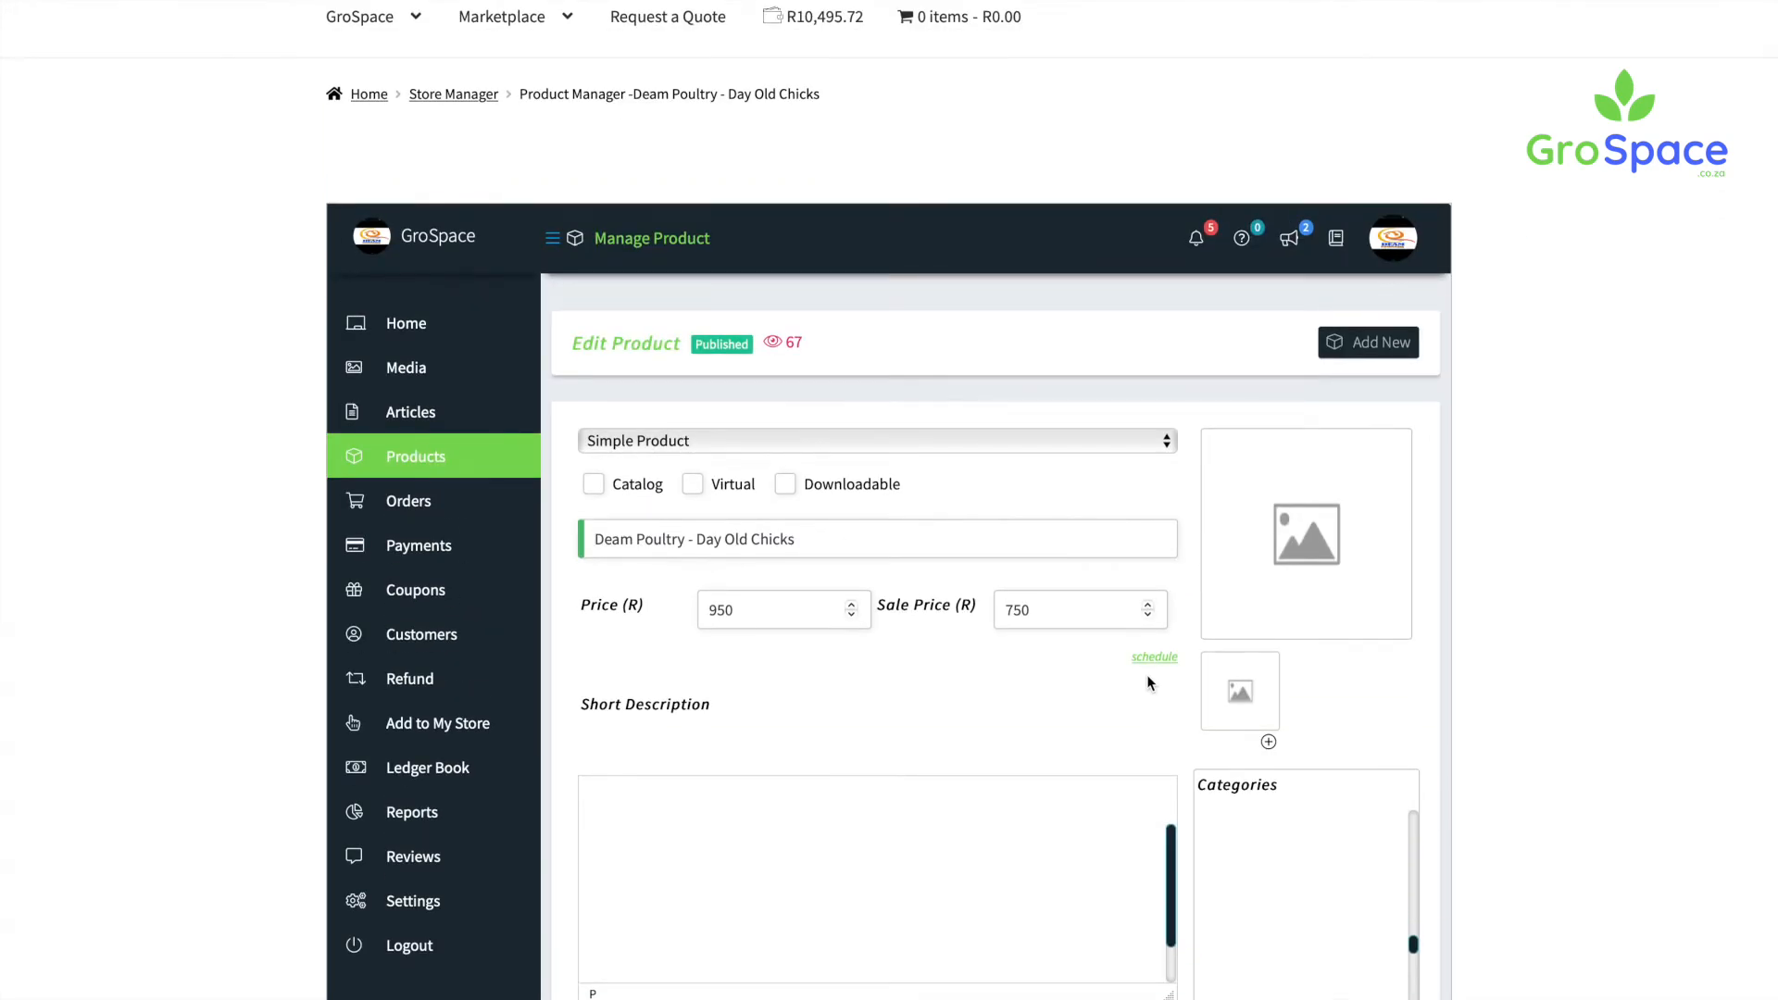
pyautogui.scroll(4, 1146, 682)
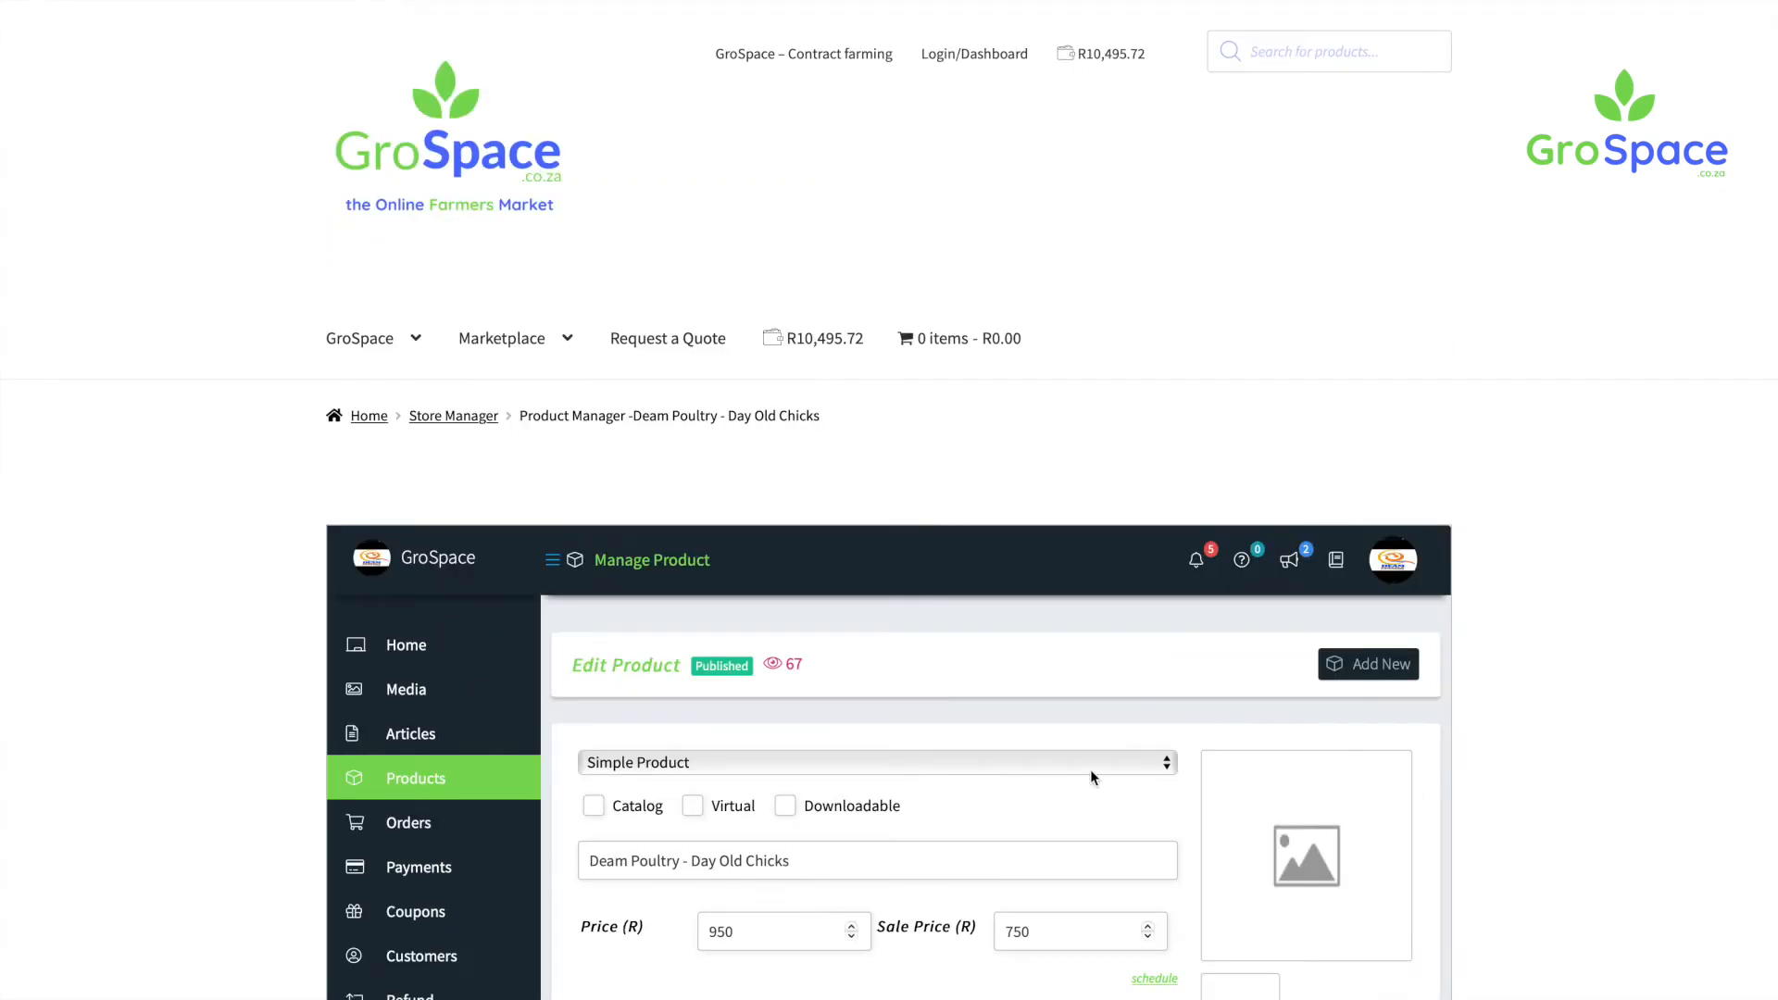
pyautogui.scroll(-4, 1090, 773)
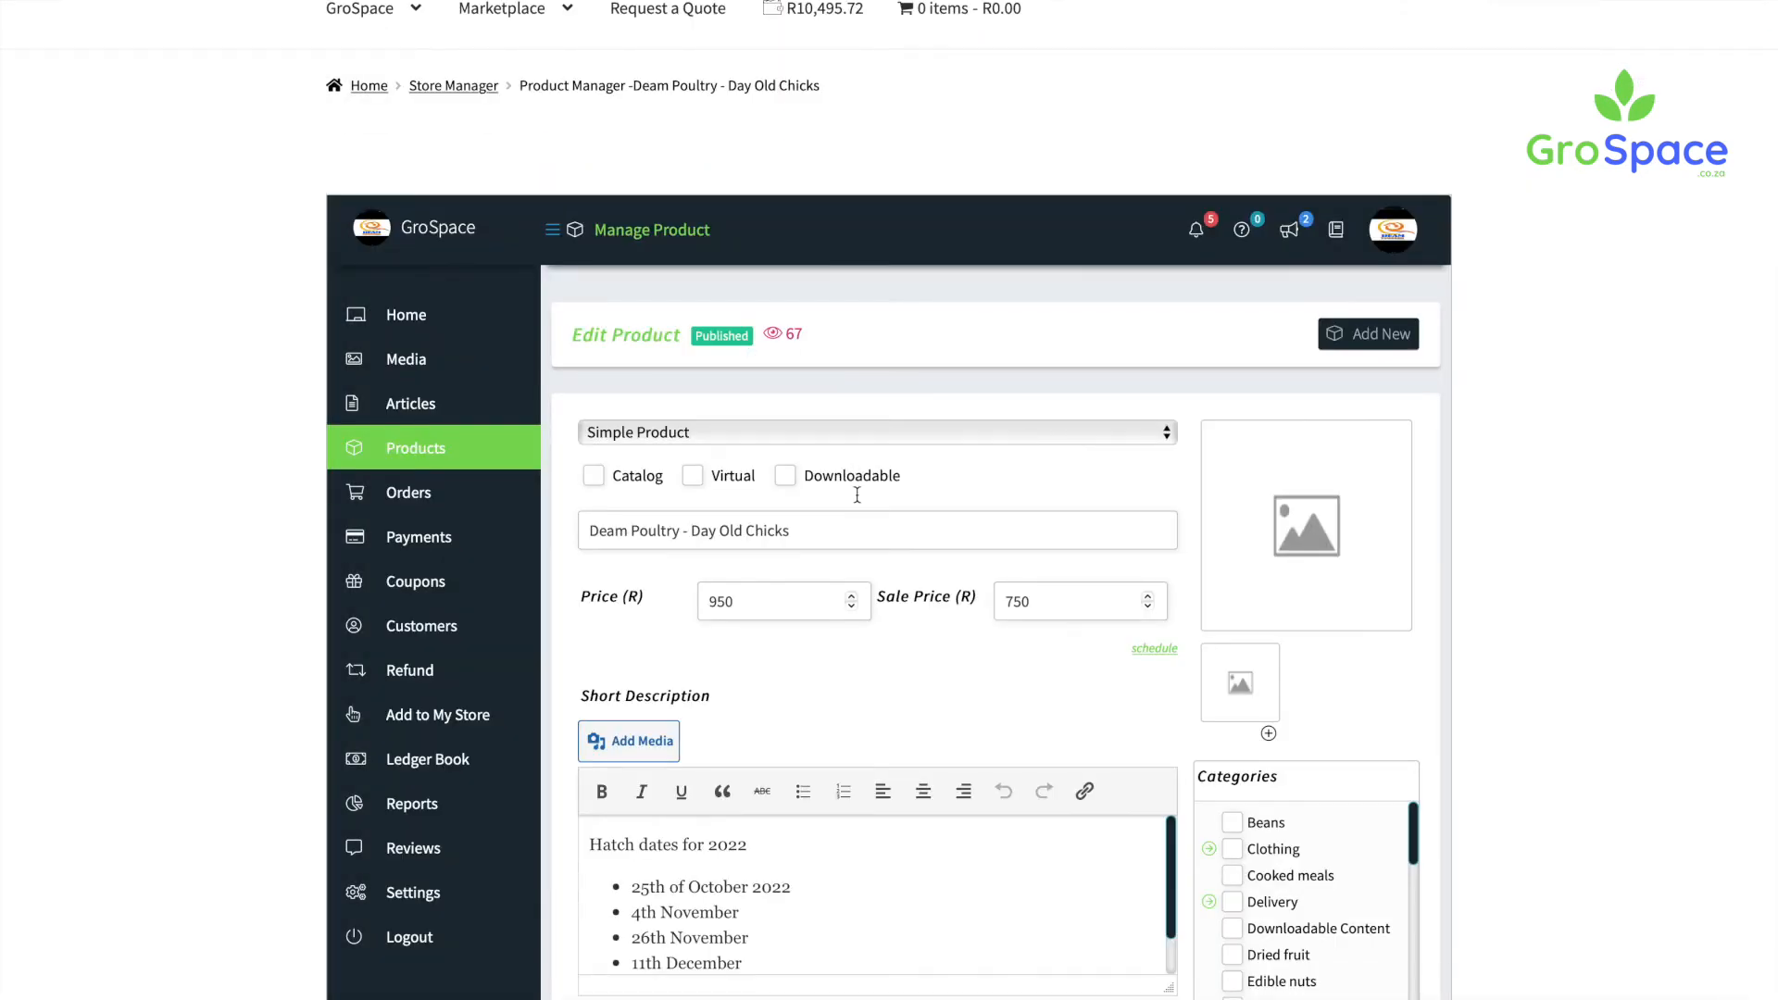
pyautogui.scroll(-5, 897, 636)
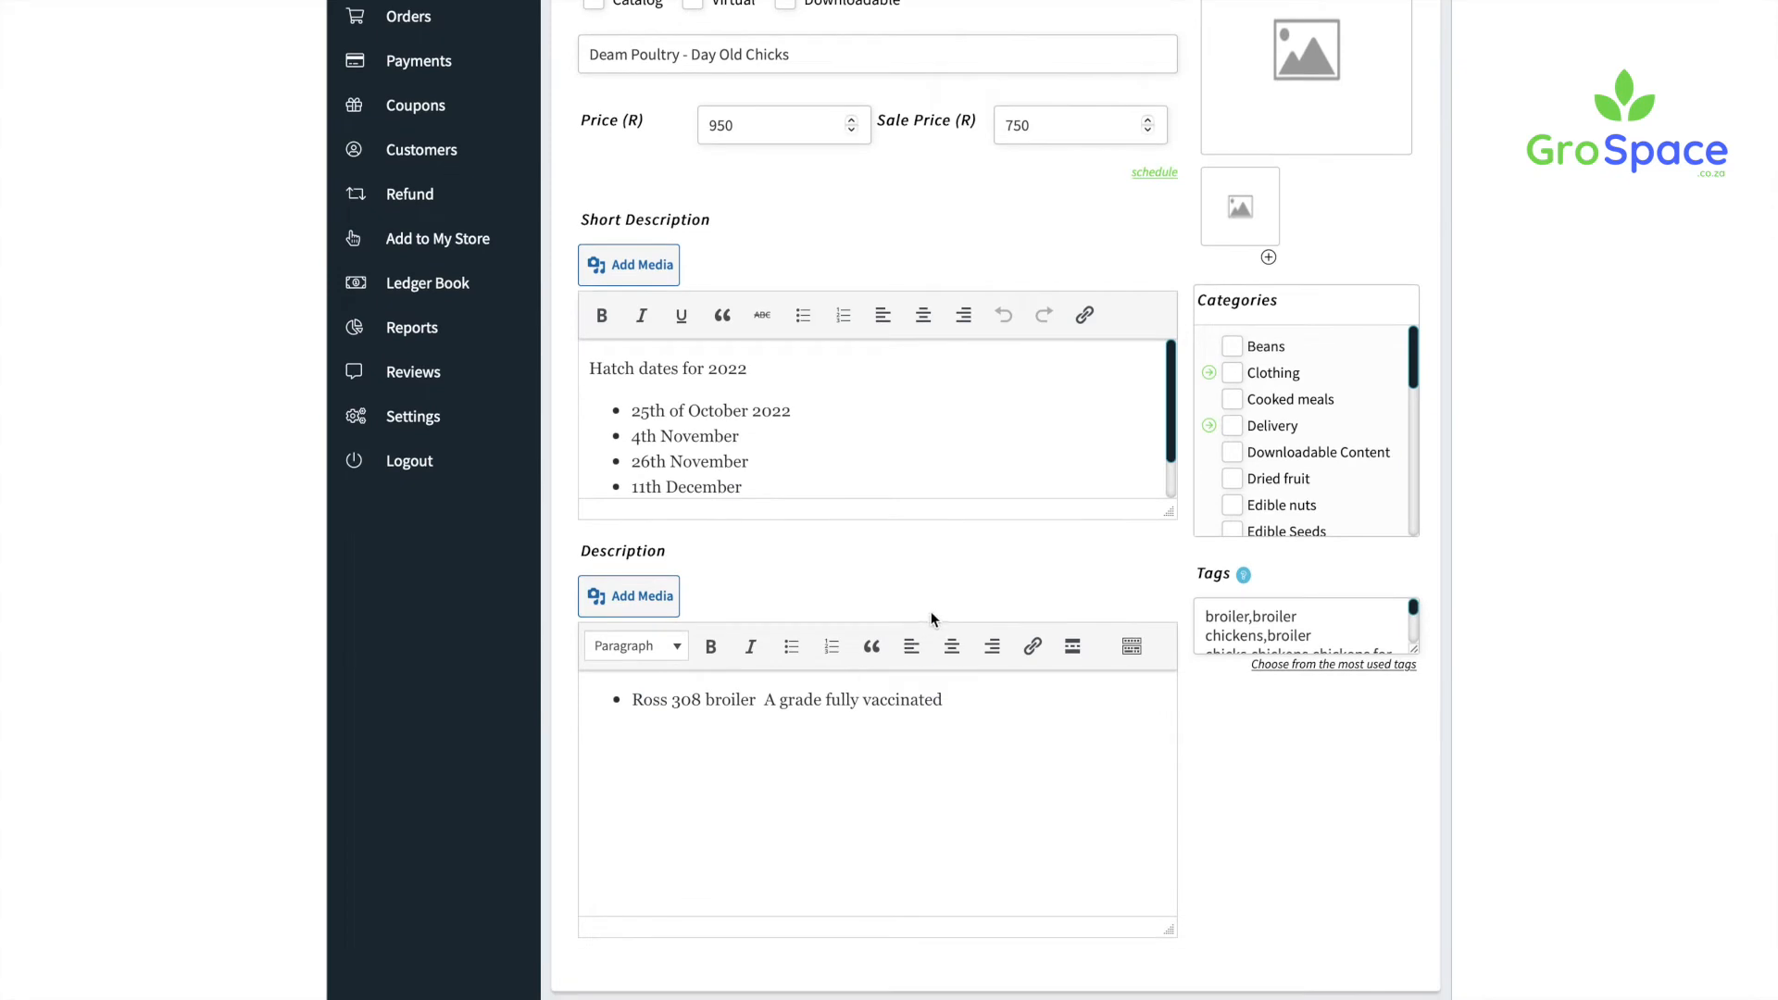
# Step: Go to the store's orders list and review each order's status, purchased items, addresses, sales and admin fees
pyautogui.scroll(2, 429, 290)
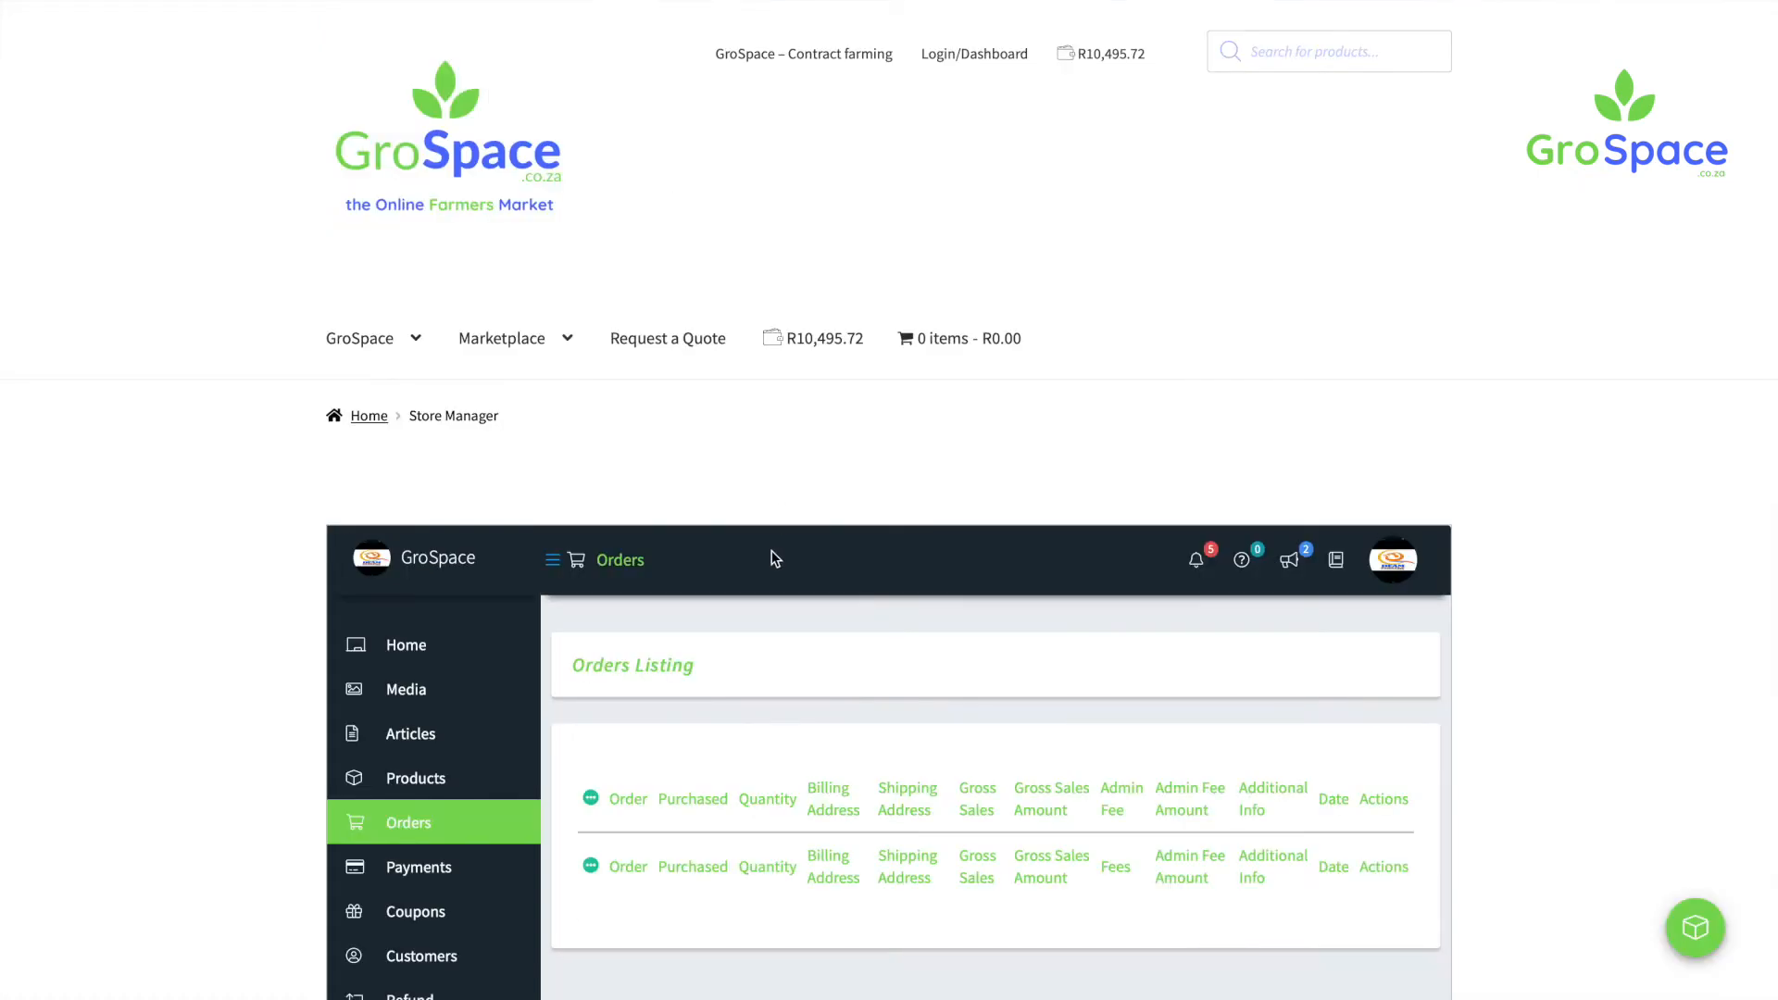
pyautogui.scroll(-3, 774, 548)
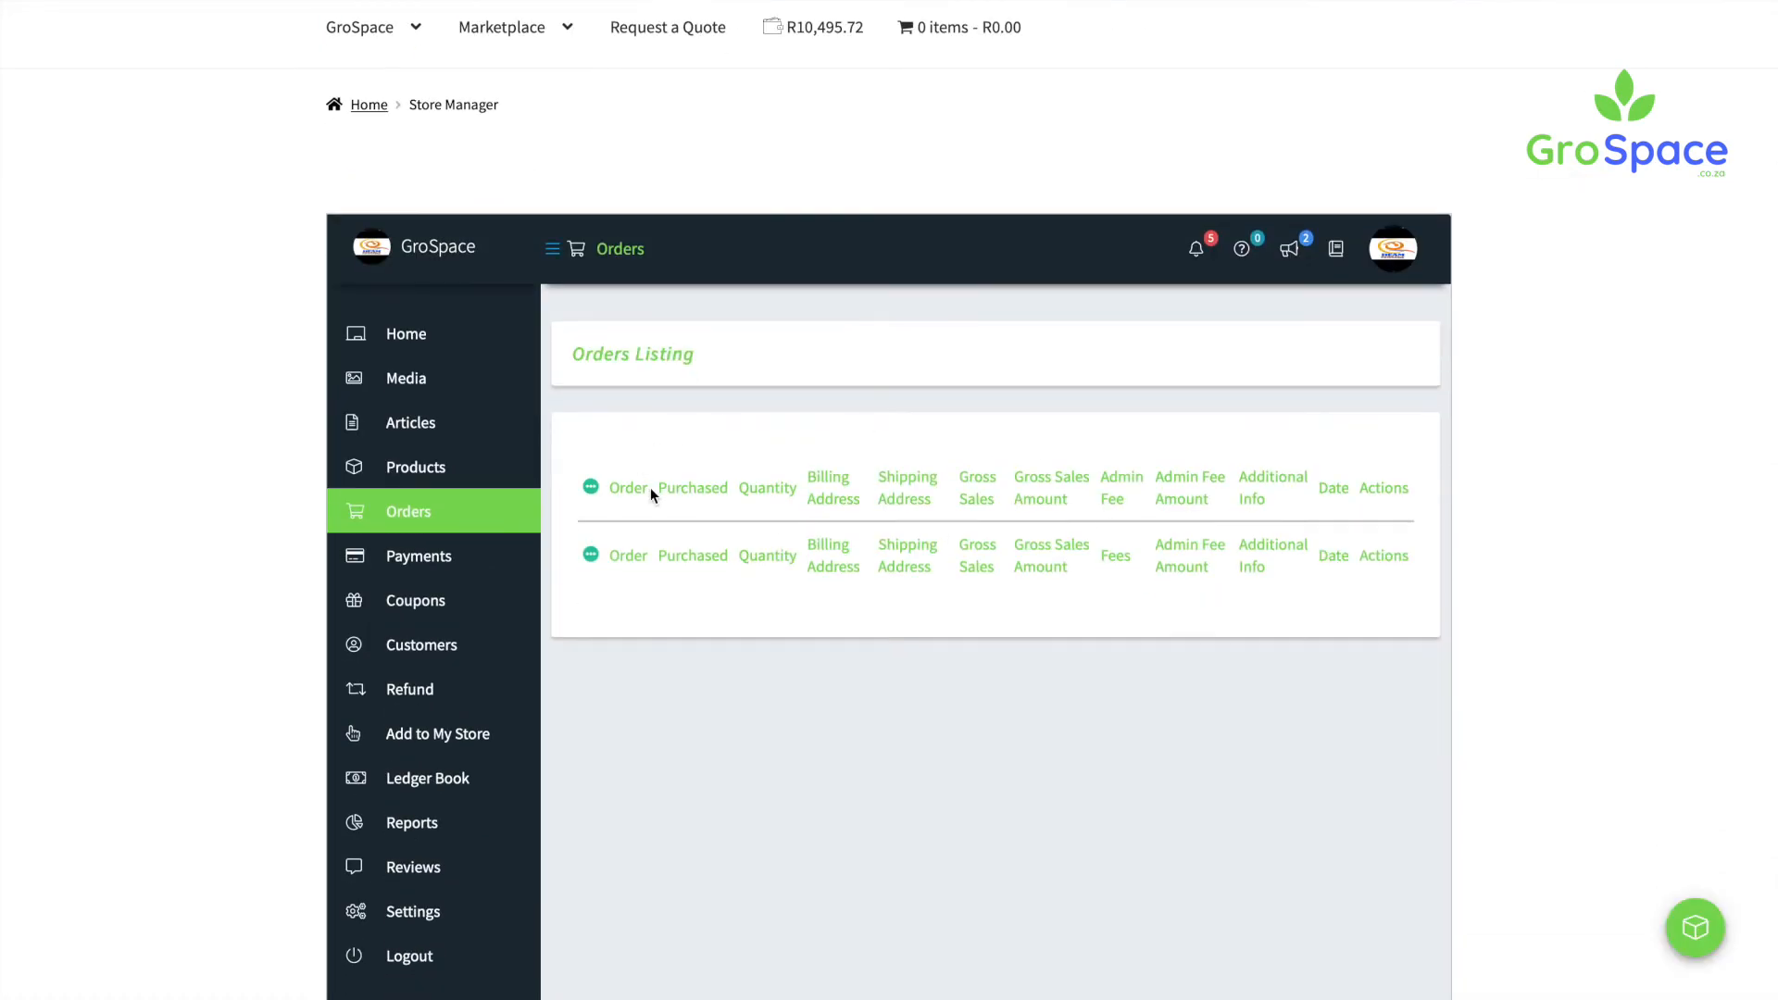
pyautogui.scroll(-10, 686, 374)
pyautogui.scroll(10, 730, 365)
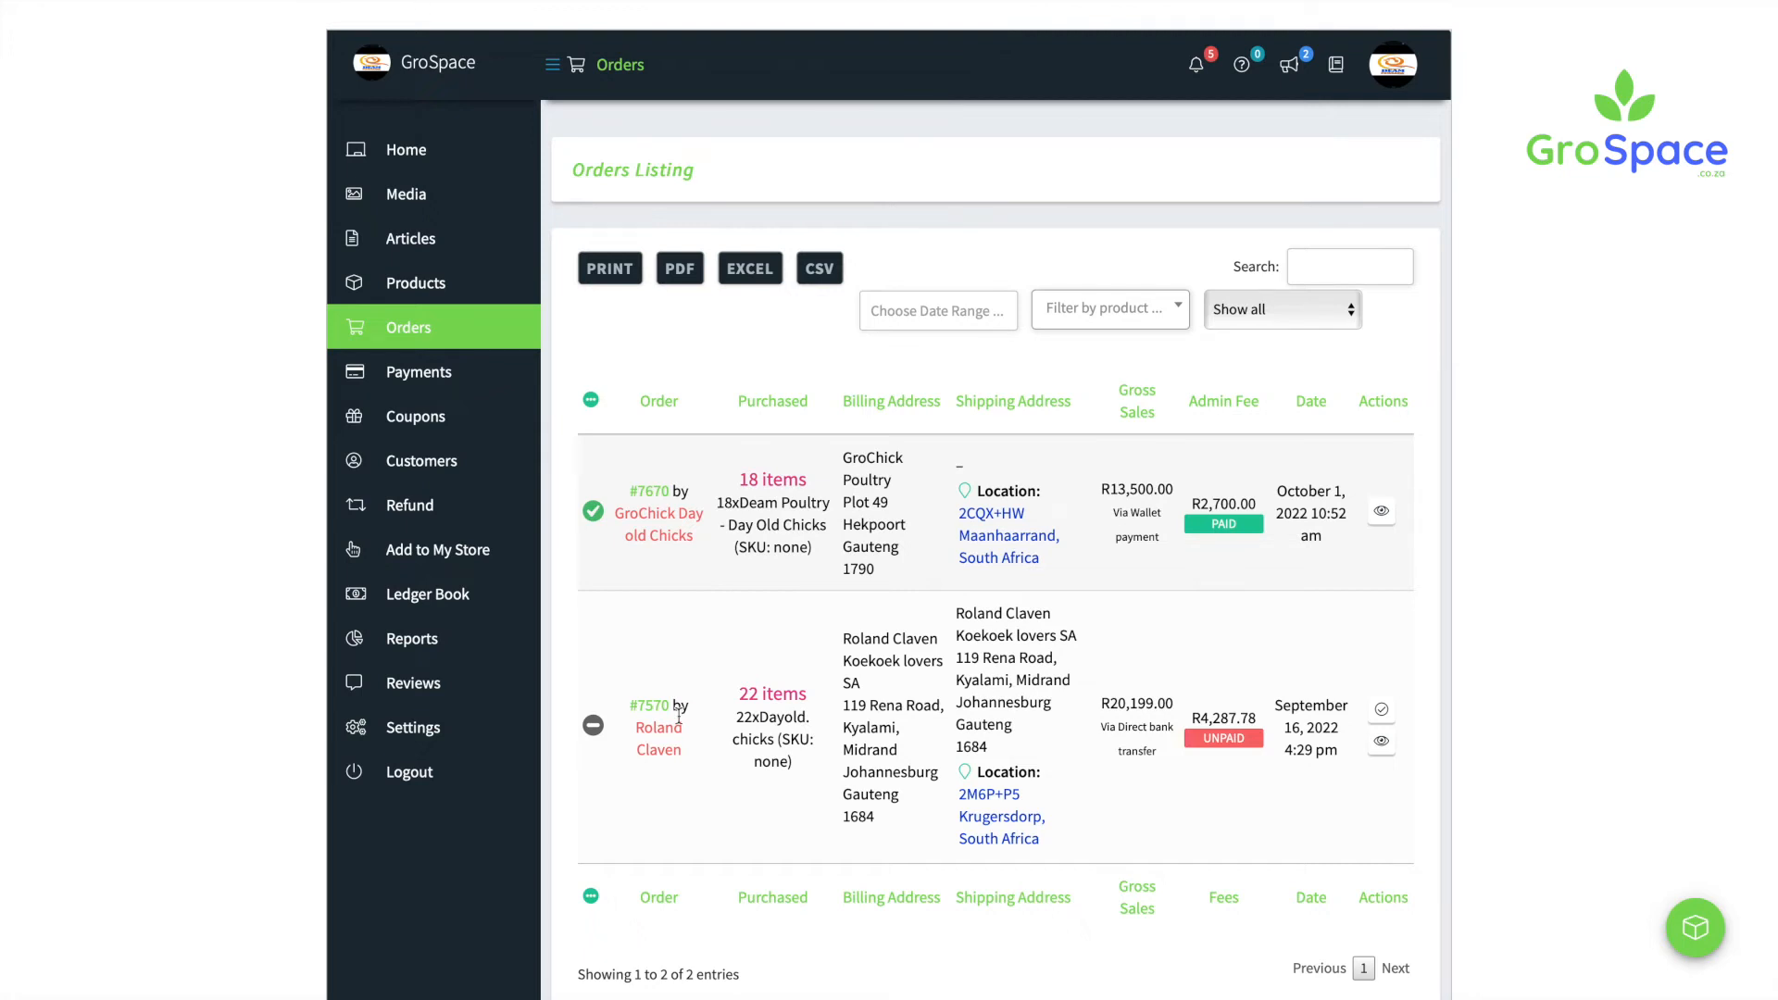
pyautogui.moveTo(592, 728)
pyautogui.moveTo(593, 512)
pyautogui.scroll(1, 1223, 702)
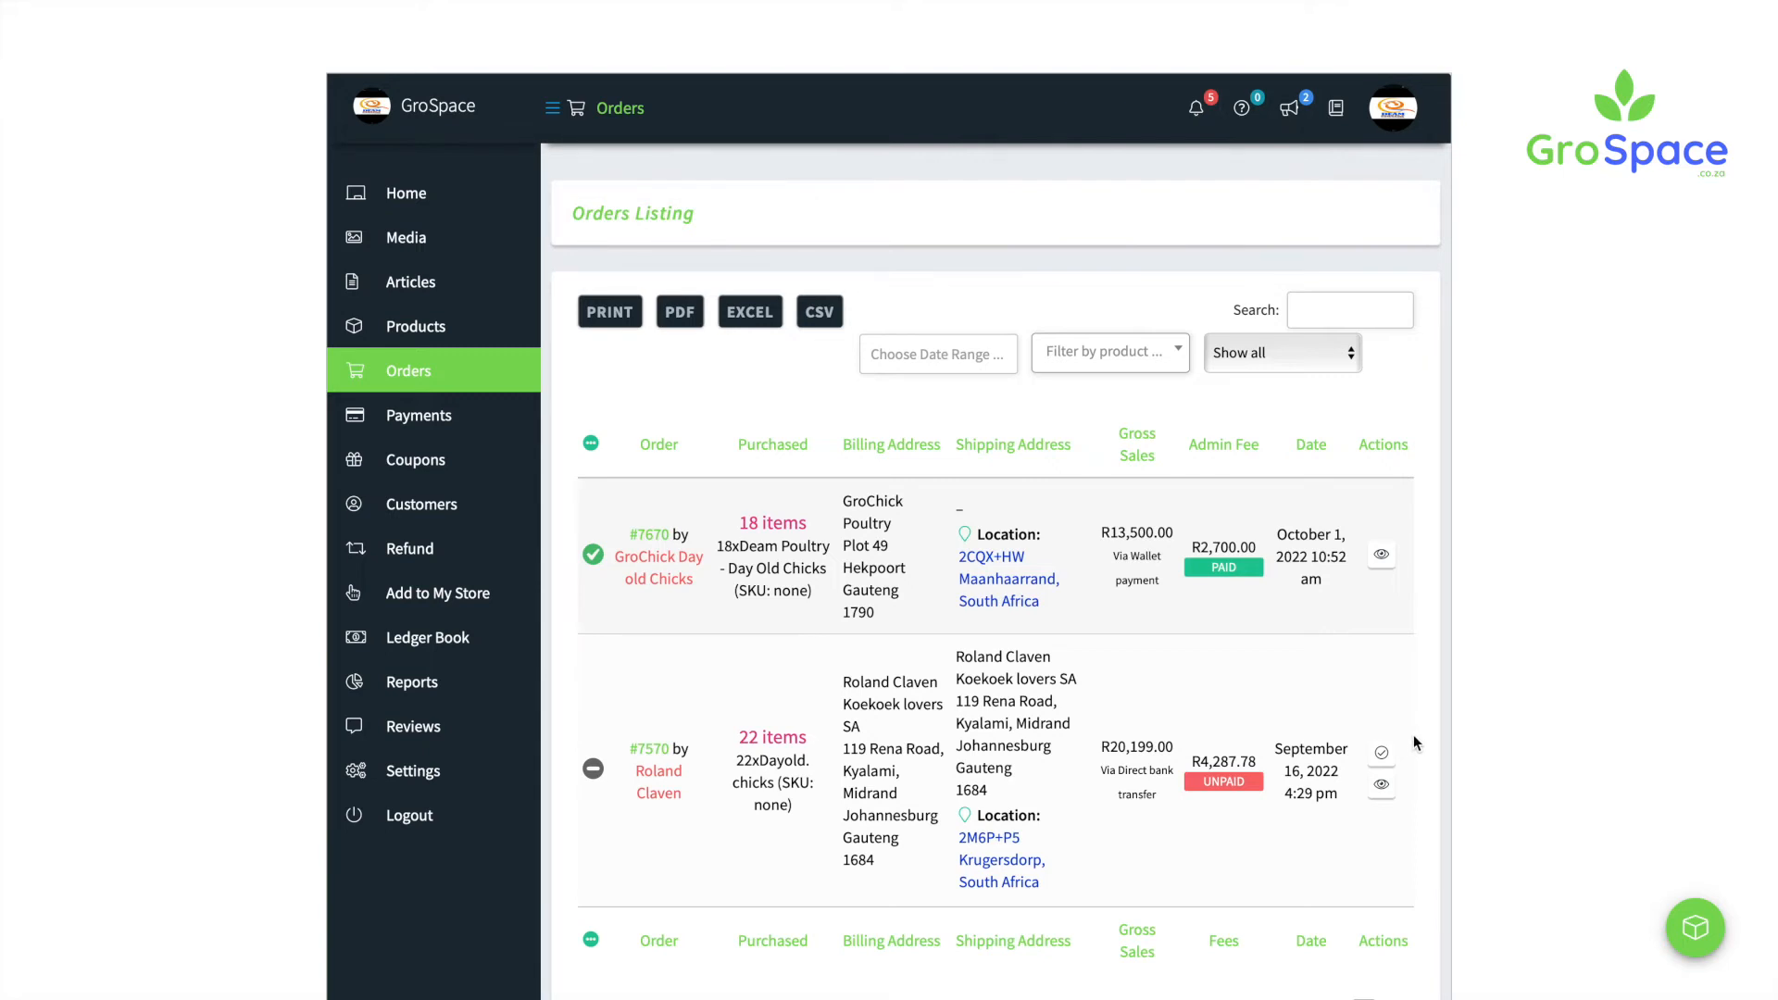
# Step: Go to the payments history and review the approved transactions for October 2022
pyautogui.click(414, 419)
pyautogui.scroll(-5, 862, 655)
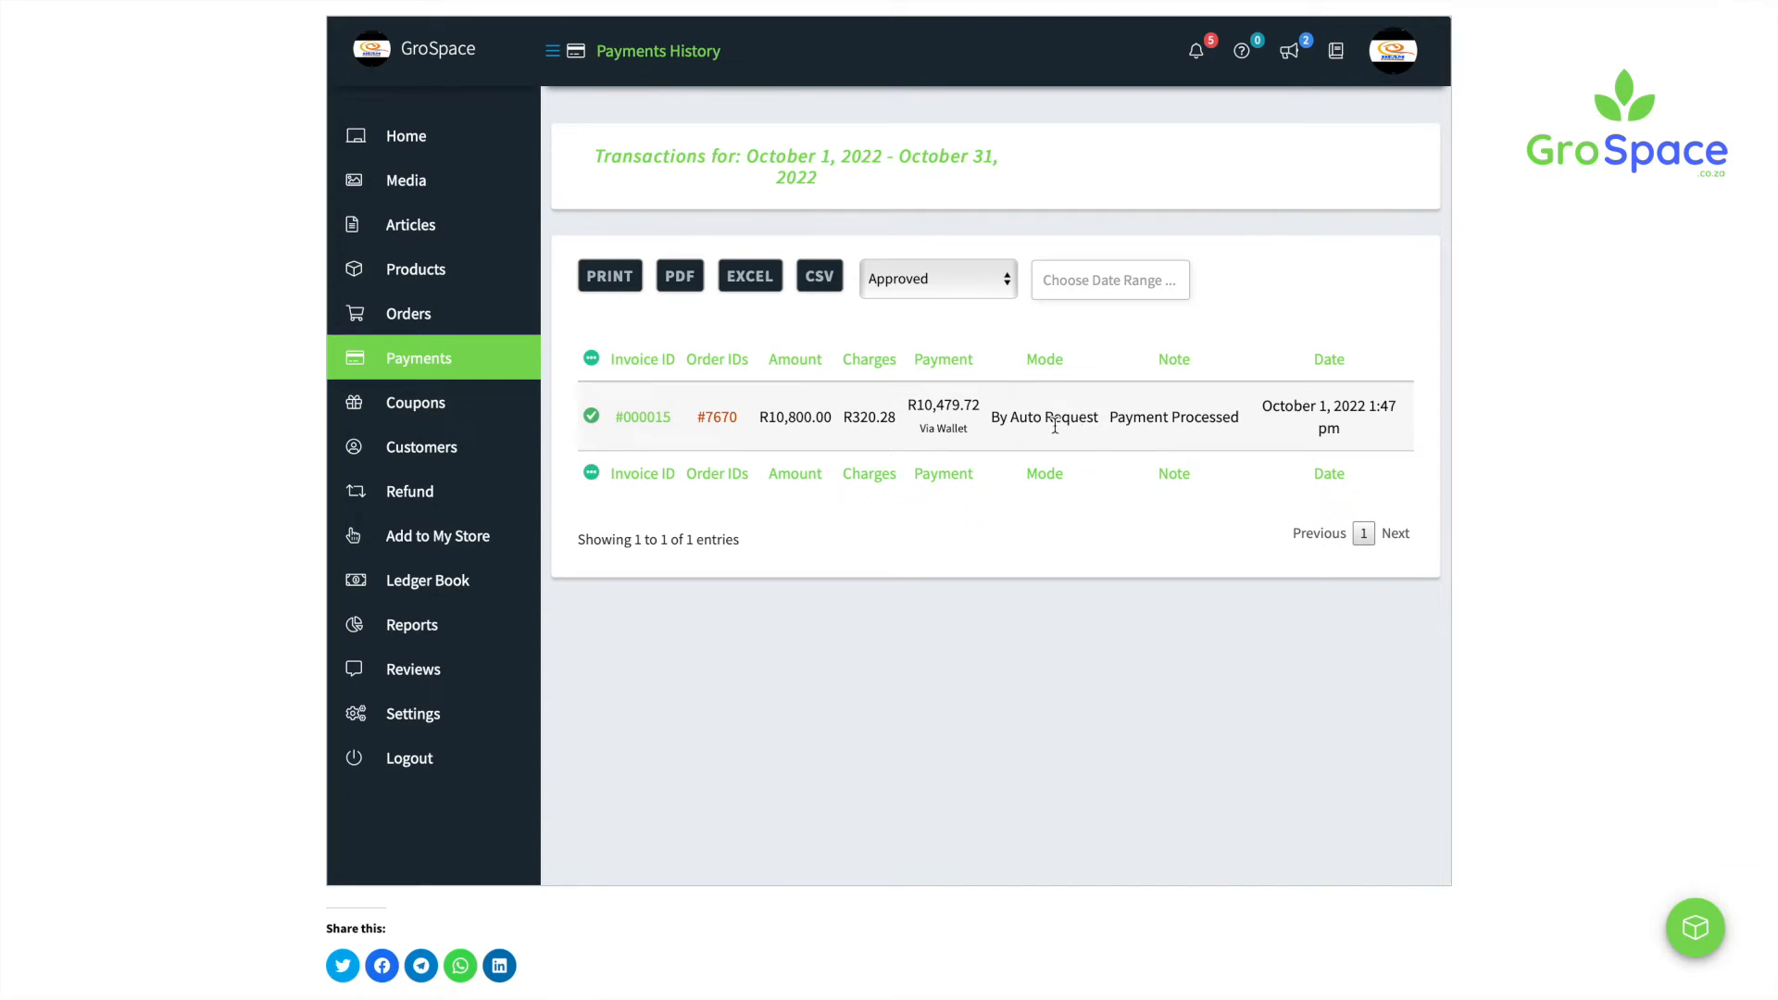
# Step: Go to the store's coupons listing and start adding a new coupon
pyautogui.scroll(1, 1246, 426)
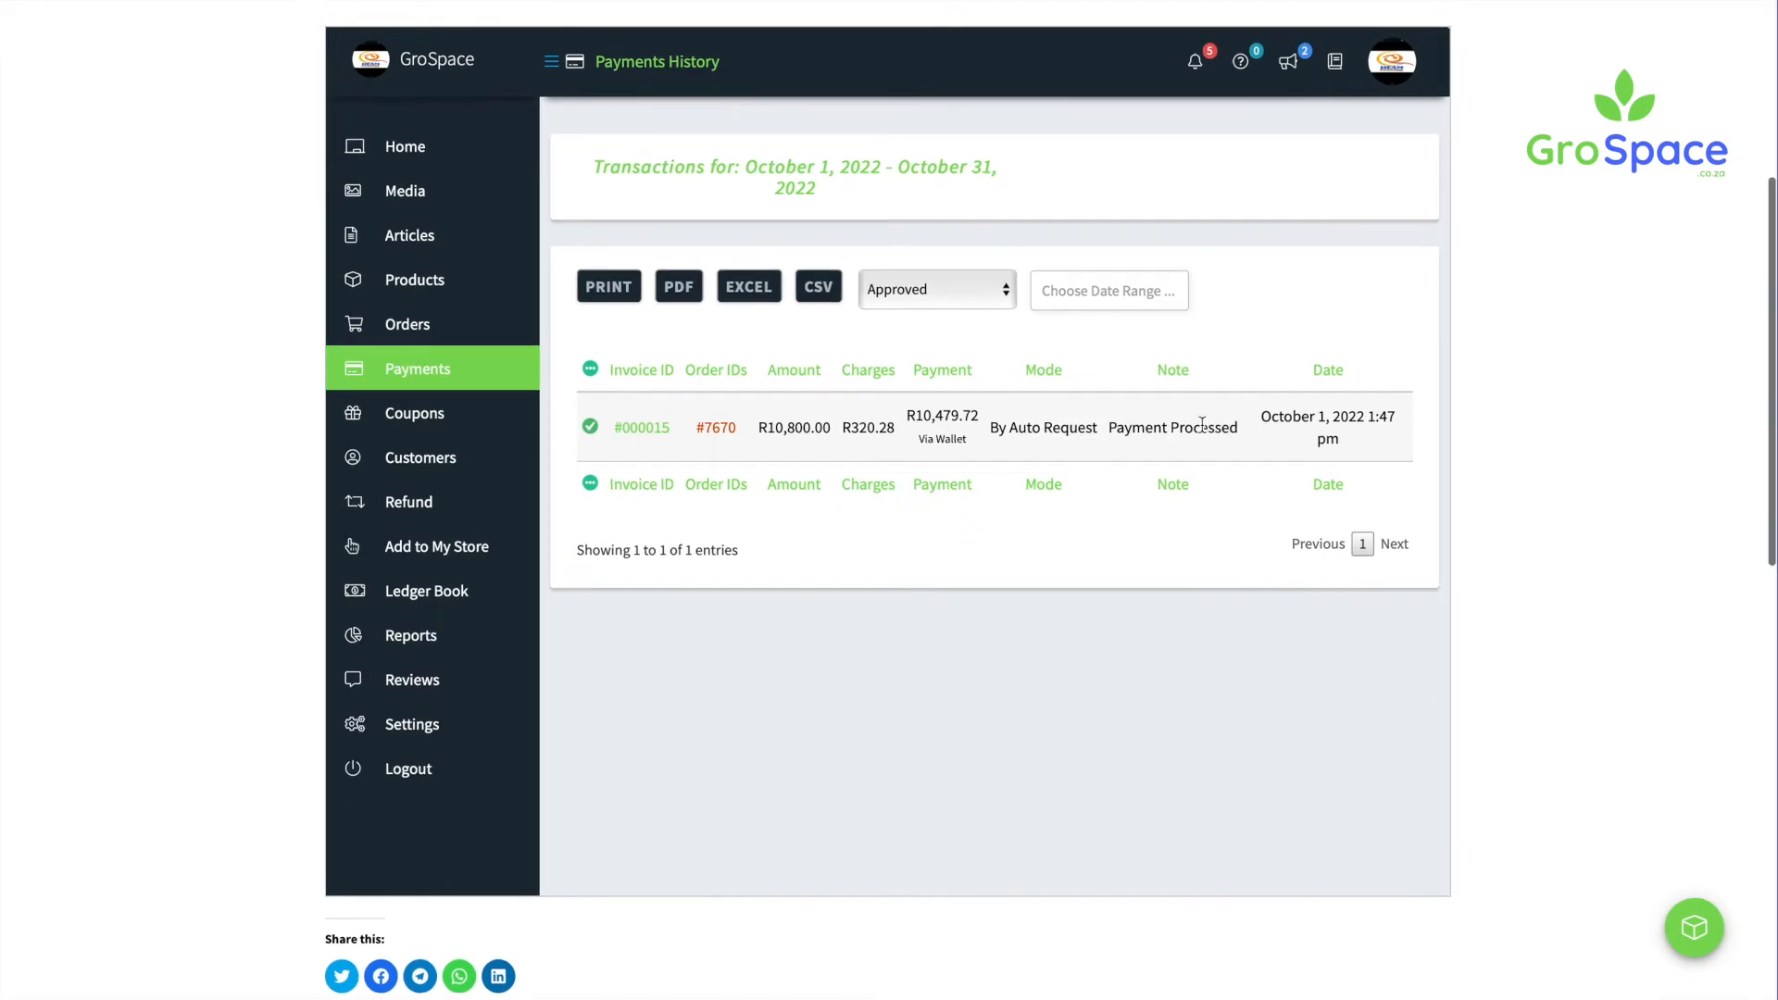
pyautogui.moveTo(422, 428)
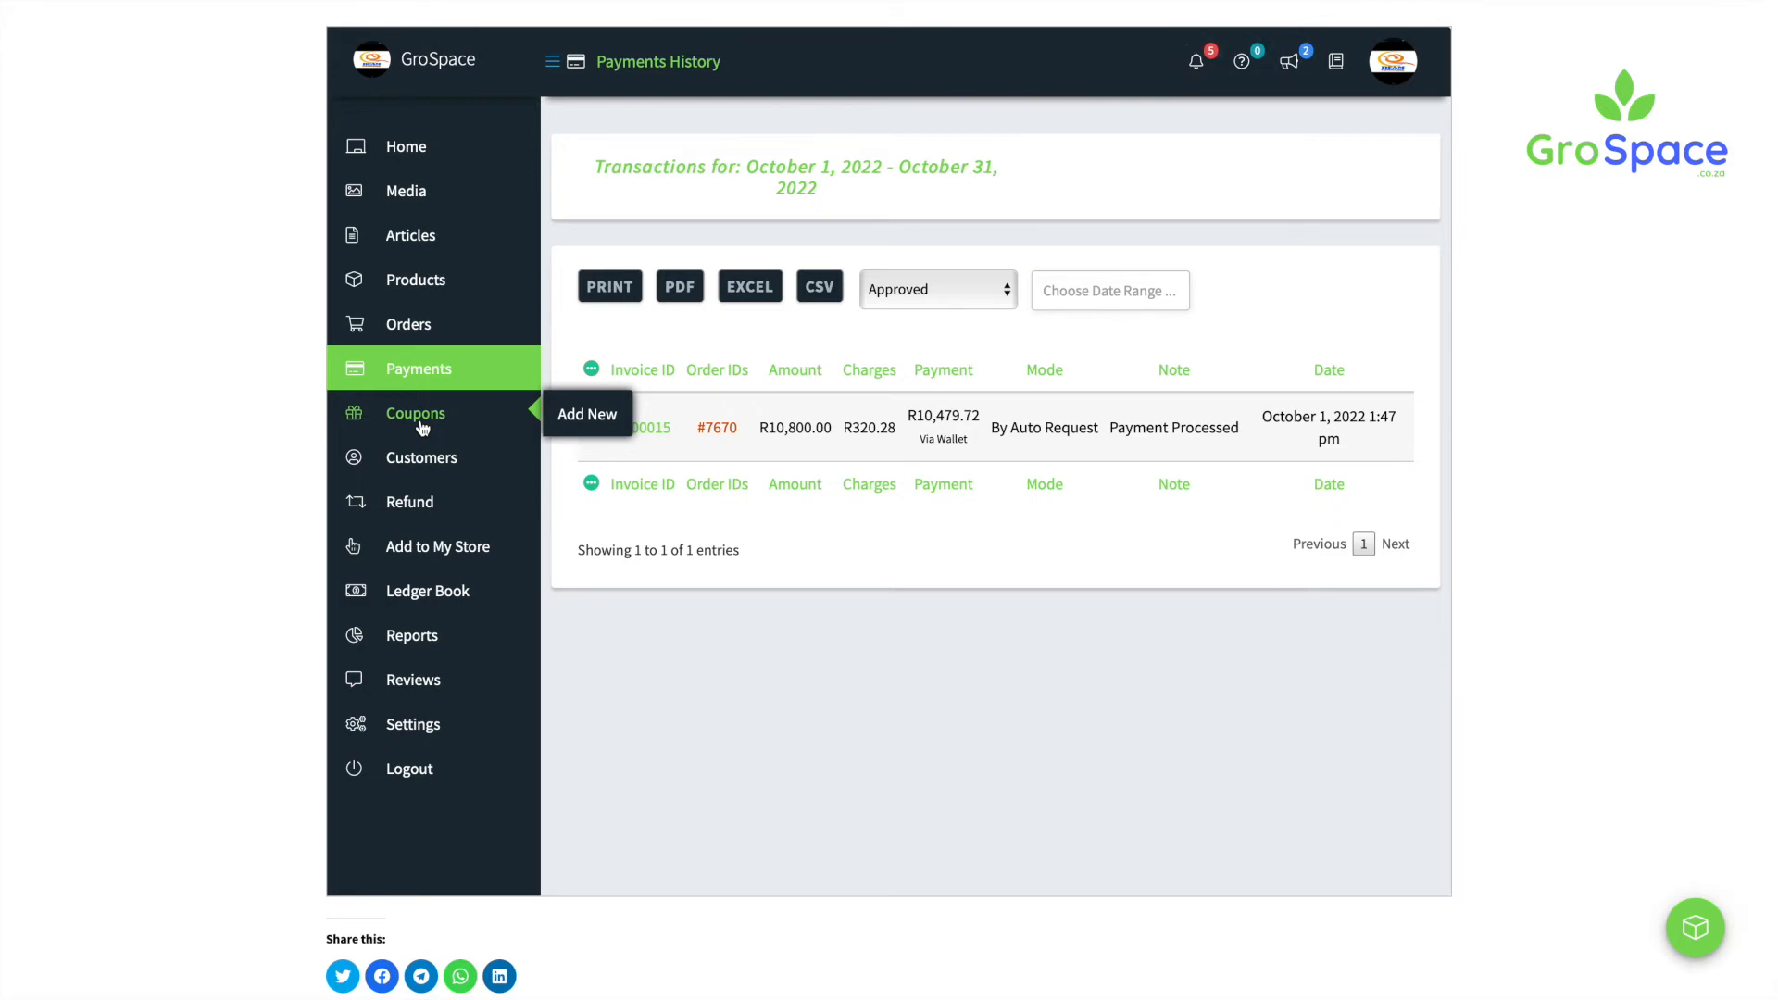
pyautogui.scroll(-1, 768, 429)
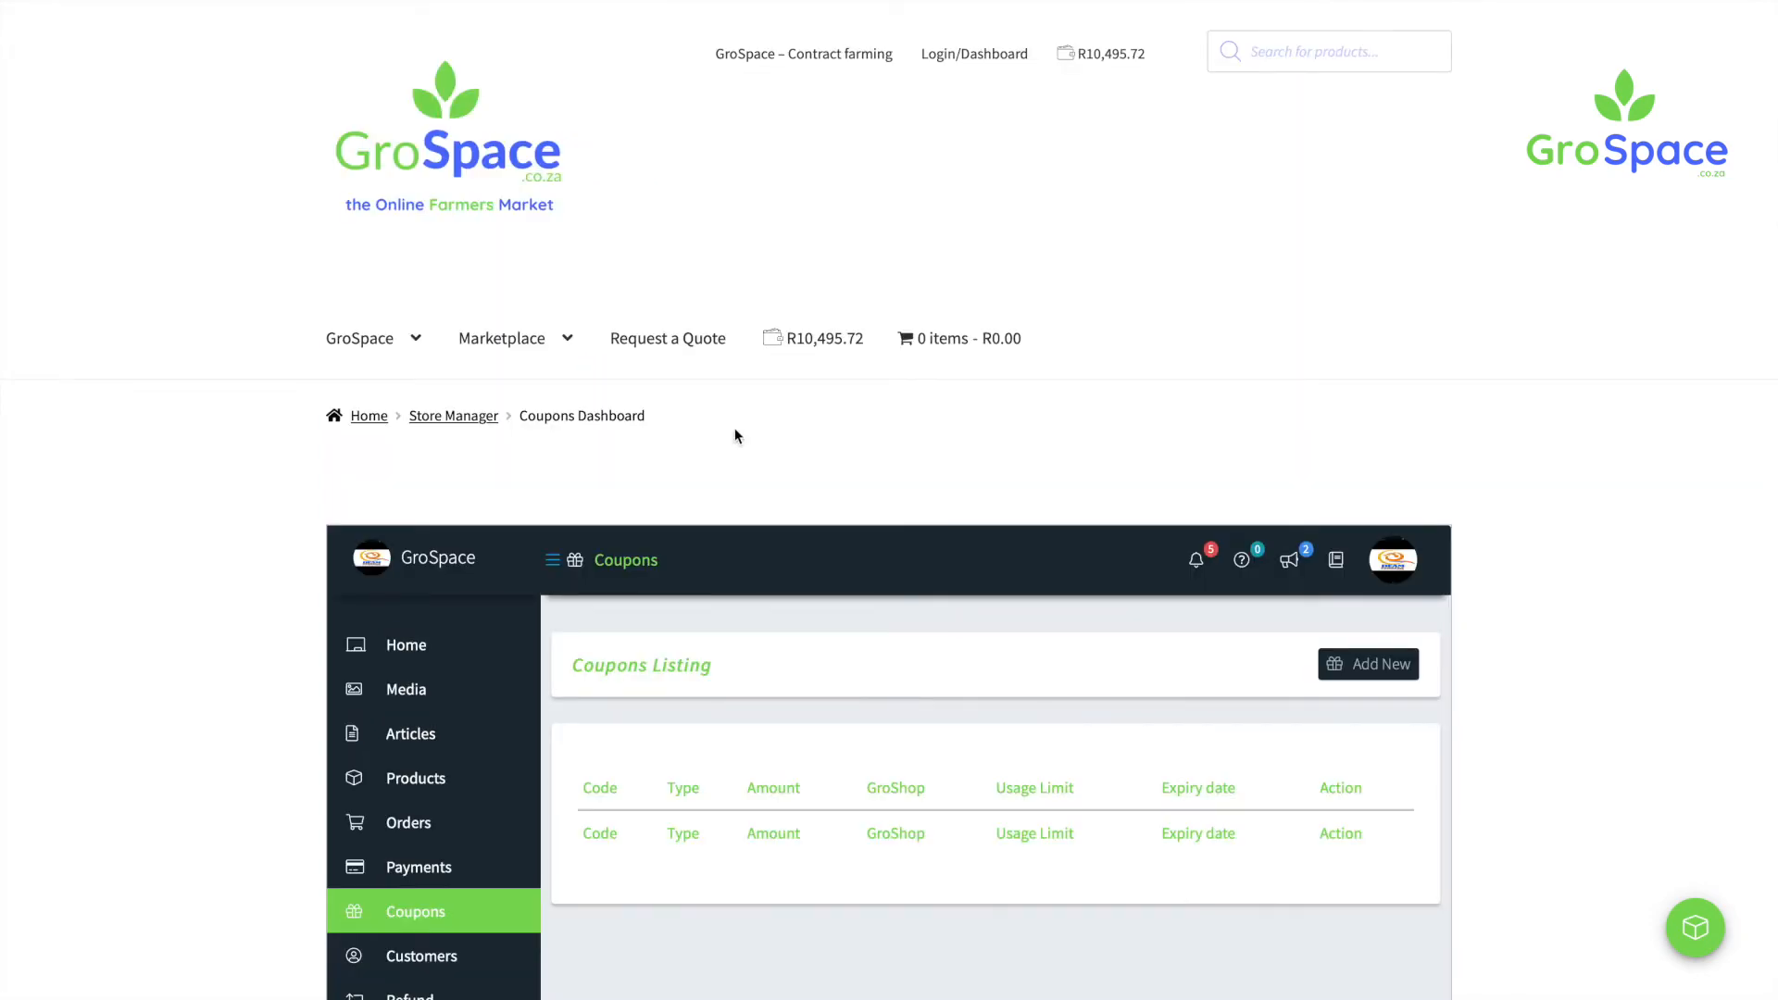
pyautogui.scroll(-3, 827, 555)
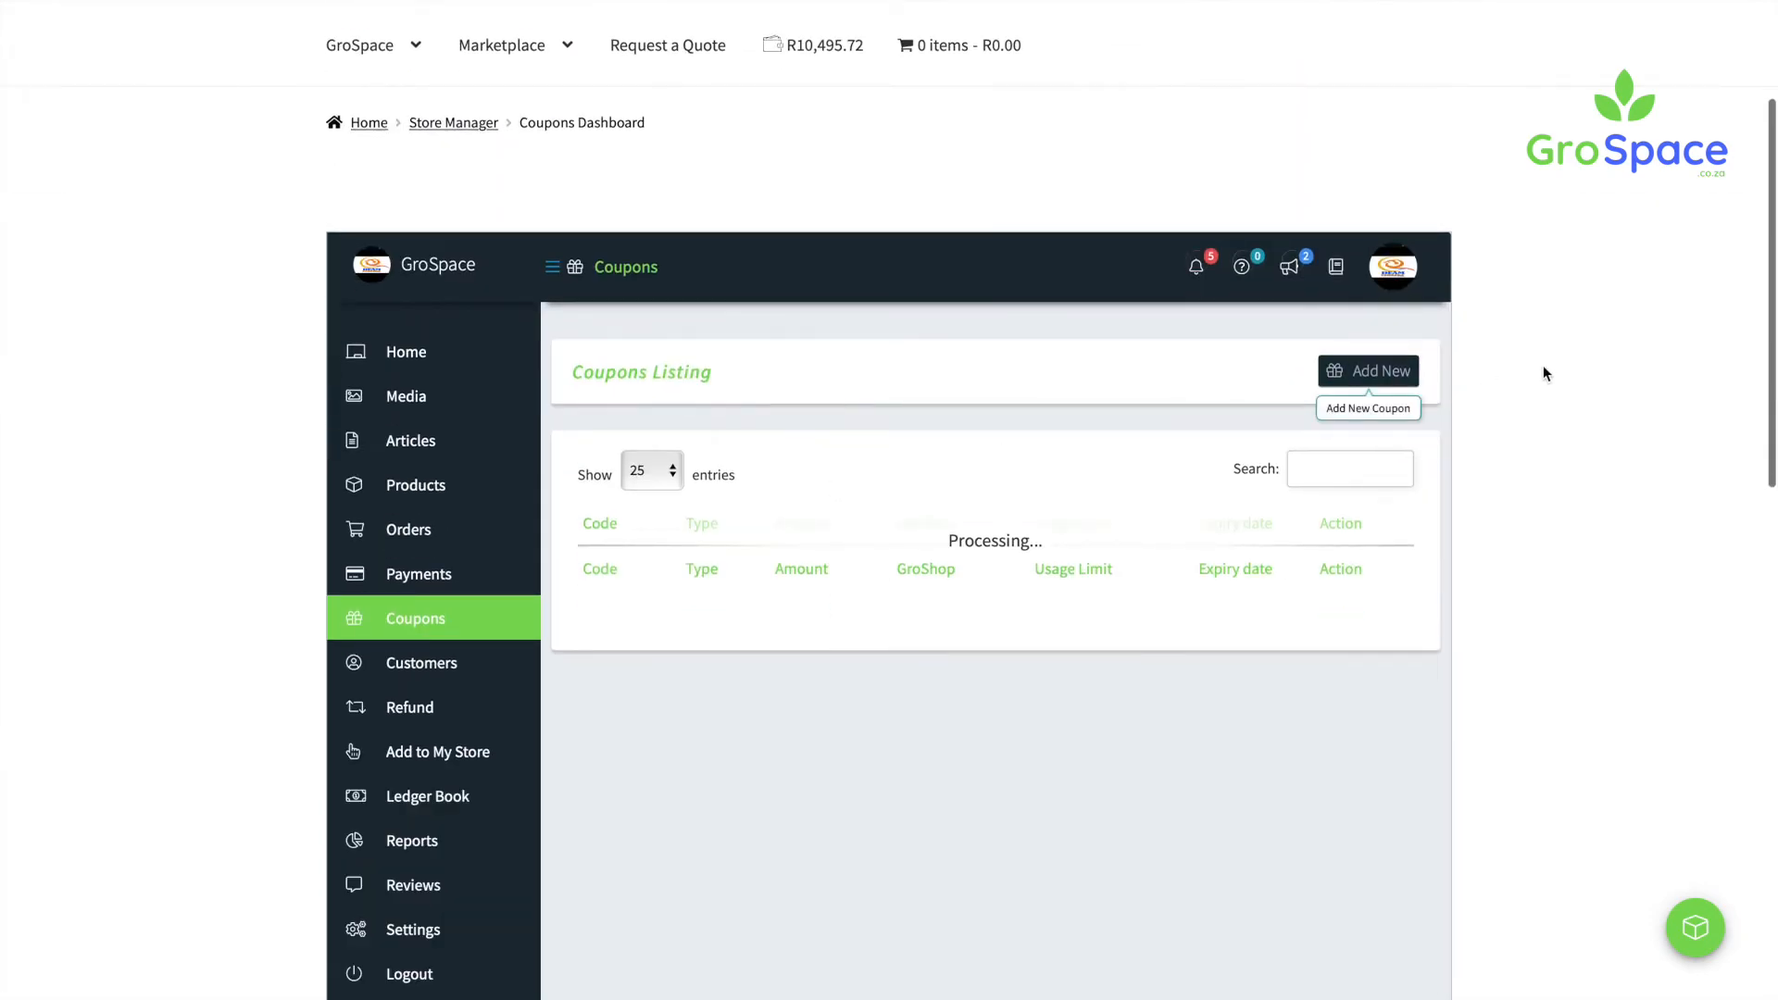
pyautogui.scroll(-1, 1383, 255)
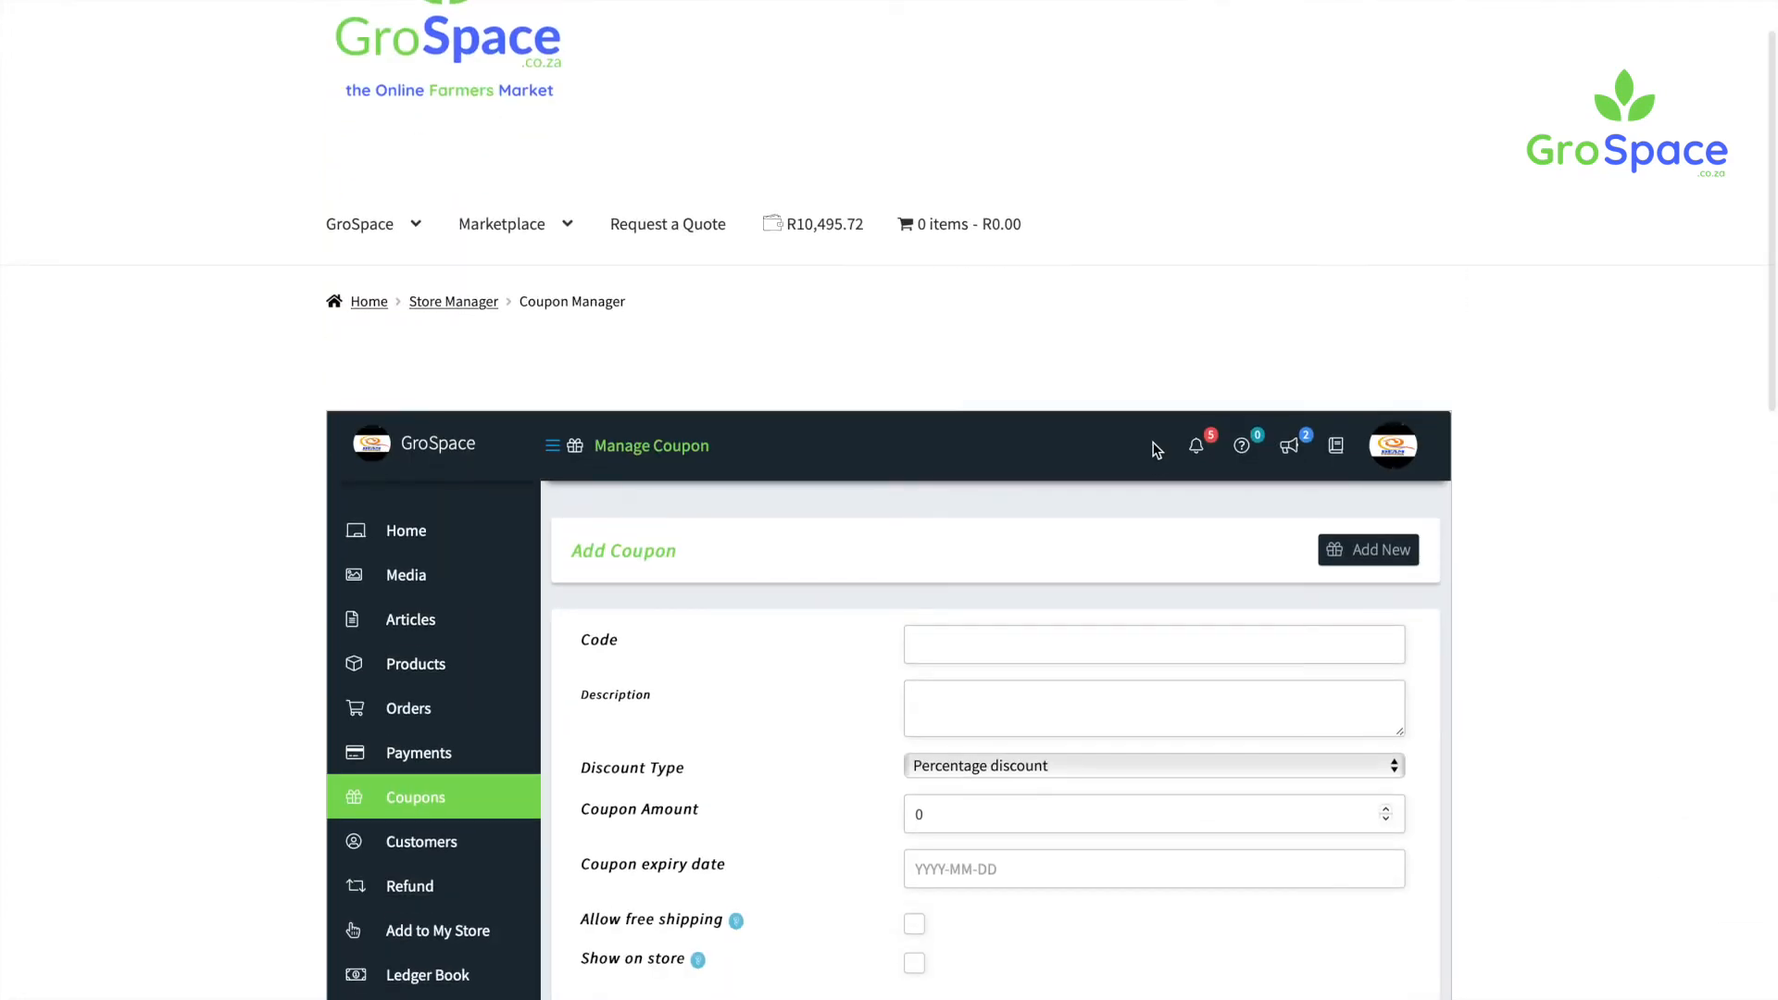
pyautogui.scroll(-2, 822, 543)
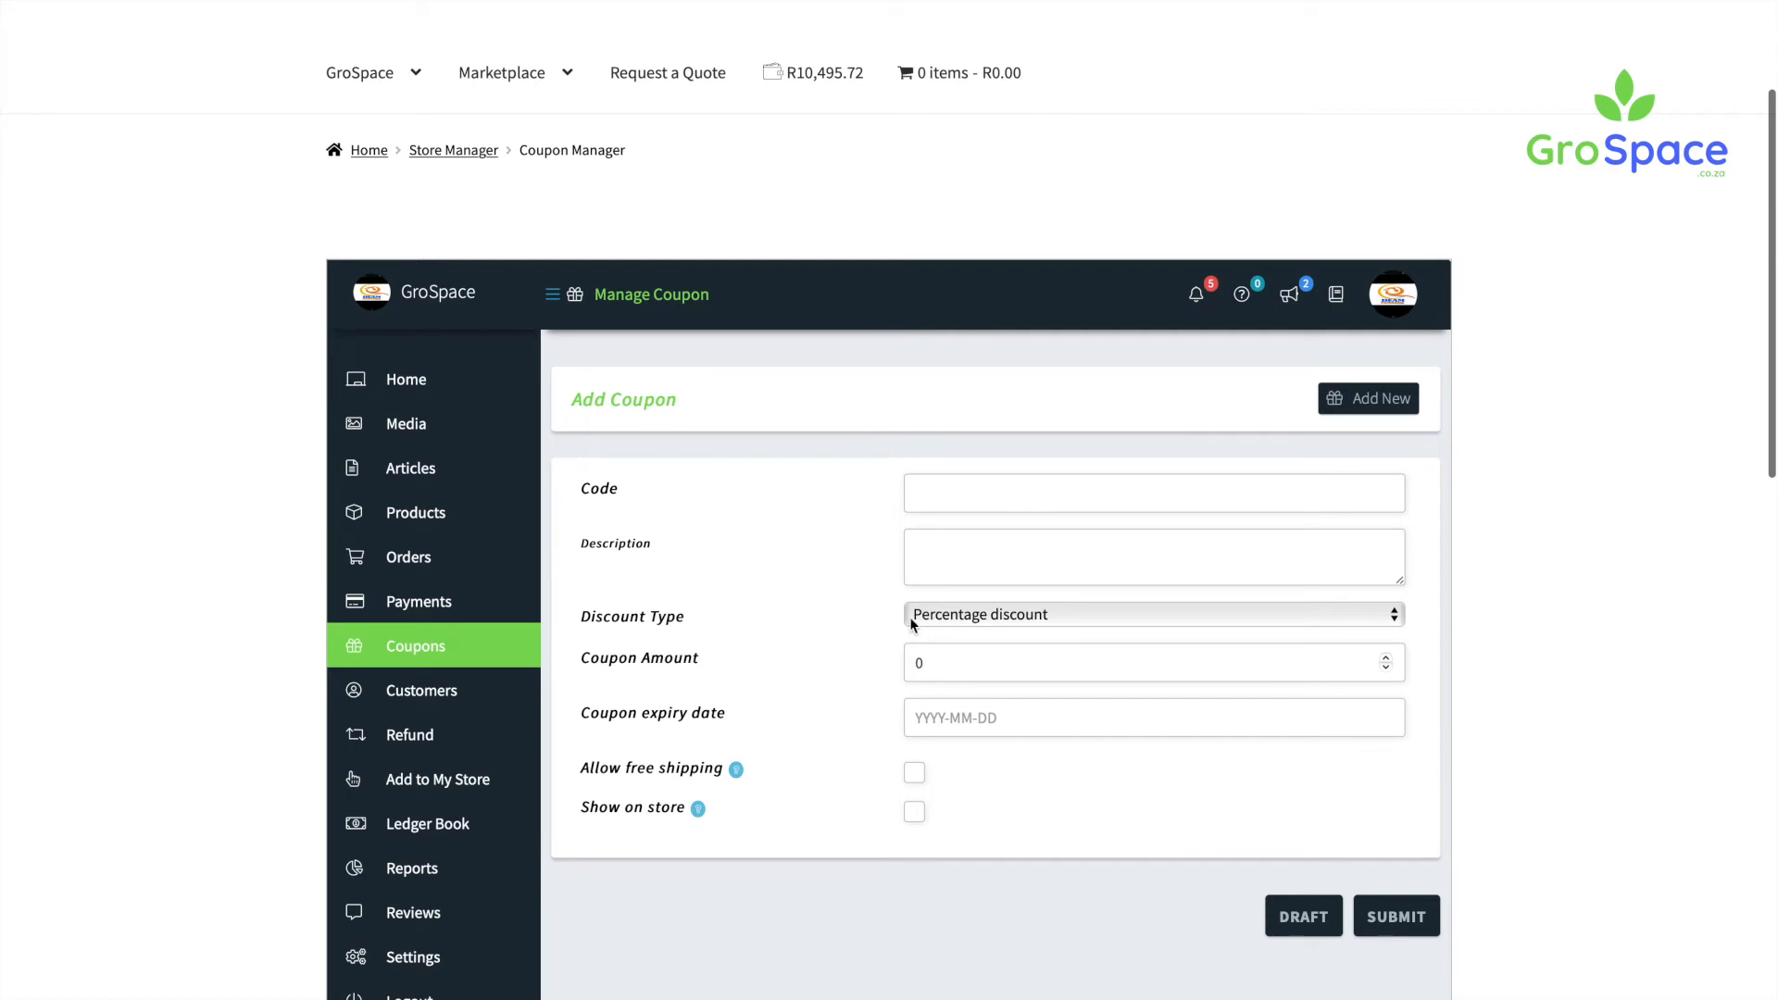
# Step: Set the coupon amount to 10 and allow free shipping for the coupon
pyautogui.click(970, 658)
pyautogui.press('BackSpace')
pyautogui.write('5')
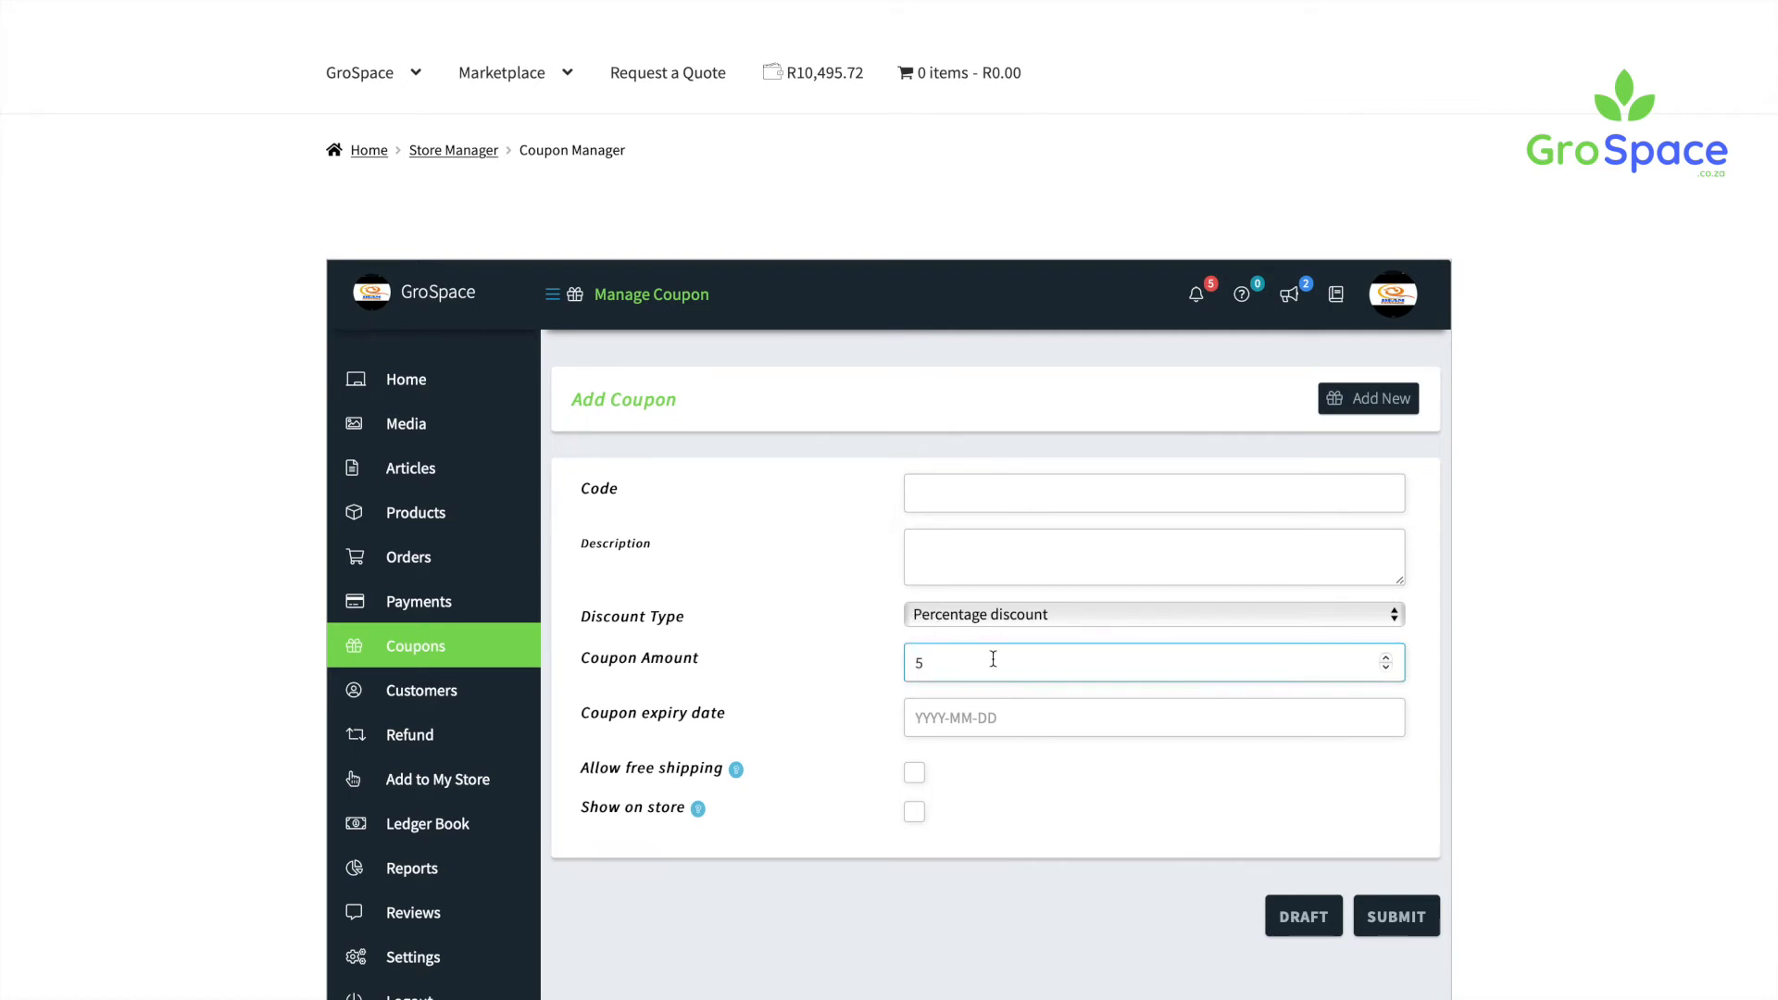
pyautogui.press('BackSpace')
pyautogui.write('10')
pyautogui.moveTo(738, 768)
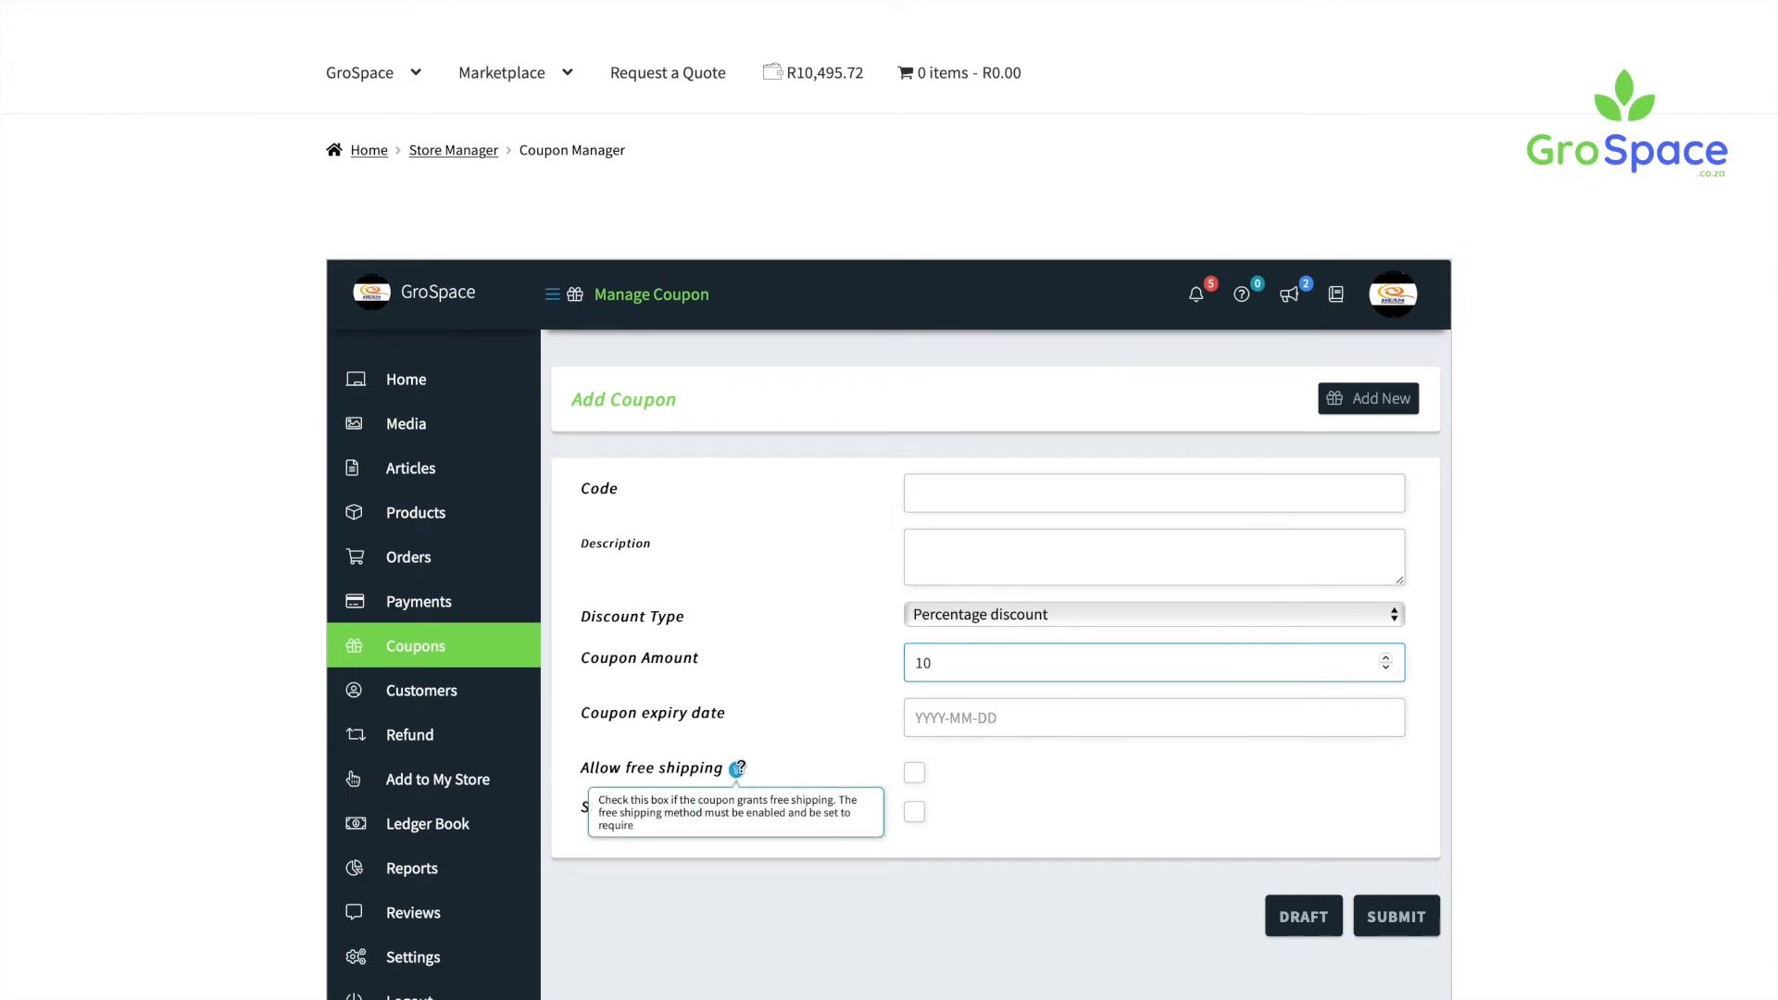
pyautogui.click(914, 774)
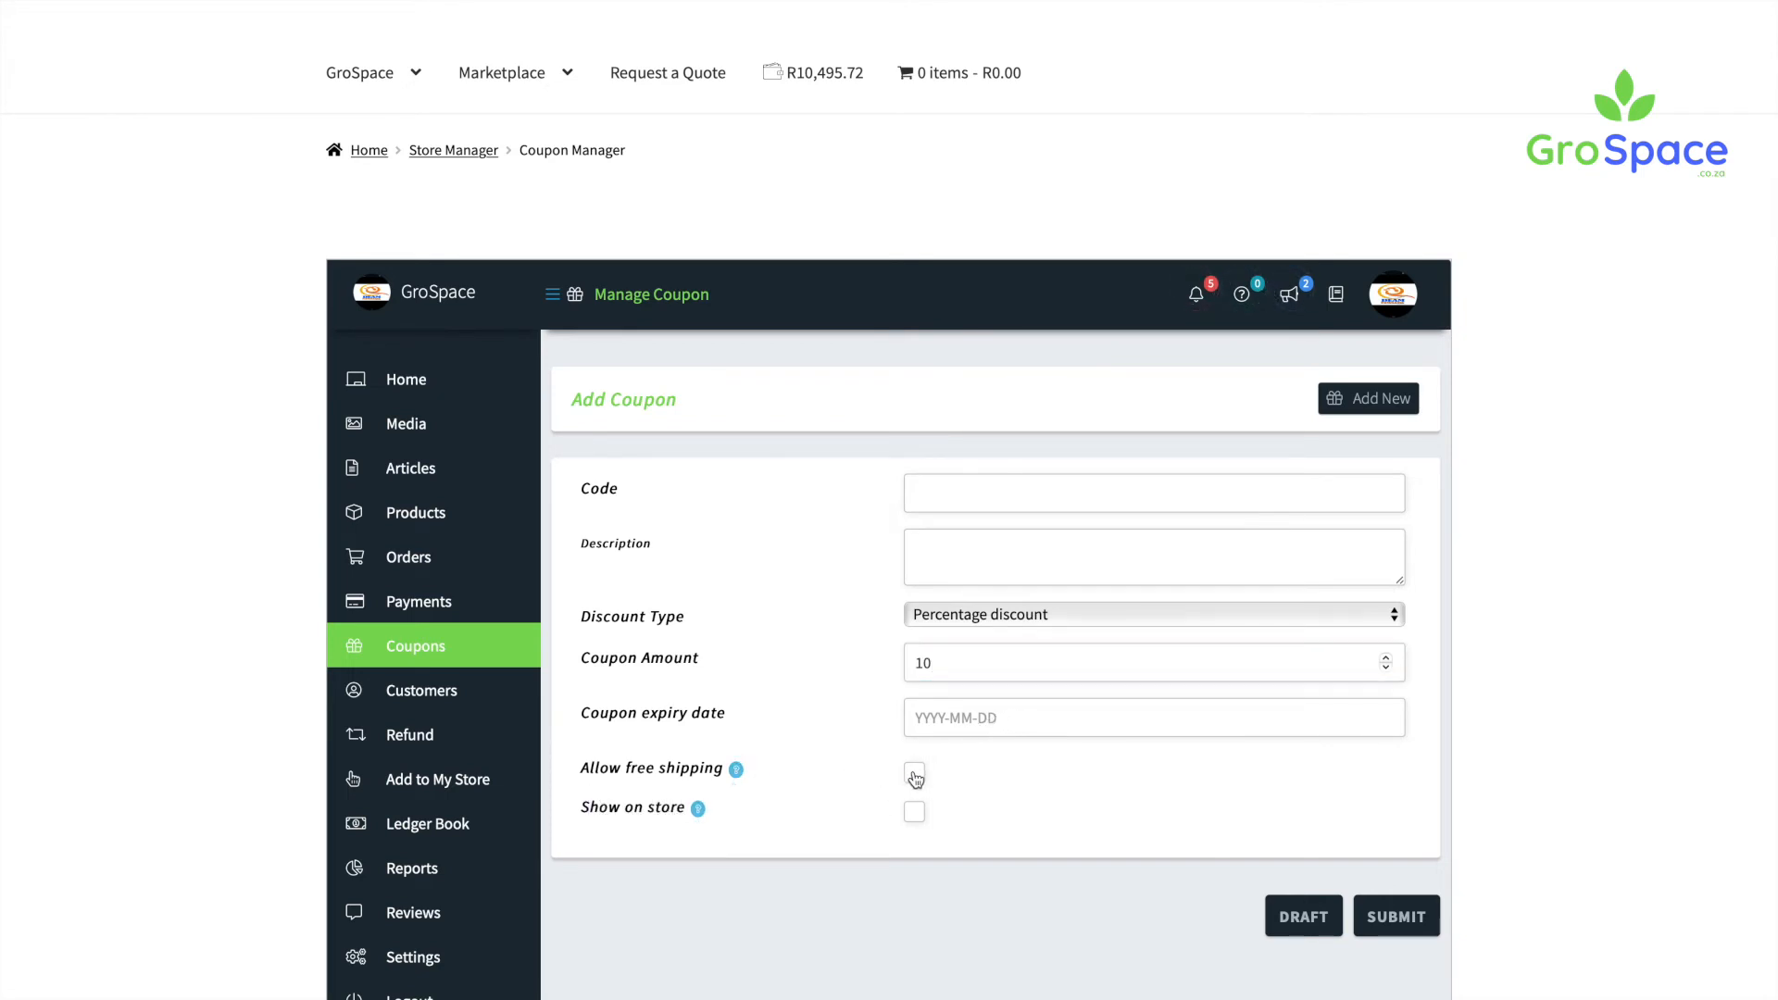
# Step: Enter "free shipping" as the coupon code
pyautogui.click(981, 492)
pyautogui.write('free')
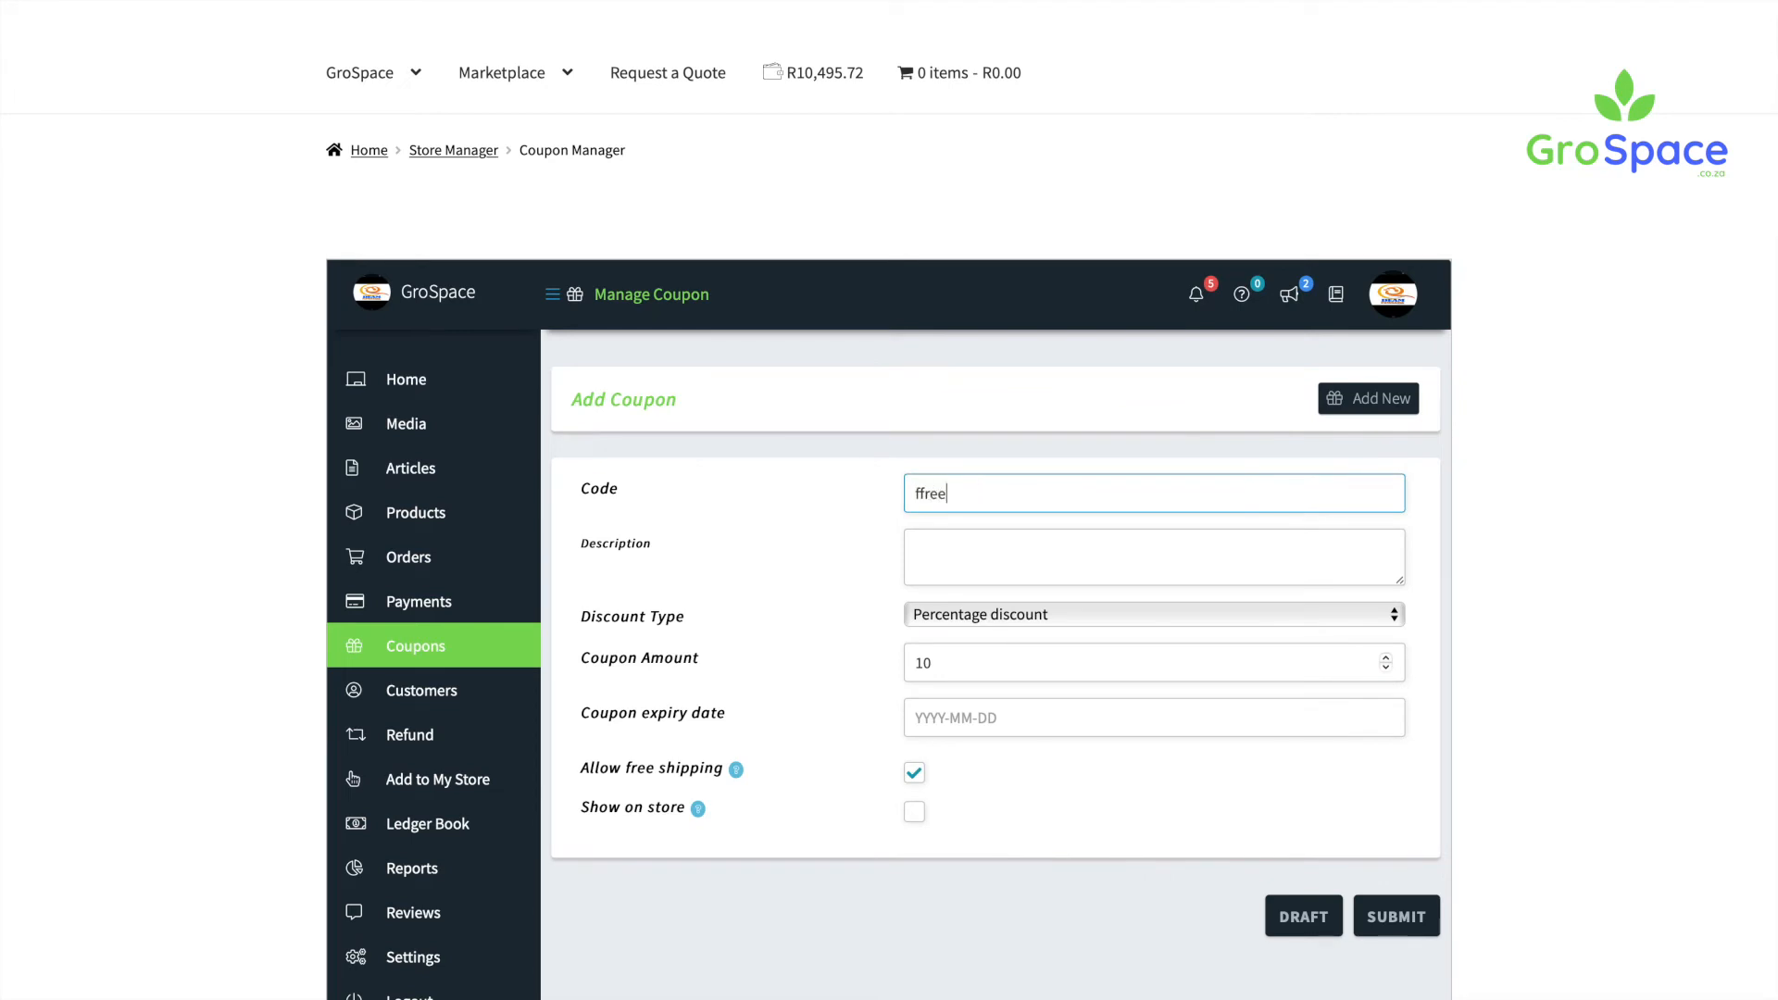
pyautogui.write(' shi[[ing')
pyautogui.hotkey('ctrl', 'a')
pyautogui.press('BackSpace')
pyautogui.write('free shipping')
# Step: Keep the discount type as Percentage discount and enable showing the coupon on the store
pyautogui.scroll(1, 991, 579)
pyautogui.click(1004, 611)
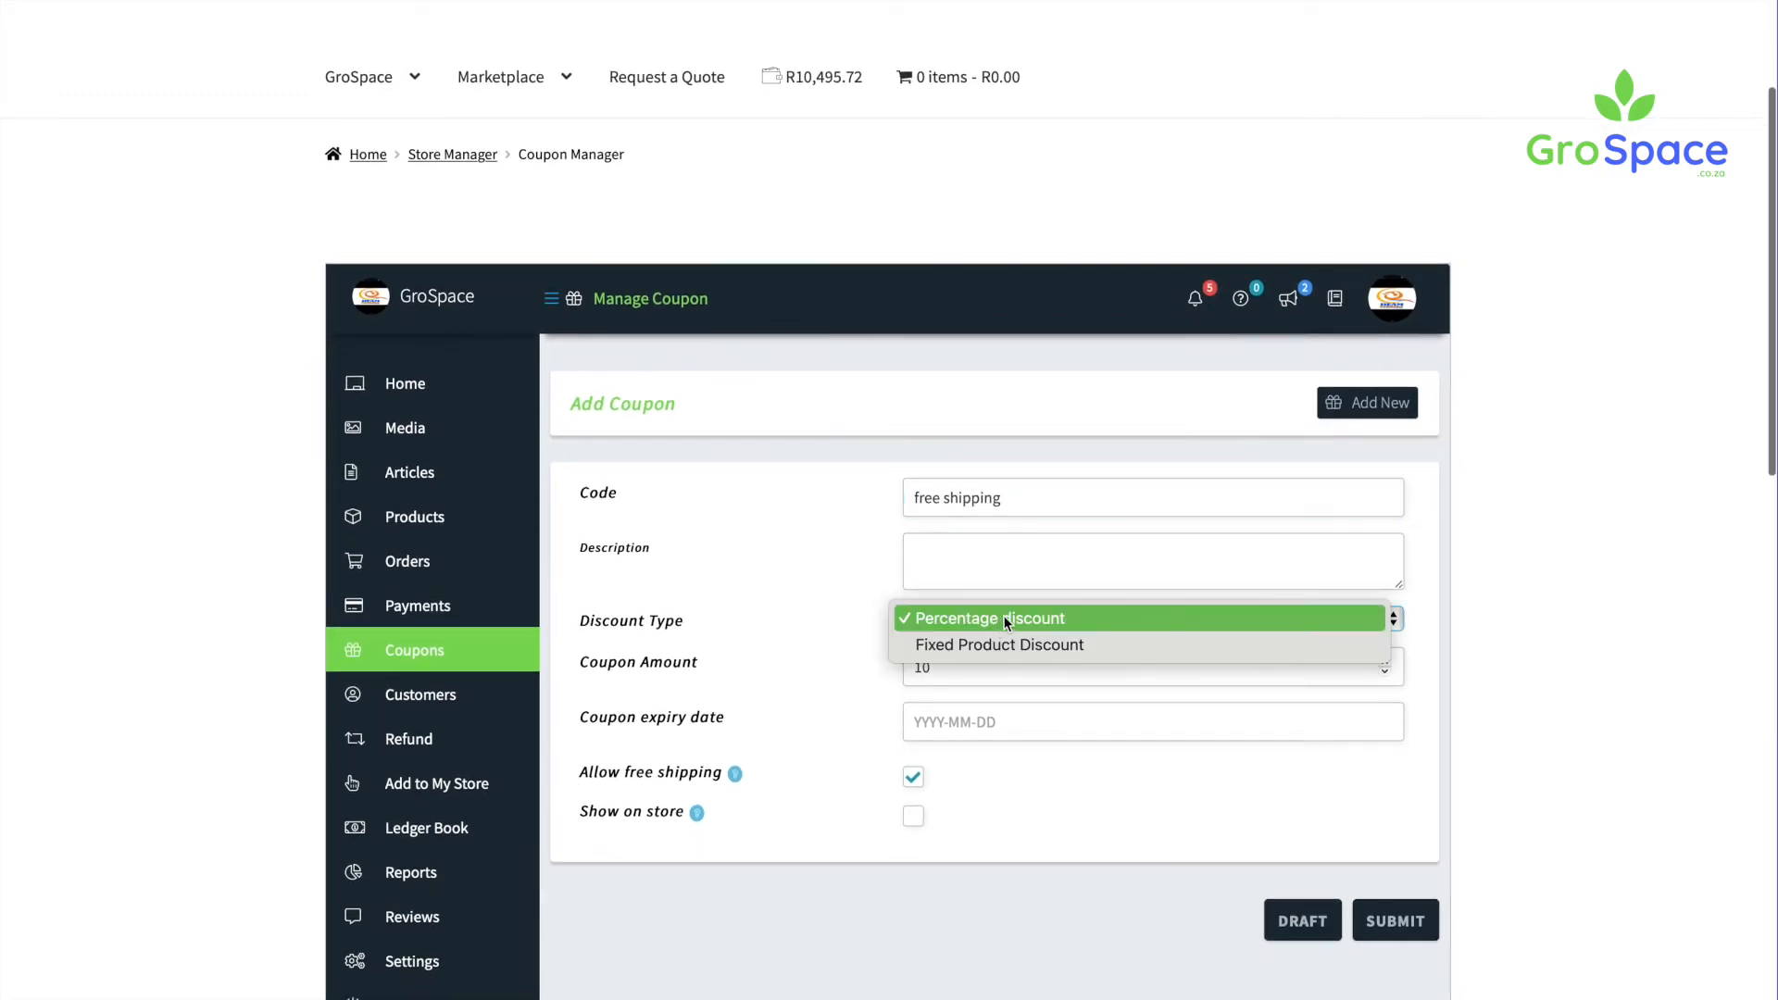
pyautogui.click(871, 596)
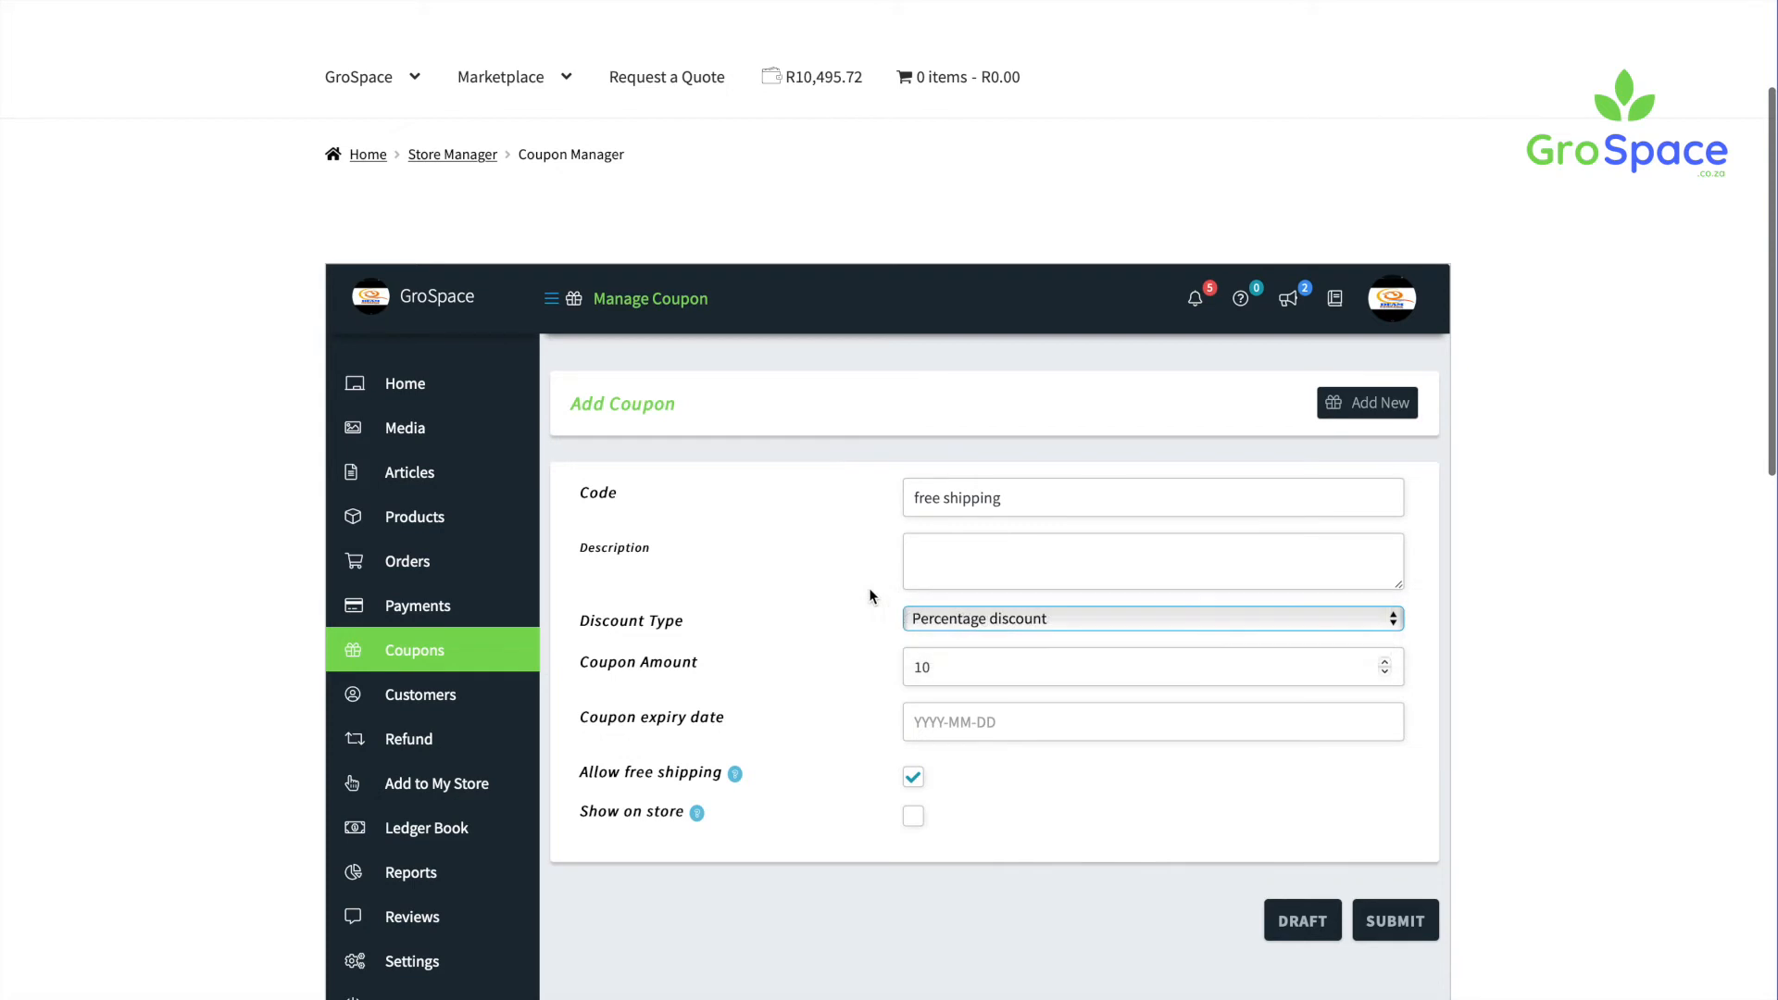
pyautogui.moveTo(695, 812)
pyautogui.click(913, 813)
pyautogui.scroll(-1, 787, 811)
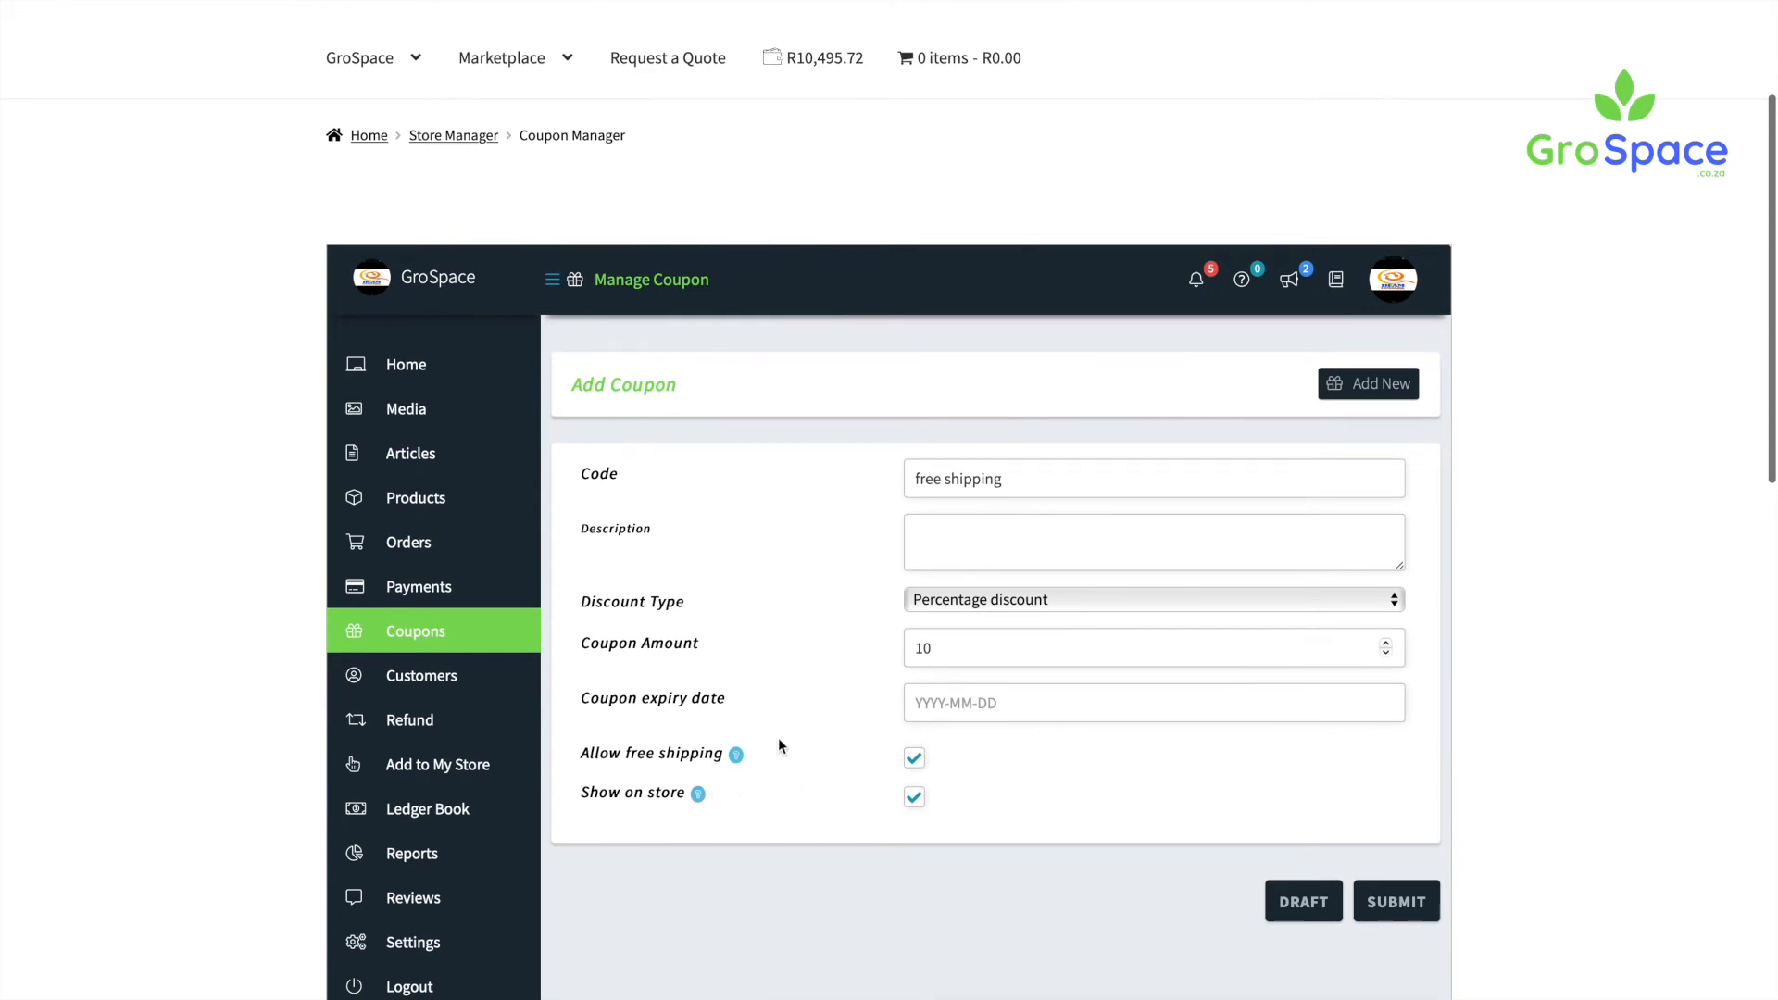
pyautogui.click(1068, 644)
pyautogui.scroll(-1, 1109, 687)
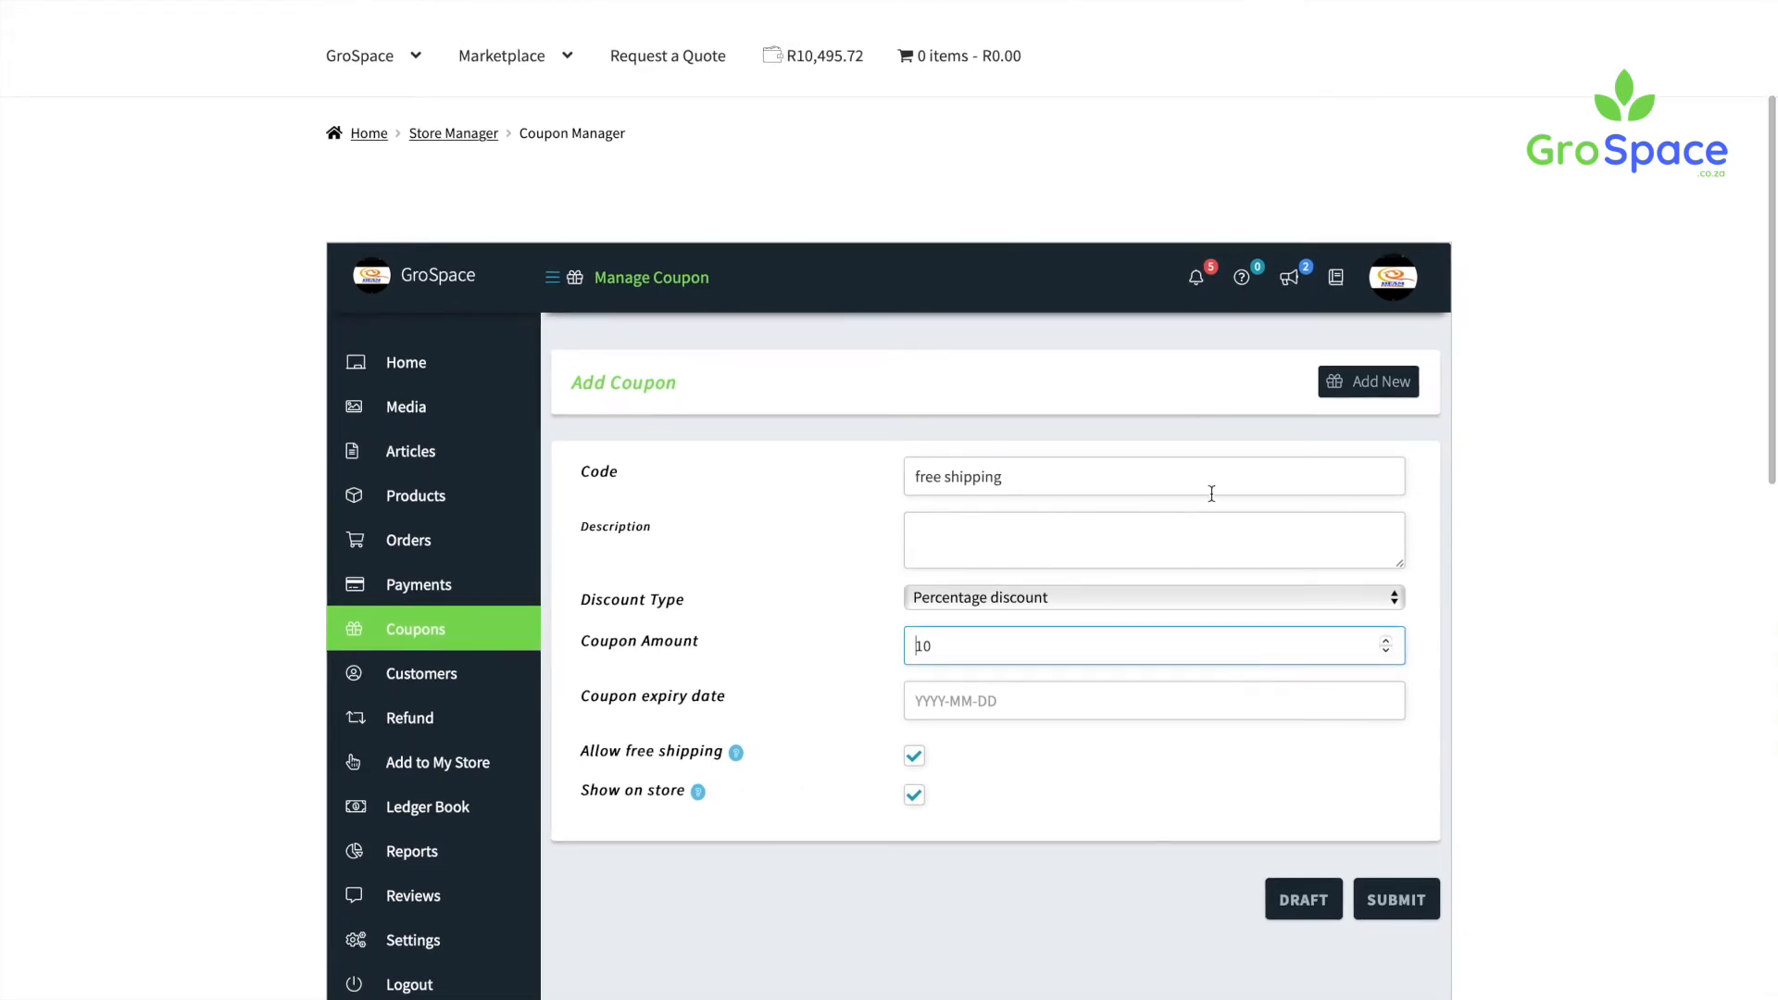
# Step: Go to the customers dashboard and look over the customer listing and its export and add options
pyautogui.scroll(-3, 976, 763)
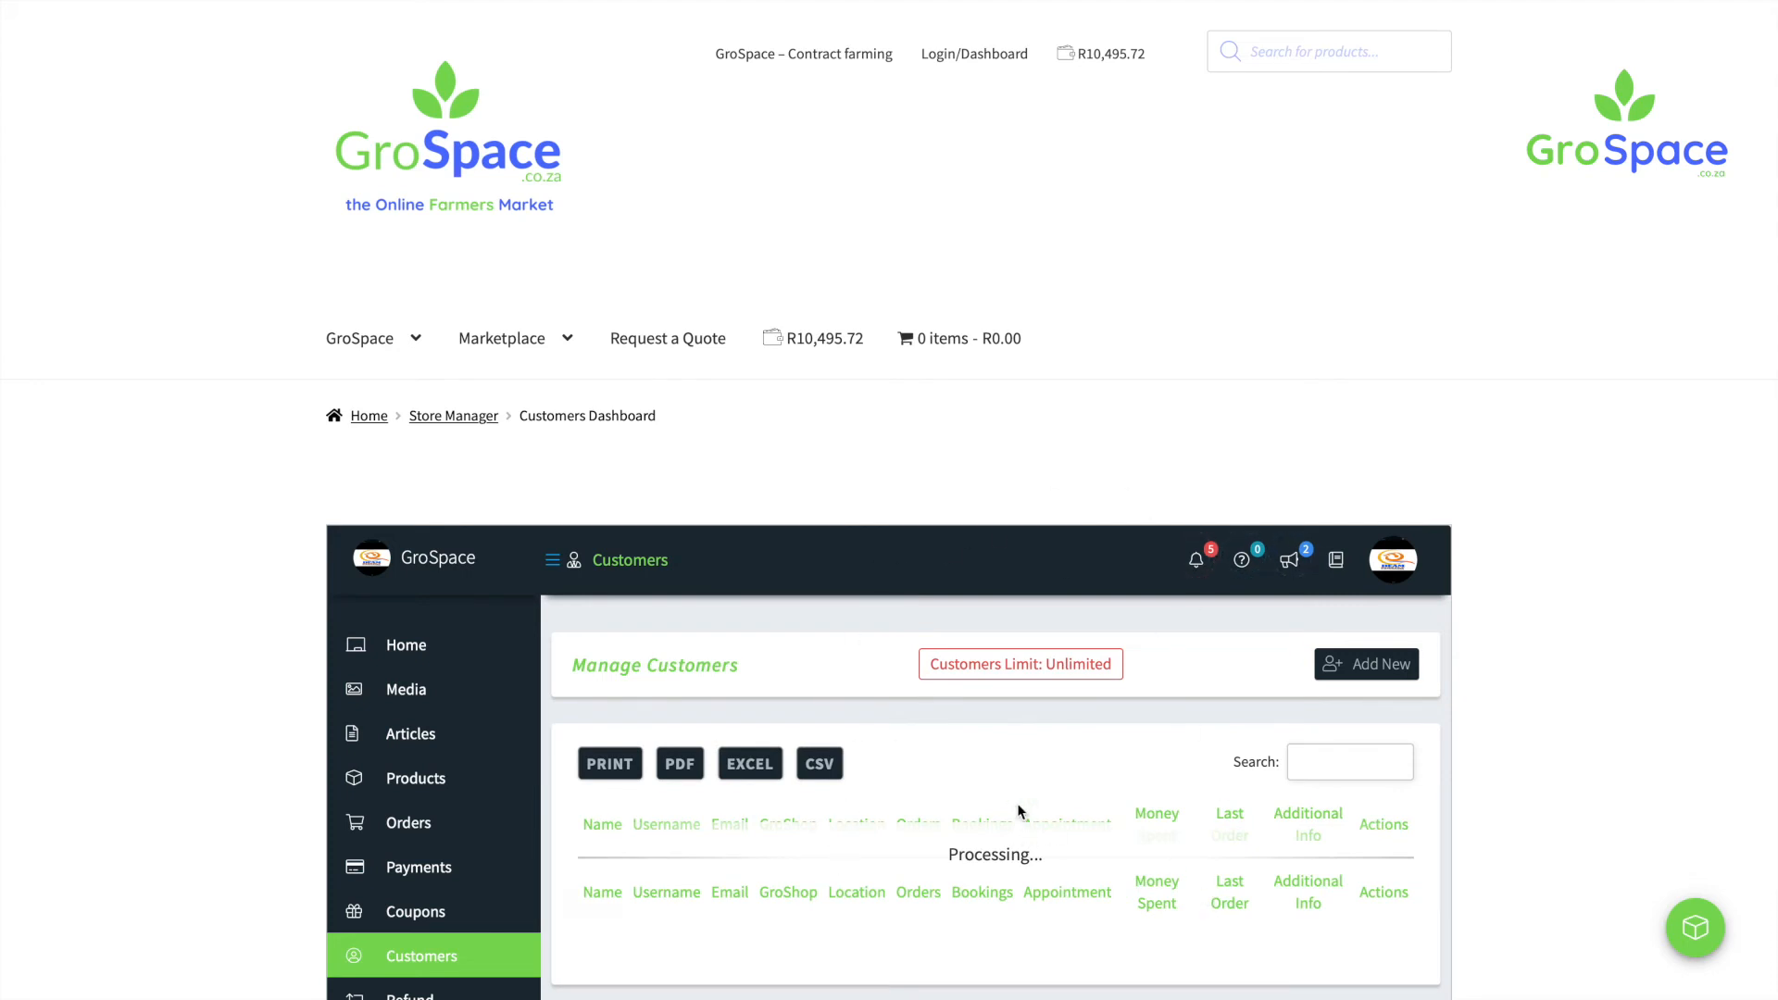
pyautogui.scroll(-2, 937, 697)
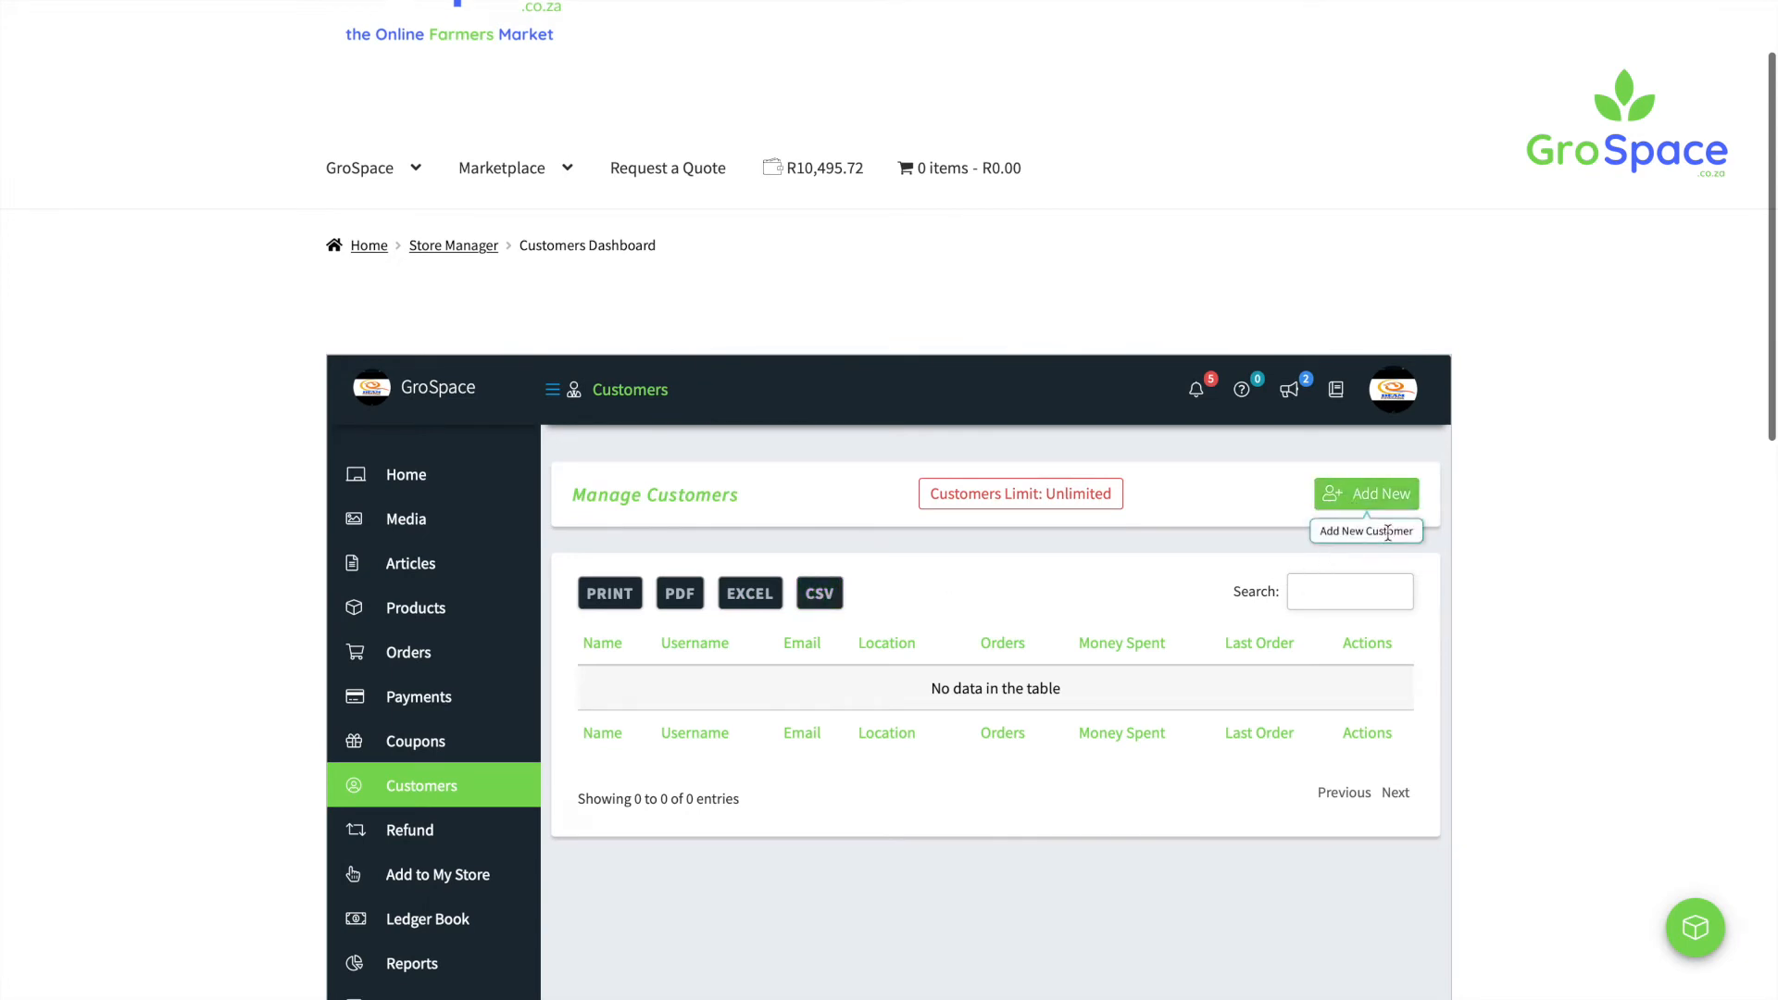
pyautogui.scroll(-3, 1165, 681)
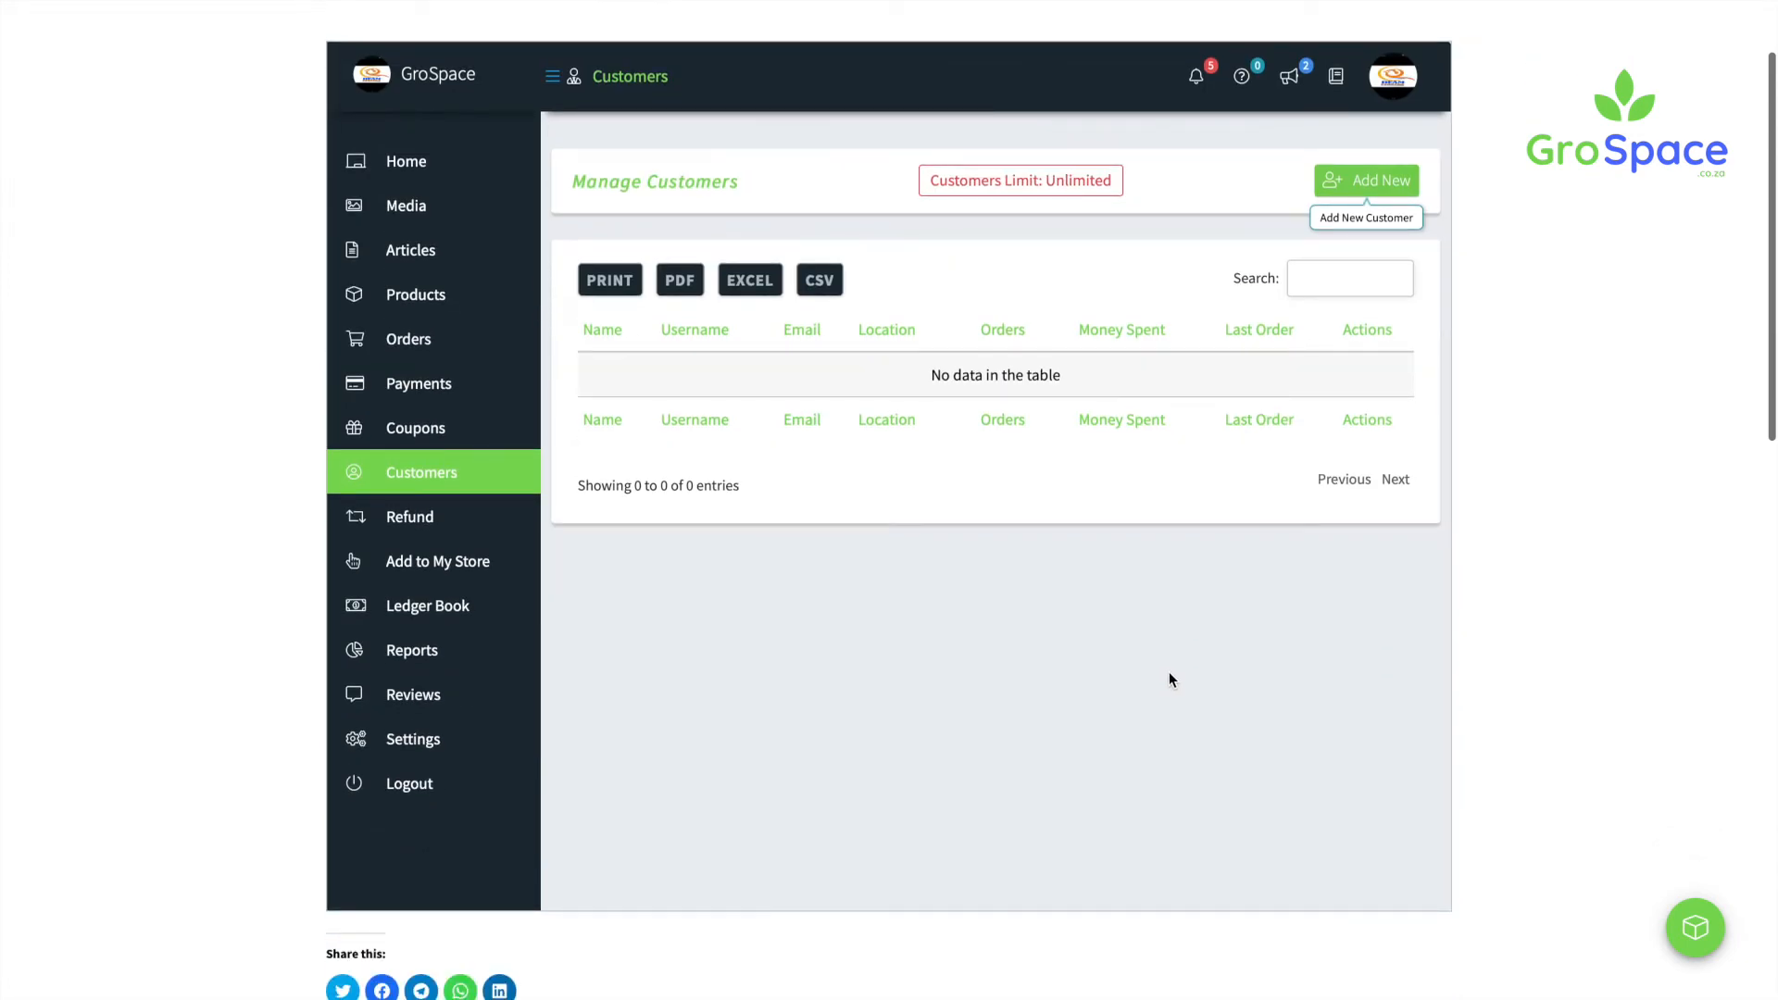
# Step: Open a new customer form and examine its account, billing address and shipping fields
pyautogui.scroll(-2, 1005, 418)
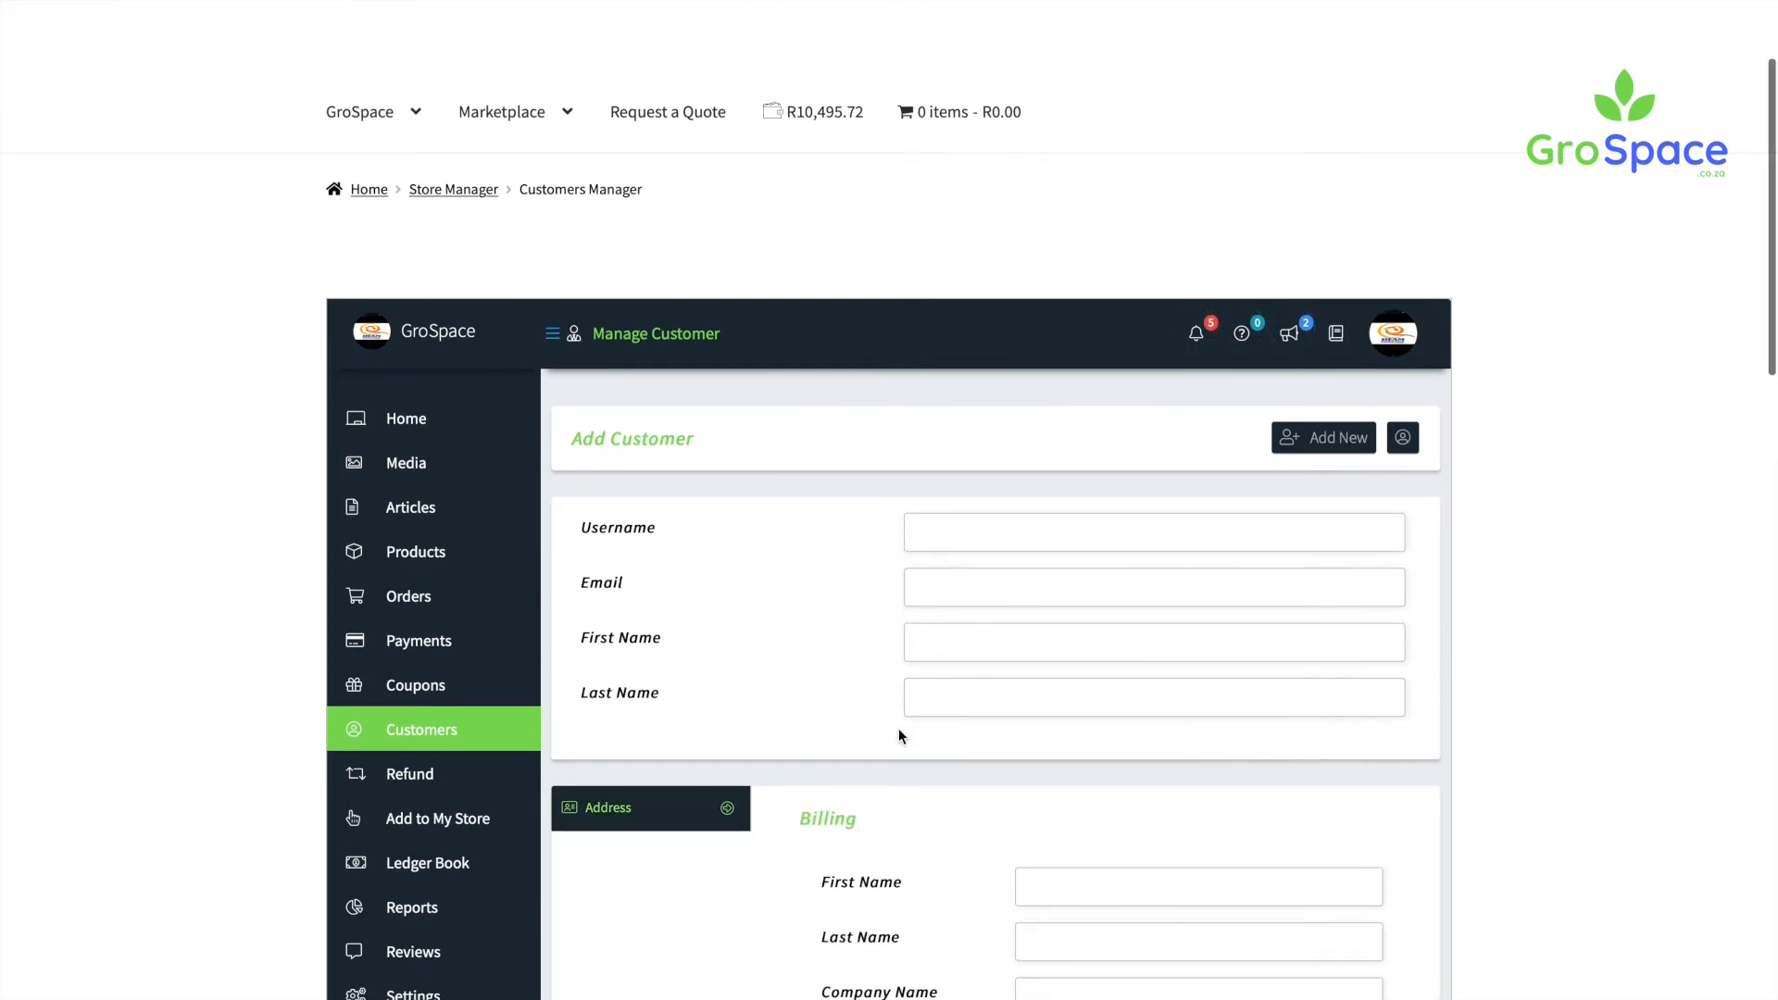
pyautogui.scroll(-4, 798, 724)
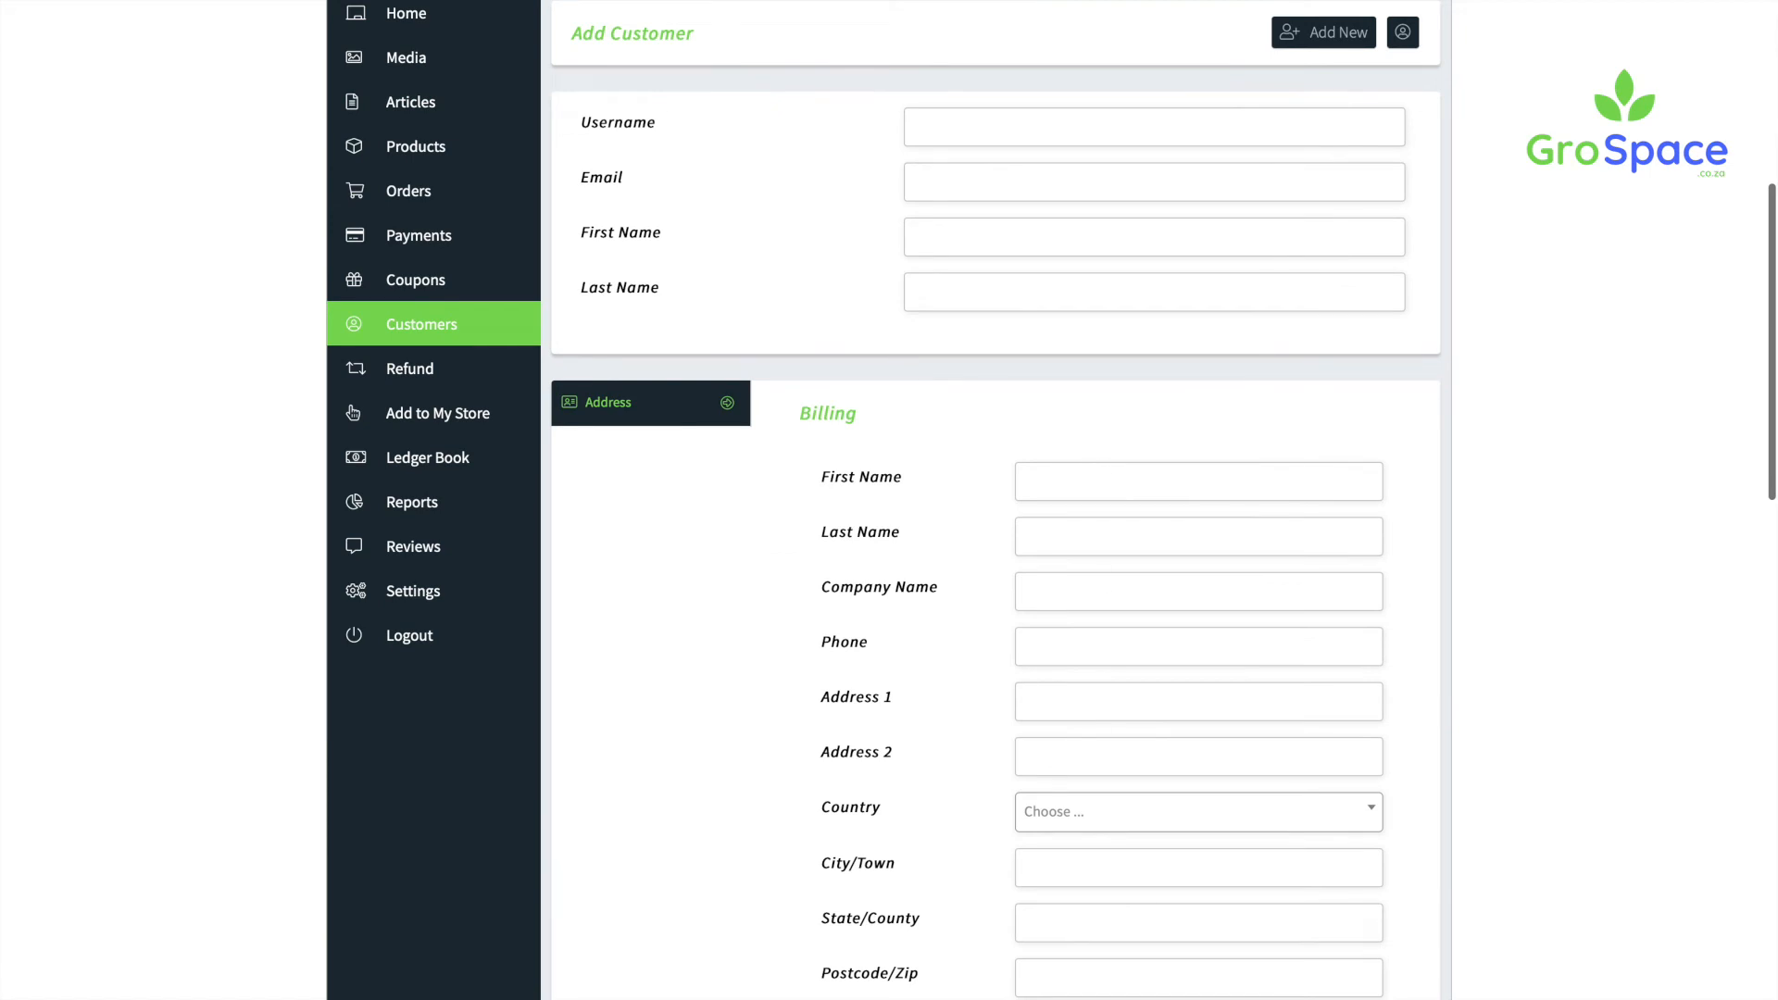
pyautogui.scroll(-5, 1030, 731)
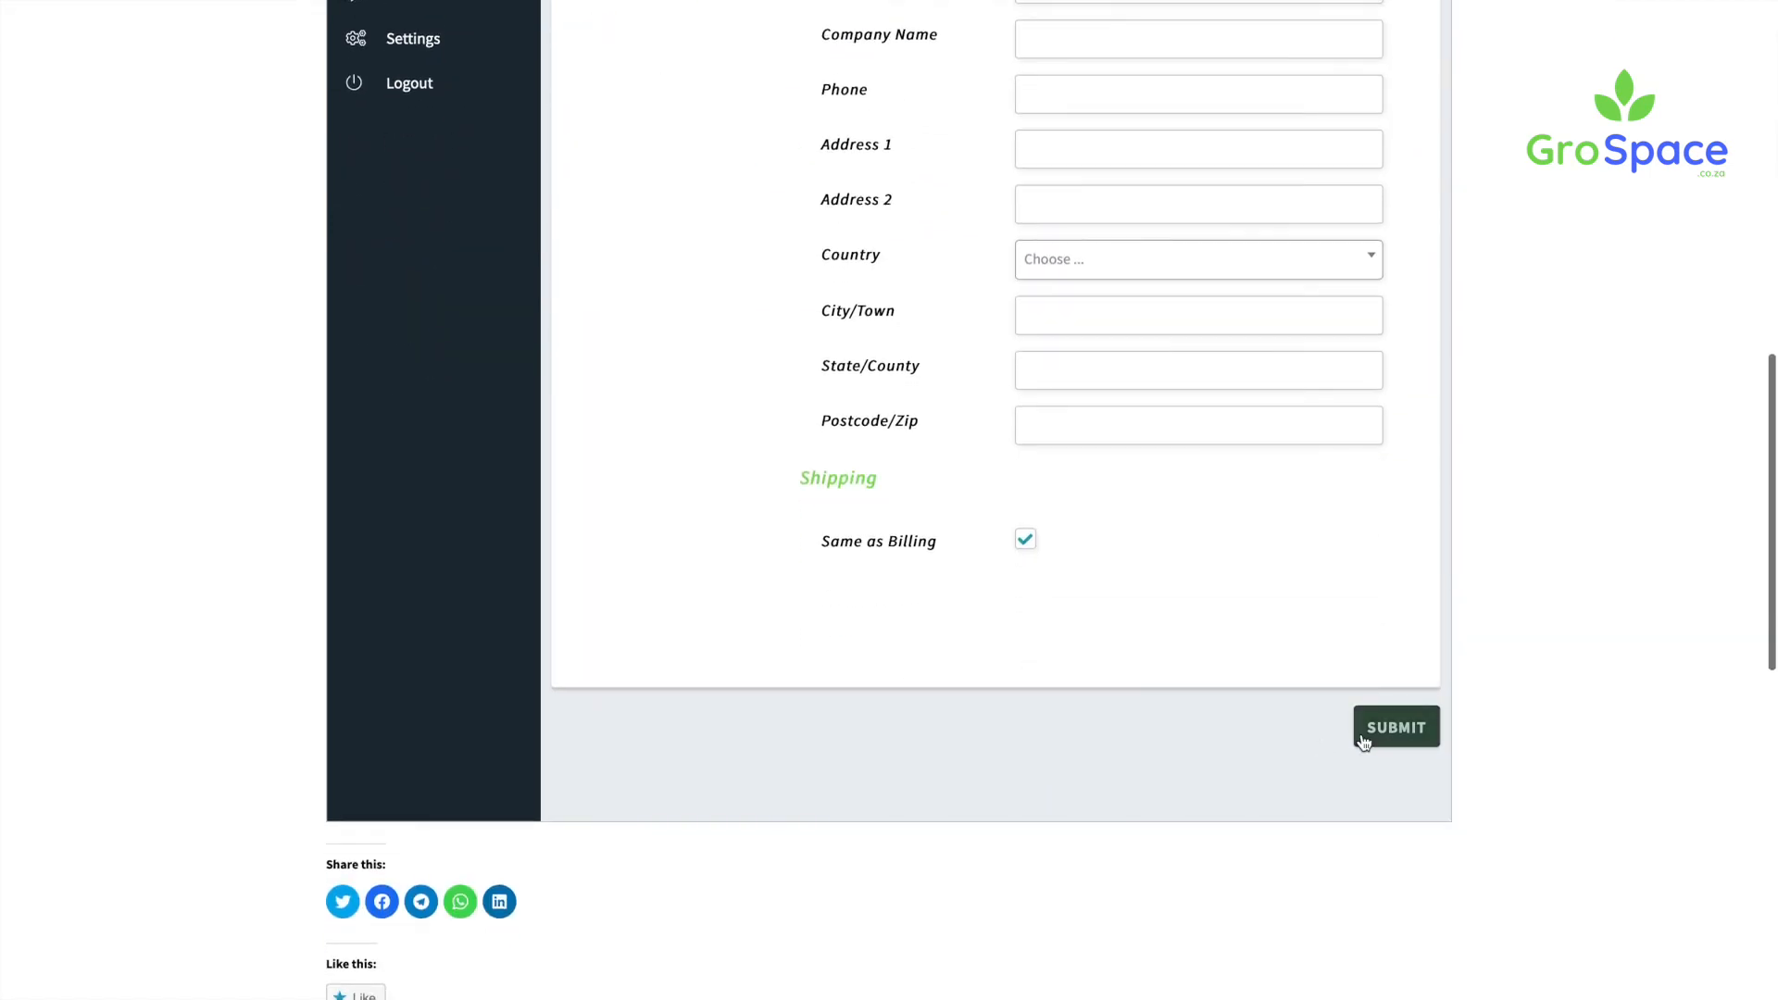
pyautogui.scroll(5, 1032, 698)
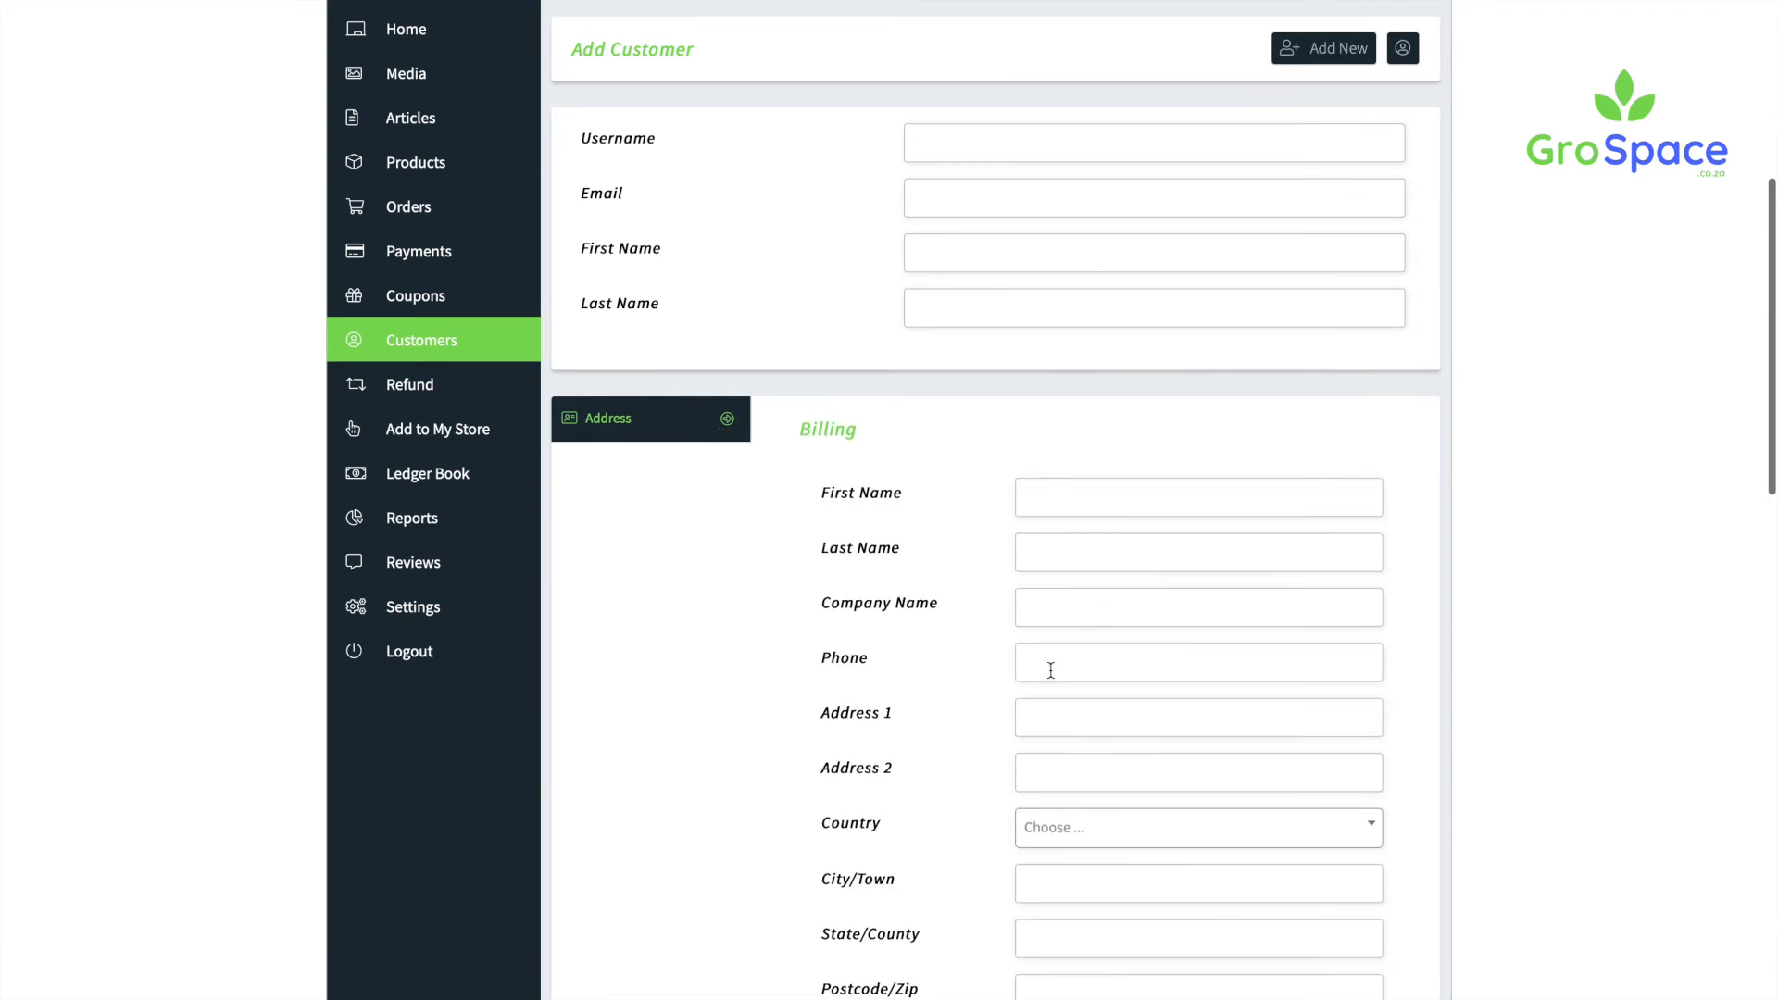
pyautogui.scroll(4, 1049, 863)
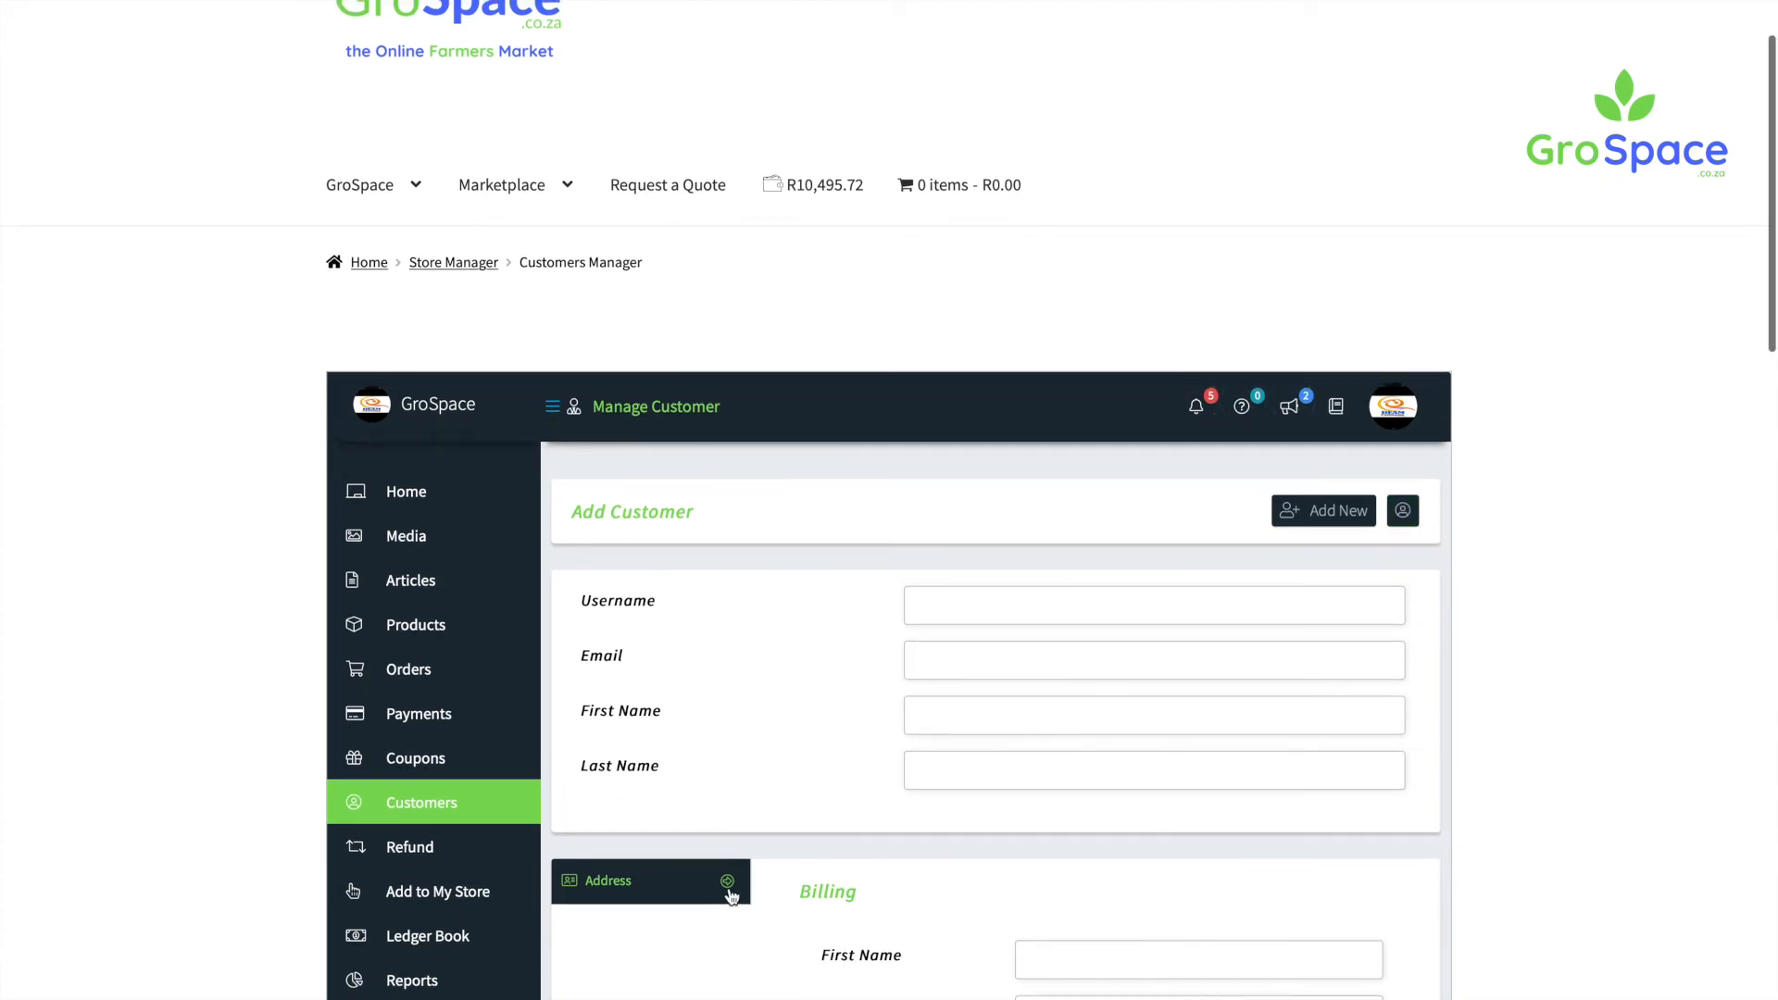
pyautogui.scroll(-1, 675, 664)
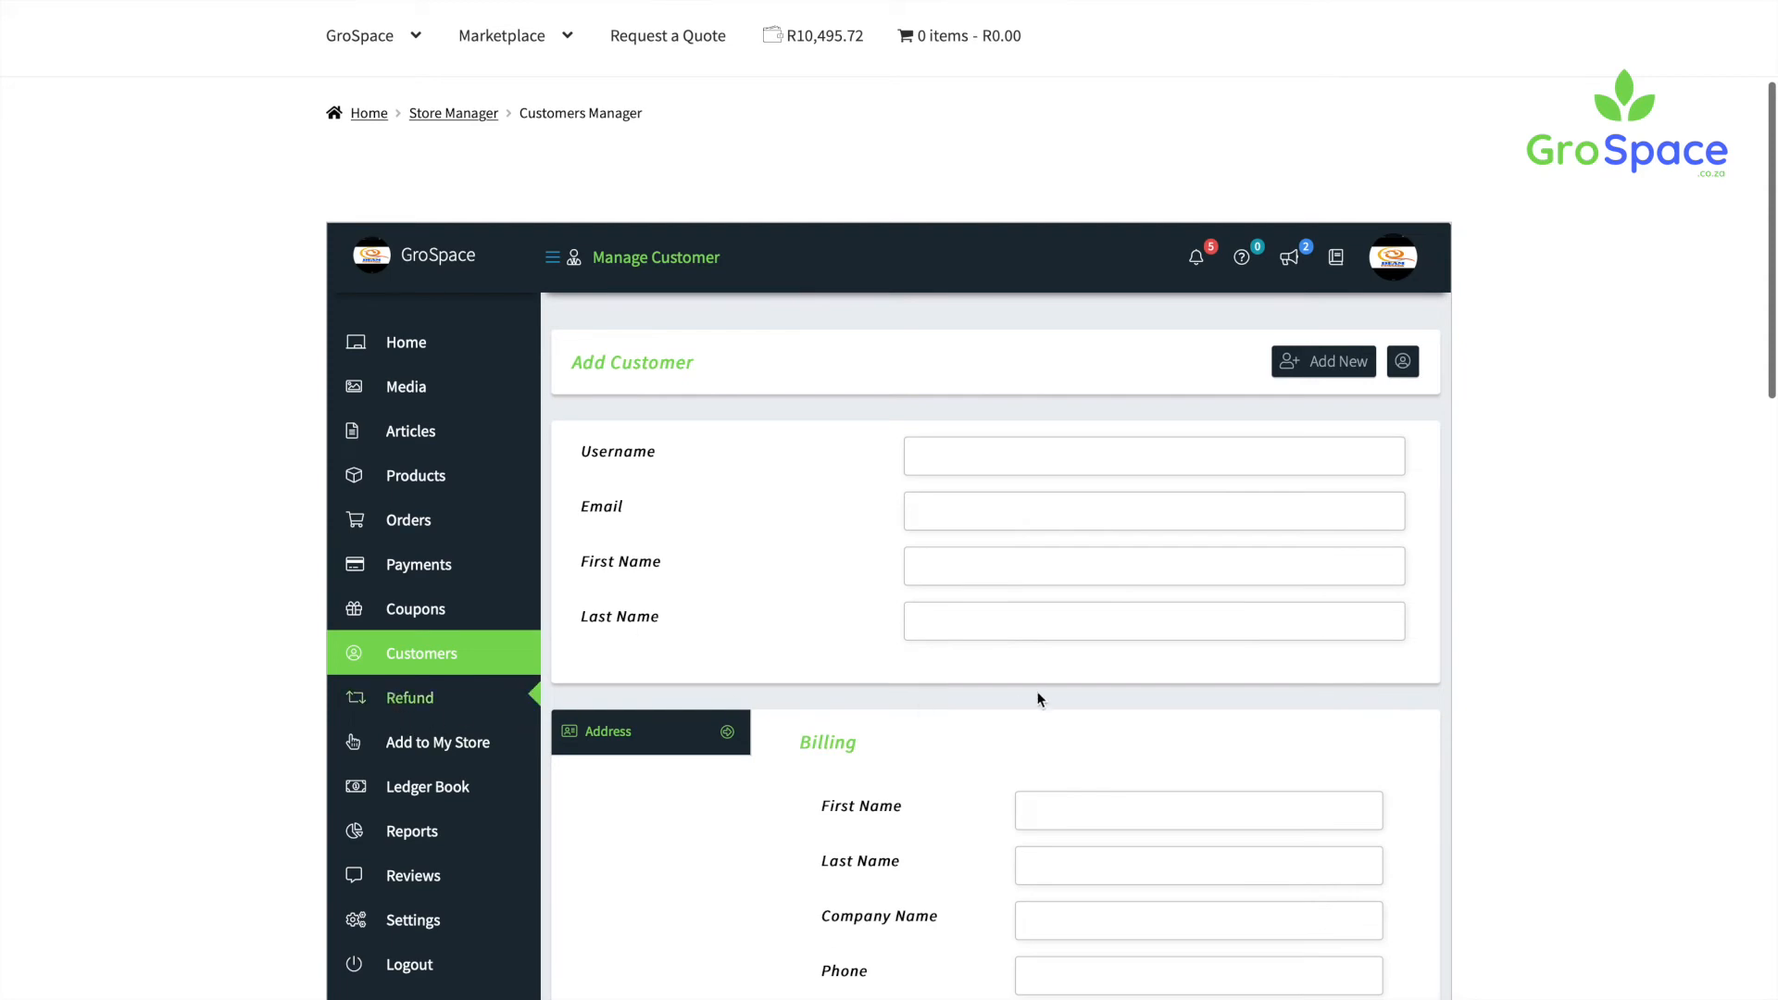
pyautogui.scroll(-3, 1034, 693)
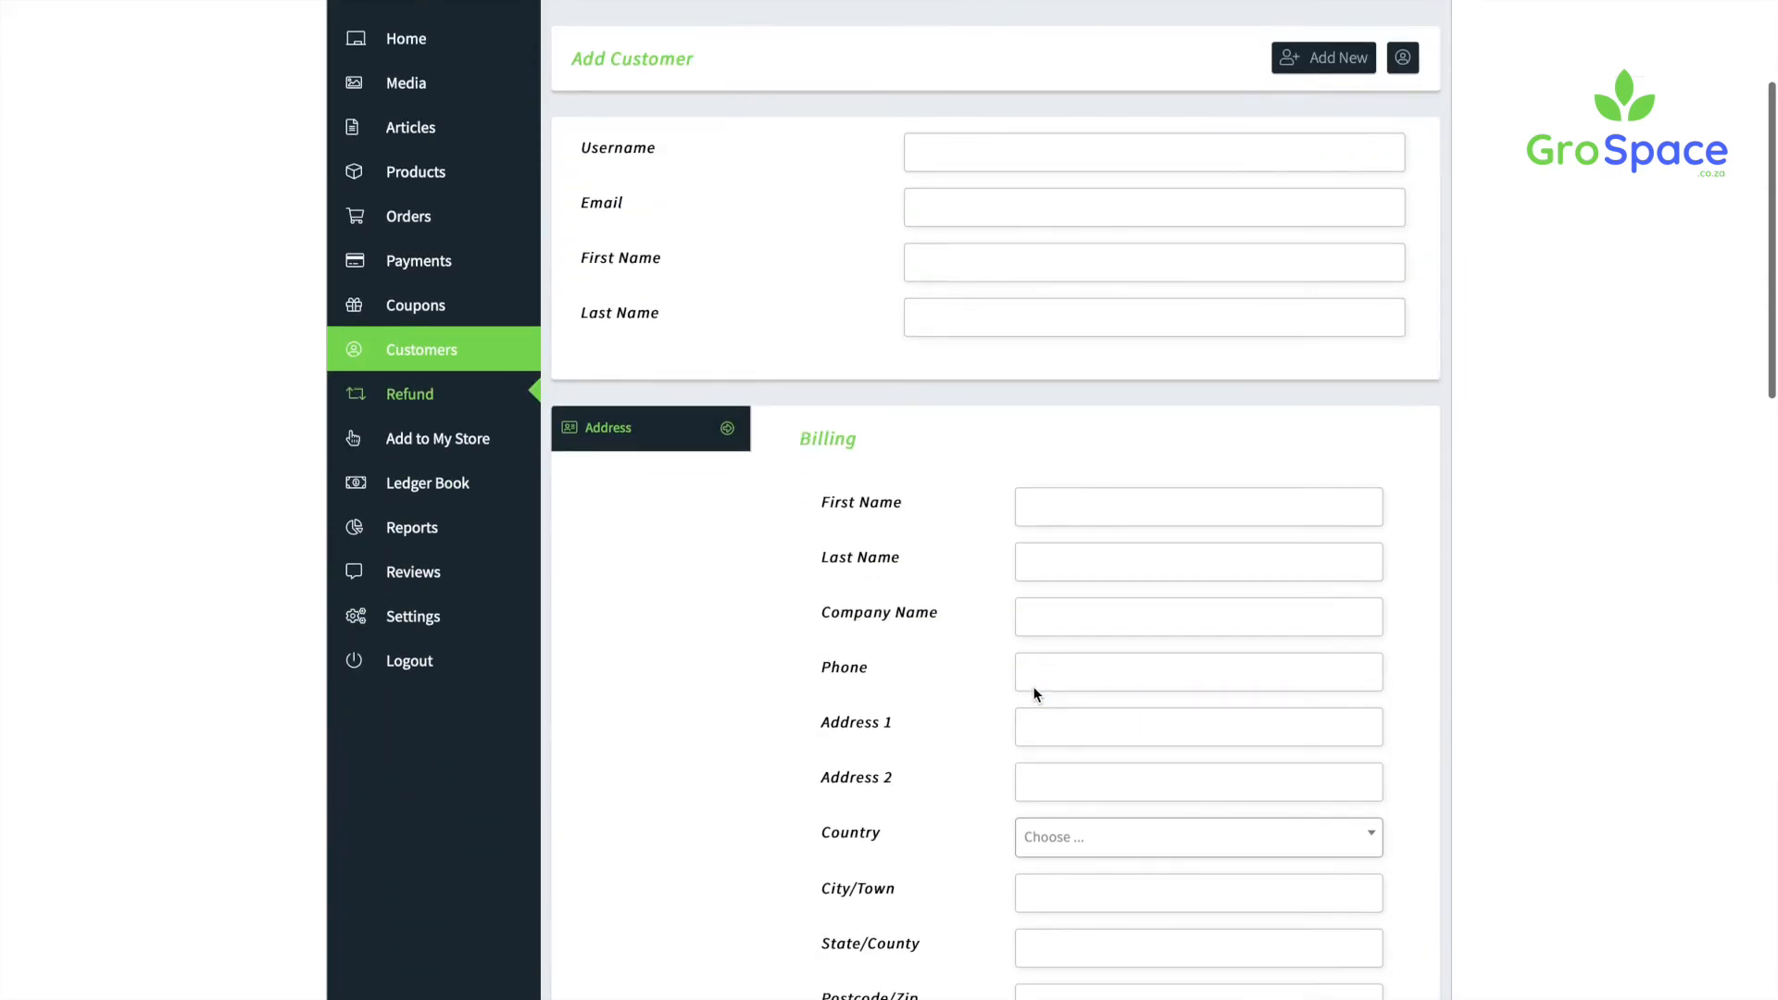
# Step: Go to the Add to My Store catalog and browse the products, prices and vendor stores it offers
pyautogui.scroll(-3, 1026, 685)
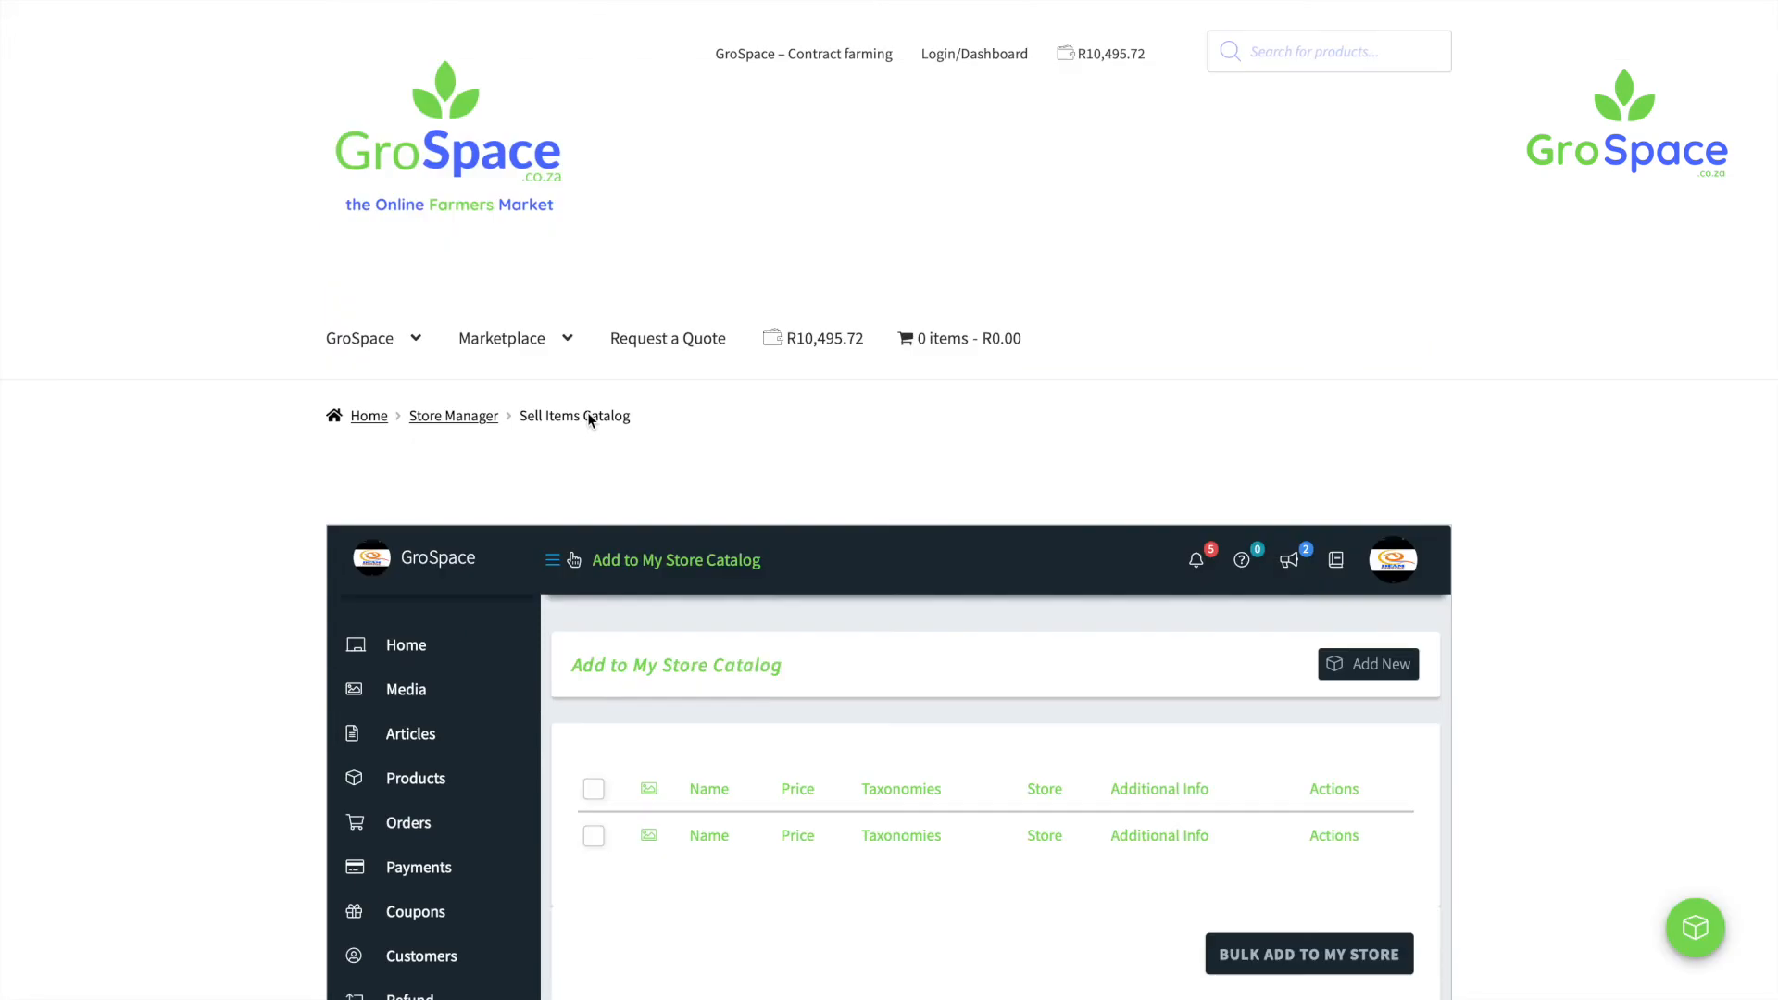
pyautogui.scroll(-5, 884, 817)
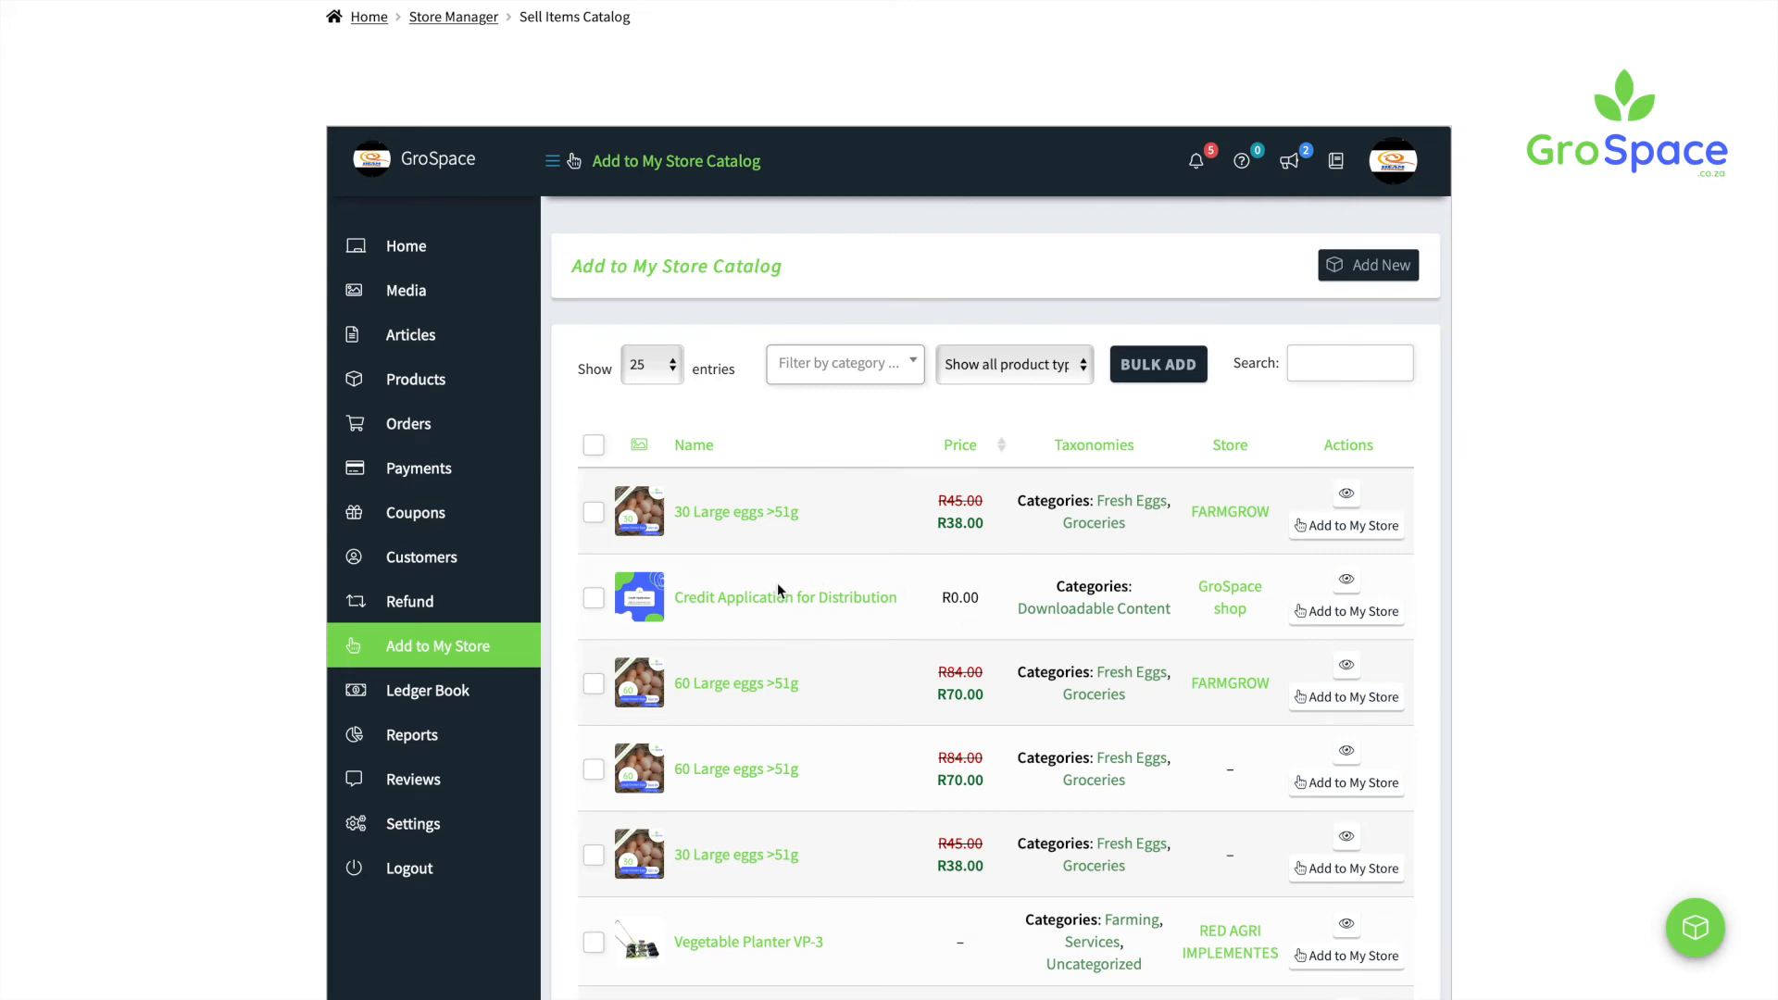
pyautogui.click(1309, 615)
# Step: Go to the ledger book and review its totals and the withdrawal, charges and order entries
pyautogui.click(418, 701)
pyautogui.scroll(-4, 941, 590)
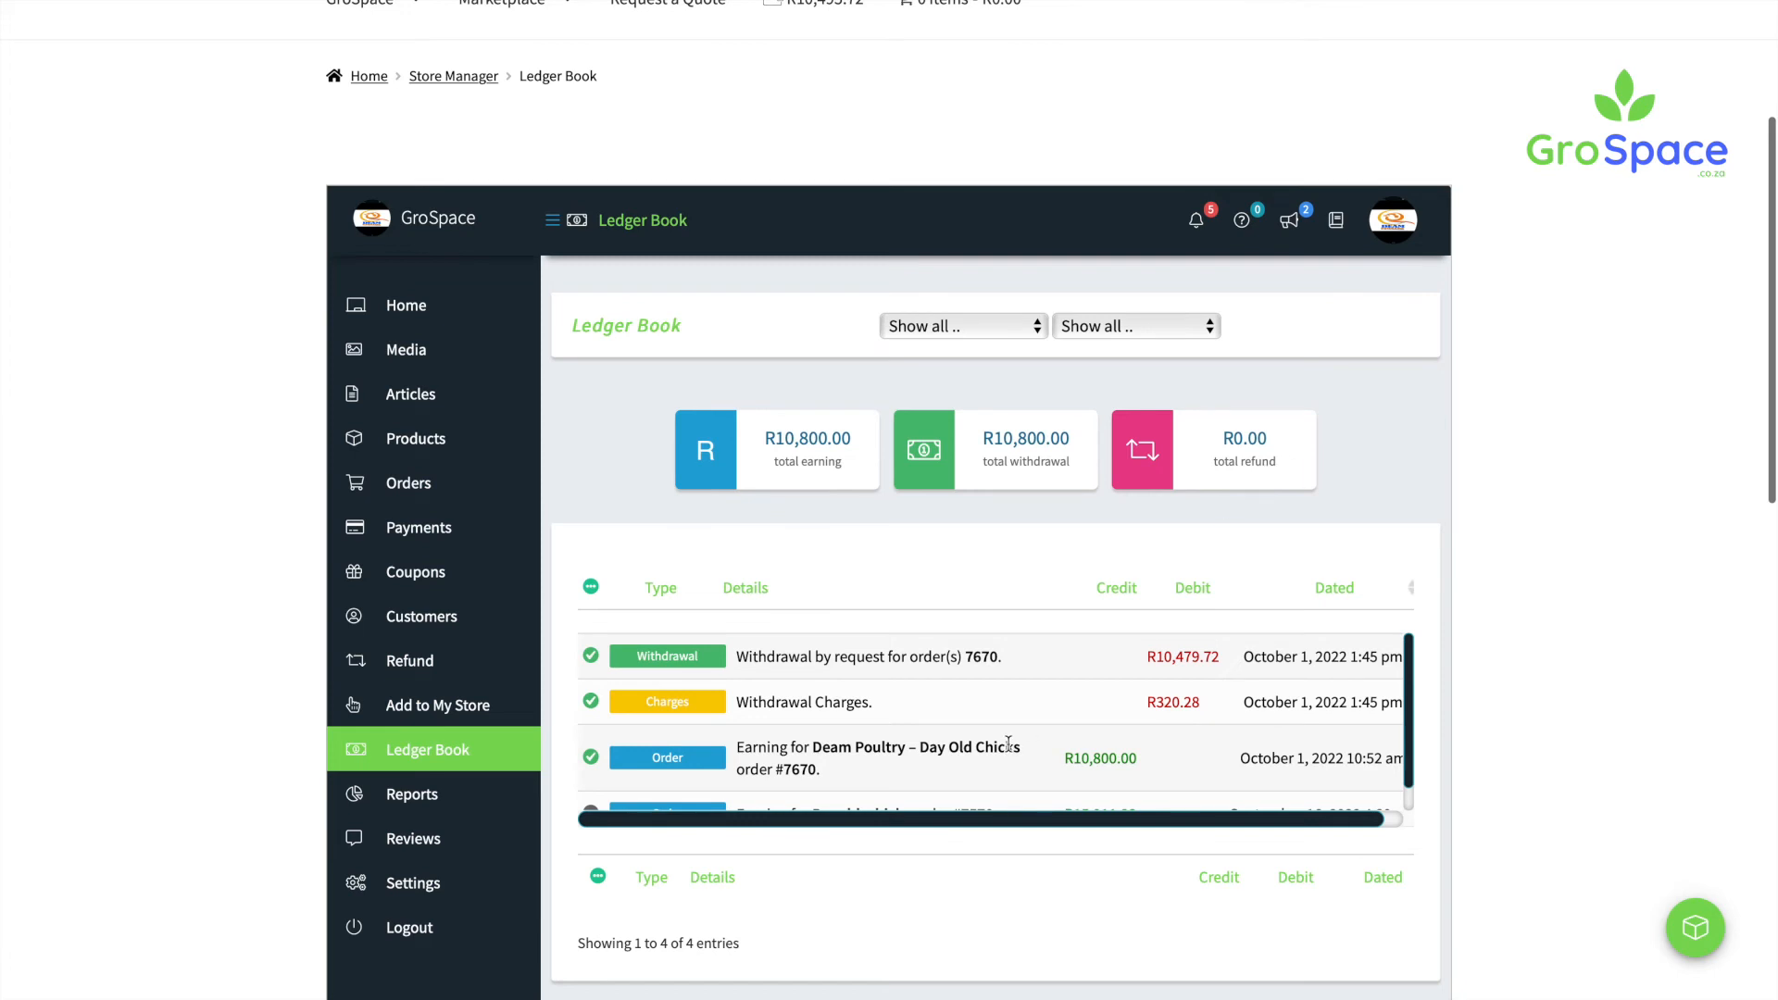
pyautogui.scroll(-1, 699, 787)
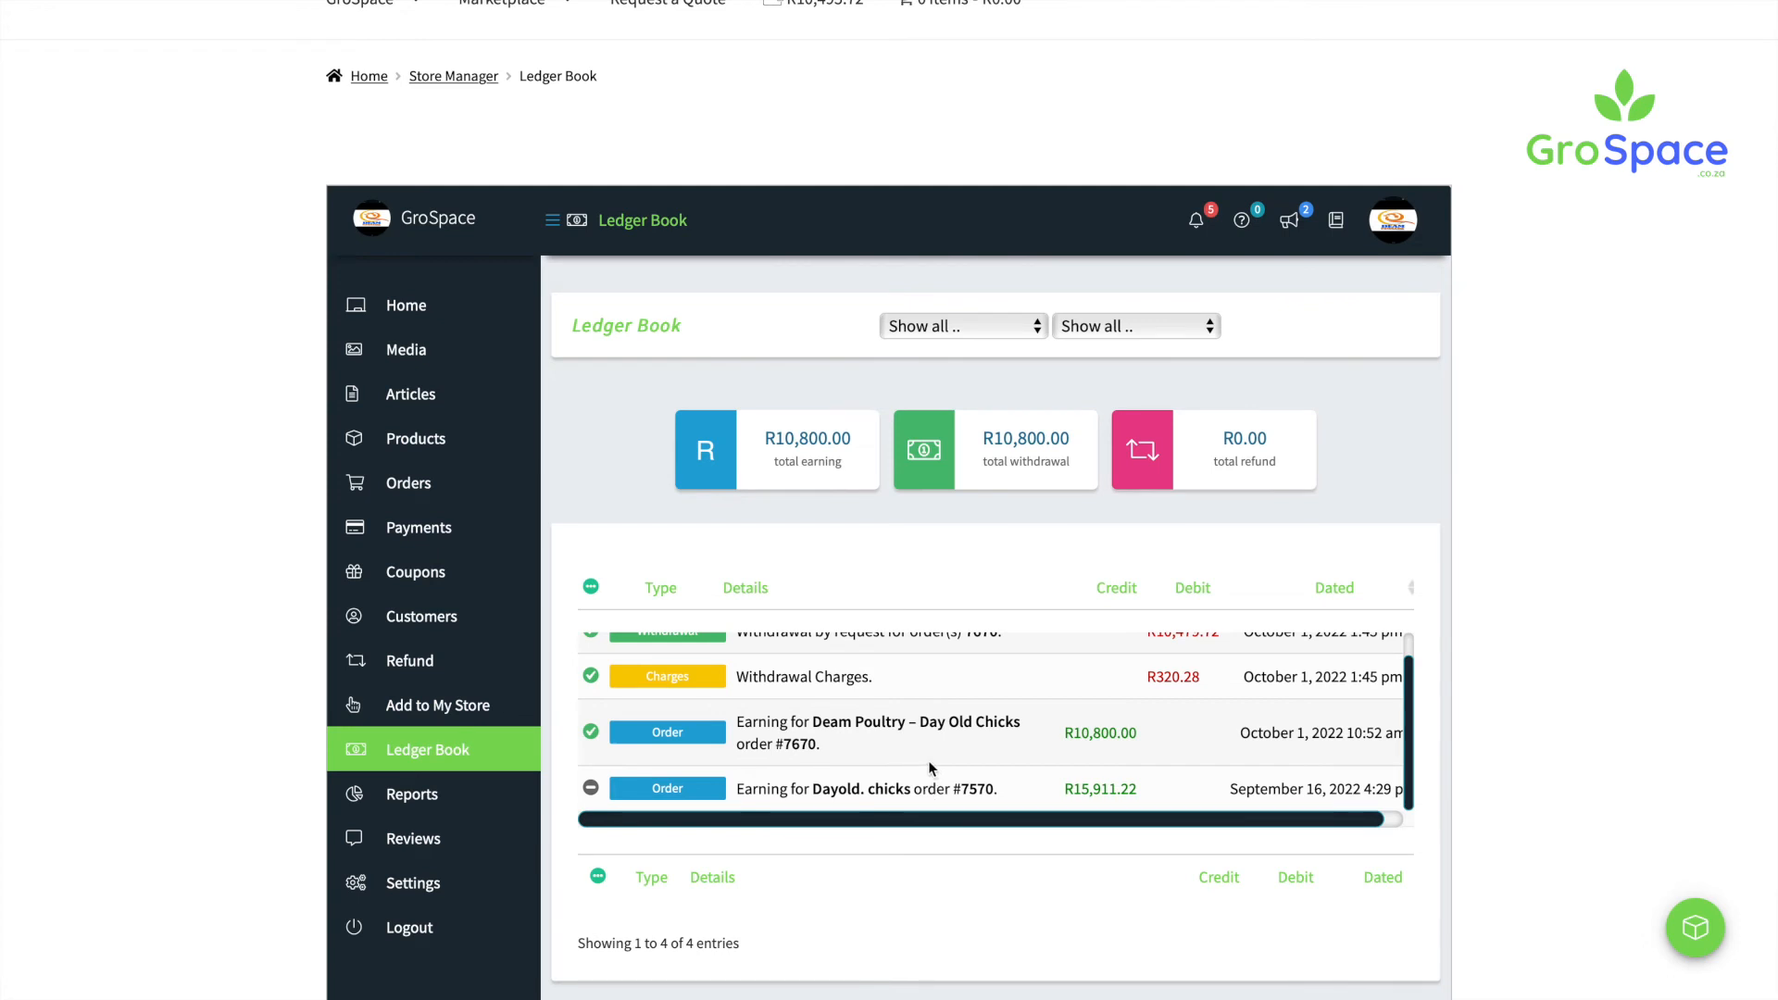
pyautogui.scroll(1, 815, 759)
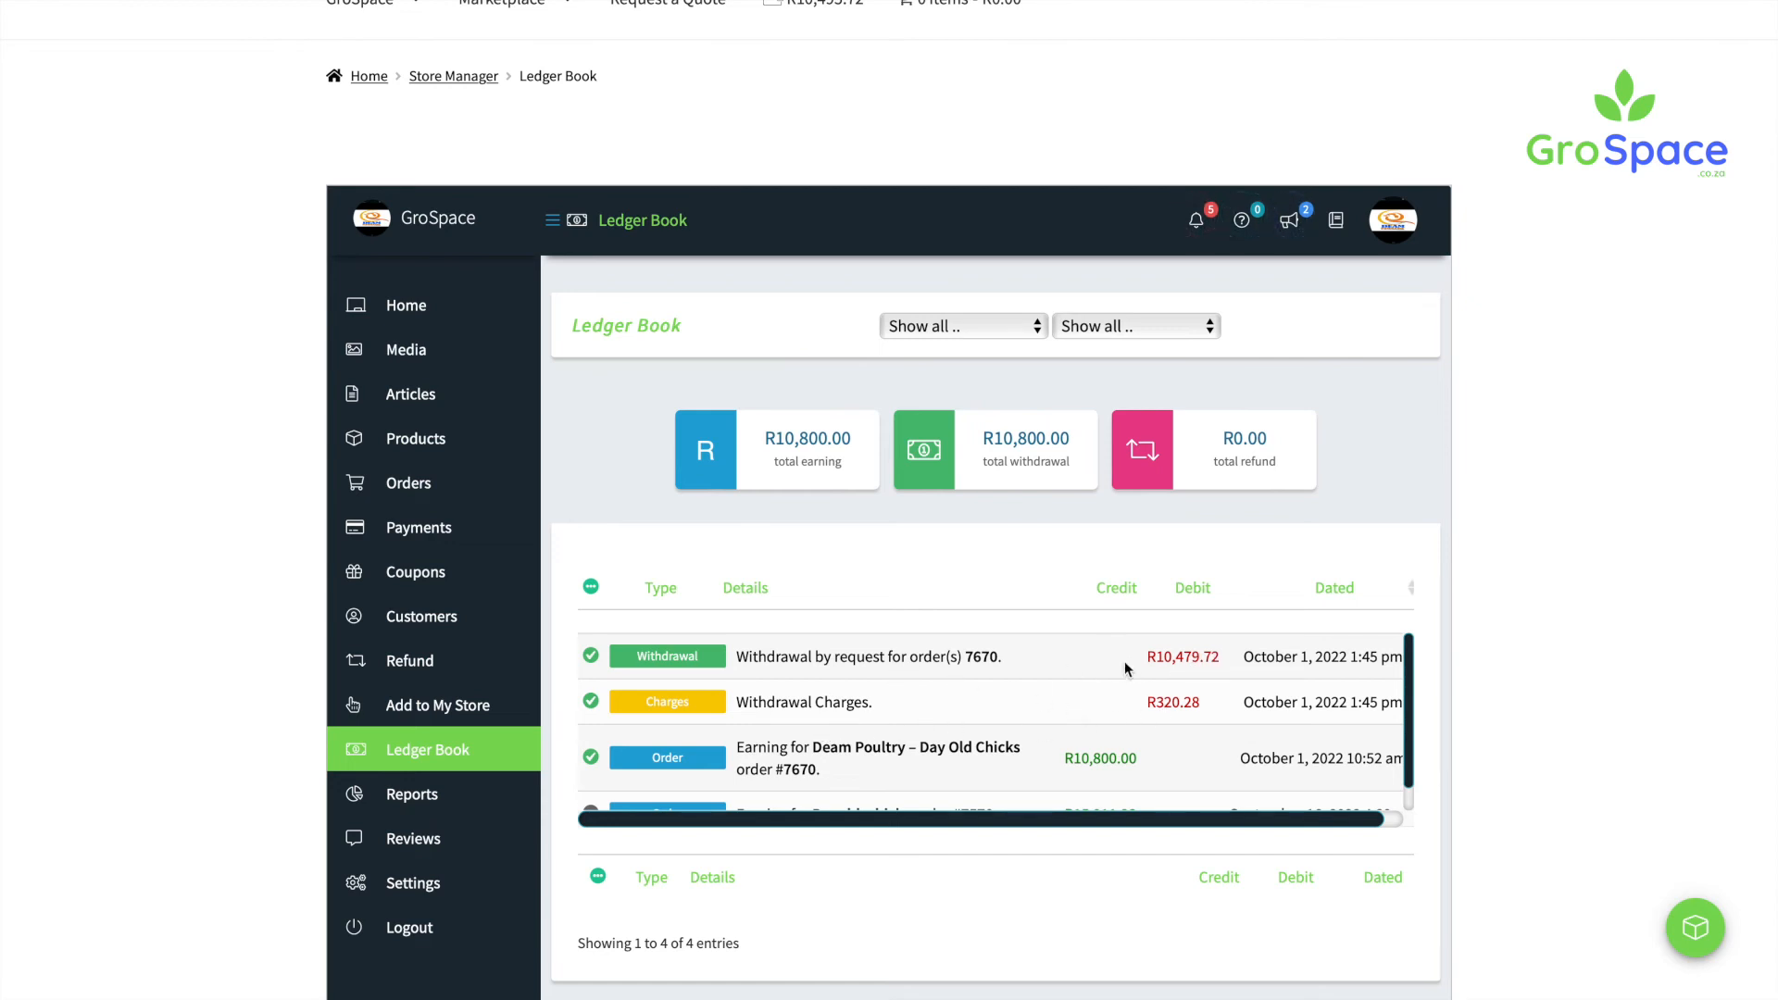
# Step: Go to the reports and review the sales by date for the last 7 days
pyautogui.click(435, 798)
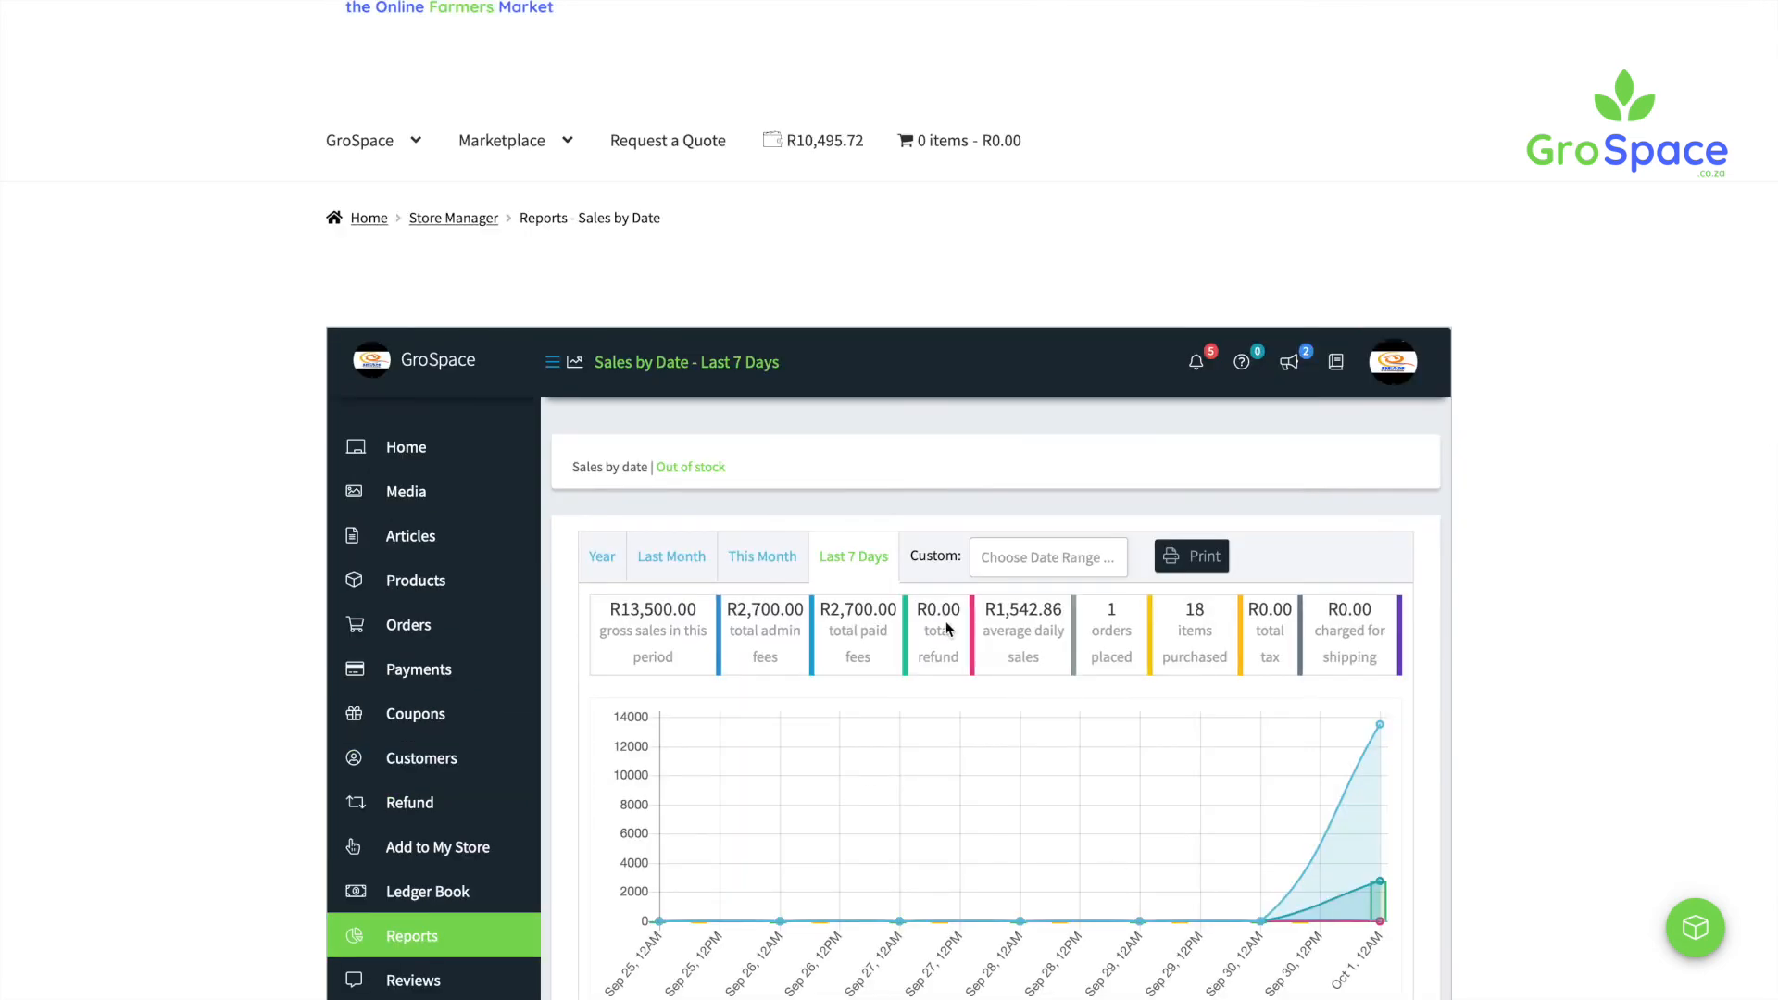
pyautogui.scroll(-1, 821, 722)
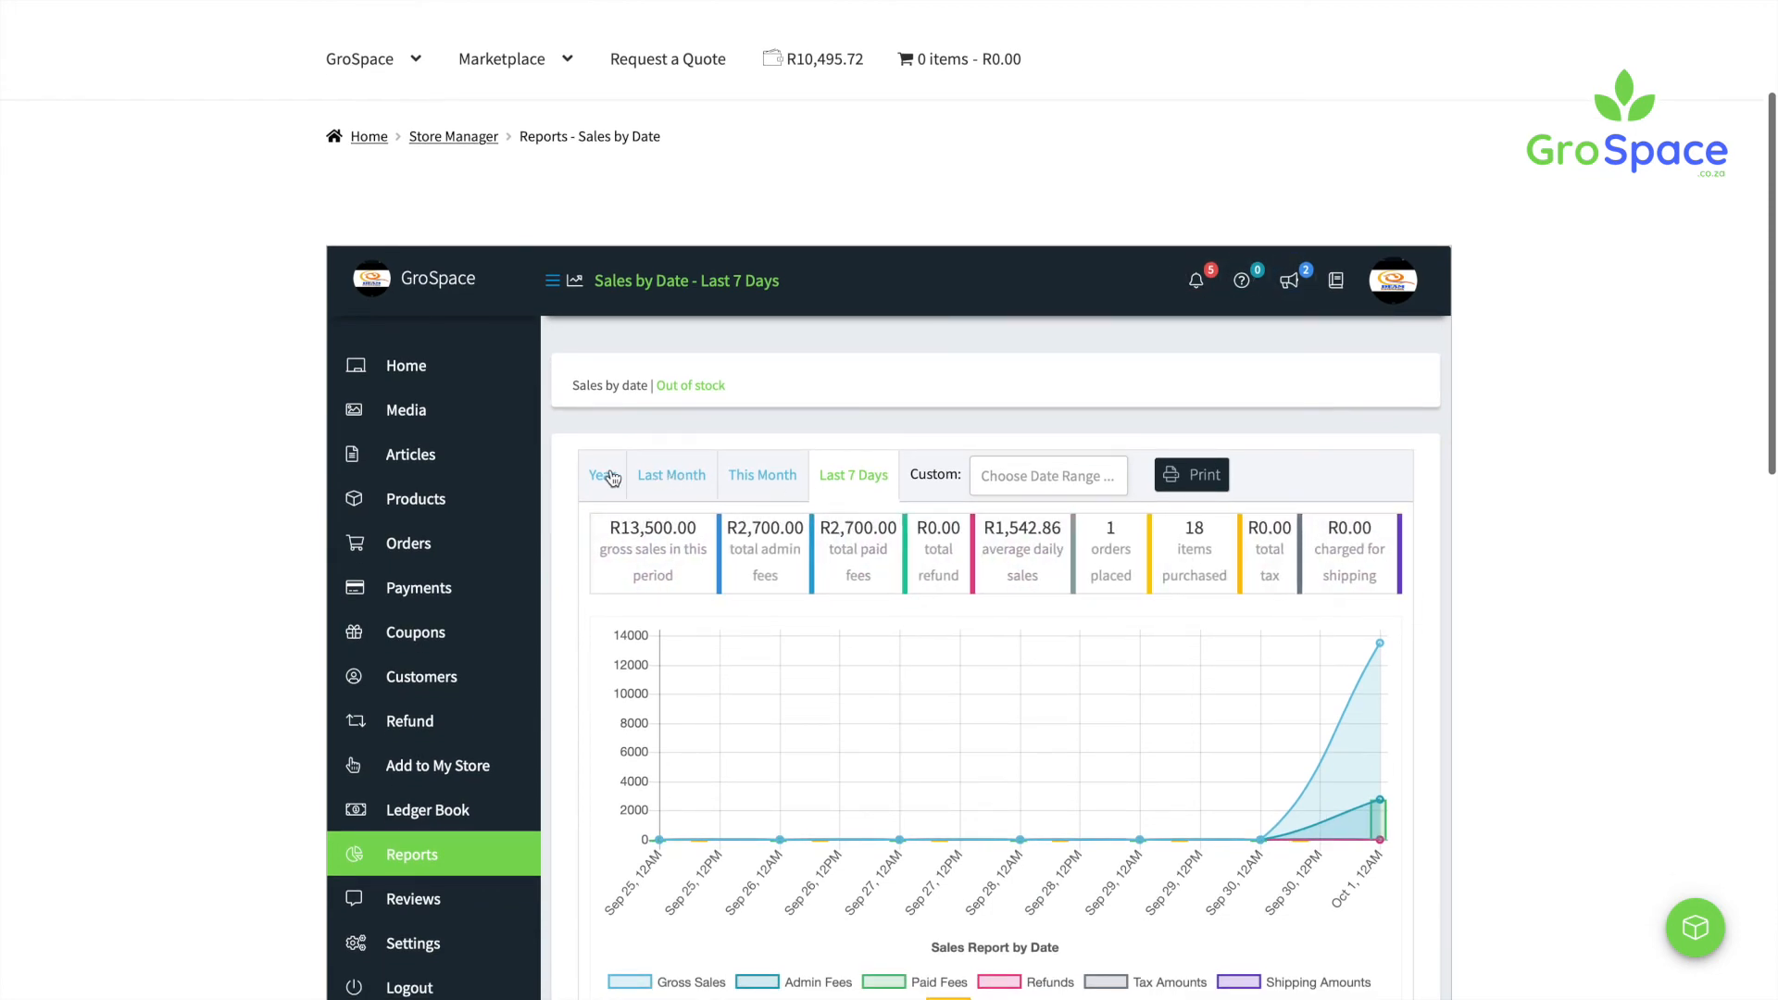
pyautogui.scroll(-3, 929, 815)
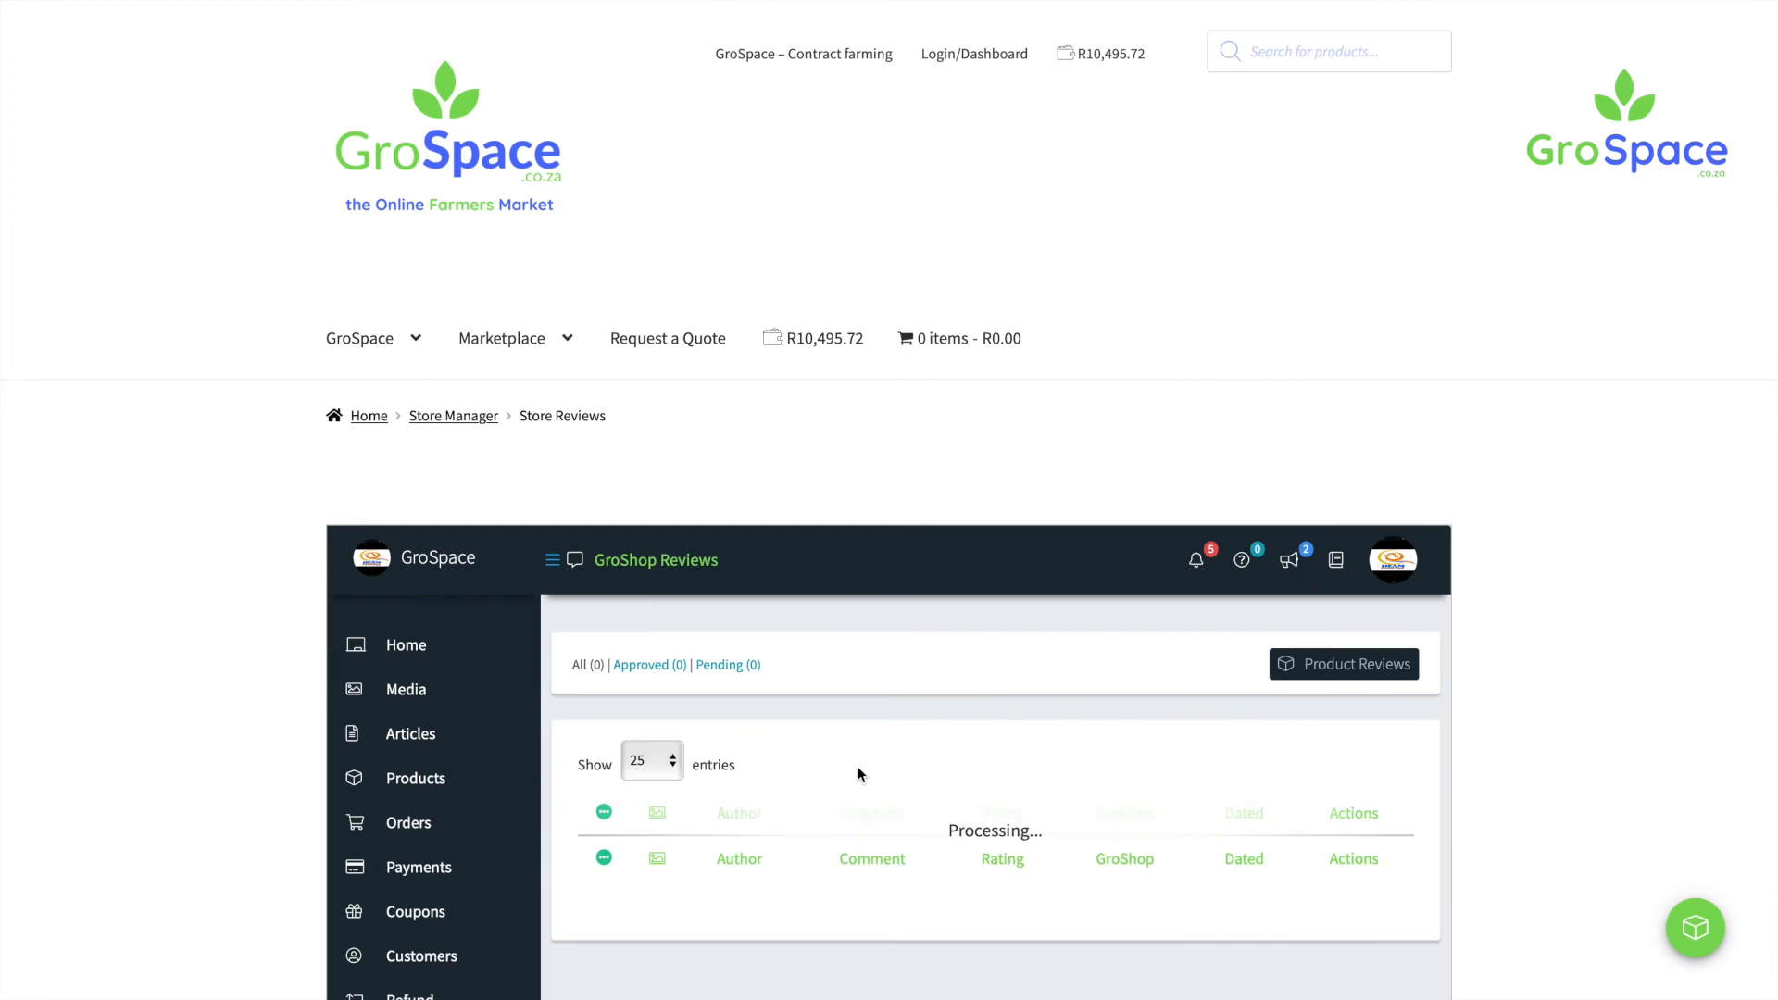
# Step: Look over the store reviews and switch to the product reviews listing to check it
pyautogui.scroll(-5, 861, 770)
pyautogui.scroll(-4, 808, 430)
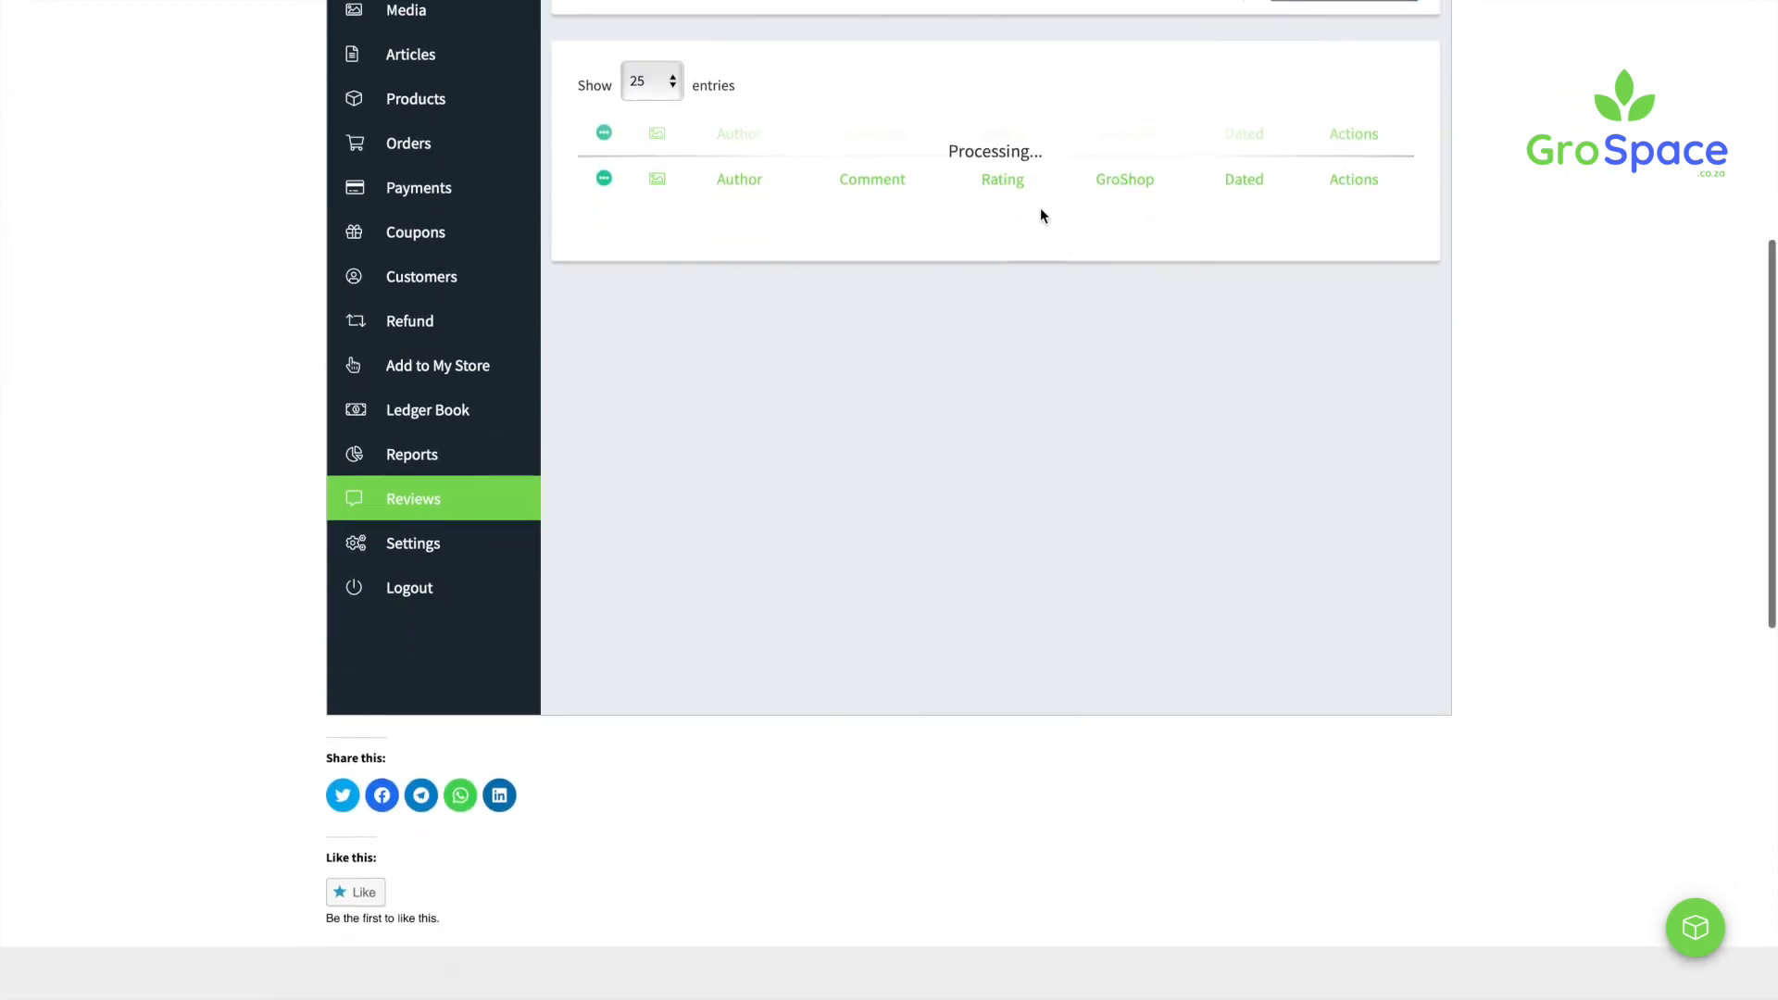
pyautogui.scroll(5, 1067, 250)
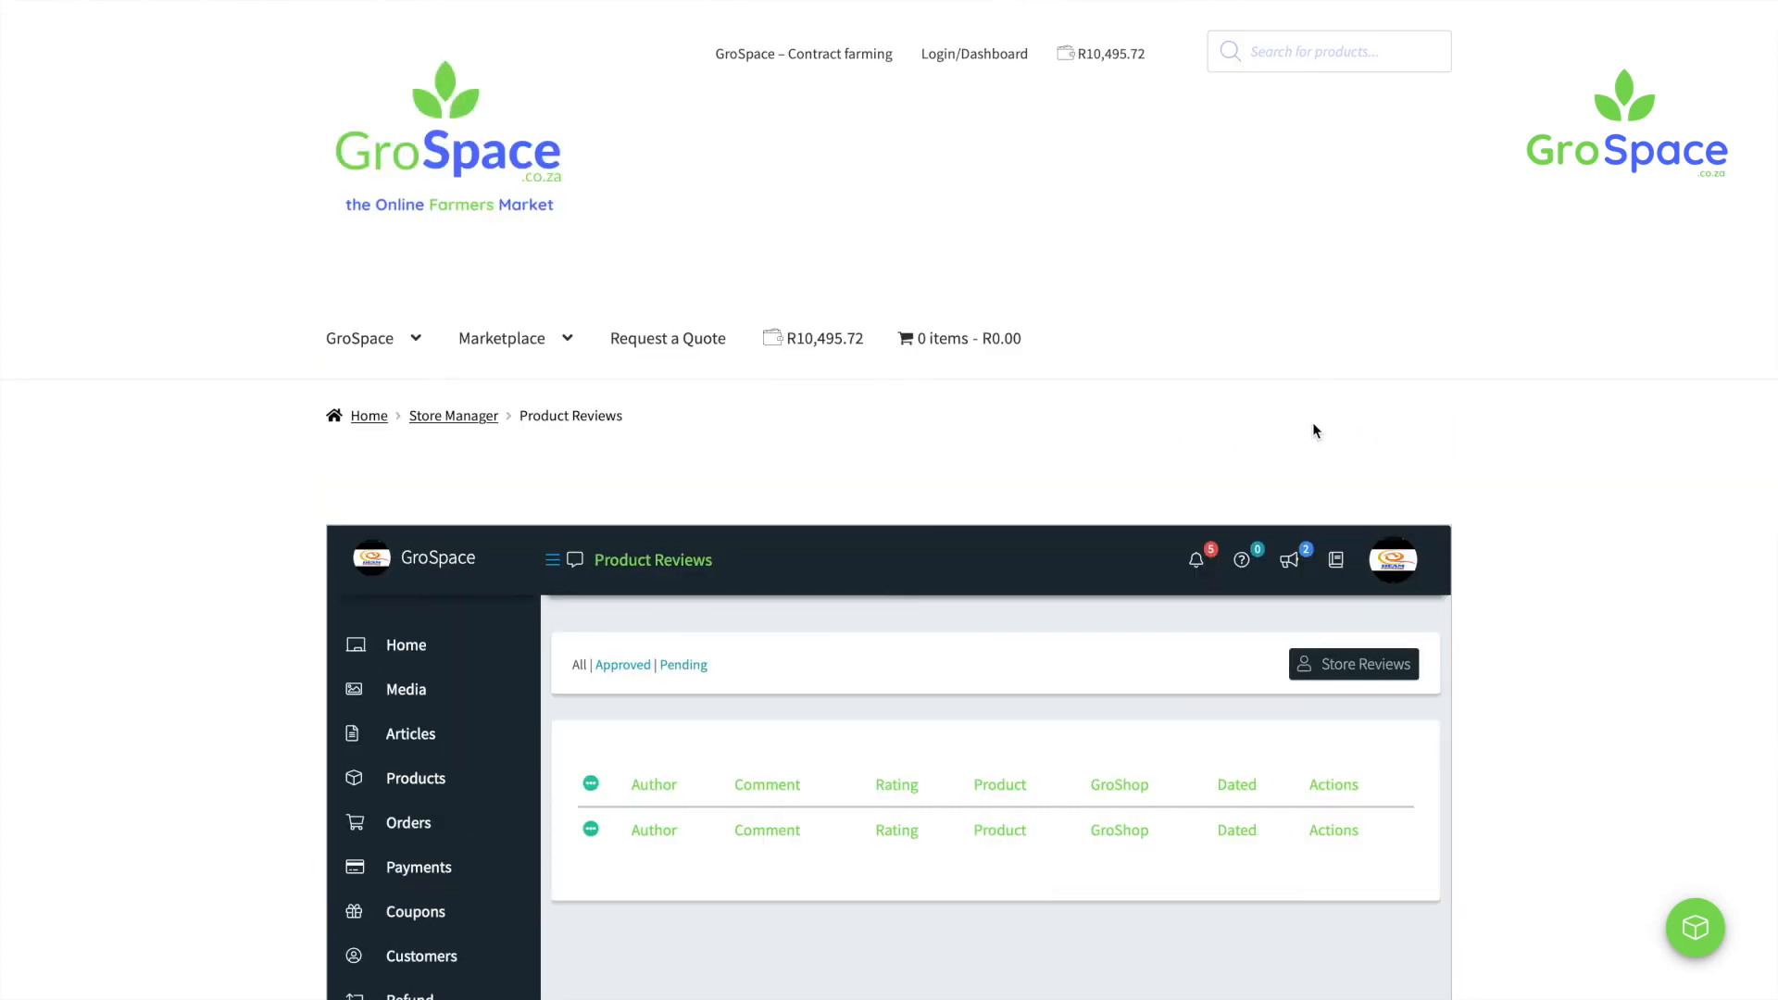
pyautogui.scroll(-1, 1130, 593)
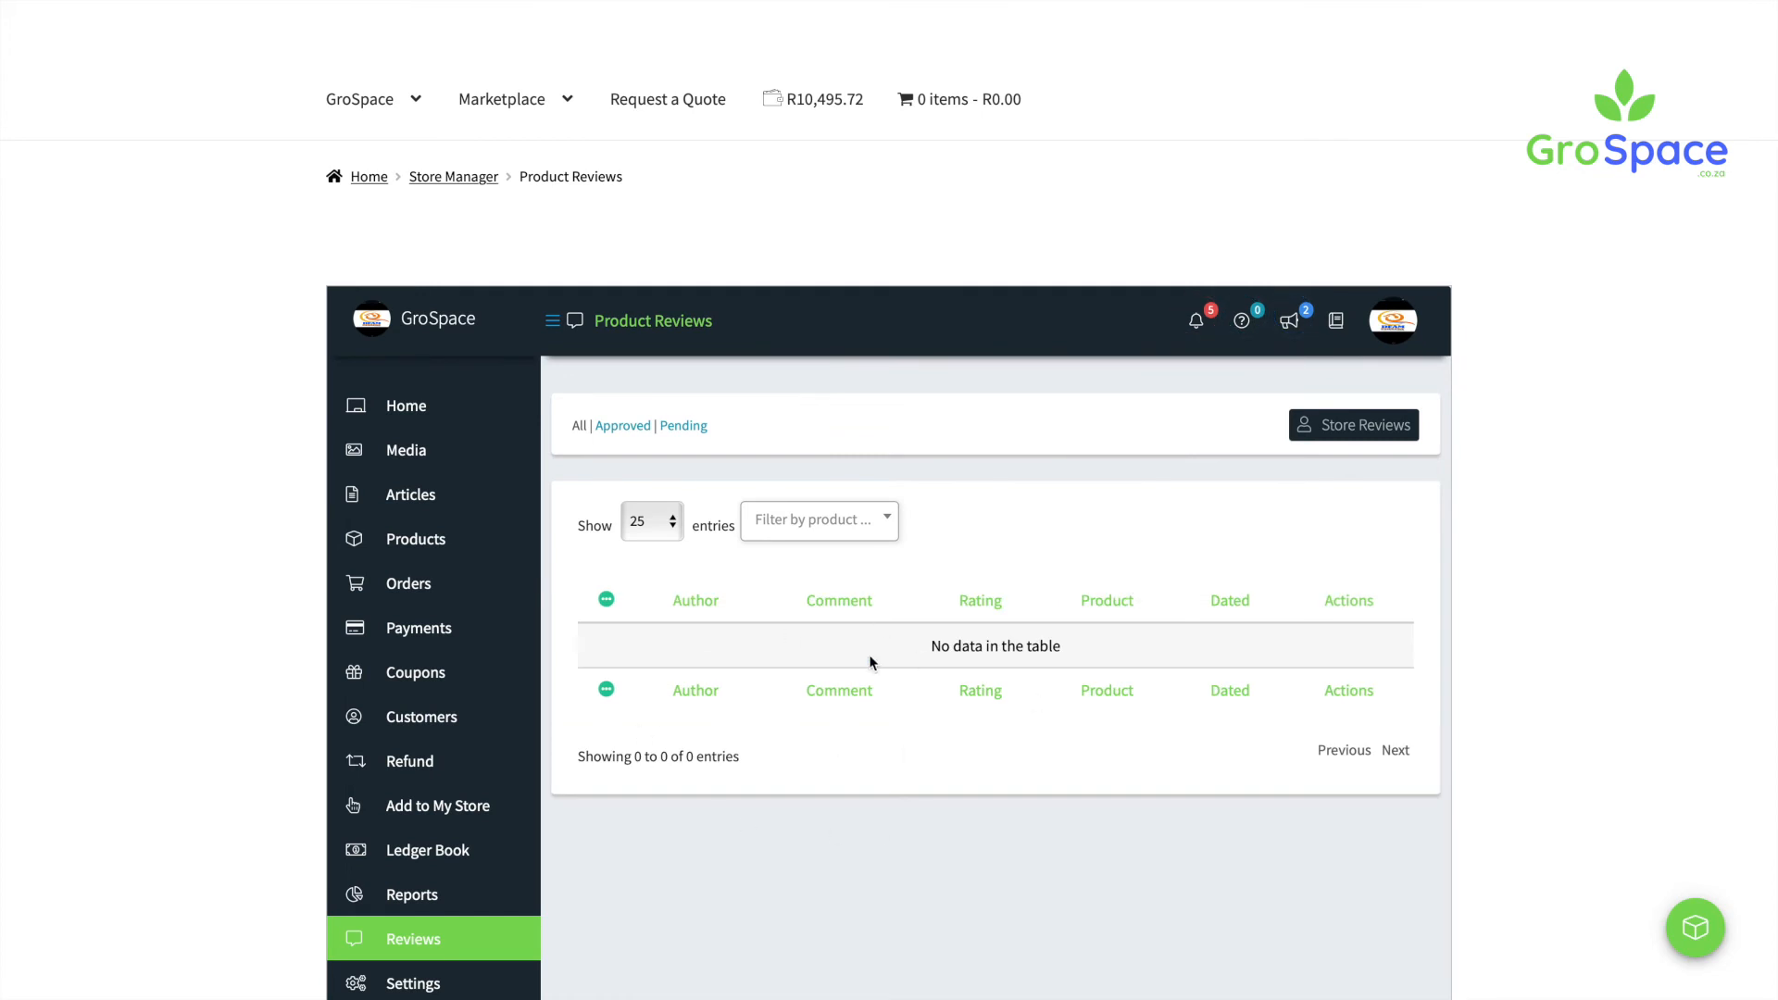
# Step: Go to the store settings and review the general store details and the store's address and map location
pyautogui.scroll(-3, 725, 736)
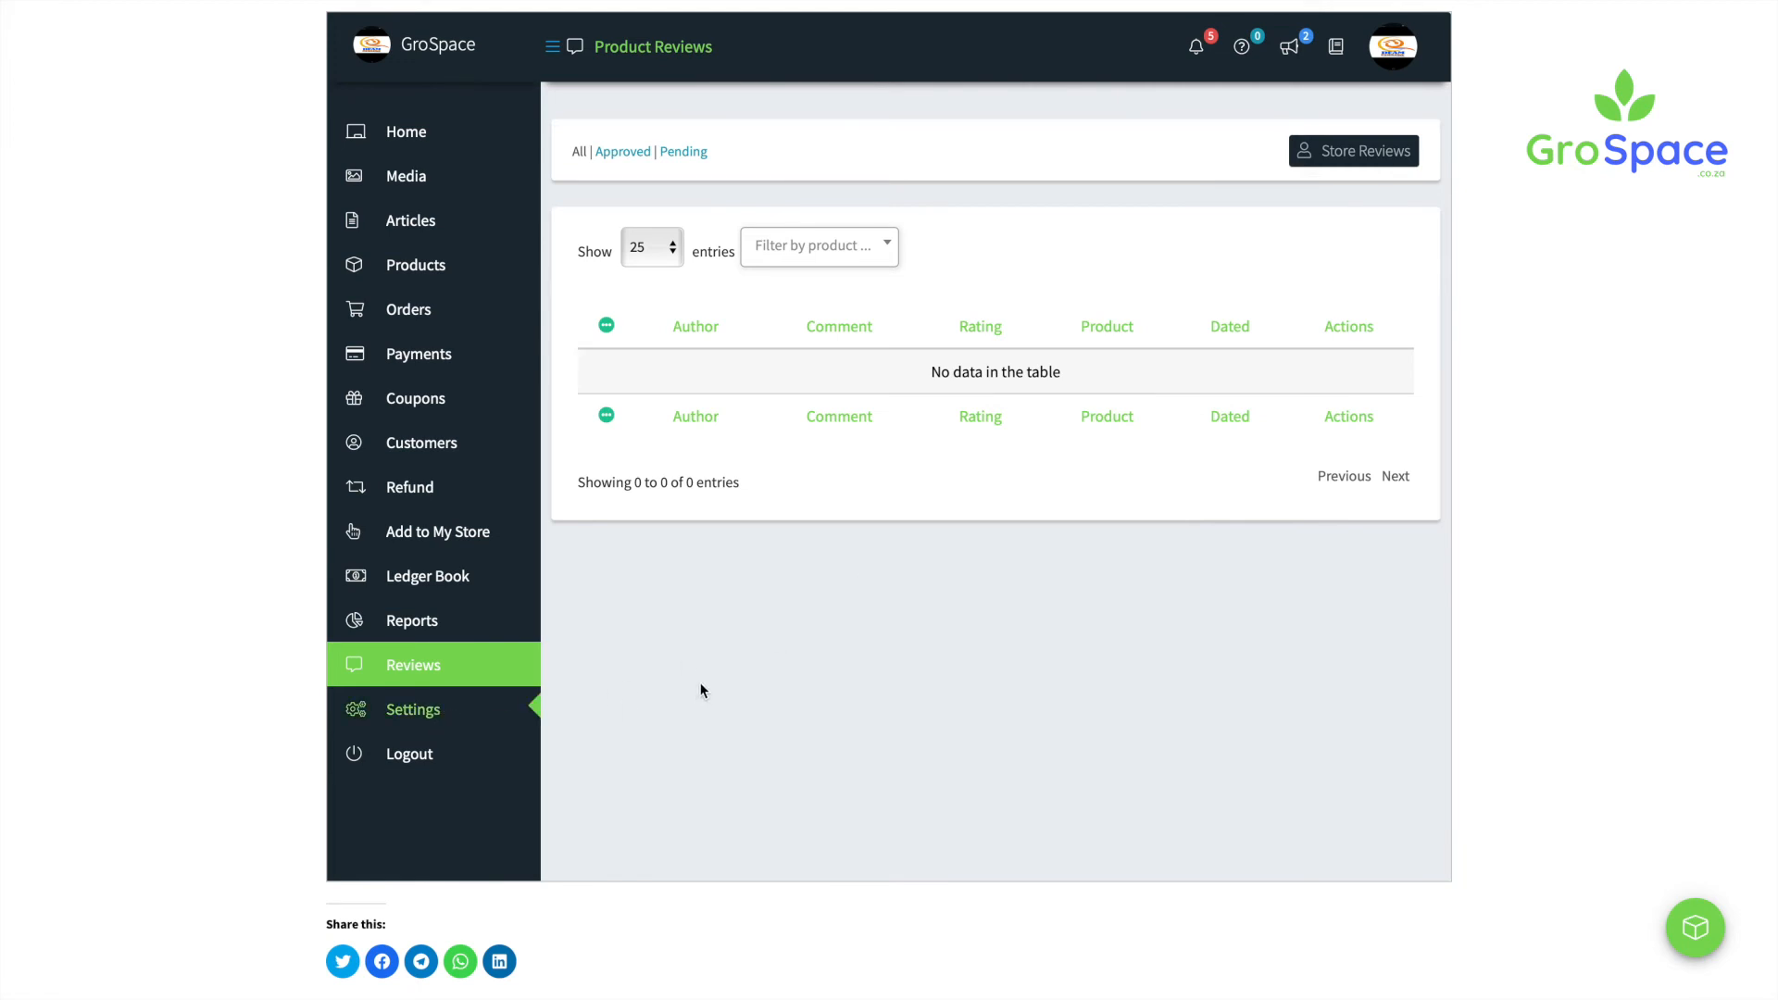
pyautogui.scroll(-3, 707, 683)
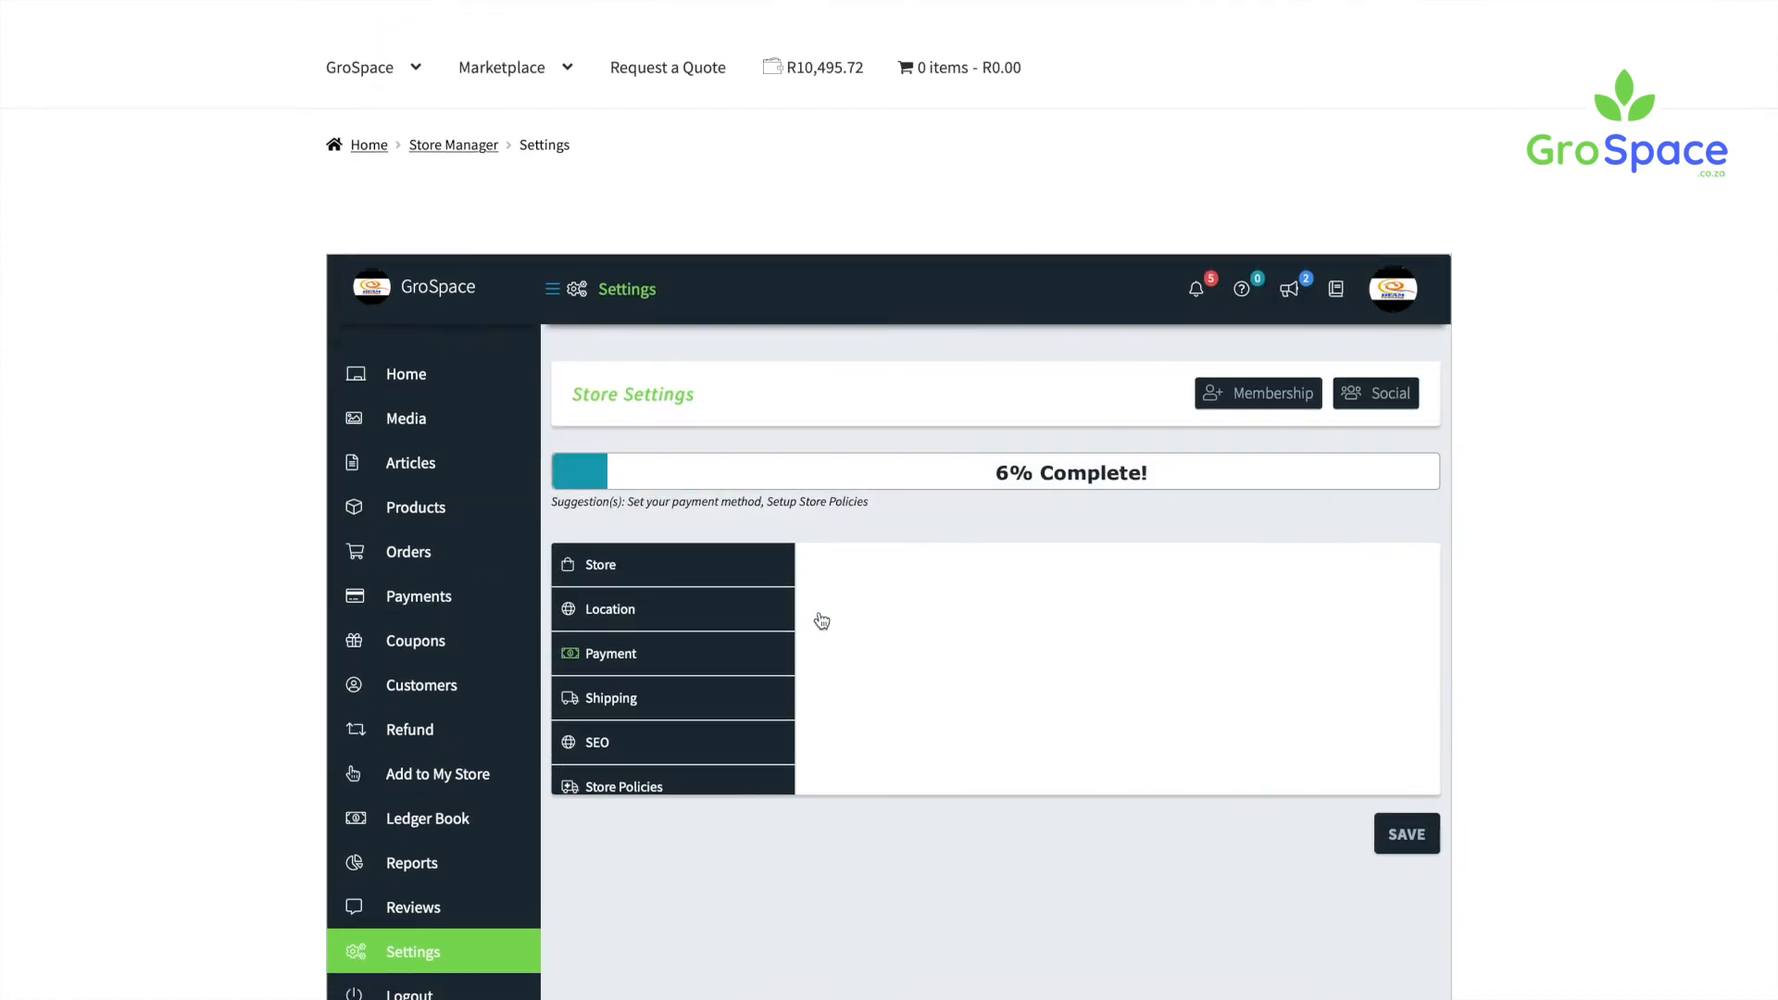
pyautogui.scroll(-3, 802, 639)
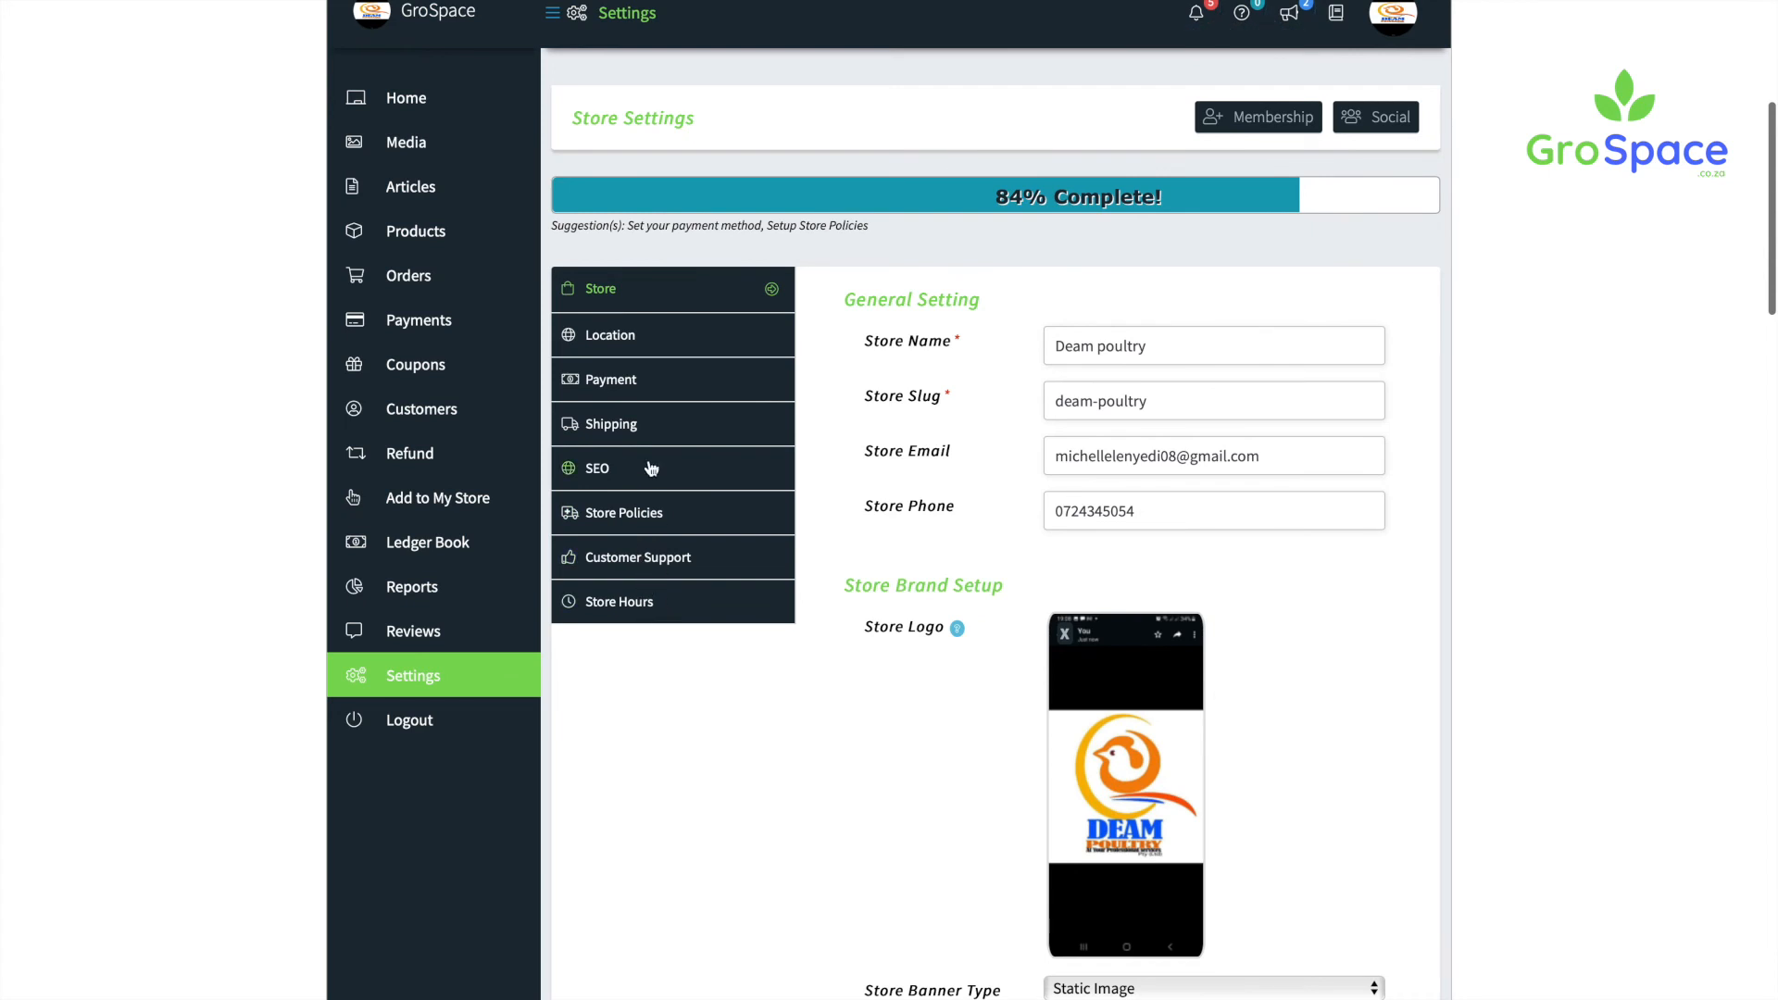
pyautogui.scroll(1, 653, 468)
pyautogui.click(647, 380)
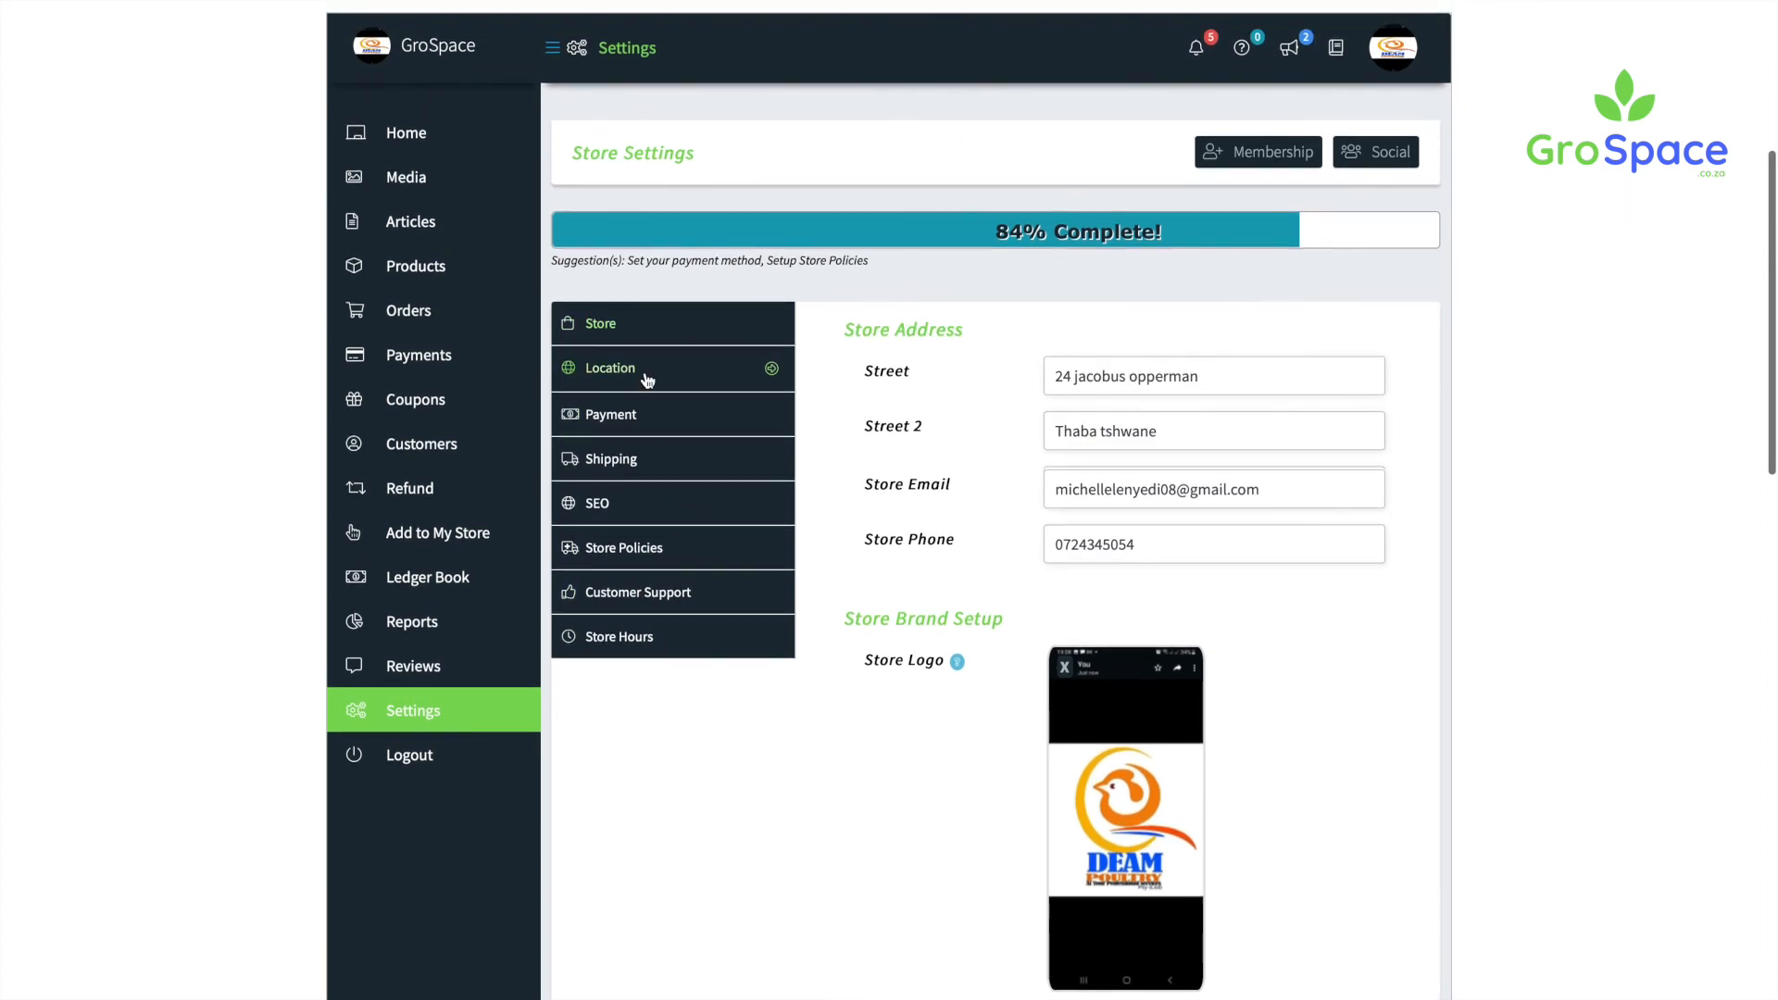
pyautogui.scroll(-8, 992, 424)
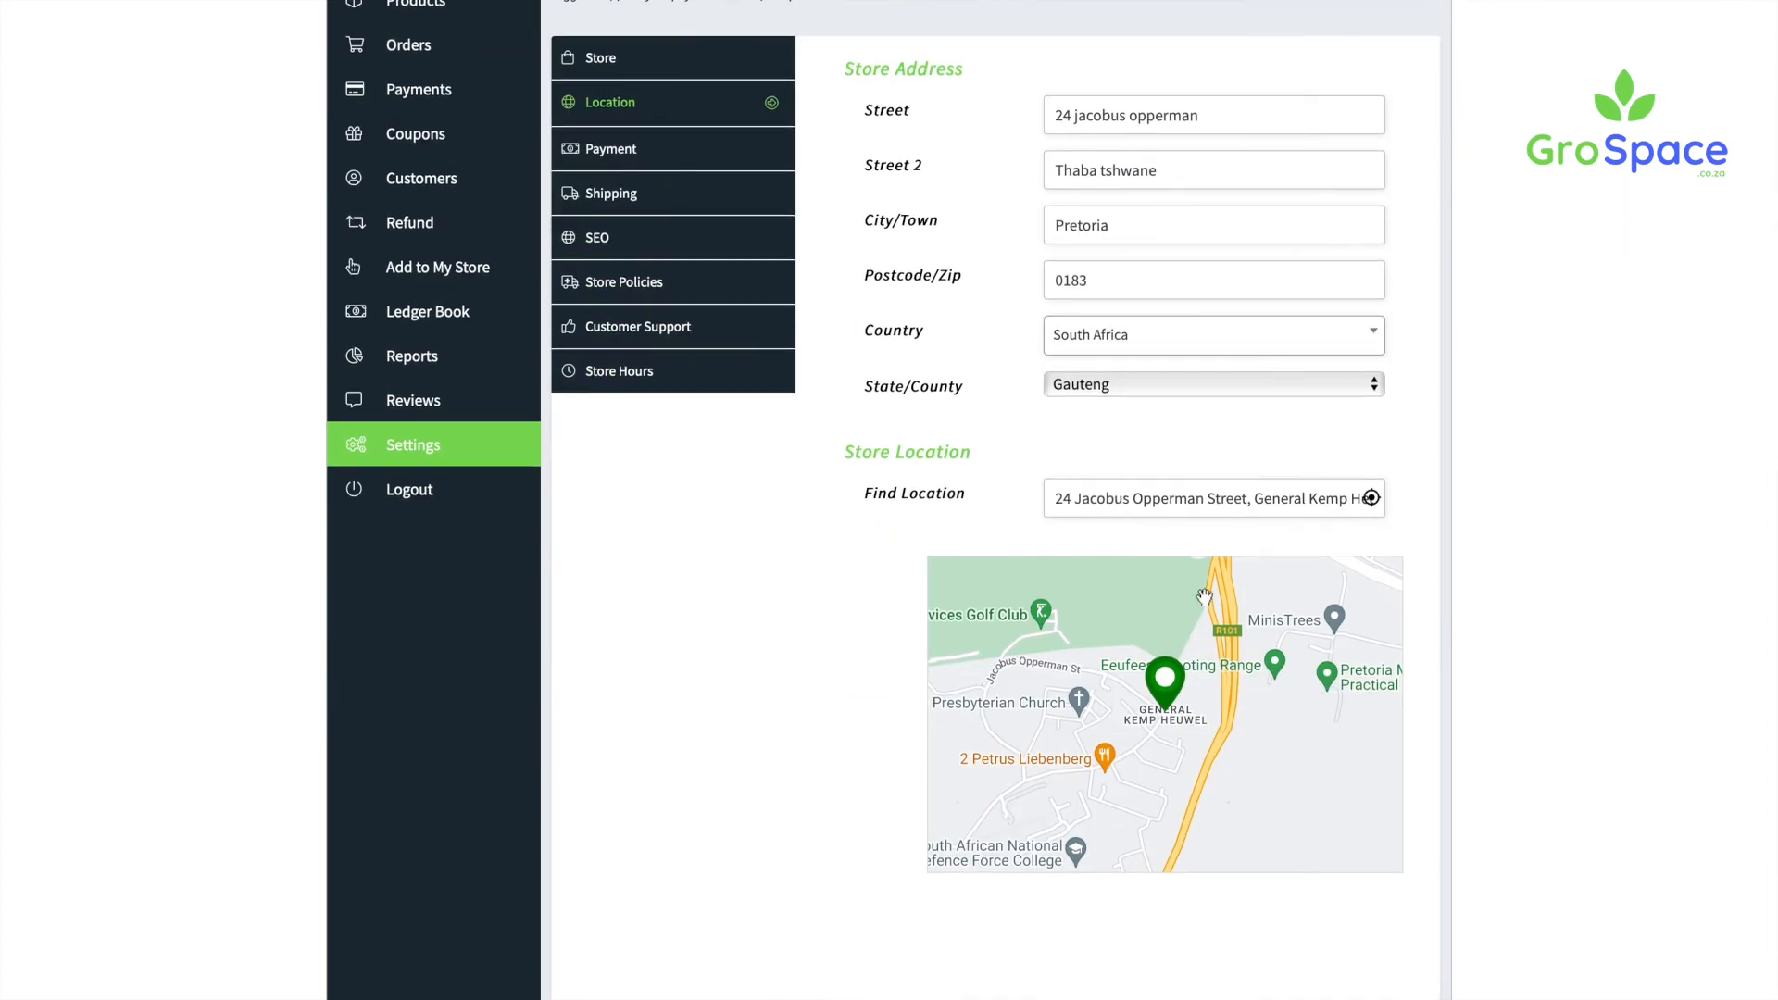
pyautogui.scroll(6, 764, 617)
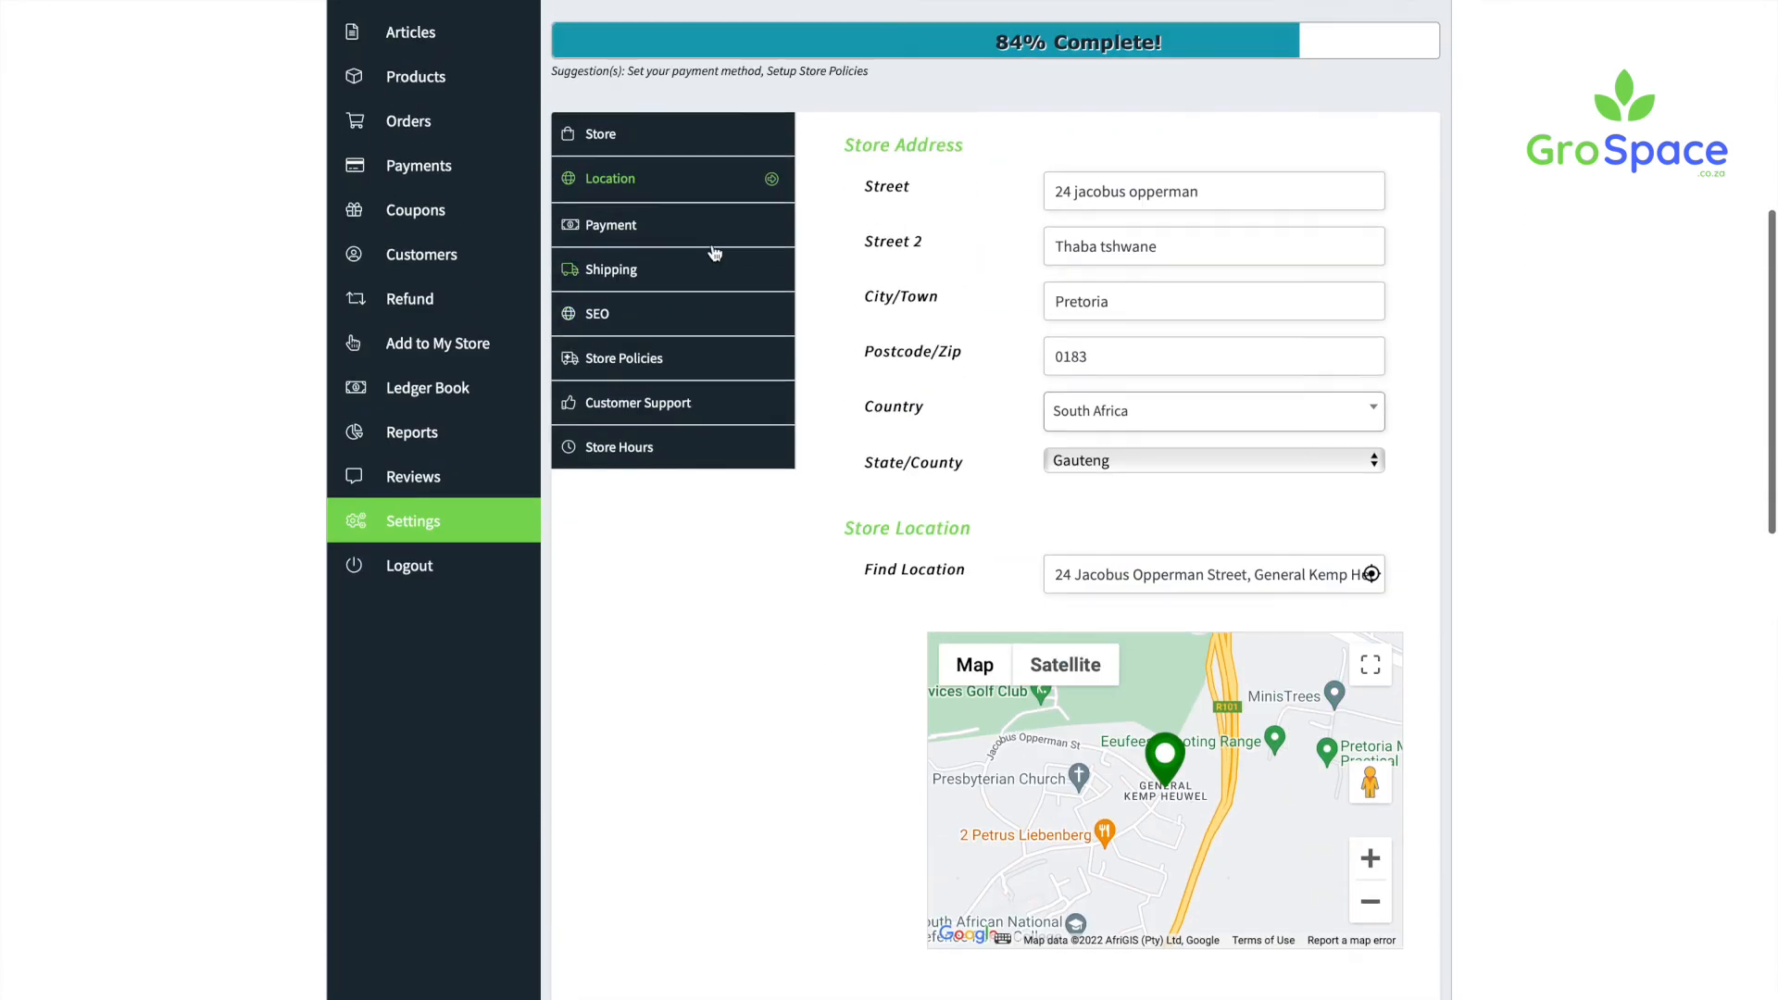
# Step: Review the payment, shipping and SEO sections of the store settings, including the Facebook and Twitter setup
pyautogui.click(774, 267)
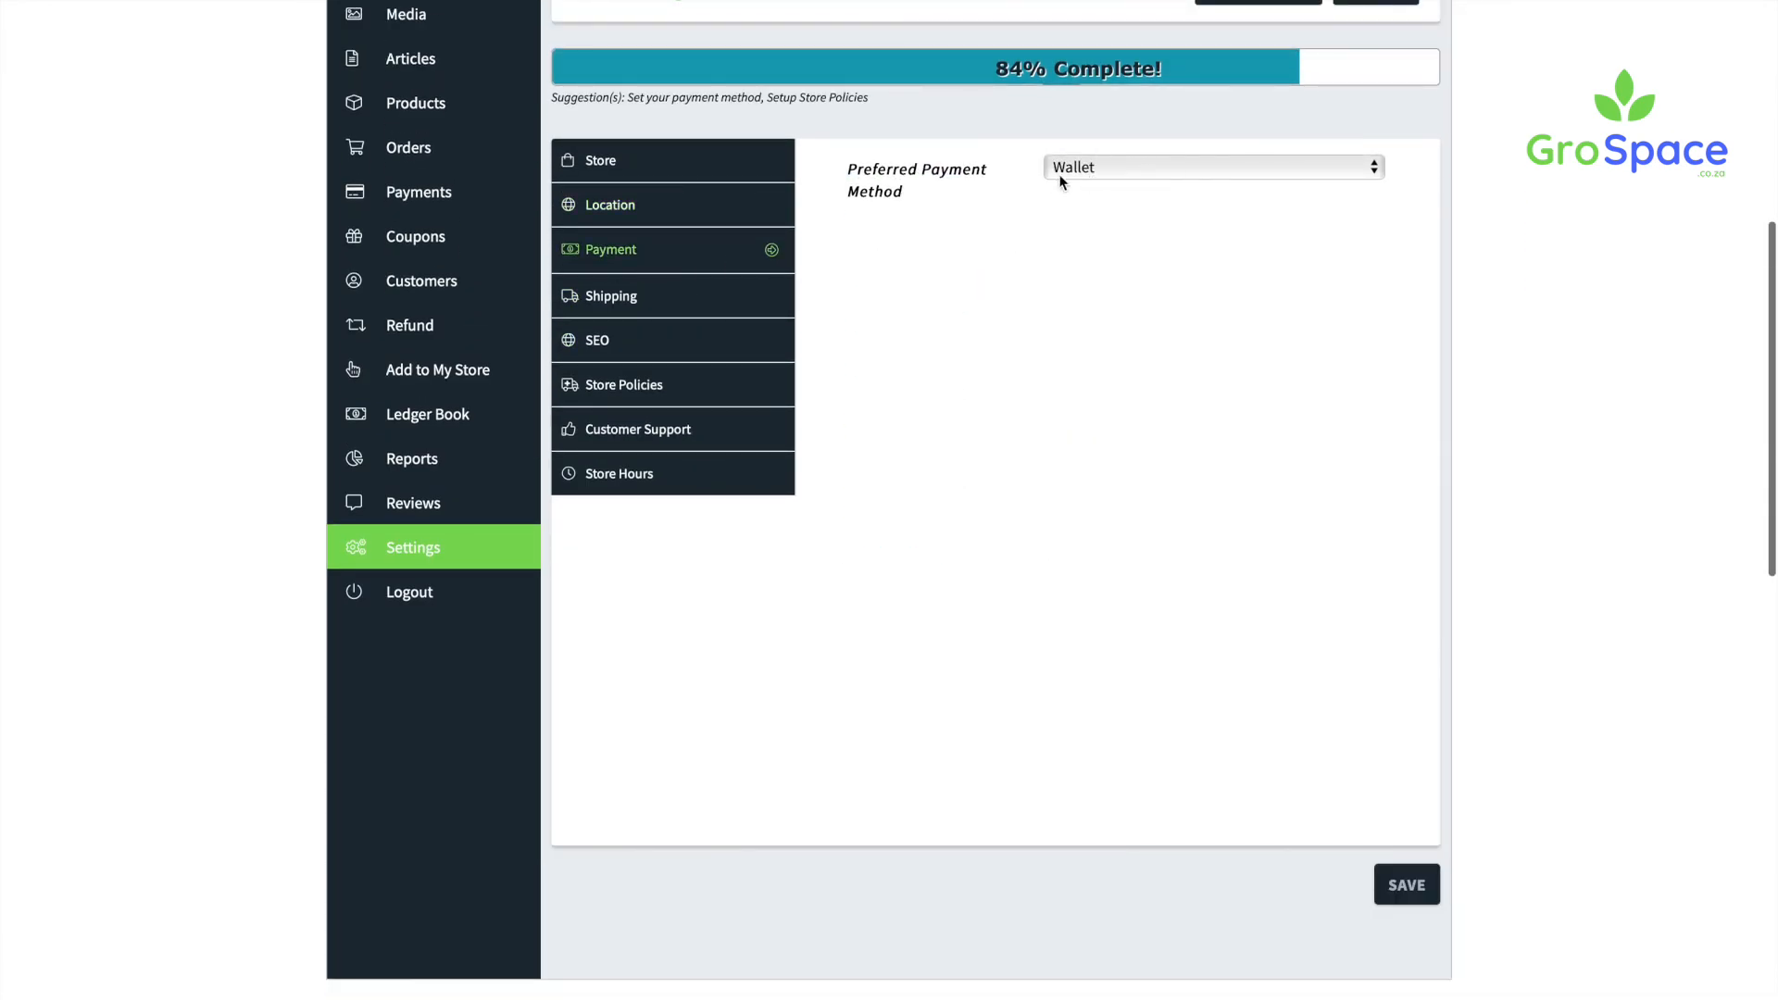
pyautogui.click(635, 303)
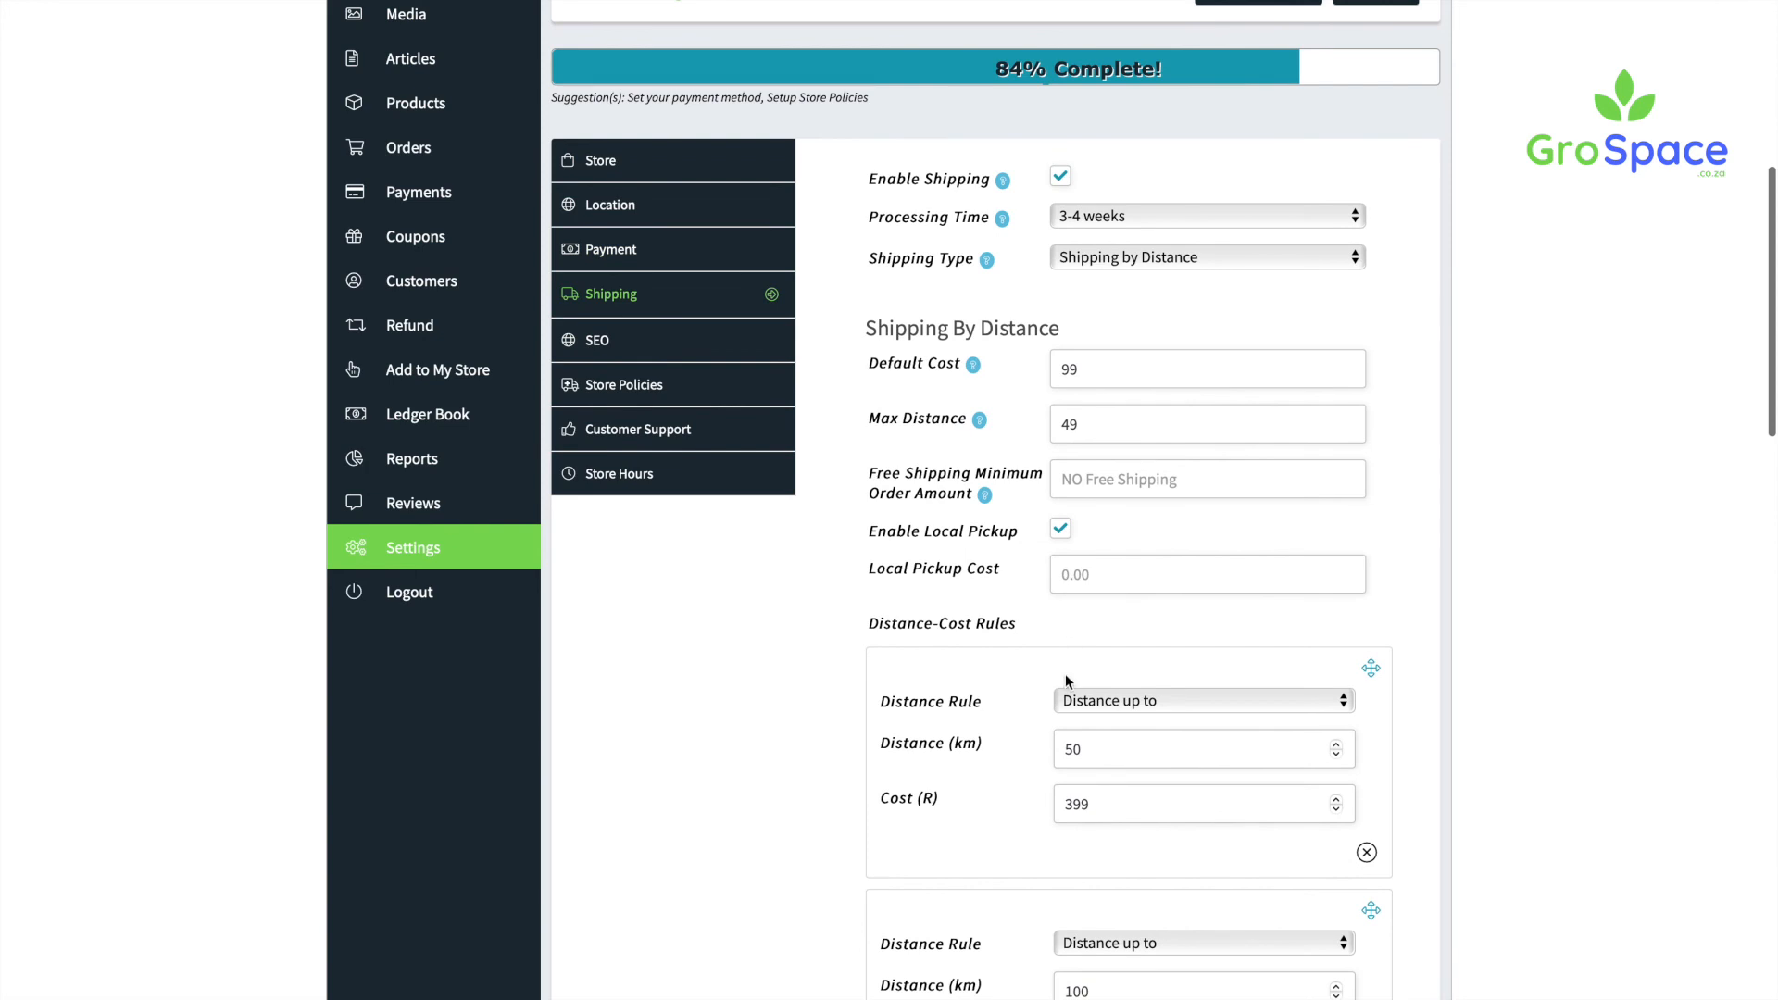
pyautogui.click(651, 342)
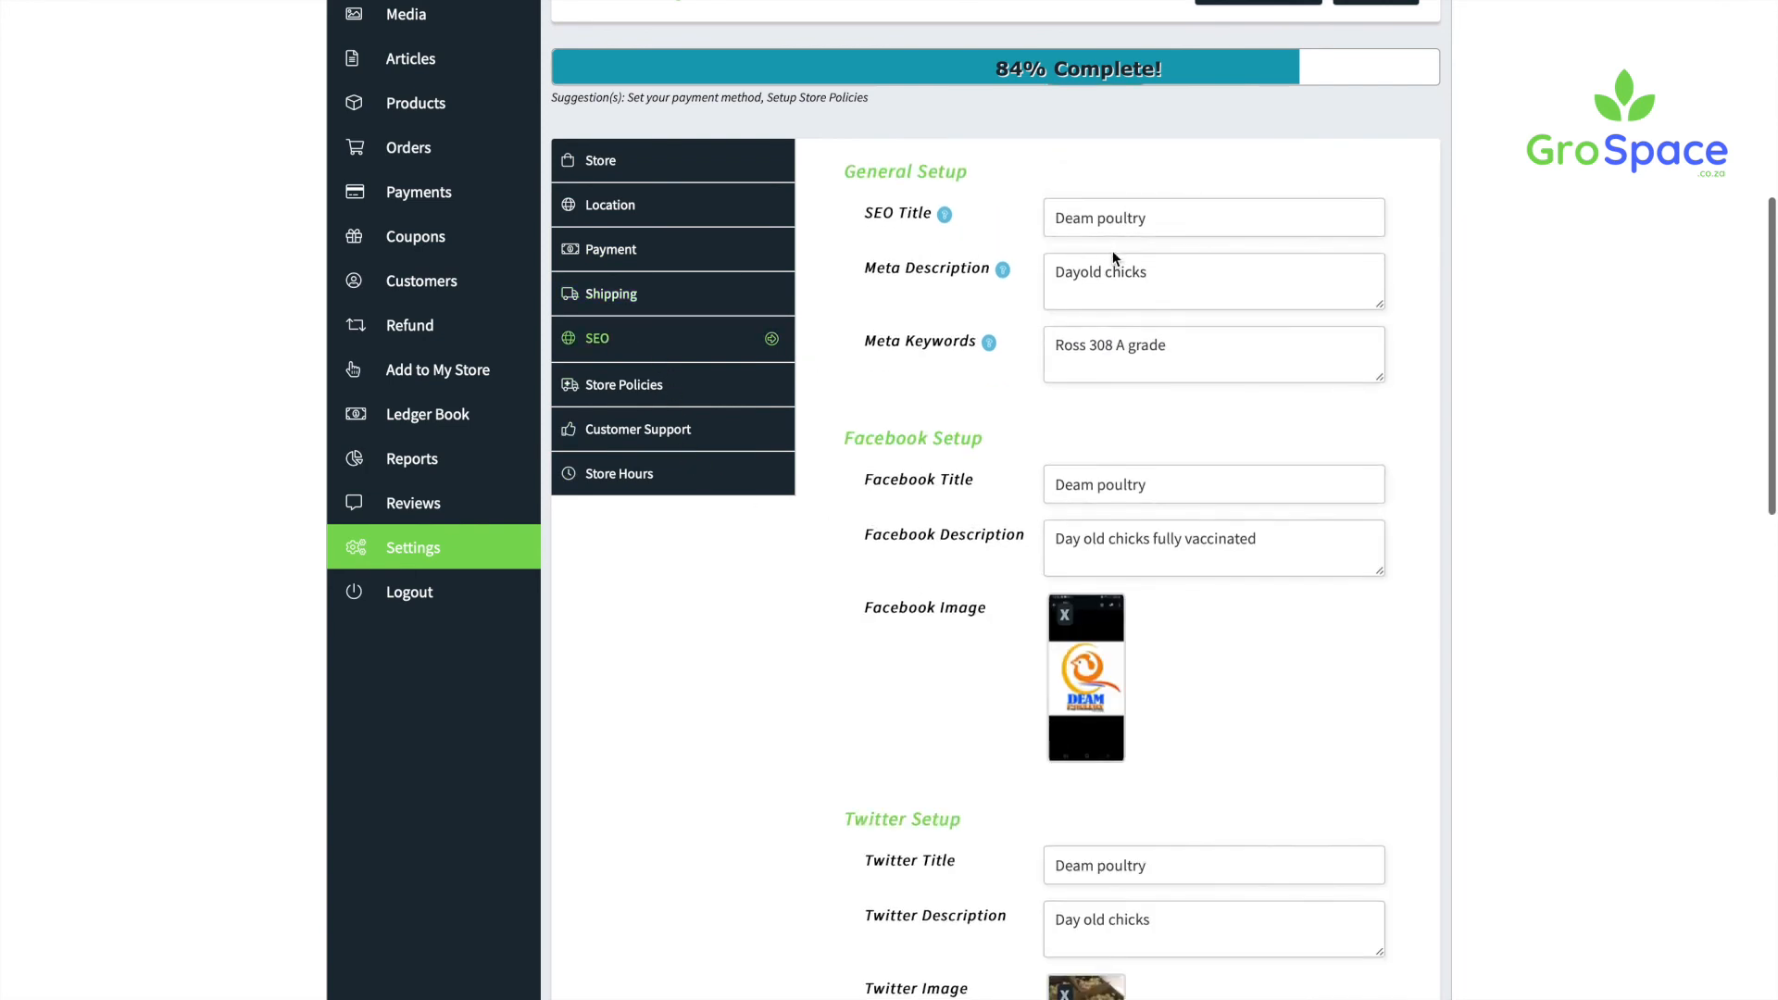
pyautogui.scroll(-6, 979, 710)
pyautogui.scroll(5, 979, 711)
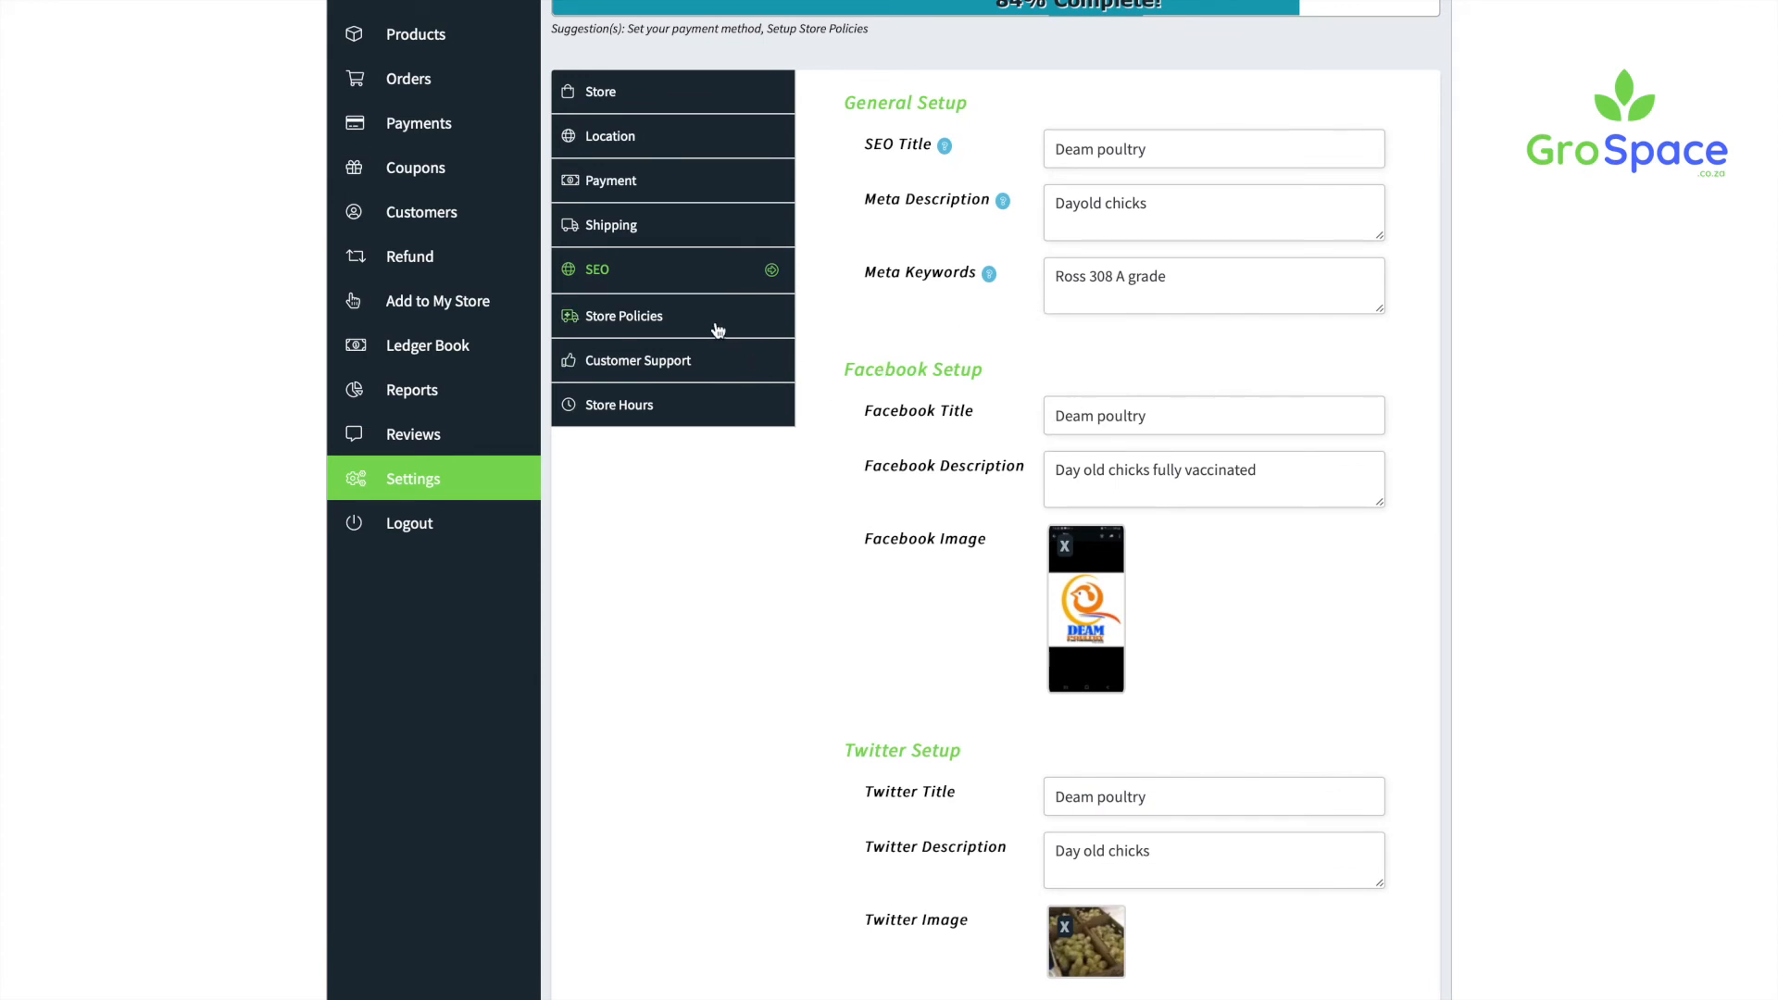
# Step: Try replacing the SEO meta keywords with "You can follow your passion in poultry", and undo the change
pyautogui.moveTo(1170, 278); pyautogui.dragTo(989, 277)
pyautogui.write('You can follow your passion in poultry')
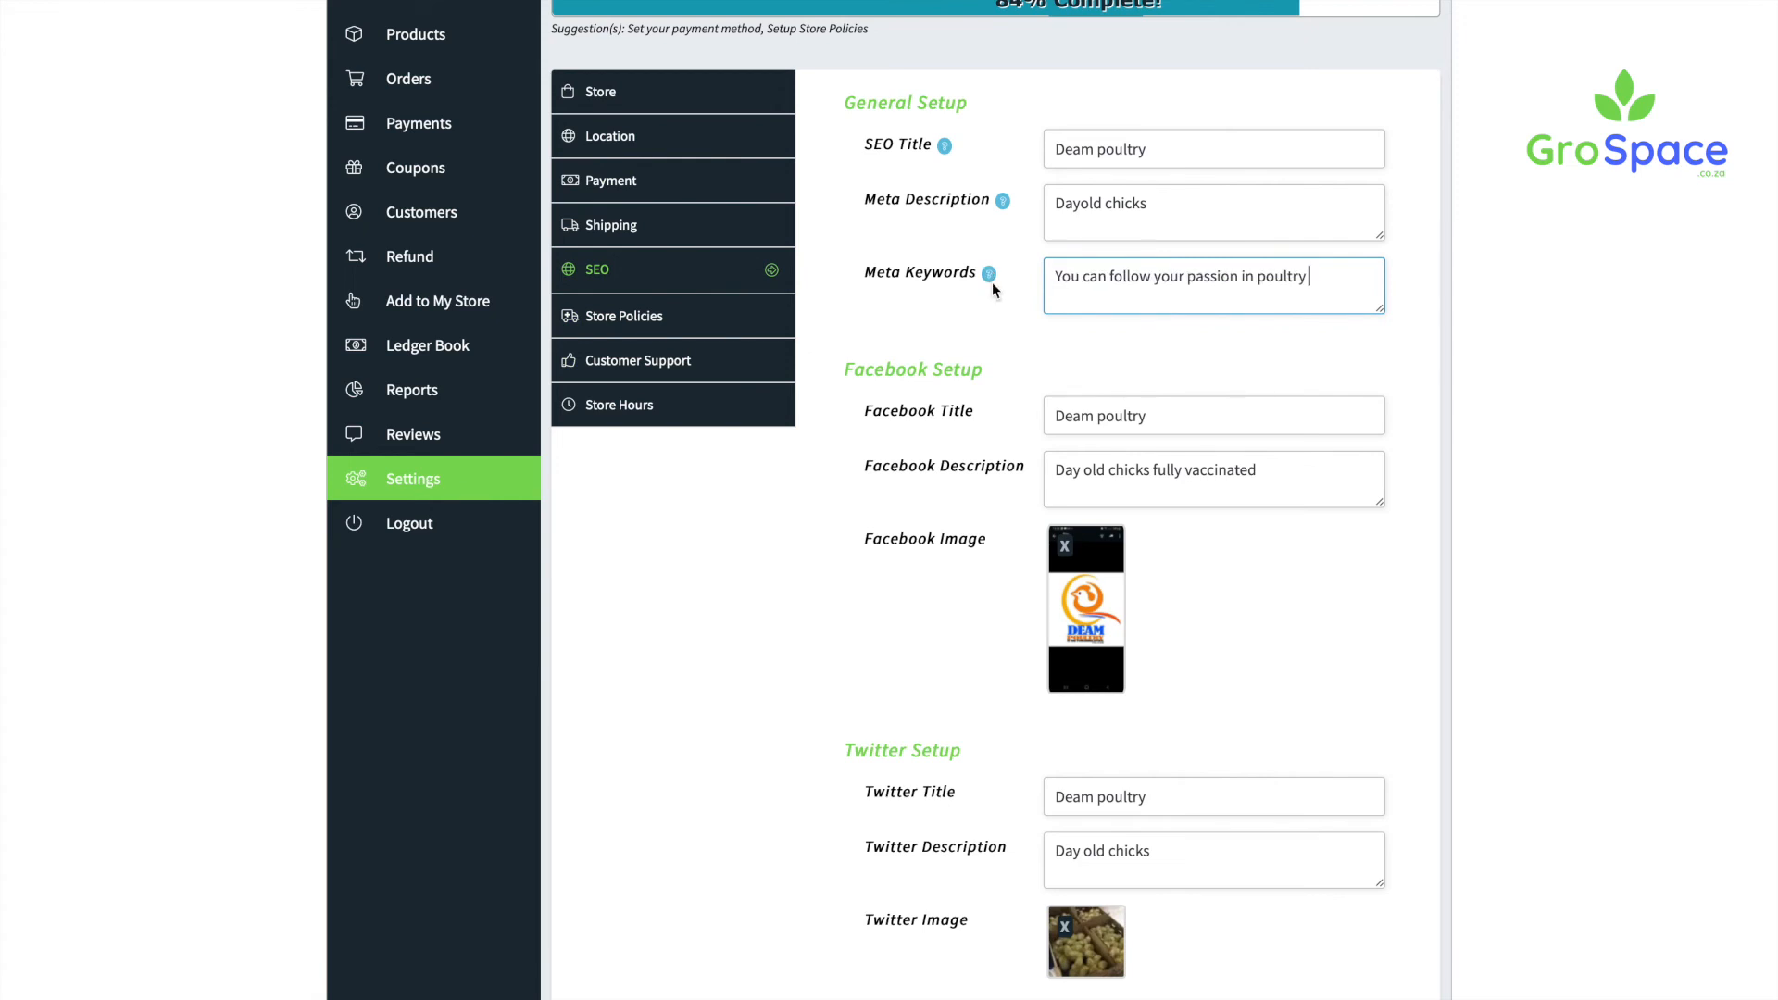
pyautogui.press('super+z')
# Step: Look over the customer support details and the store hours options in the store settings
pyautogui.click(669, 380)
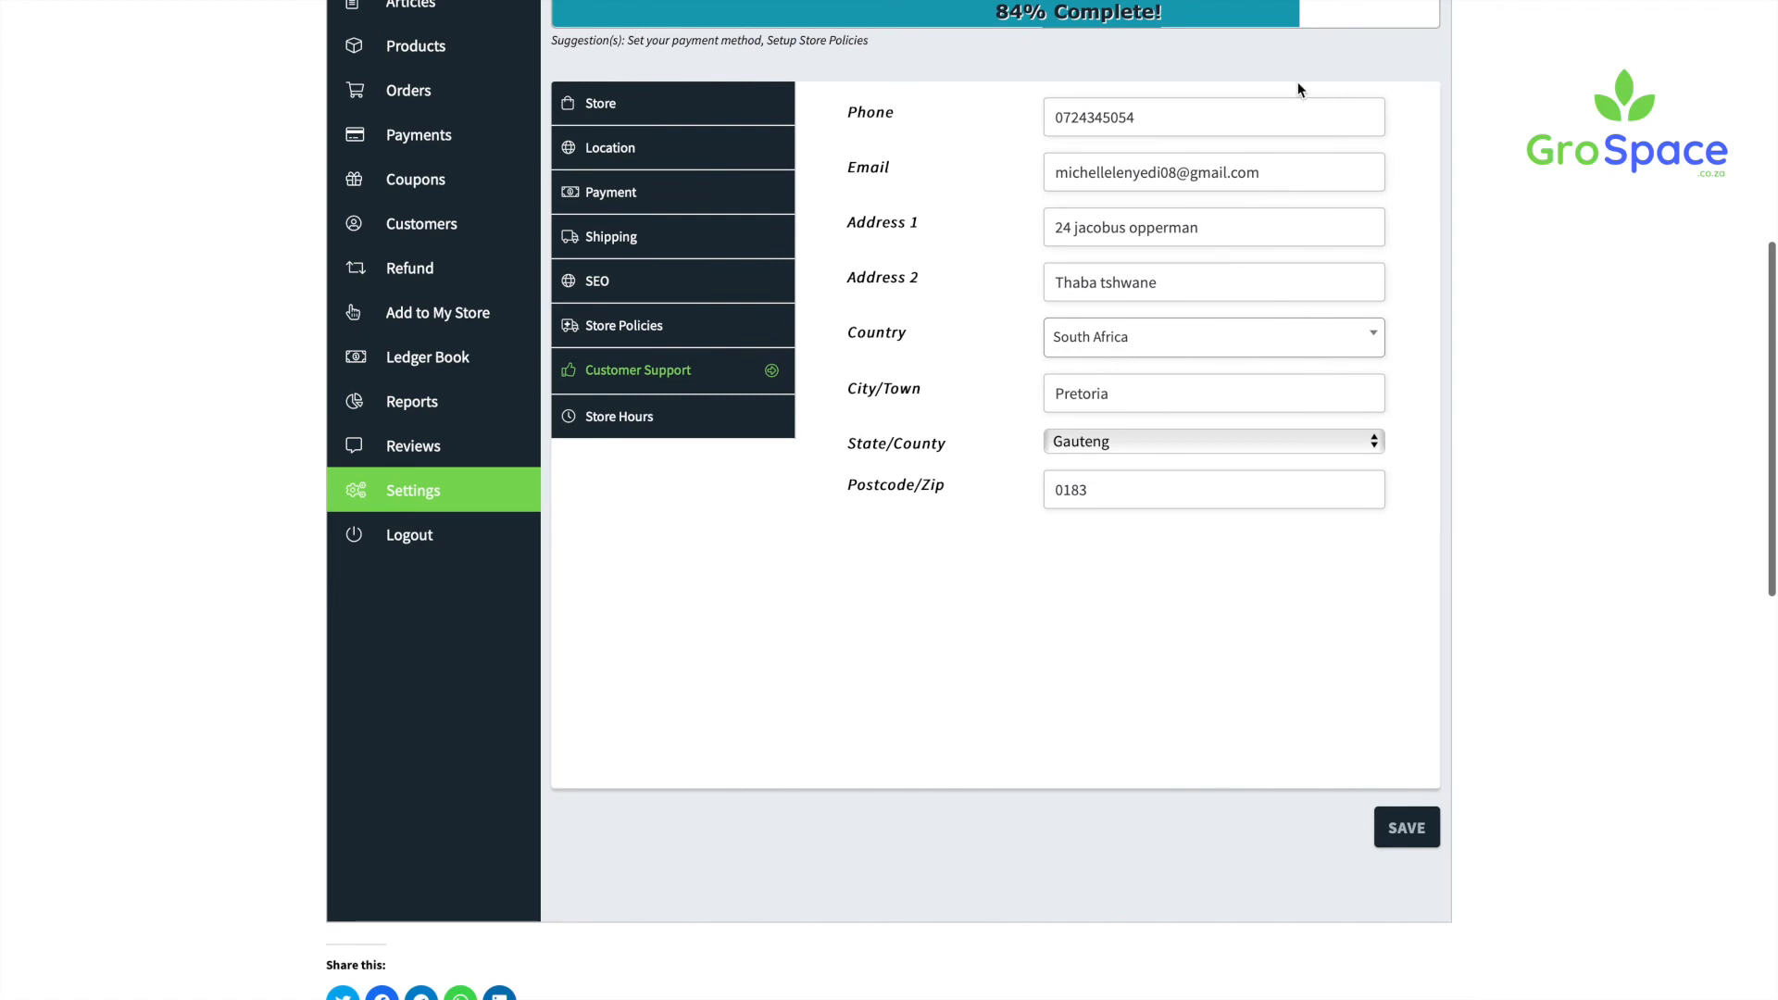
pyautogui.click(710, 413)
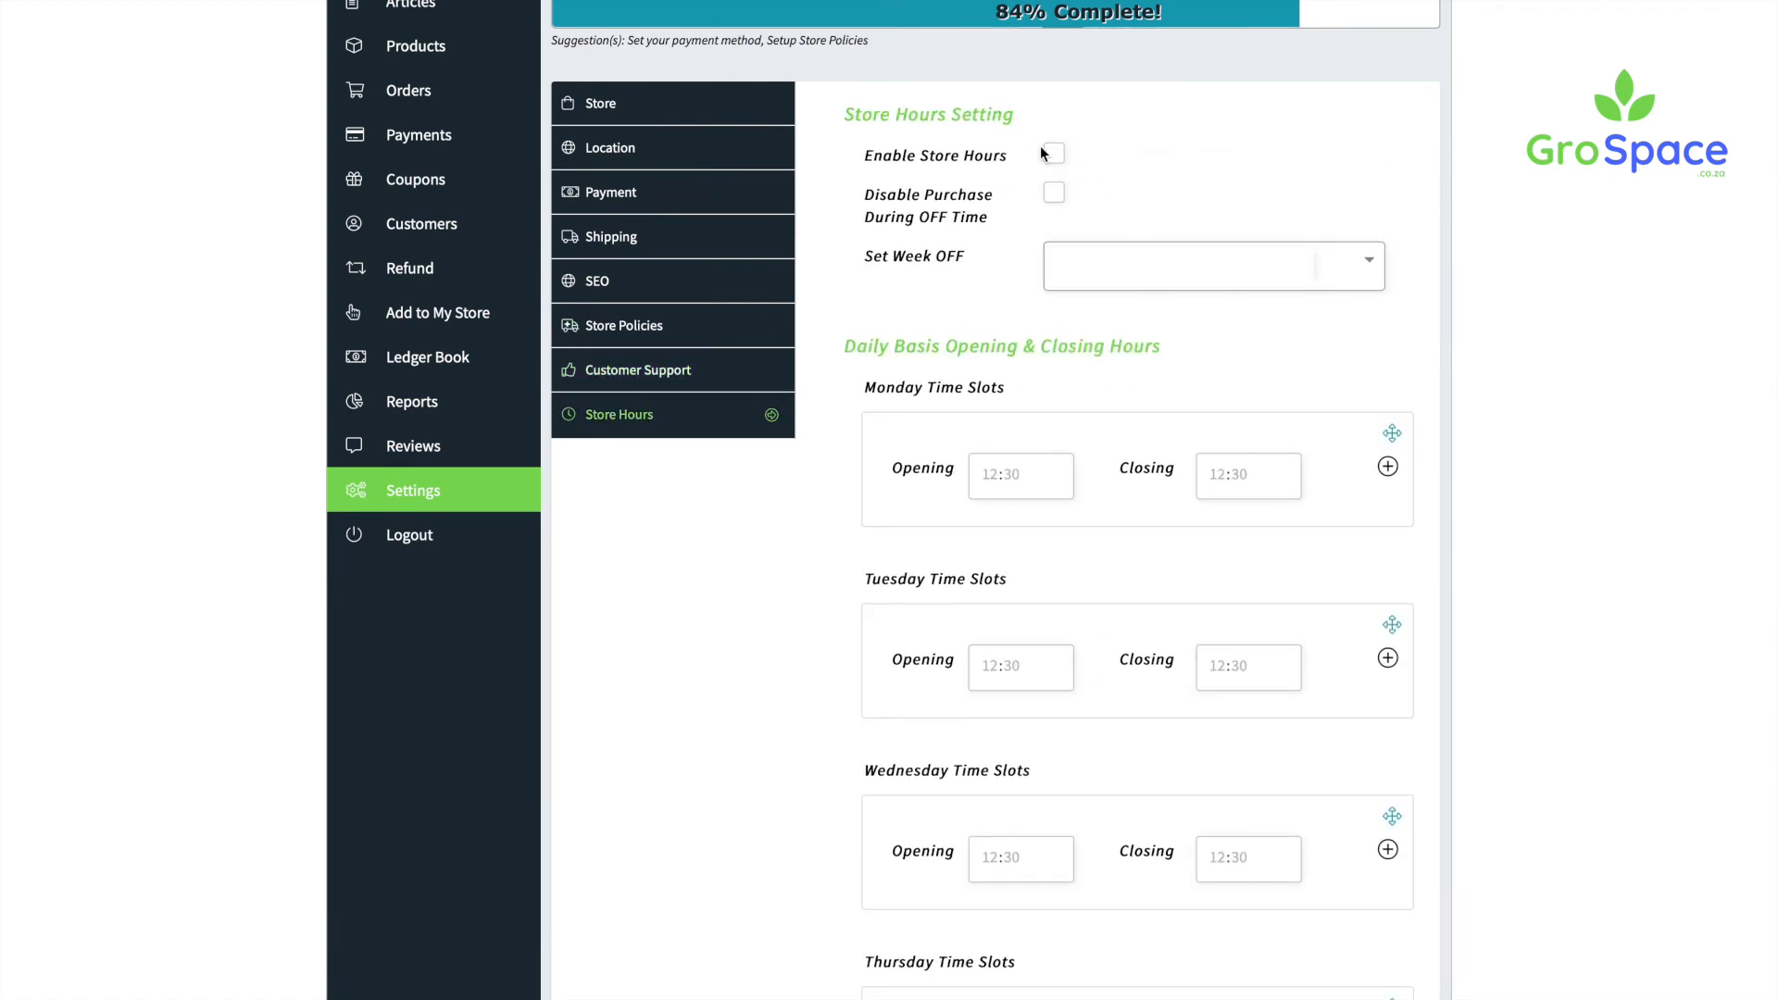
pyautogui.scroll(4, 1224, 278)
pyautogui.scroll(-2, 535, 559)
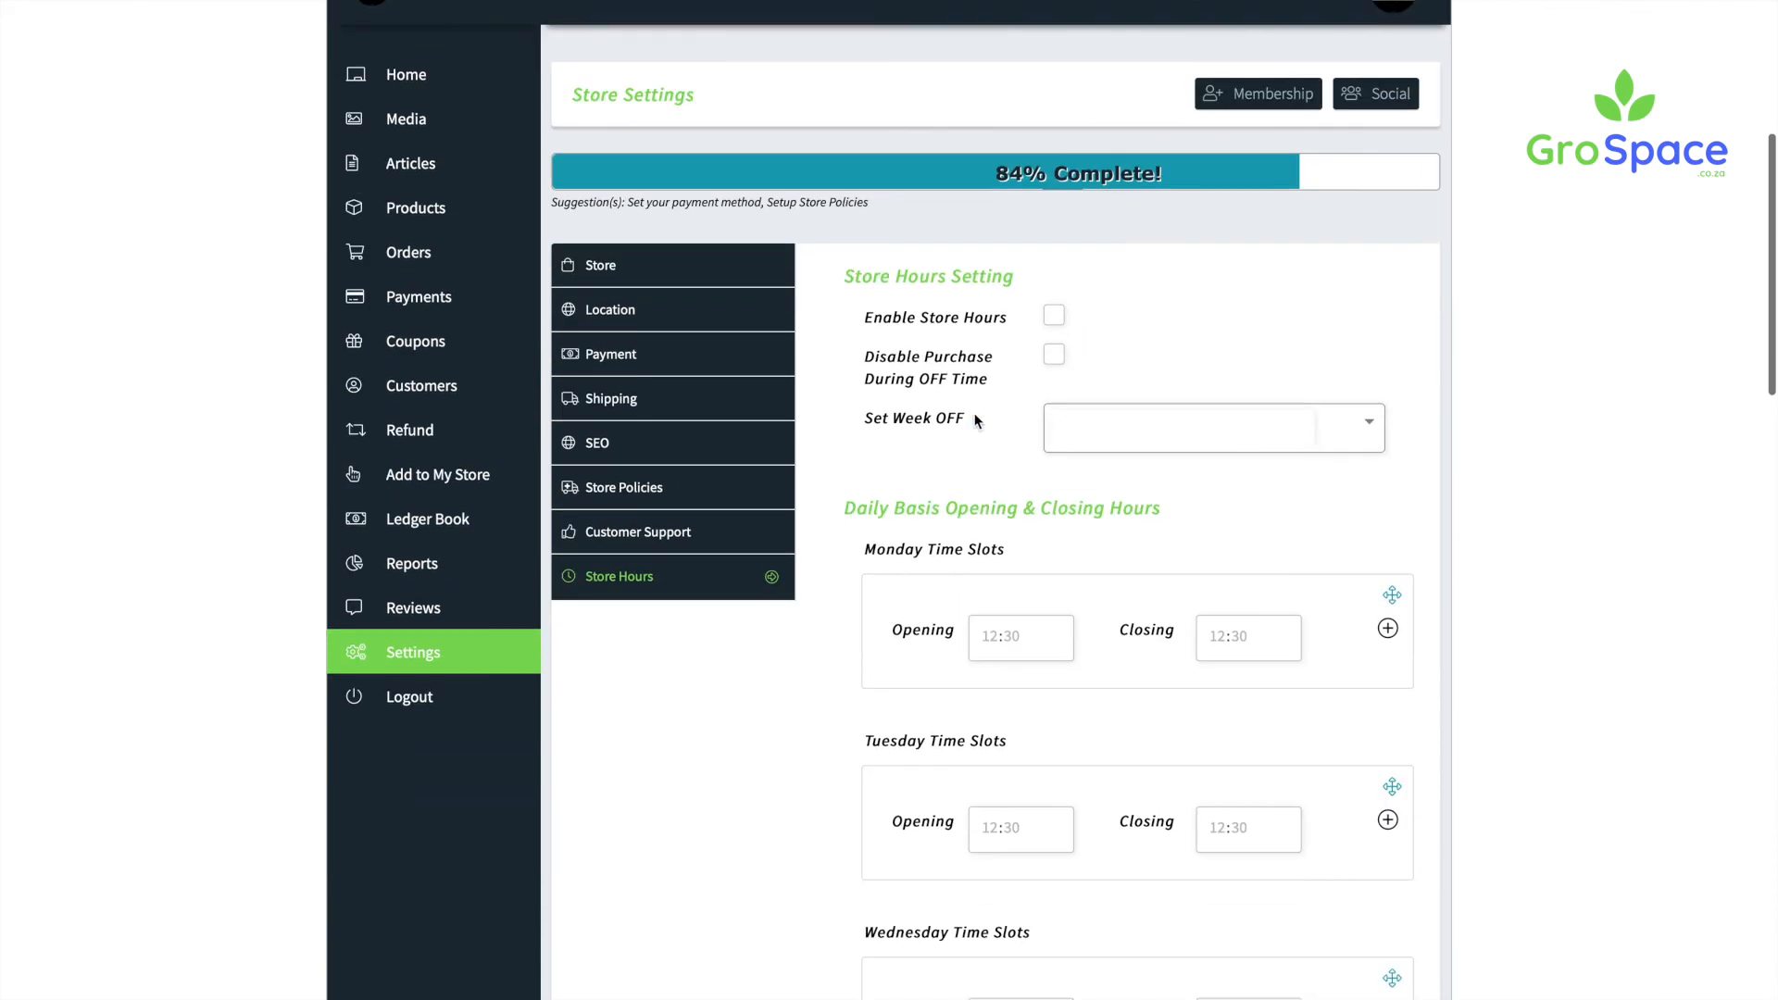
pyautogui.scroll(5, 1113, 291)
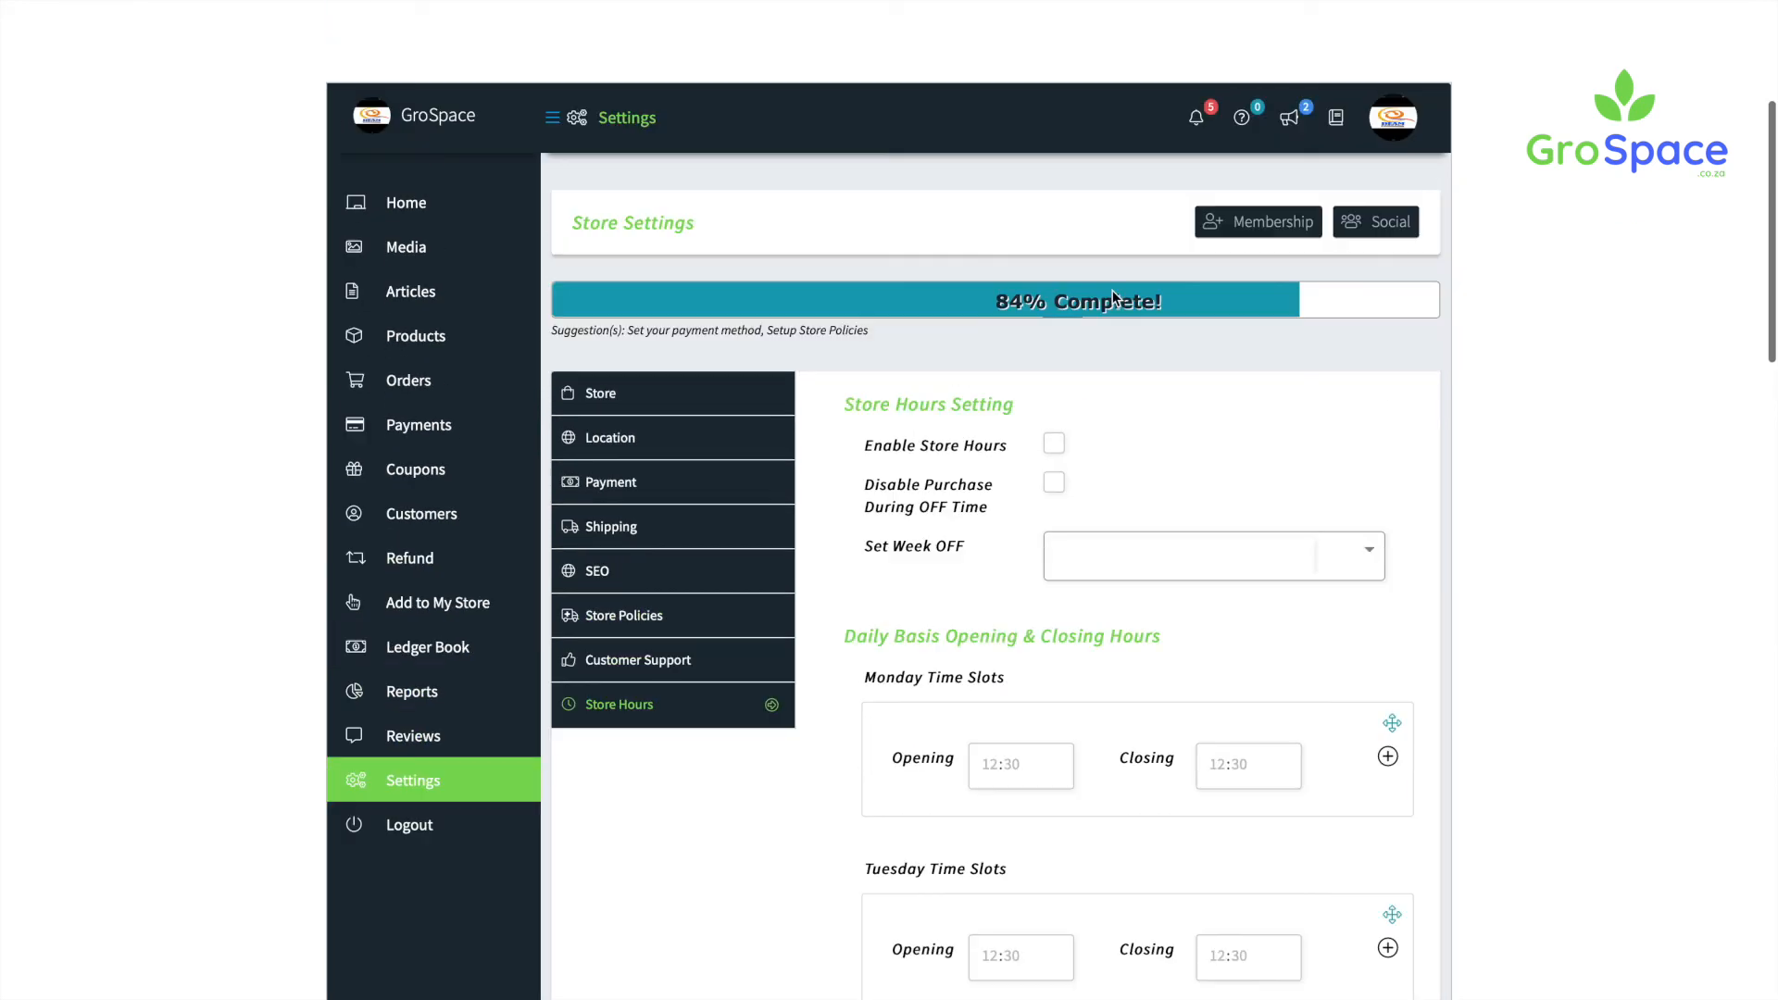
# Step: Go to the notification dashboard, review the unread notifications, and view the low-stock product Deam Poultry – Day Old Chicks
pyautogui.scroll(-1, 1195, 416)
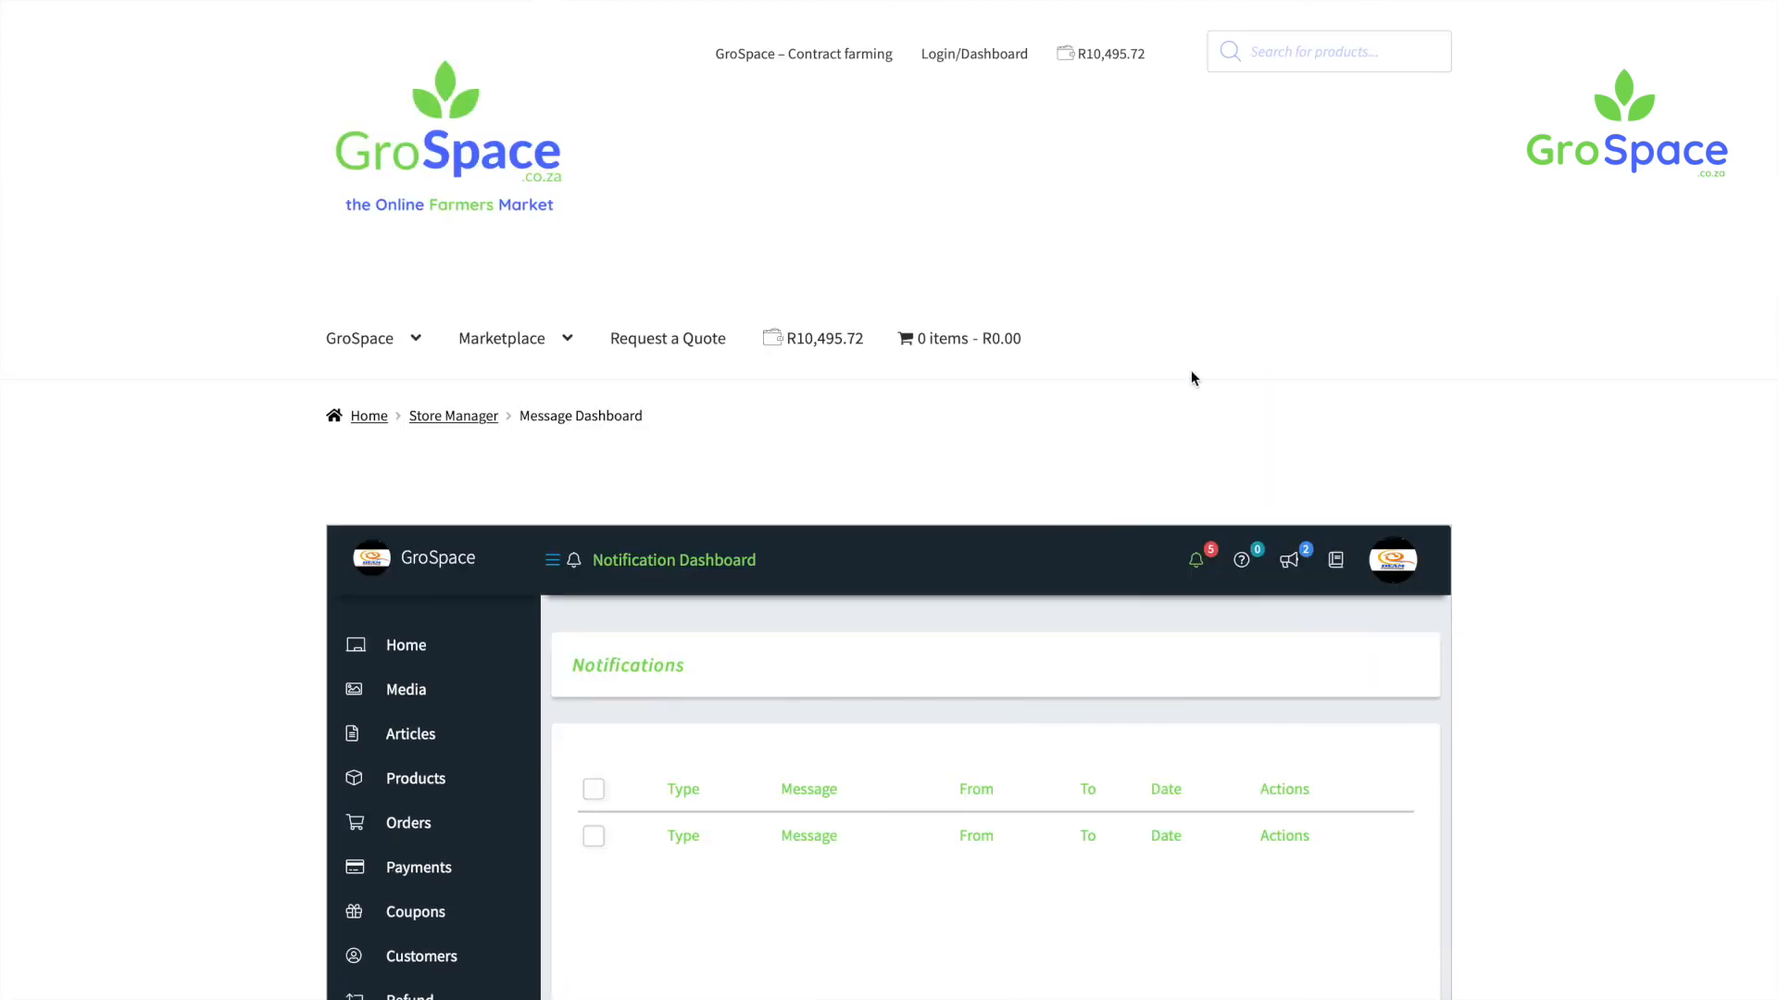
pyautogui.scroll(-6, 880, 508)
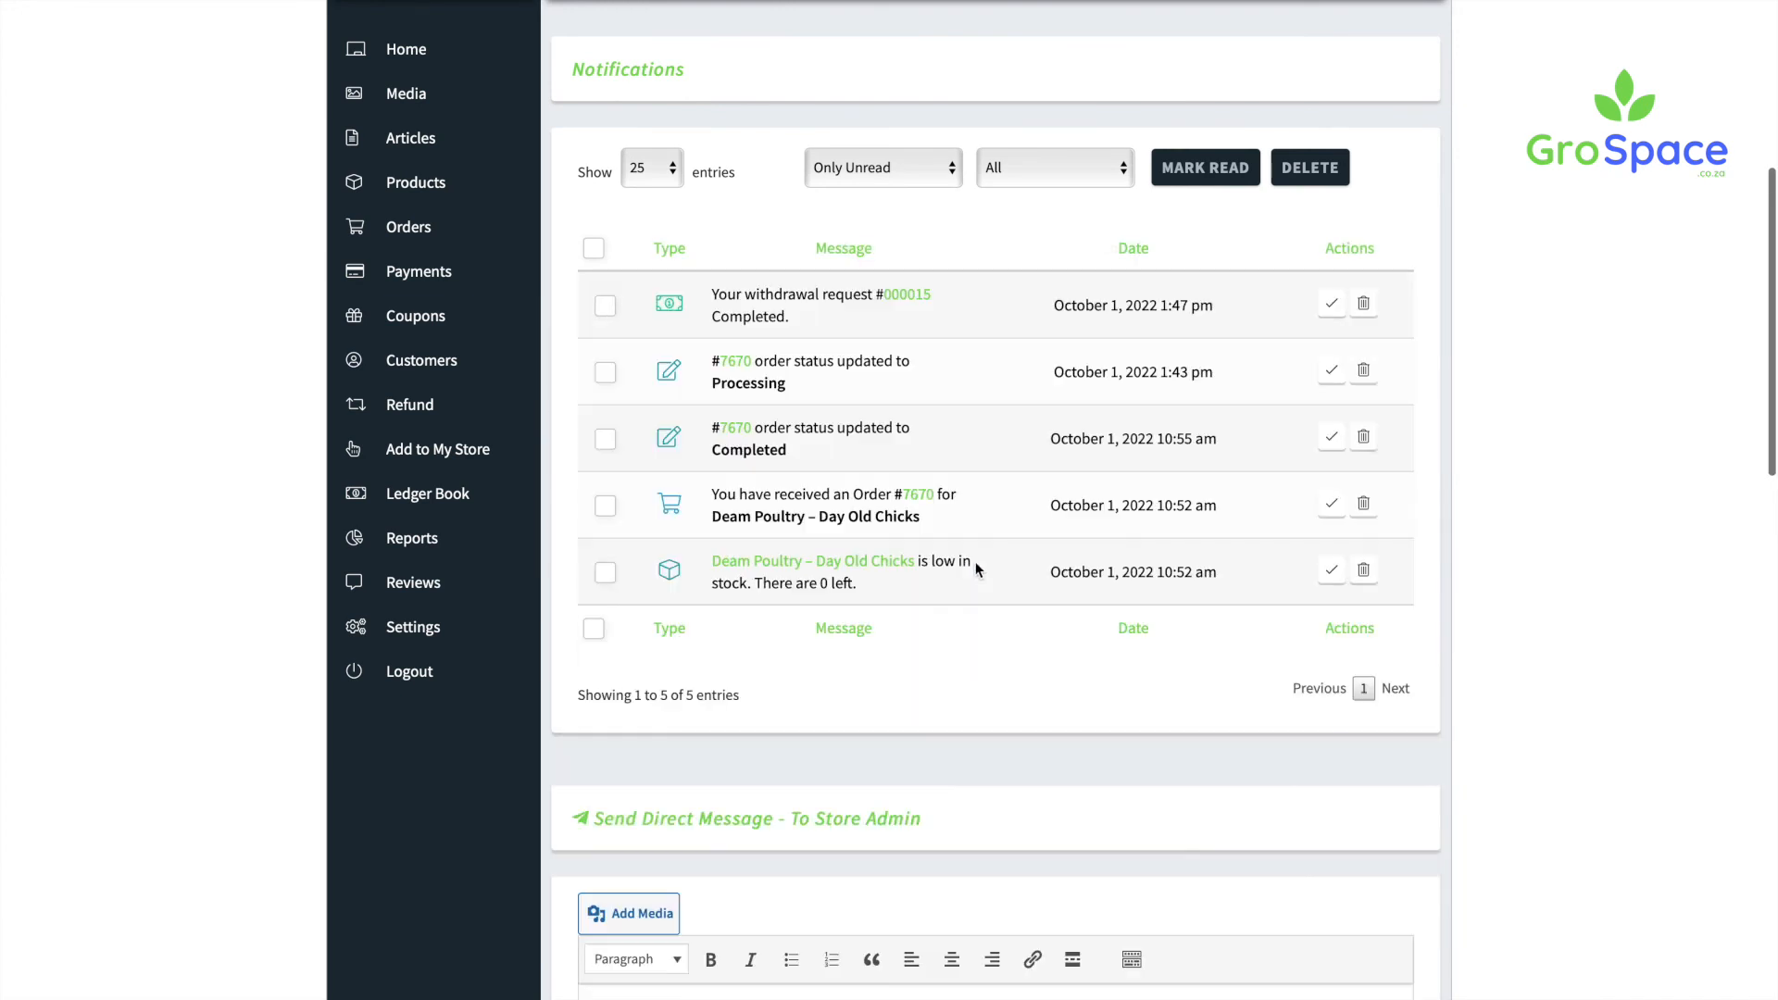
pyautogui.scroll(-1, 911, 512)
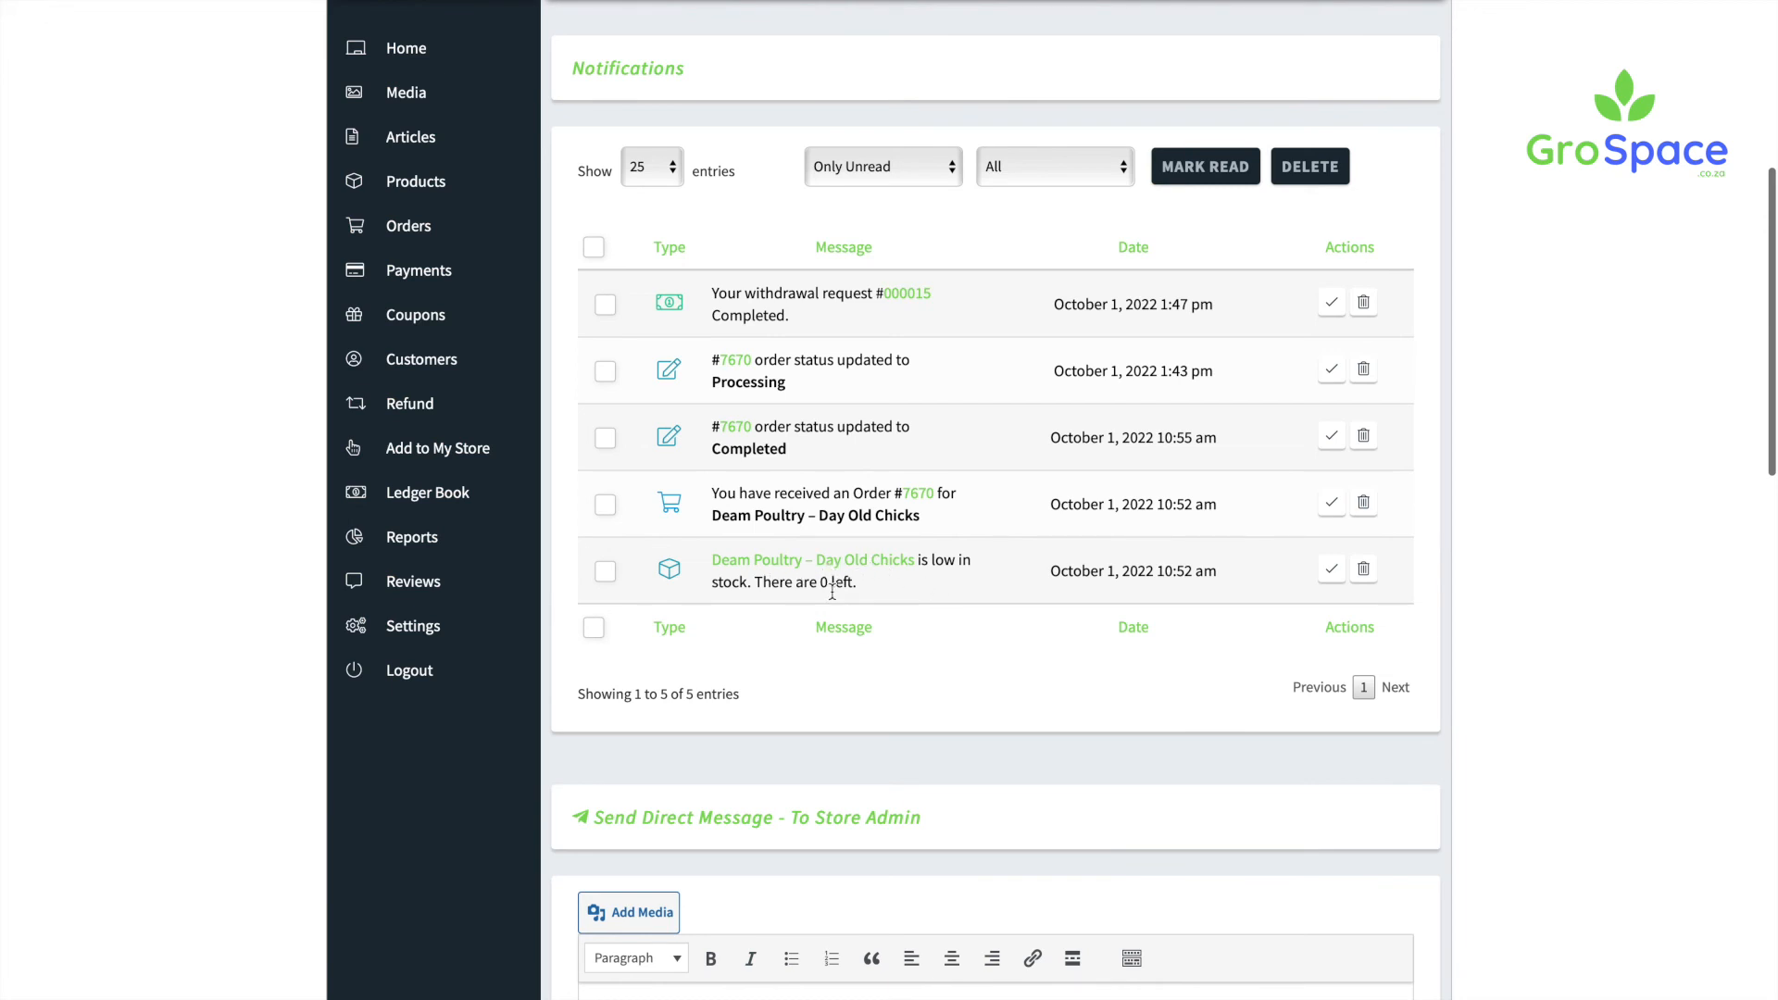
pyautogui.click(864, 572)
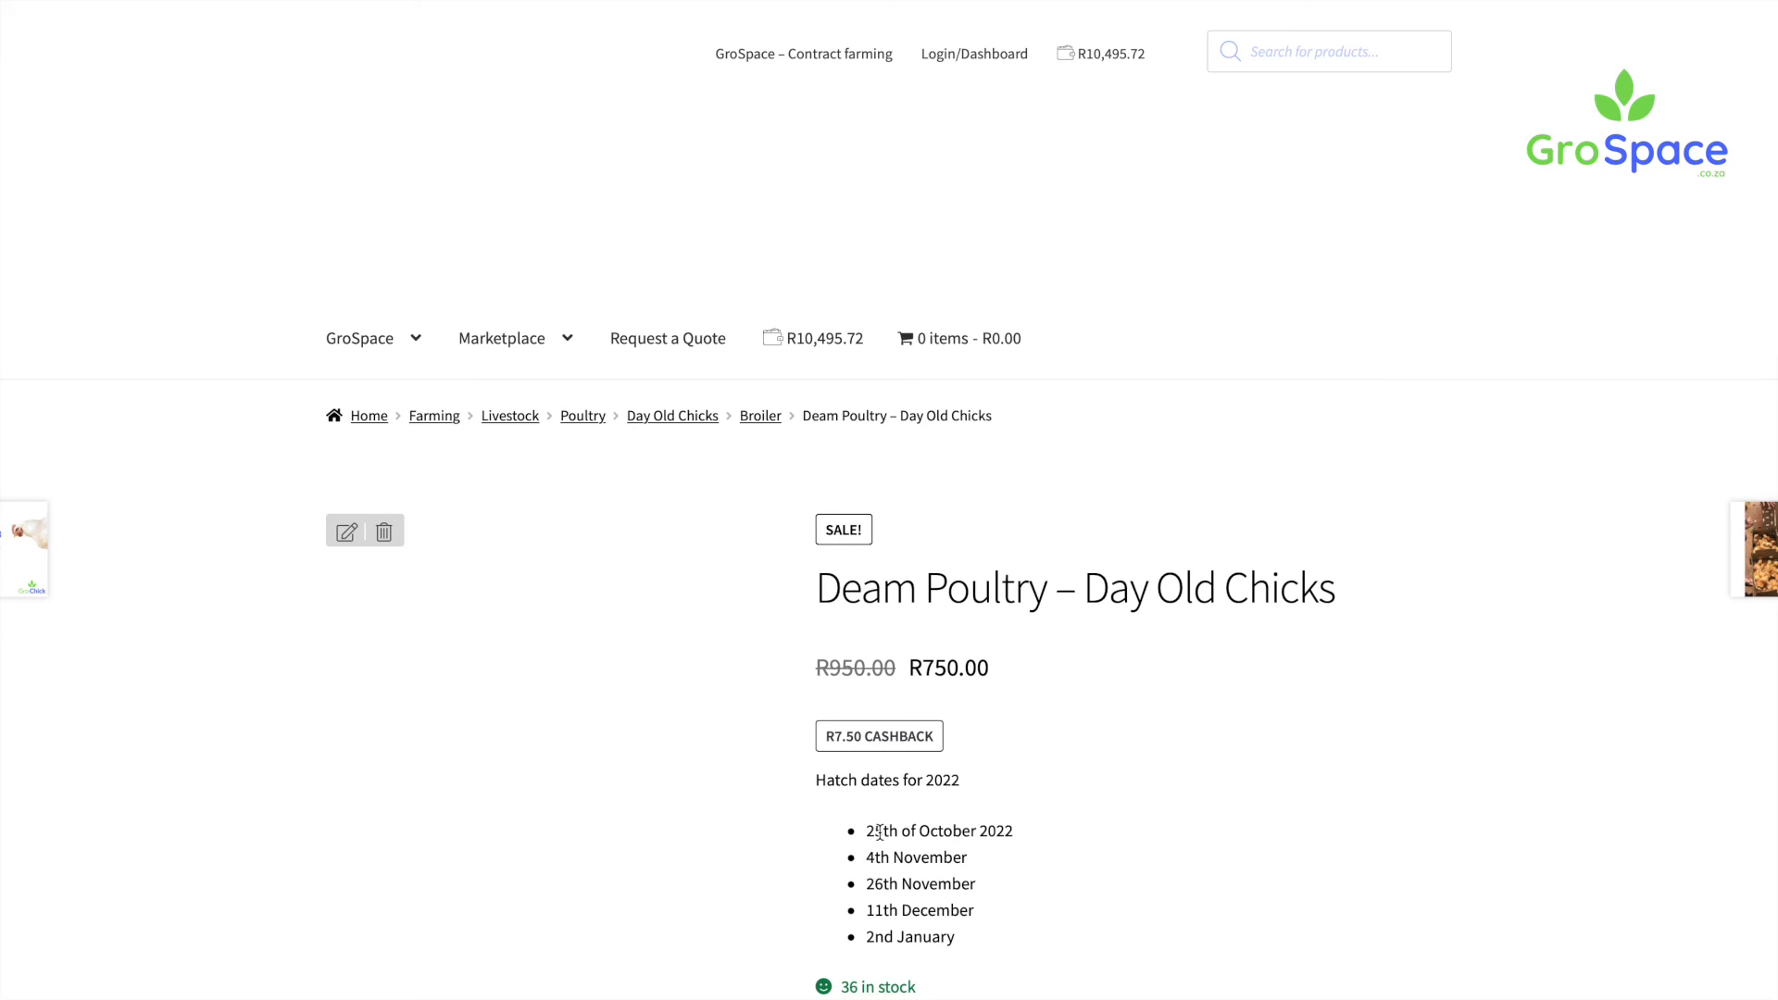
pyautogui.scroll(-3, 969, 822)
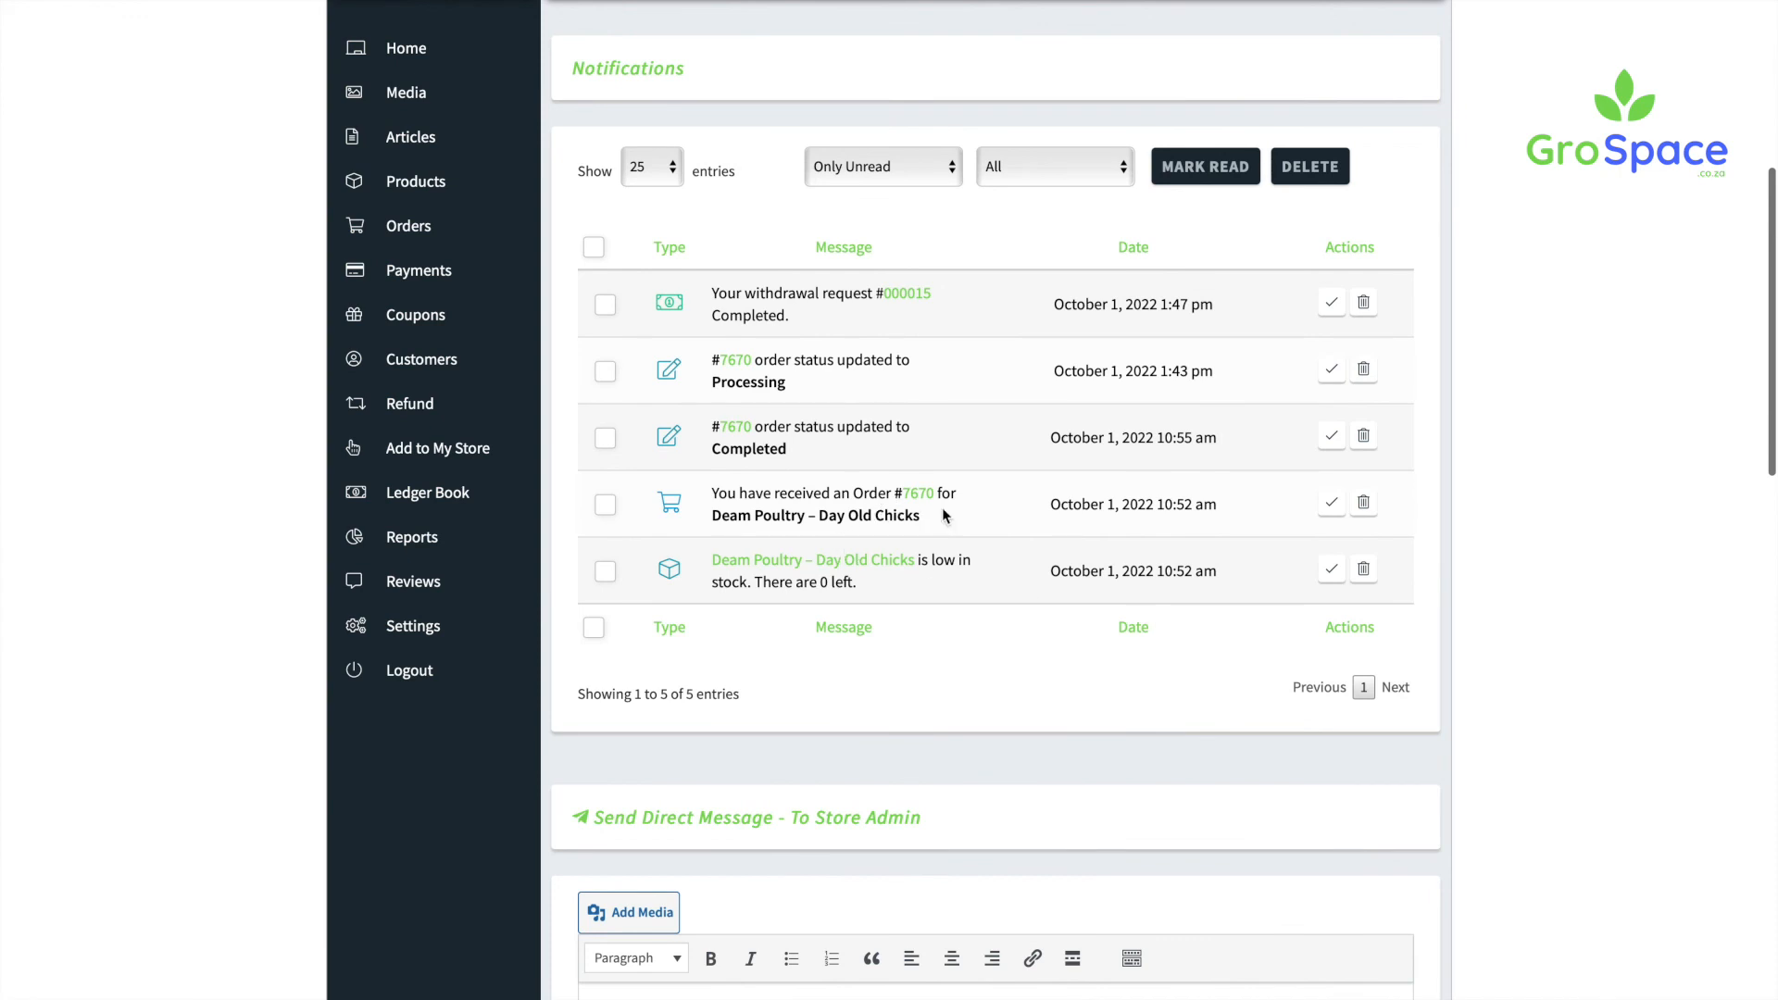
# Step: Mark the received-order, Completed status, Processing status and withdrawal request notifications as read
pyautogui.click(1339, 513)
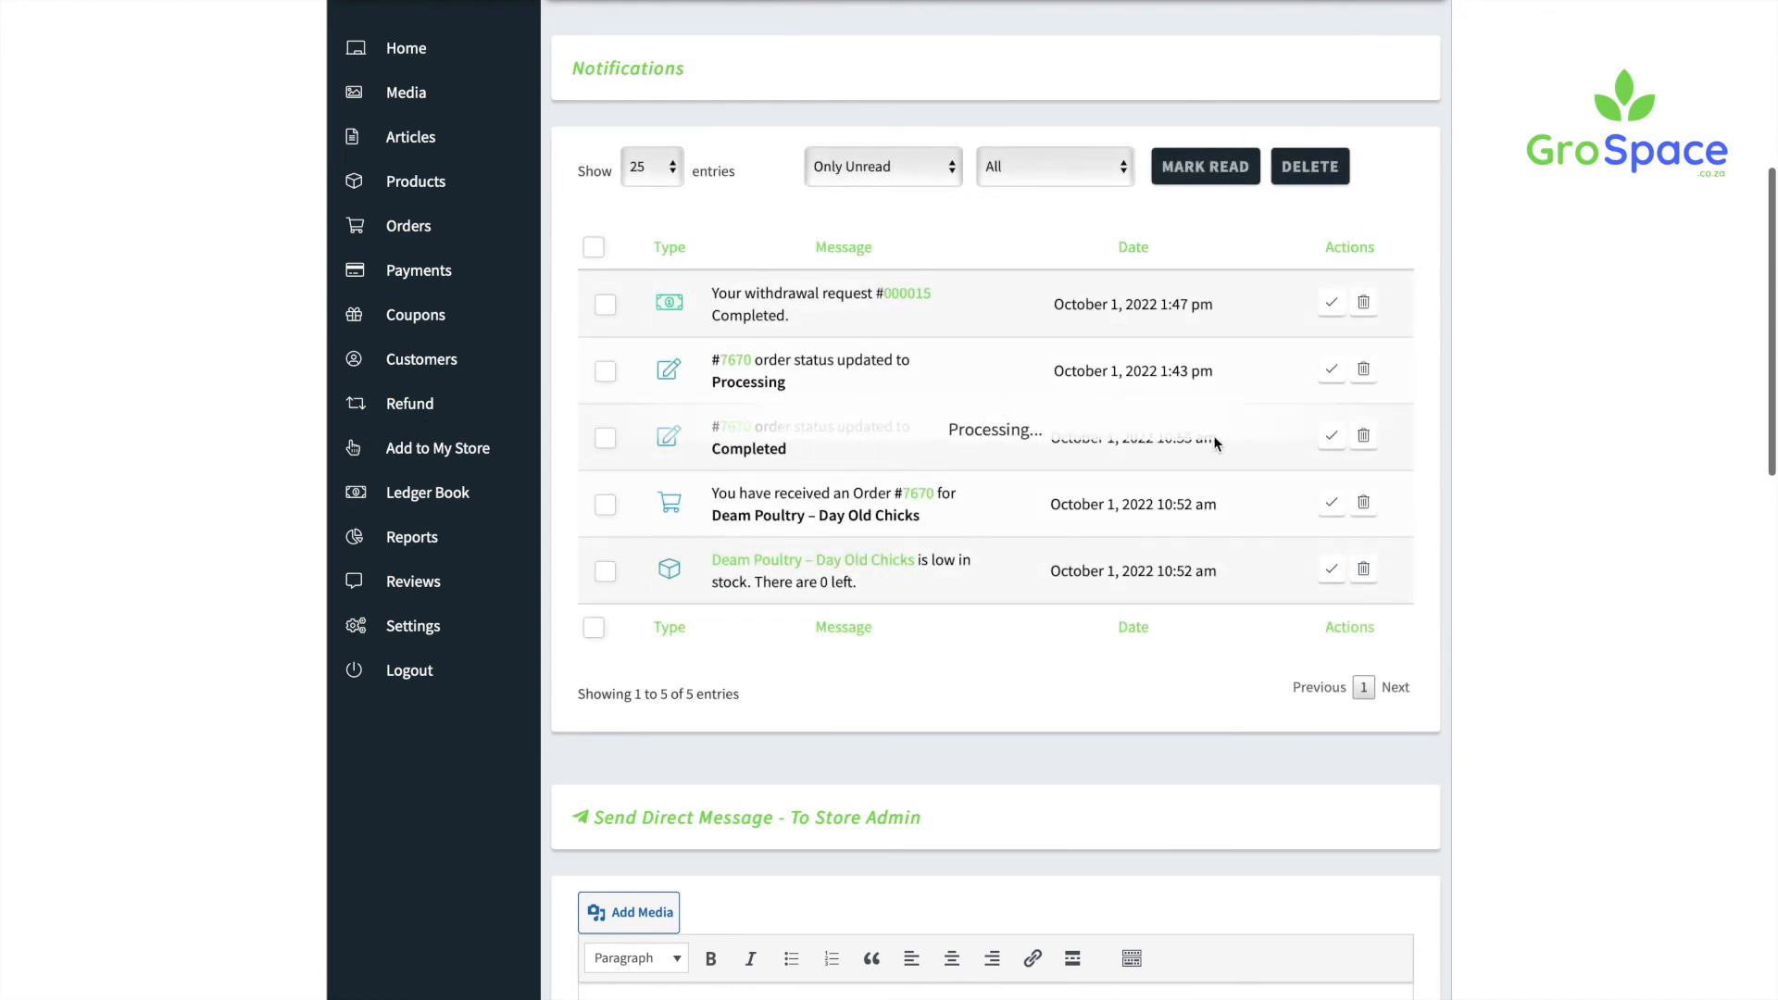
pyautogui.click(1334, 436)
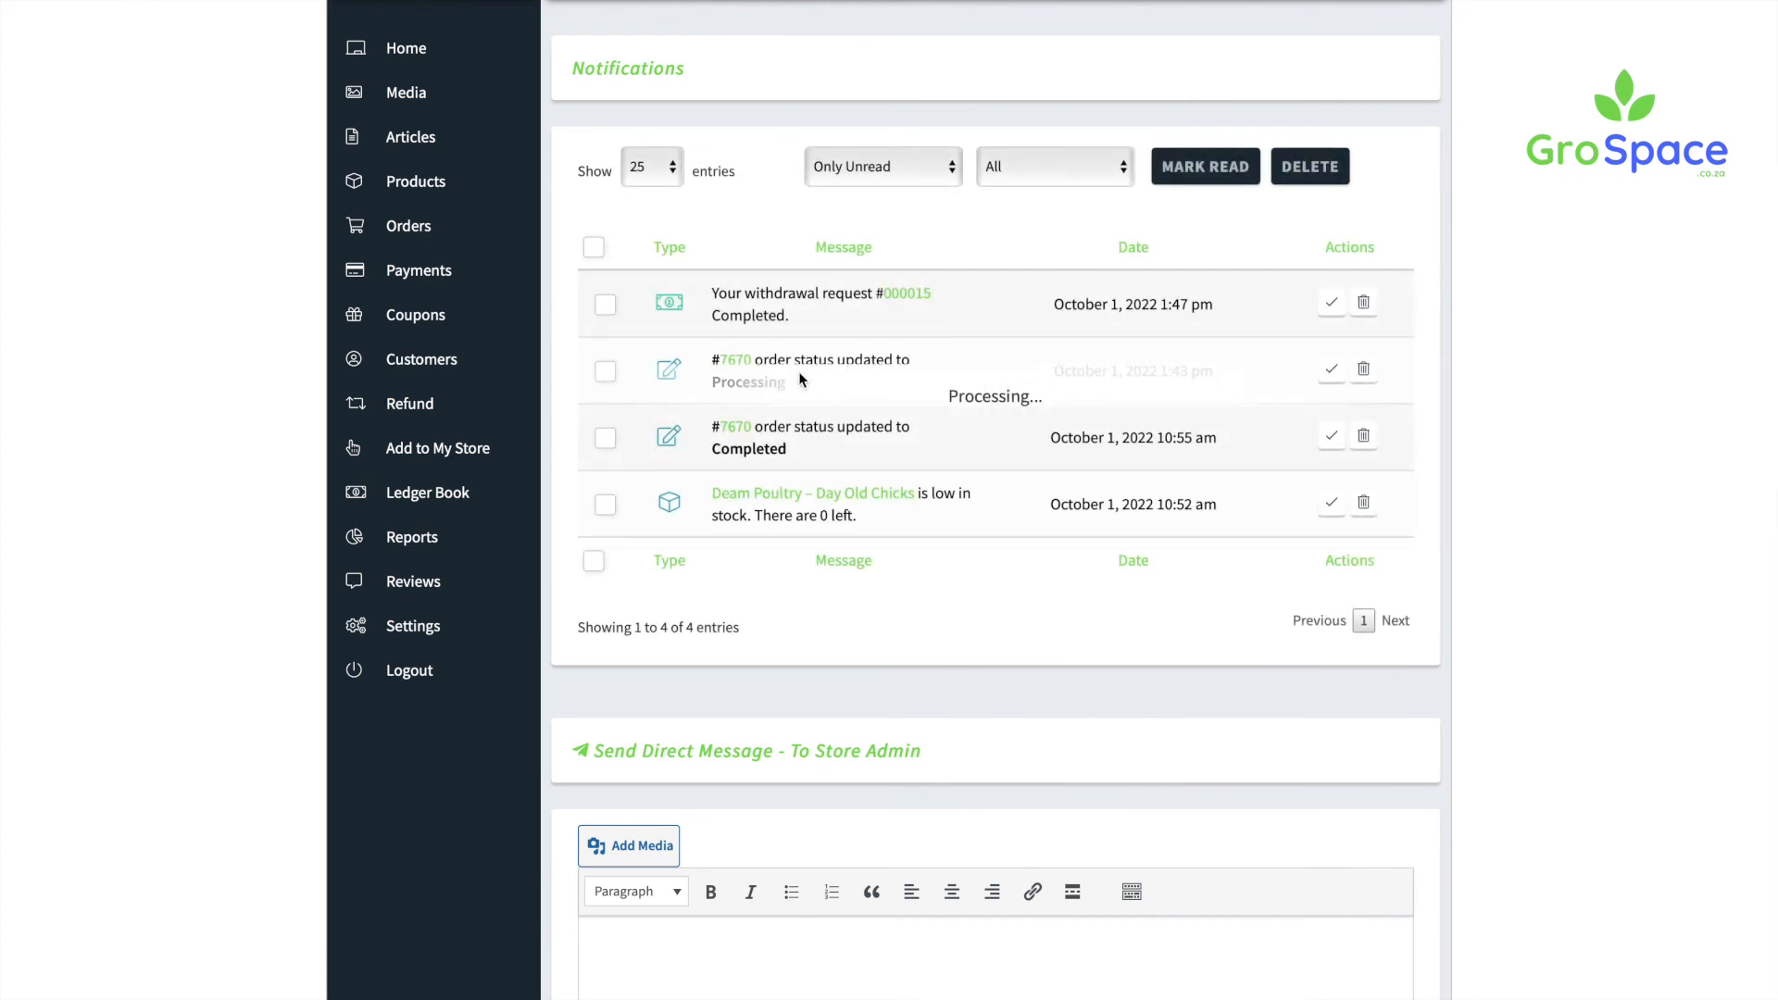
pyautogui.click(1331, 369)
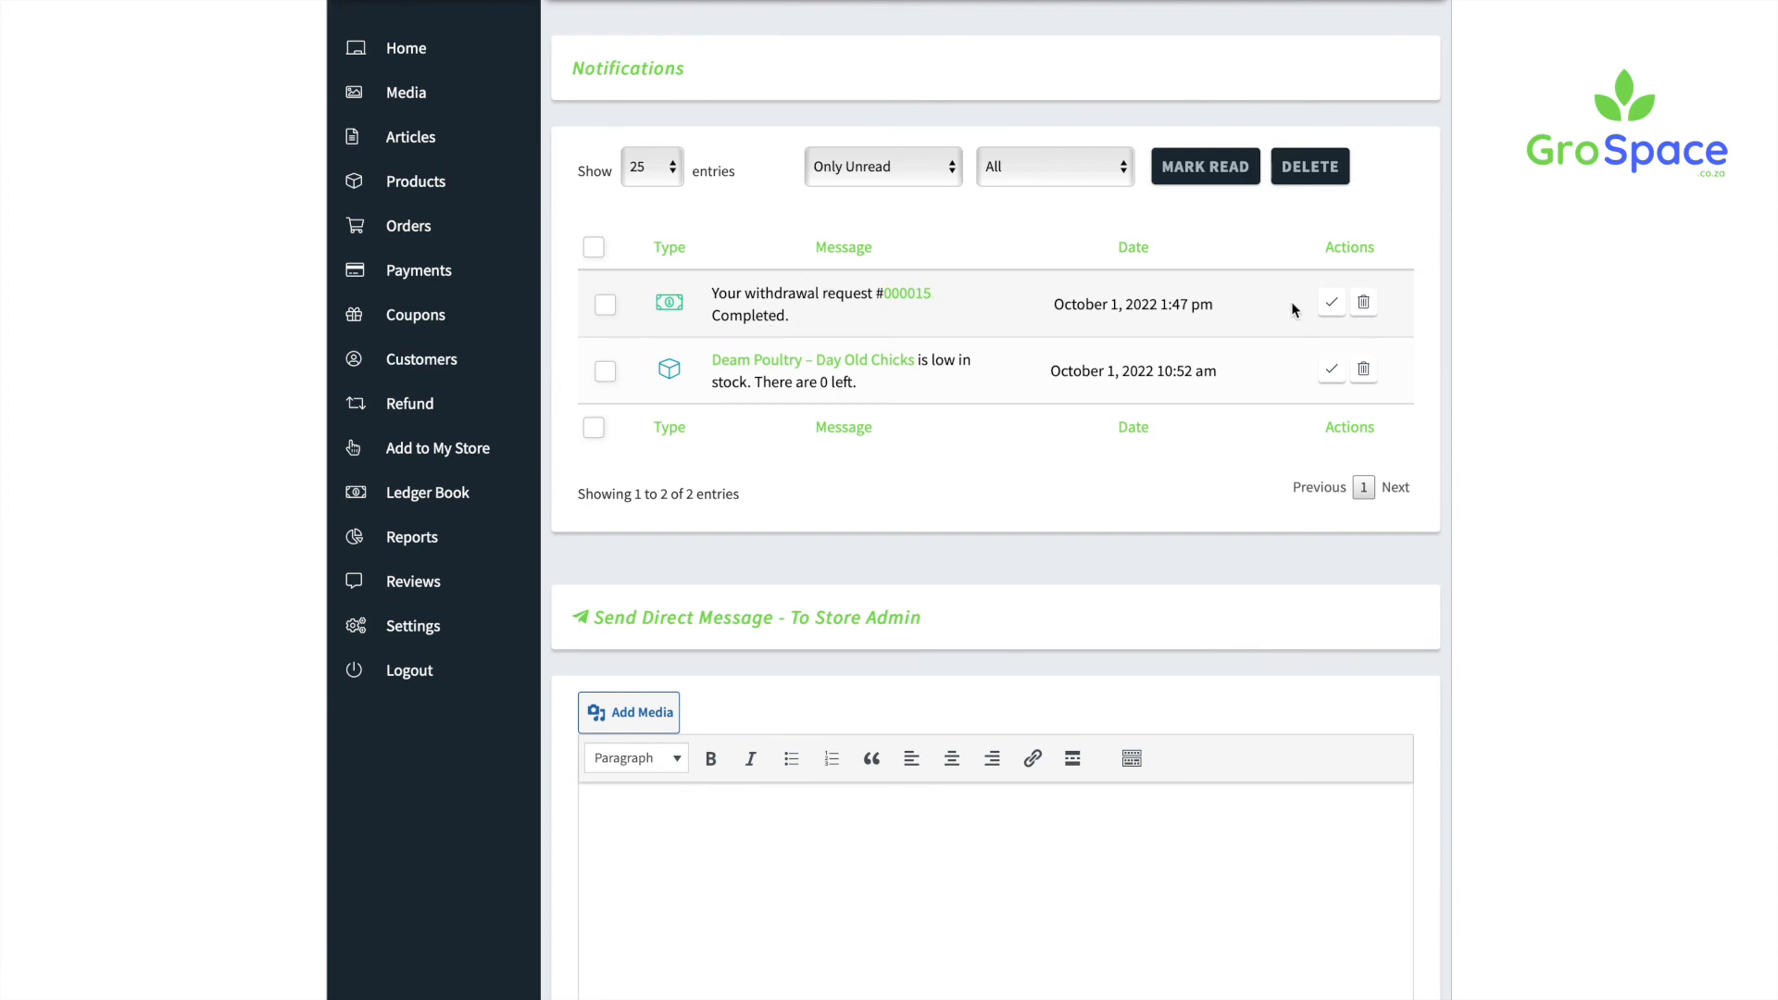
pyautogui.click(1332, 303)
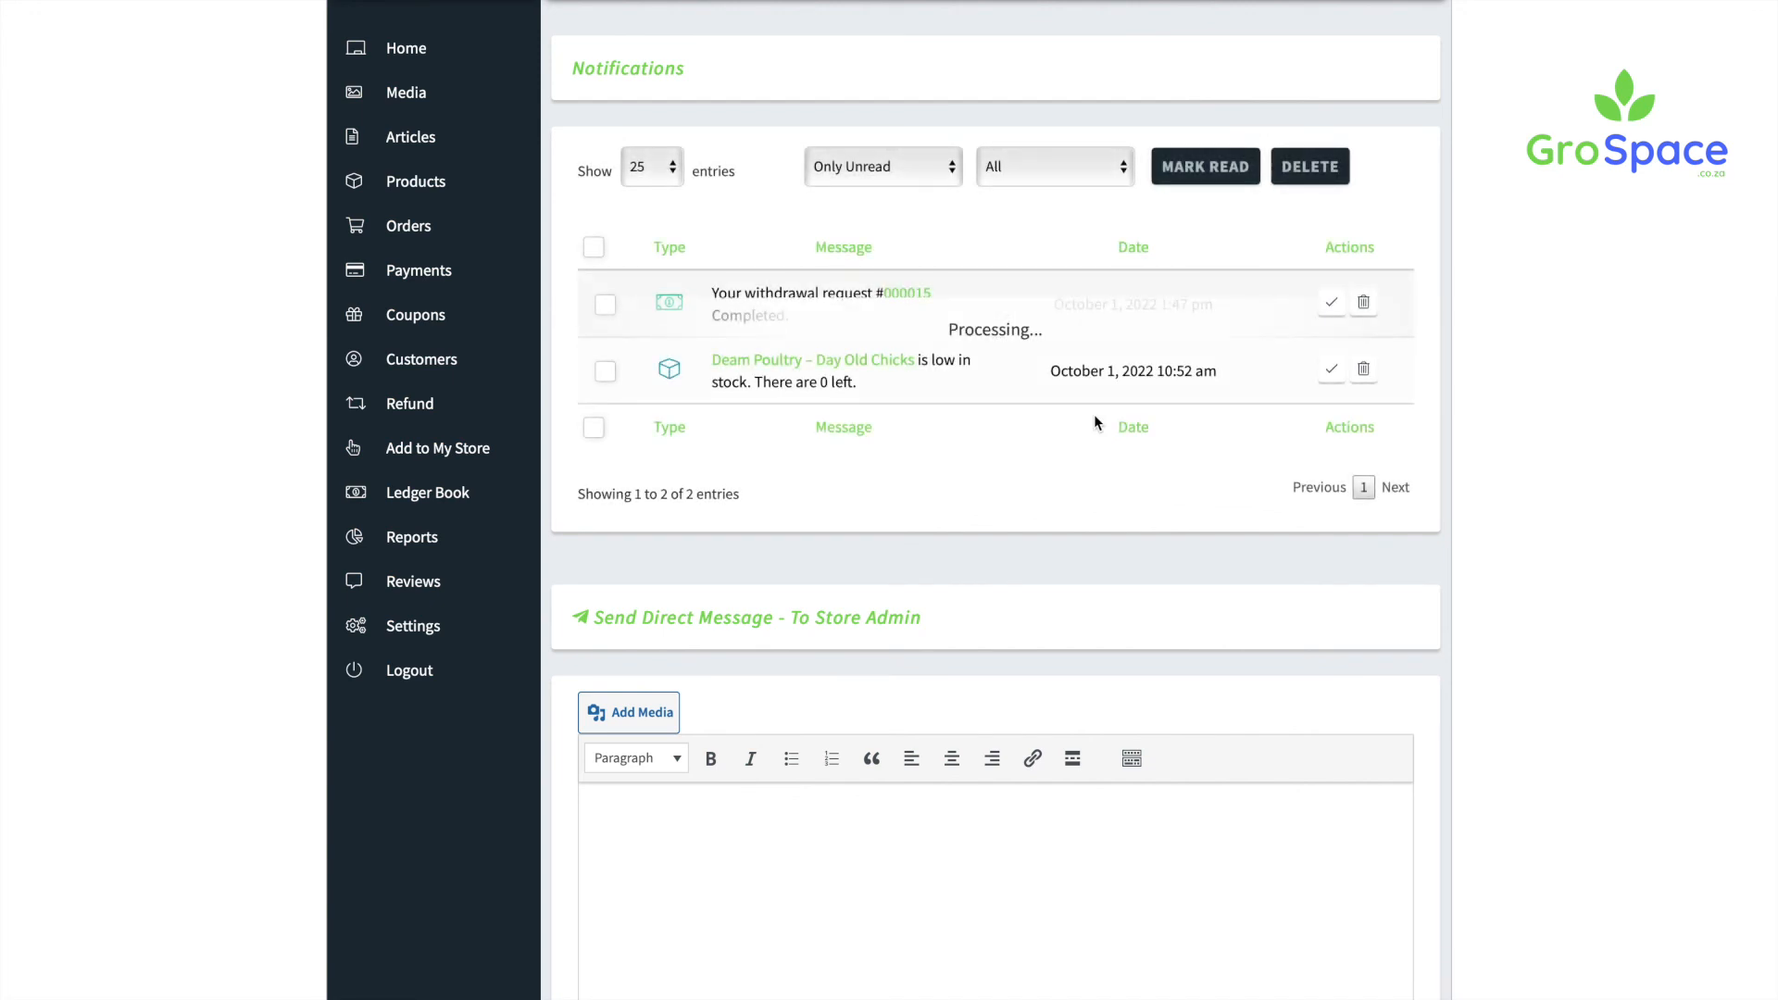
# Step: Send the store admin a direct message: "Hi there please help me to process an order ?" and, on a new line, "This is a test message."
pyautogui.scroll(-2, 941, 696)
pyautogui.scroll(-1, 703, 707)
pyautogui.write('Hi')
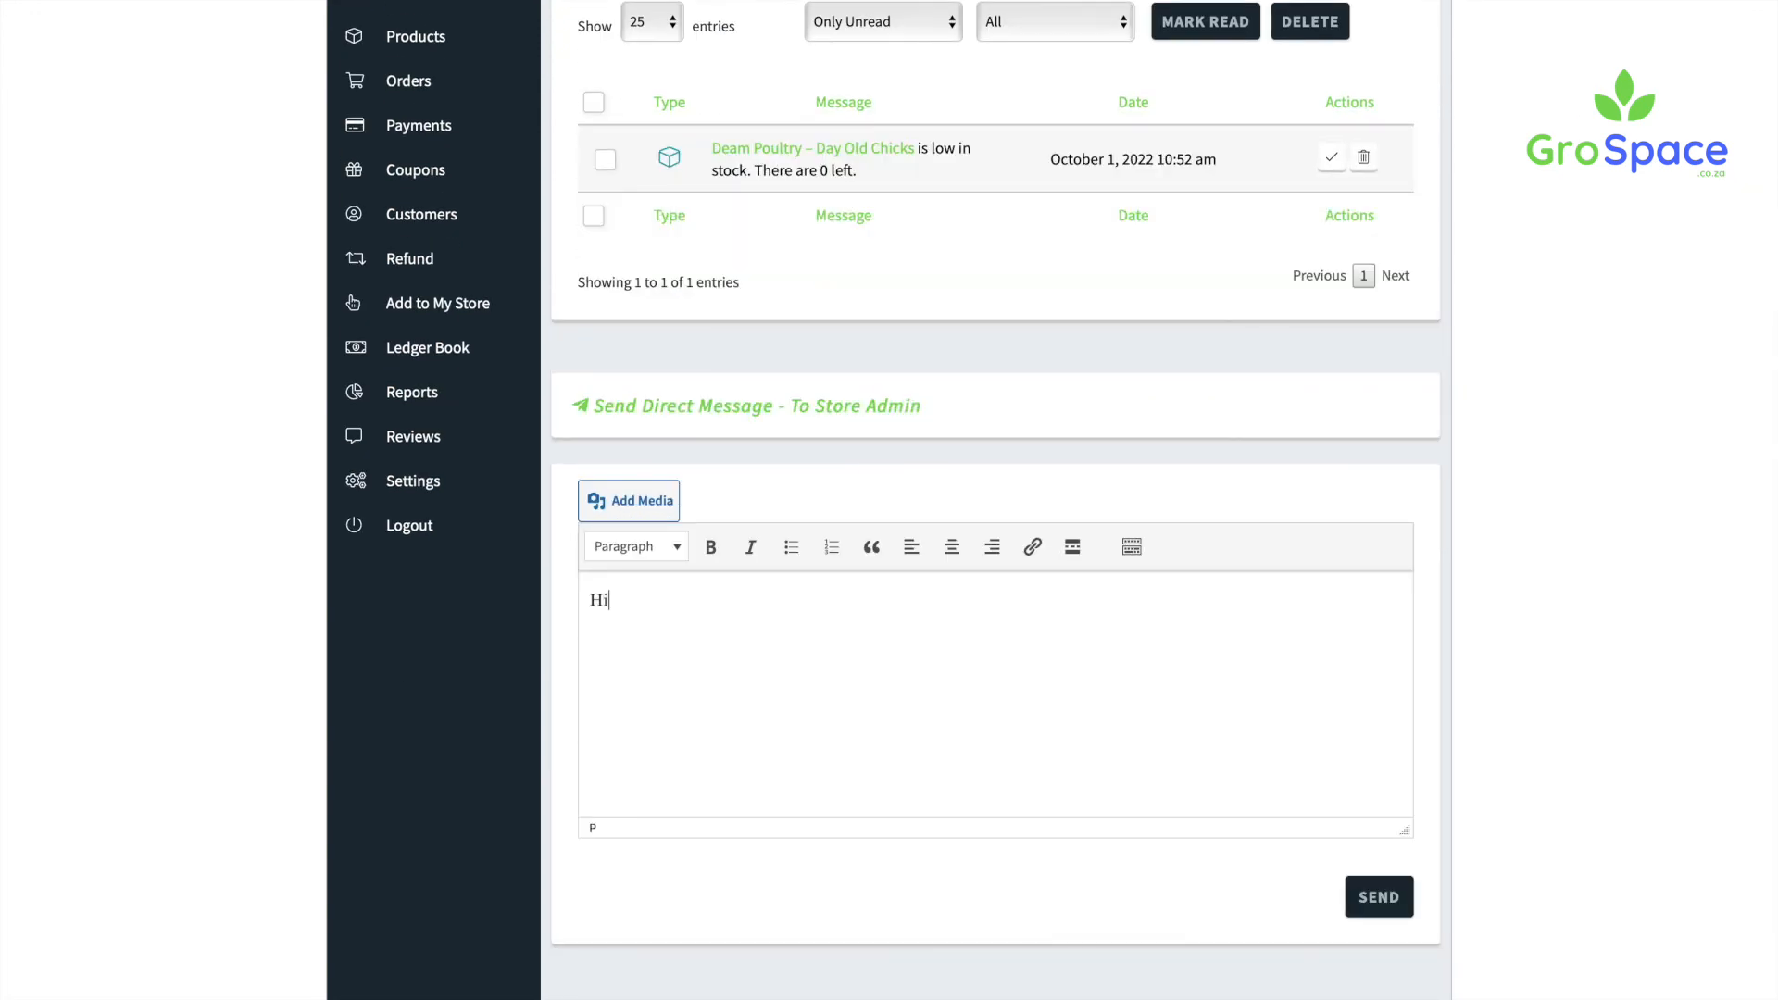
pyautogui.write(' there please hekp me to priocess ')
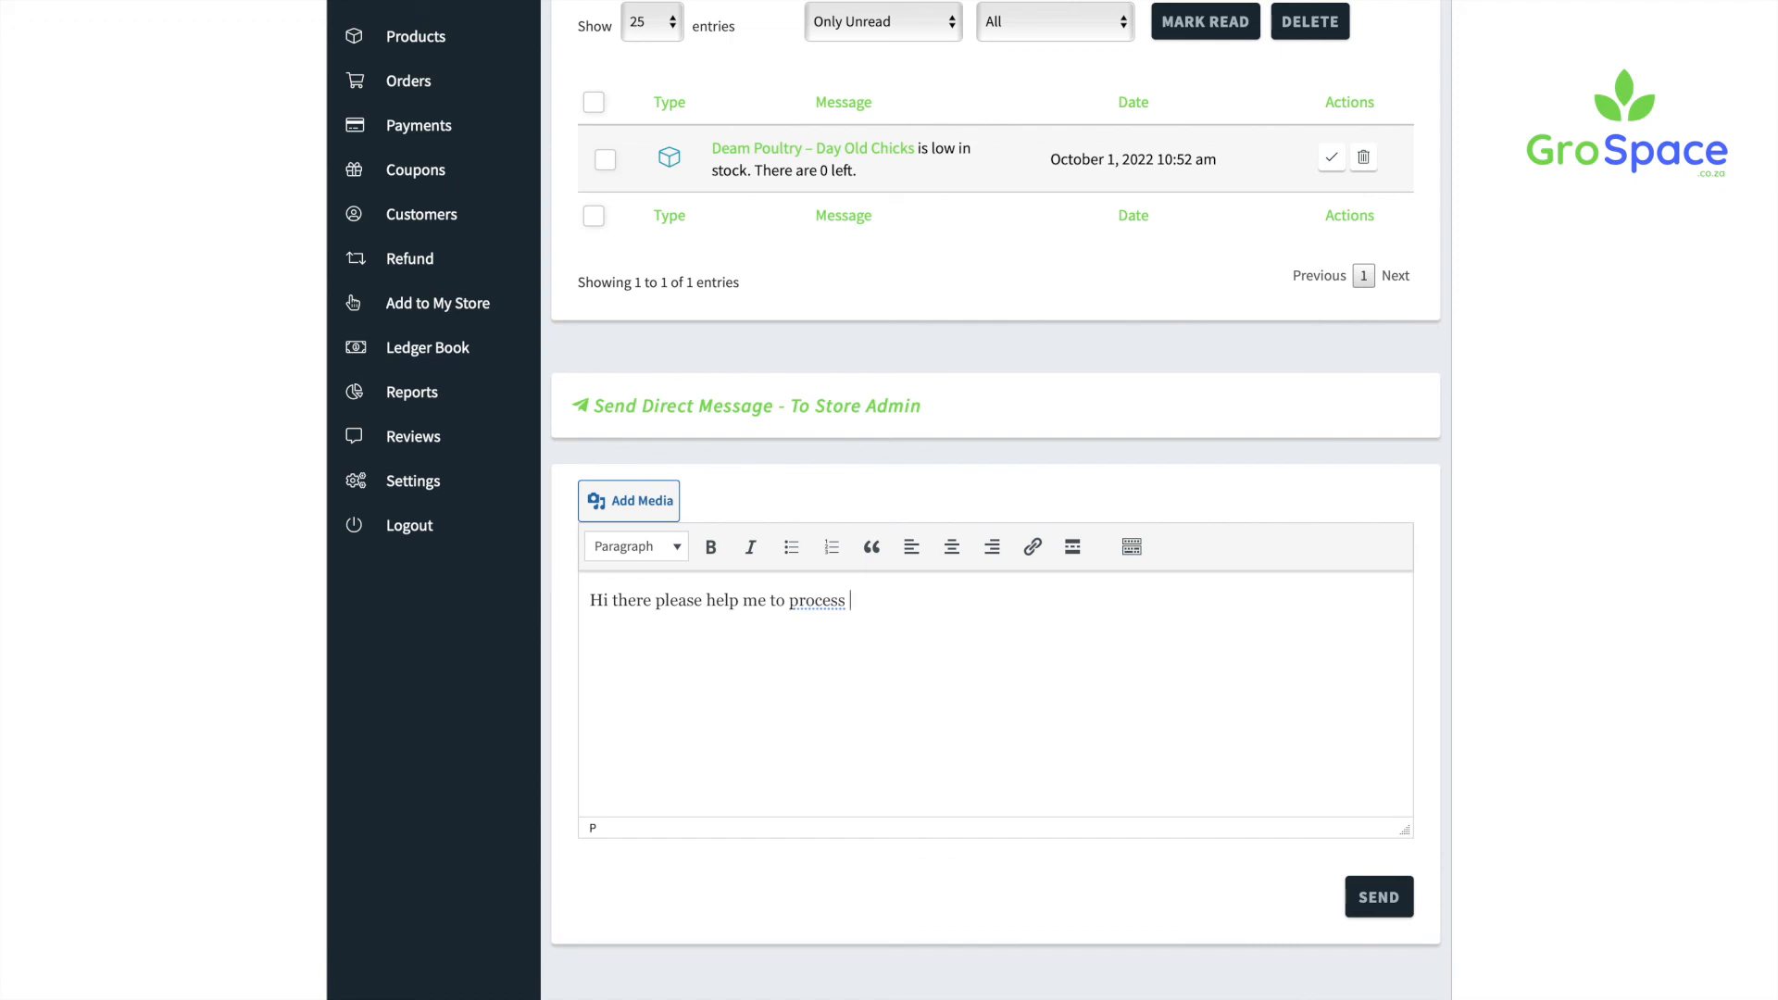
pyautogui.write('an prd ')
pyautogui.write('?')
pyautogui.press('Return')
pyautogui.write('This is a te')
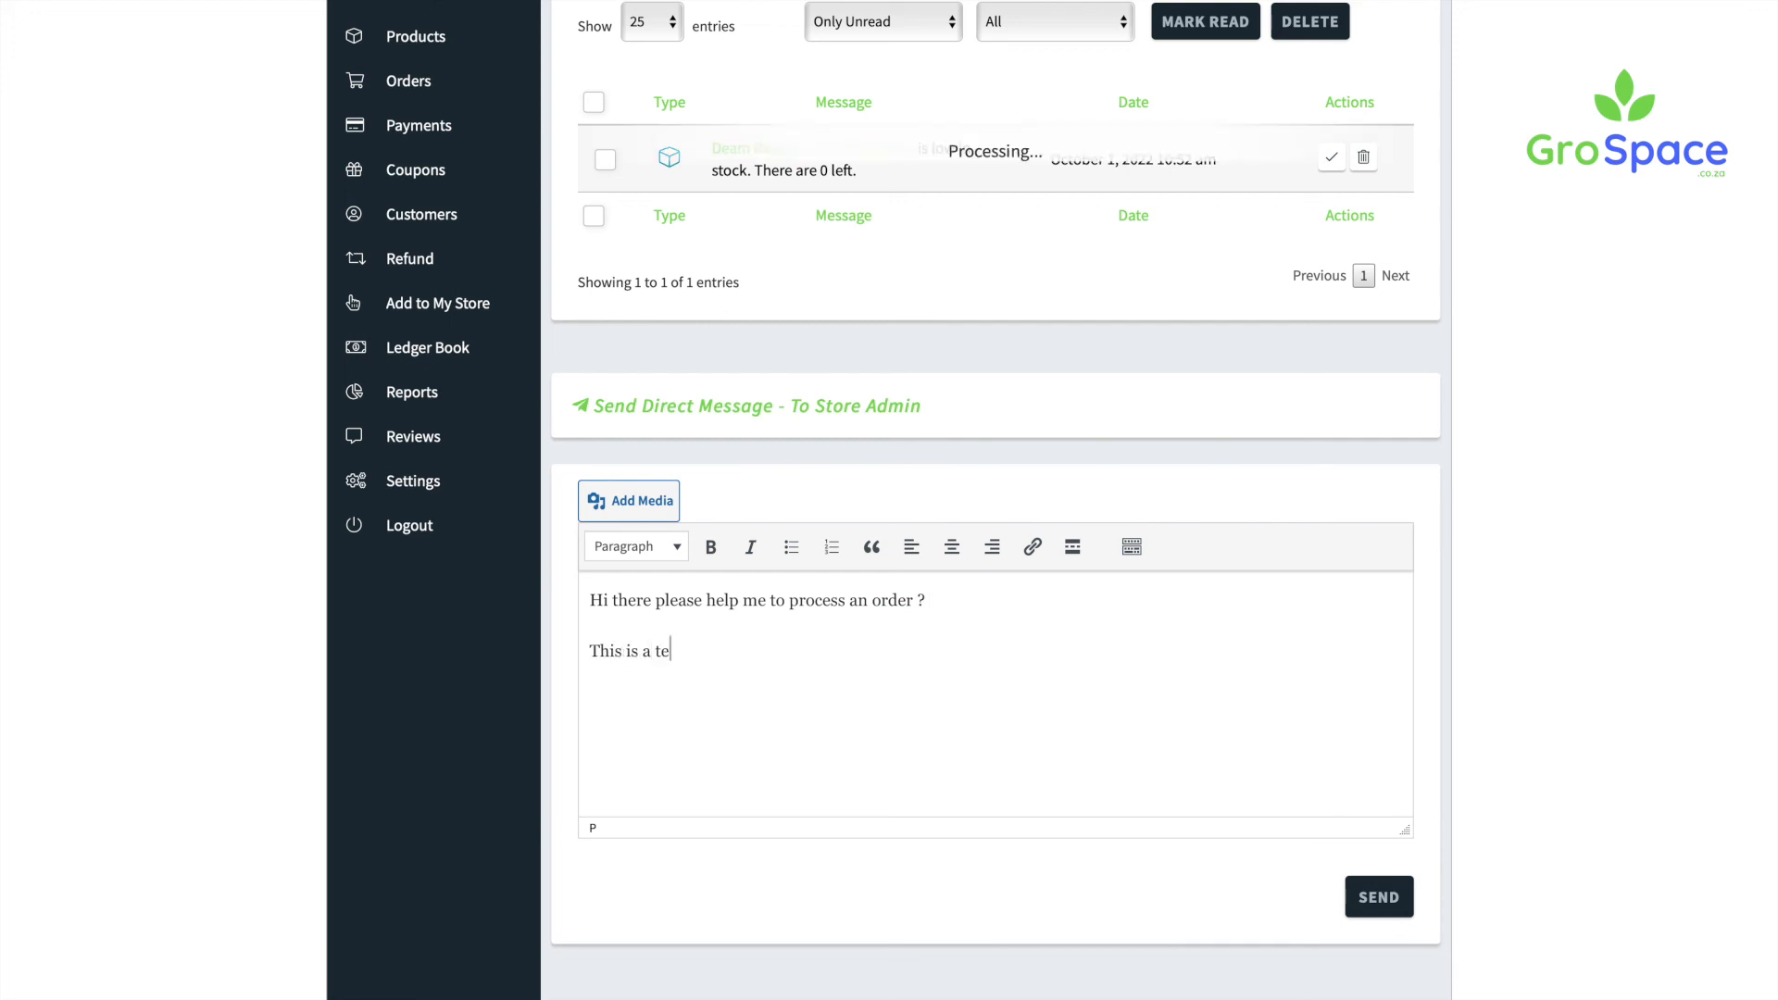
pyautogui.write('st')
pyautogui.write('ssage.')
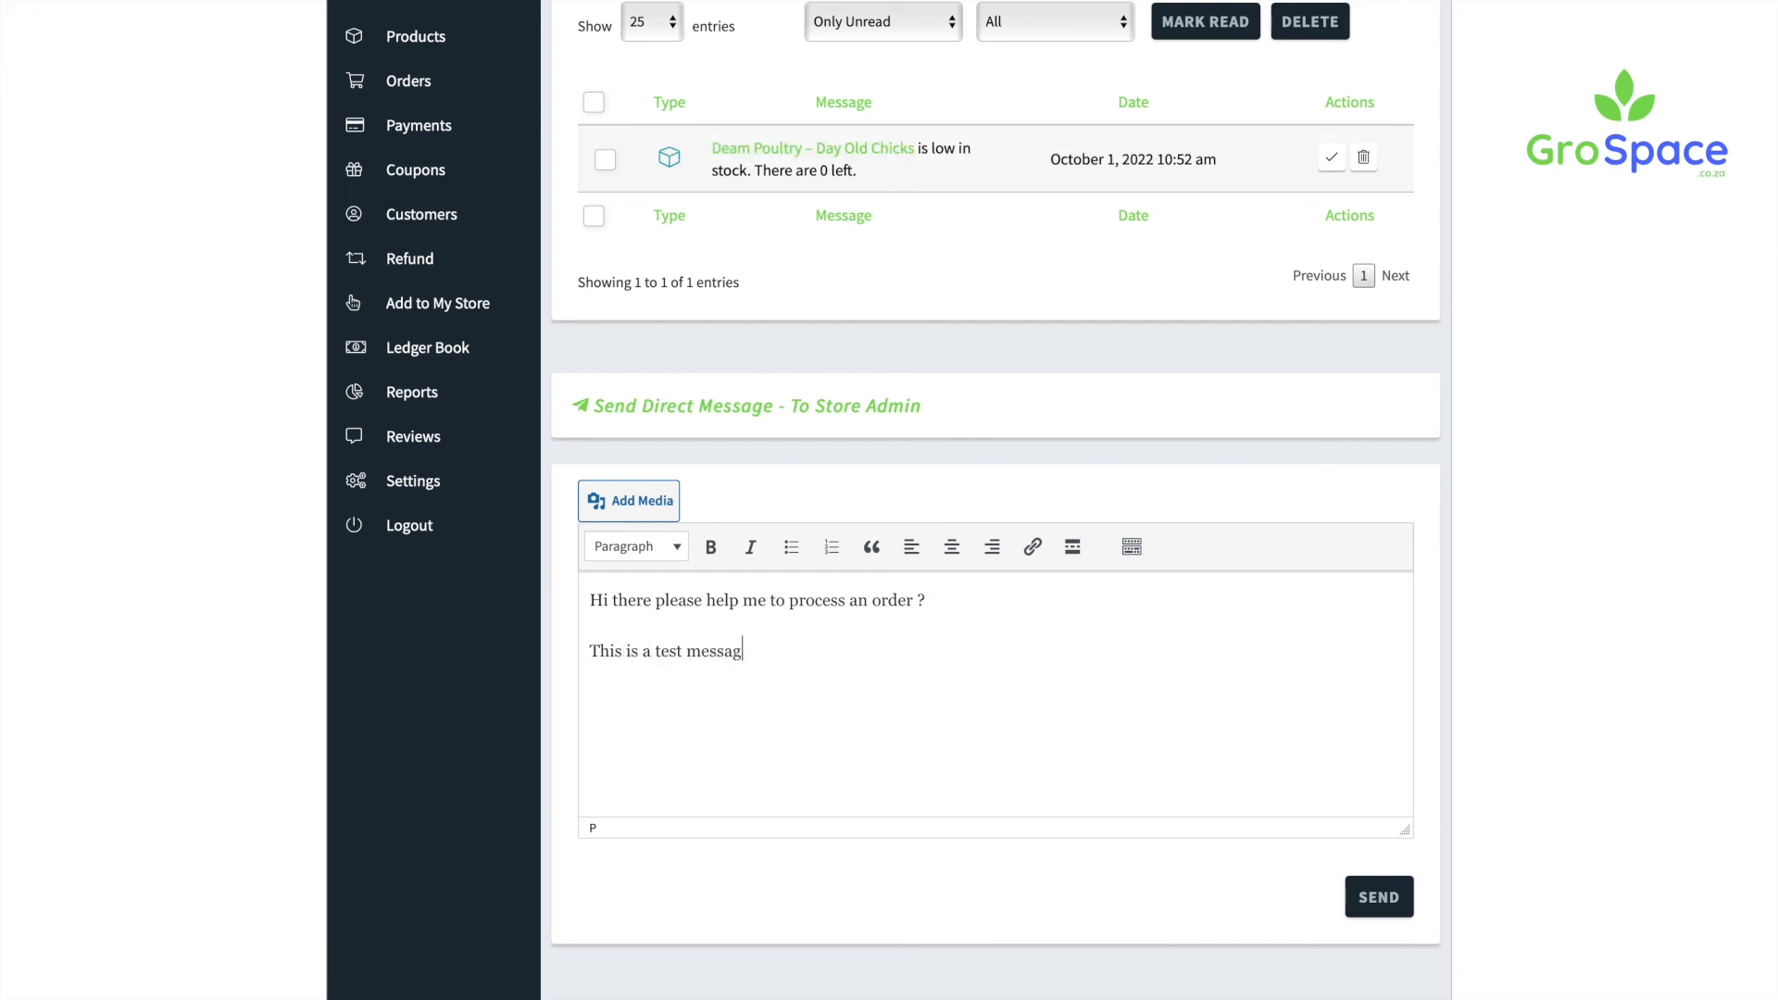
pyautogui.click(1377, 896)
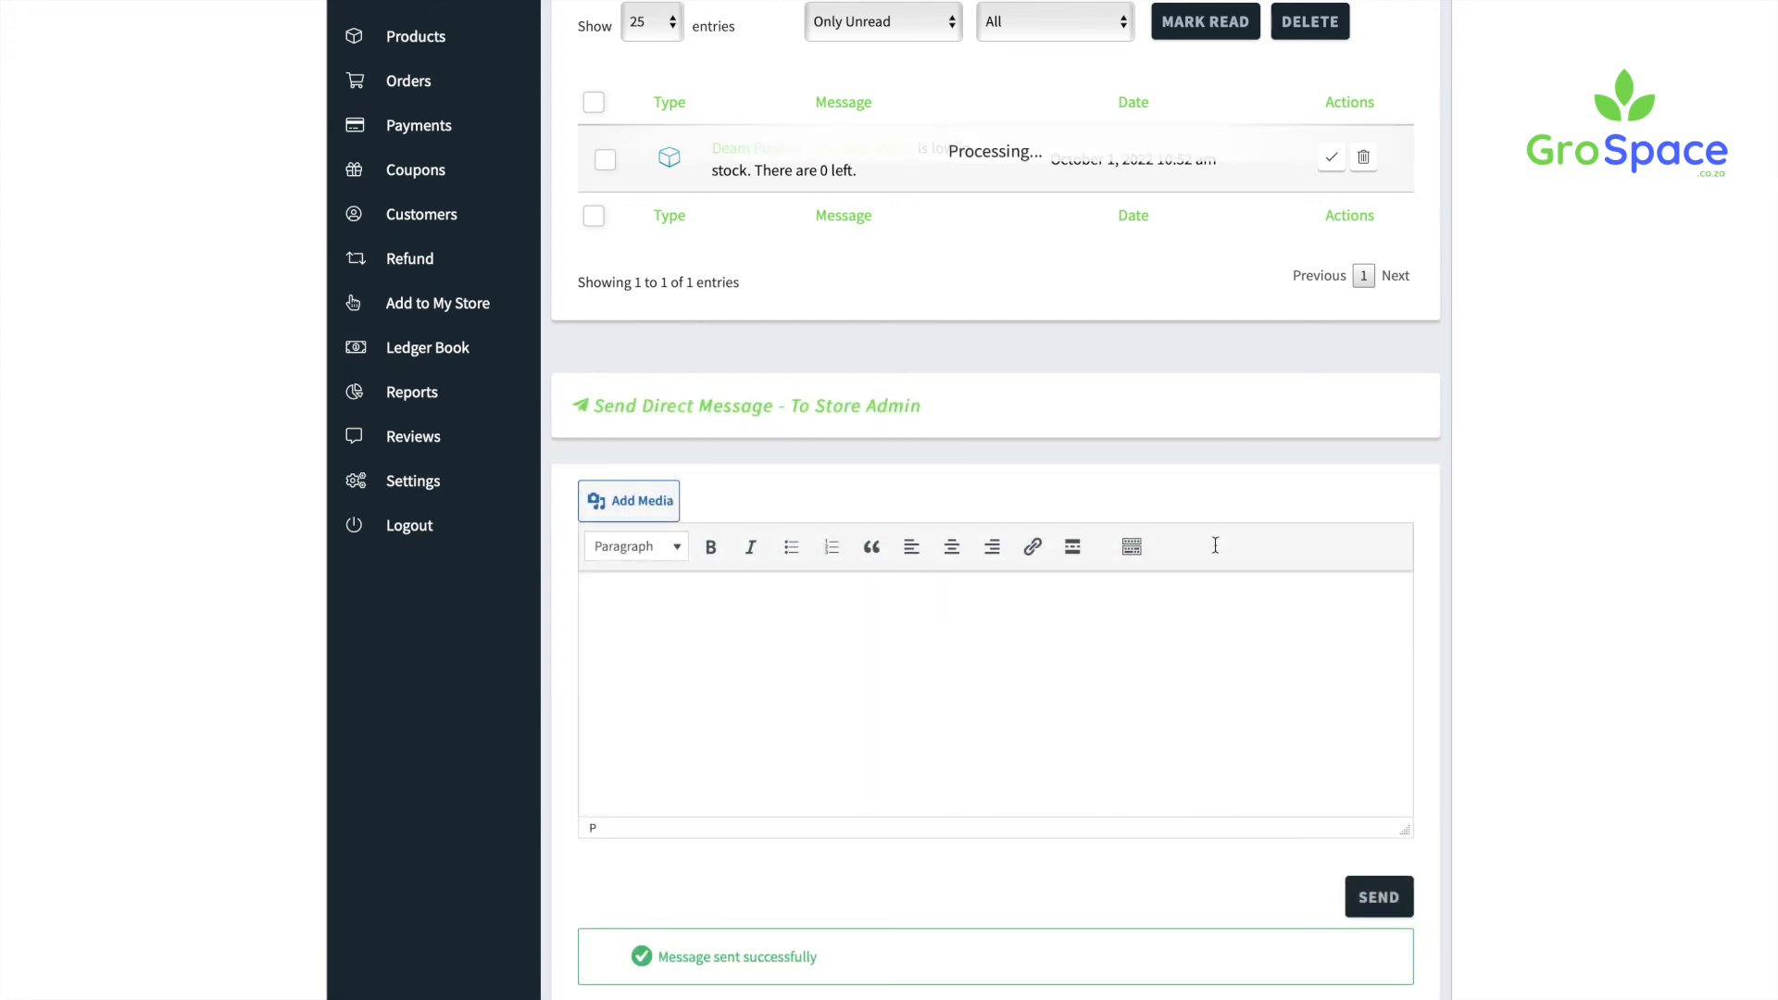
# Step: Go to the announcements and read the topic "GroSpace is taking less and giving you more" along with its replies
pyautogui.scroll(2, 1333, 538)
pyautogui.scroll(3, 1333, 538)
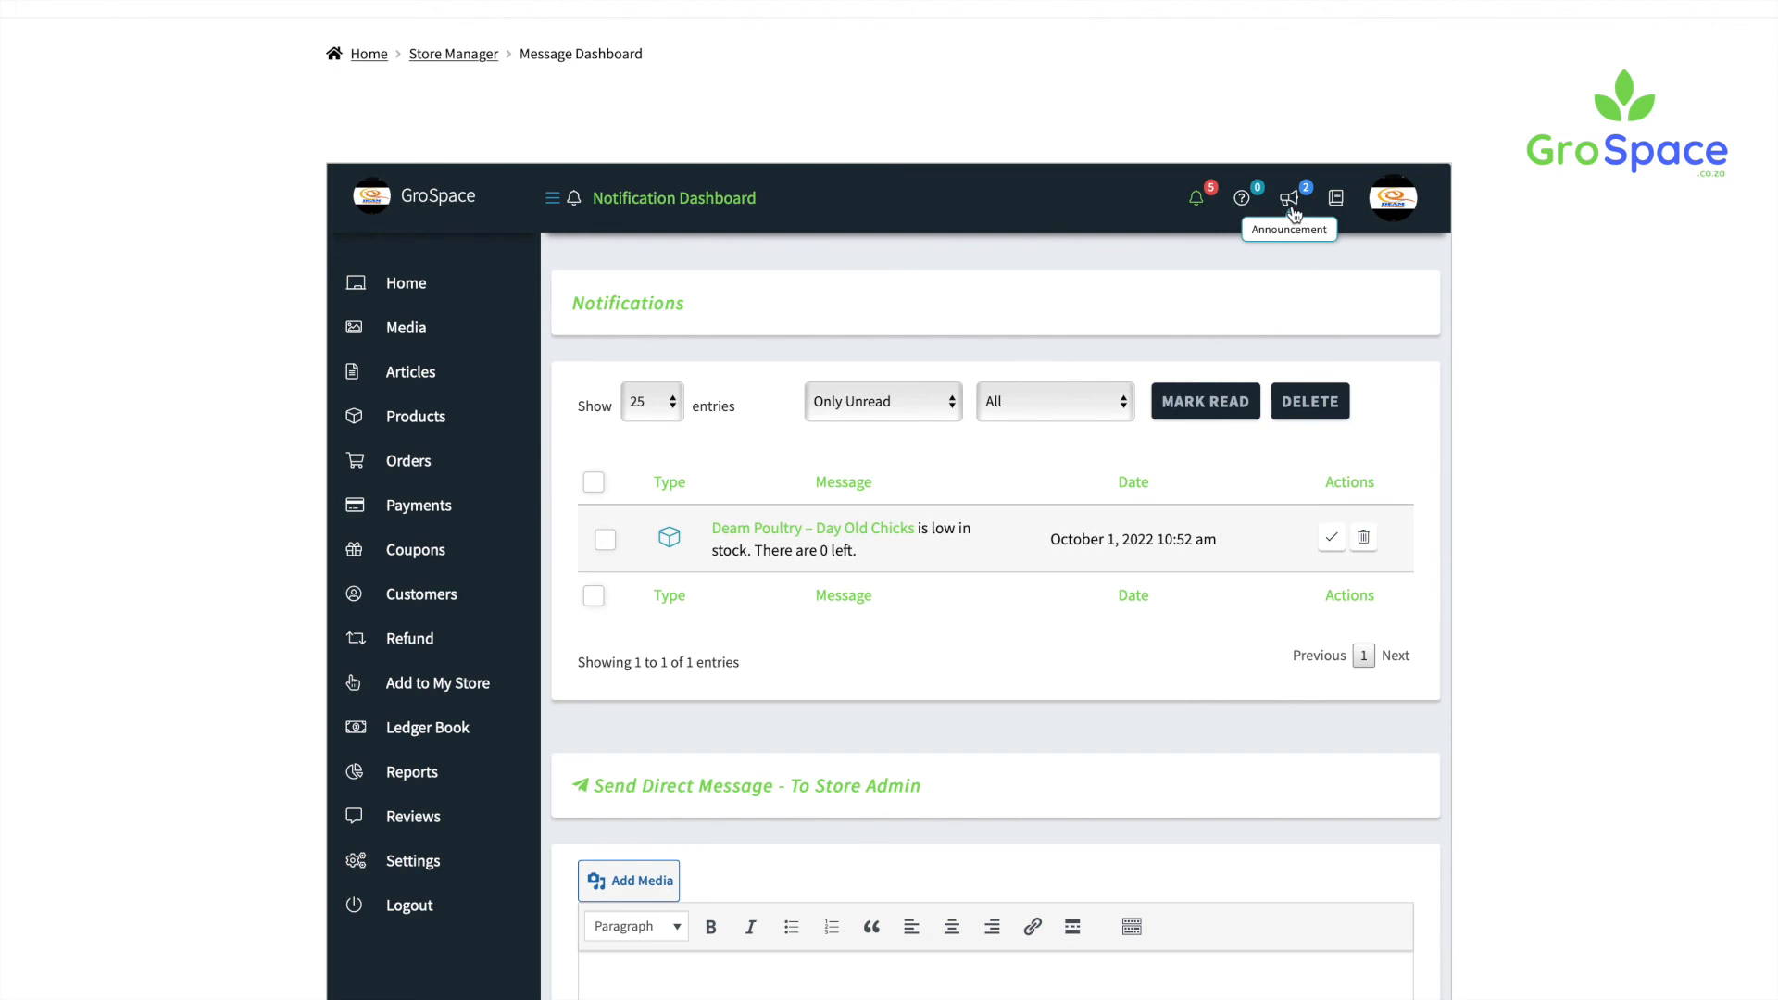
pyautogui.click(1289, 198)
pyautogui.scroll(-5, 960, 780)
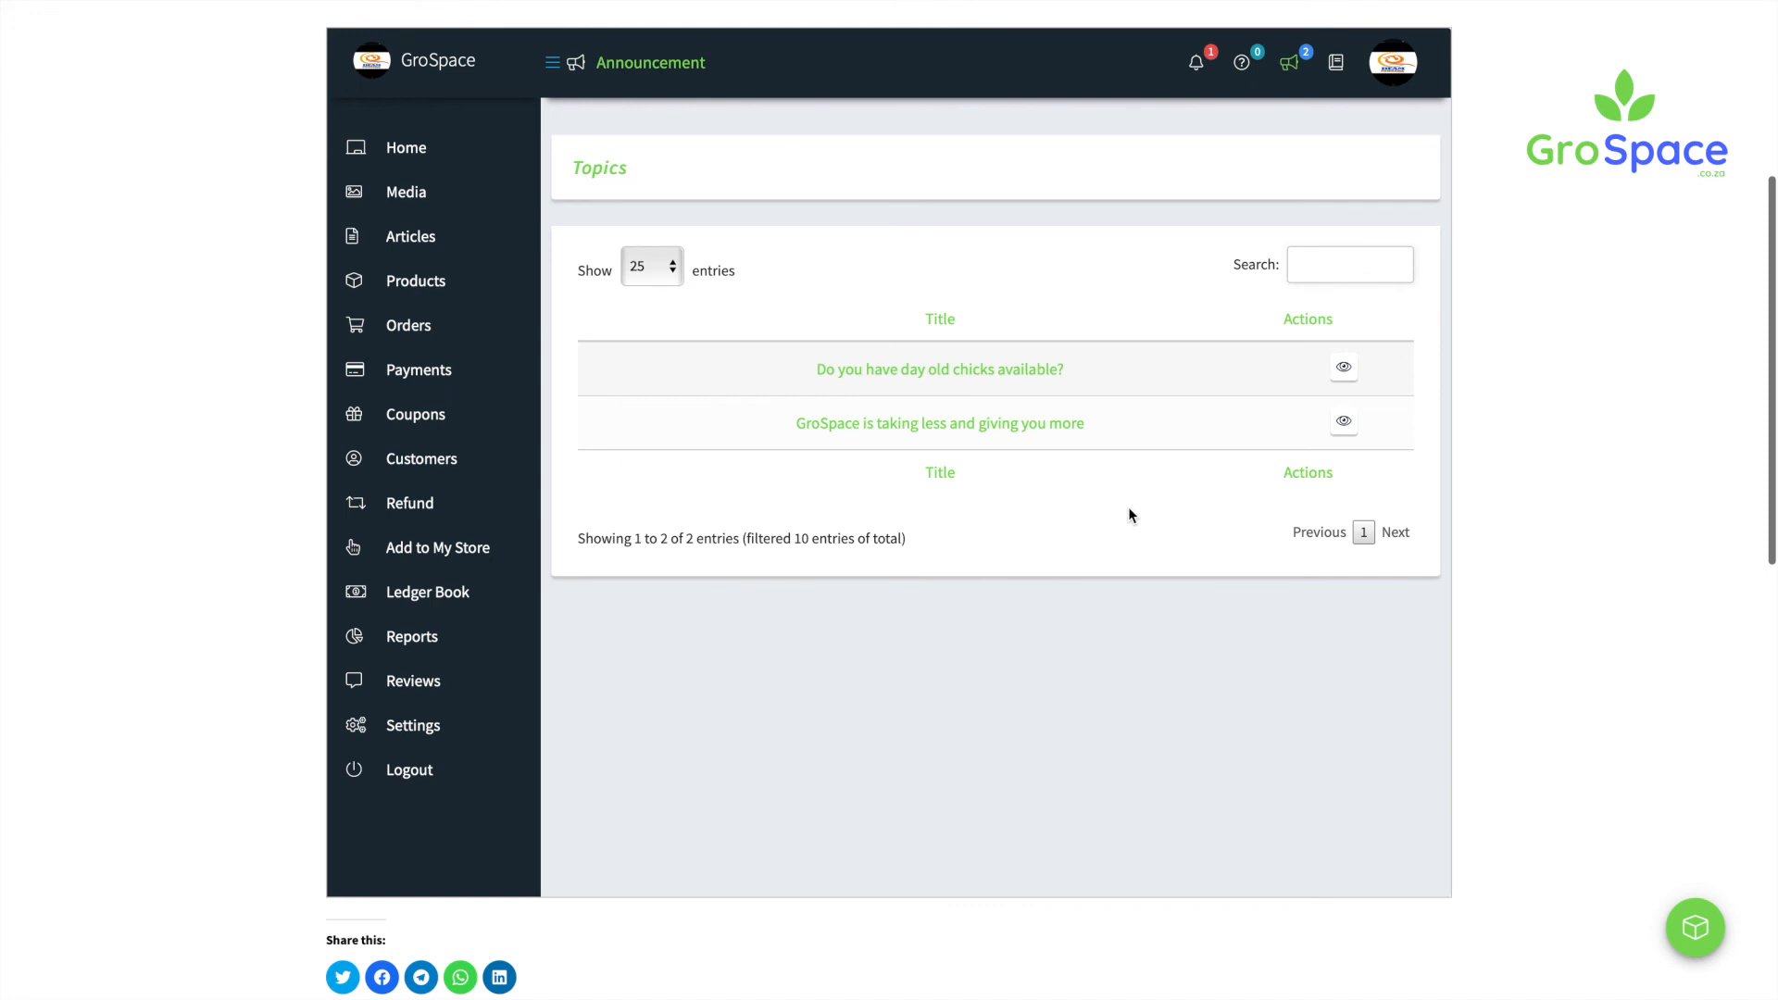
pyautogui.scroll(-6, 1131, 515)
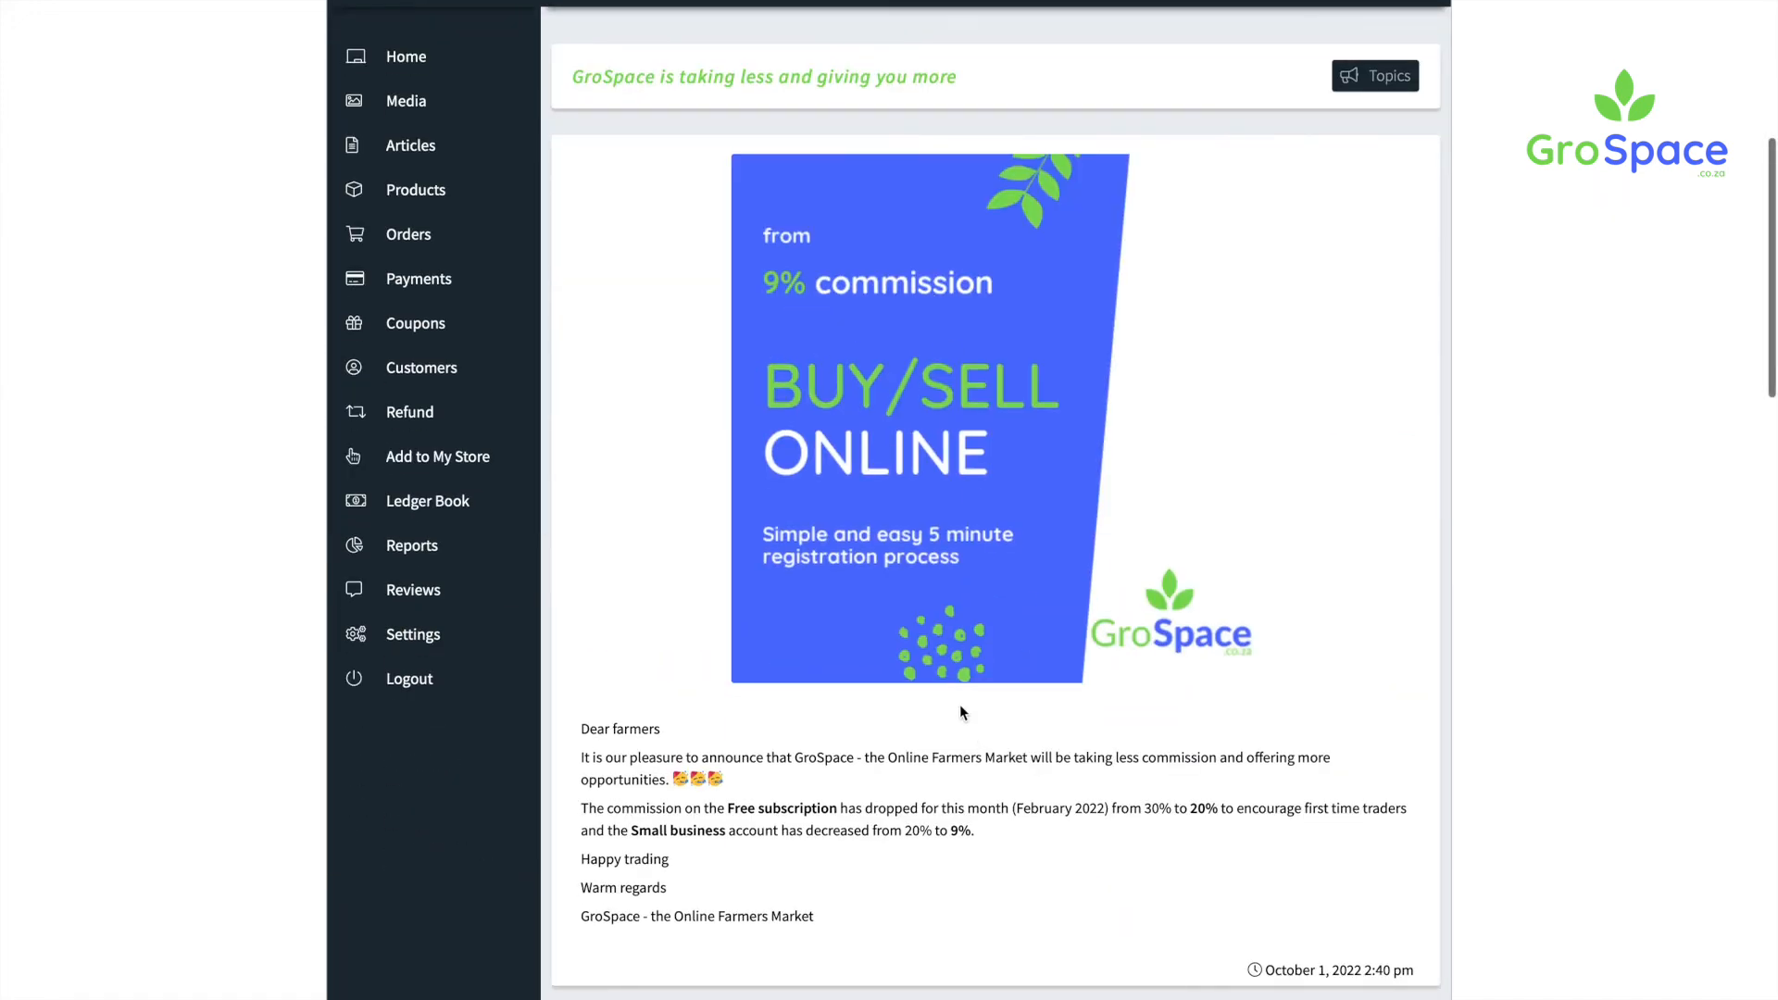
pyautogui.scroll(-1, 823, 804)
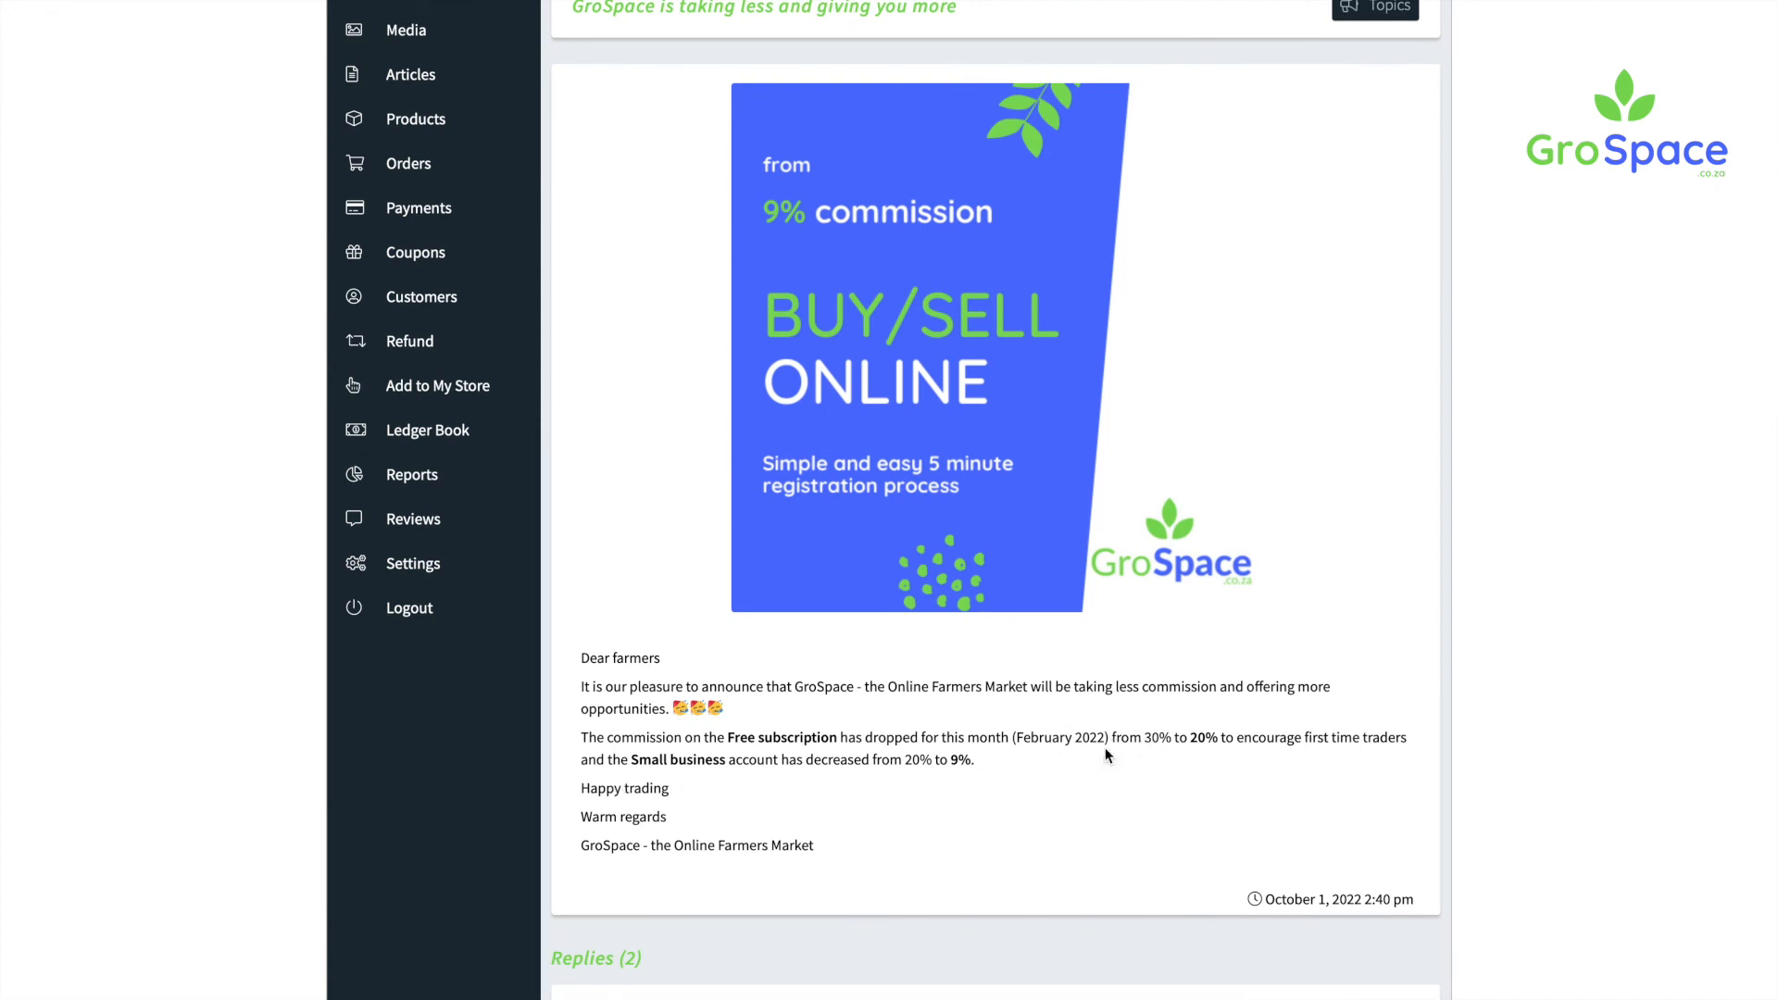
pyautogui.scroll(1, 1102, 741)
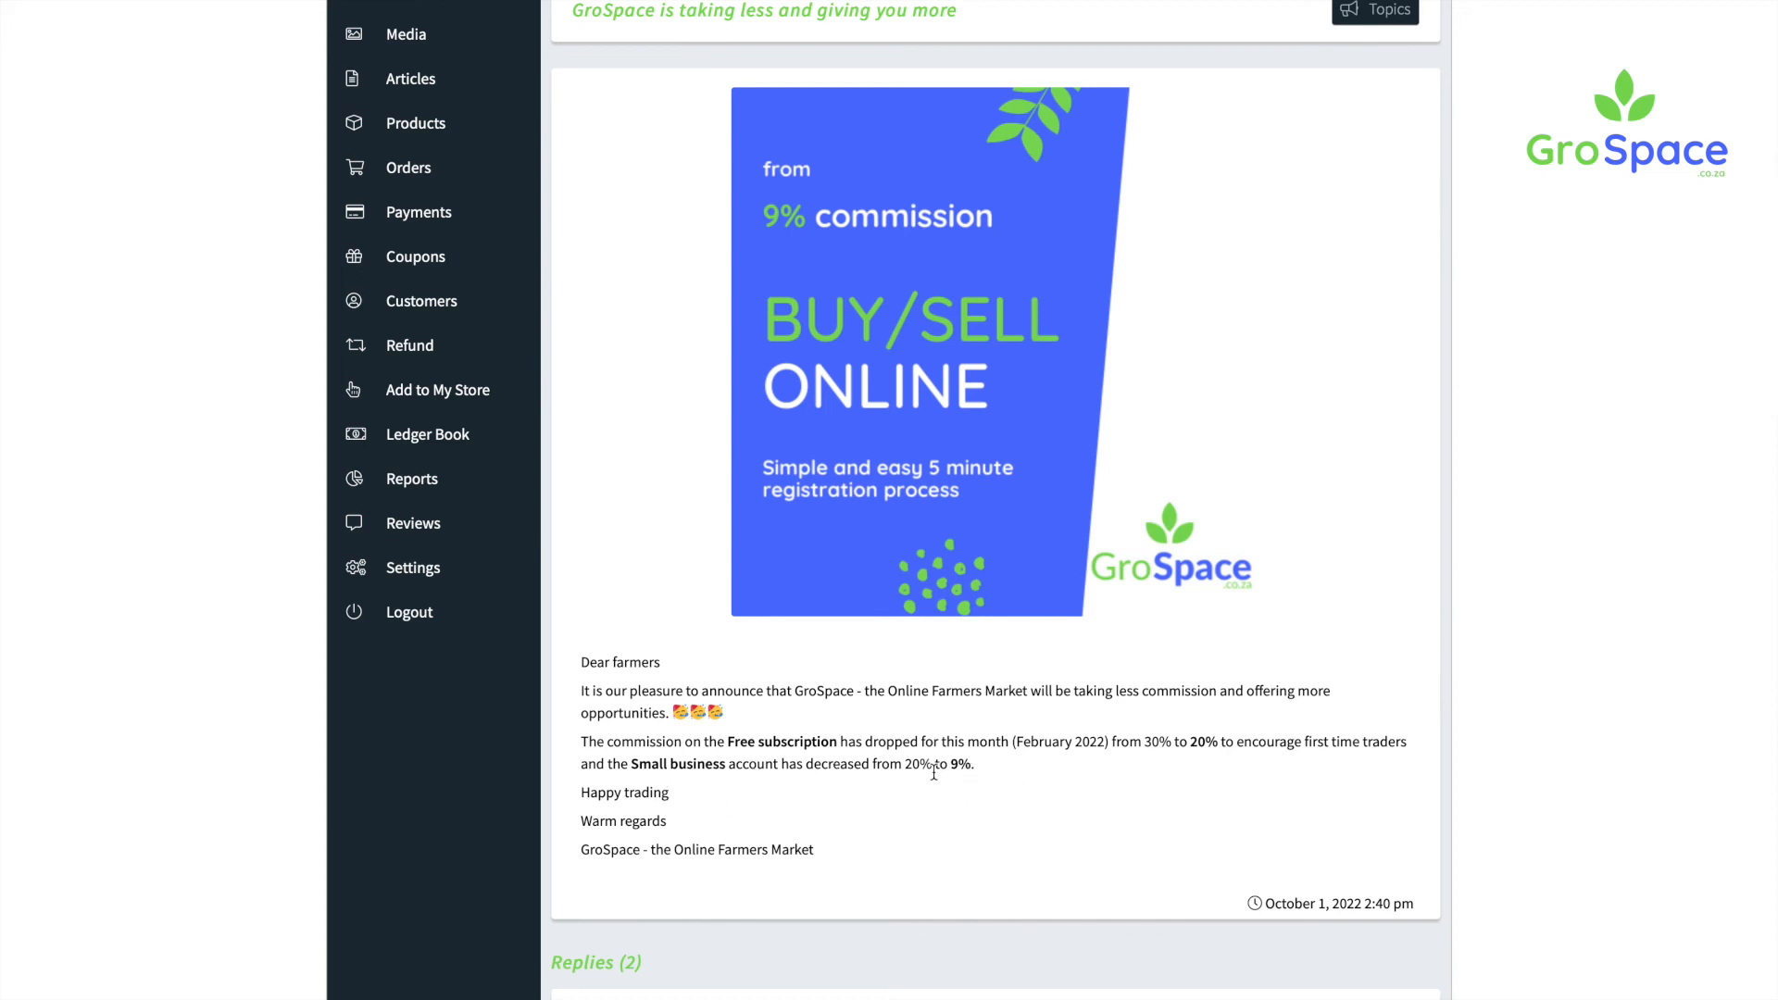
pyautogui.scroll(-6, 905, 819)
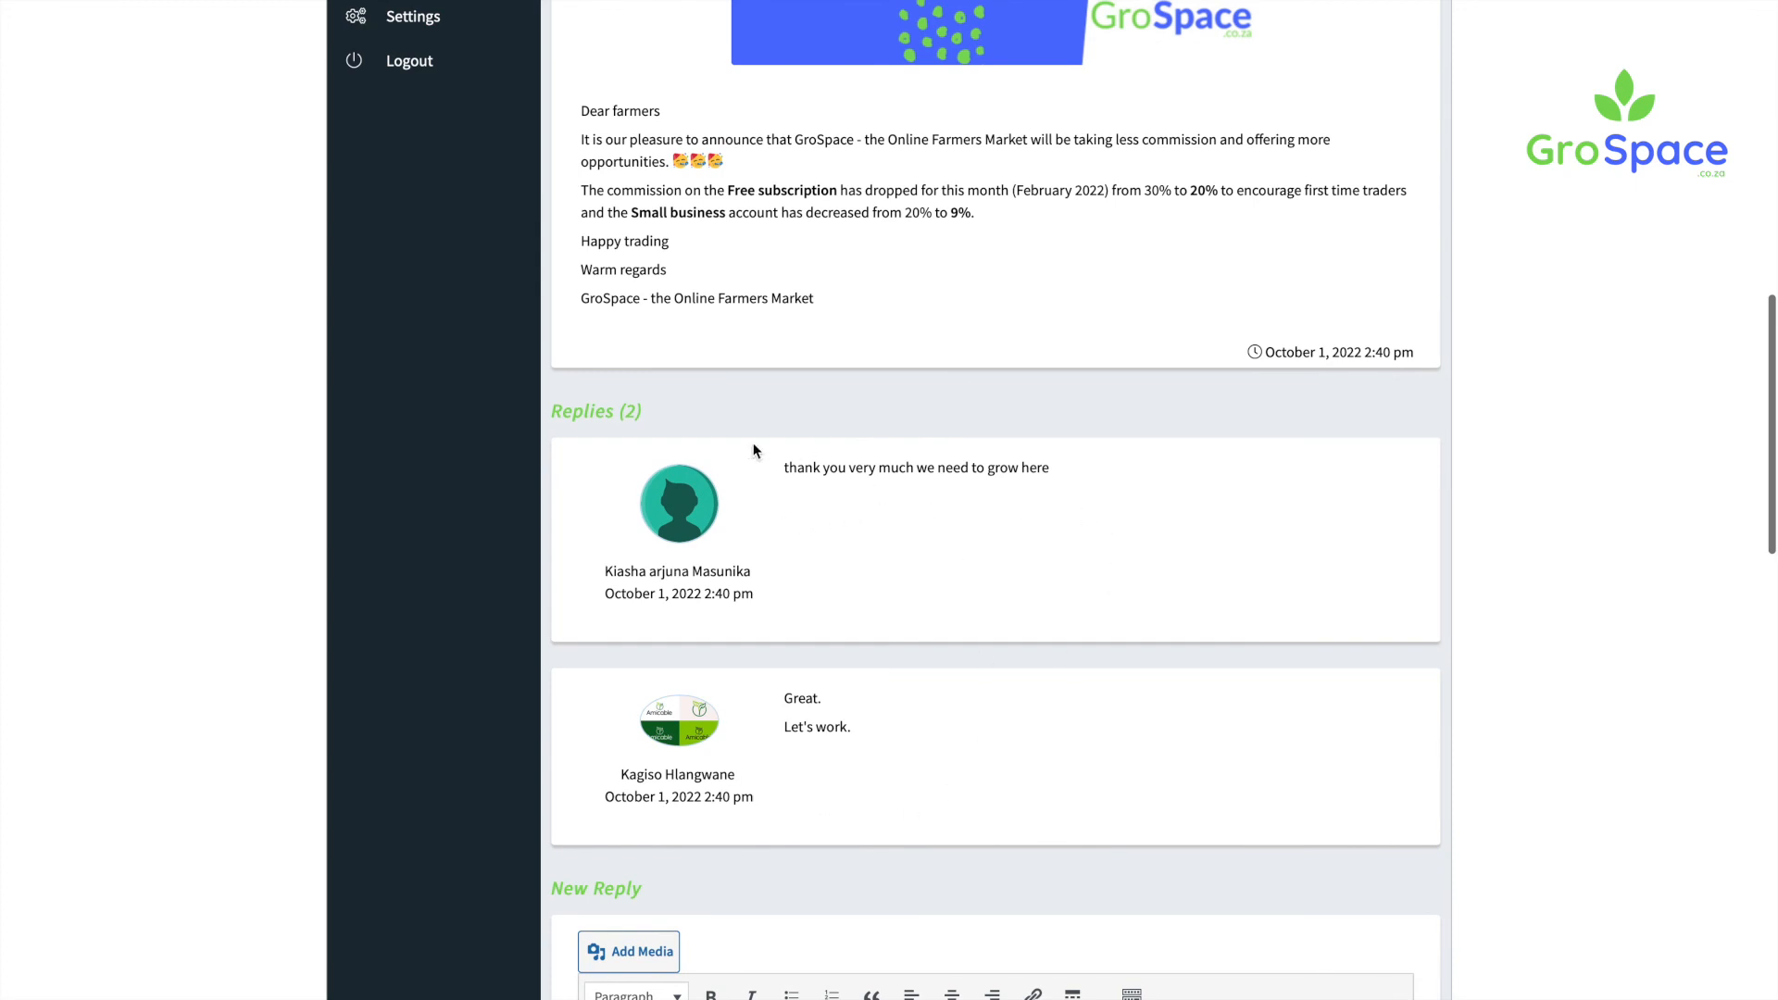
# Step: Return to the announcements list and open the topic "Do you have day old chicks available?"
pyautogui.scroll(4, 981, 189)
pyautogui.scroll(9, 984, 191)
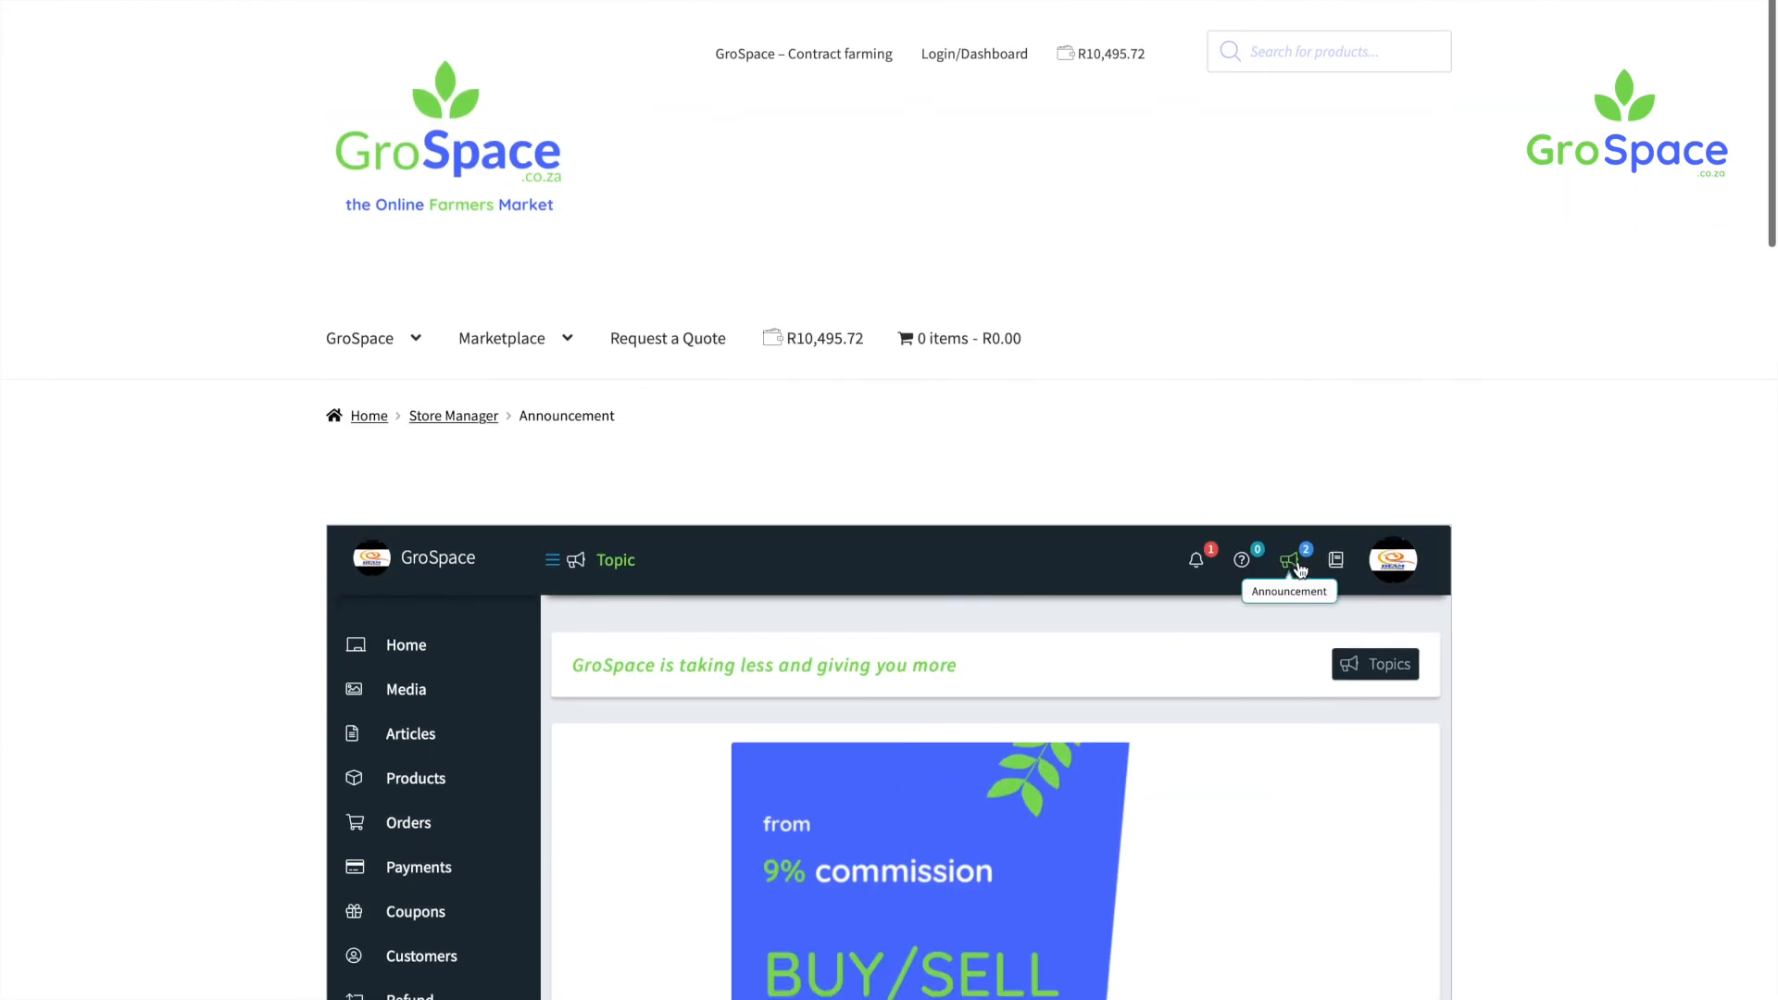
pyautogui.click(1296, 567)
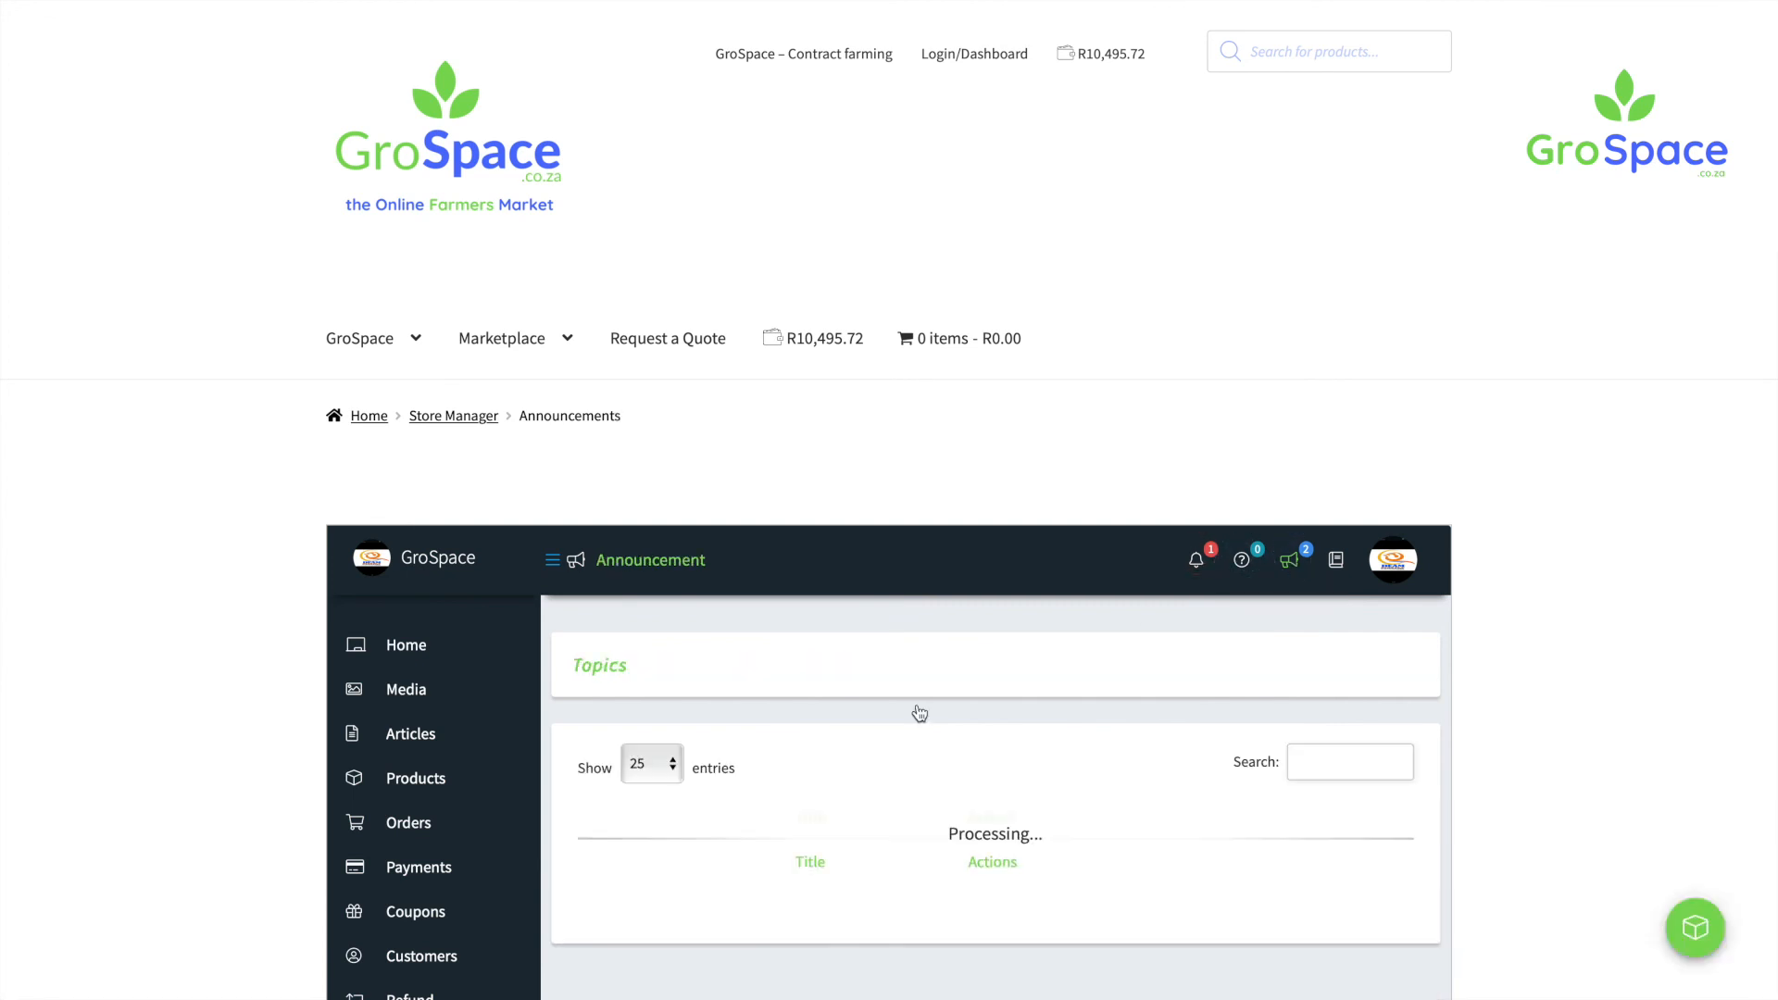
pyautogui.scroll(-3, 809, 743)
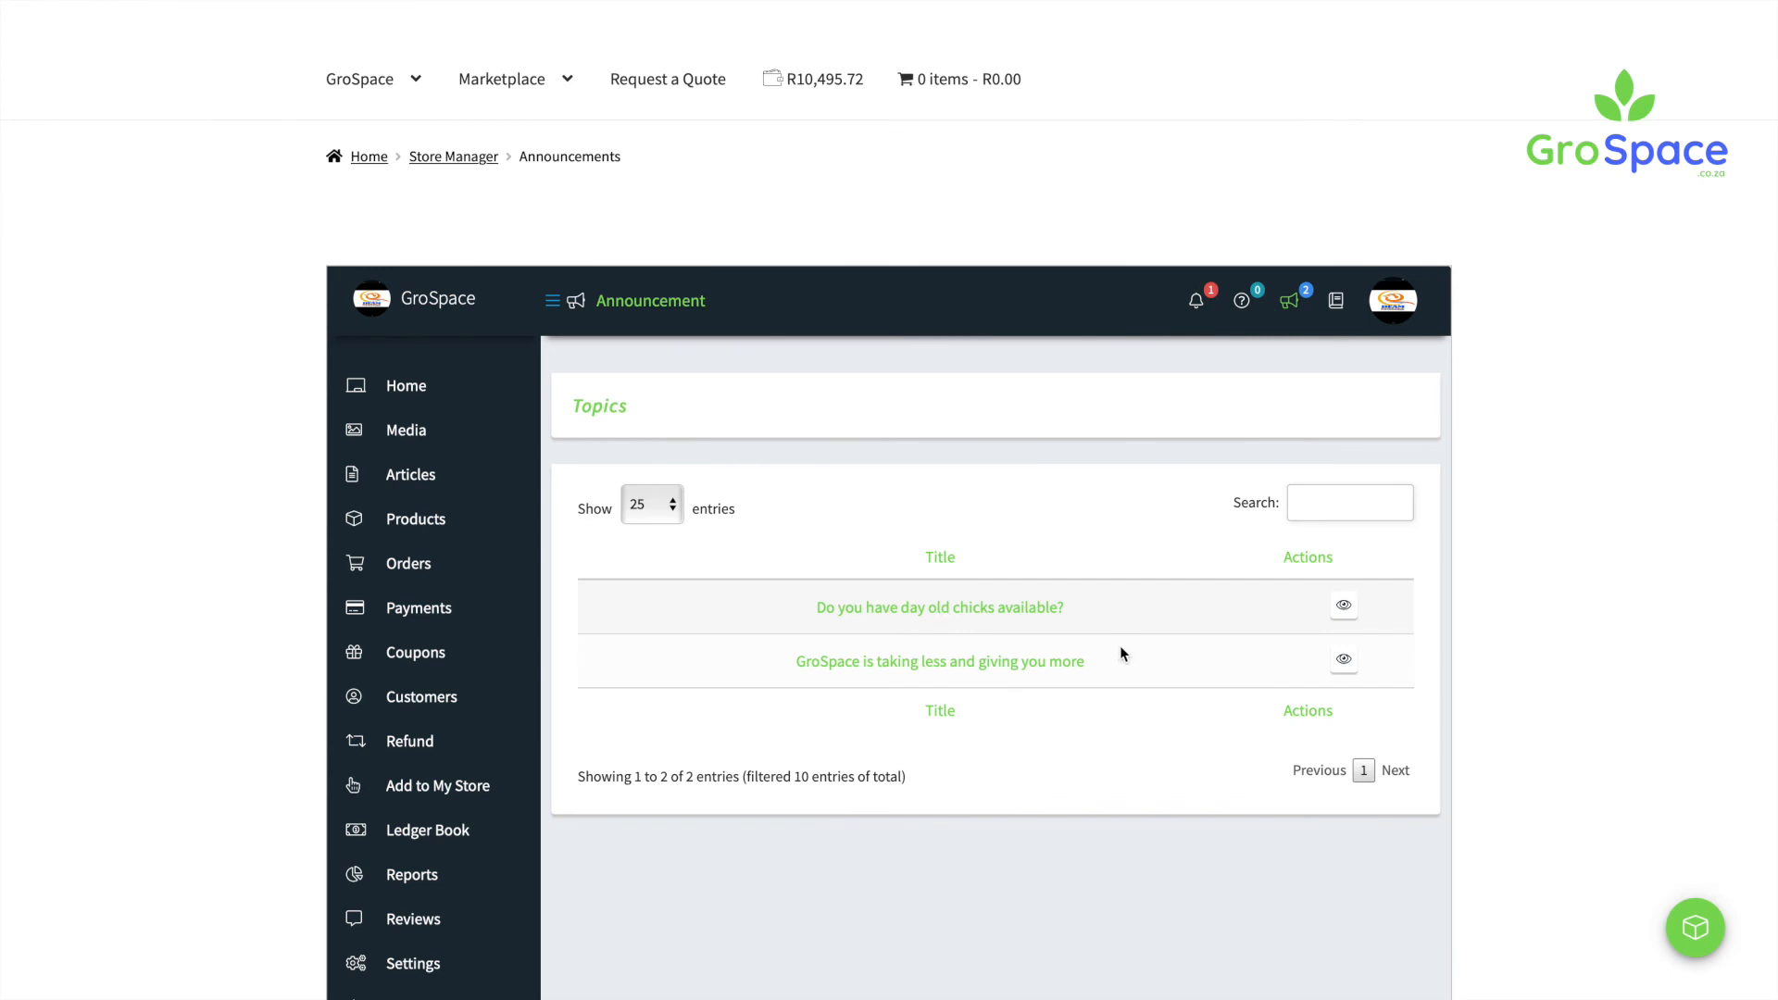
pyautogui.click(978, 635)
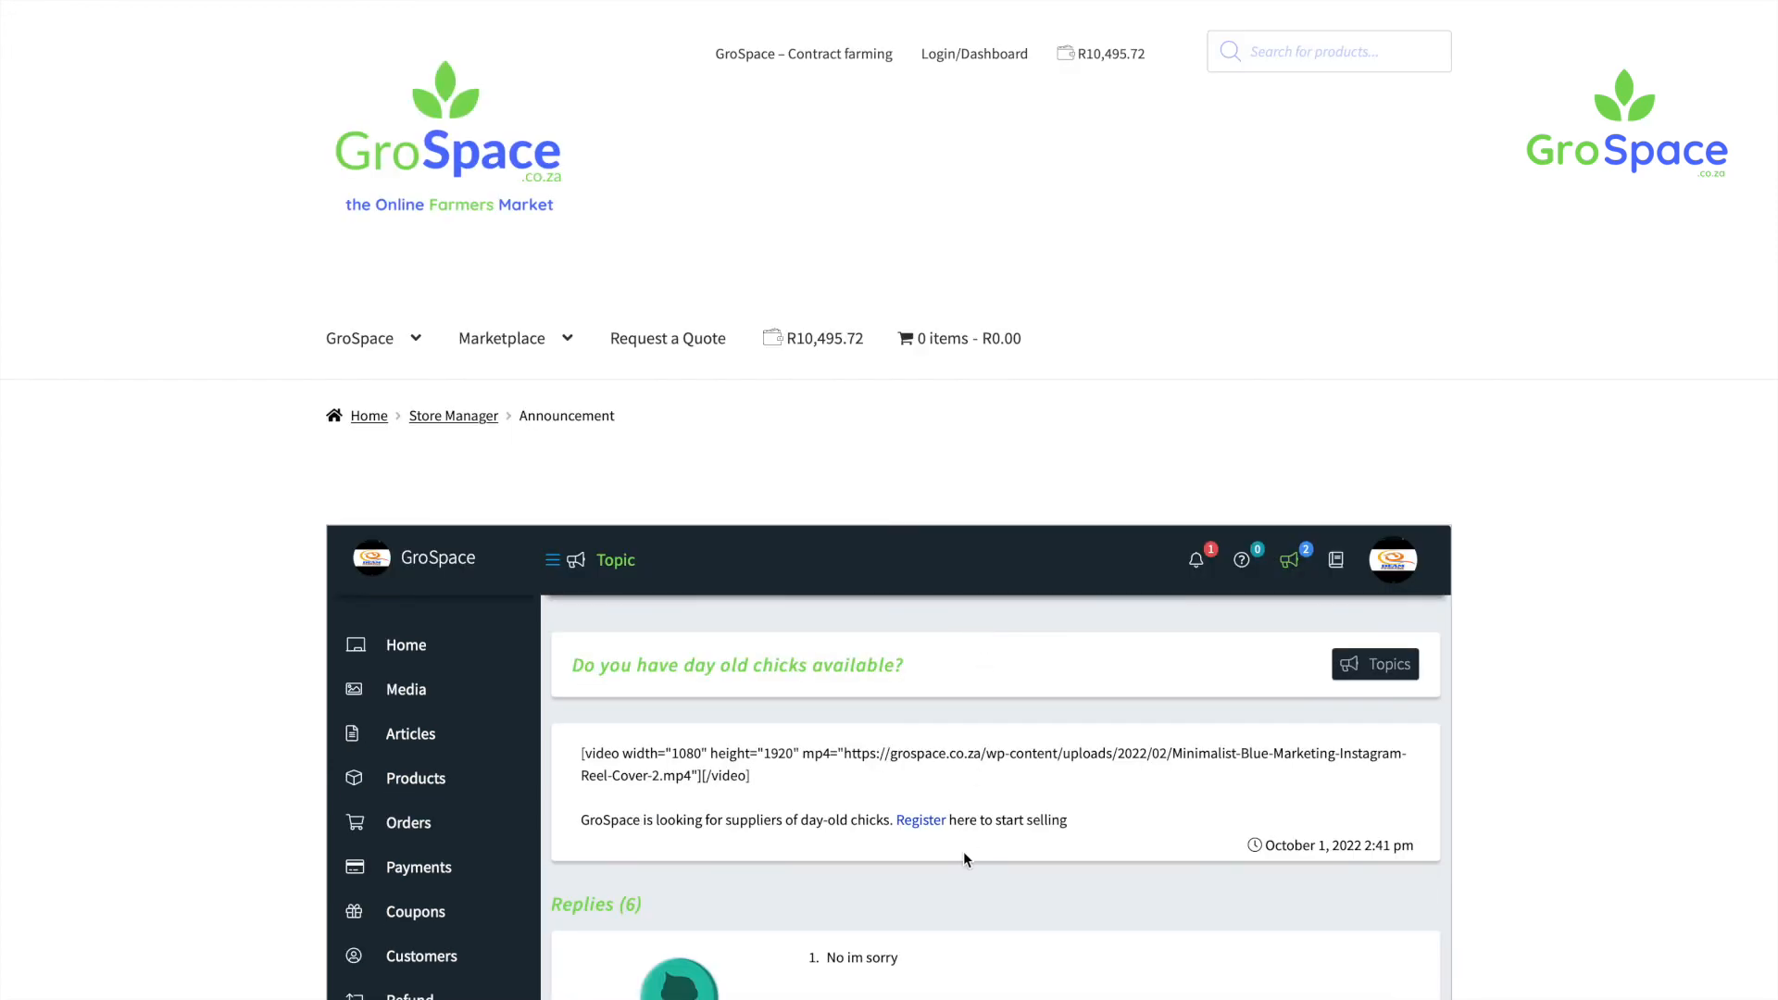
# Step: Read the day-old chicks announcement and examine the replies posted beneath it
pyautogui.scroll(-3, 1045, 885)
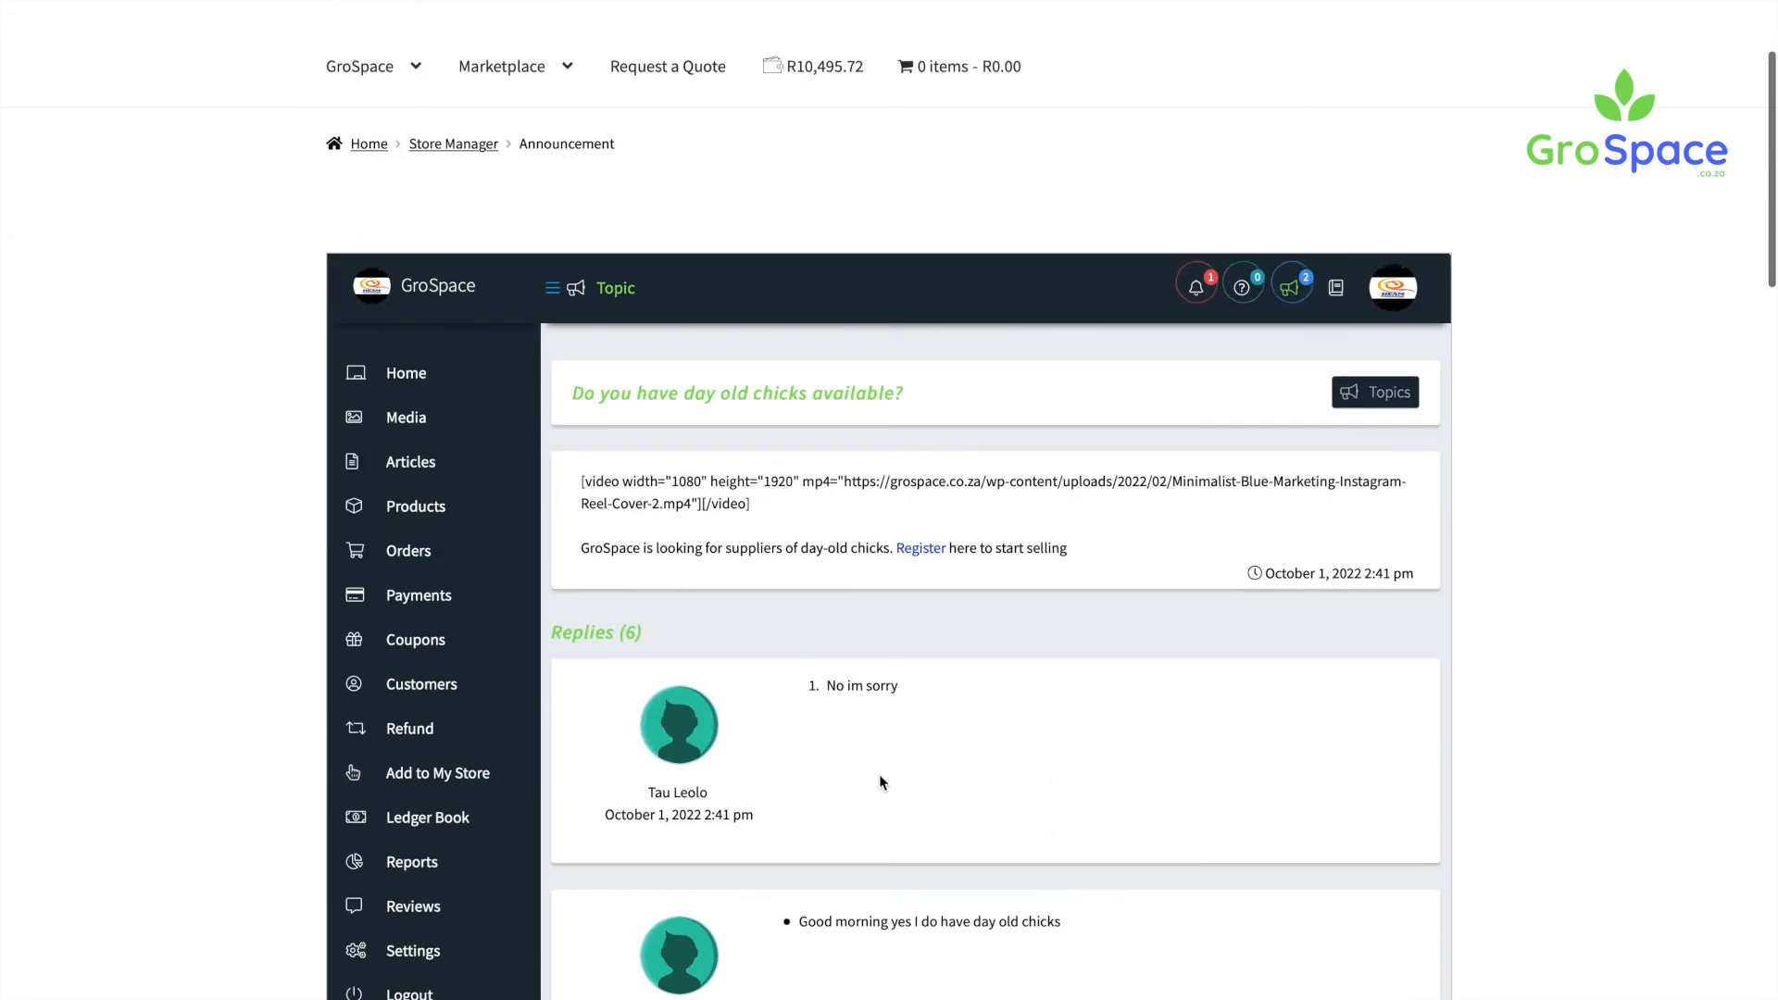
pyautogui.scroll(-1, 1020, 880)
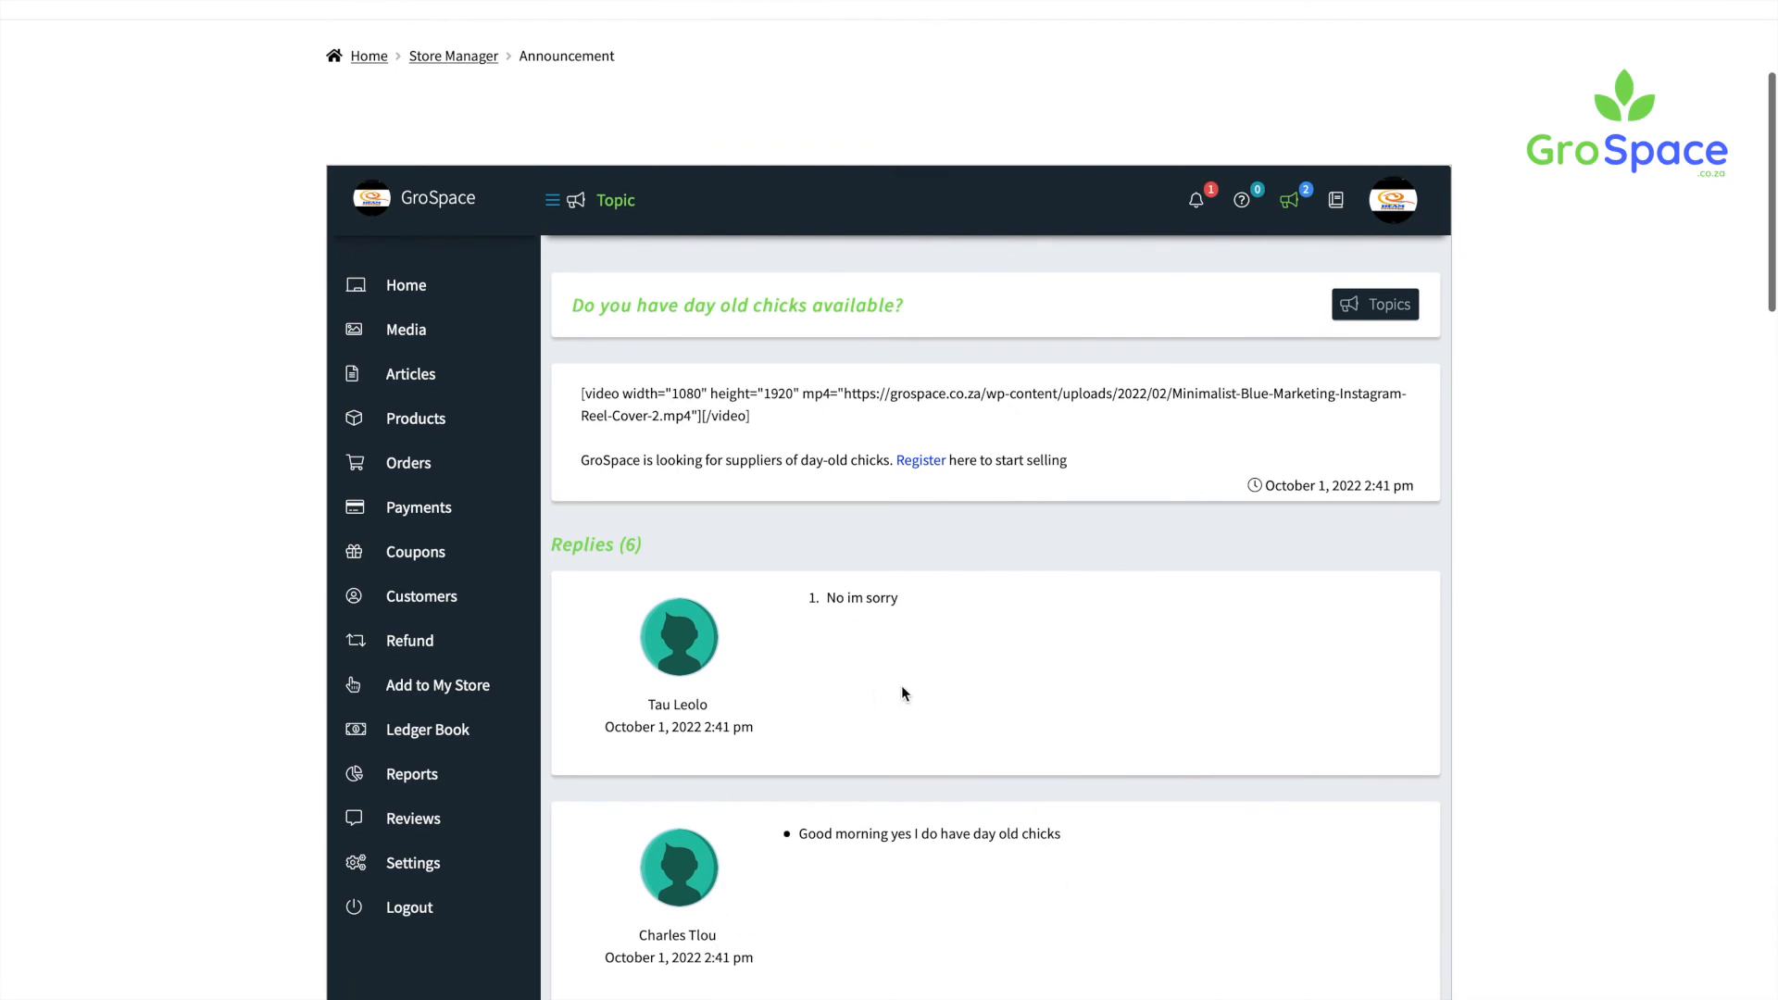
pyautogui.scroll(-3, 902, 685)
pyautogui.scroll(1, 902, 691)
pyautogui.scroll(-1, 903, 698)
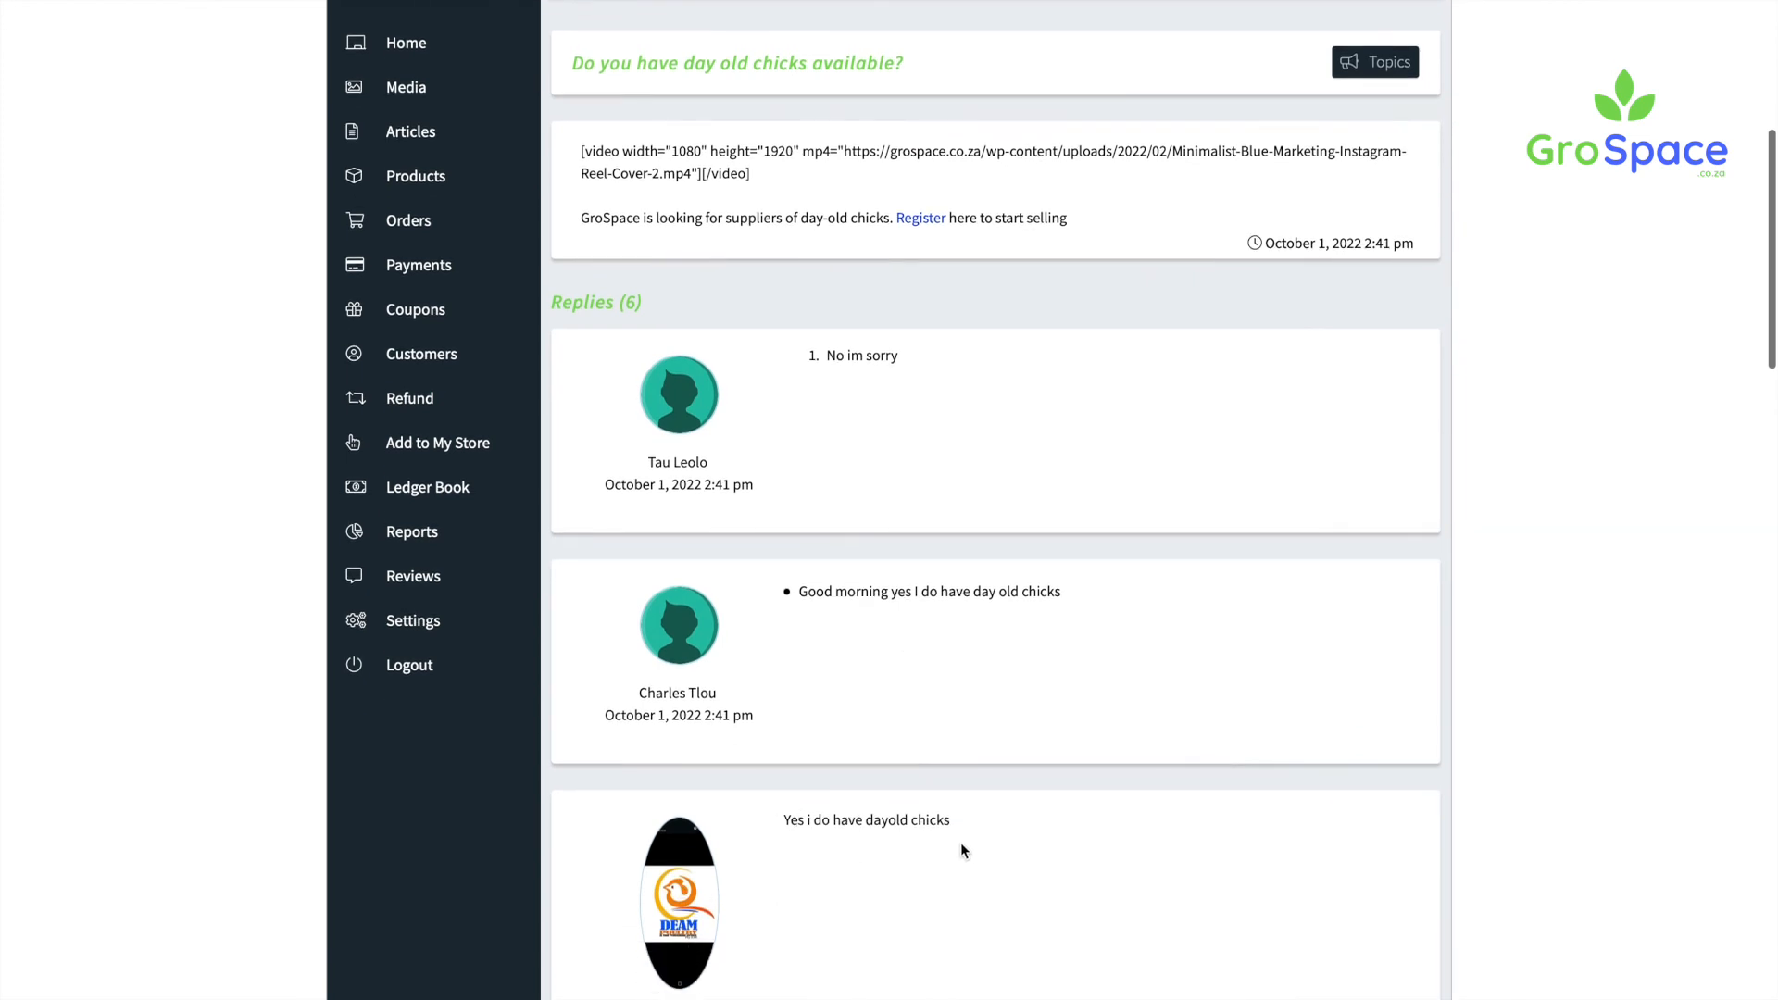
pyautogui.scroll(-2, 746, 920)
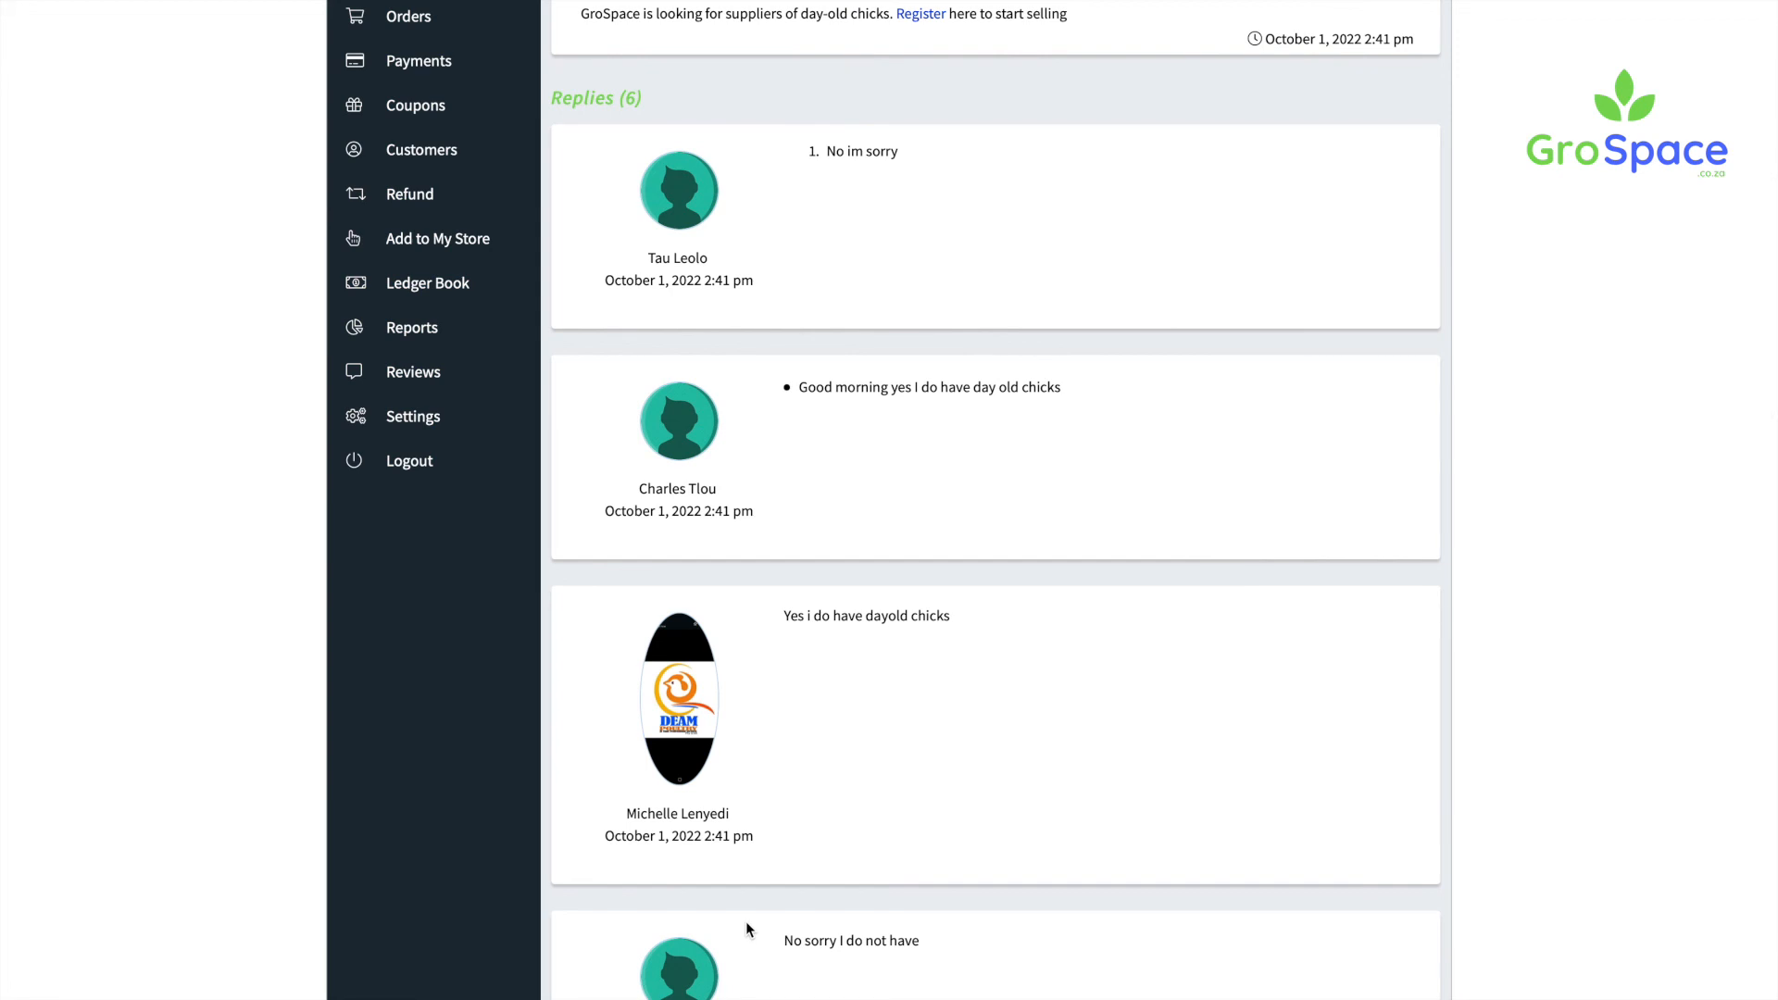
pyautogui.scroll(3, 1482, 380)
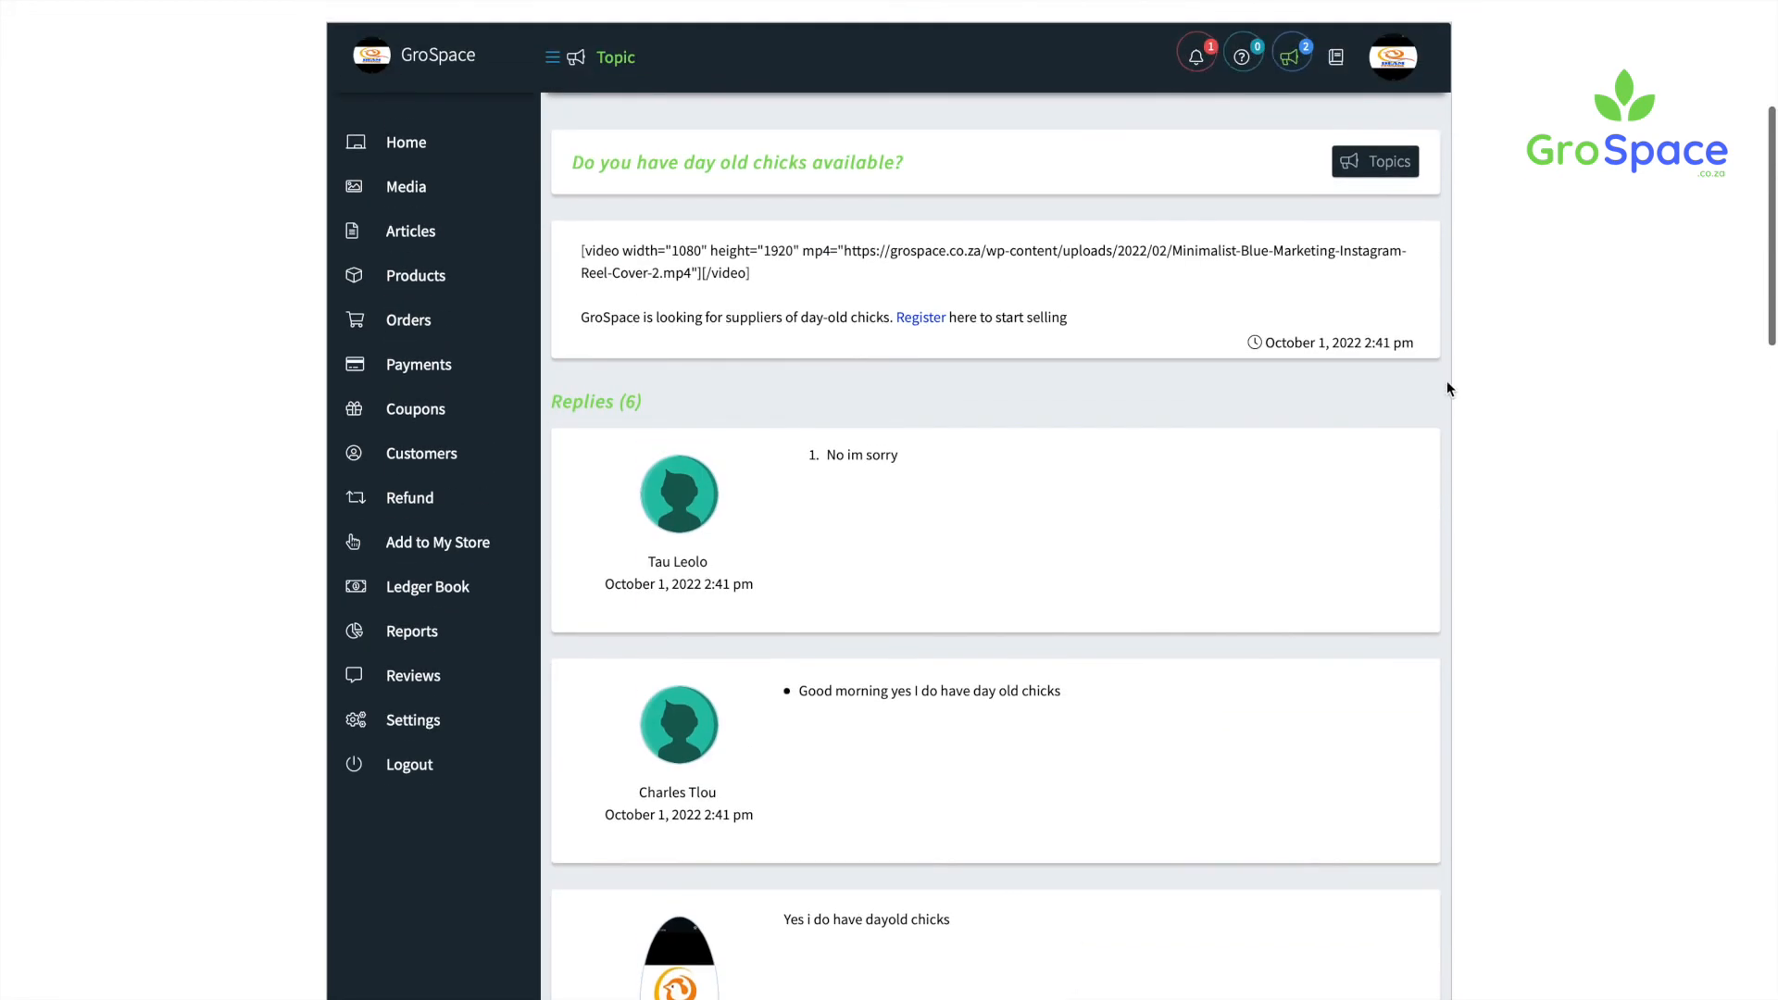
pyautogui.scroll(-1, 401, 765)
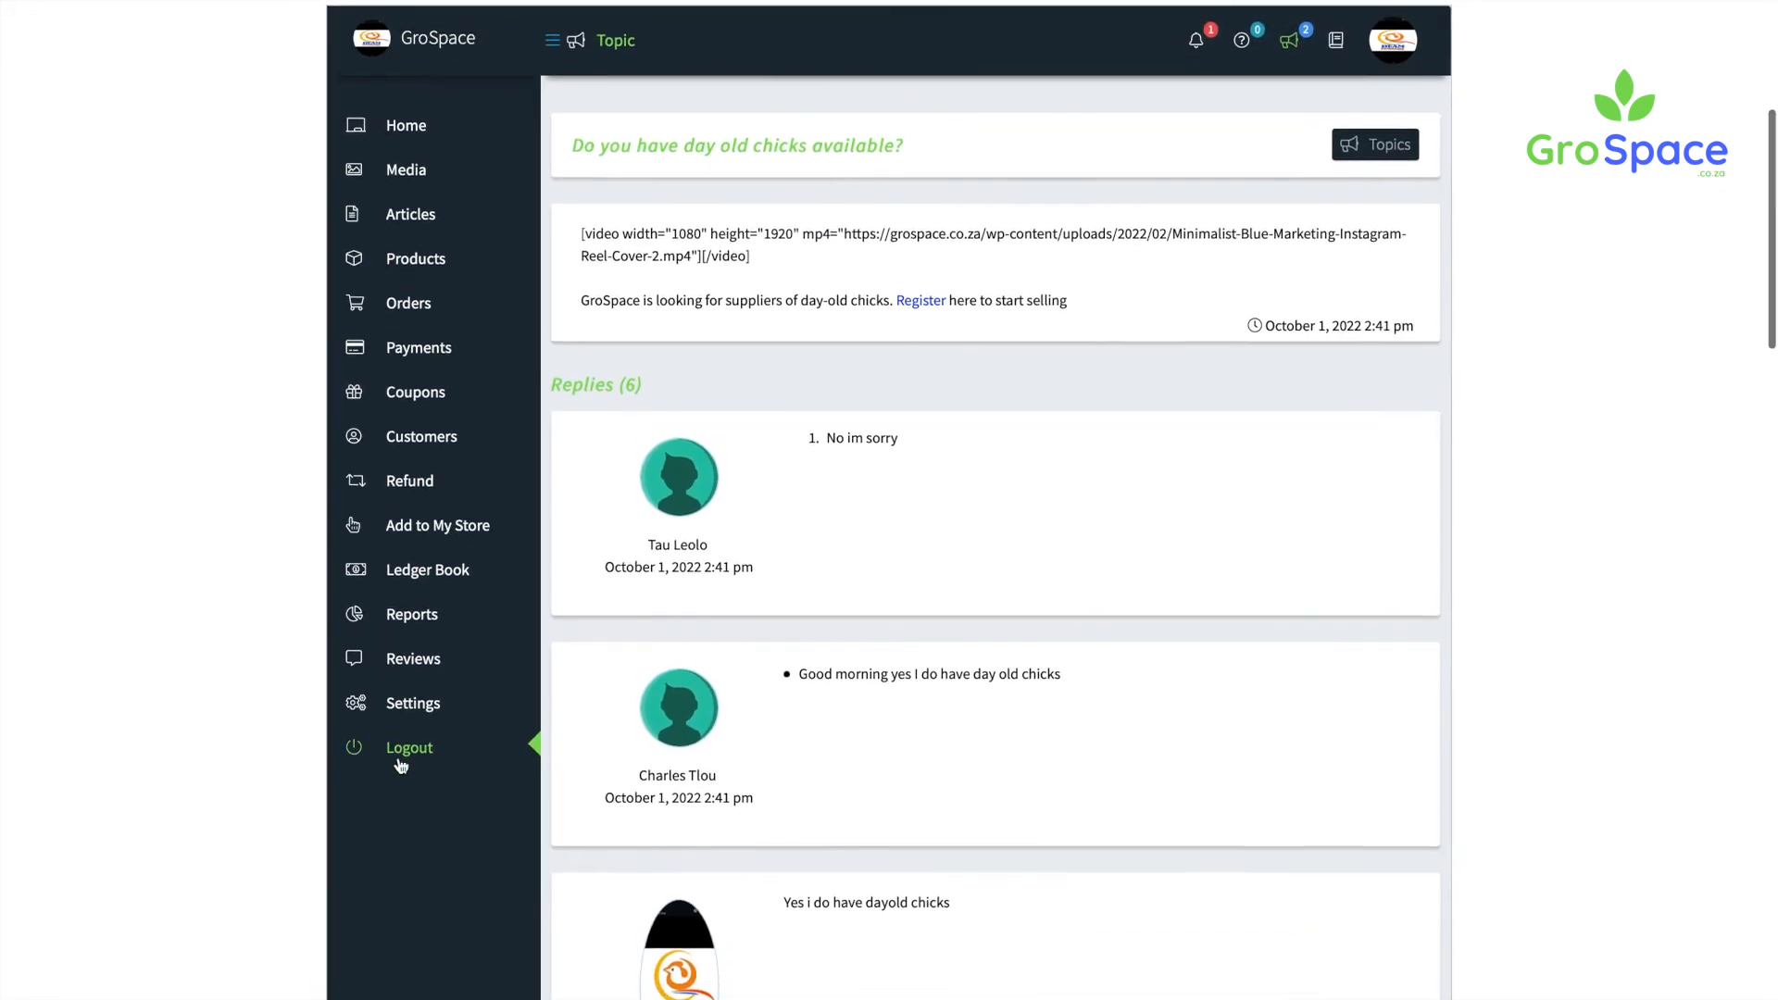